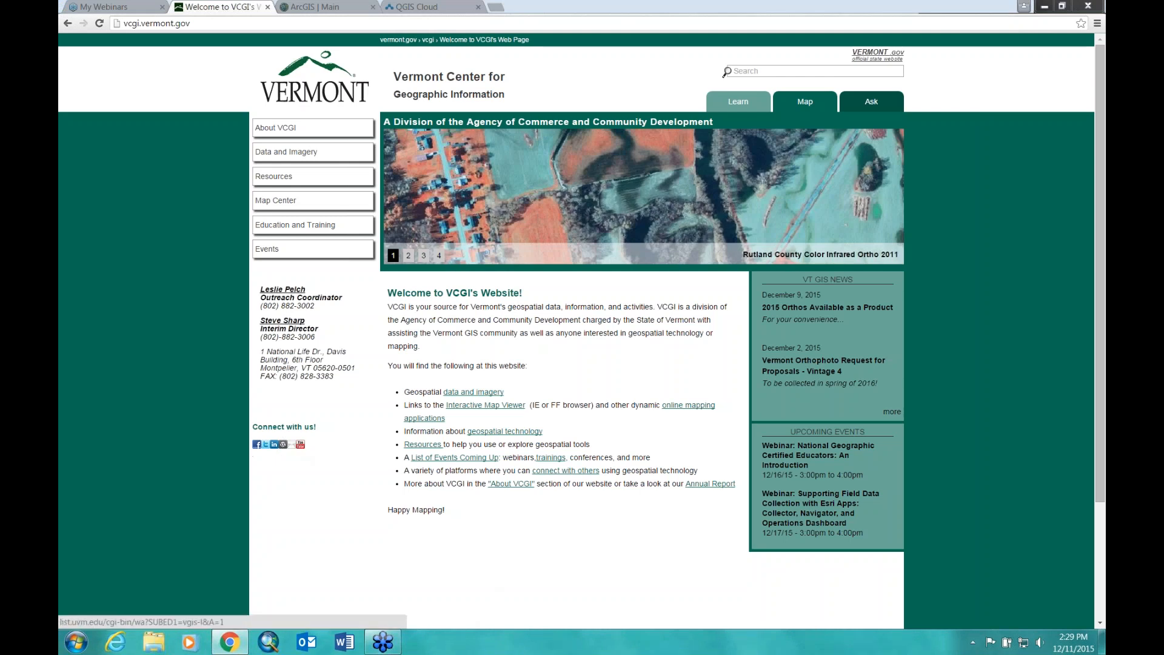
Step: Open the VTgeospatial YouTube channel from the 'Connect with us!' icon on the VCGI home page
click(301, 446)
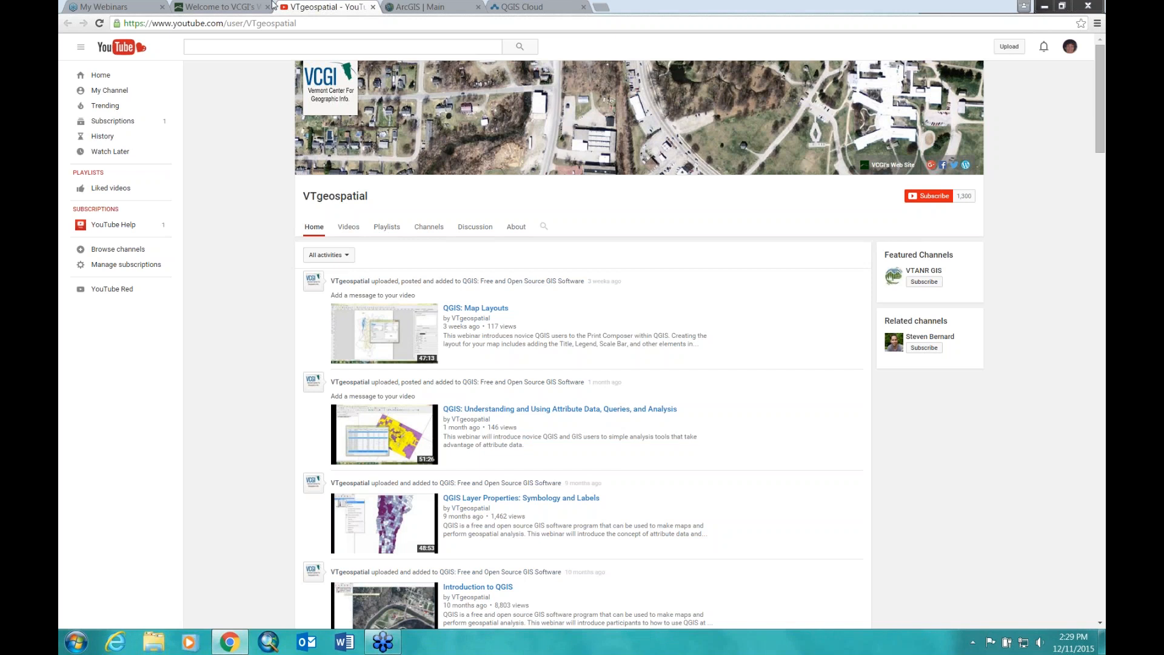
Step: Close the VTgeospatial YouTube tab to return to vcgi.vermont.gov
click(373, 8)
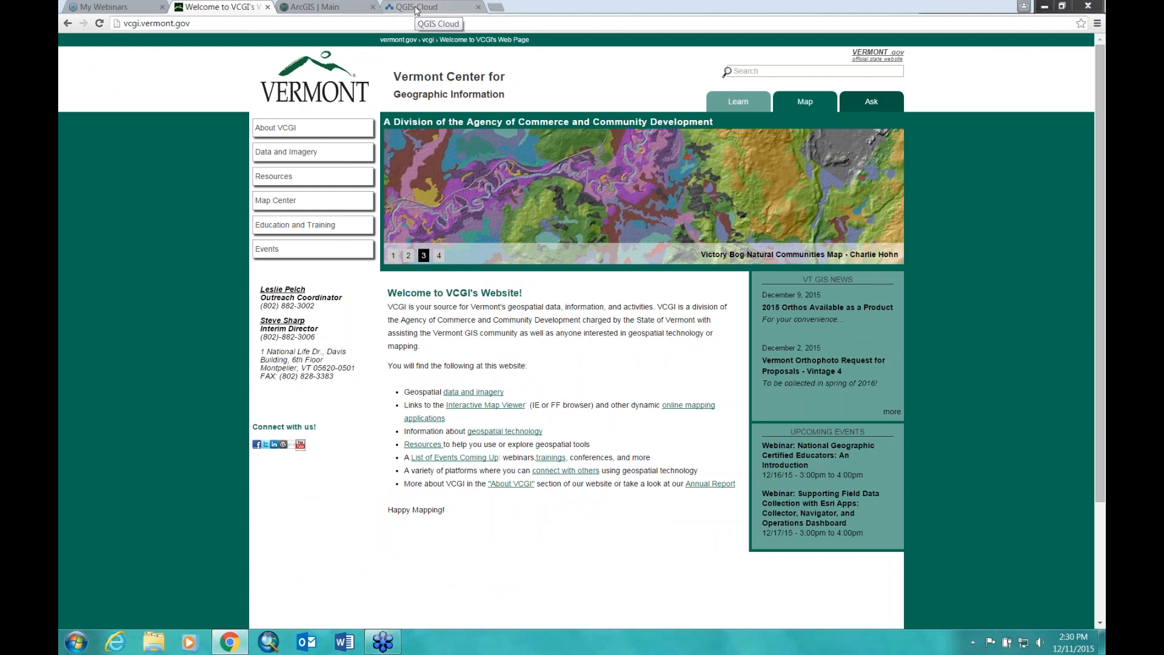
Step: Switch to the QGIS Cloud Hosting page at qgiscloud.com
click(417, 9)
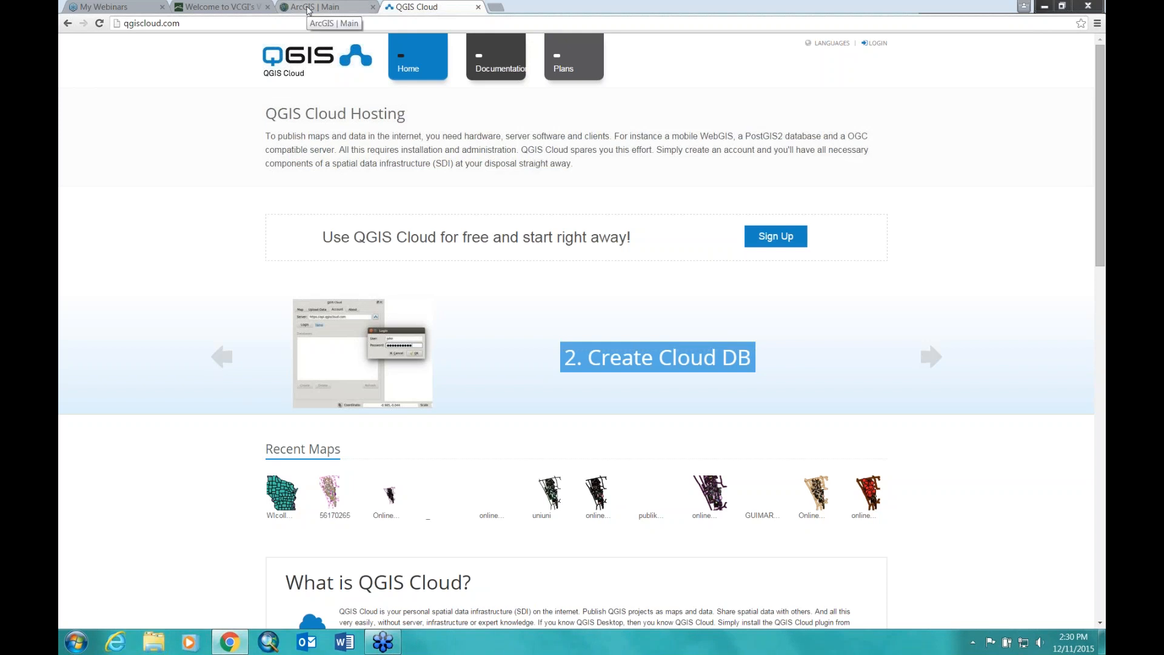
Step: Go from the 'ArcGIS | Main' features page to the ArcGIS Sign In page
click(308, 8)
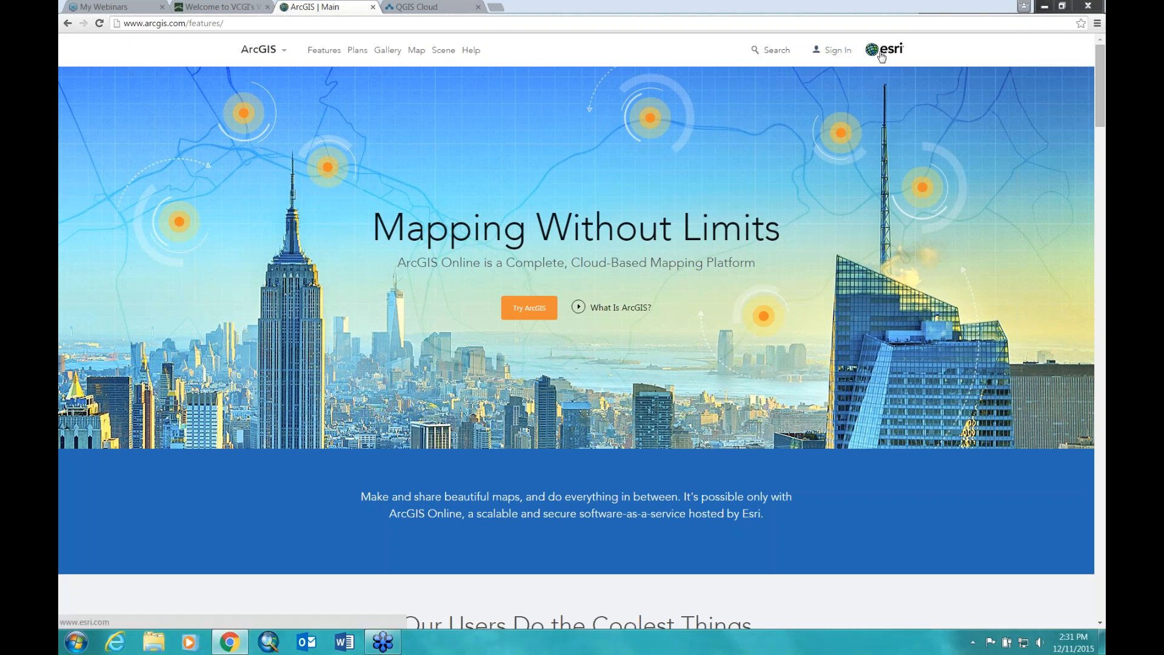
click(833, 53)
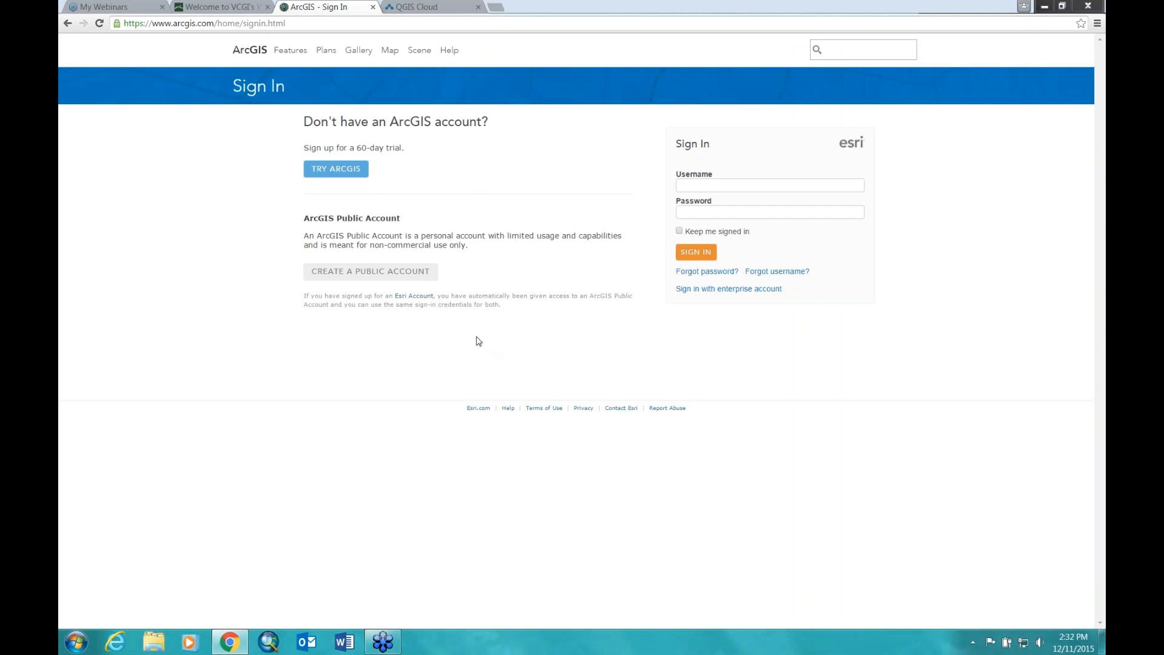
Step: Glance at the public-account form, then sign in with the account username and password
click(330, 272)
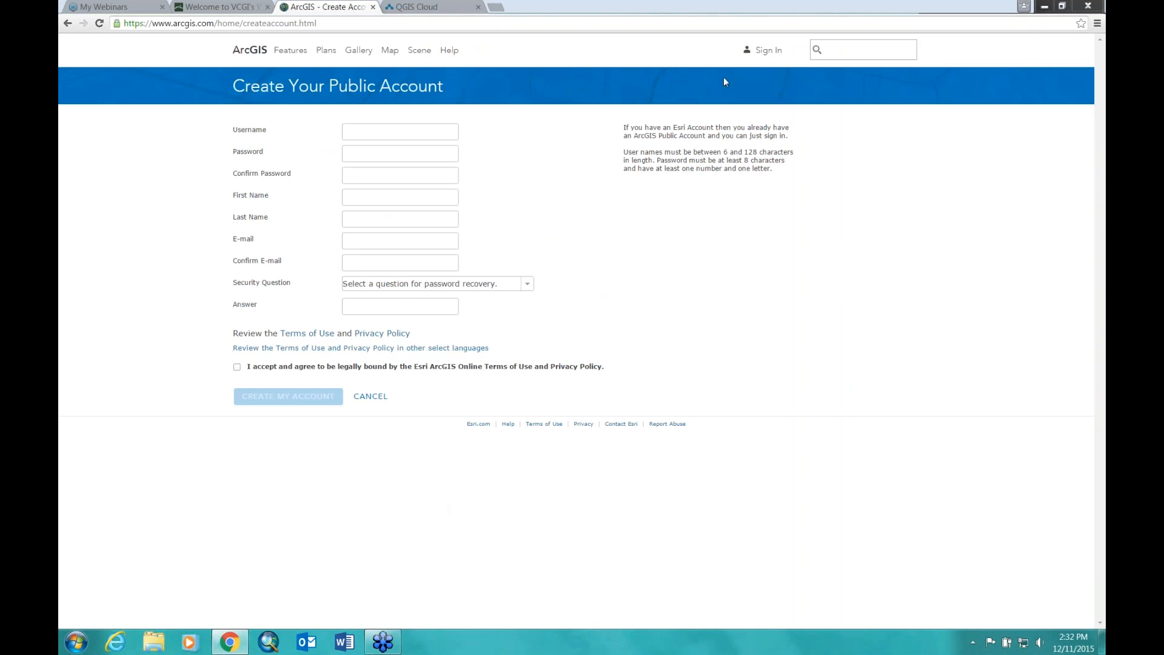
click(761, 50)
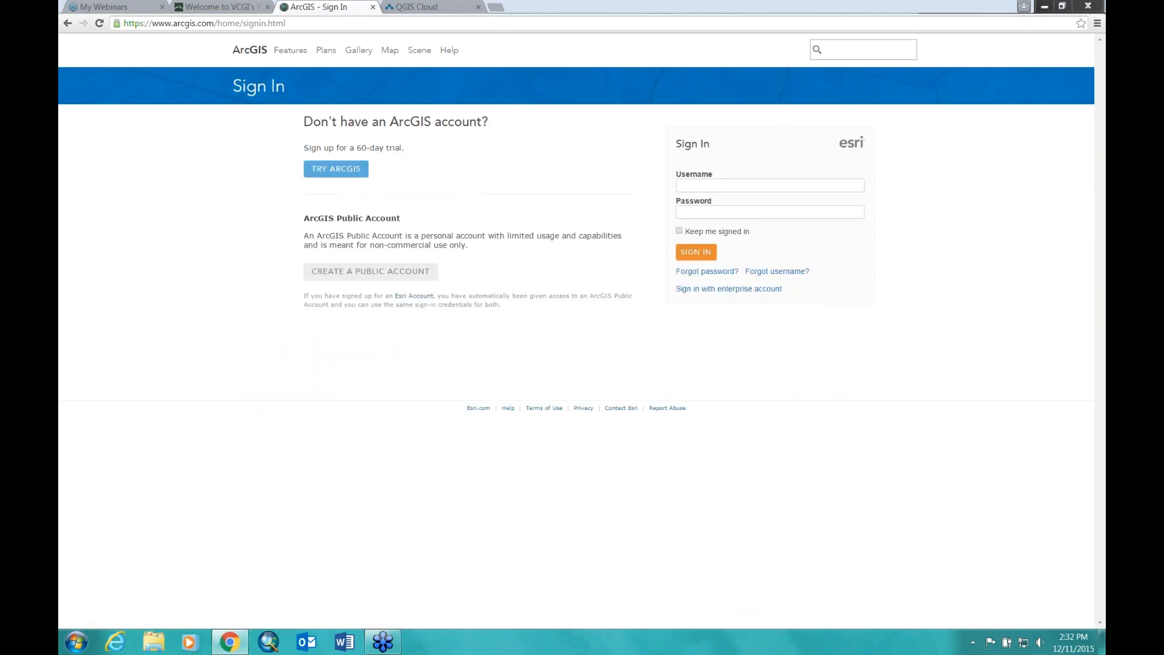
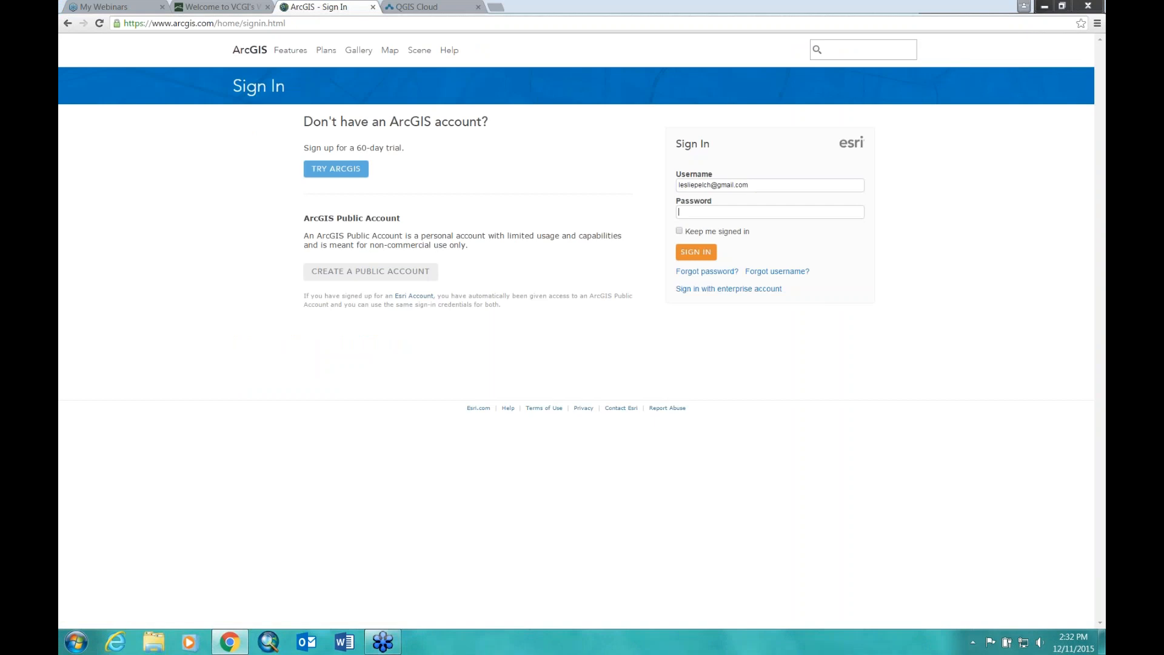
text(•)
key(Return)
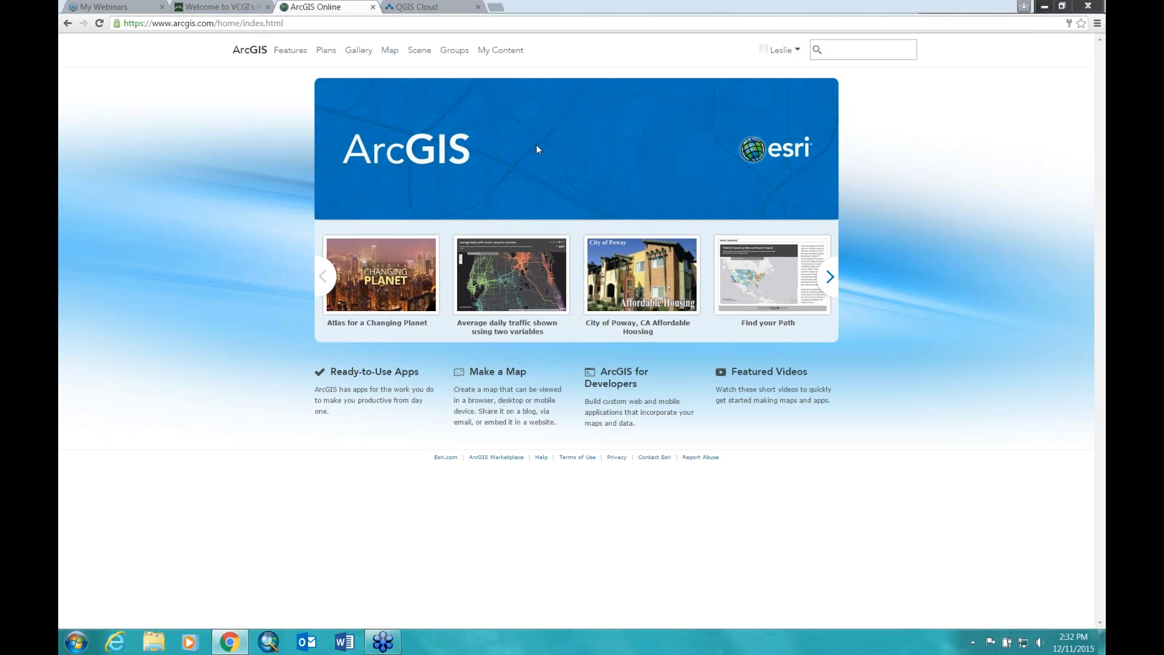
Step: Open the 'Atlas for a Changing Planet' story map from the home page carousel
click(386, 272)
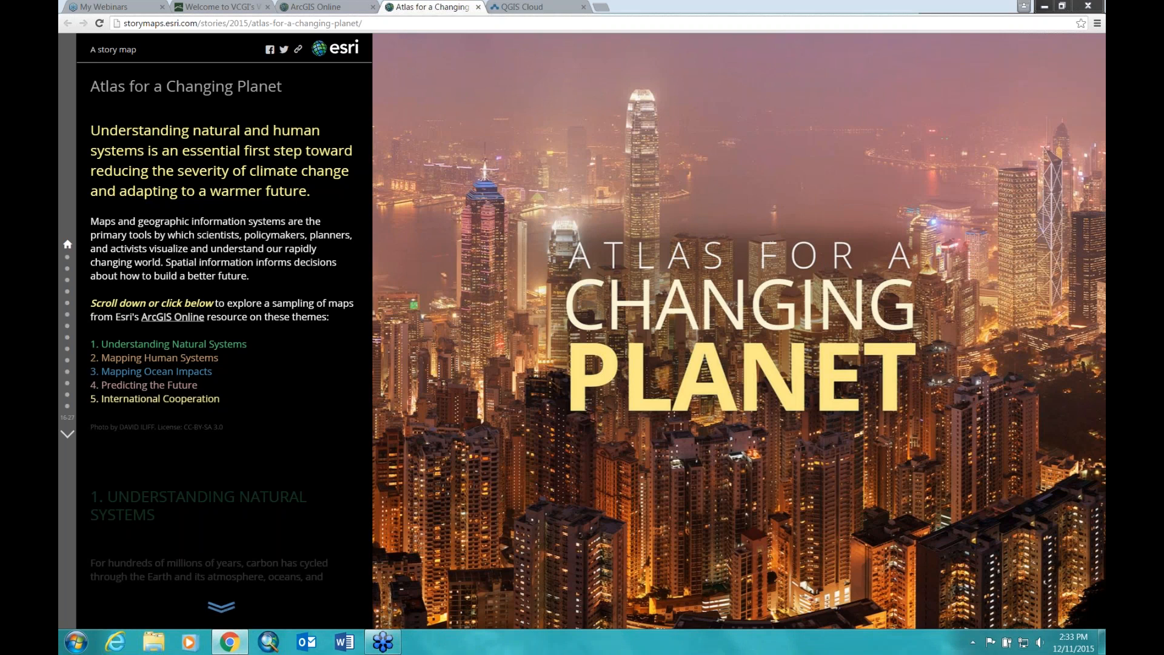
Step: Jump to the Land Cover map and zoom in on New England around the lake
click(68, 257)
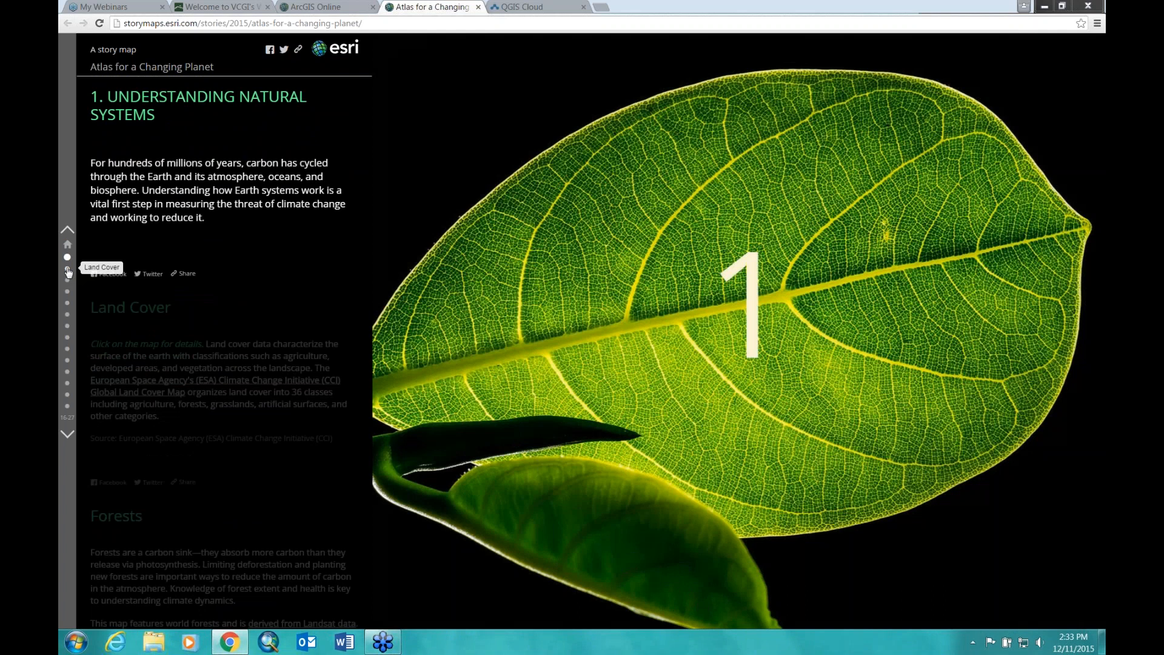
click(67, 269)
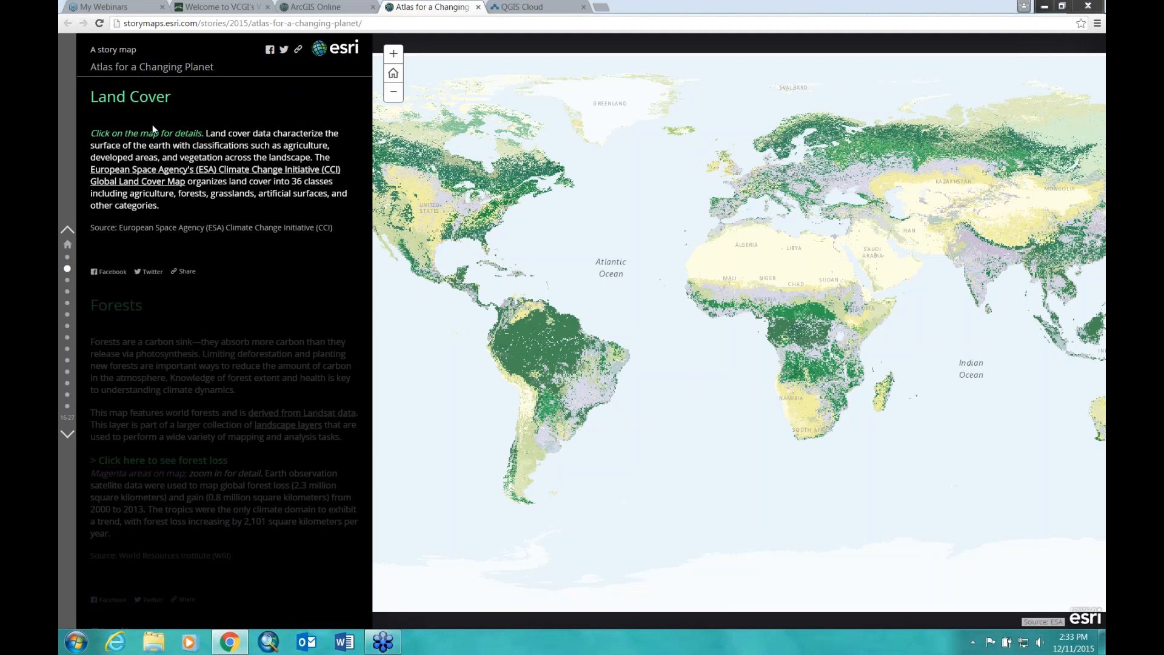
click(394, 55)
click(394, 92)
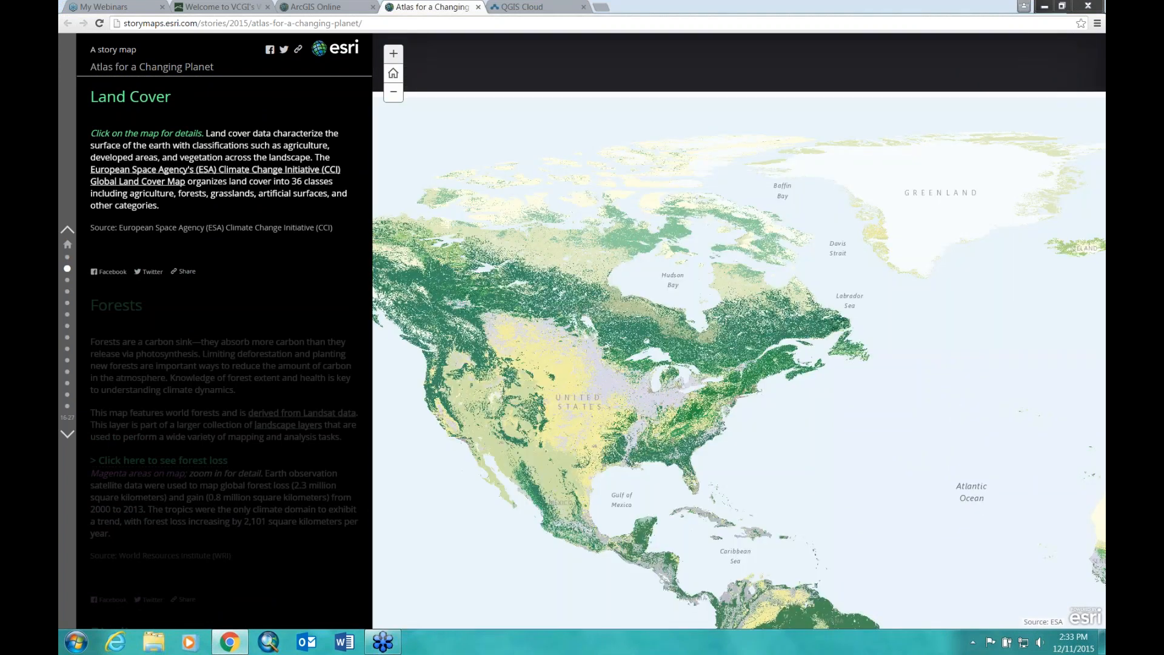
click(394, 54)
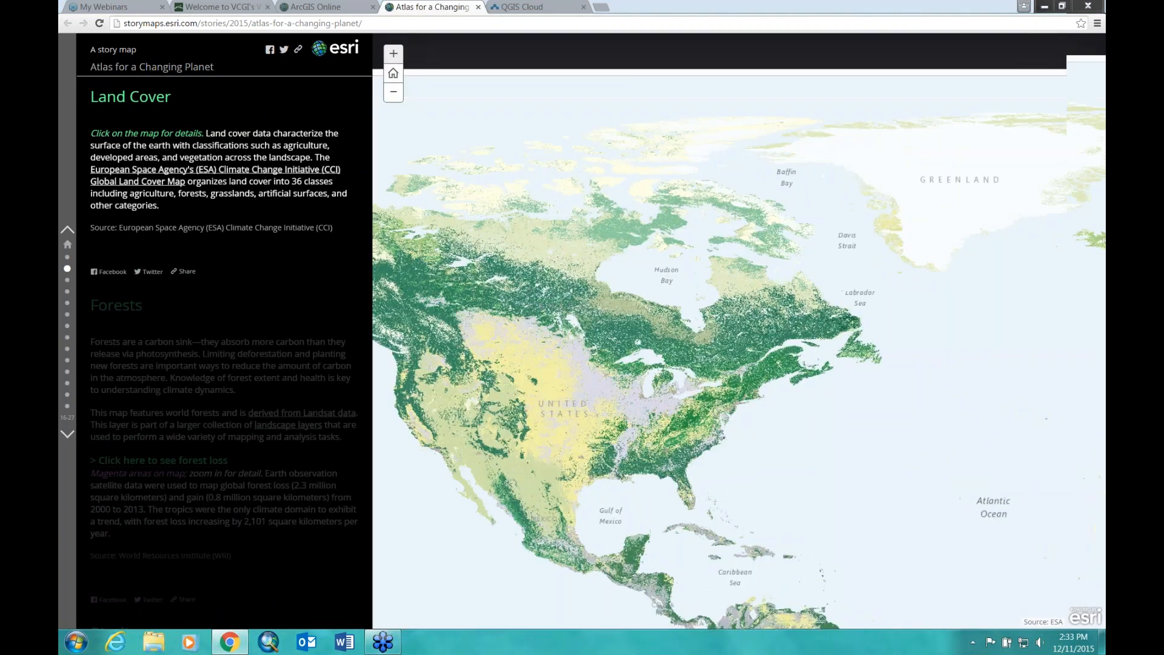
drag(818, 553, 803, 420)
click(393, 53)
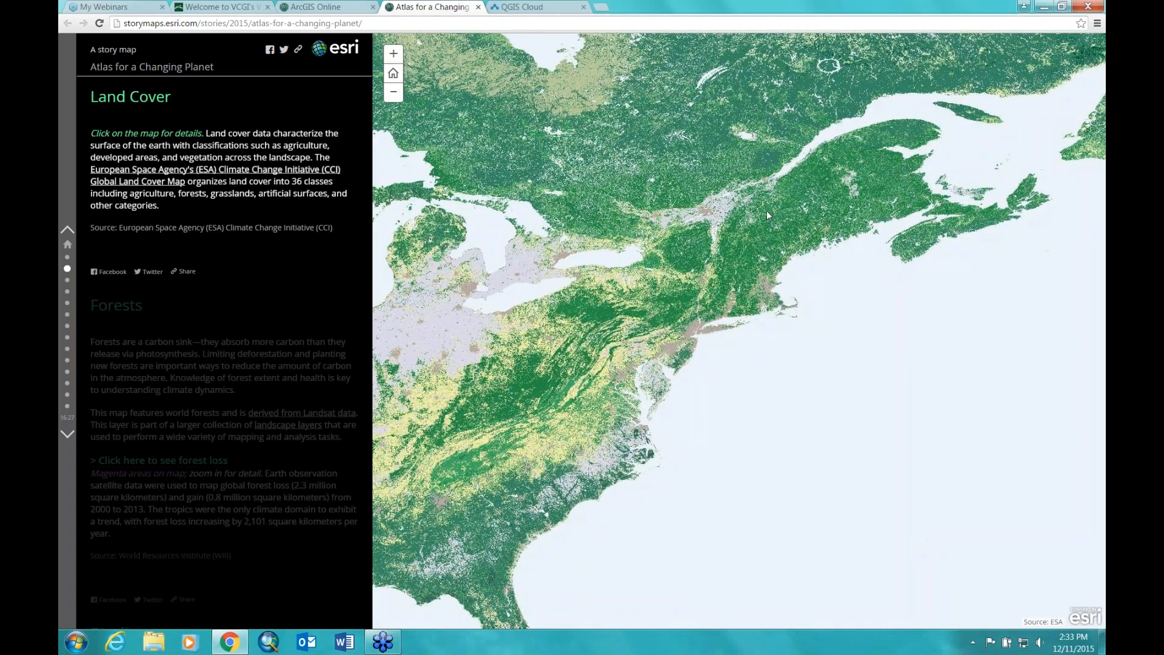
drag(770, 213, 785, 251)
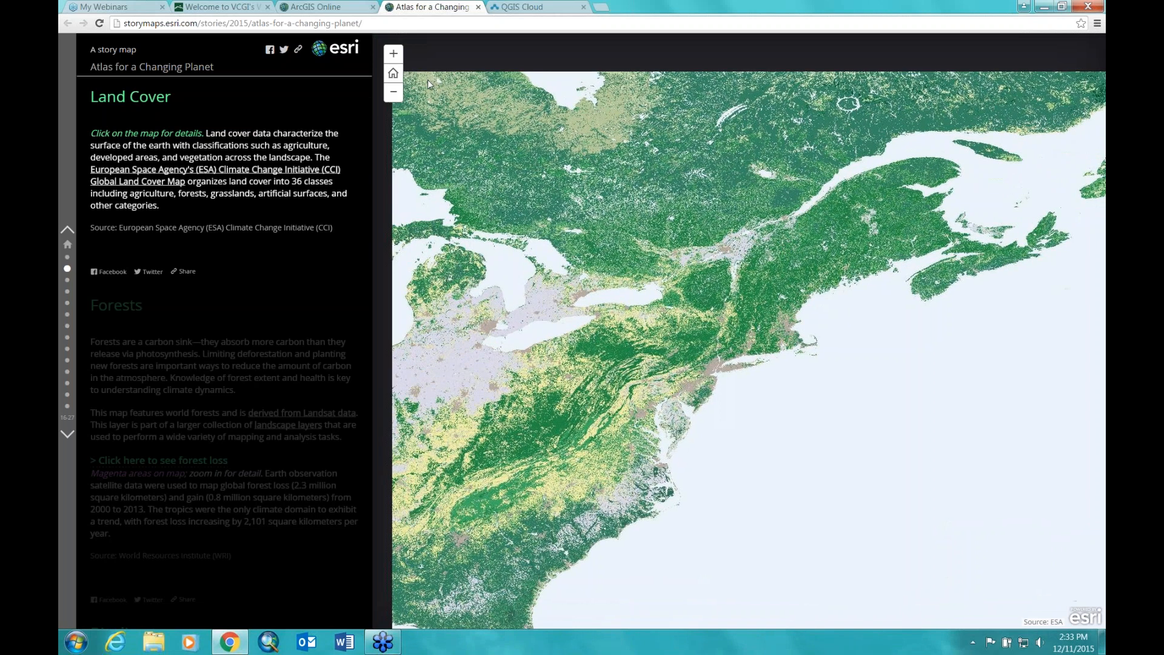
click(394, 53)
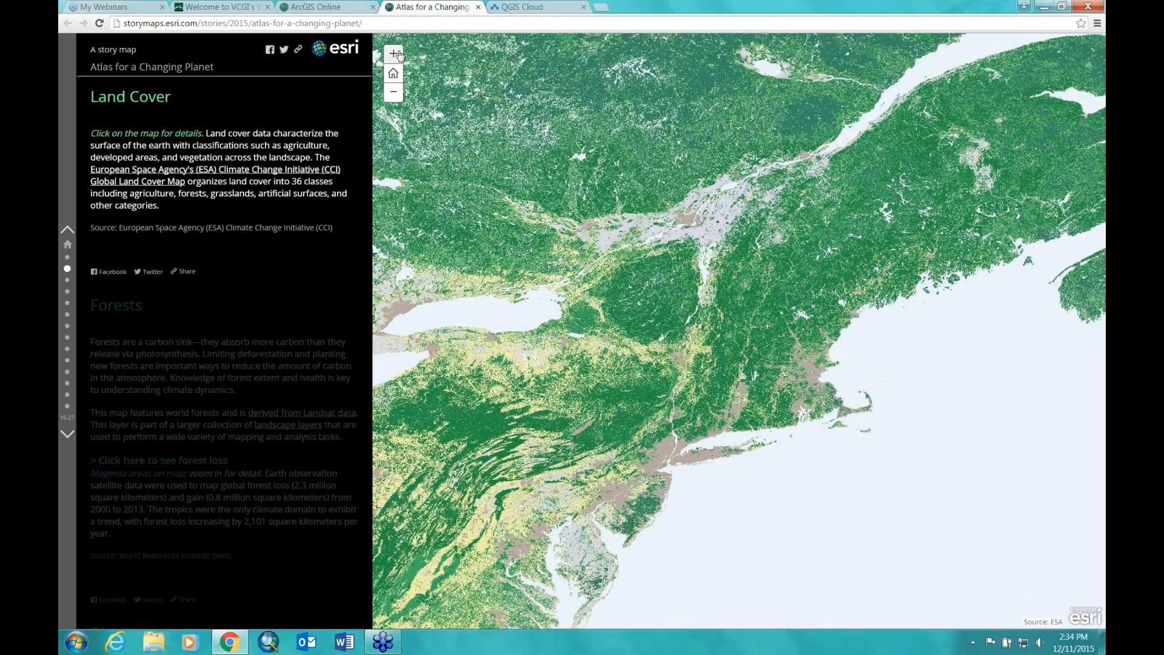
click(395, 54)
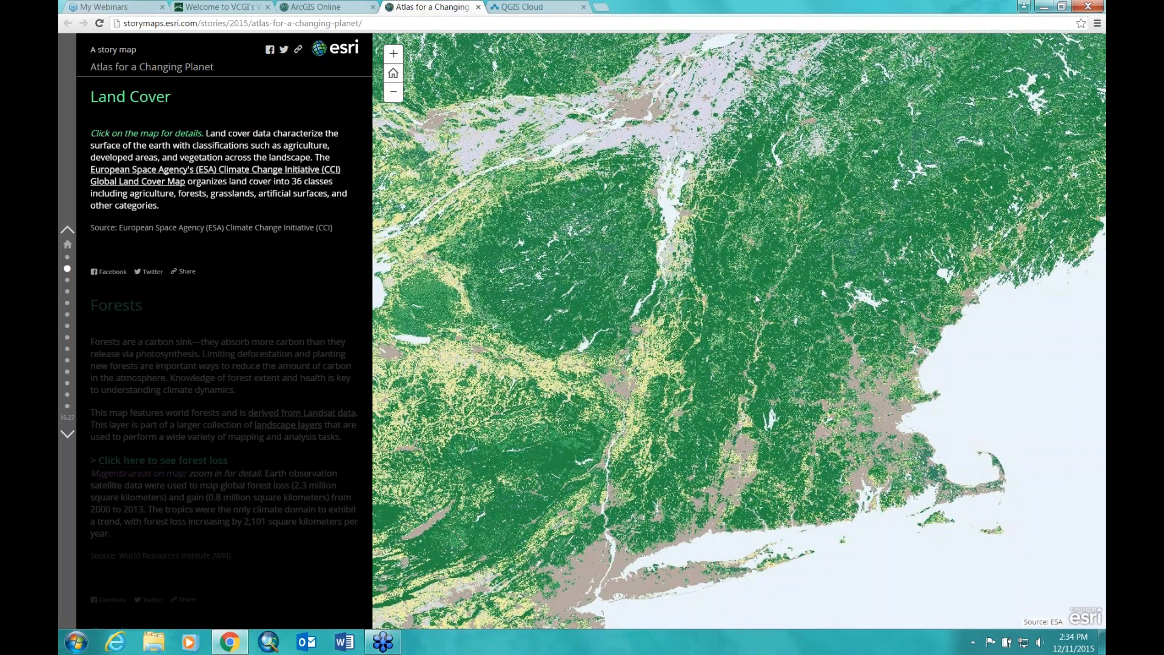
click(393, 53)
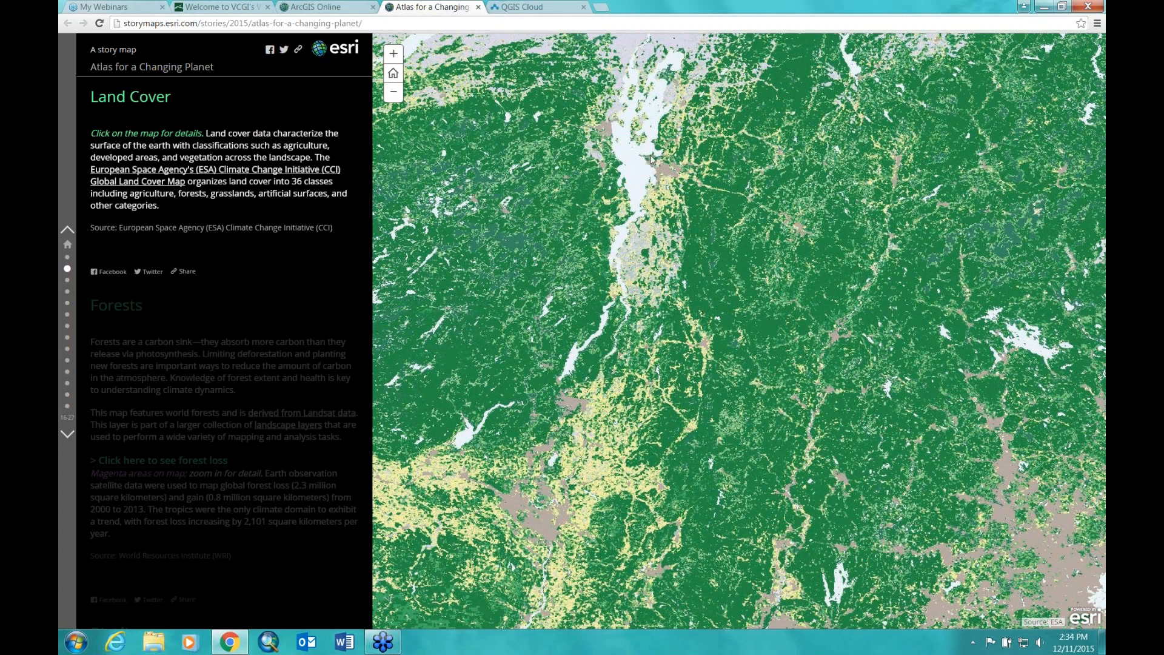
Step: Identify land-cover classes at lake and forest spots, then return to the whole-world view
click(668, 171)
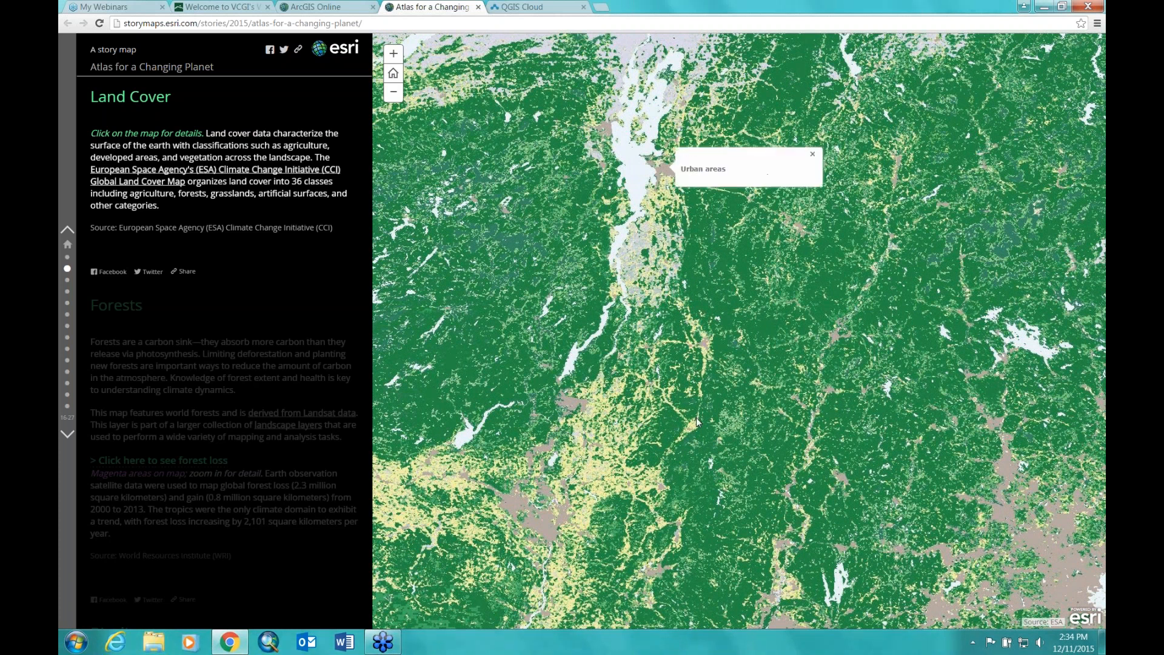
click(721, 238)
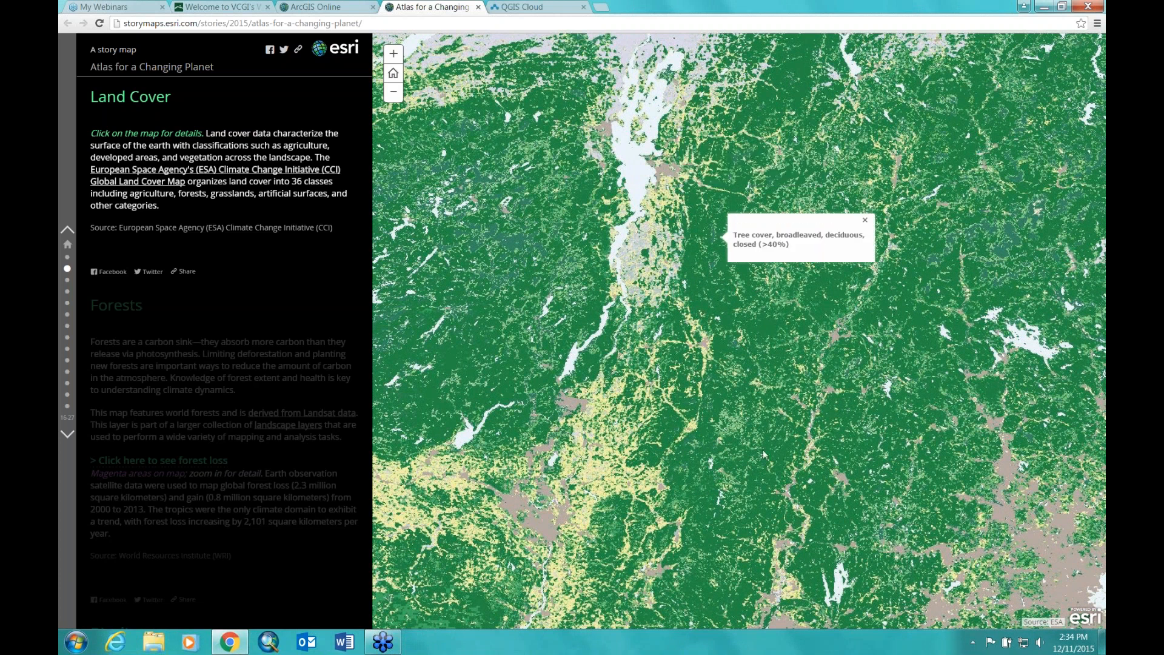
click(727, 175)
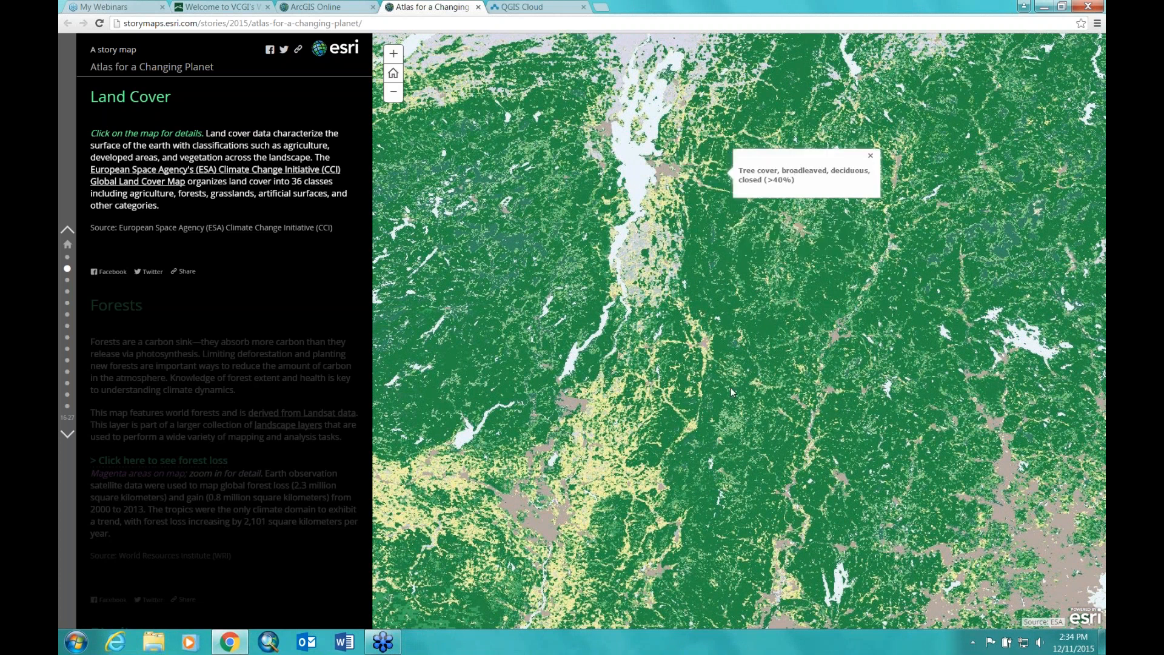
click(795, 312)
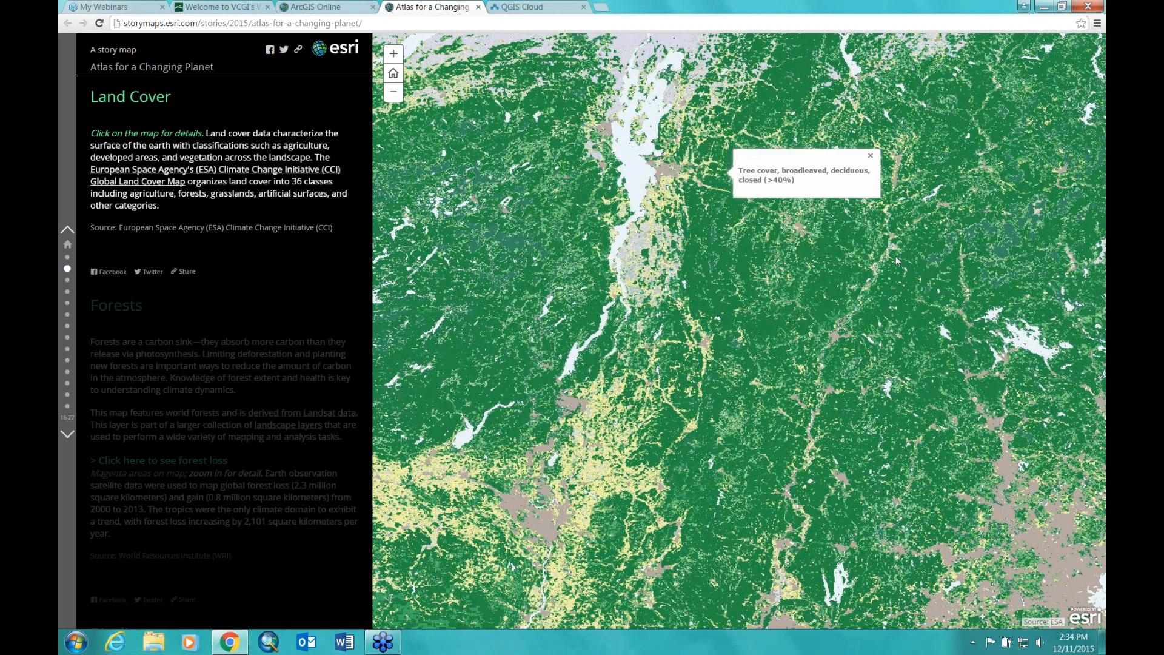
click(695, 132)
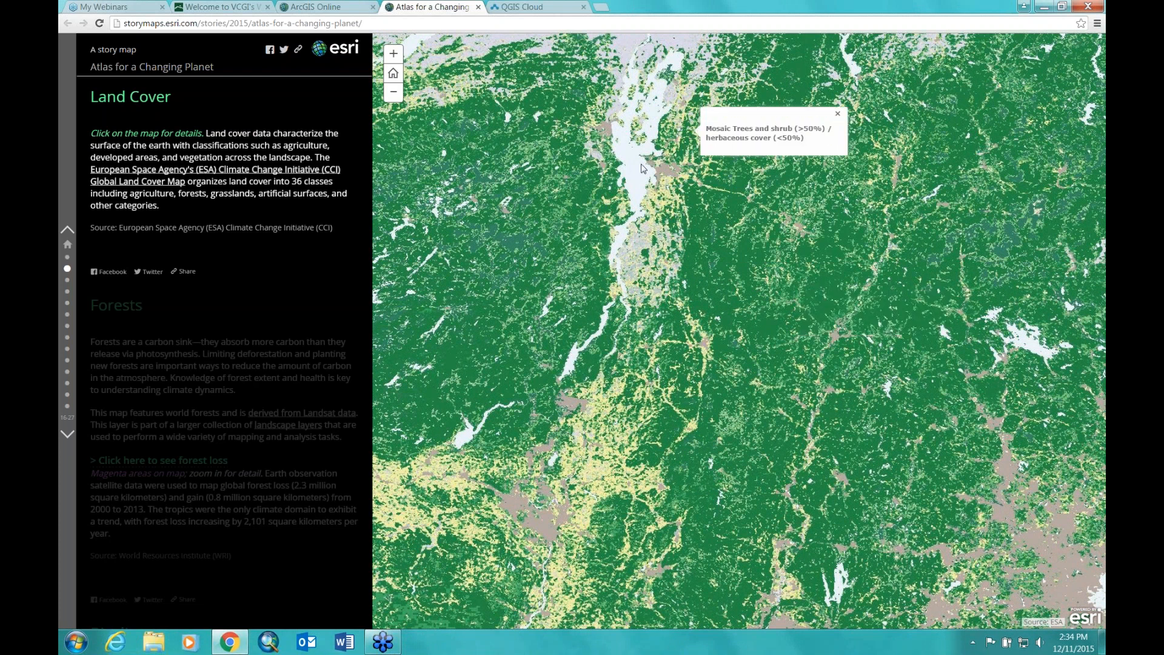
click(638, 171)
click(393, 73)
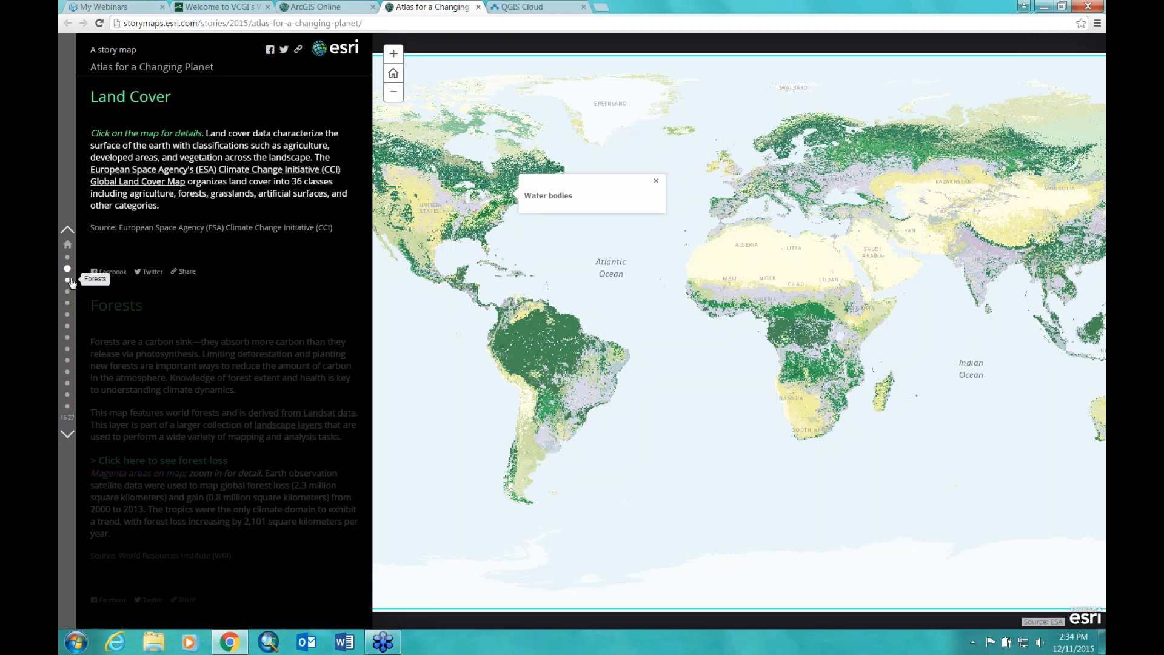
Step: View the Forests map and global forest loss, then Bioclimates, Biomass, and Mapping Human Systems
click(67, 280)
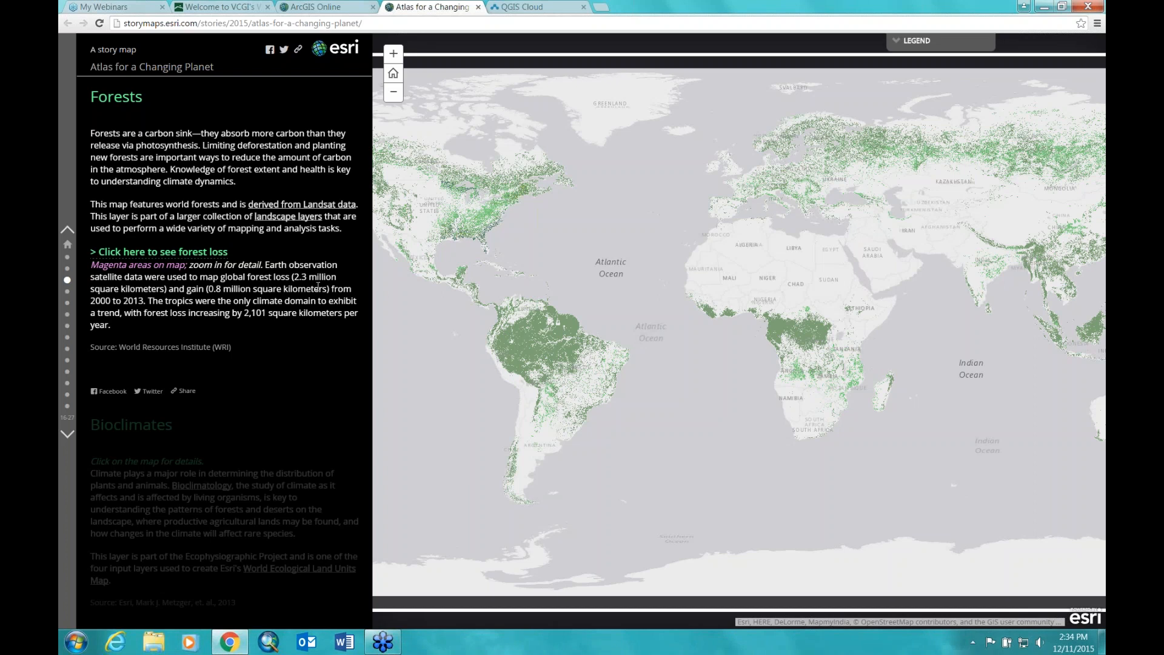
click(108, 254)
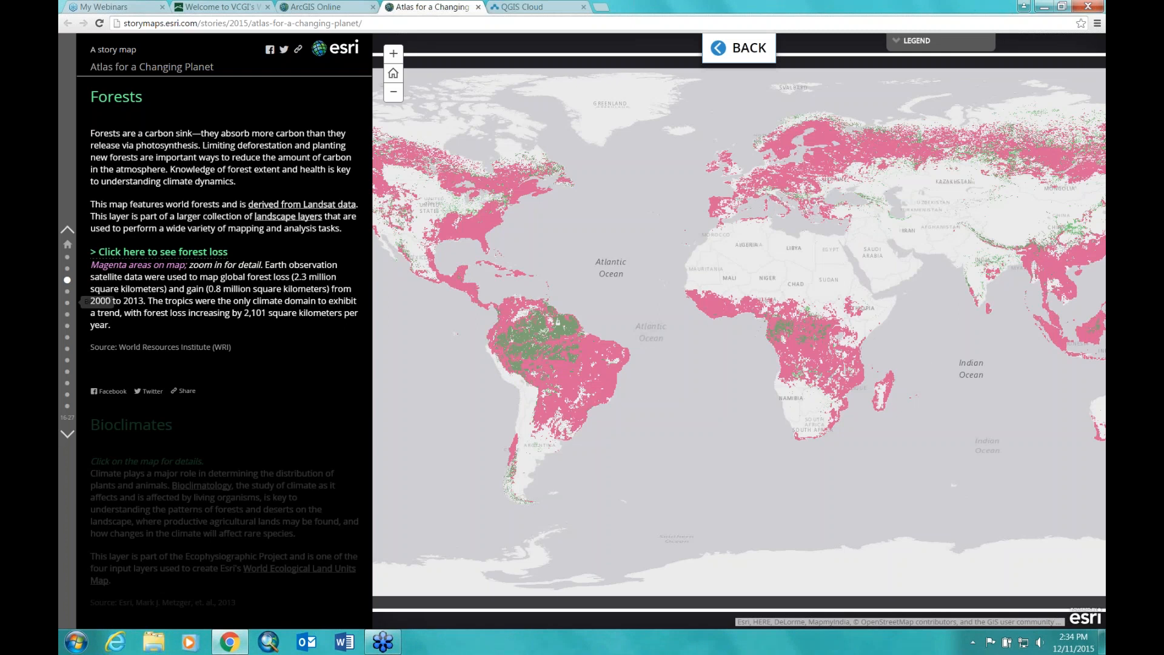
click(68, 294)
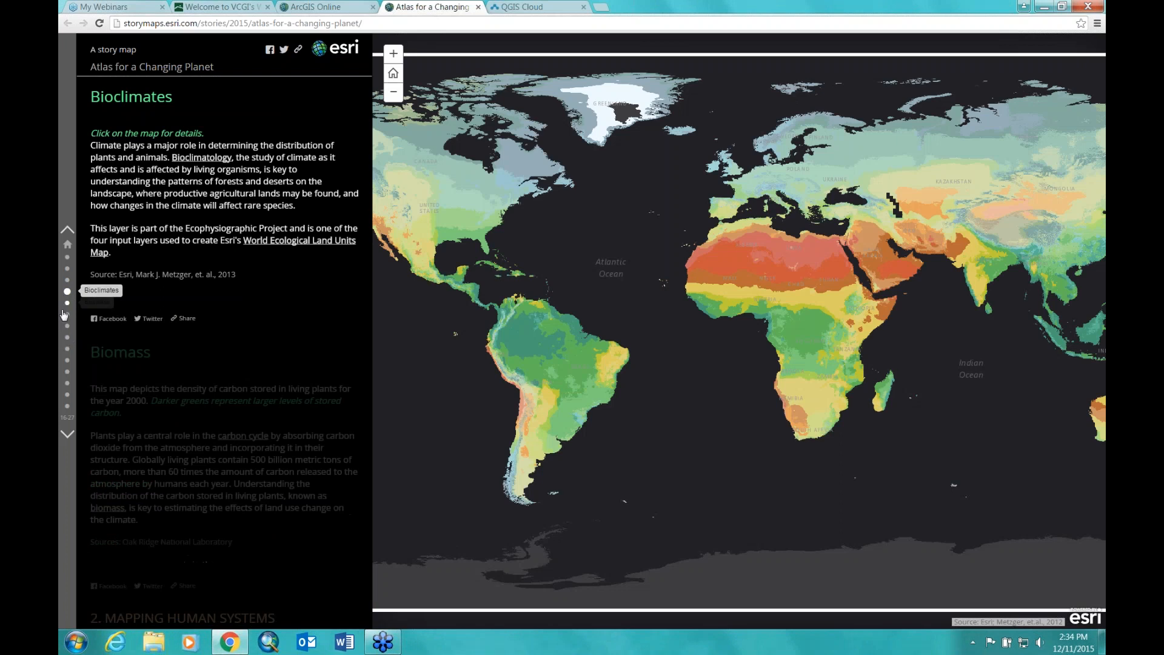
click(67, 303)
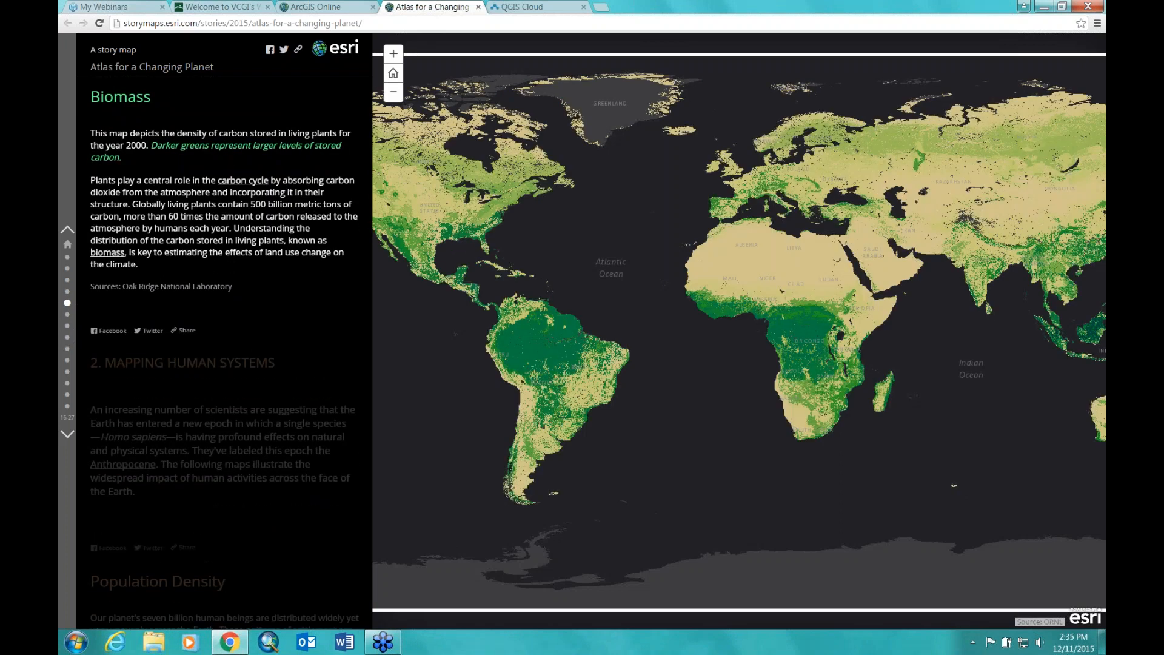
click(67, 315)
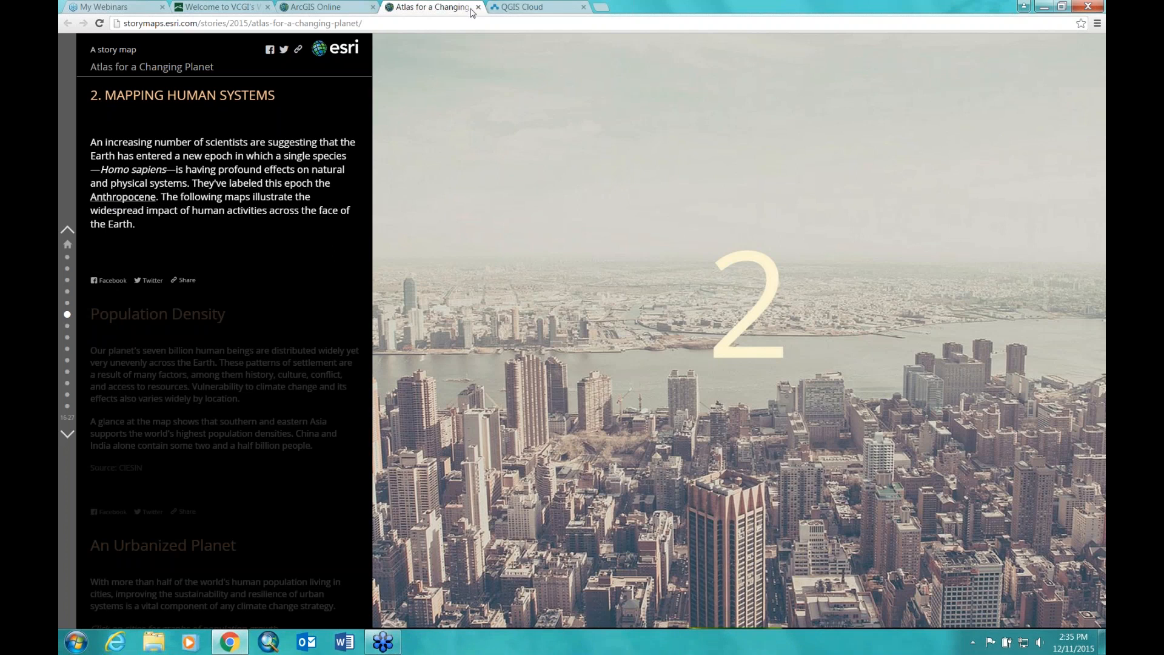
Step: Go to My Content in ArcGIS Online
click(306, 7)
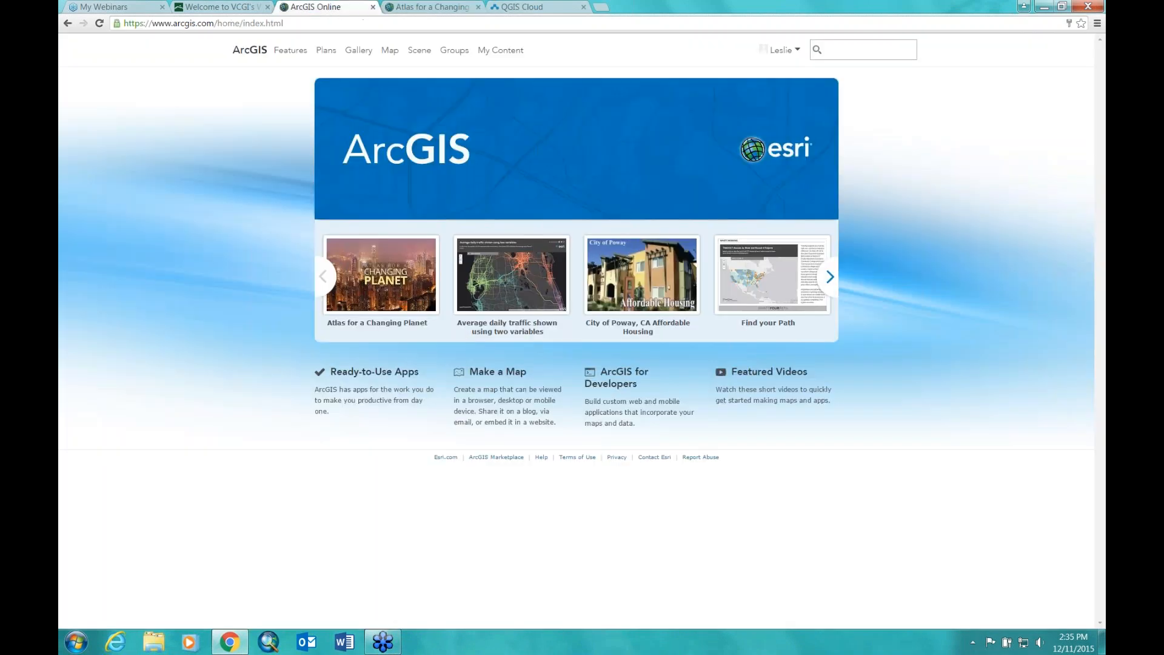
click(796, 50)
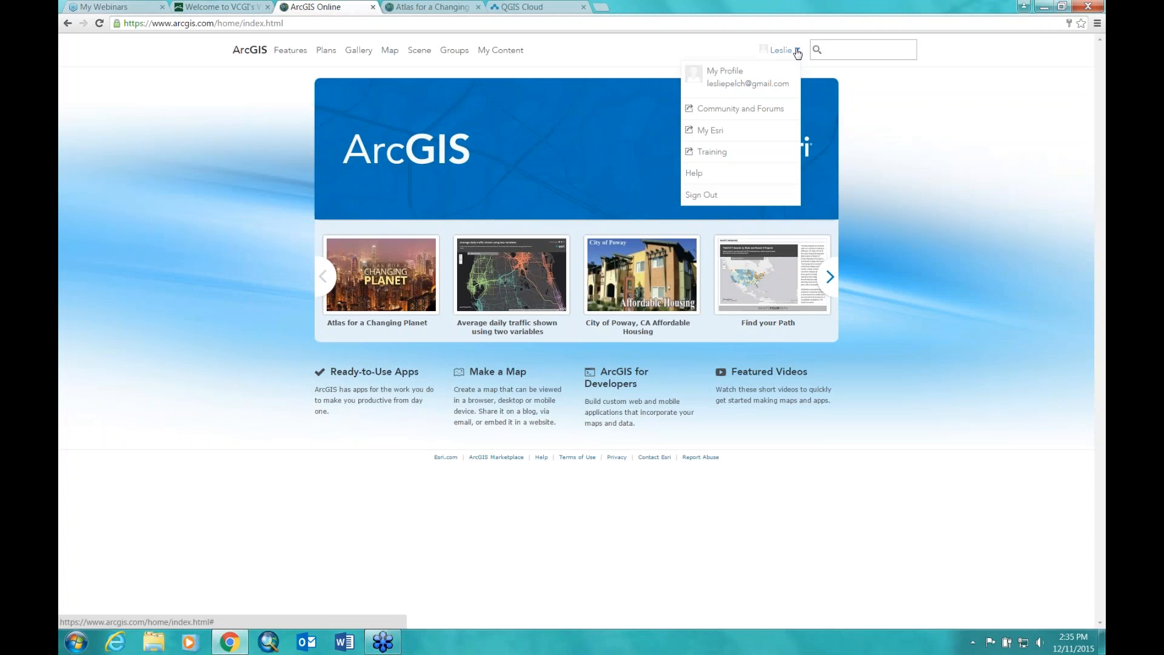
click(547, 49)
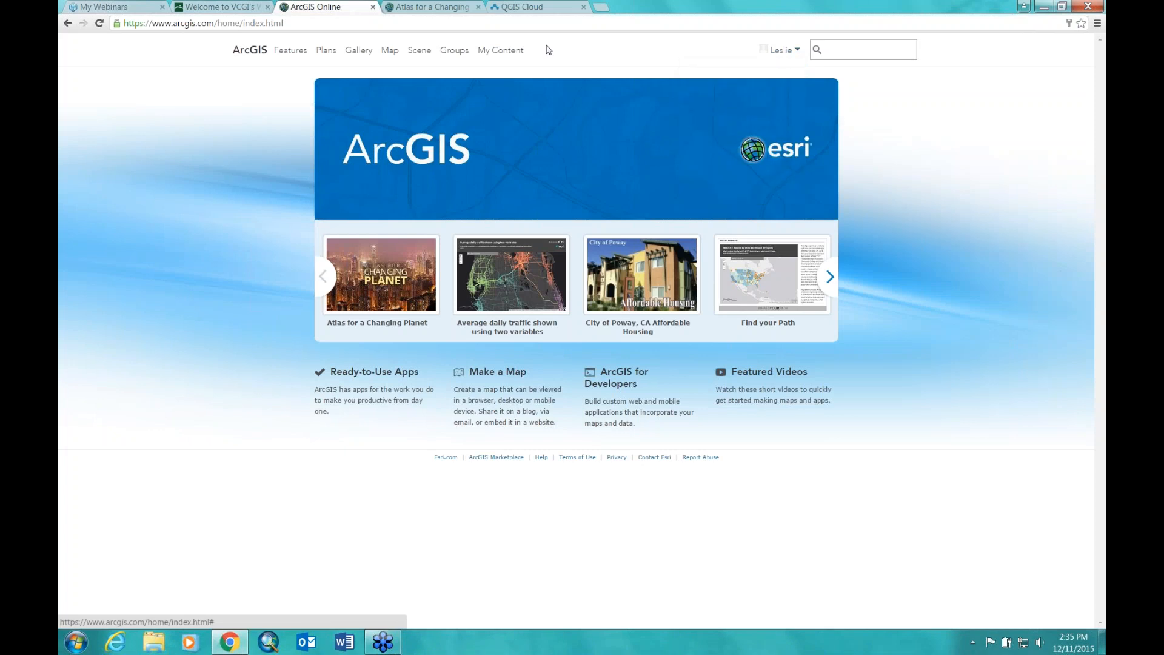
click(515, 53)
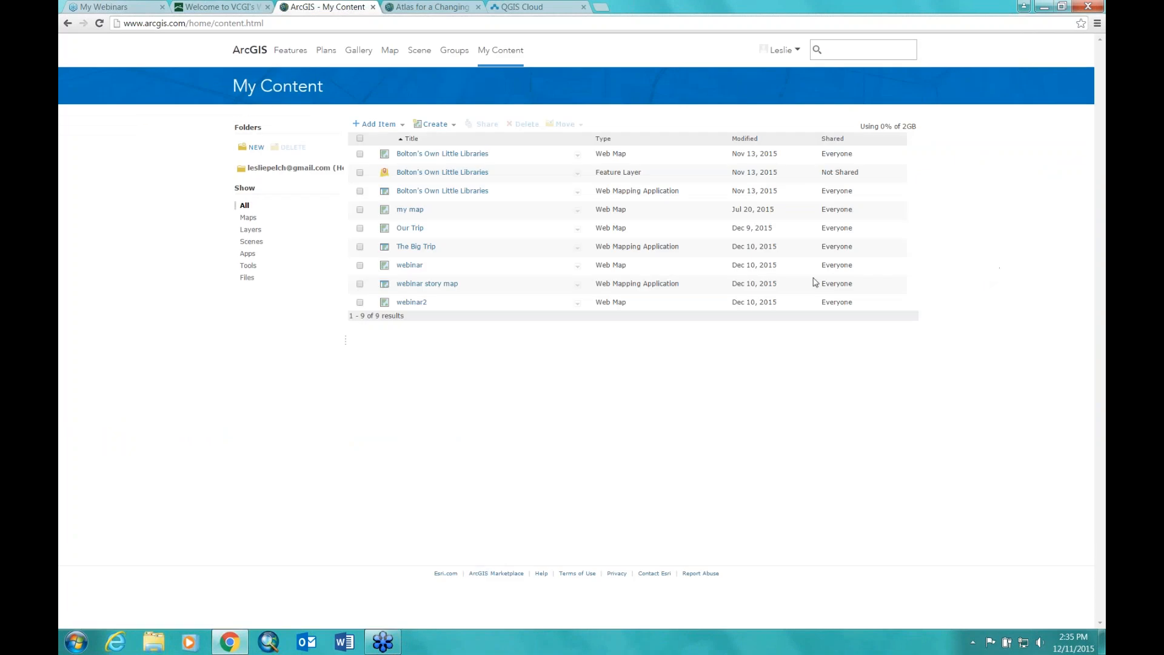
click(577, 266)
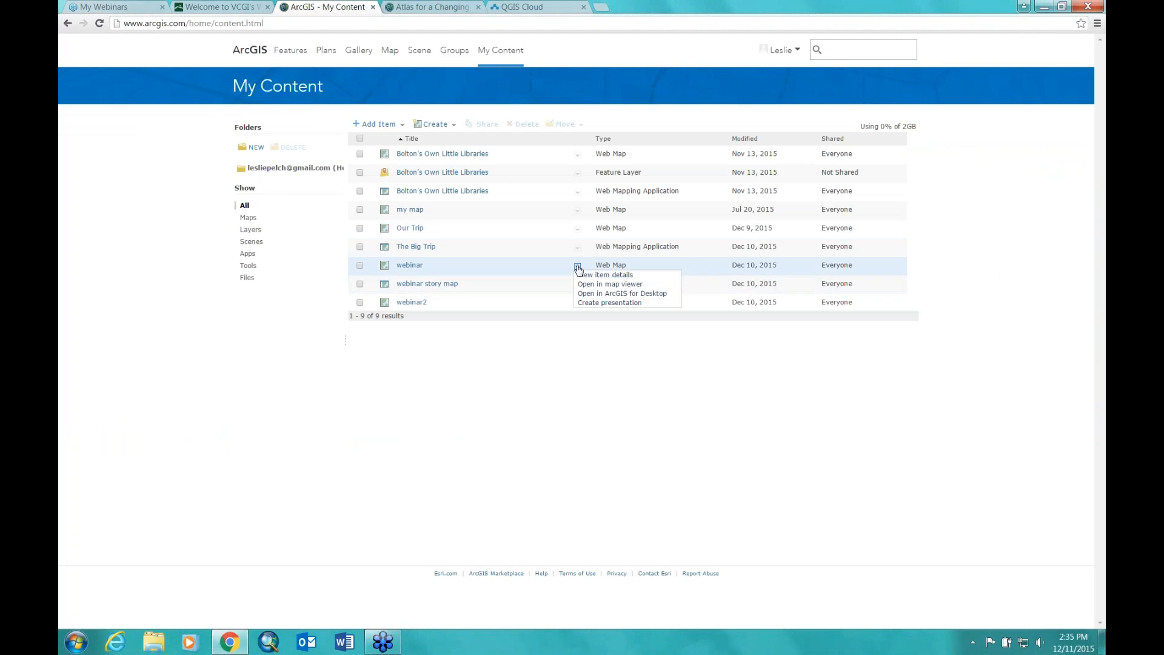
click(578, 267)
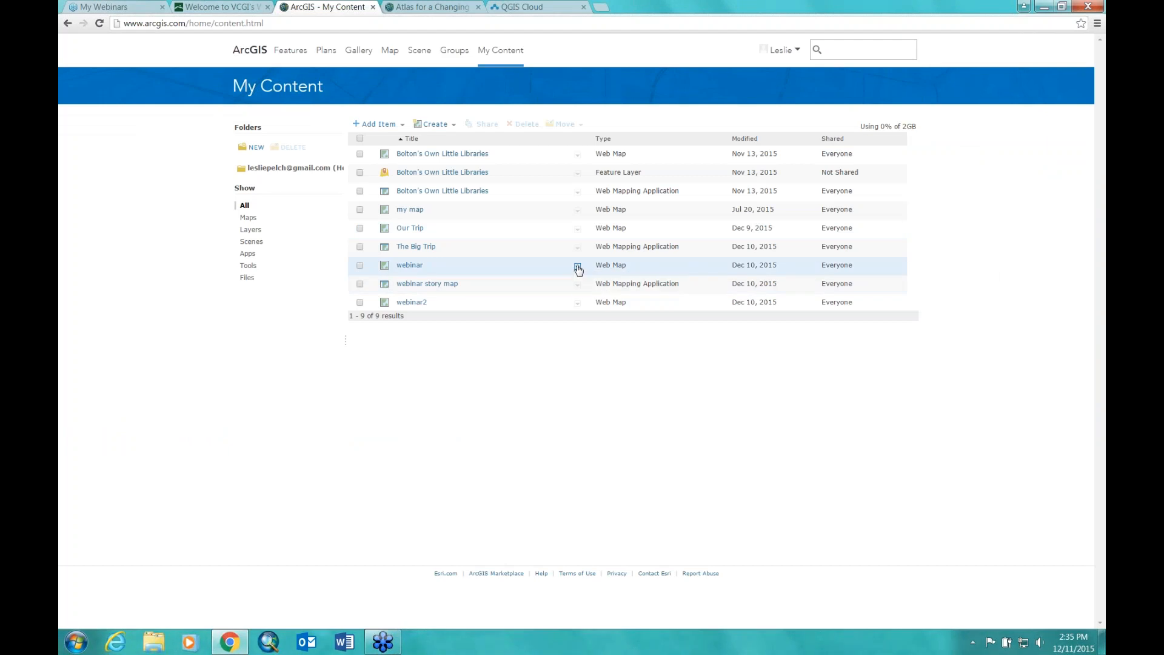
Step: Delete the webinar, webinar story map and webinar2 items
click(360, 265)
click(359, 284)
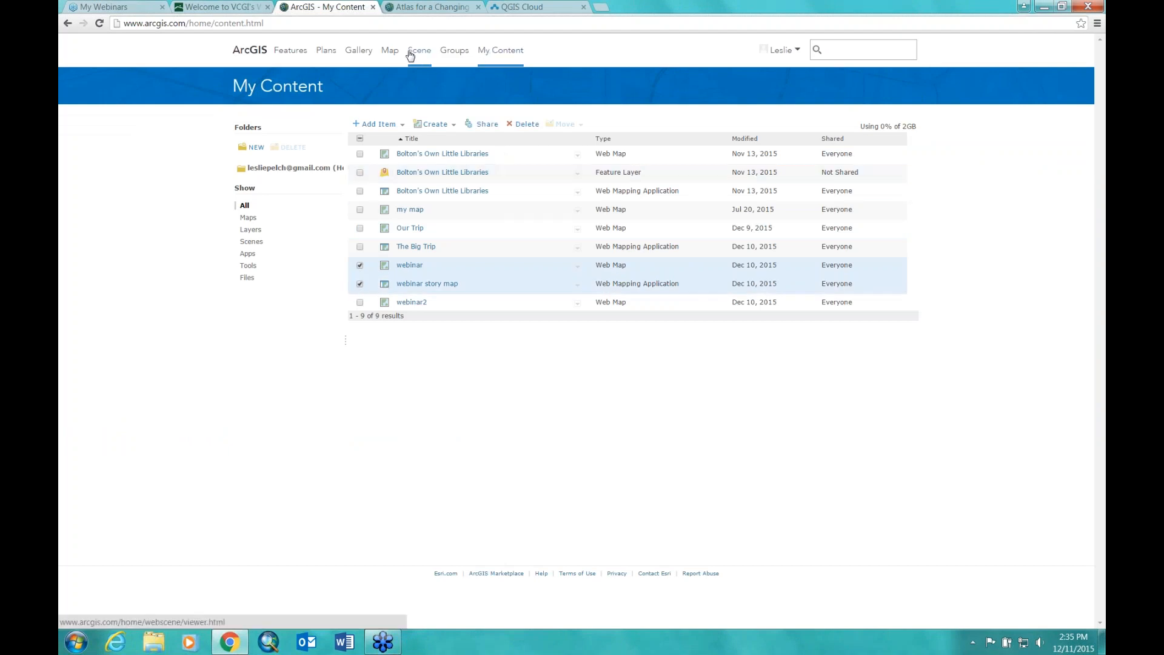
click(523, 125)
click(593, 353)
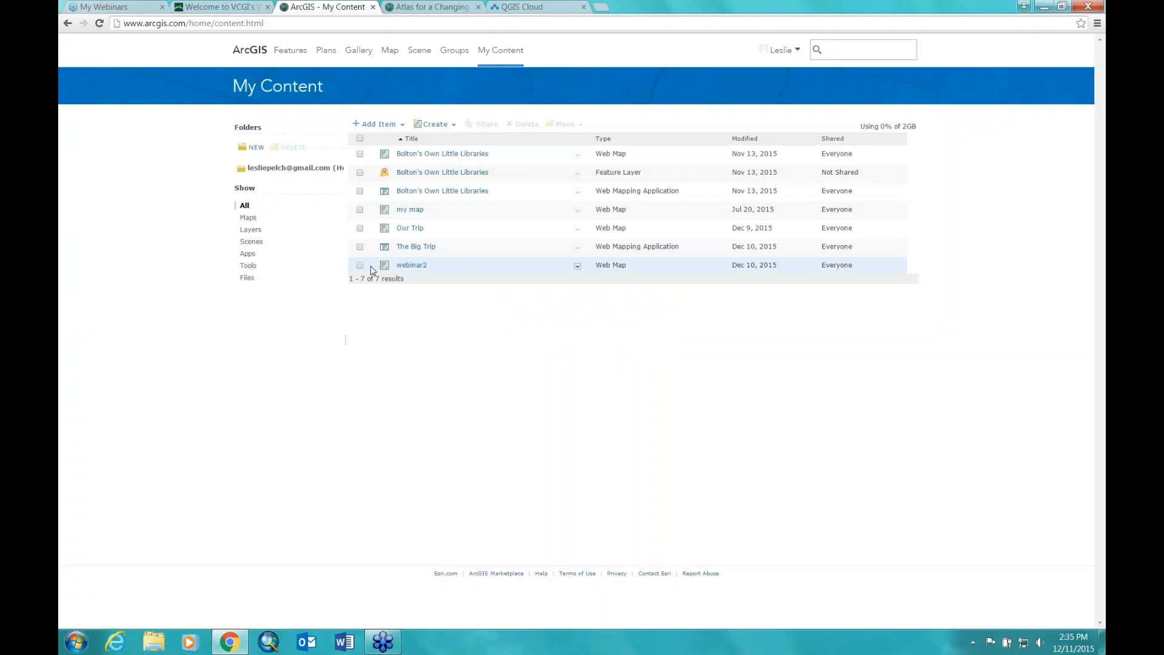
click(360, 266)
click(521, 124)
click(592, 353)
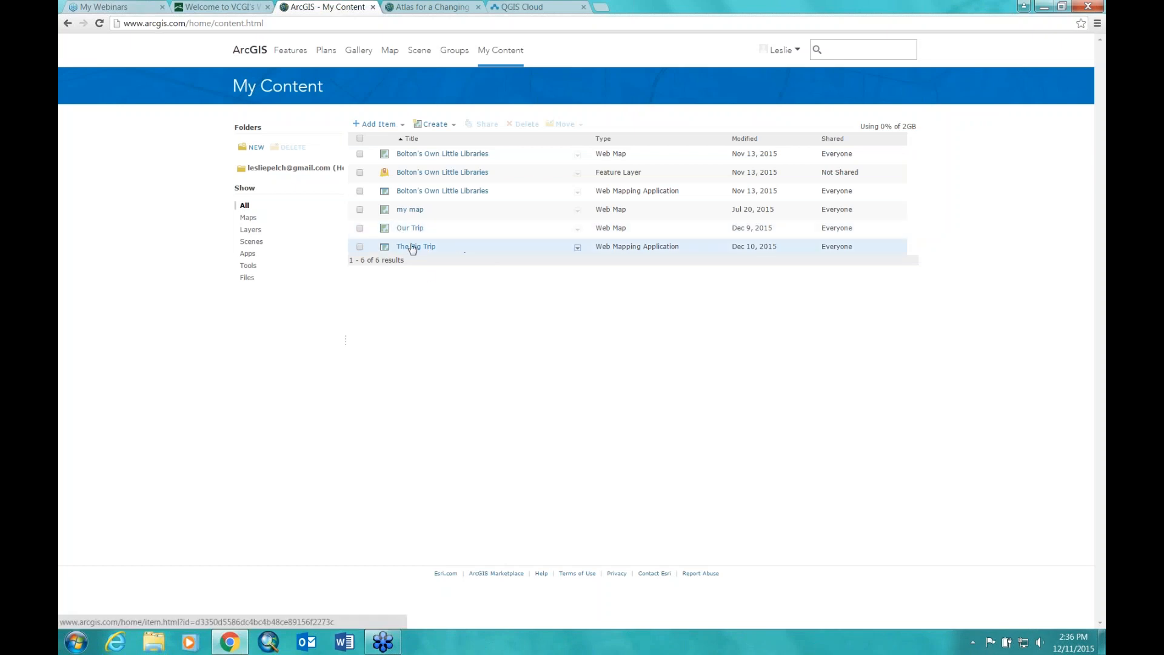
Step: Launch The Big Trip as a story map application
click(578, 249)
click(578, 249)
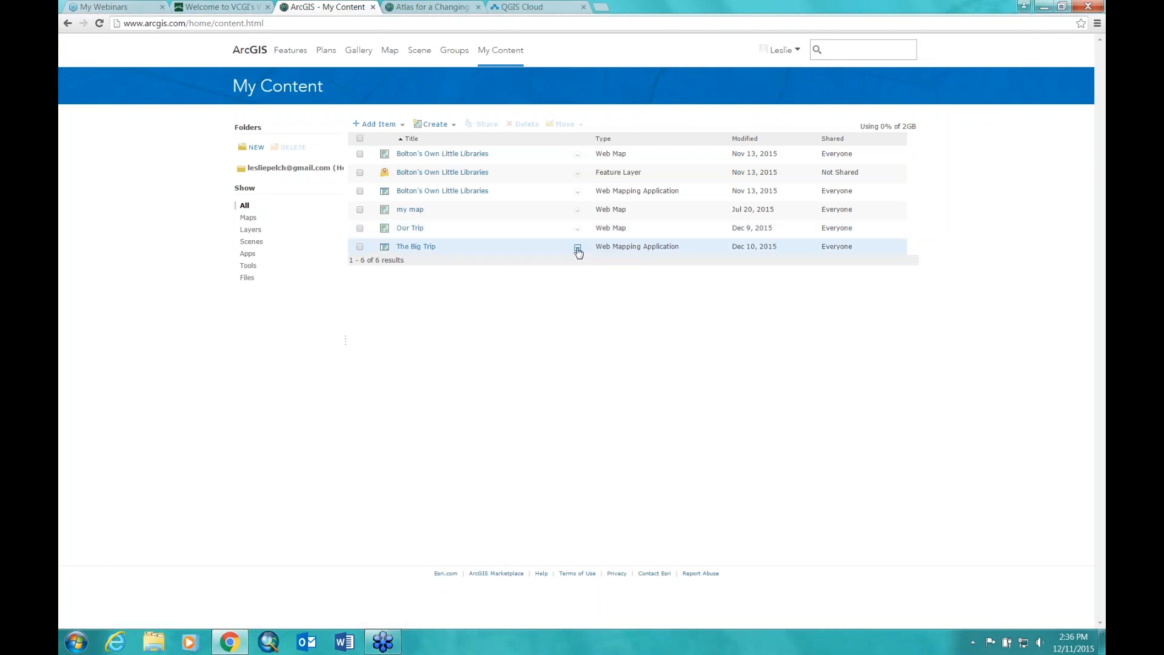
click(578, 249)
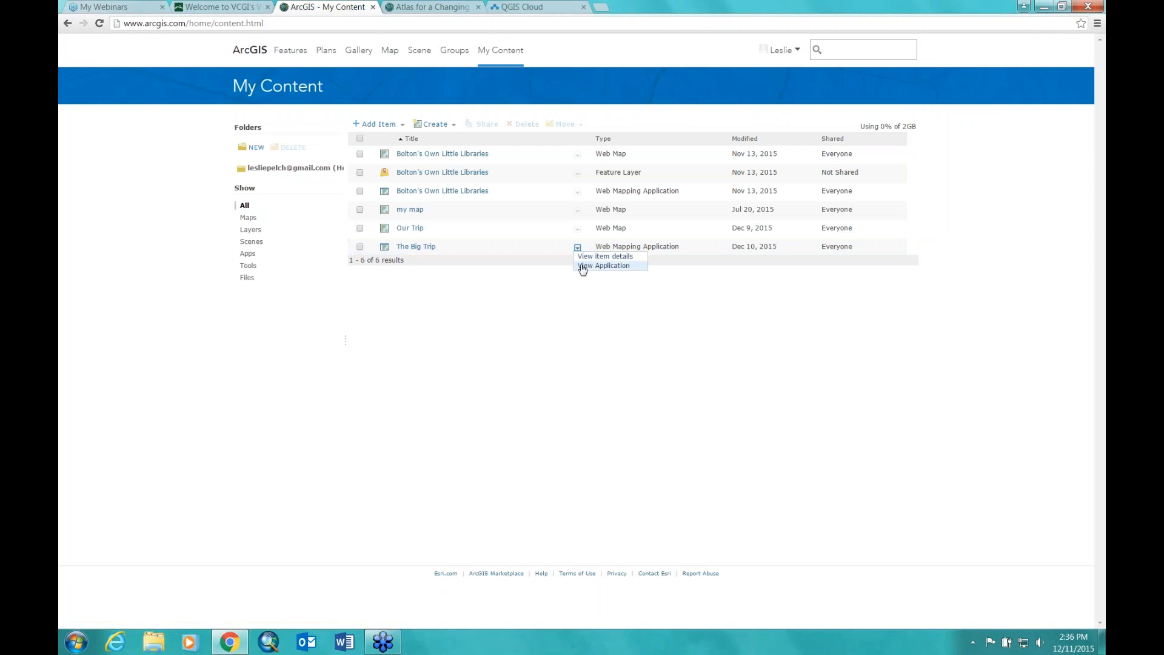
click(582, 268)
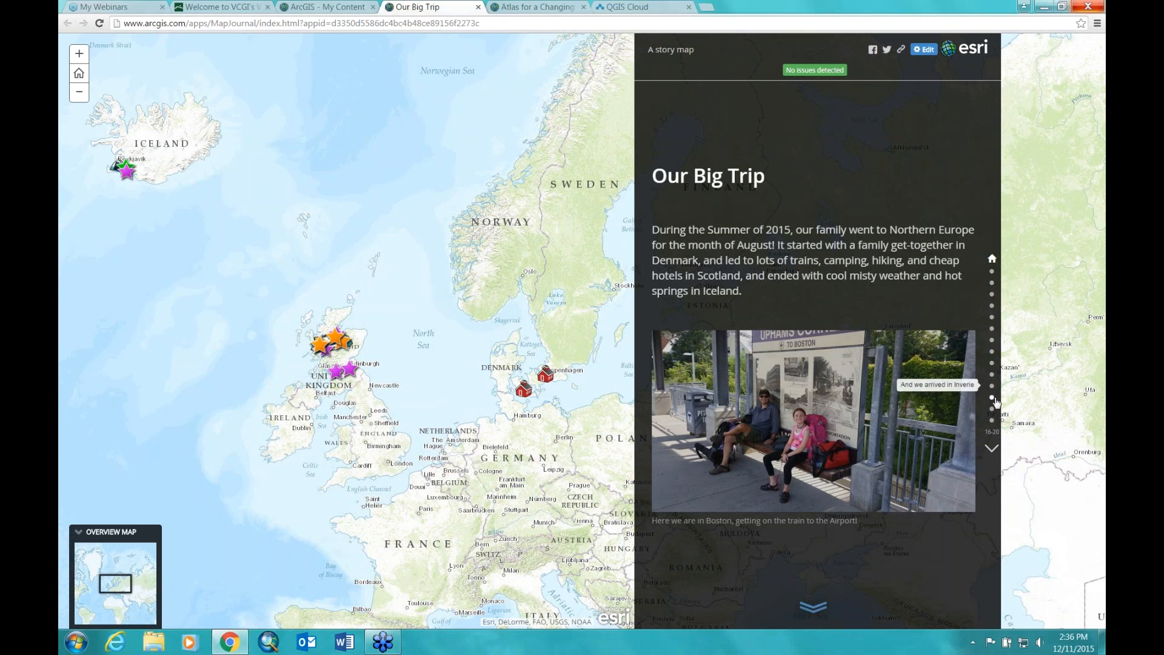
Step: Page through Copenhagen, Langeland and Edinburgh to Nethy Bridge, then open the Lazy Duck website
click(992, 273)
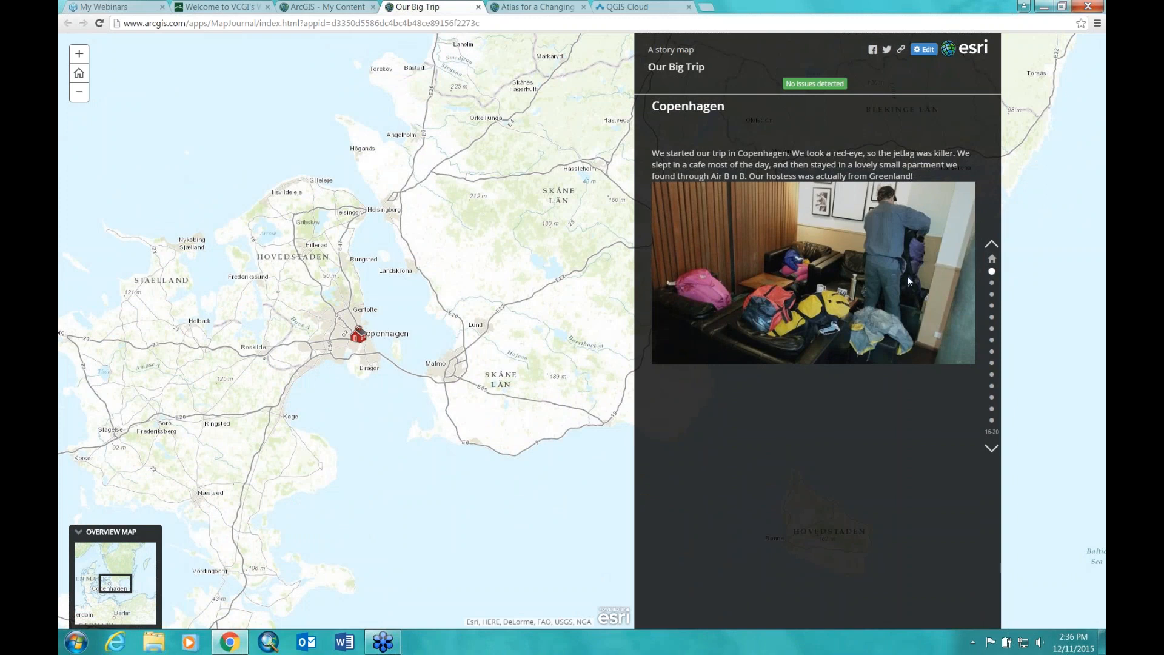
click(992, 283)
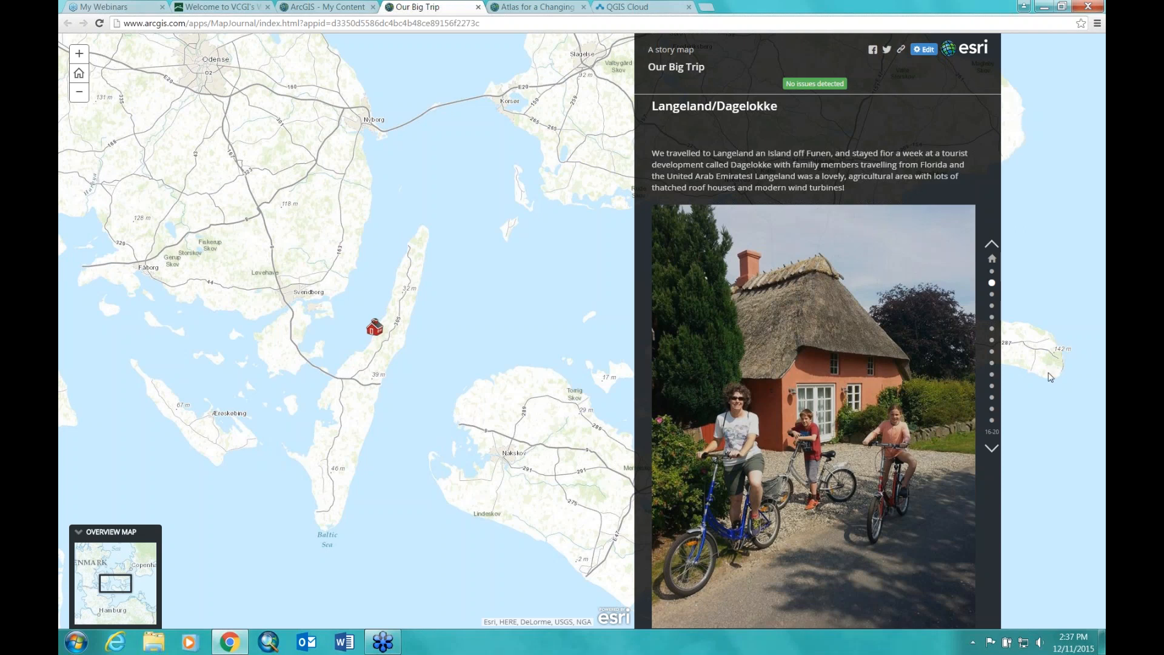
click(992, 296)
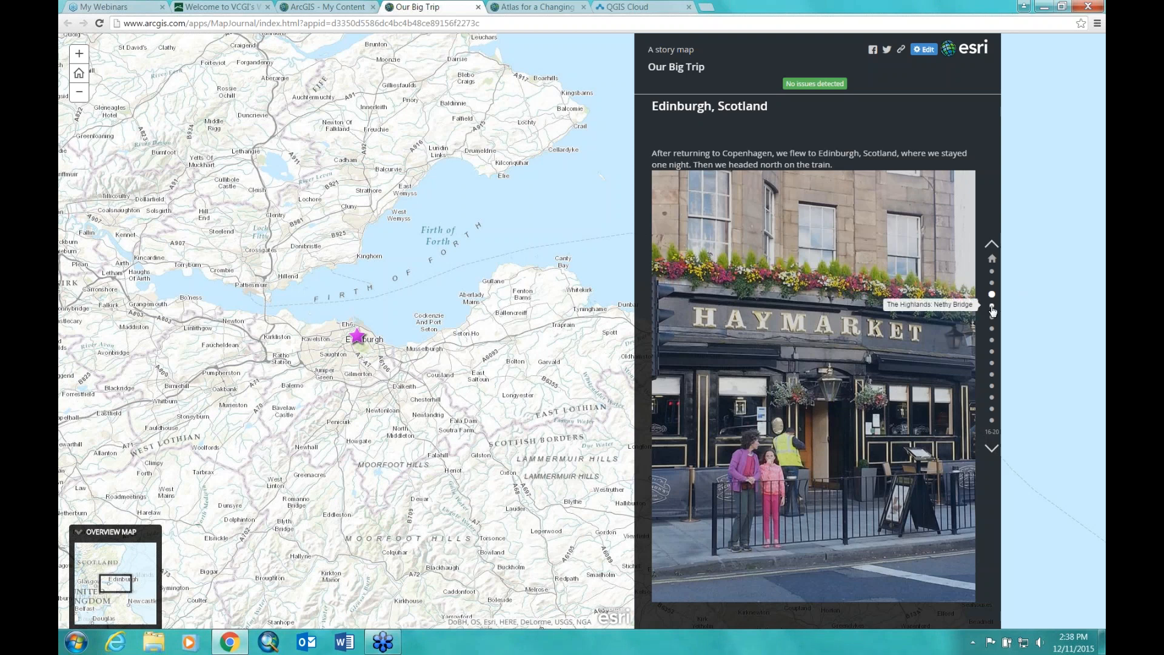
click(992, 308)
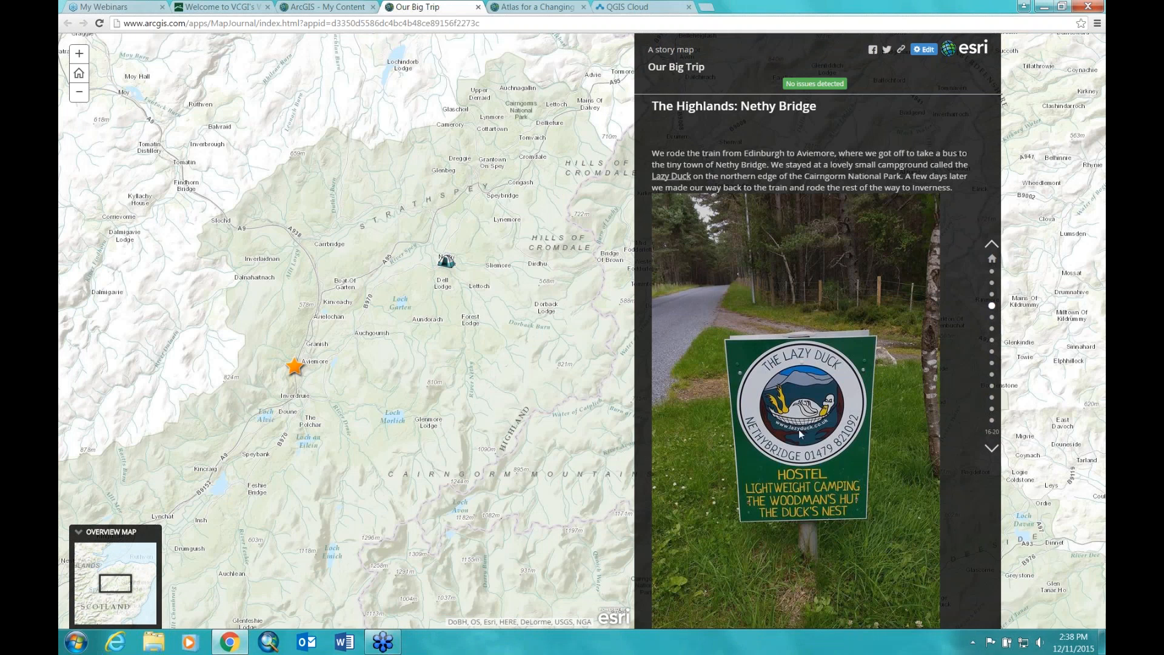
click(674, 177)
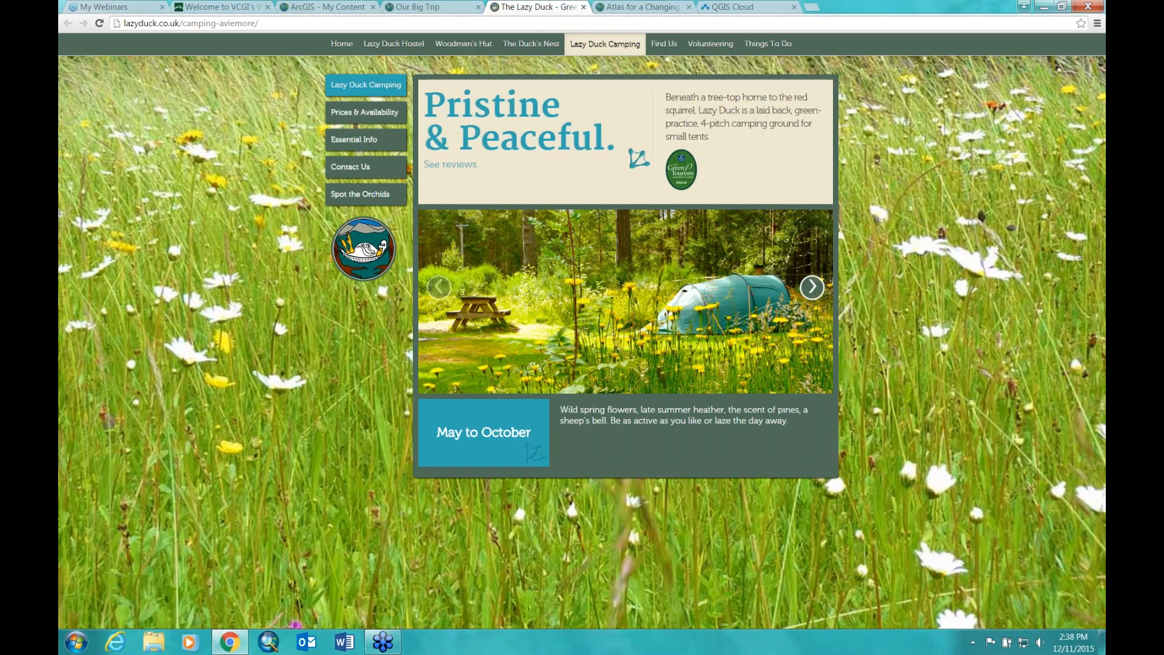
Step: Close the Lazy Duck and Atlas for a Changing Planet pages to return to the Our Big Trip story map
click(584, 7)
click(584, 7)
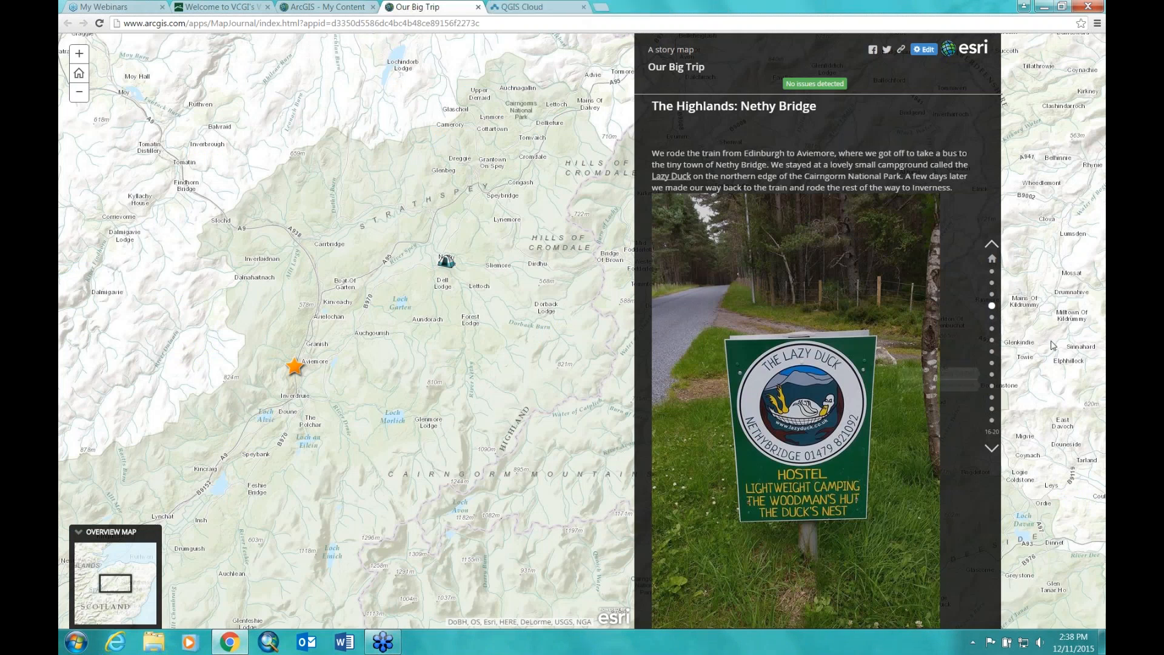
Step: Move past Loch Ness to the Kinlochhourn: The Hike section and zoom around Kinloch Hourn
click(992, 328)
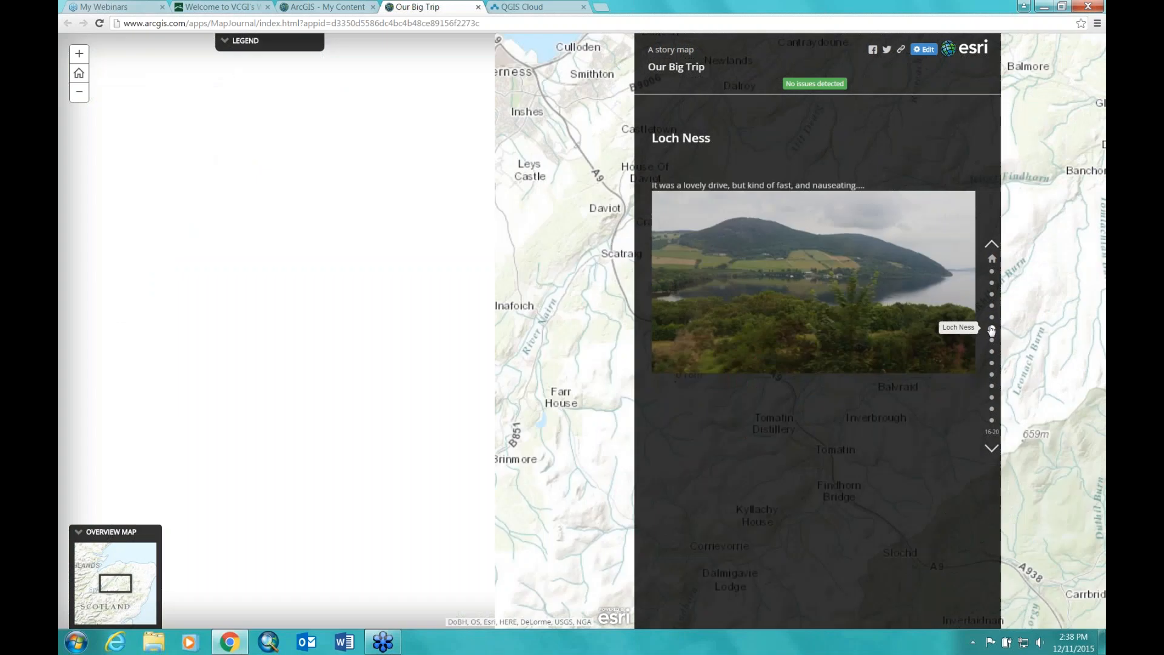
click(993, 341)
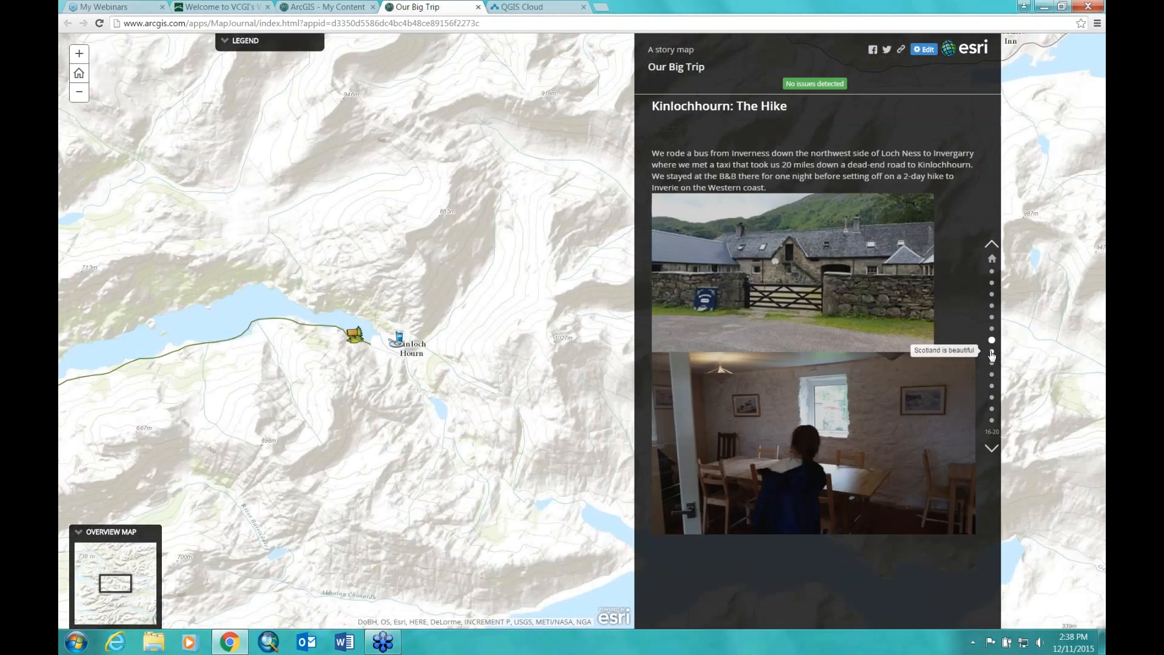
drag(292, 452, 357, 428)
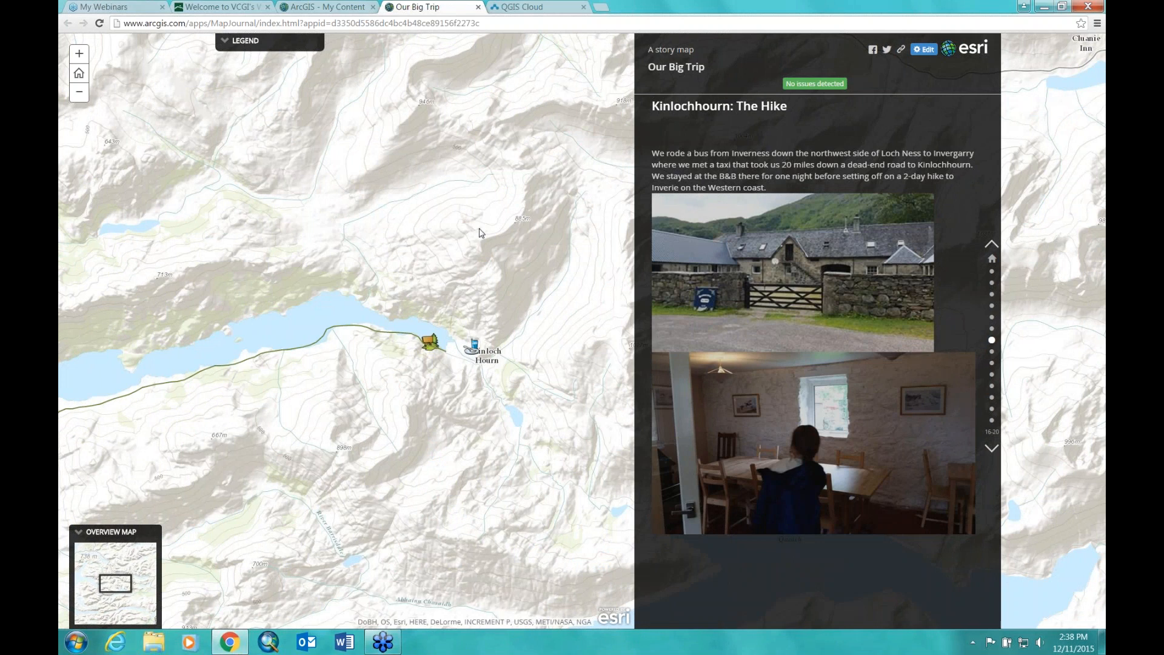
drag(254, 364, 293, 354)
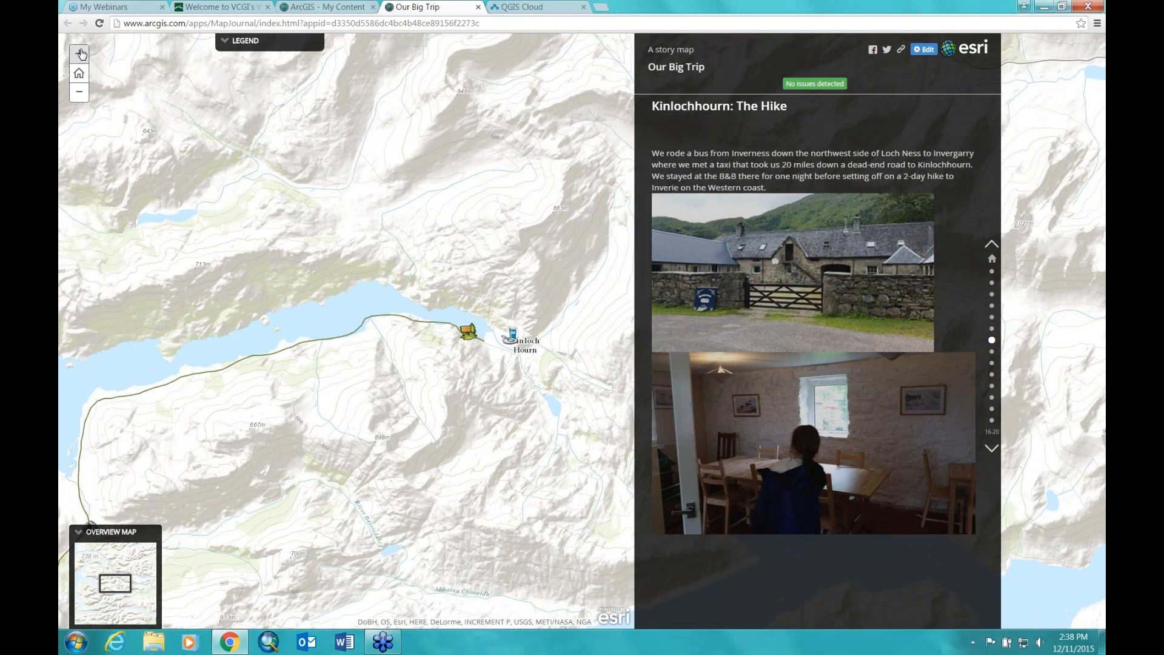
click(79, 53)
click(79, 53)
click(79, 92)
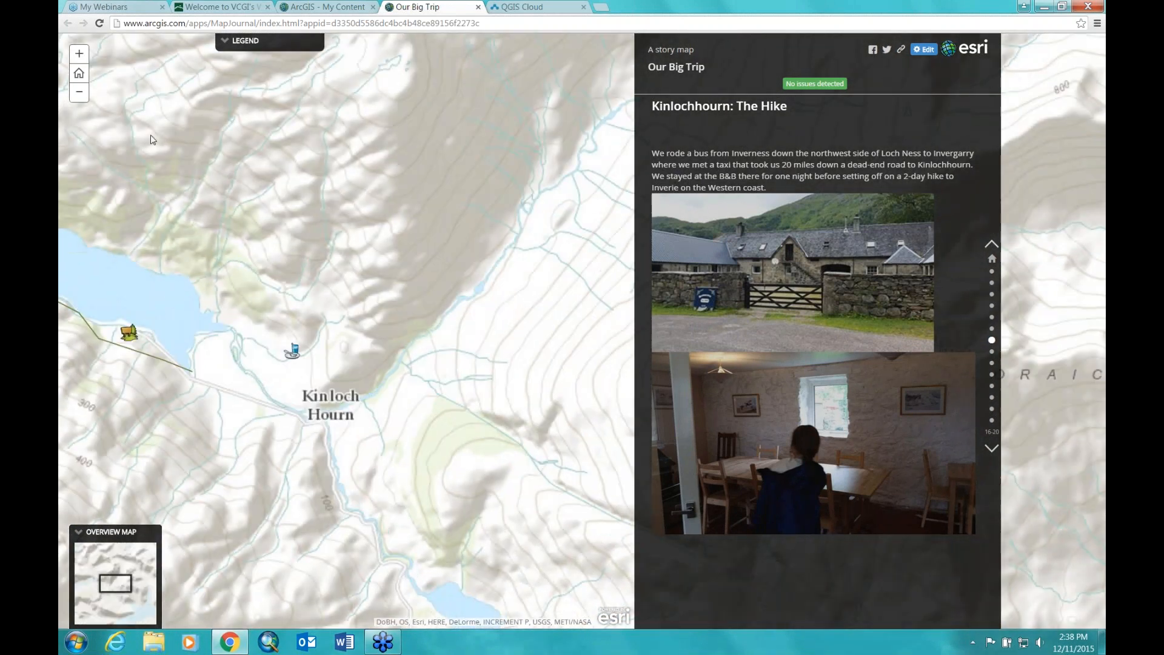
click(77, 95)
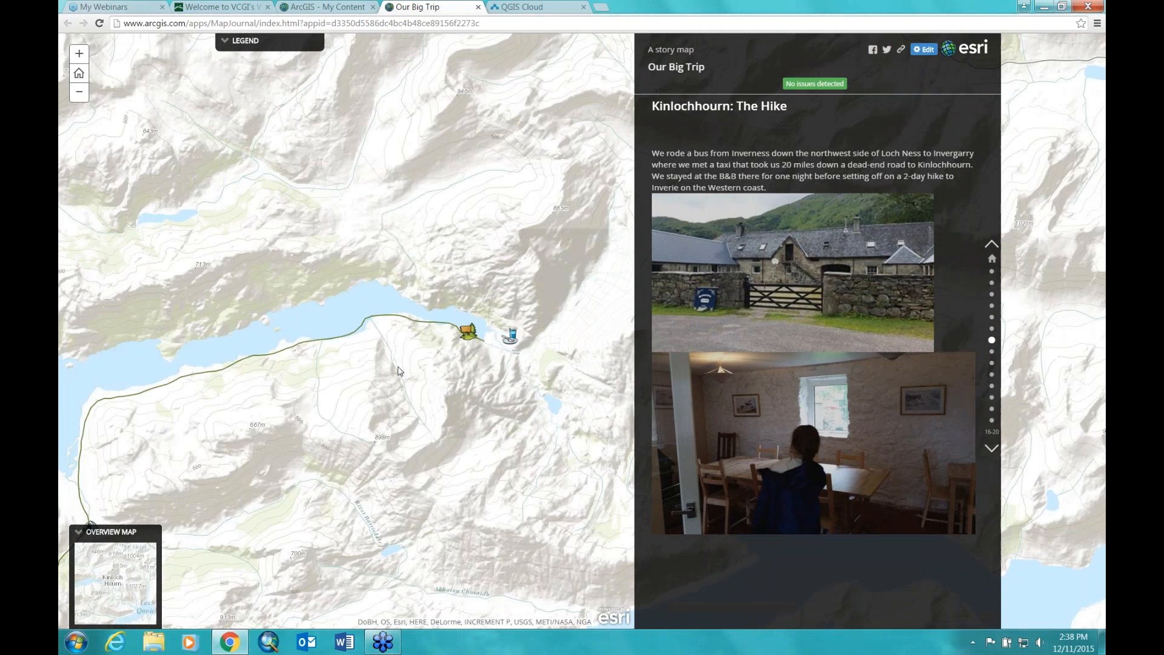
Step: Pan west along the hiking route to bring the Inverie coast into view
drag(278, 363, 343, 256)
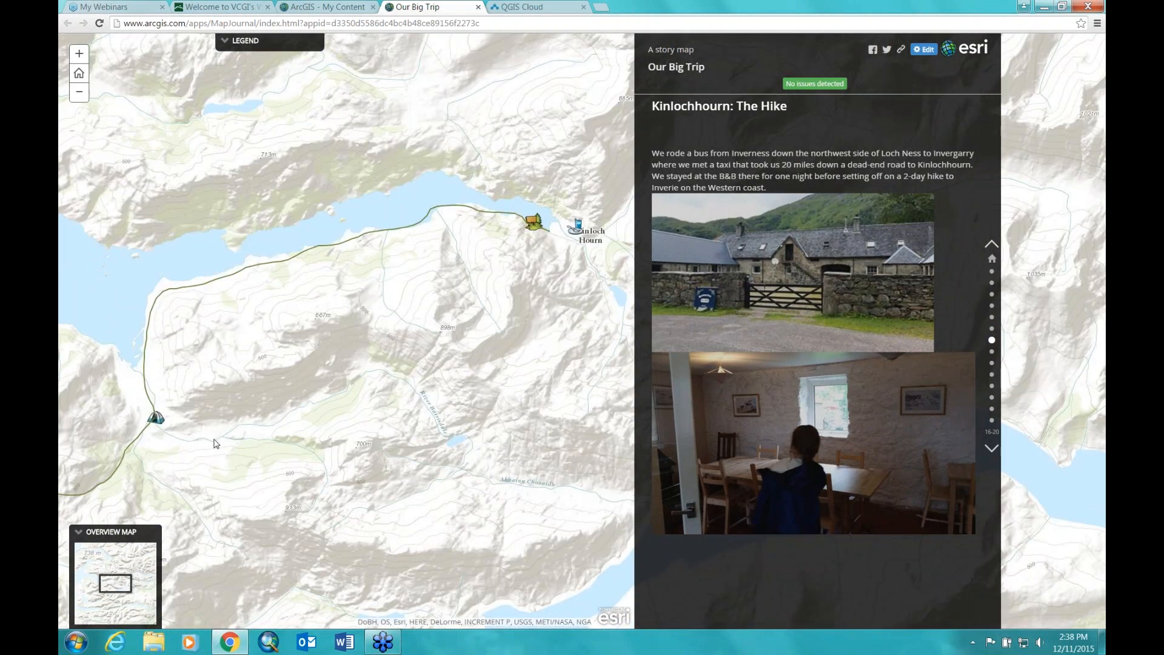
drag(214, 440, 569, 281)
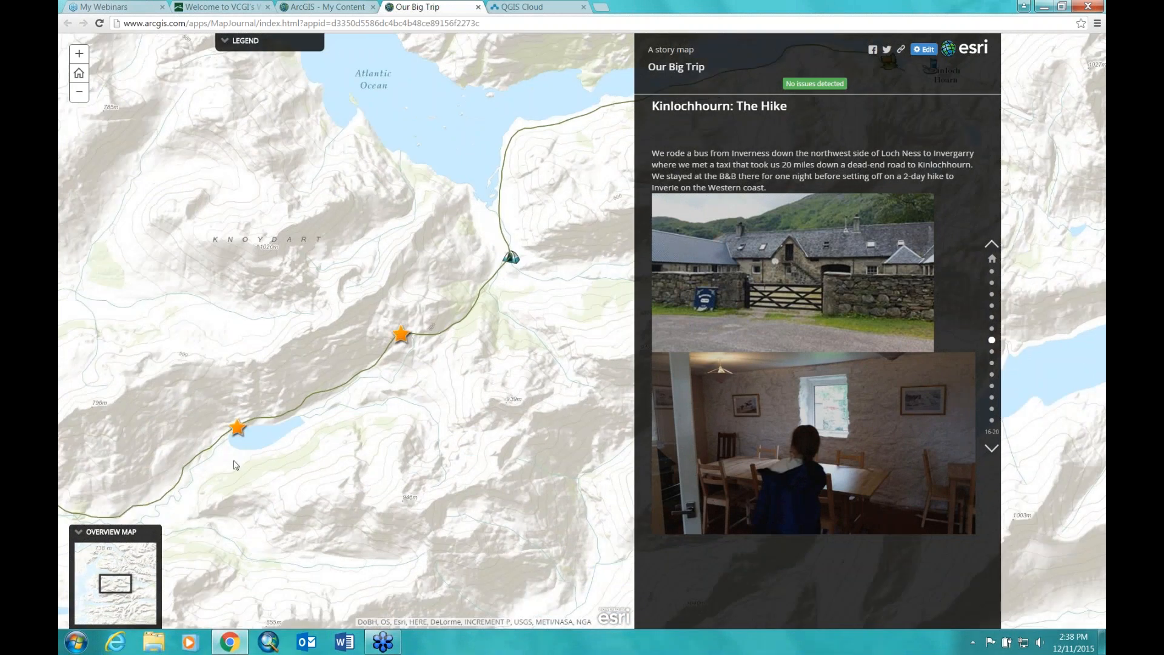
drag(249, 489, 536, 345)
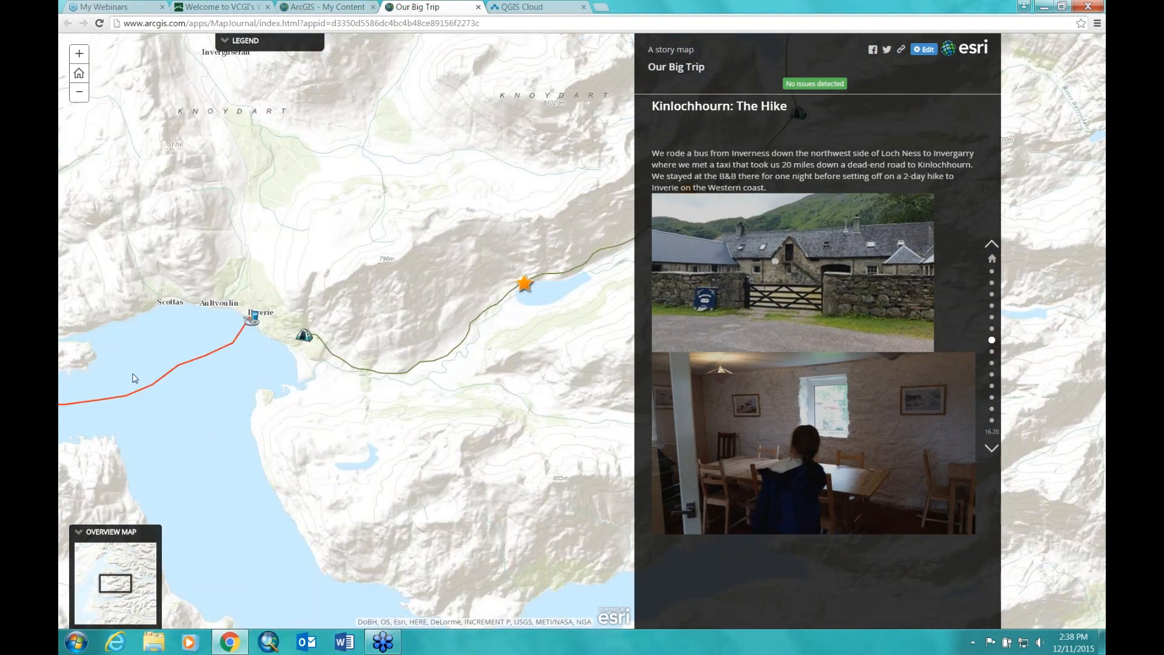
Step: Step through the sections from Scotland is beautiful to We left Inverie with regret, then close the story
click(992, 352)
click(993, 362)
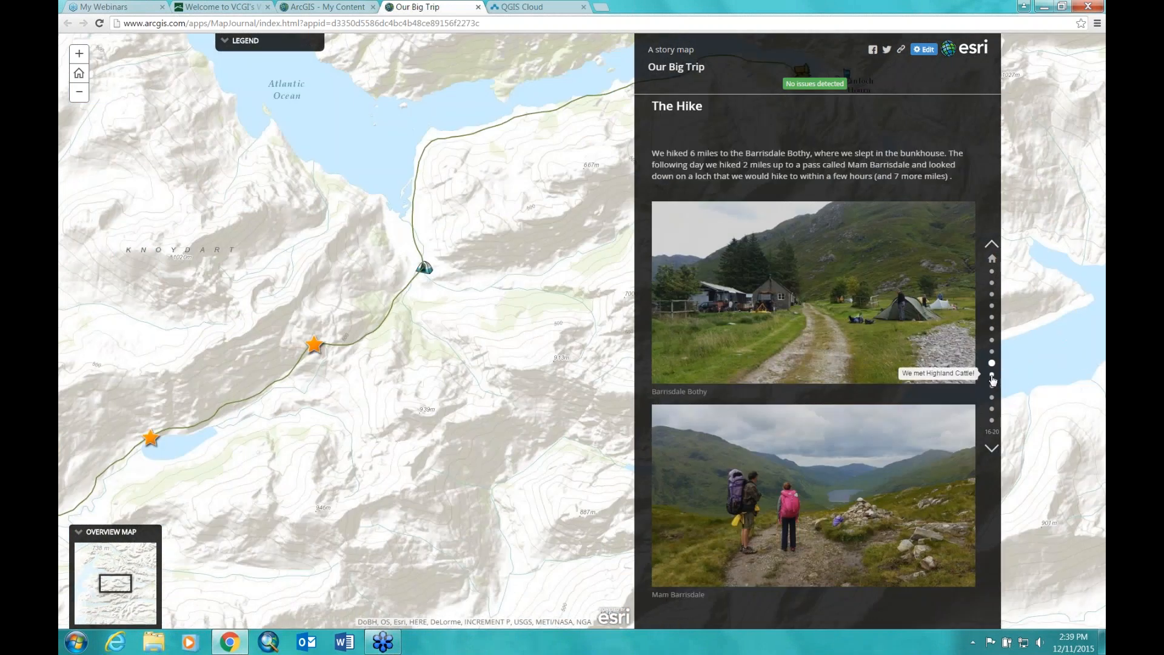
click(992, 375)
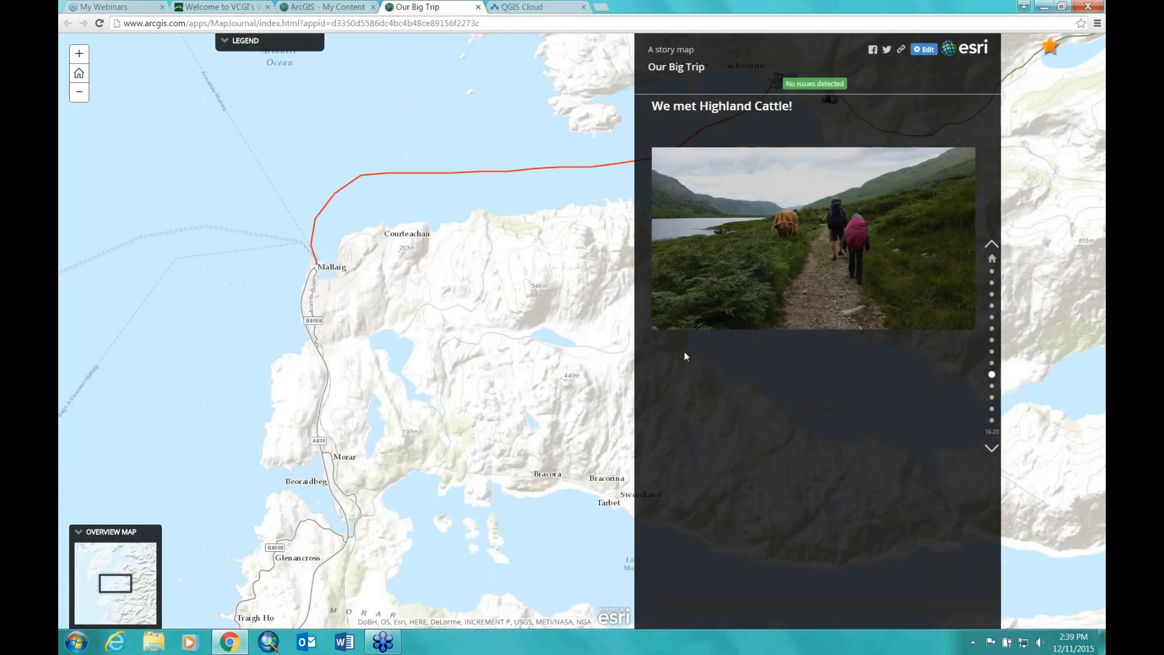
click(992, 387)
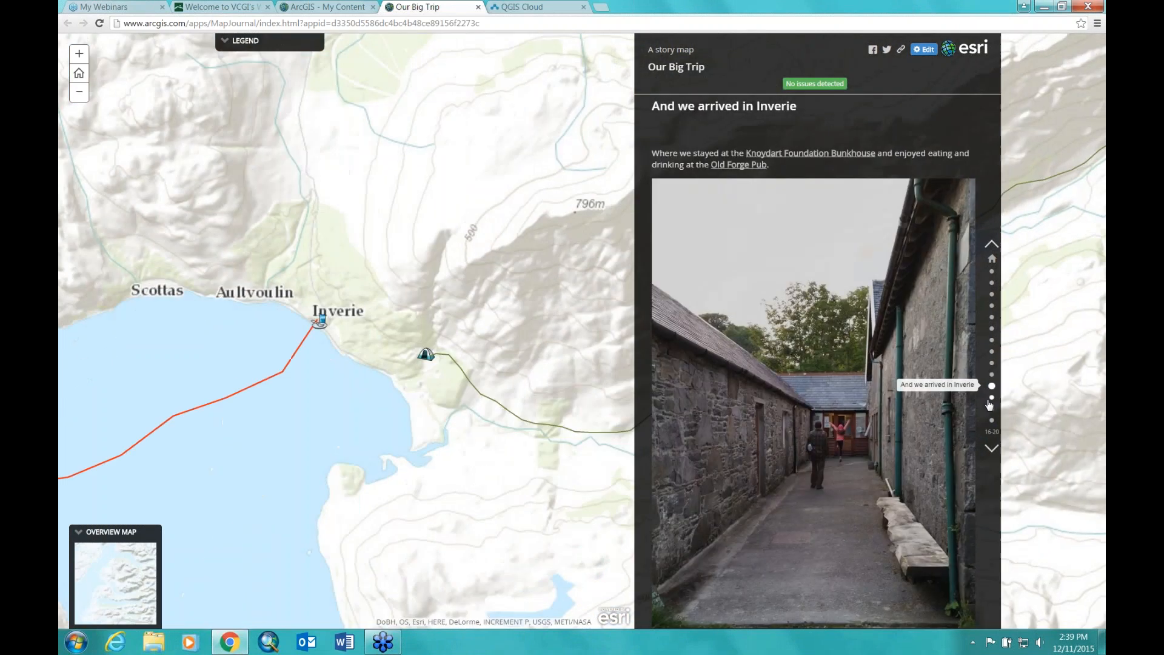
click(992, 400)
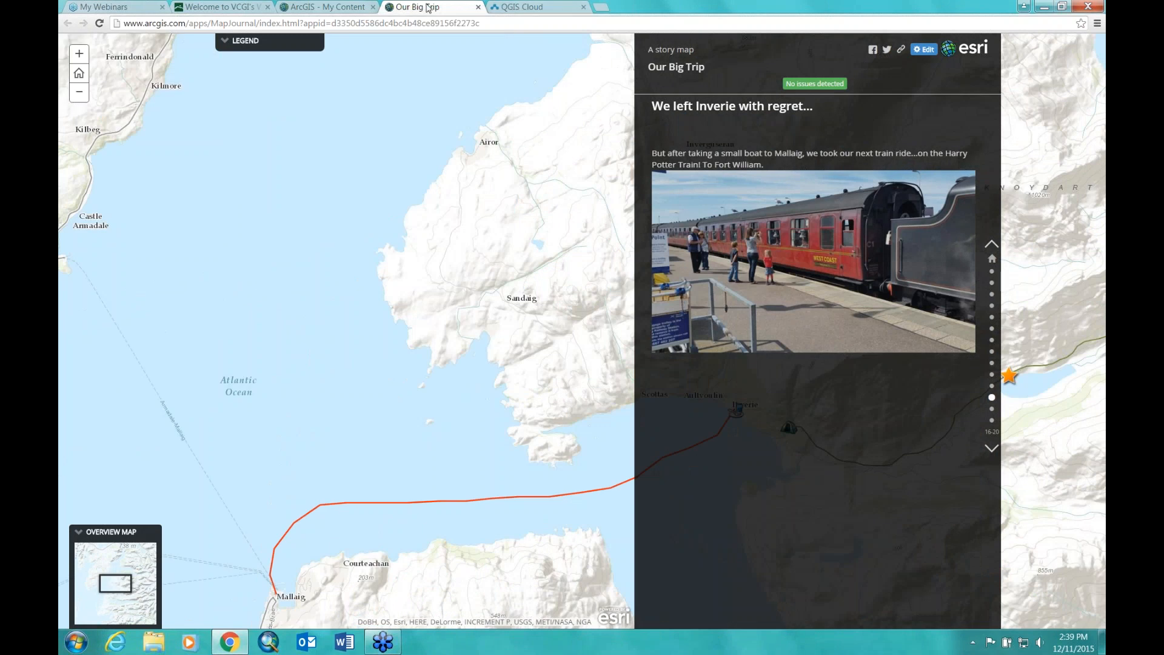
click(478, 8)
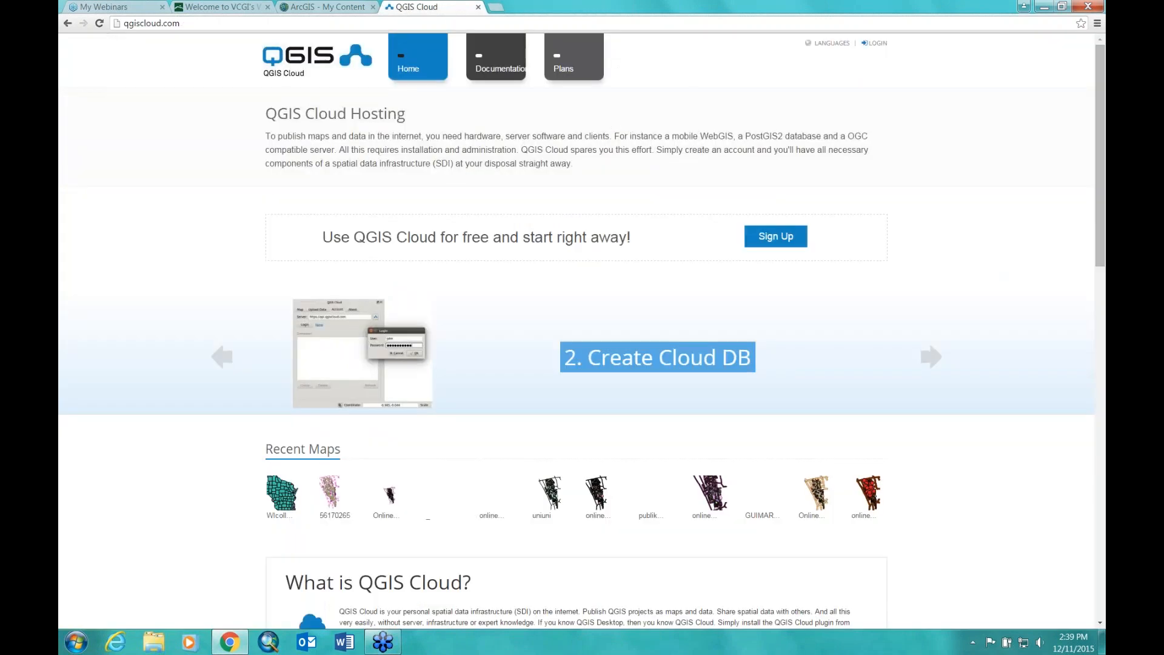
Step: Switch back to the ArcGIS My Content tab listing the maps and apps
click(331, 7)
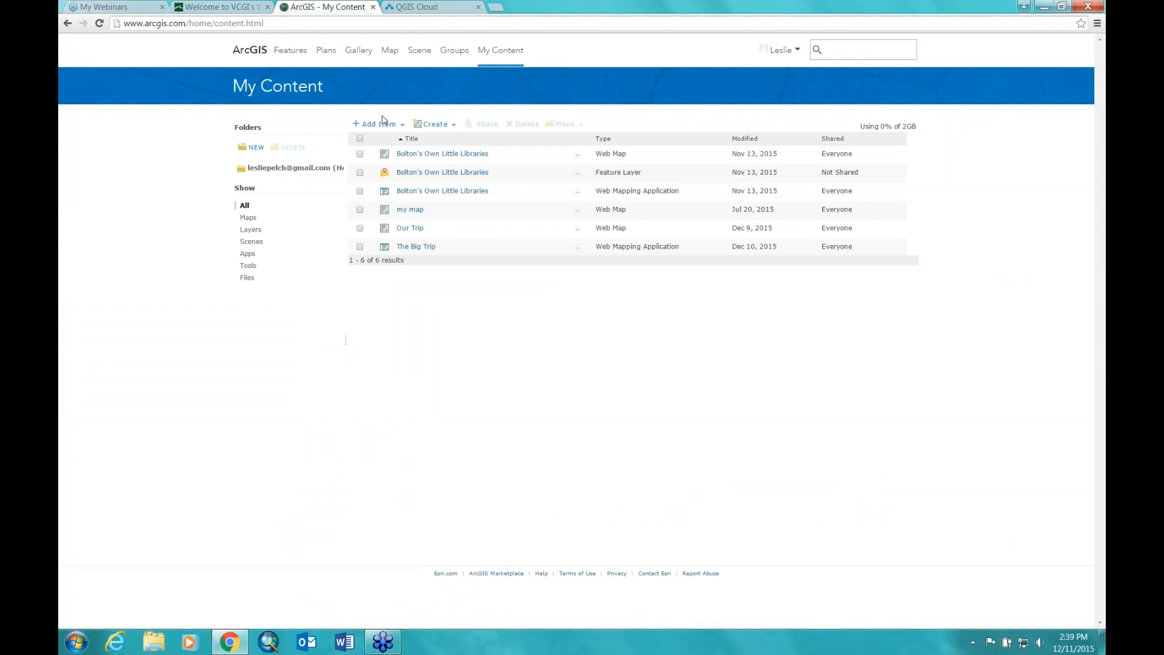
Step: Create a new map titled 'Webinar map' with tags webinar and europe, keeping the default folder
click(451, 126)
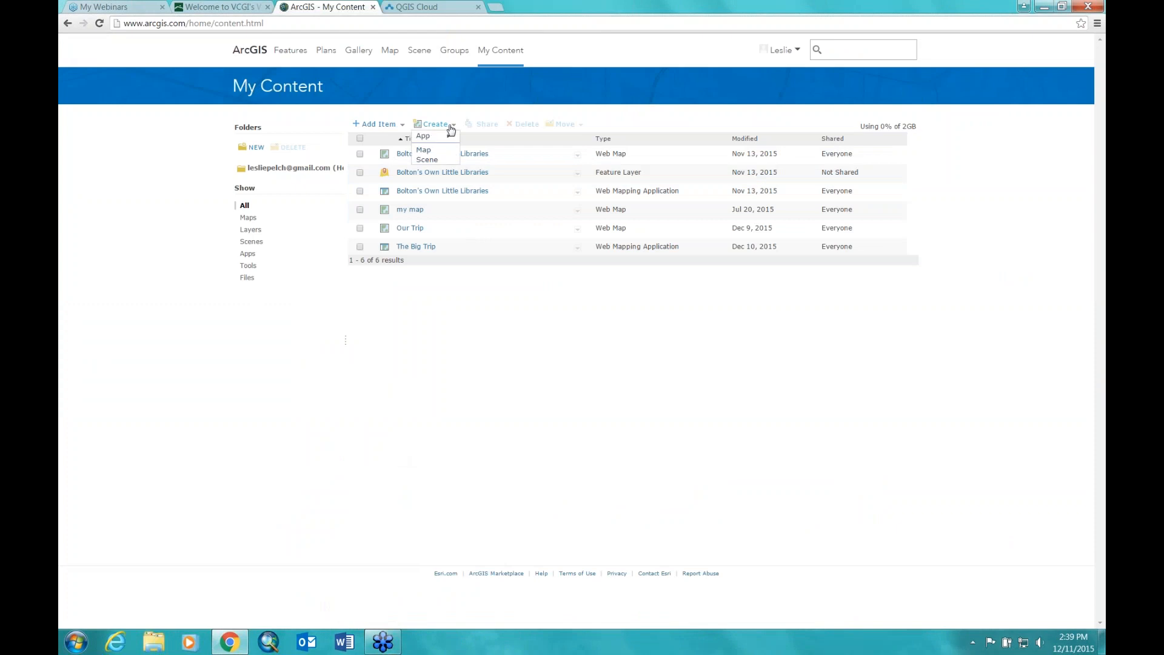
click(425, 151)
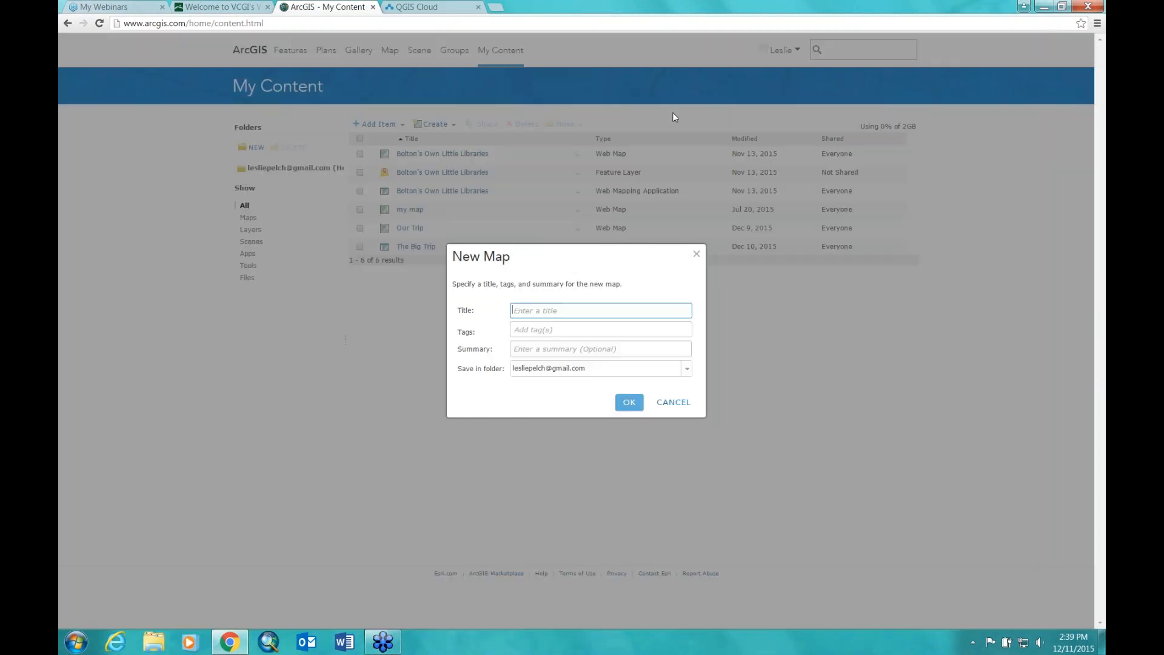
text(Webinar map)
key(Tab)
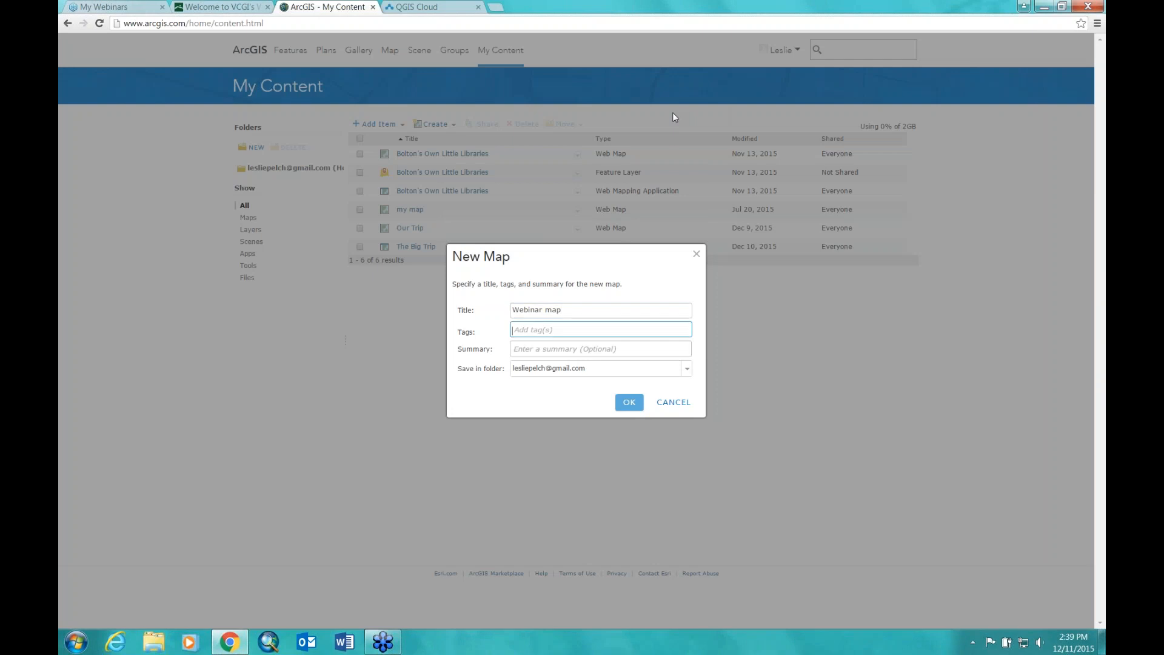
text(webinar)
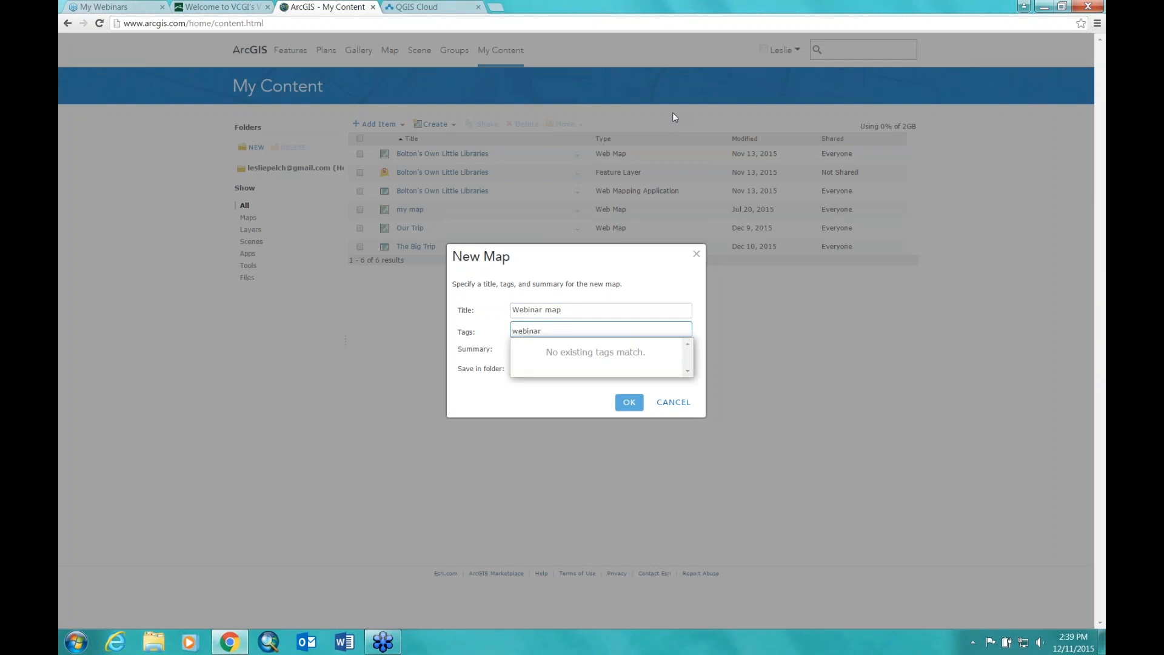
text(, europe,)
key(Return)
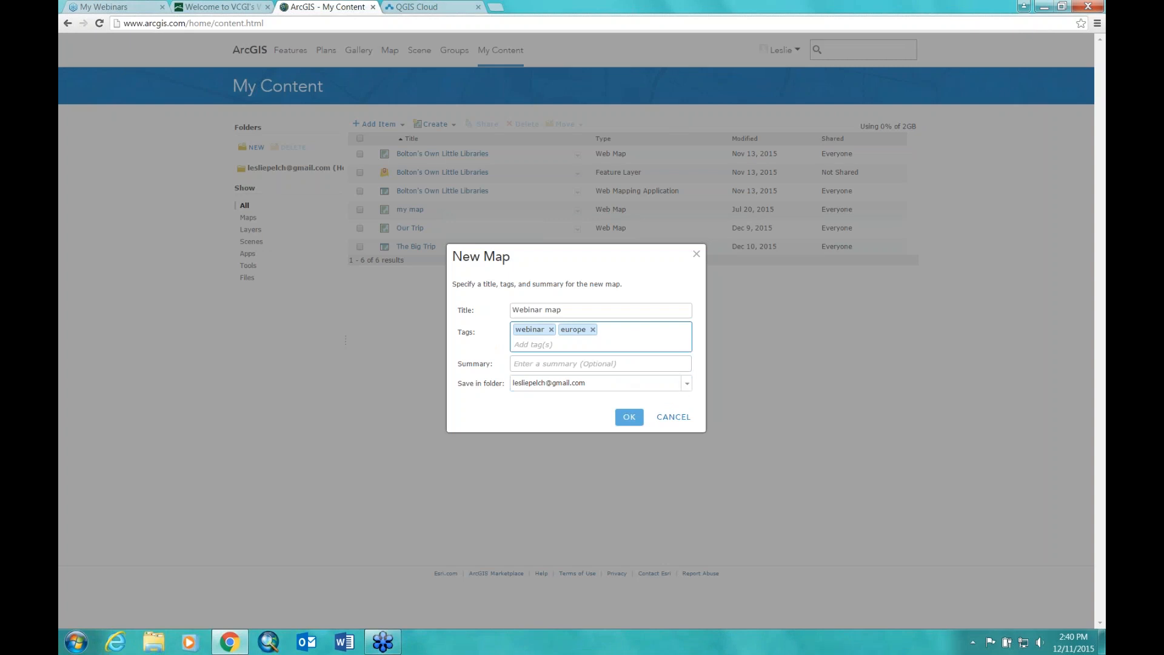
click(686, 389)
click(686, 388)
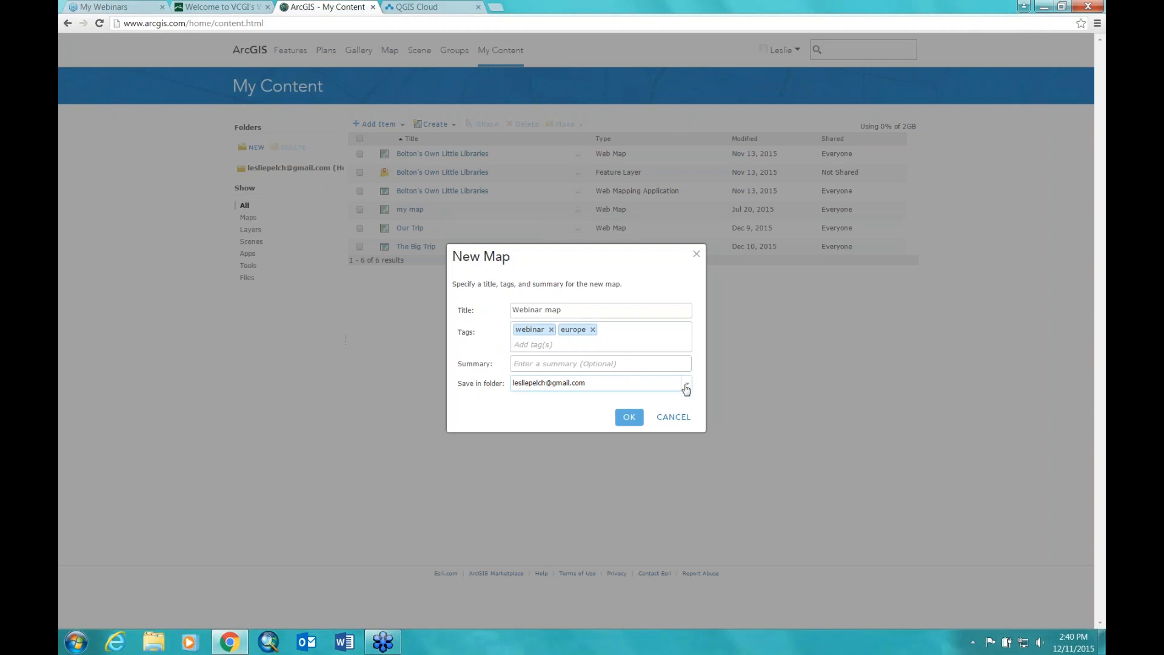
click(629, 418)
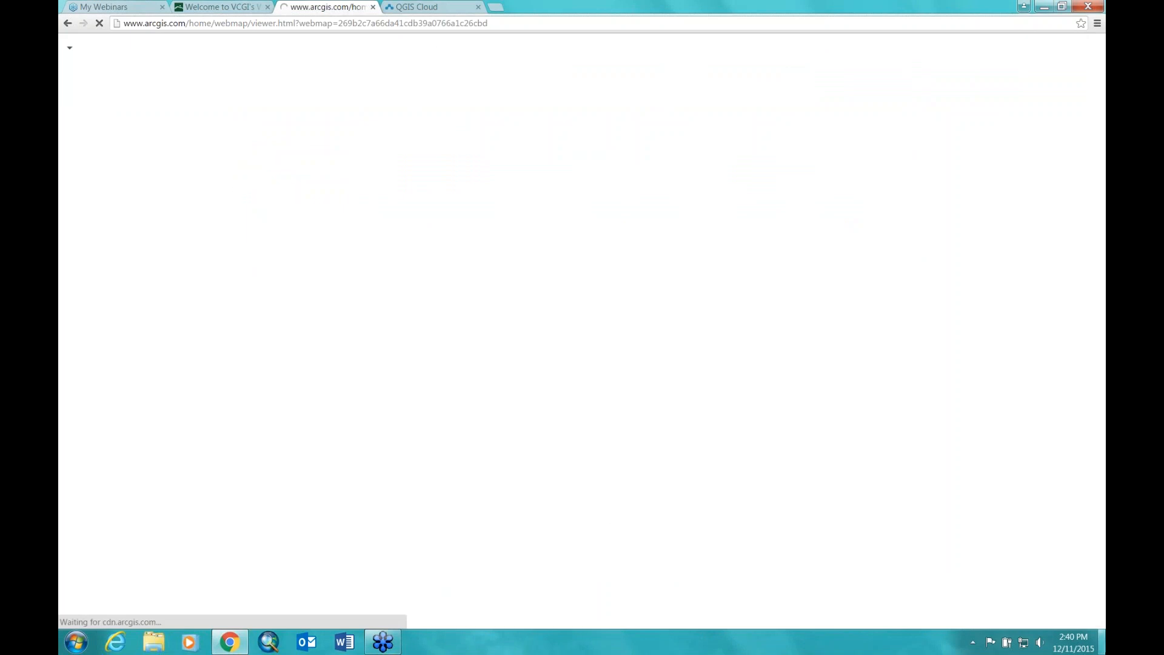
Step: Search for 'europe' to jump the map to Europe and dismiss the result popup
click(1102, 642)
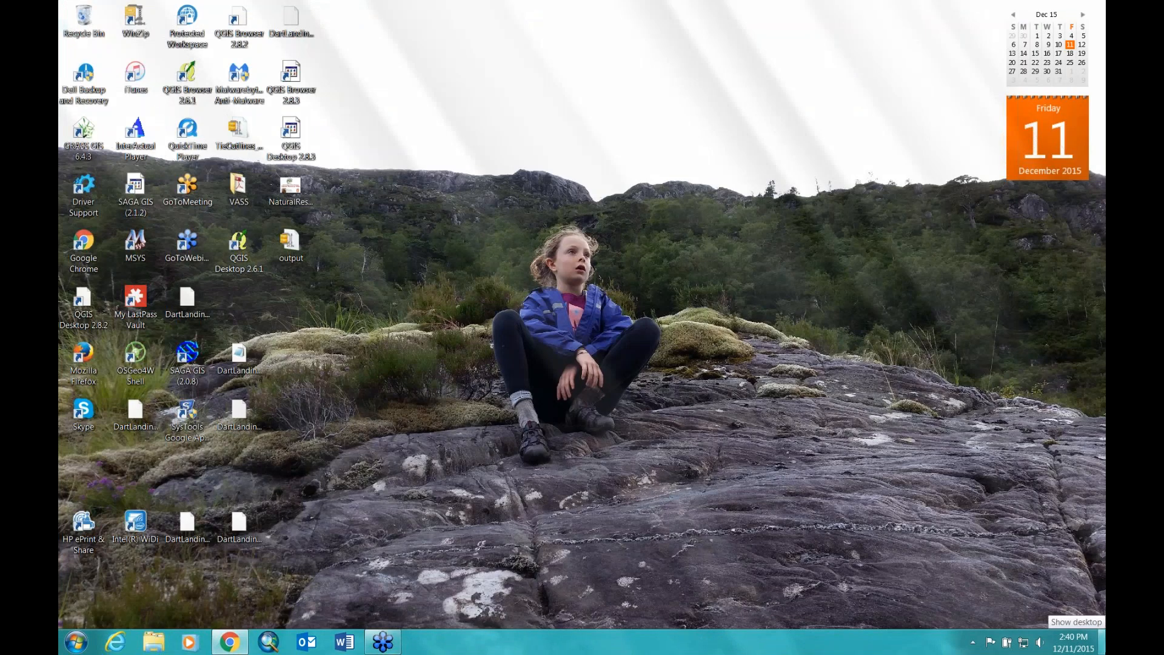
click(1101, 642)
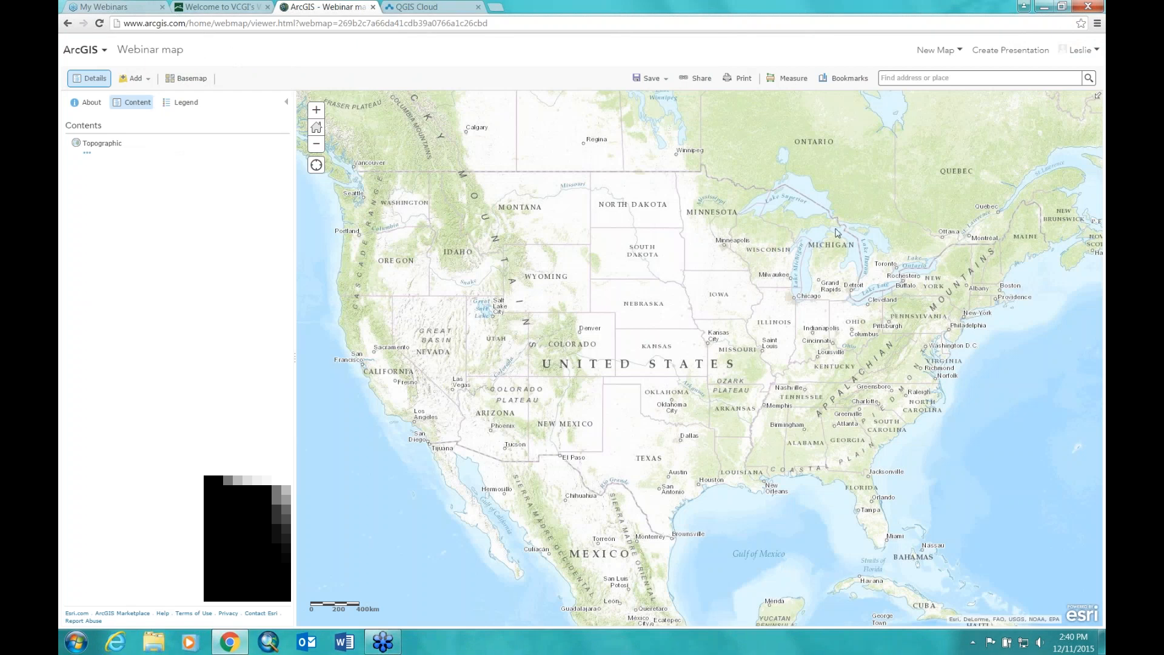
mouse_move(826, 221)
mouse_down()
mouse_move(758, 240)
mouse_move(822, 220)
mouse_up()
drag(704, 307, 657, 362)
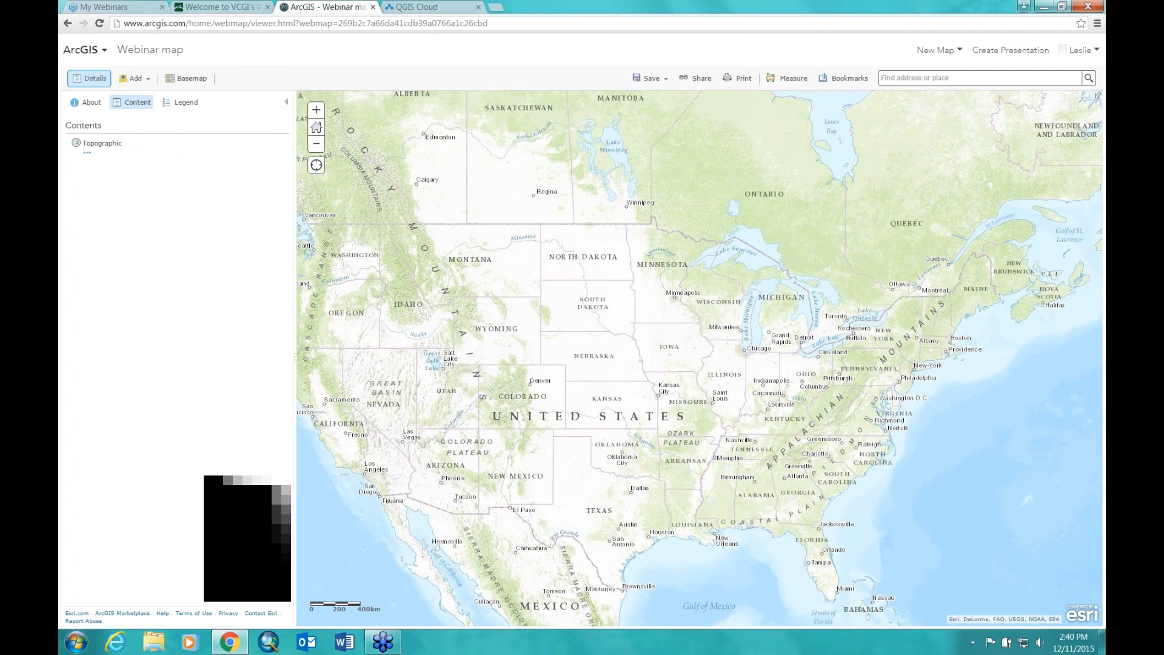
text(er)
key(BackSpace)
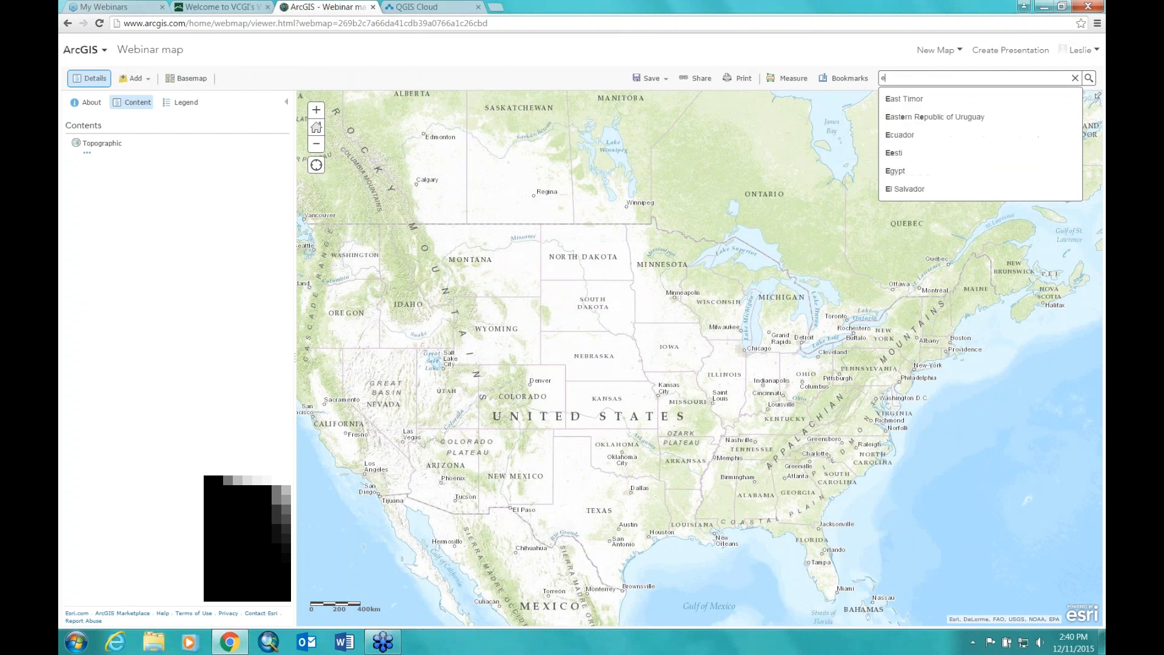
text(urope)
key(Return)
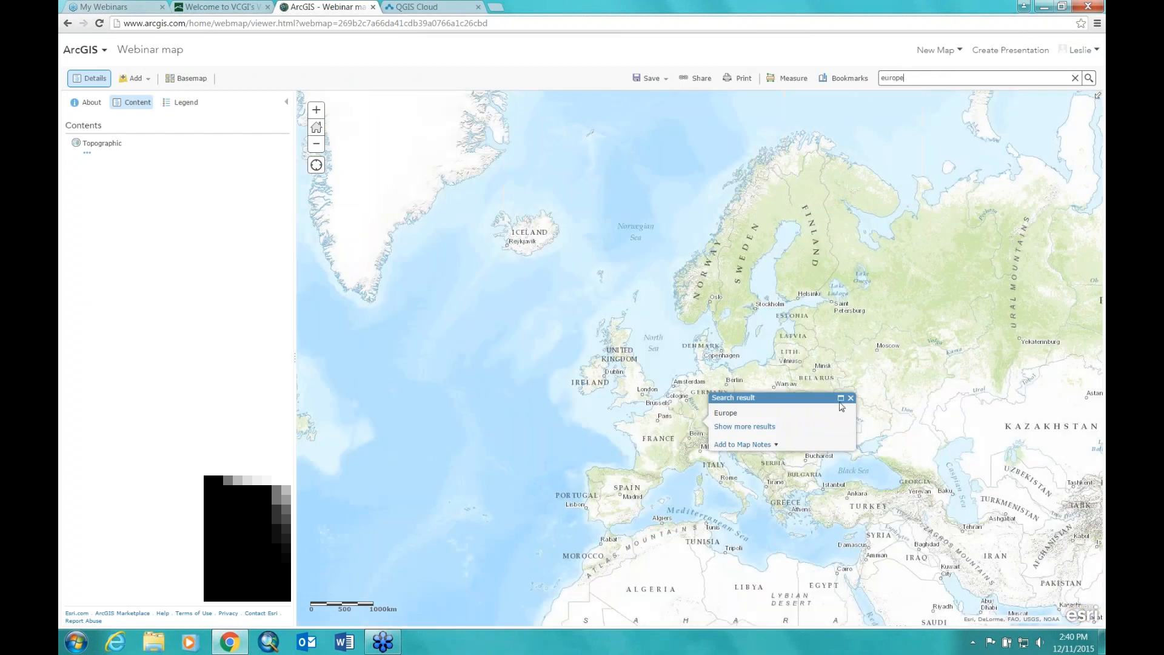
click(851, 398)
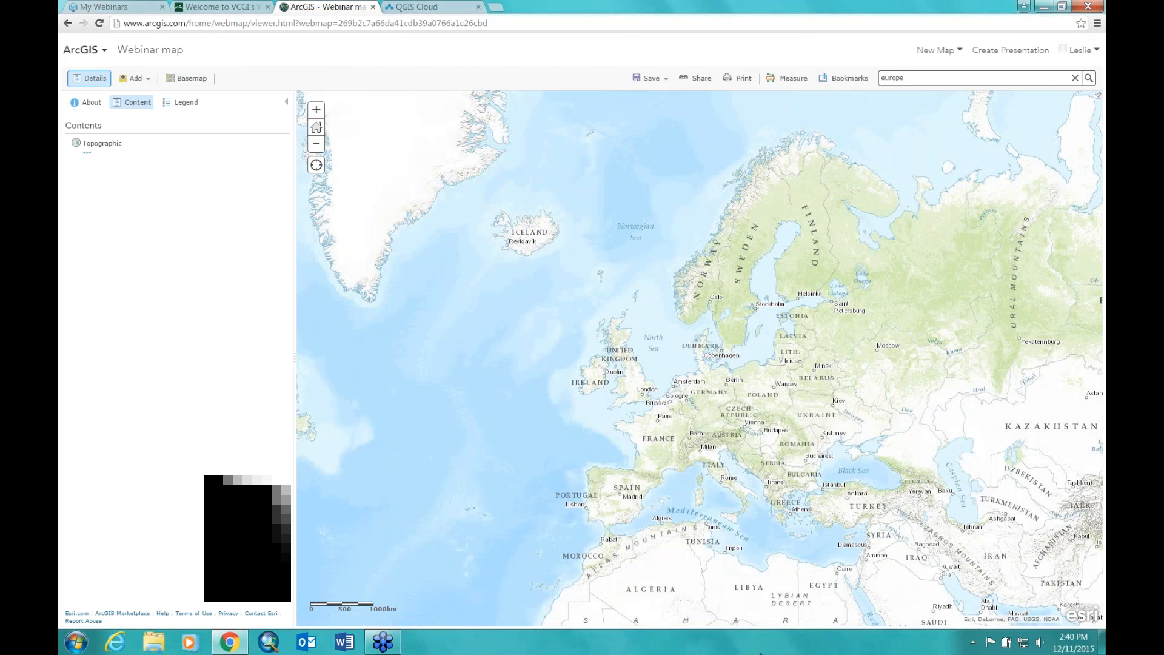
Step: Zoom in one level and pan to centre Iceland, Britain, Scandinavia and Denmark
click(316, 110)
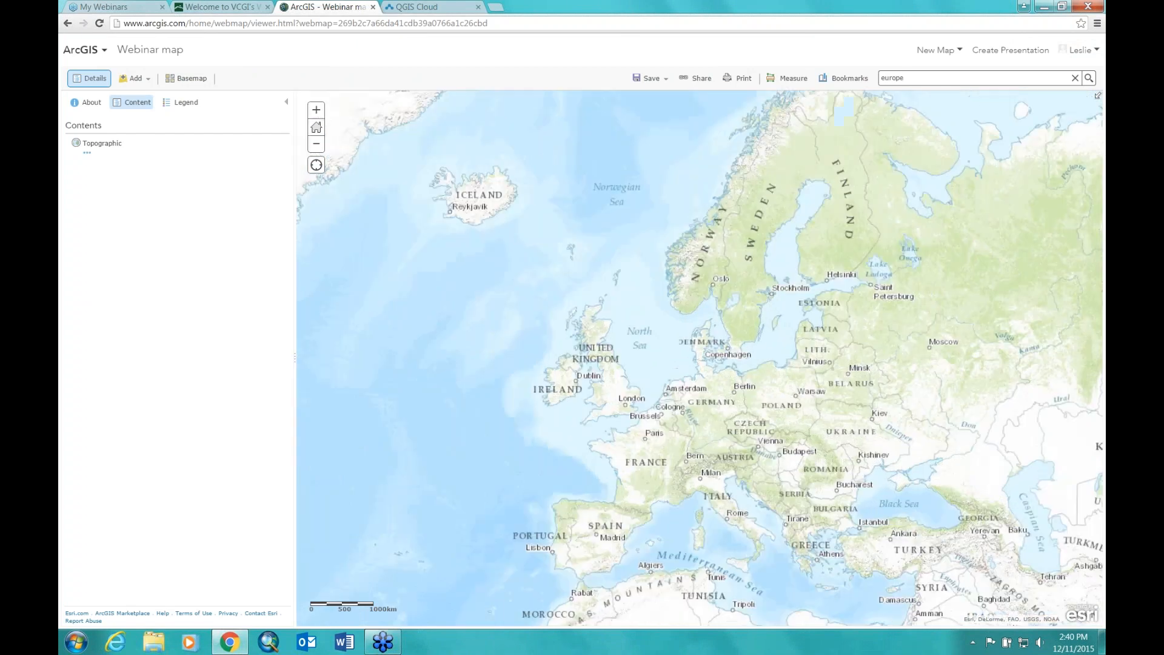
drag(526, 266, 597, 359)
drag(506, 438, 583, 437)
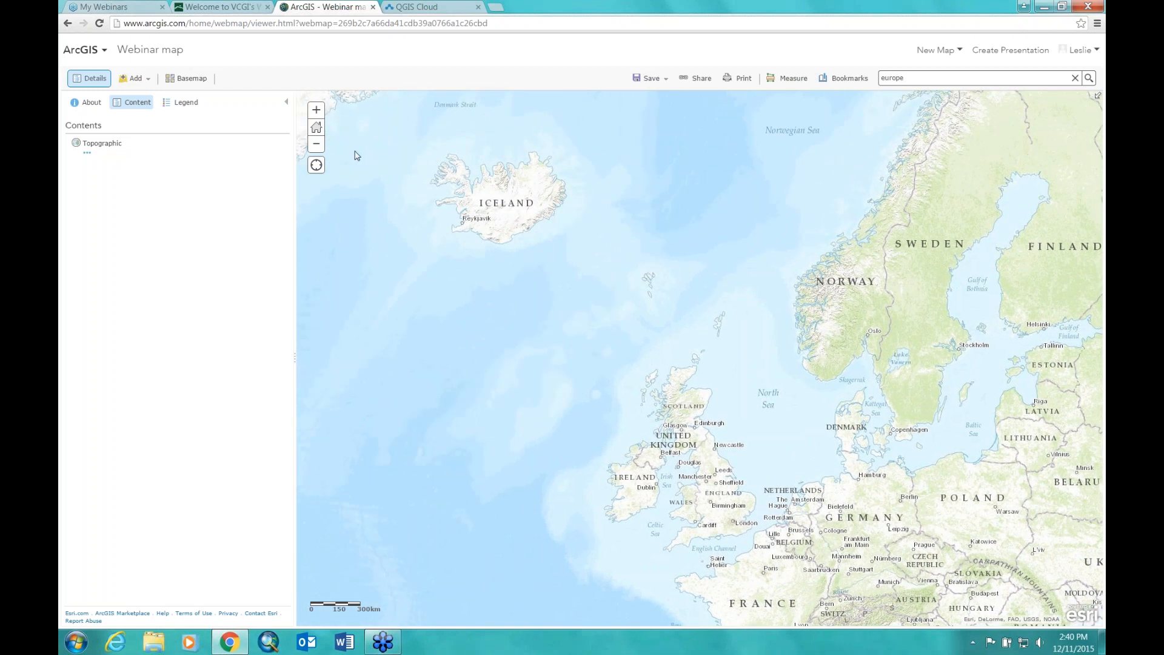
drag(880, 505, 796, 486)
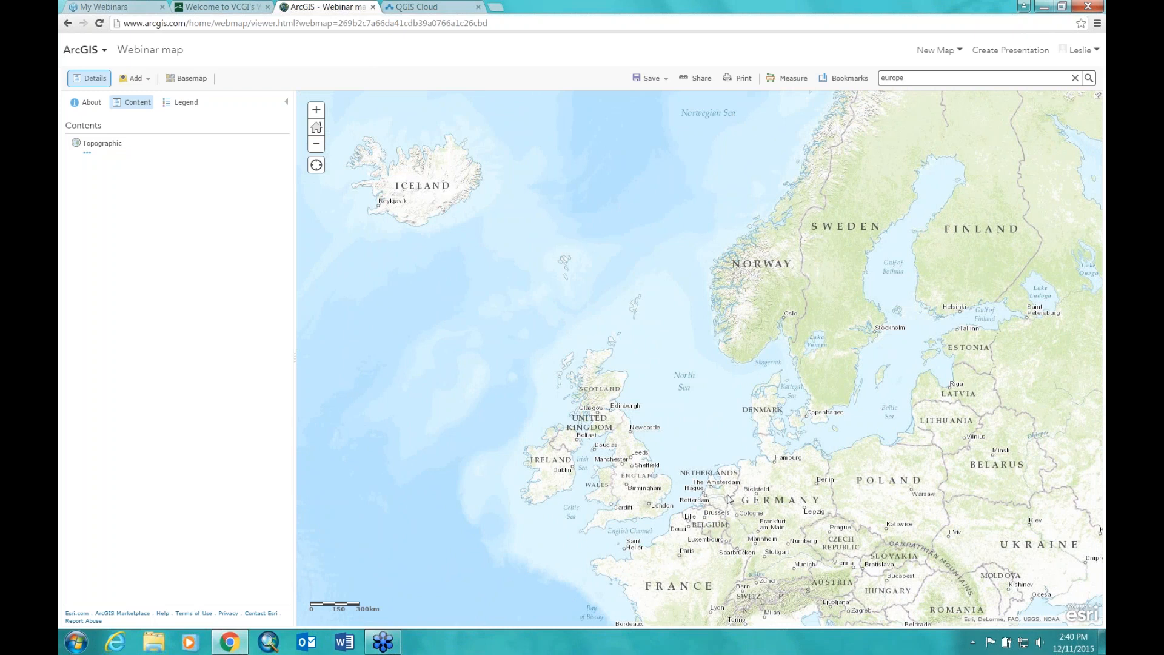
mouse_move(713, 334)
mouse_down()
mouse_move(661, 336)
mouse_move(742, 332)
mouse_move(734, 338)
mouse_up()
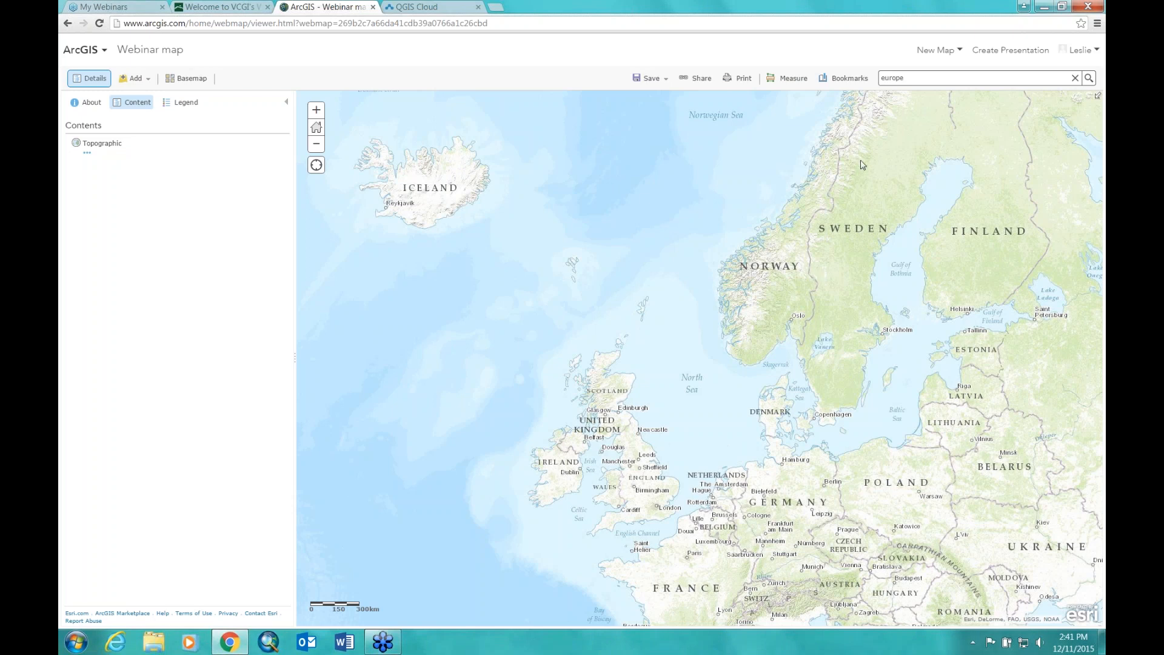
click(85, 149)
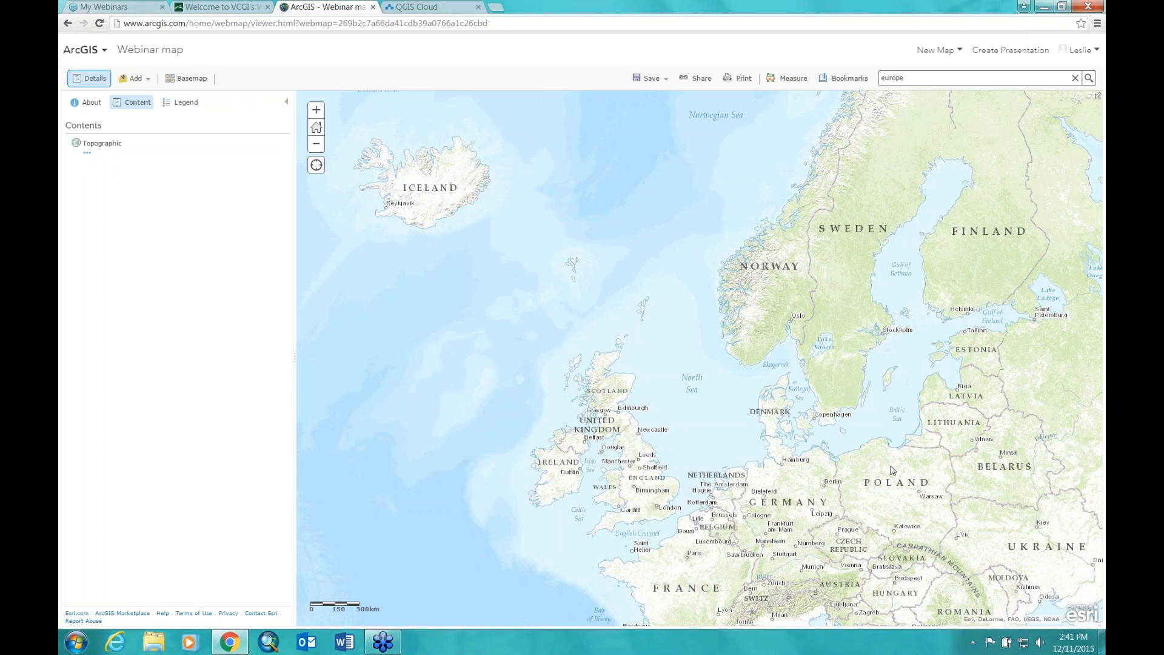
Step: Try the Imagery, Imagery with Labels, OpenStreetMap and Light Gray Canvas basemaps
click(185, 81)
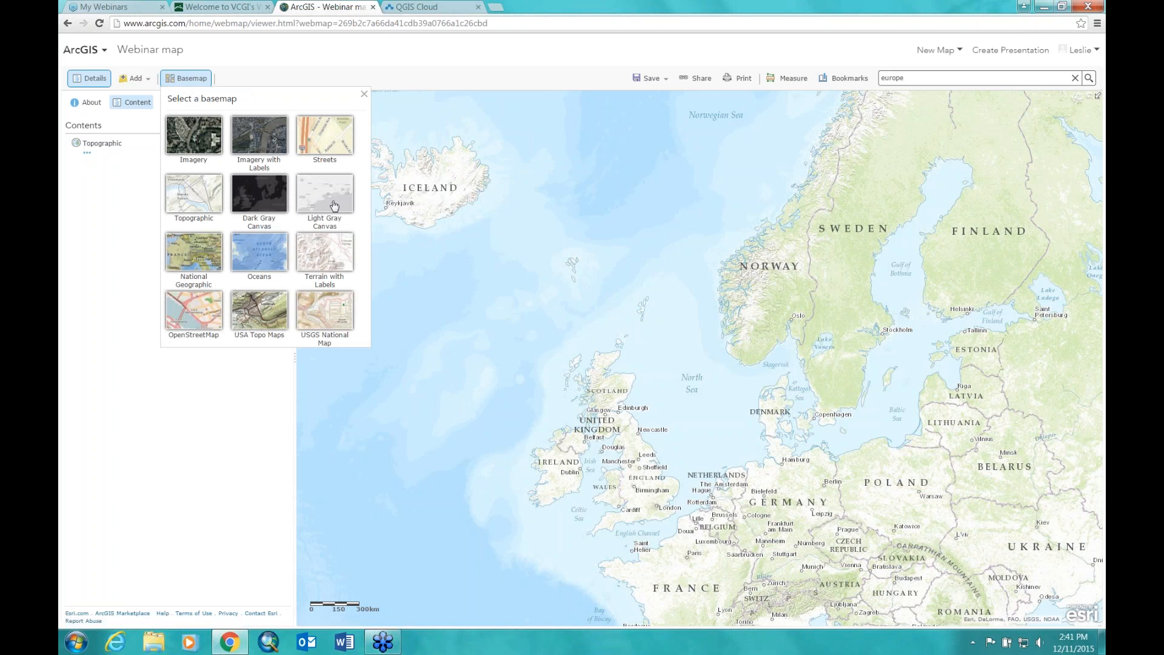
click(200, 134)
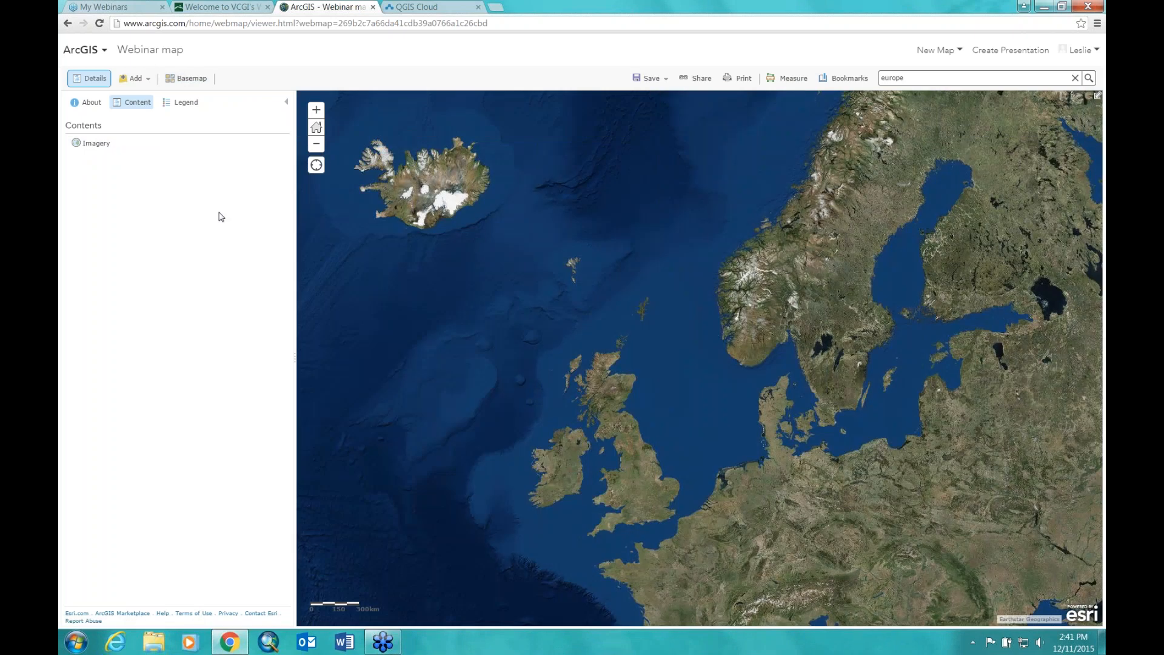
click(187, 78)
click(262, 137)
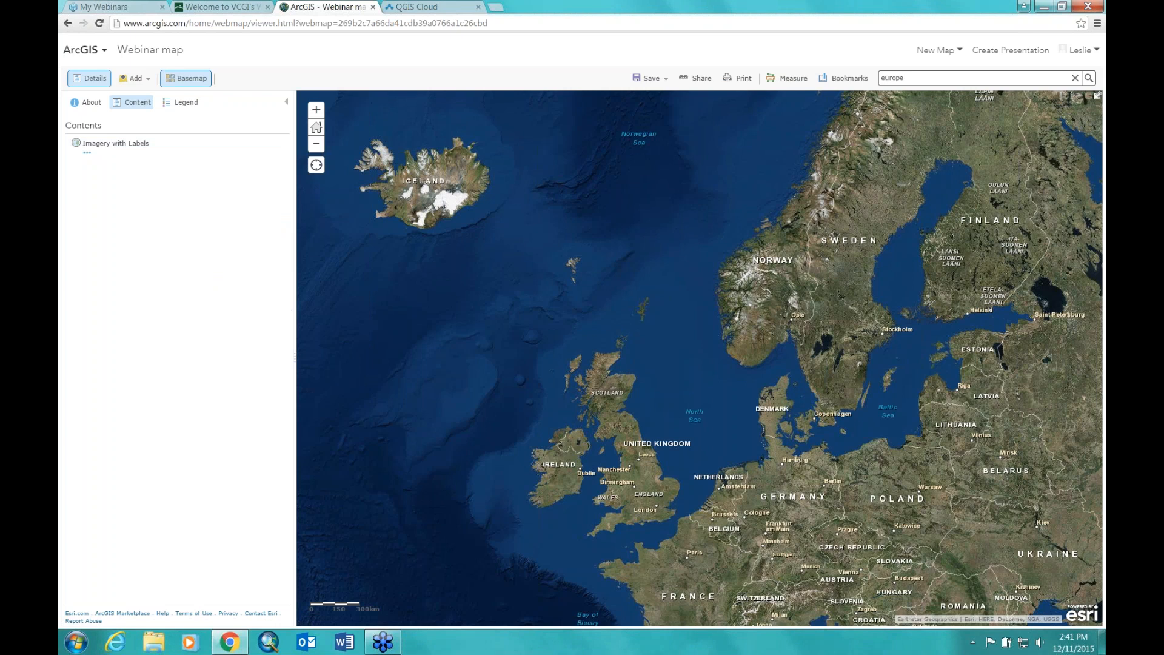
click(186, 78)
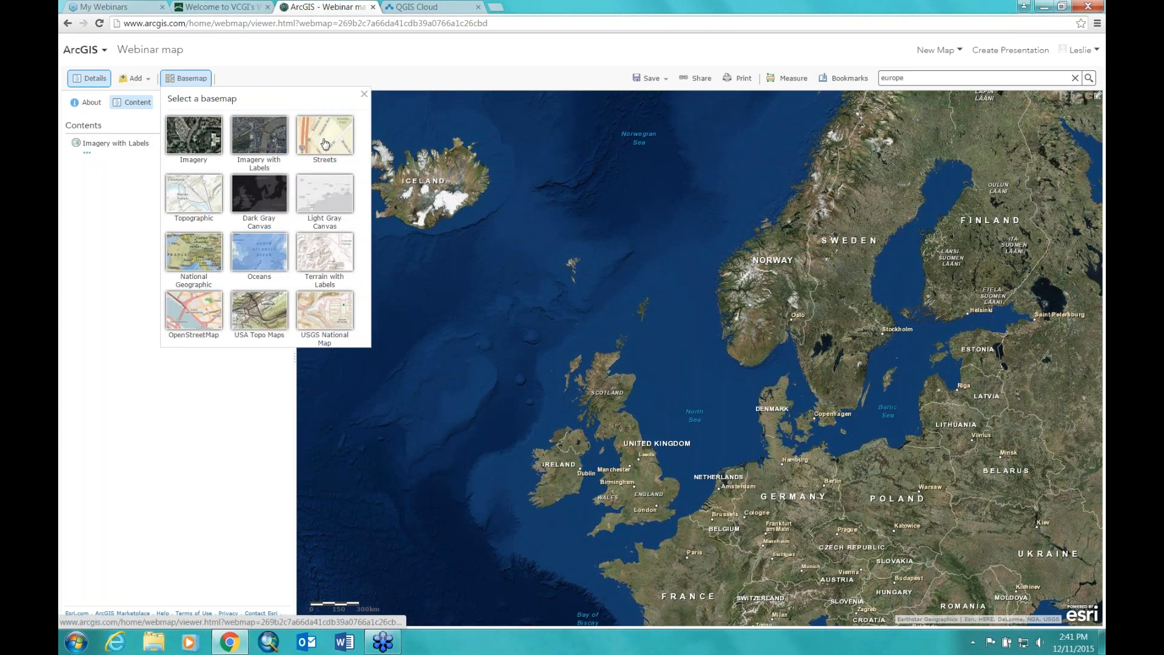
click(195, 316)
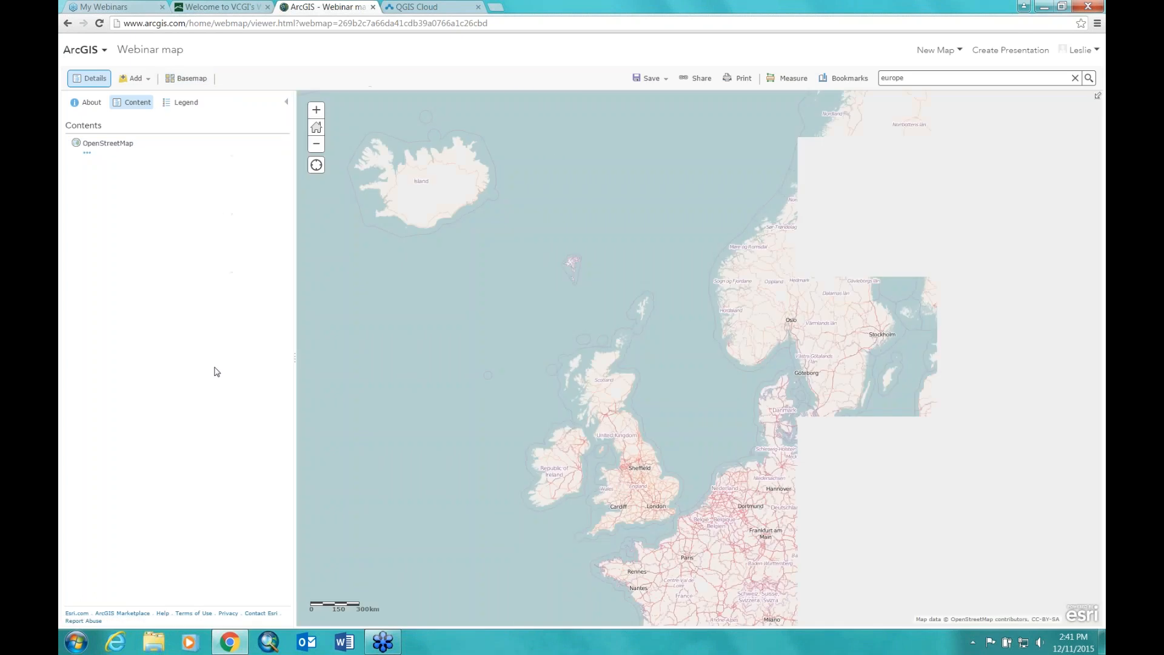
click(189, 79)
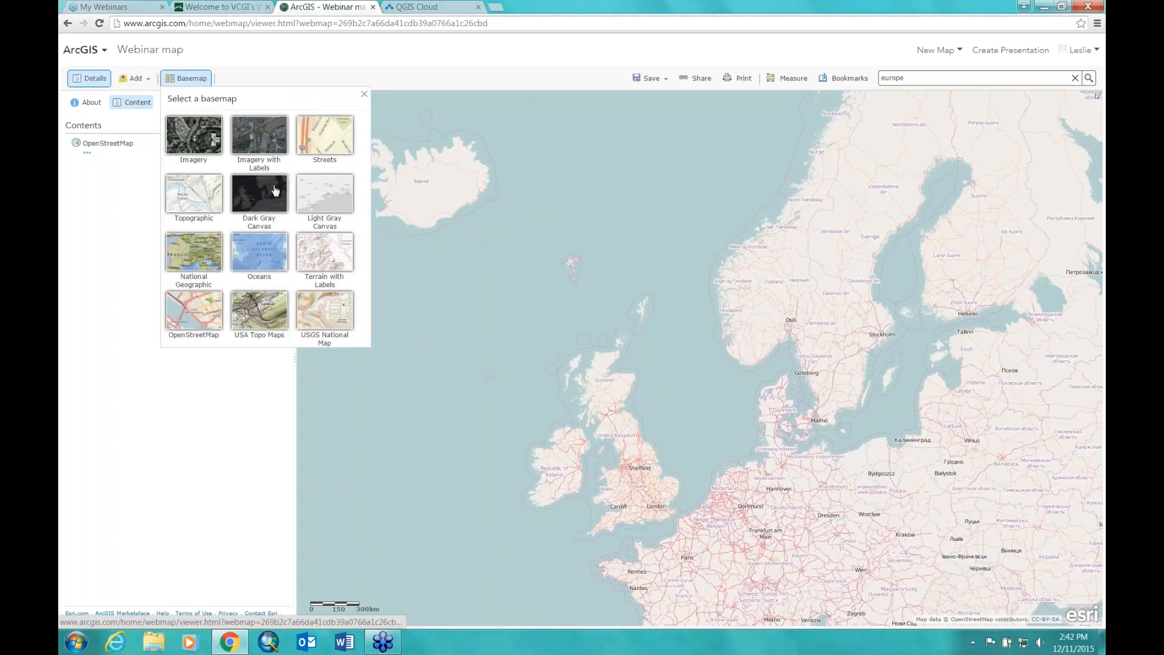
click(327, 190)
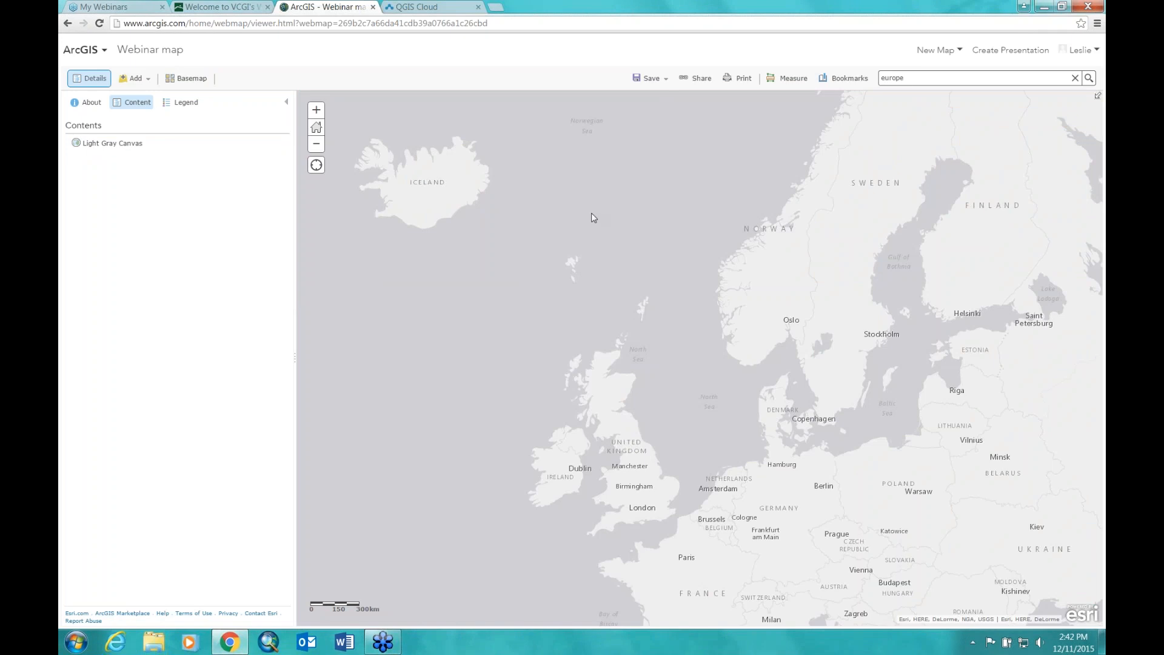
Step: Try Dark Gray Canvas and National Geographic, then settle on USA Topo Maps as the basemap
click(193, 79)
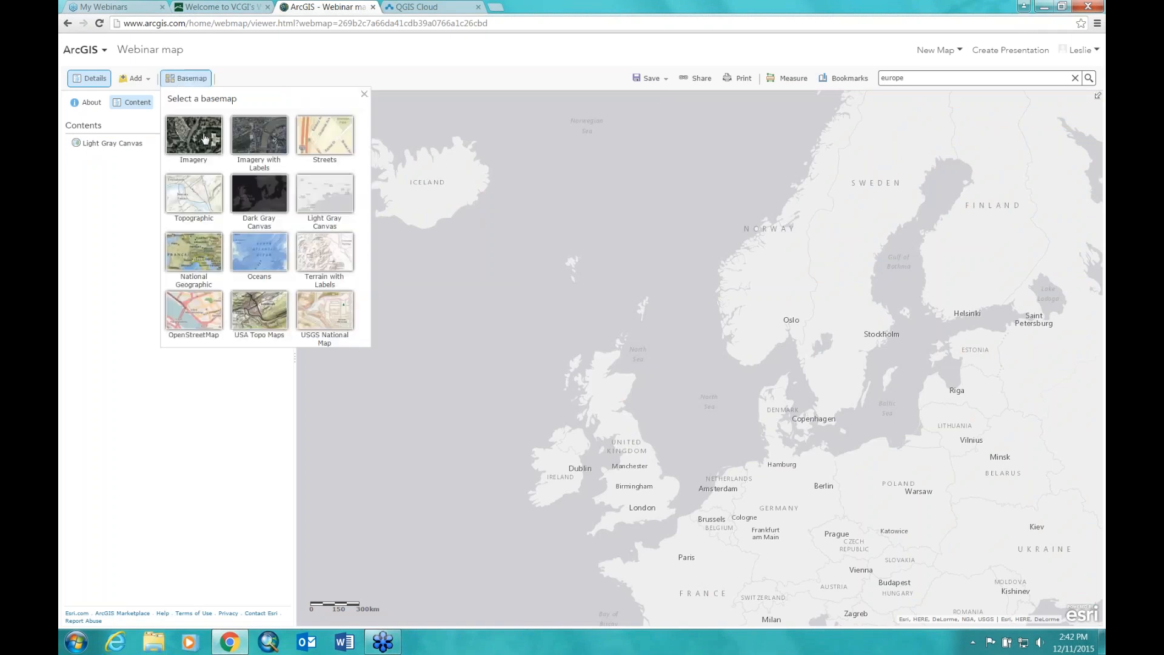
click(261, 193)
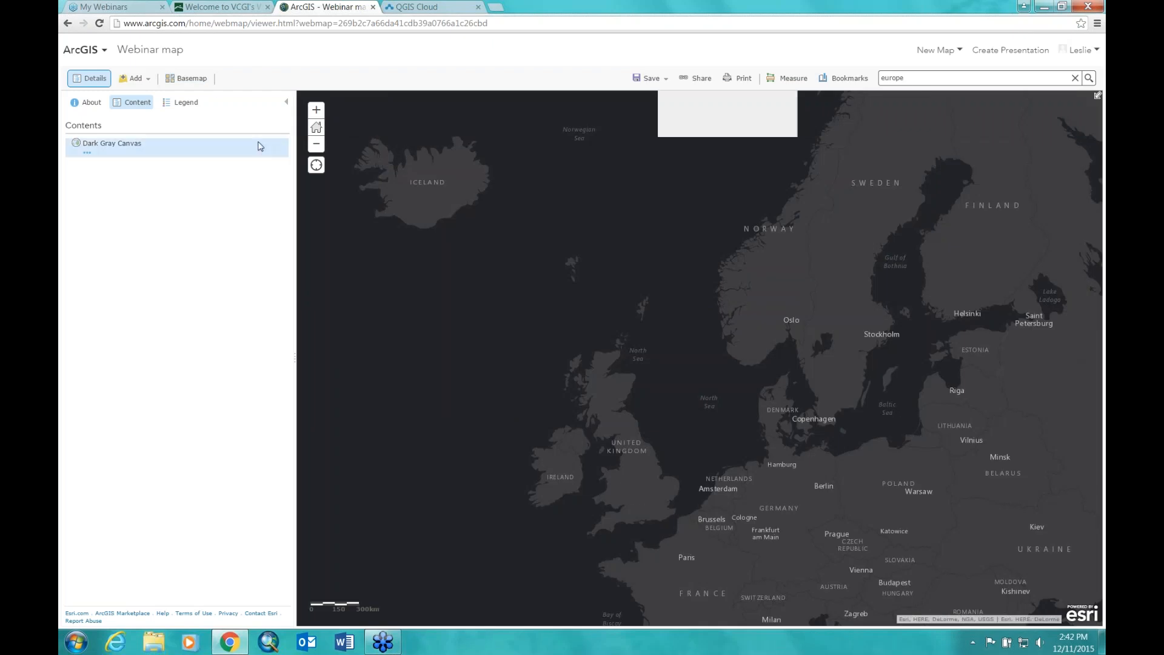
click(206, 79)
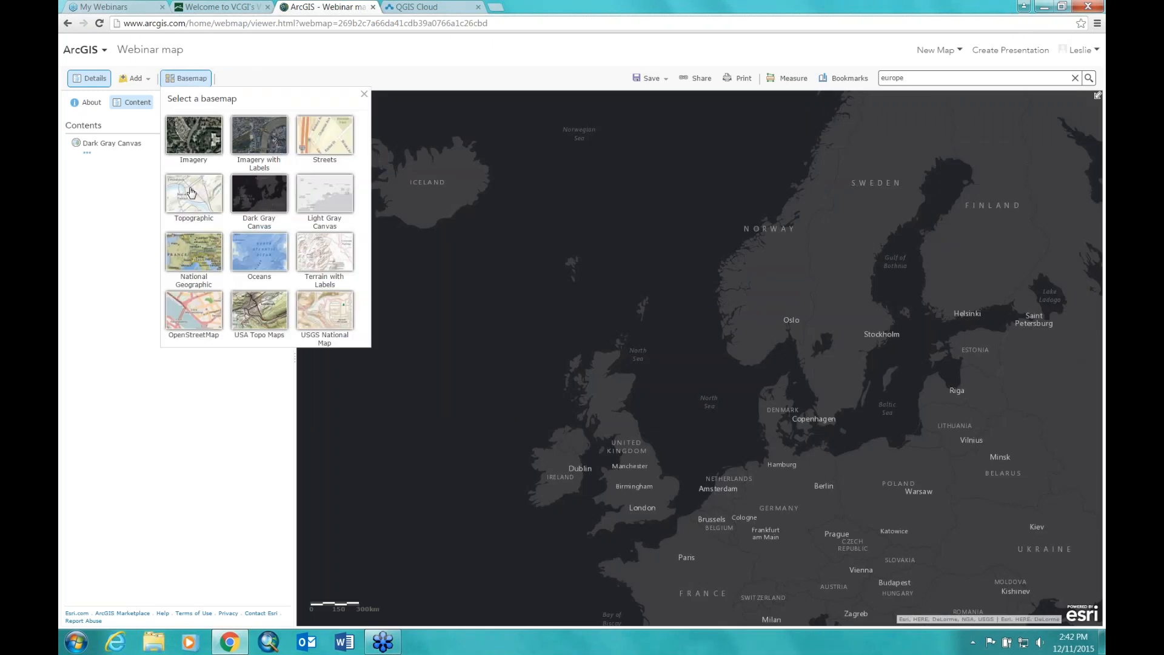
click(208, 264)
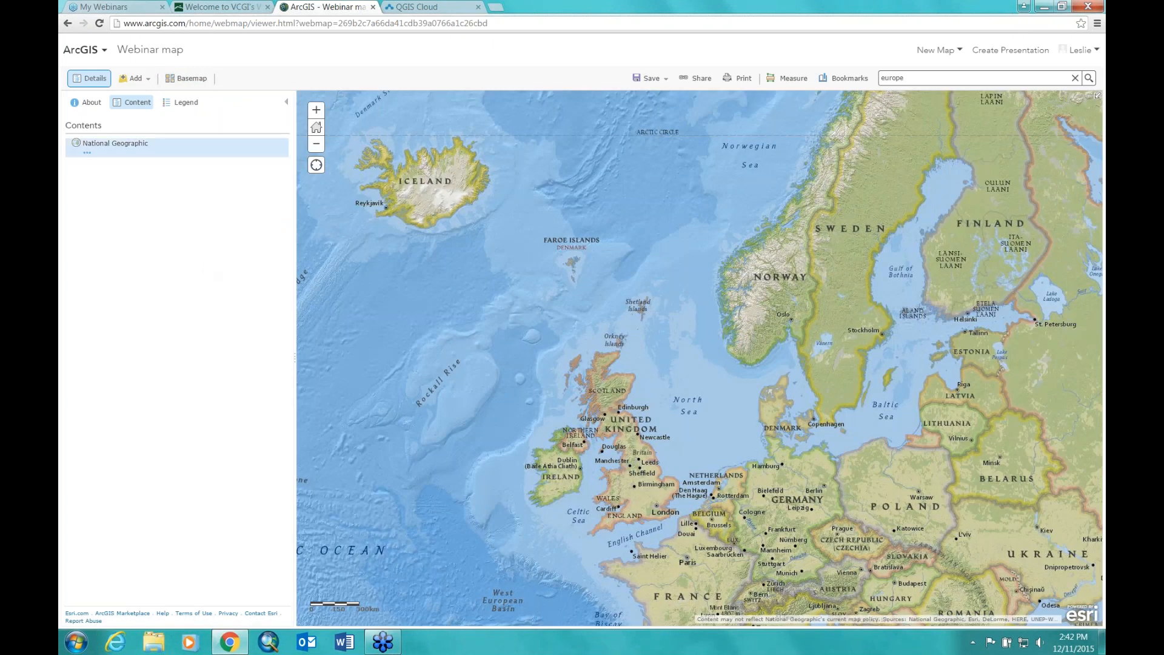
click(185, 78)
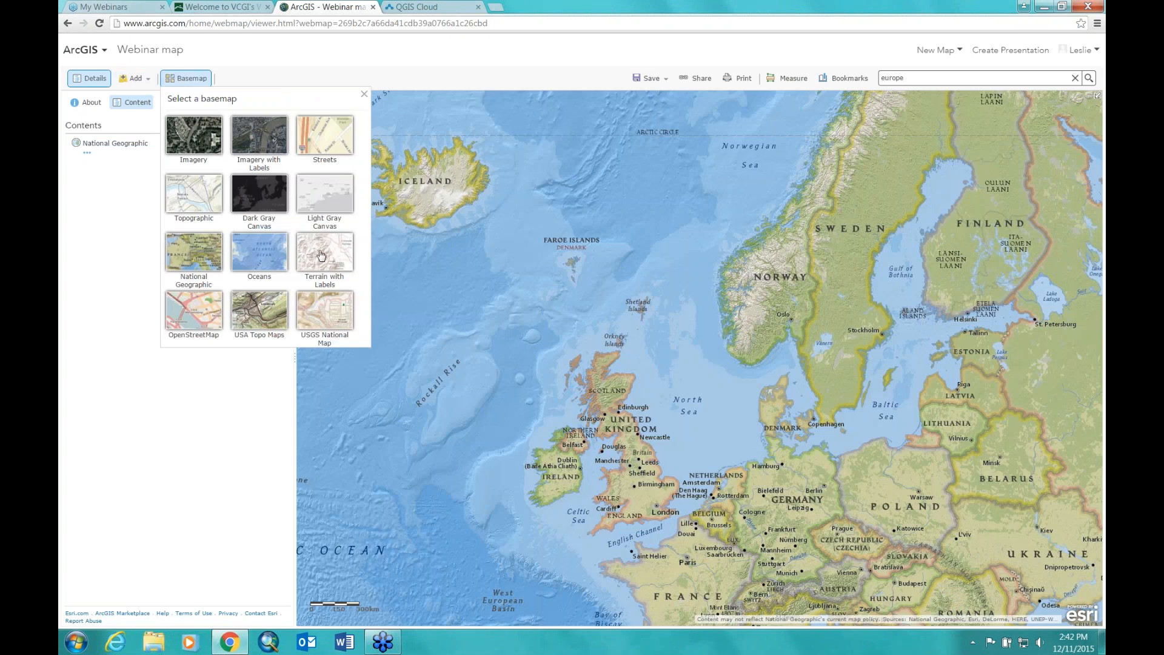
click(263, 319)
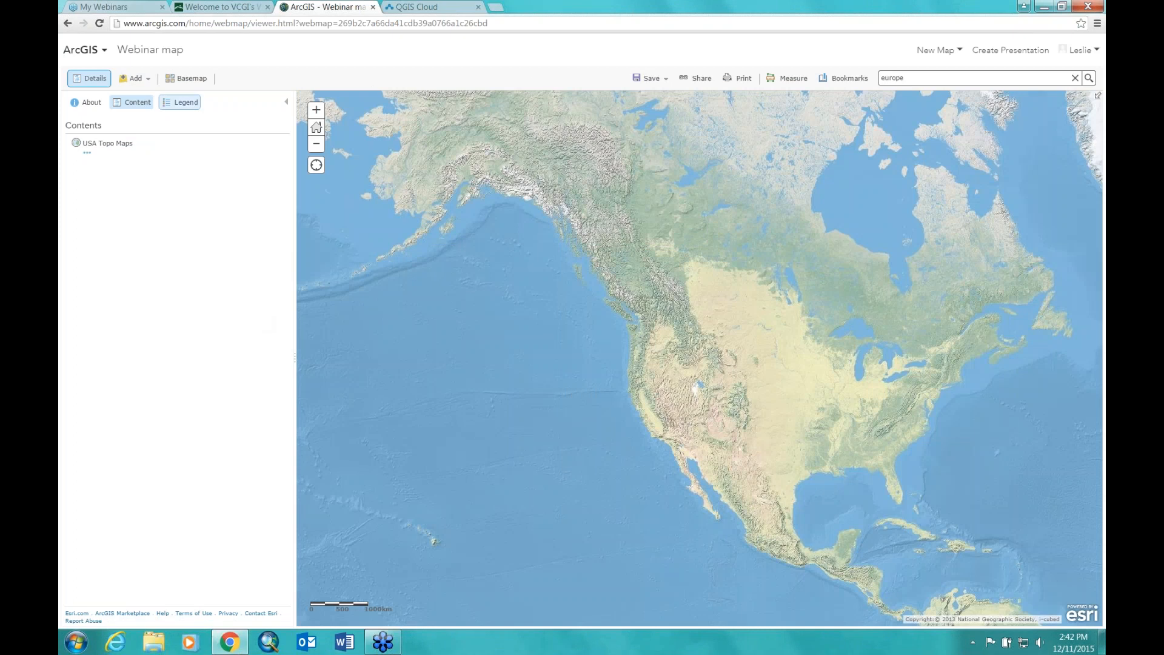
Step: Rerun the europe search, zoom and pan to frame Iceland, Britain and Scandinavia, and show the basemap gallery
click(964, 79)
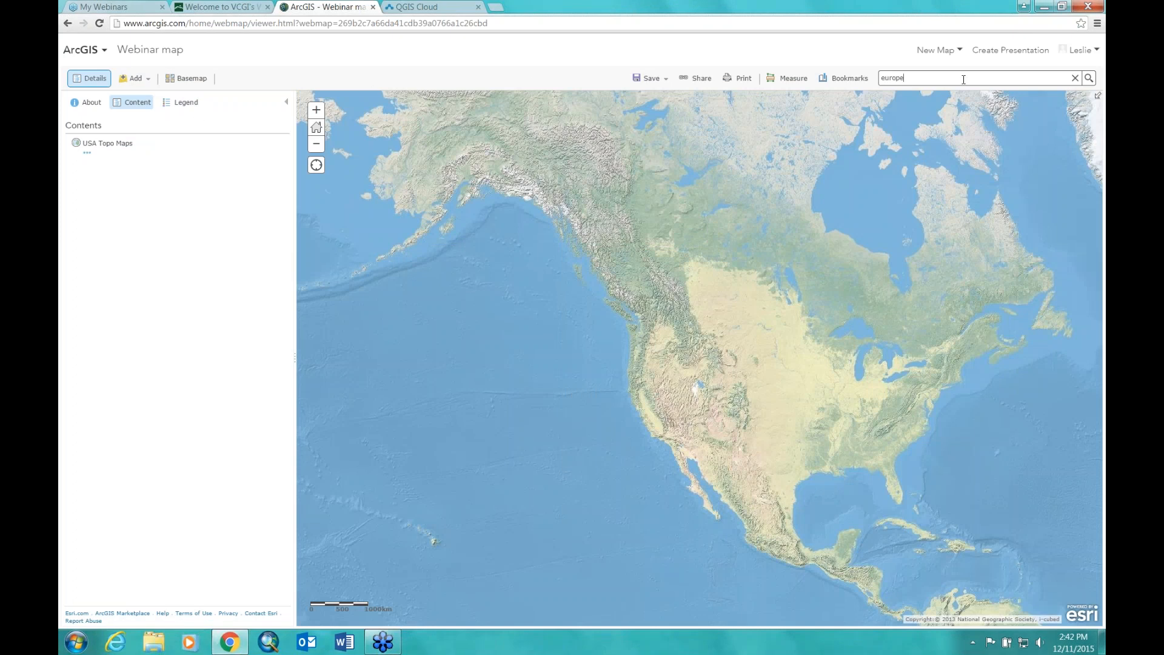
click(1089, 78)
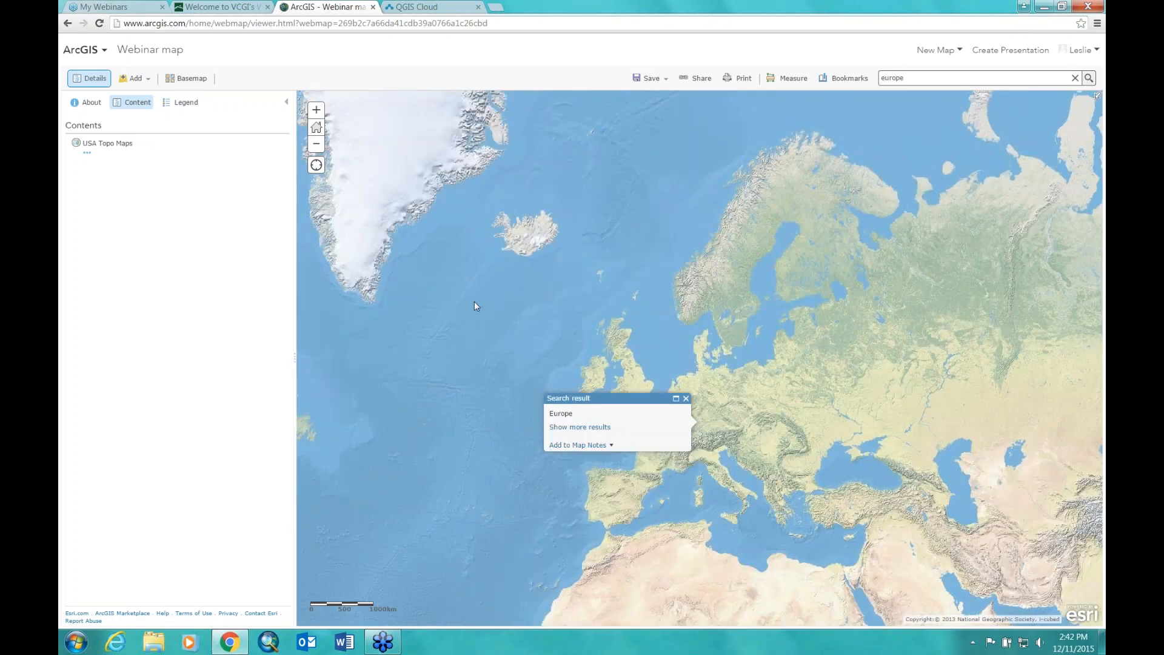
click(686, 398)
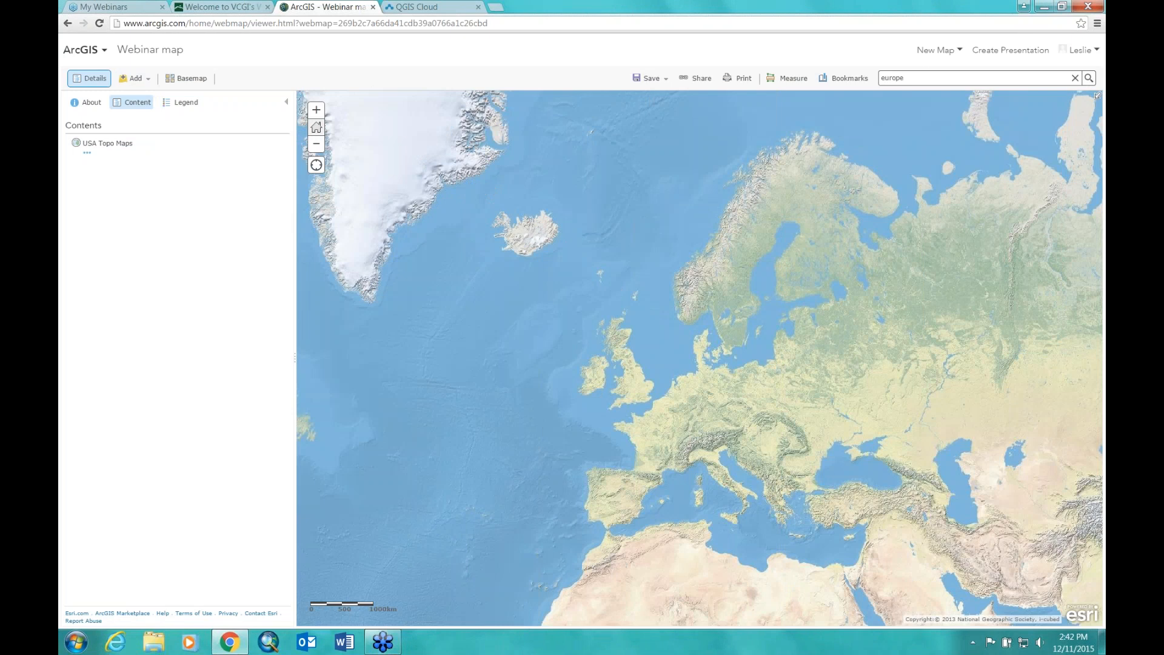
click(316, 110)
click(316, 111)
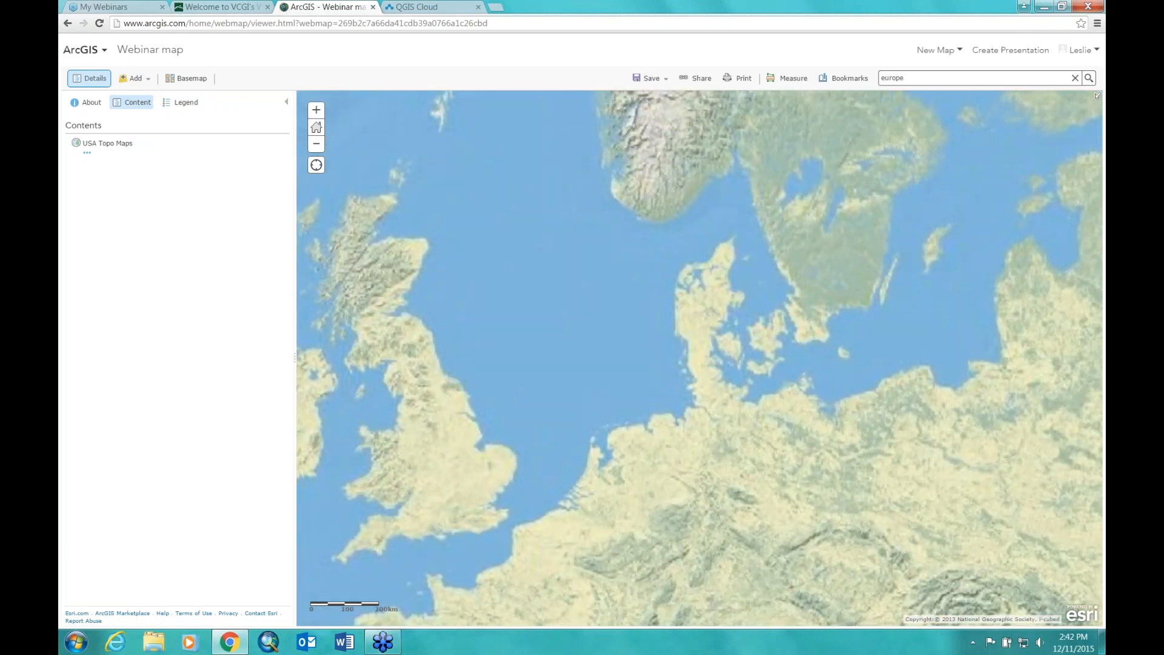
drag(473, 279, 930, 454)
click(315, 144)
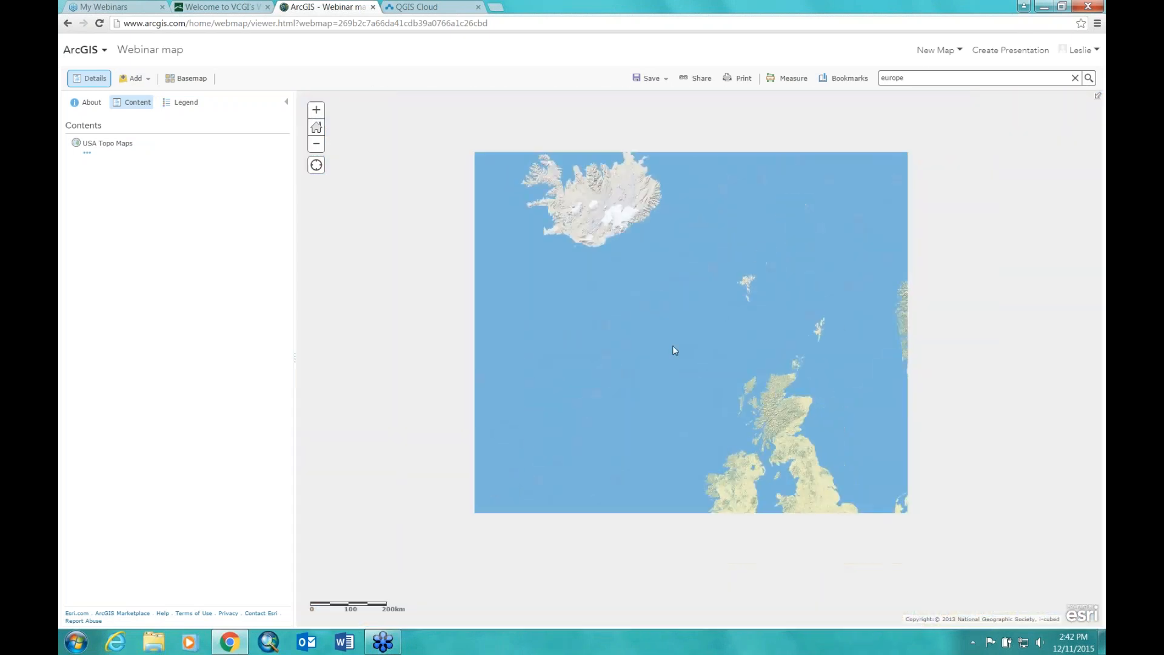
drag(875, 319, 781, 316)
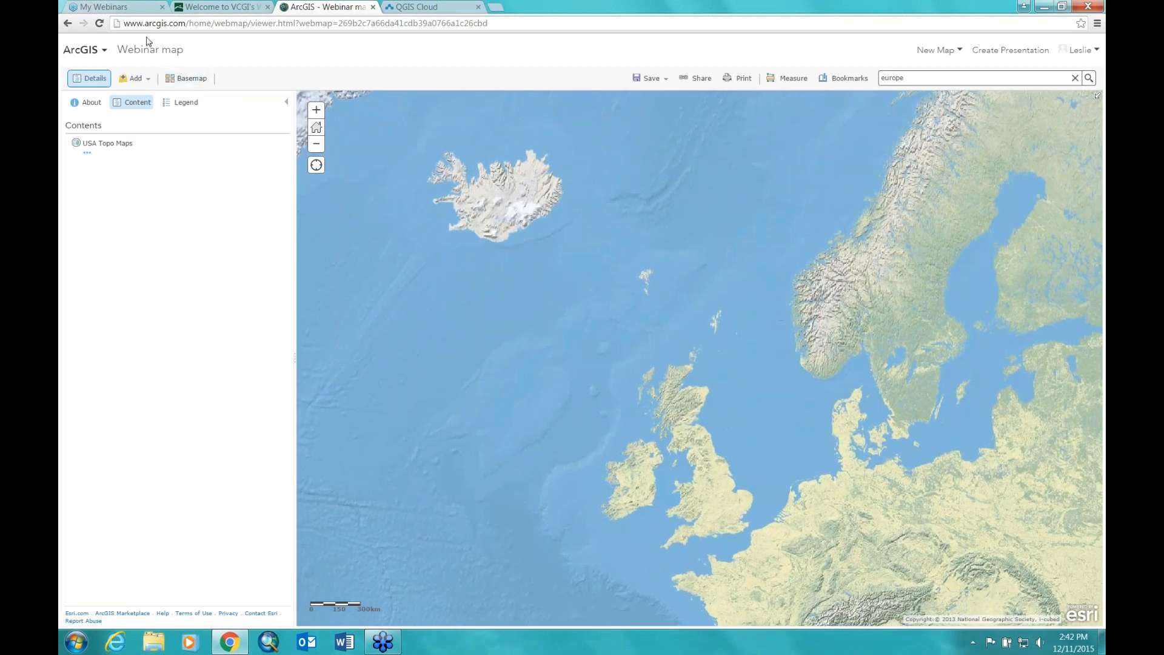
click(188, 78)
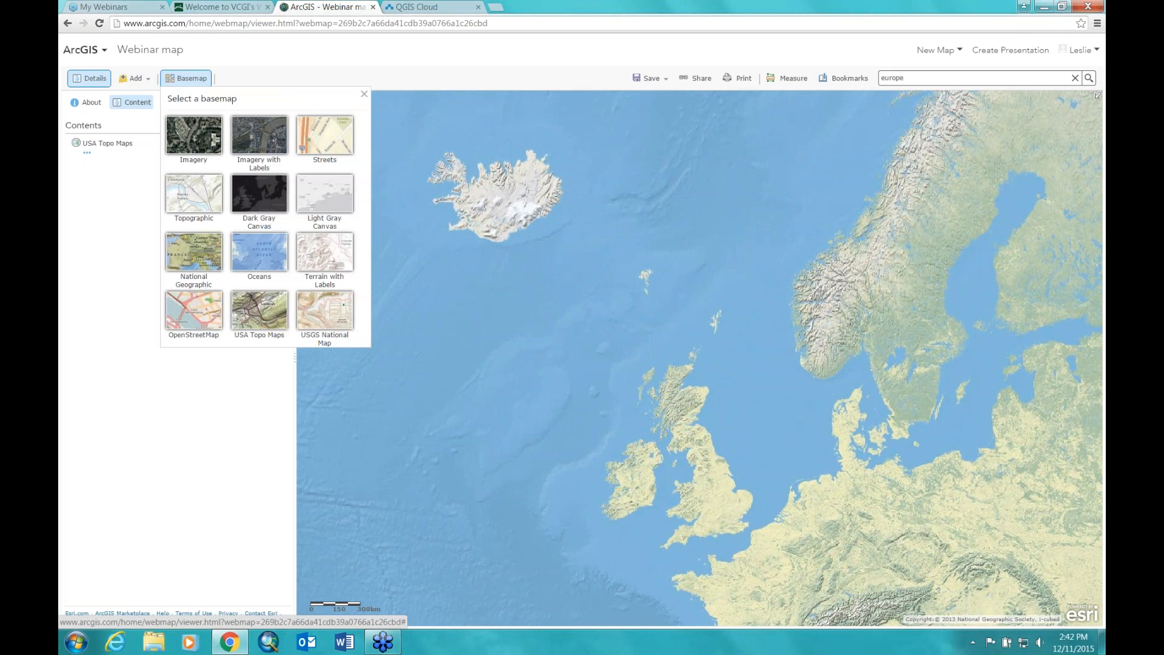
Step: Switch the basemap to OpenStreetMap, nudge the view left, and bring up the Add menu
click(193, 310)
drag(769, 452, 731, 442)
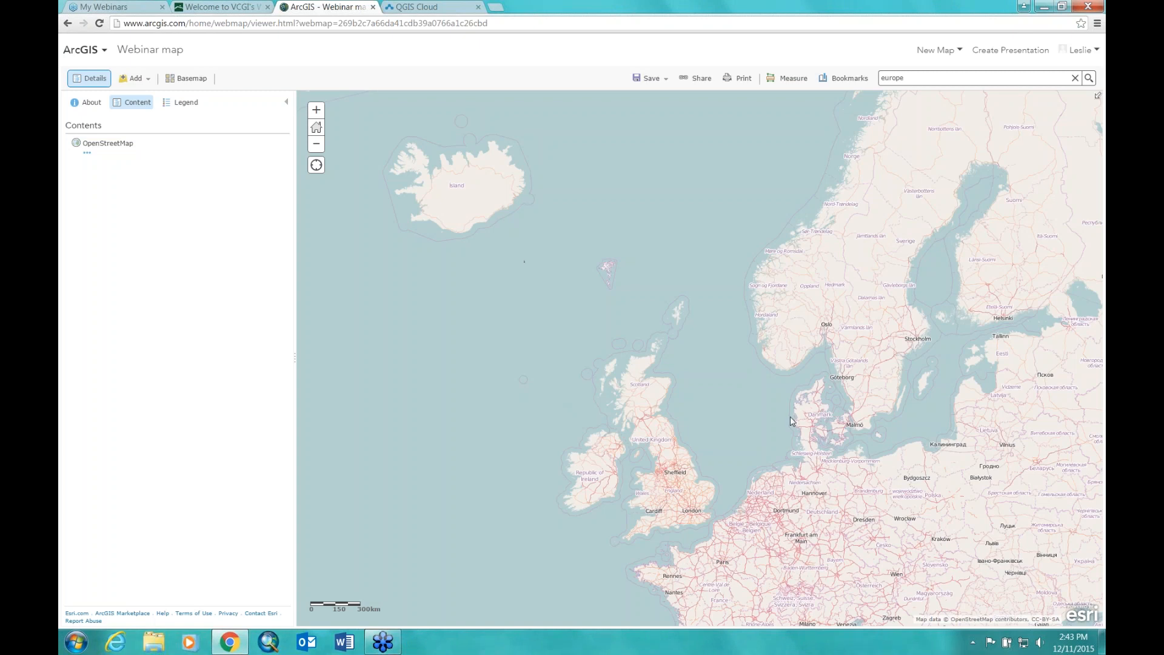
click(147, 80)
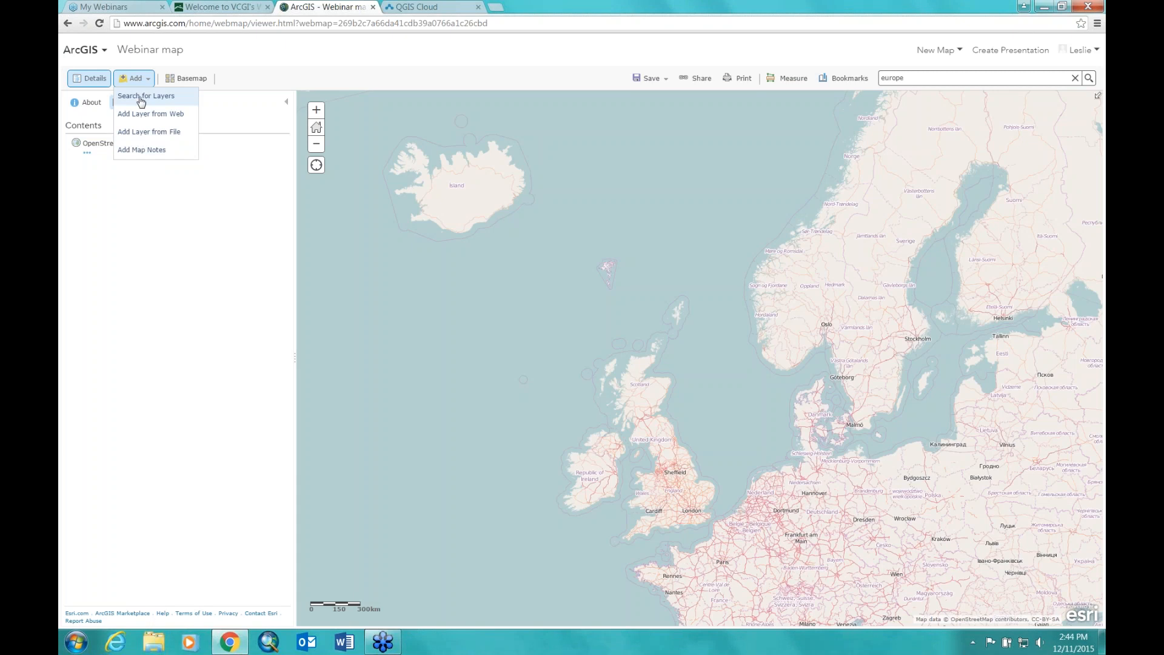
Step: Choose Add Layer from File to bring up the shapefile, CSV or GPX import dialog
click(153, 132)
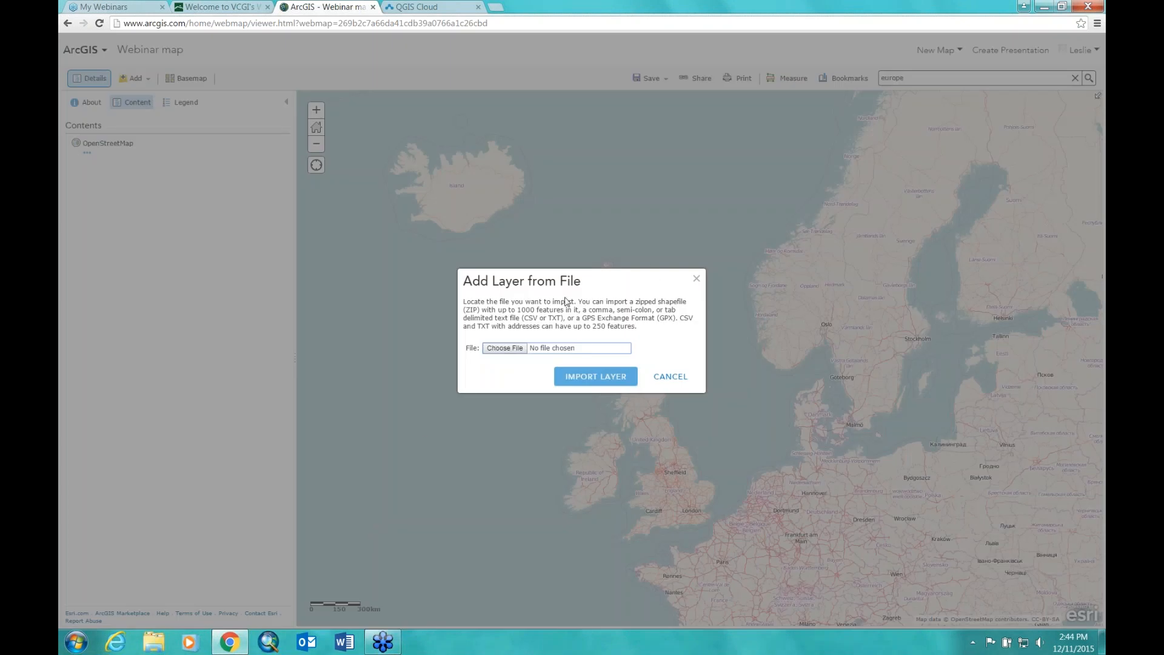
drag(566, 283, 545, 187)
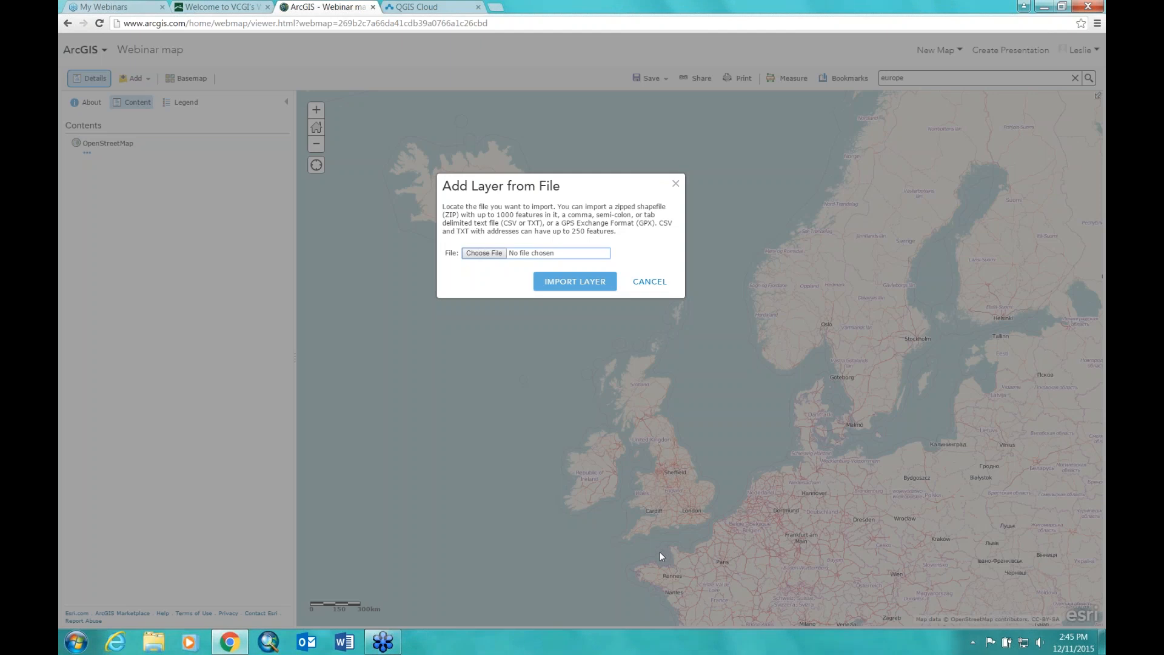
Step: Select Restaurants.csv from C:\webinars\storymap as the file to import
click(496, 256)
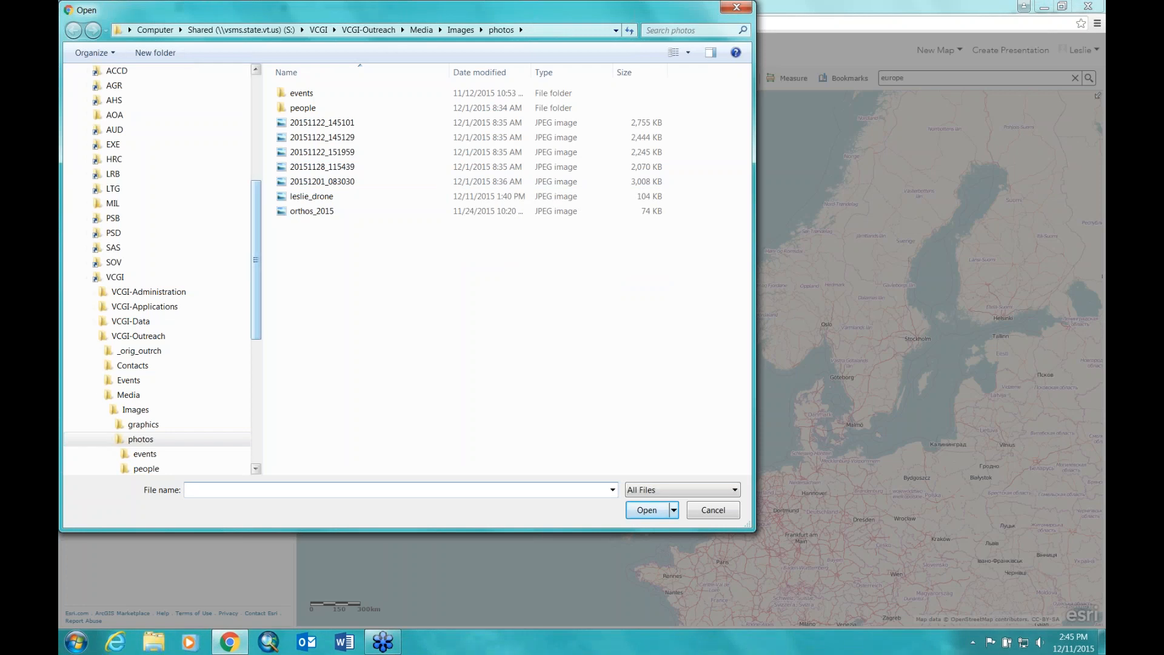
scroll(102, 279, up, 6)
click(109, 268)
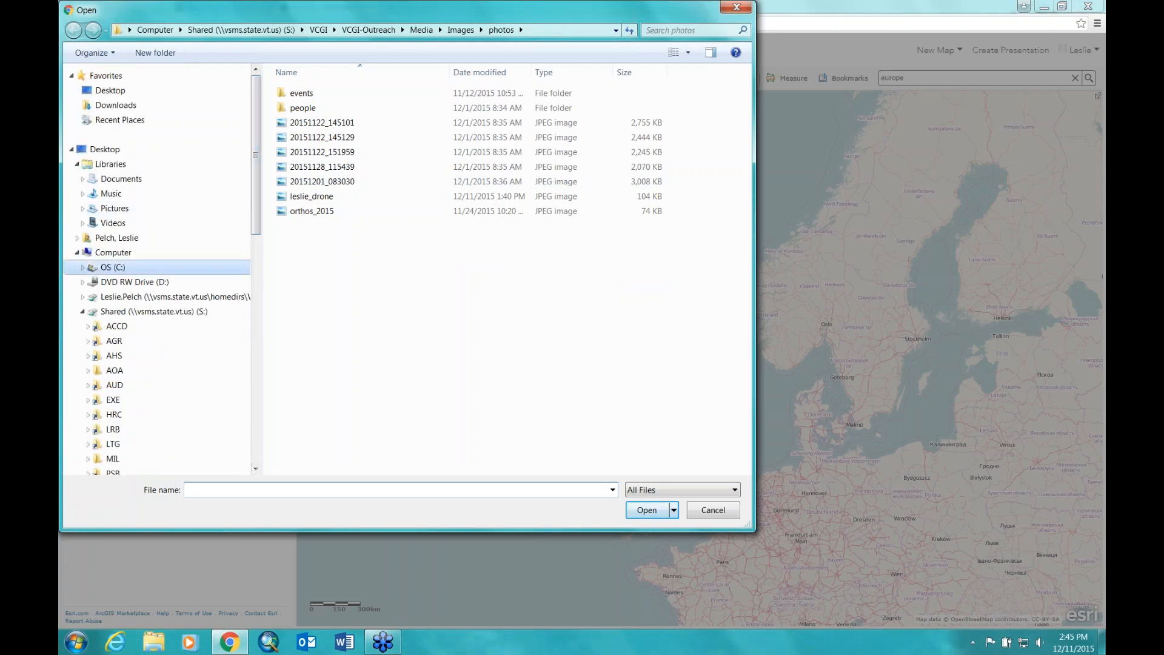
double_click(302, 359)
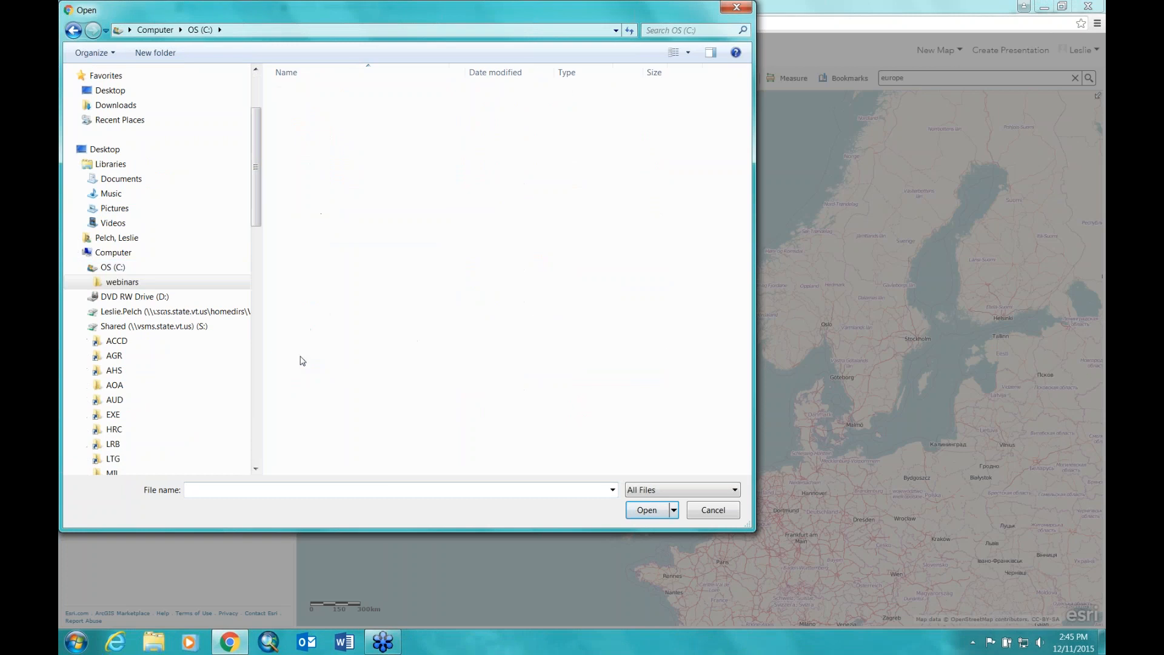
double_click(308, 138)
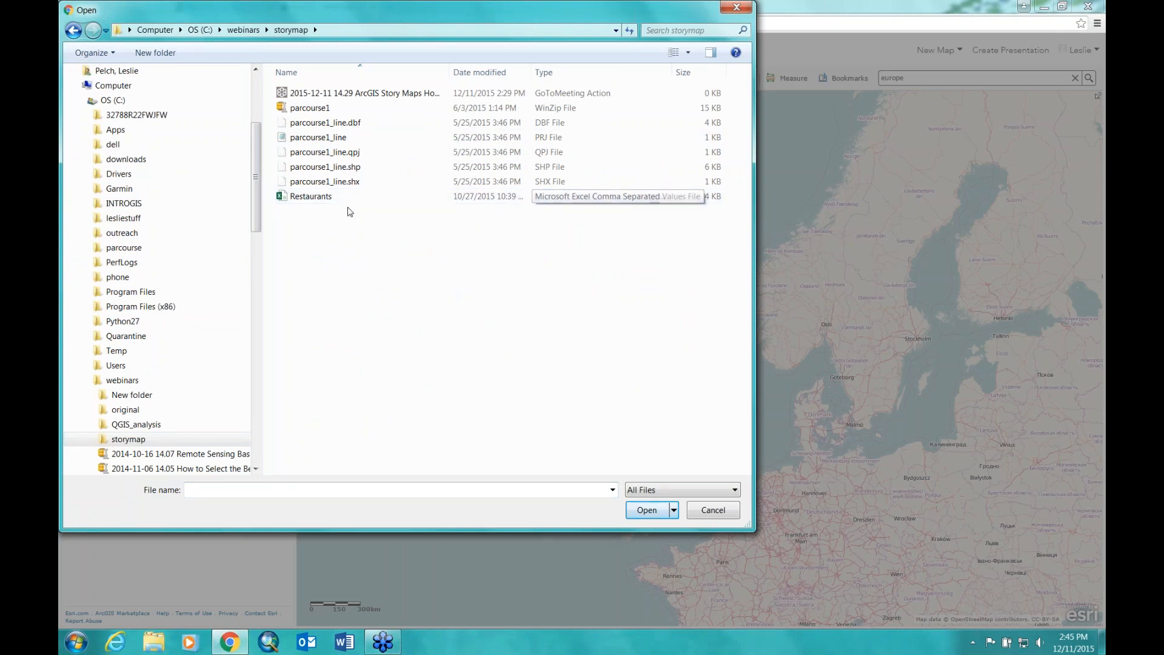
click(327, 198)
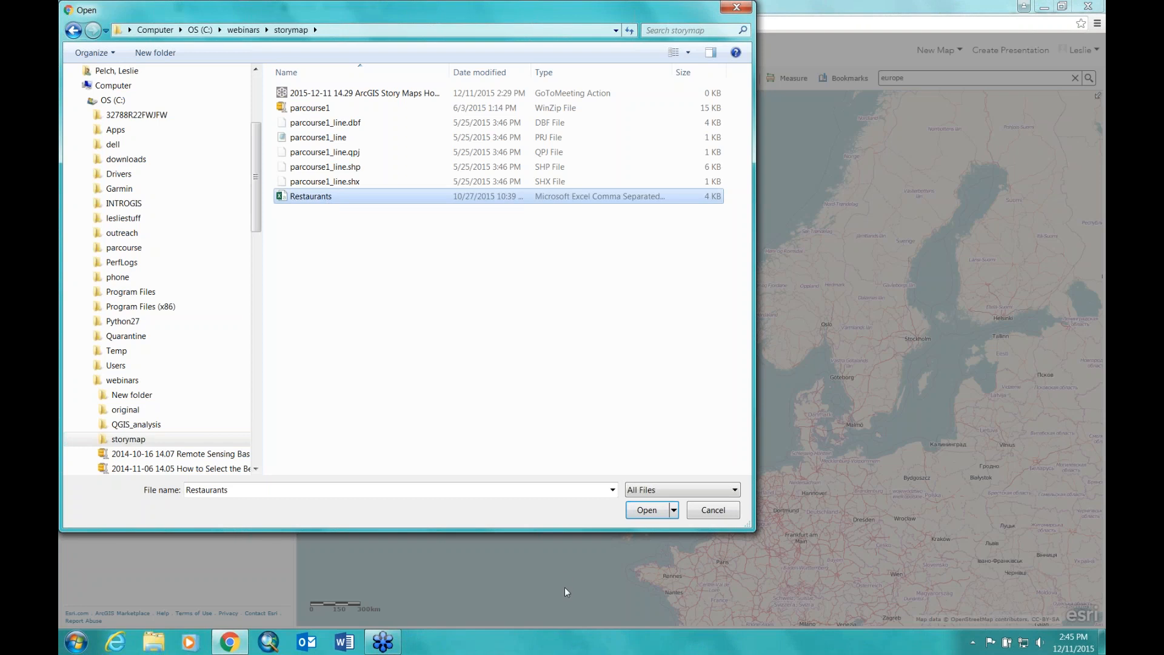
click(647, 512)
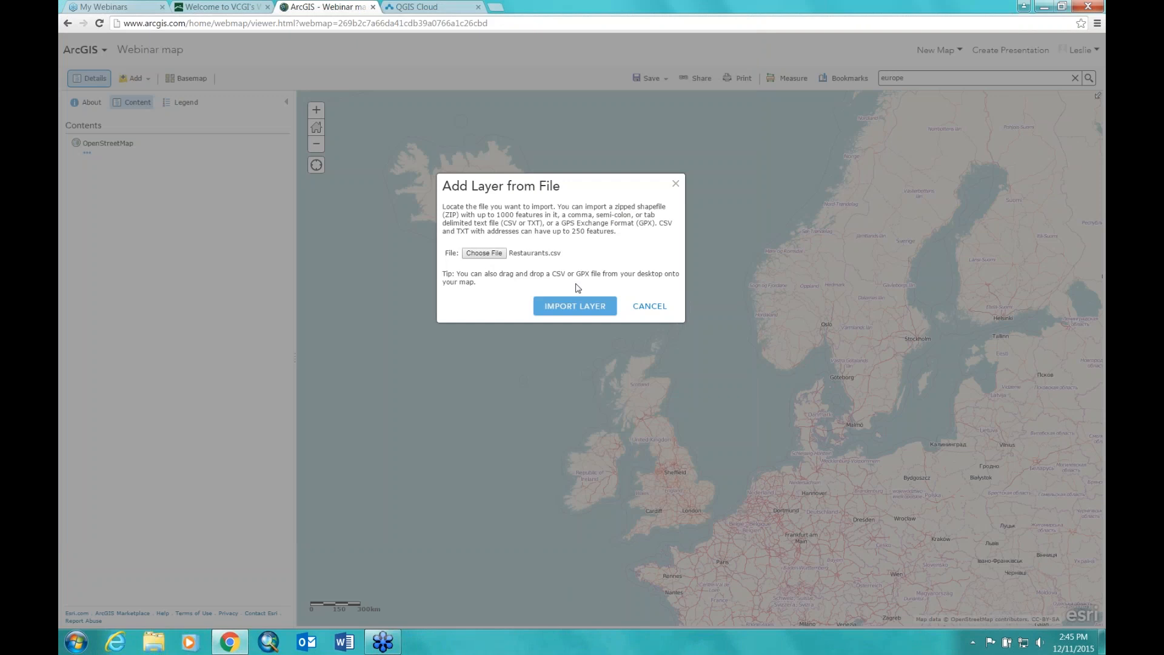
Step: Import Restaurants.csv located by address, adding restaurant points around downtown Burlington
click(574, 305)
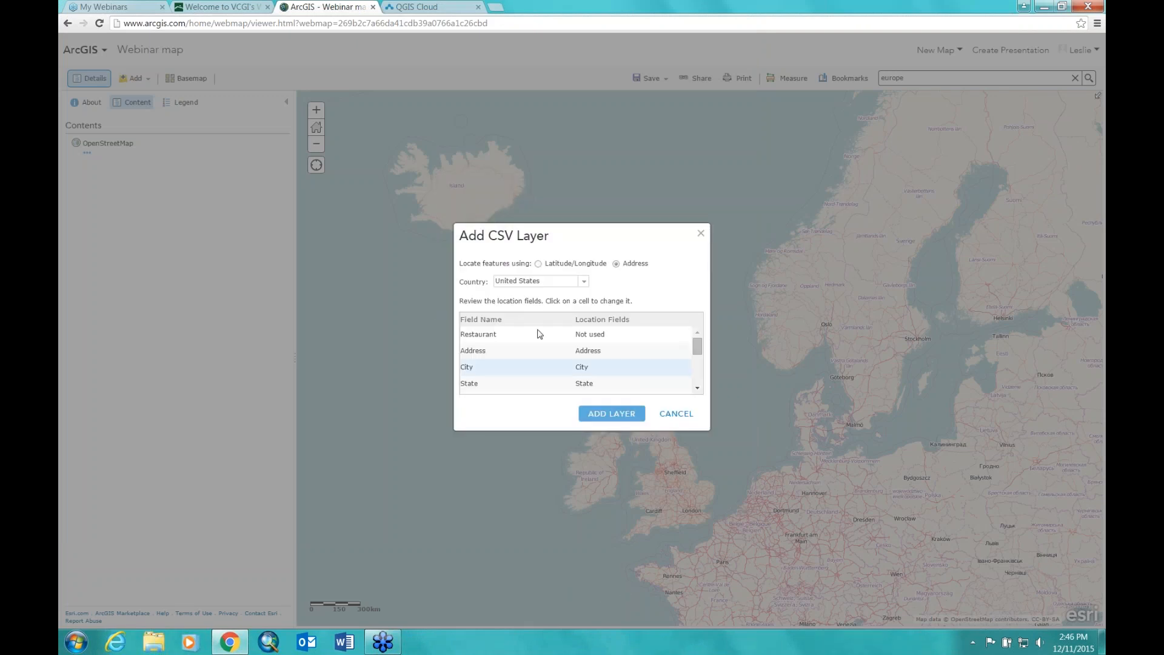
mouse_move(699, 355)
mouse_down()
mouse_move(699, 381)
mouse_move(699, 349)
mouse_up()
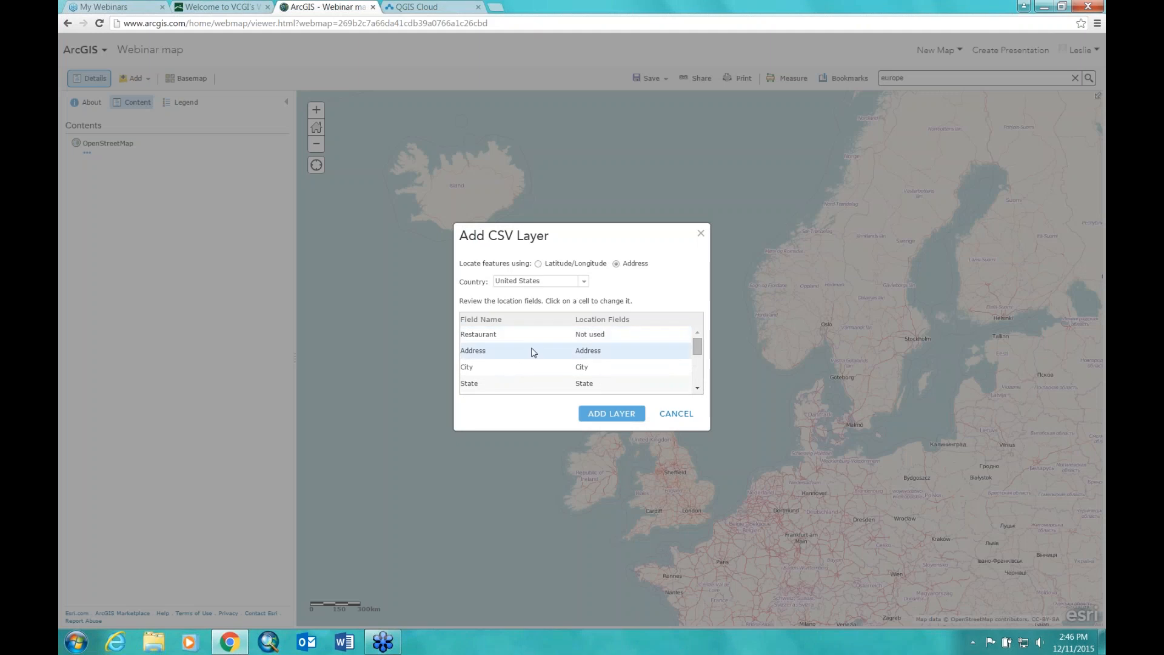
click(699, 390)
click(699, 389)
click(699, 390)
drag(698, 380, 703, 334)
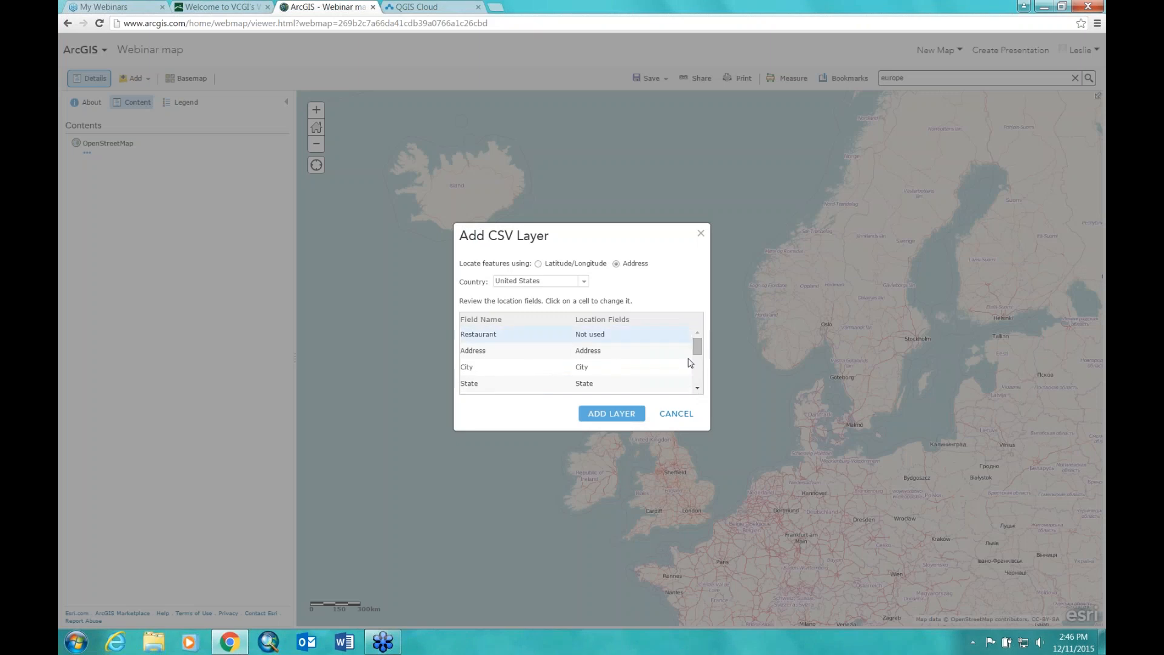
click(698, 390)
click(699, 390)
click(699, 390)
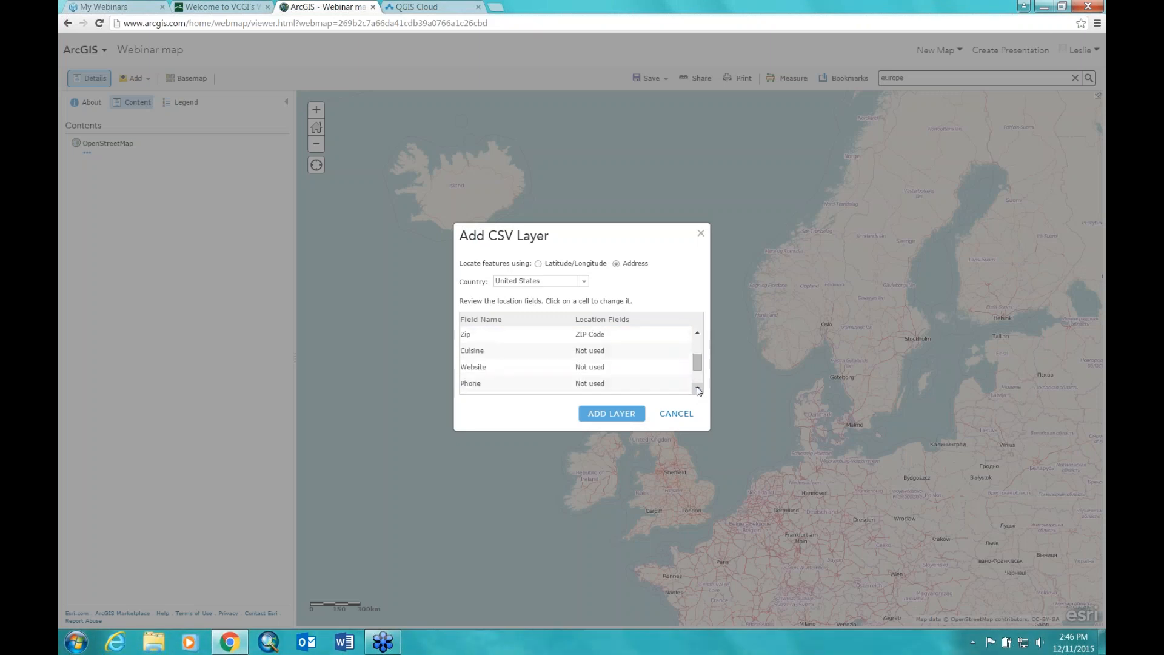
drag(696, 365, 698, 345)
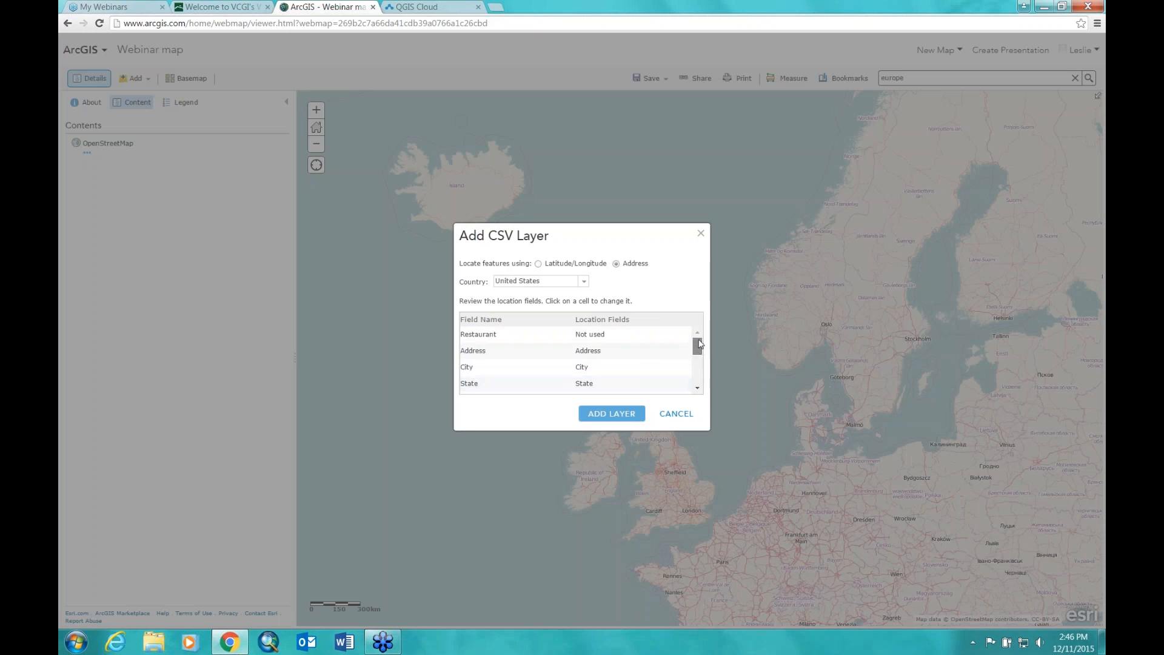
drag(701, 352, 700, 382)
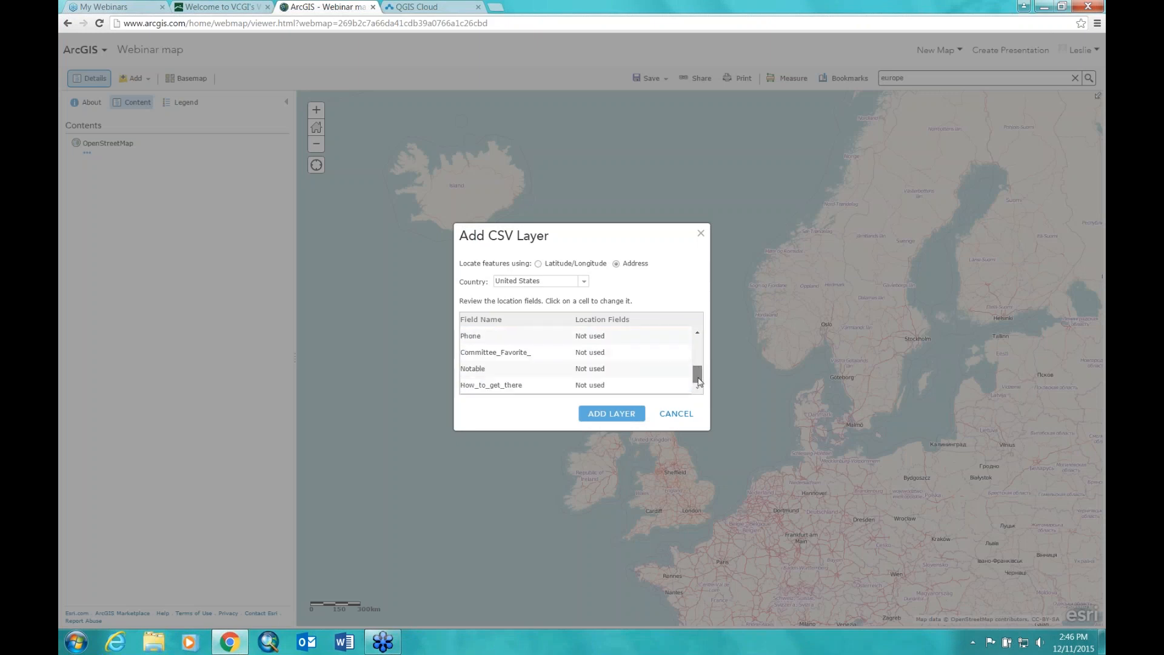
click(610, 415)
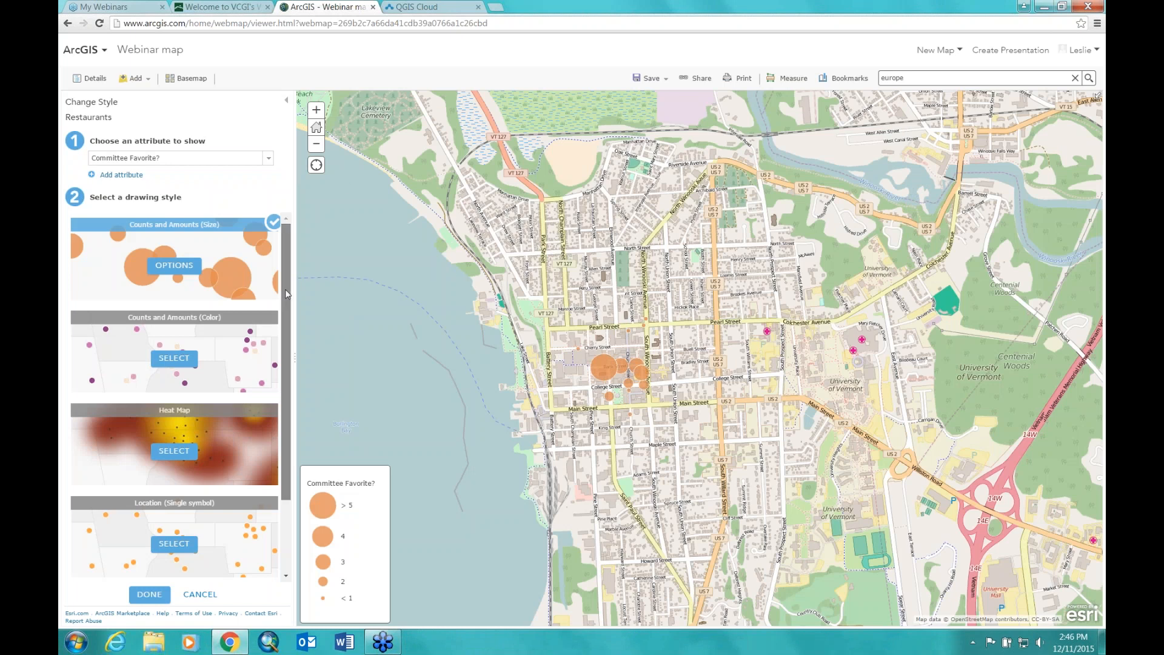
Step: Keep the Counts and Amounts (Size) style on Committee Favorite? and zoom across downtown Burlington's circles
scroll(289, 326, down, 1)
scroll(288, 326, up, 1)
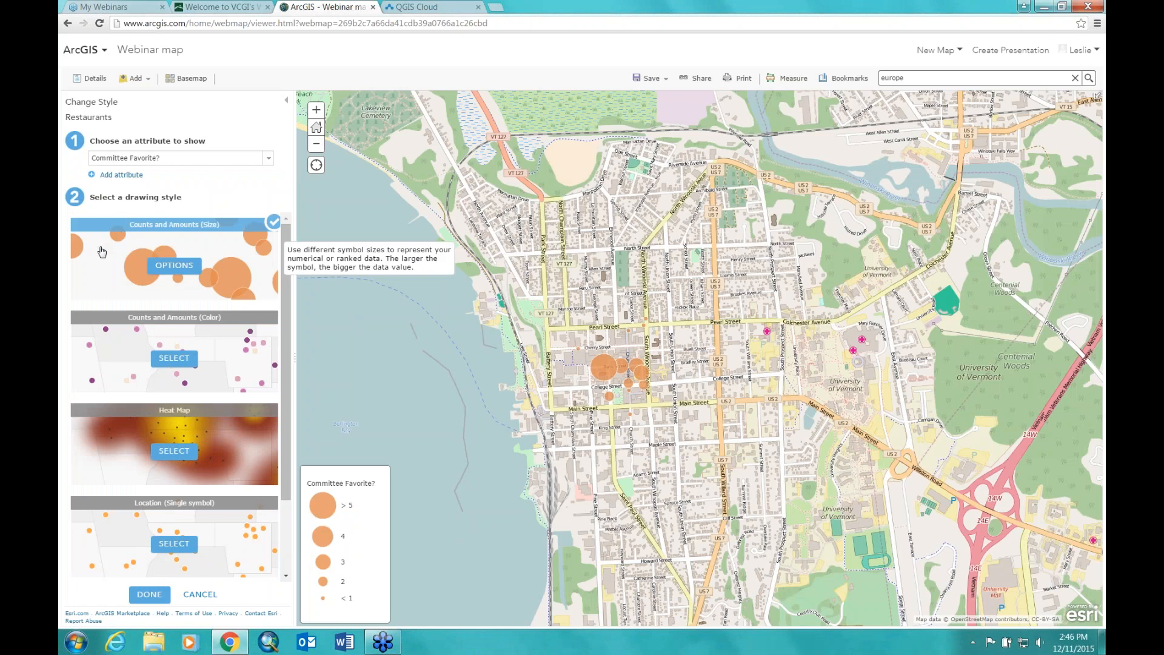
click(316, 111)
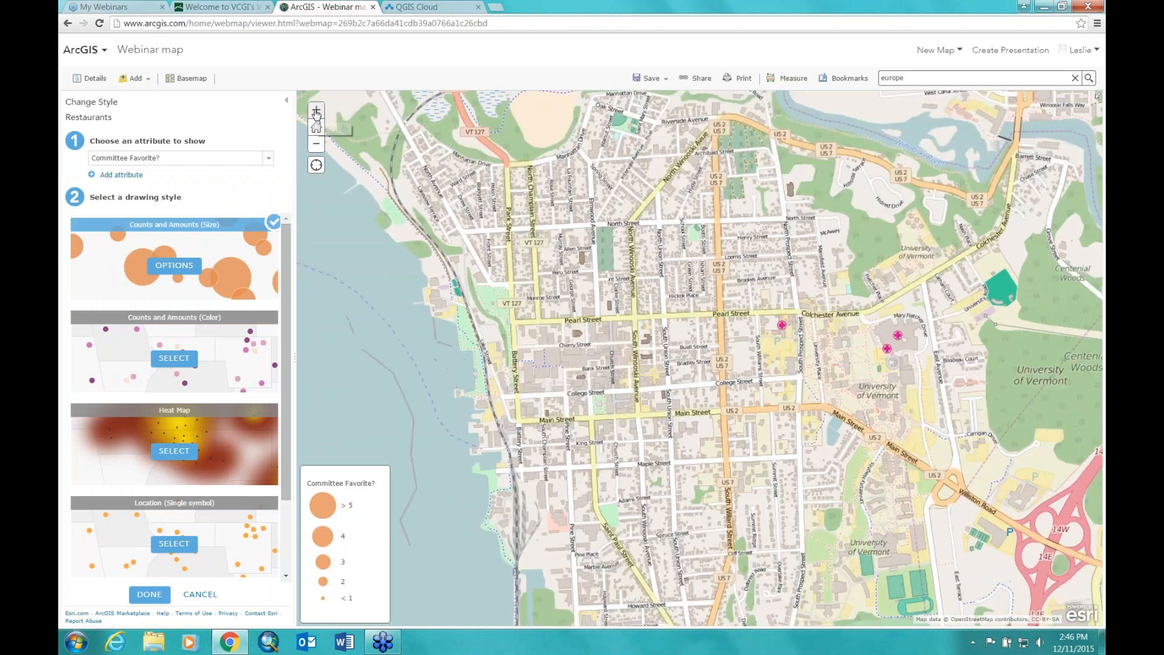
click(316, 111)
drag(424, 394, 731, 336)
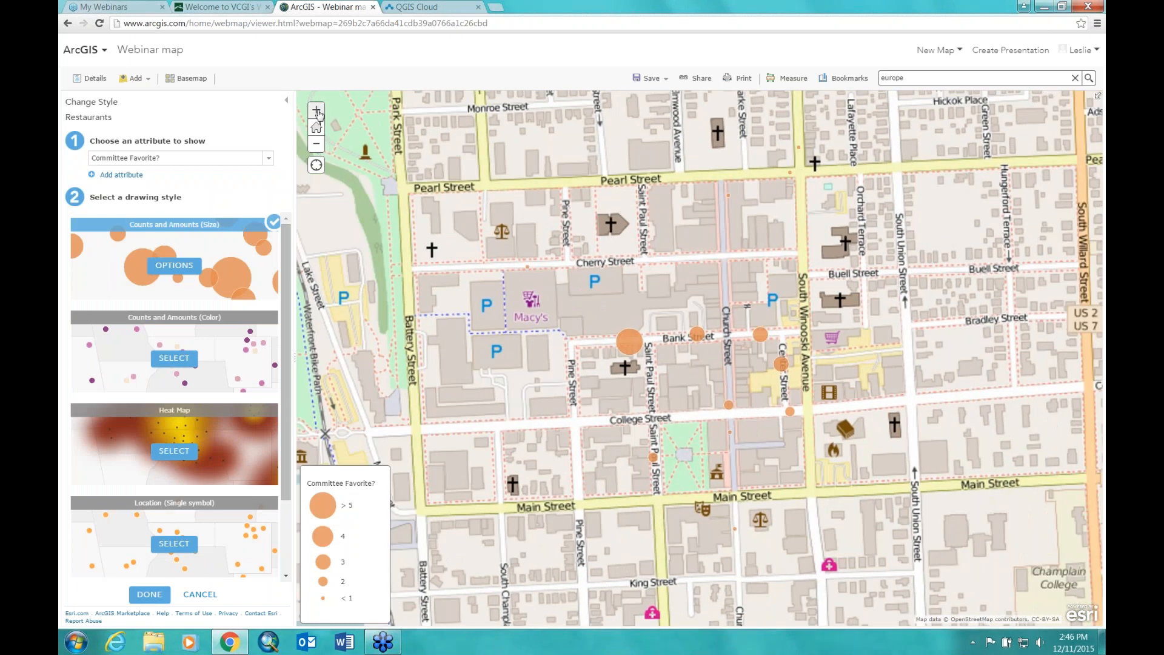
click(316, 111)
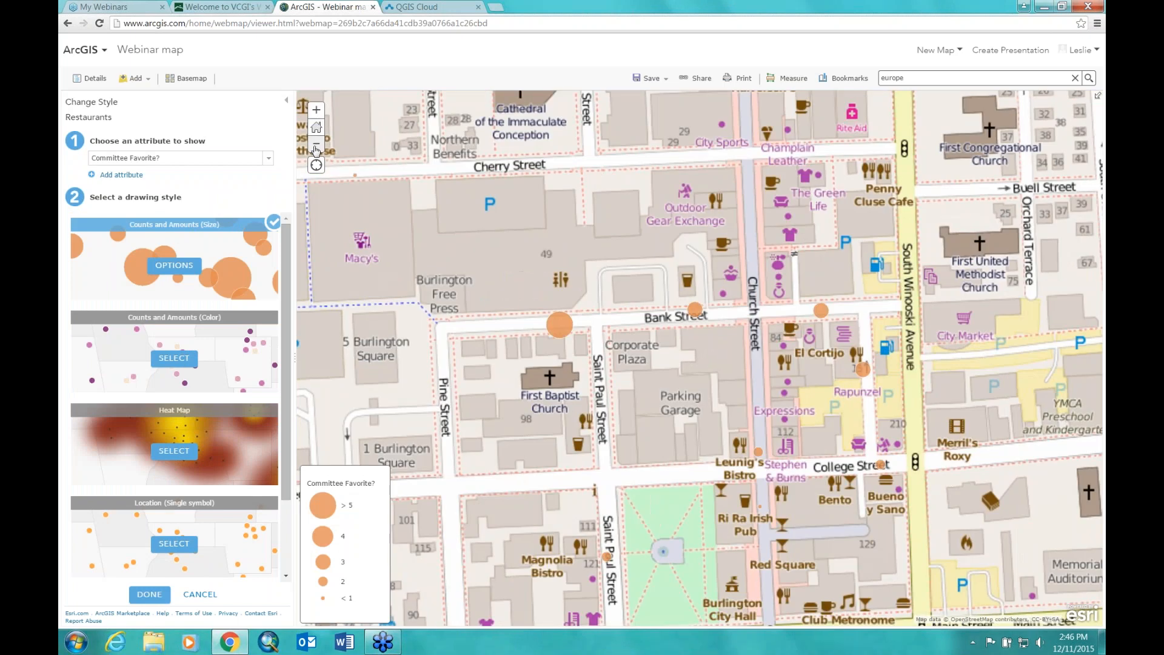
click(316, 144)
click(316, 143)
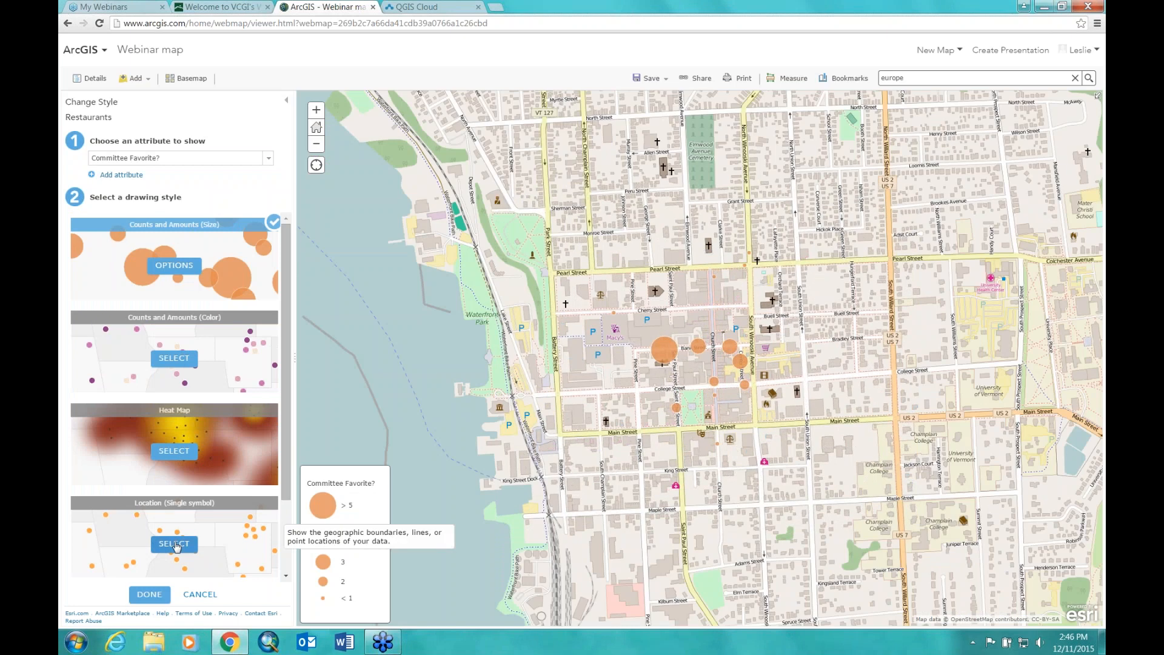
Step: Draw all restaurants with a single symbol and zoom in on downtown streets
click(175, 545)
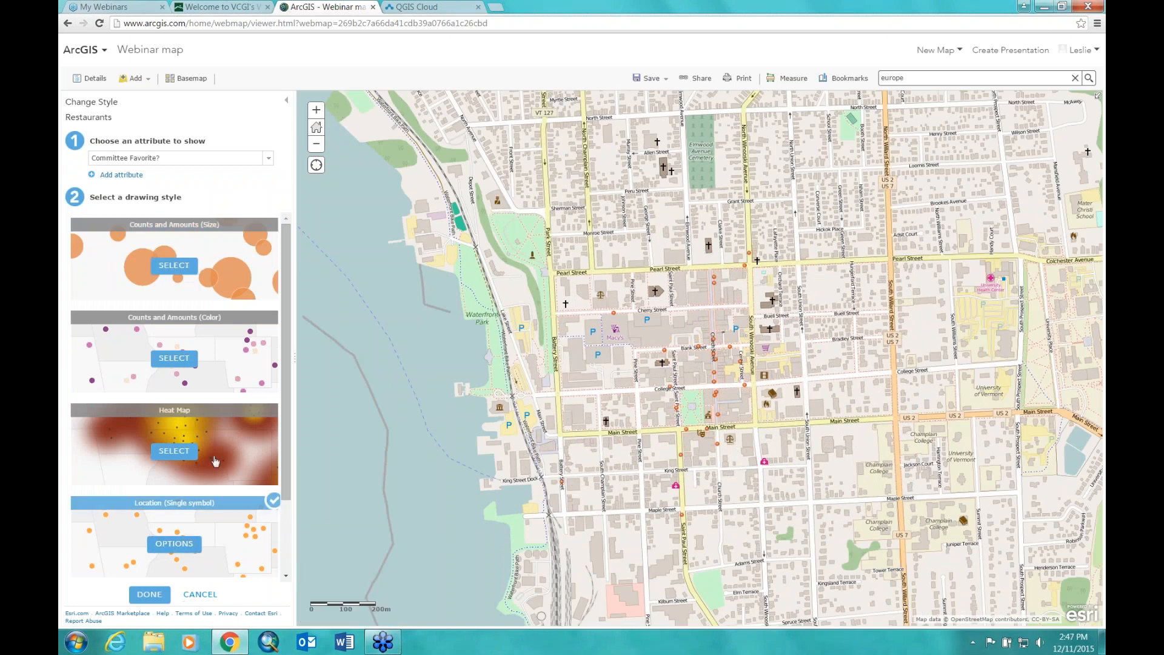
click(316, 110)
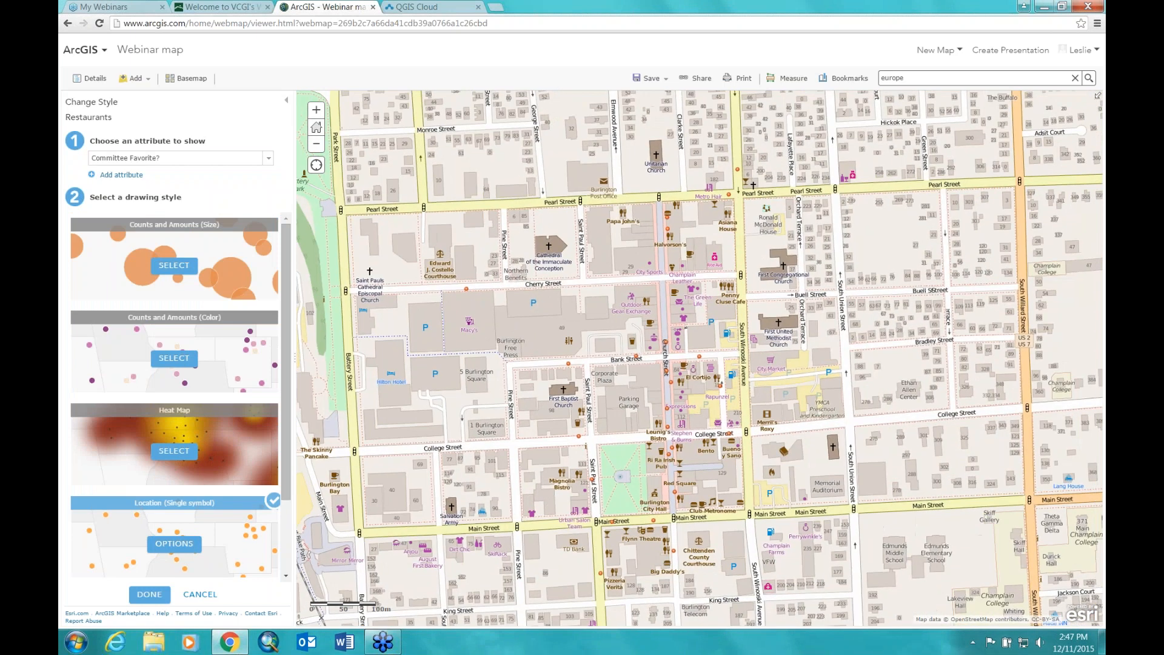
click(316, 110)
click(316, 110)
Step: Switch the basemap to Light Gray Canvas and zoom out to show every restaurant point
click(188, 78)
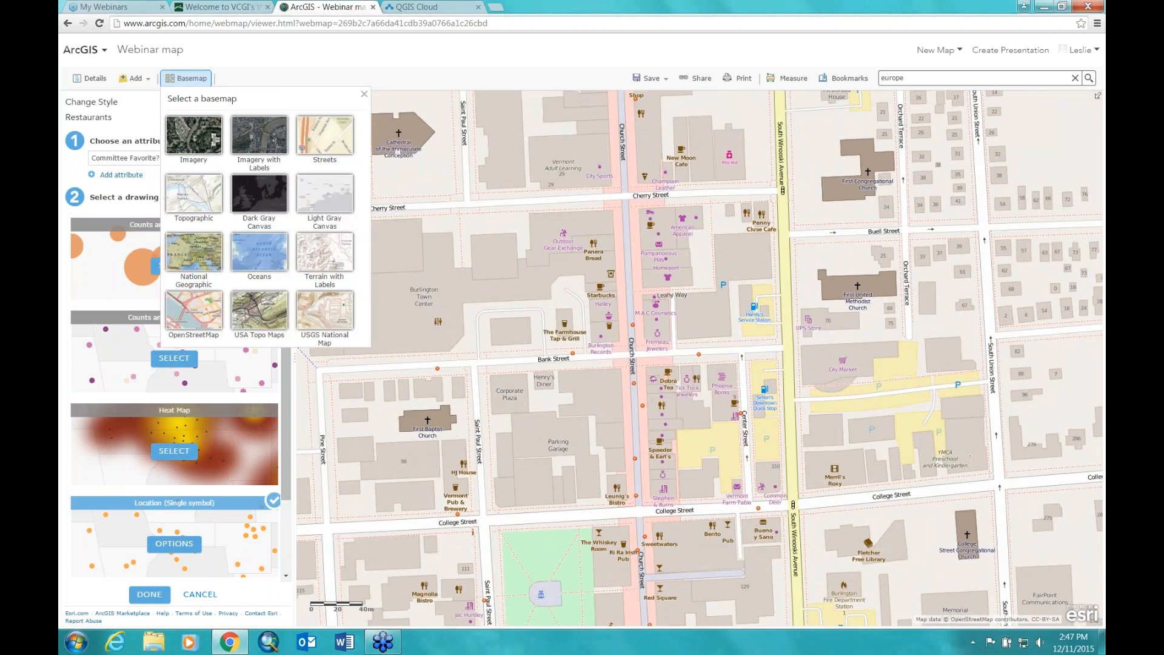
click(320, 191)
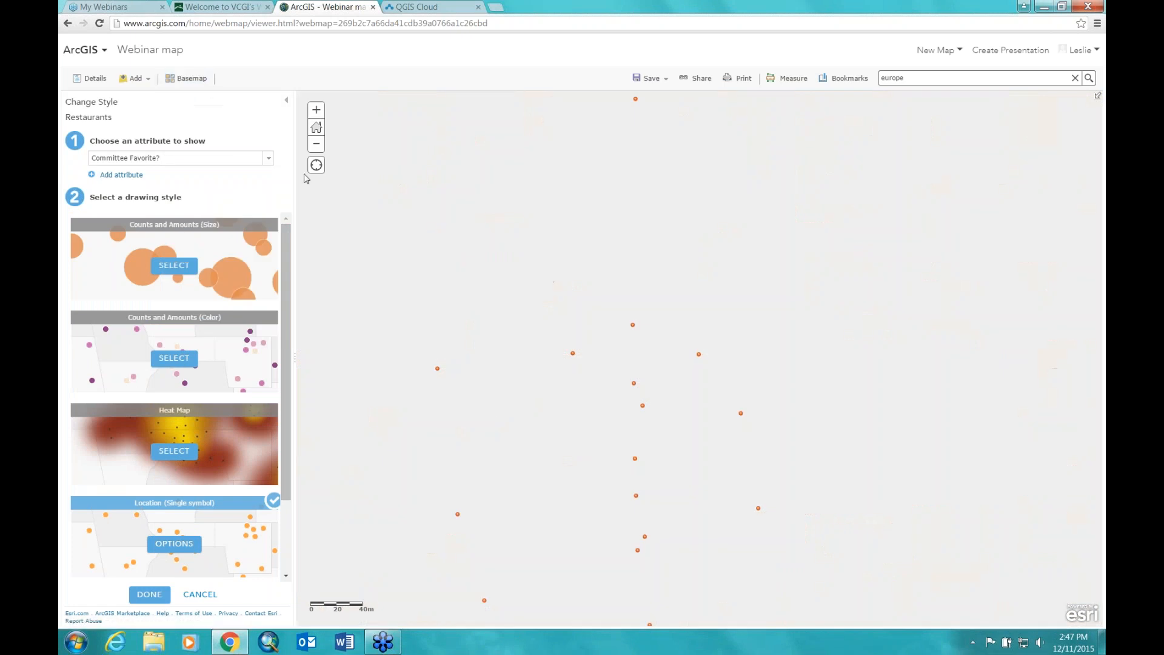
click(320, 147)
click(320, 146)
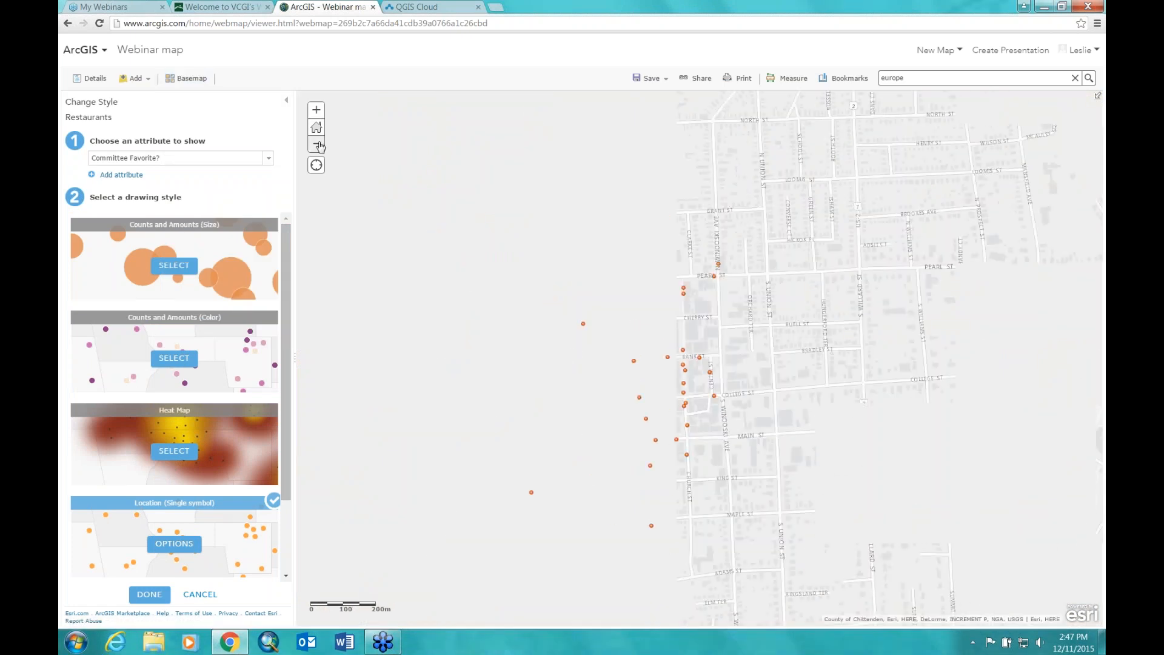
click(584, 325)
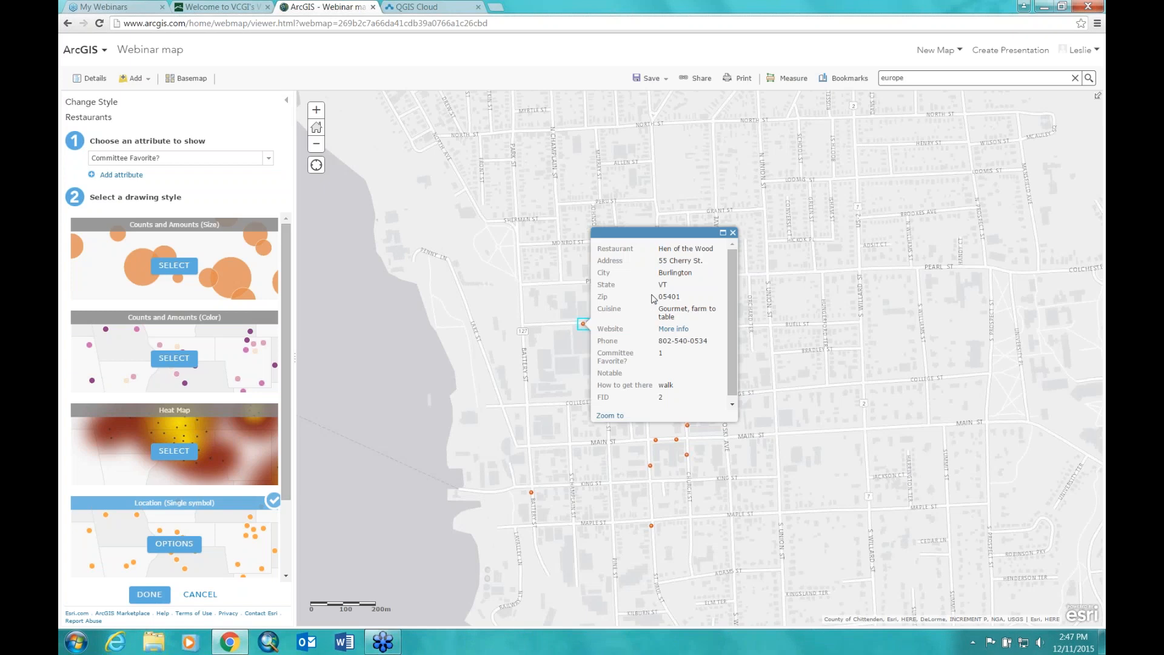
scroll(733, 291, down, 1)
scroll(737, 337, up, 1)
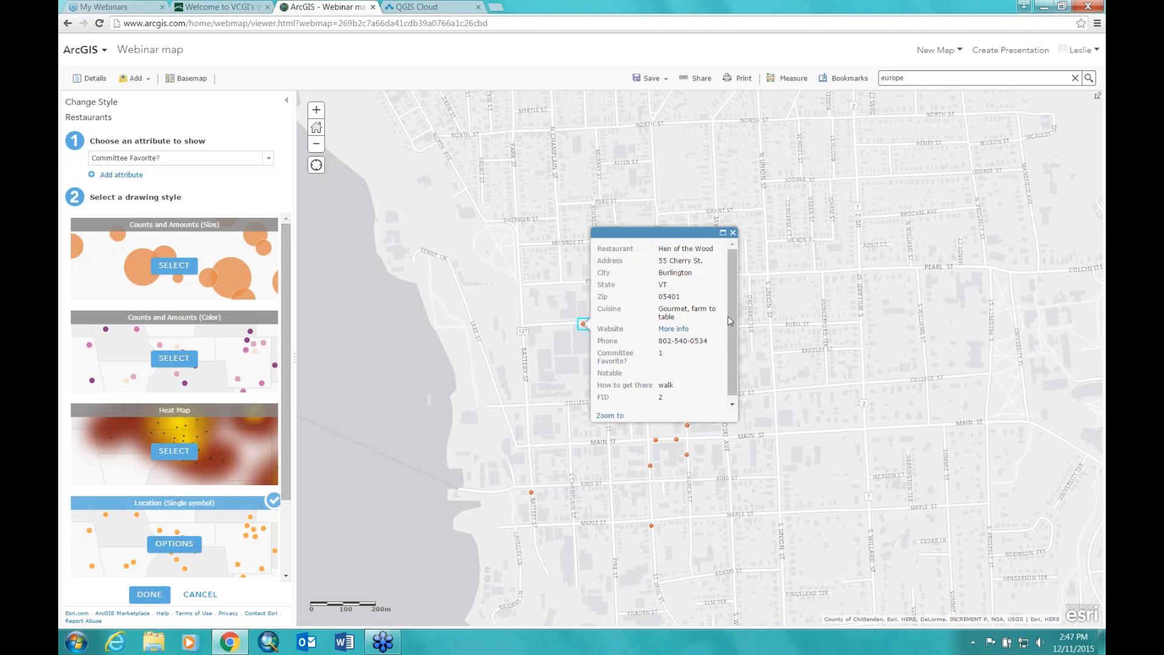
drag(733, 296, 739, 335)
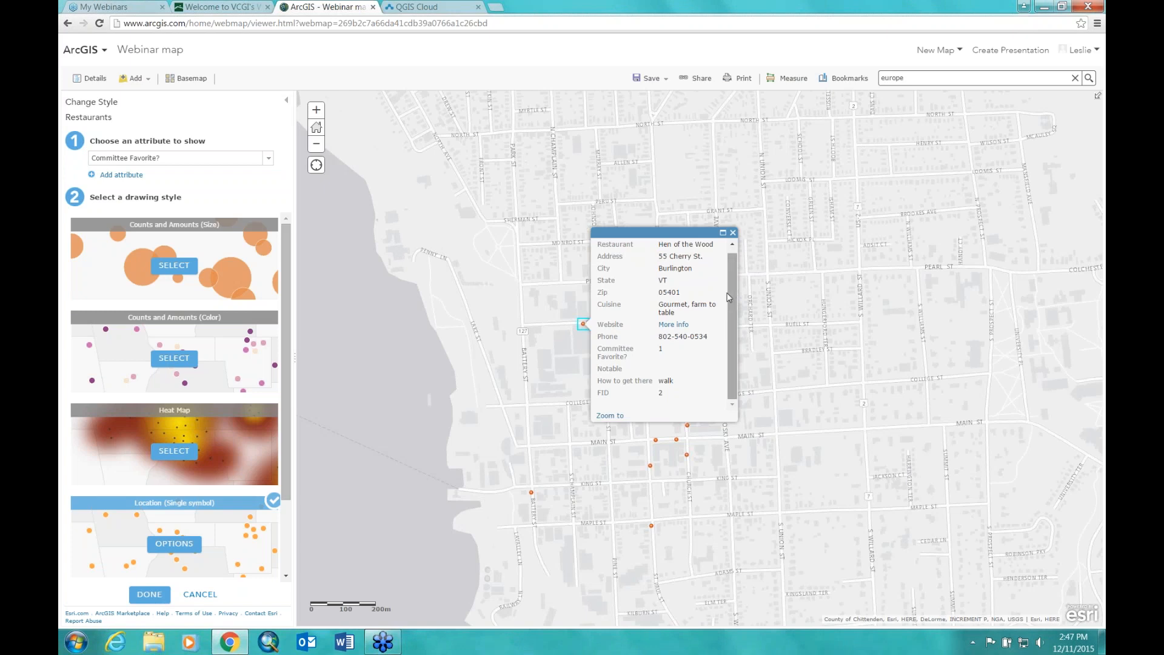
drag(734, 320, 739, 281)
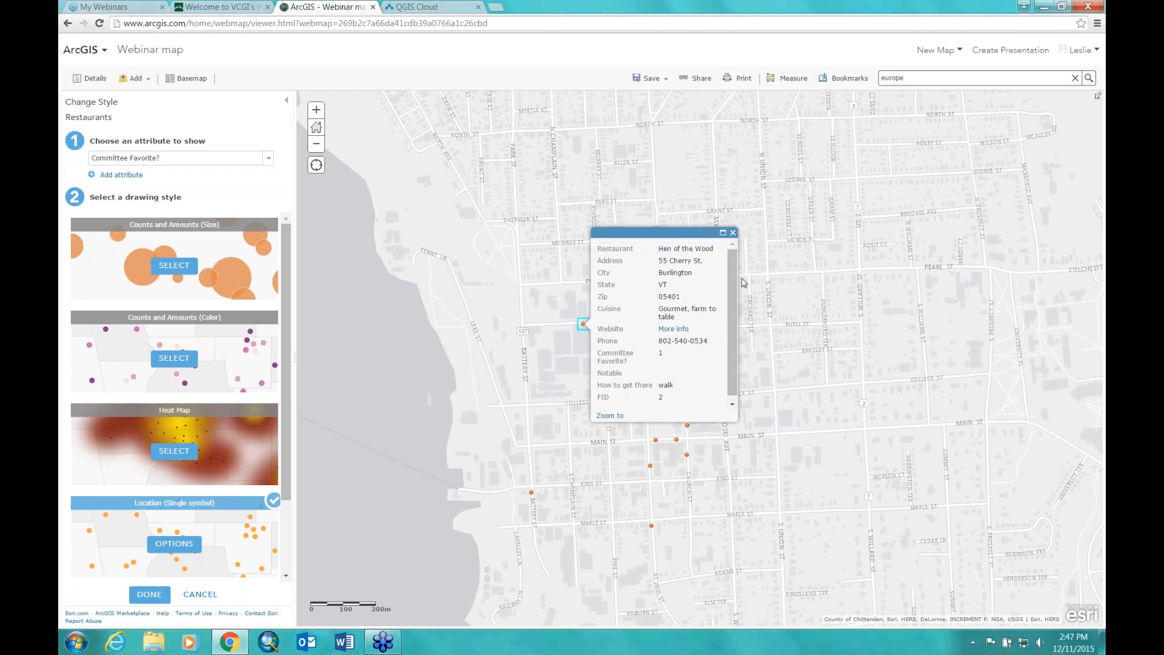
click(733, 232)
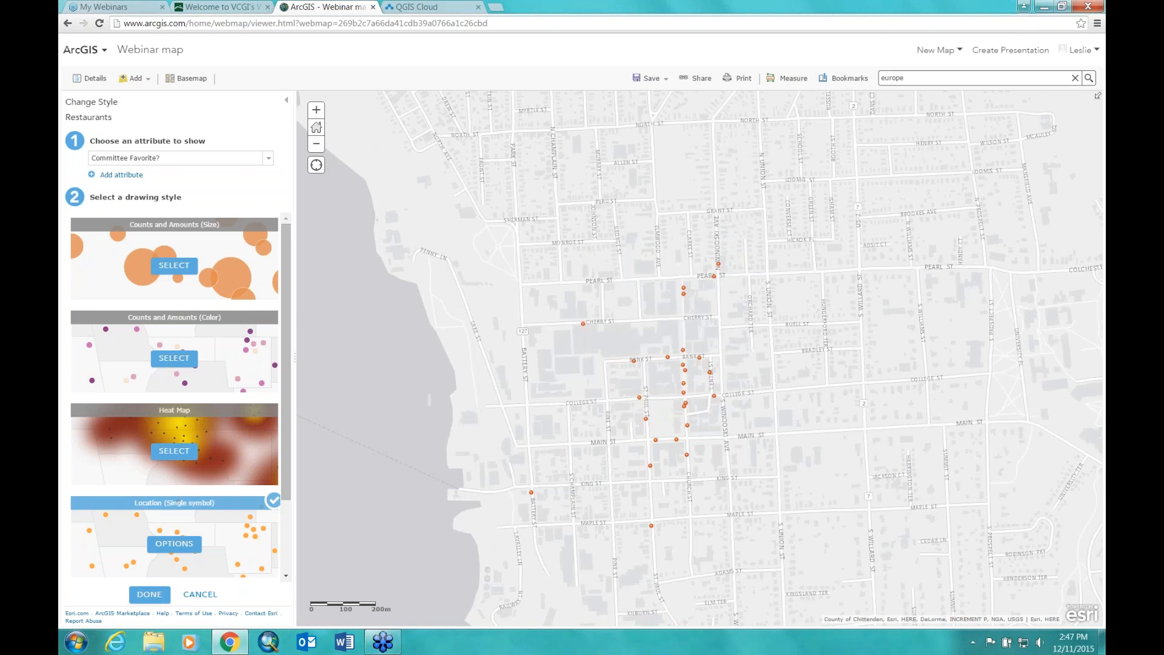
Step: Open the Restaurants layer's pop-up configuration to choose its displayed attributes
click(90, 78)
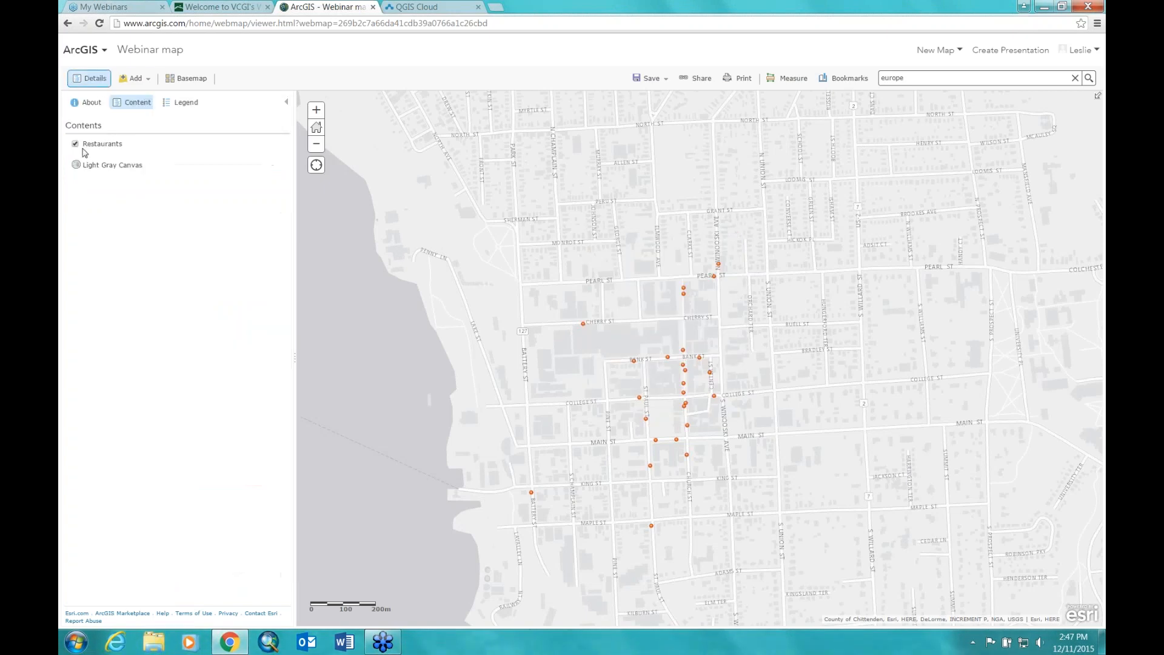
mouse_move(93, 153)
click(133, 154)
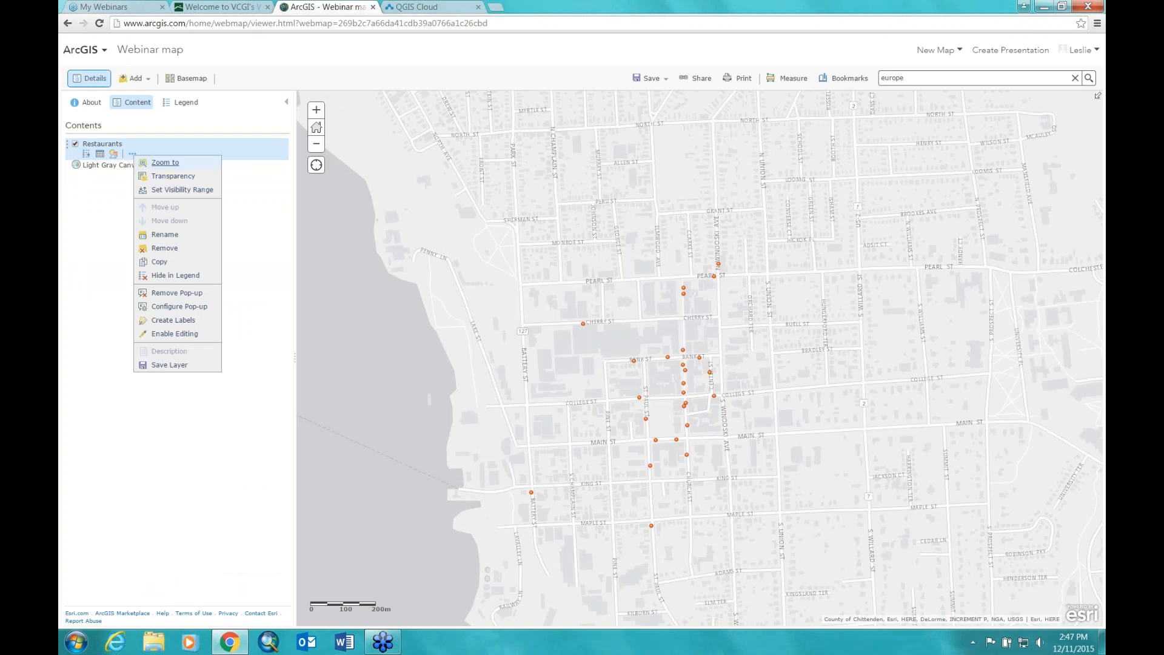
click(170, 308)
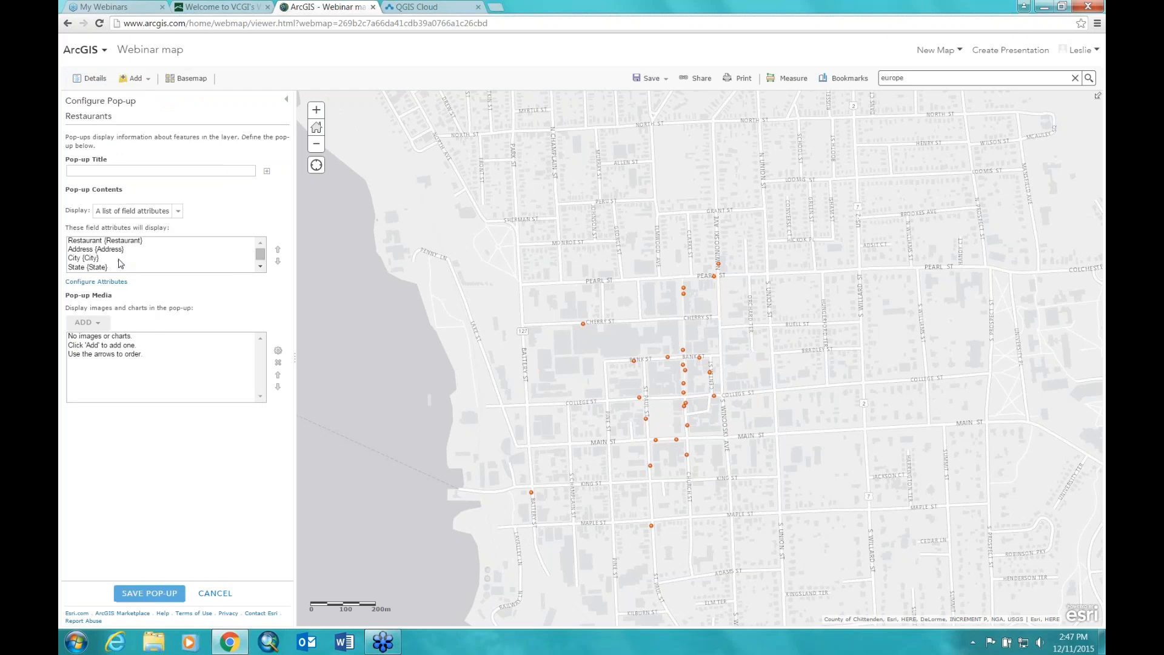
click(89, 282)
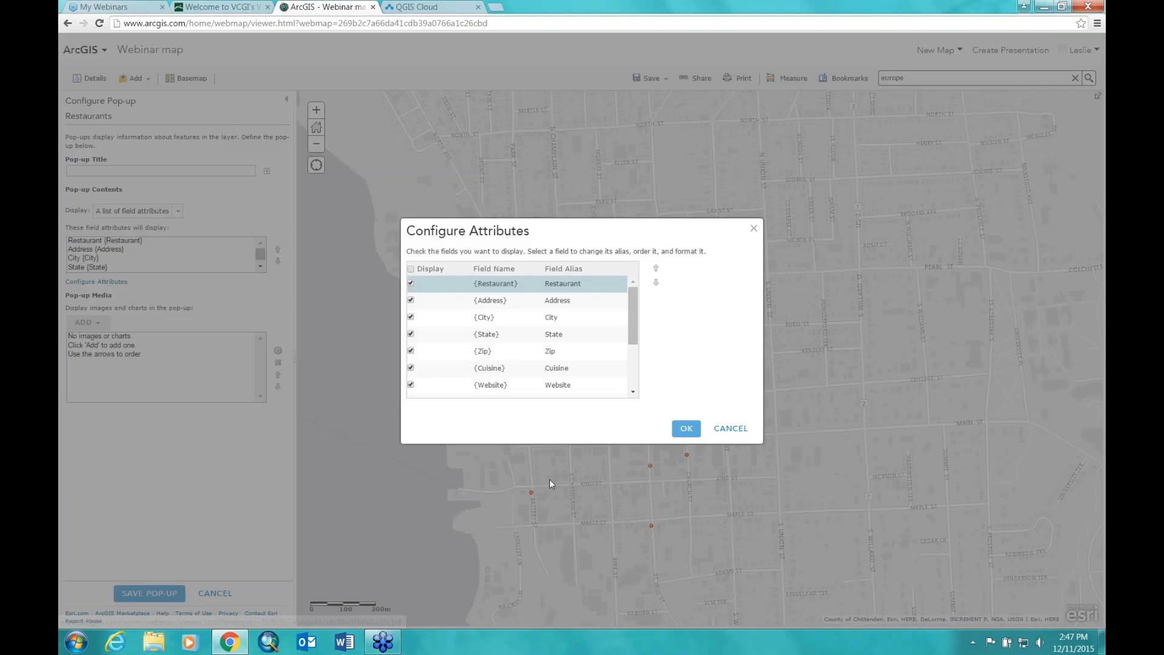
Step: Hide the State and Zip fields from the pop-up, then return to the layer contents
mouse_move(634, 313)
mouse_down()
mouse_move(635, 375)
mouse_move(635, 303)
mouse_move(634, 319)
mouse_up()
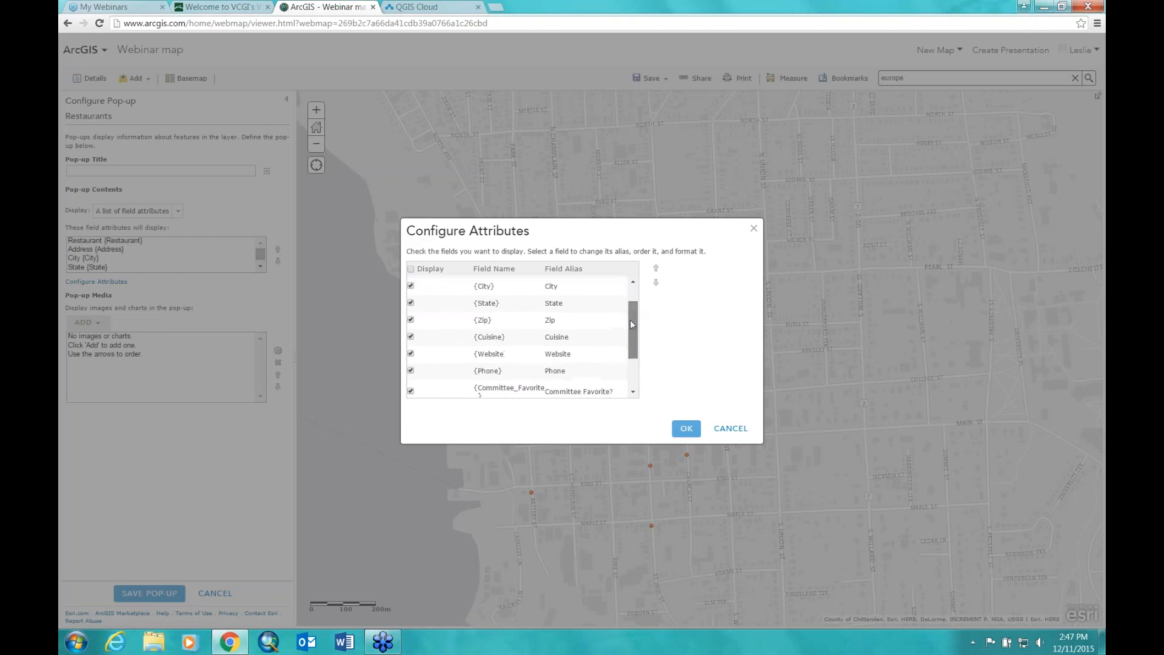
click(411, 299)
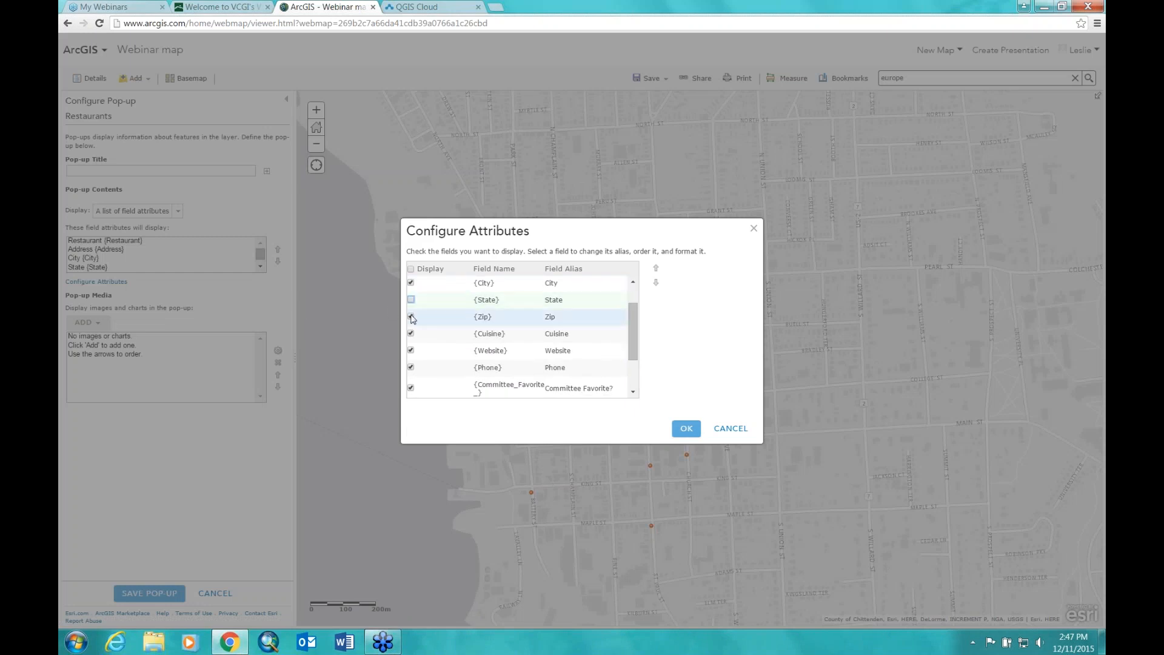
click(412, 317)
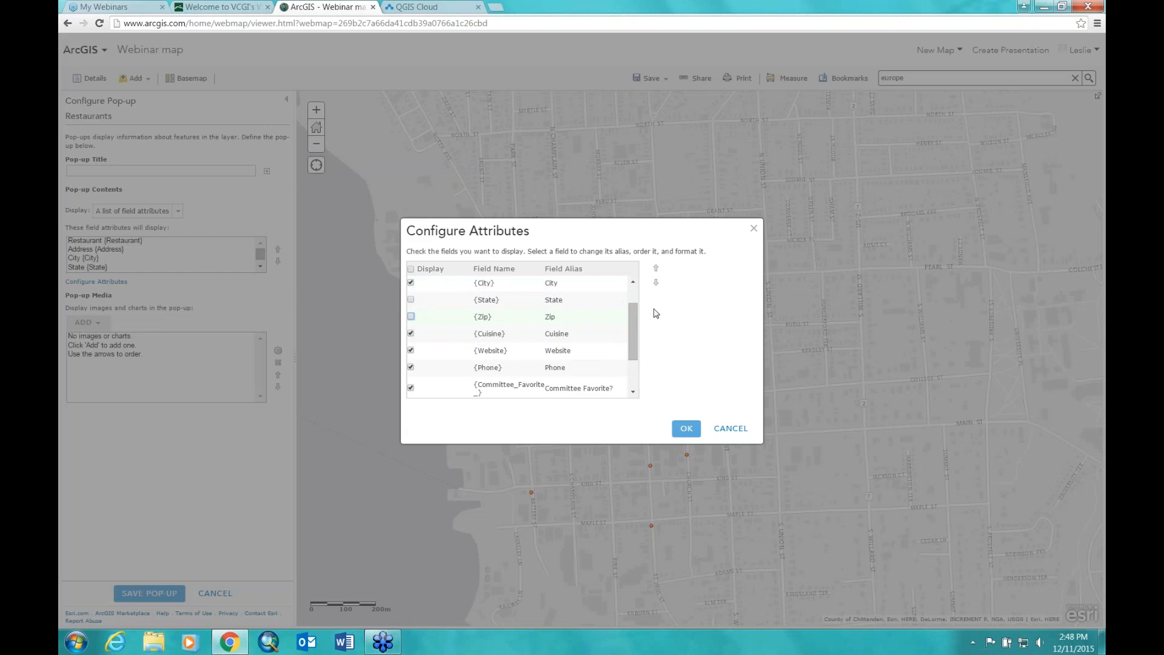
scroll(637, 320, down, 1)
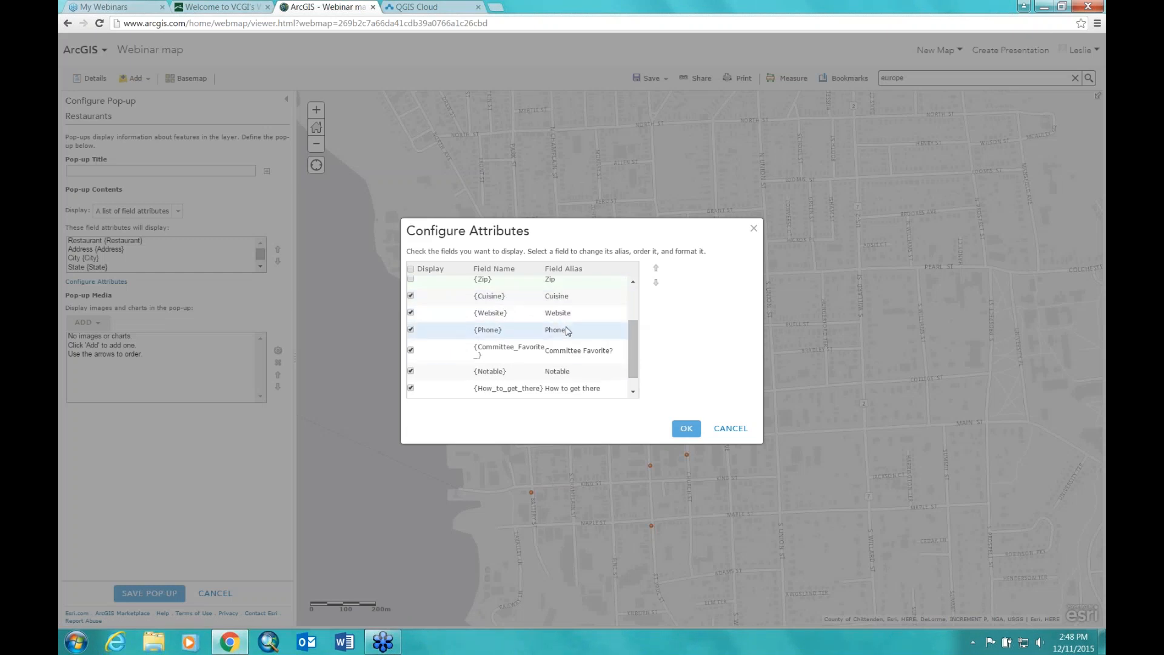
scroll(607, 357, up, 1)
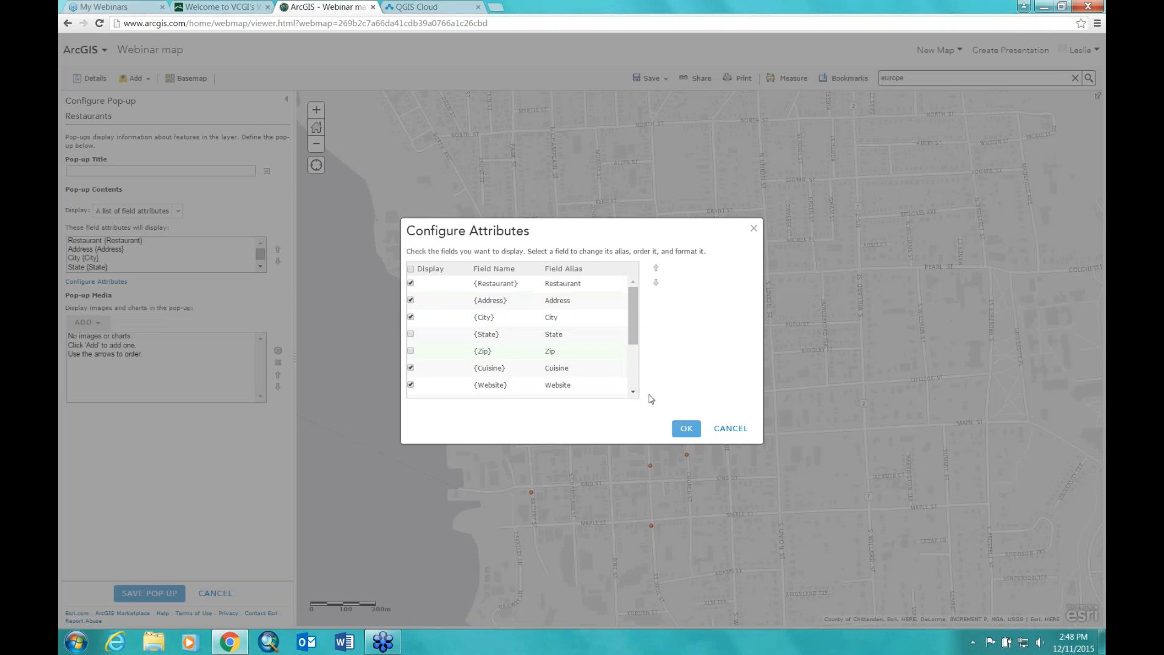
click(720, 429)
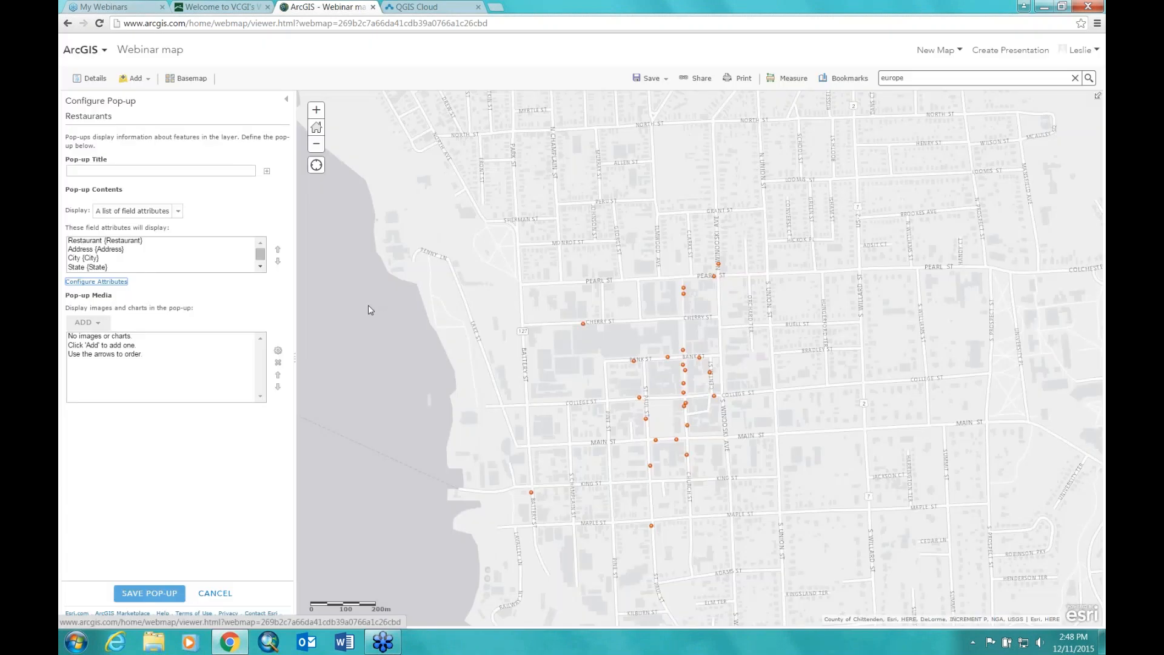
click(90, 79)
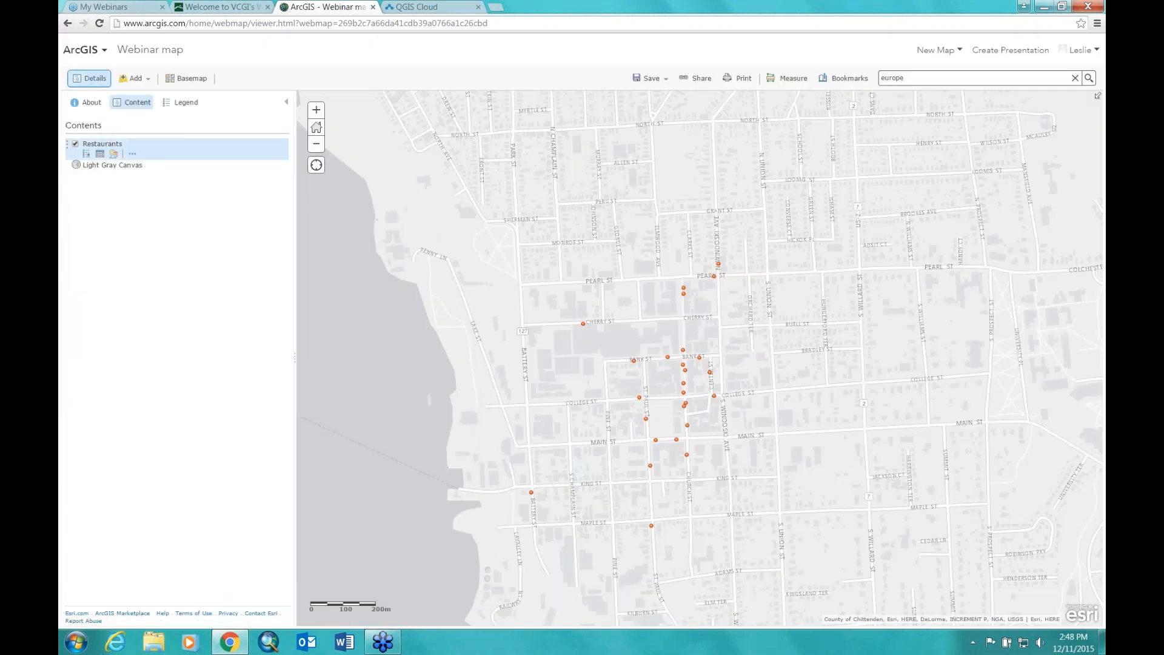
Step: Remove the Restaurants layer and import parcourse1.zip from file, keeping original features
click(132, 154)
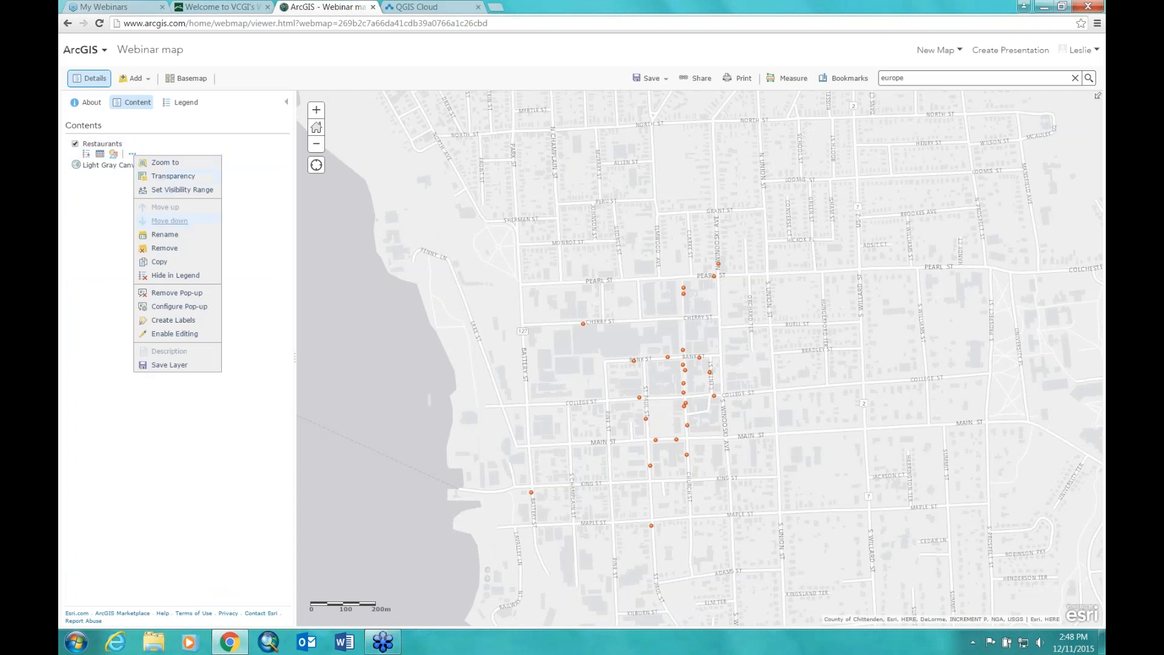
click(164, 248)
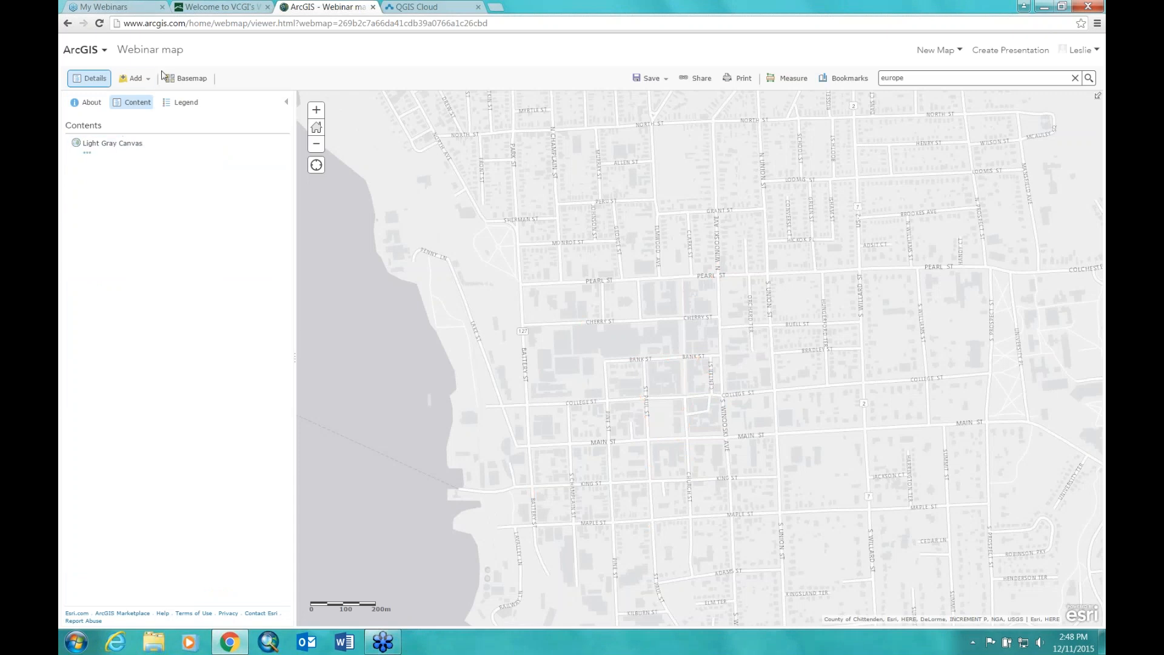
click(146, 83)
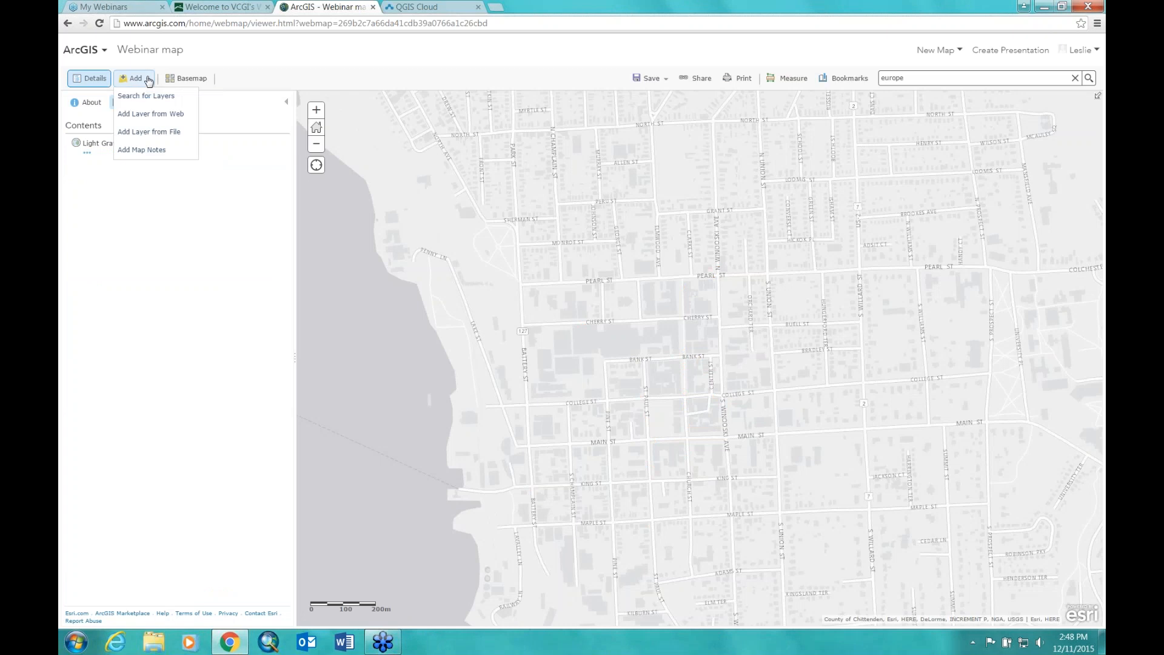
click(144, 132)
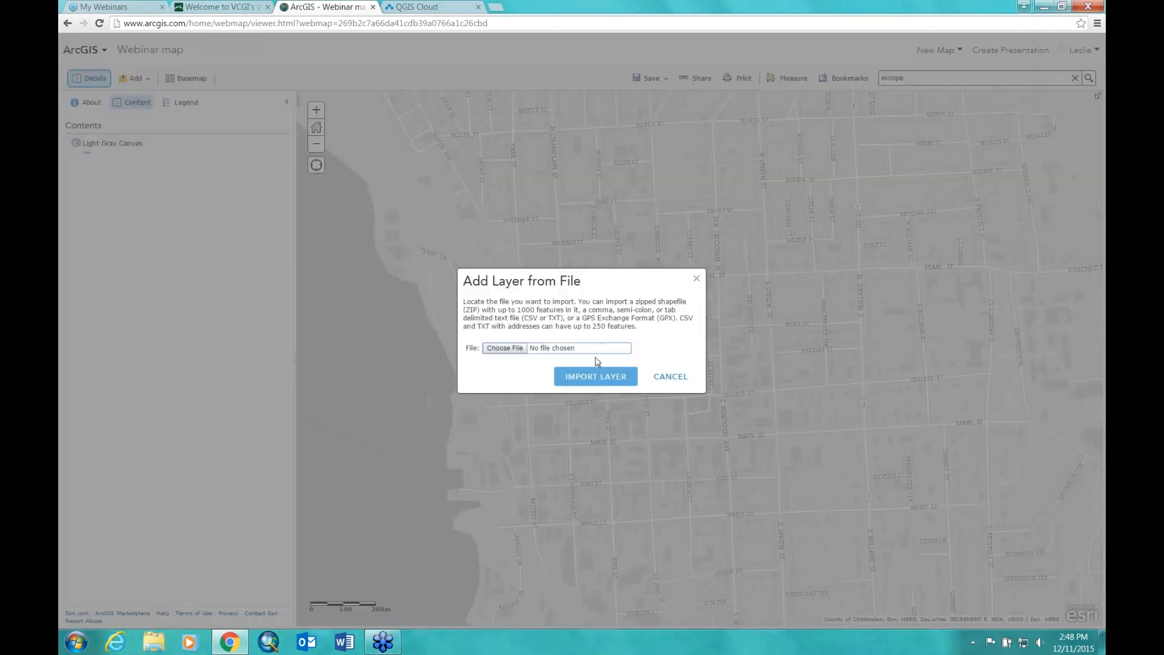
click(503, 348)
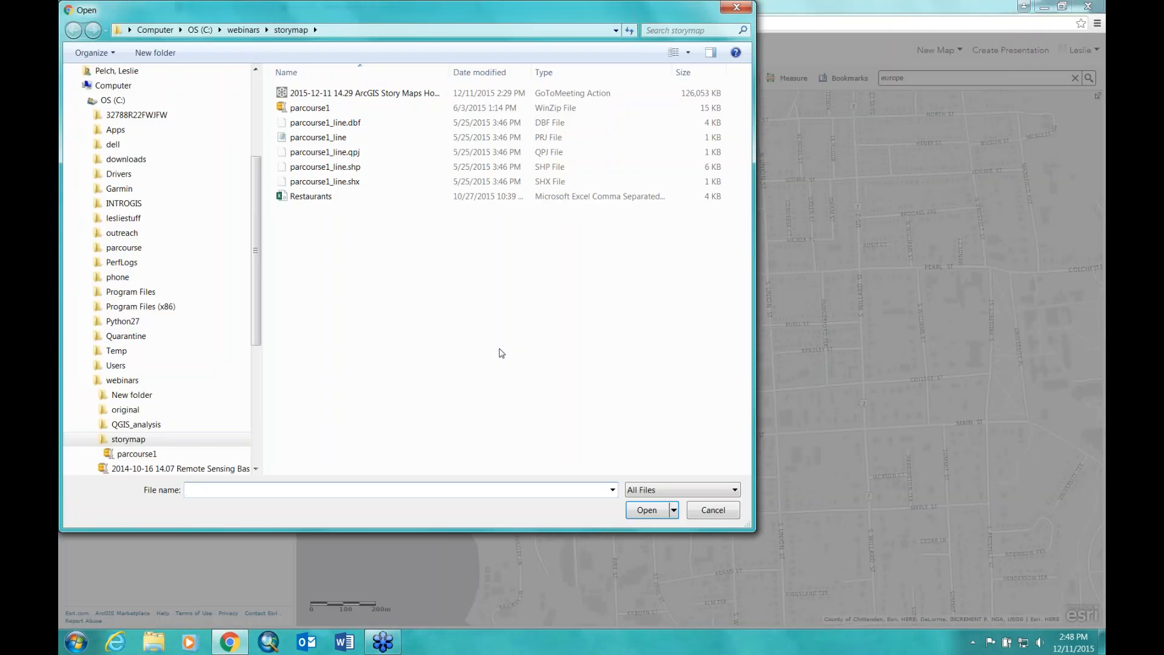
click(310, 108)
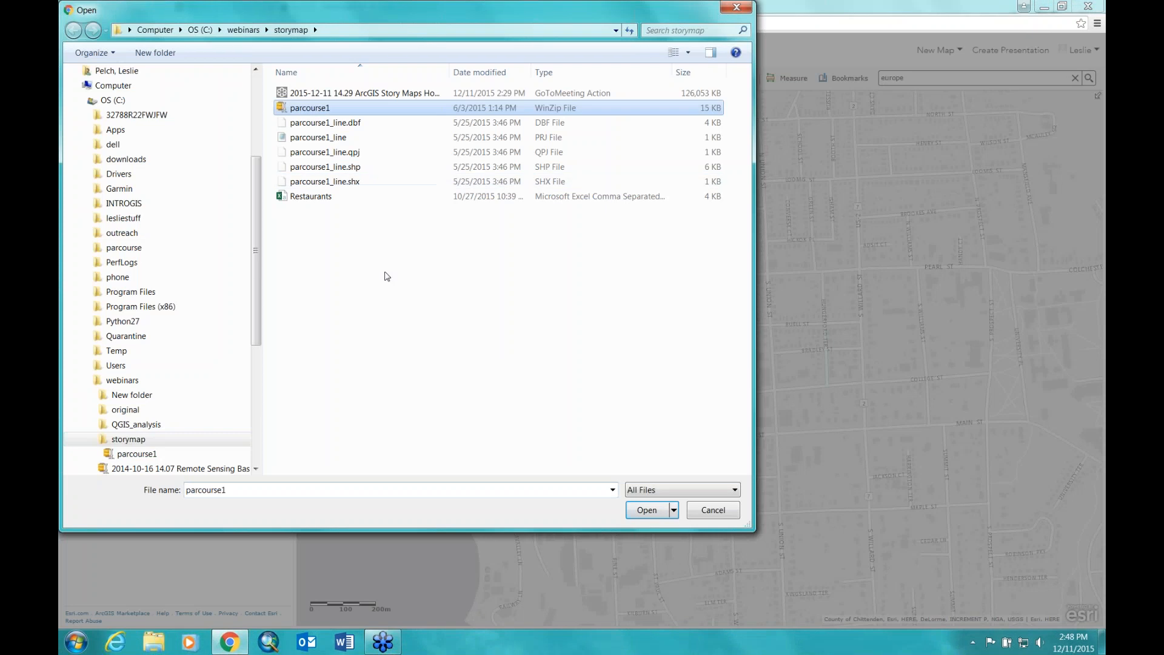
click(647, 511)
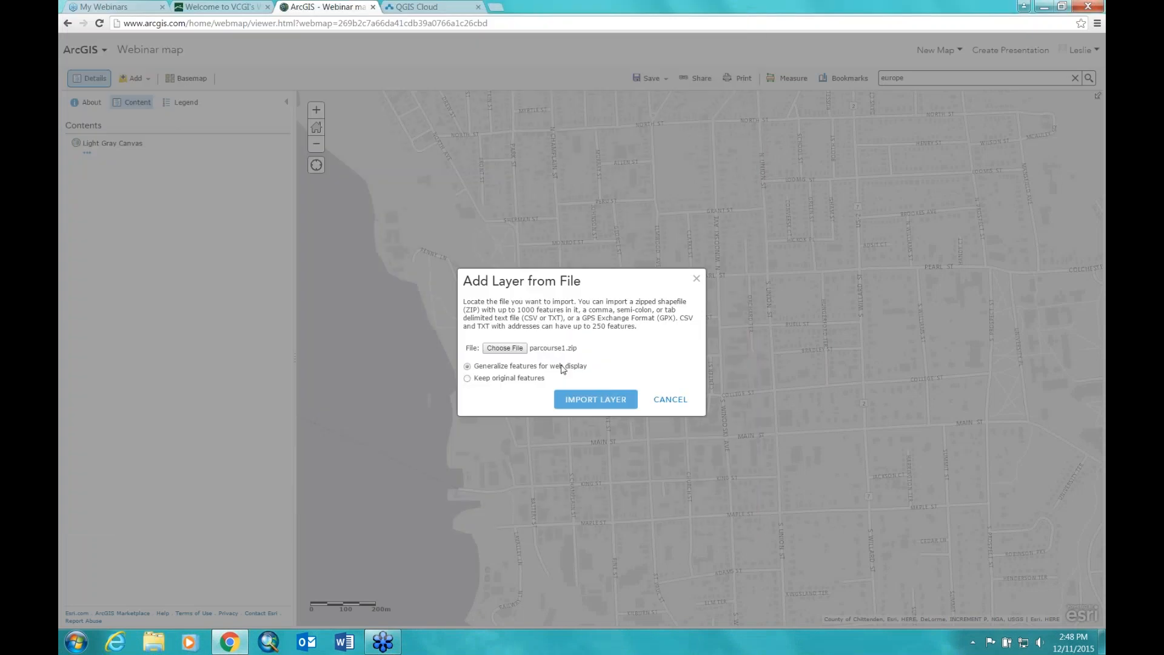
click(467, 379)
click(579, 401)
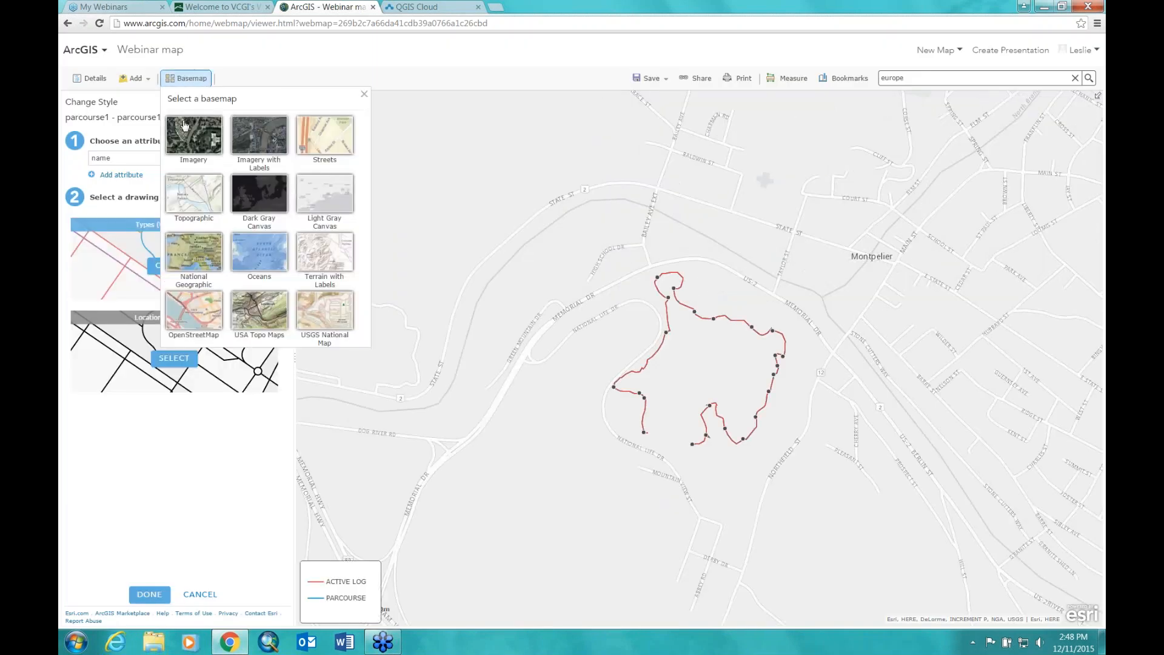
click(186, 79)
click(215, 139)
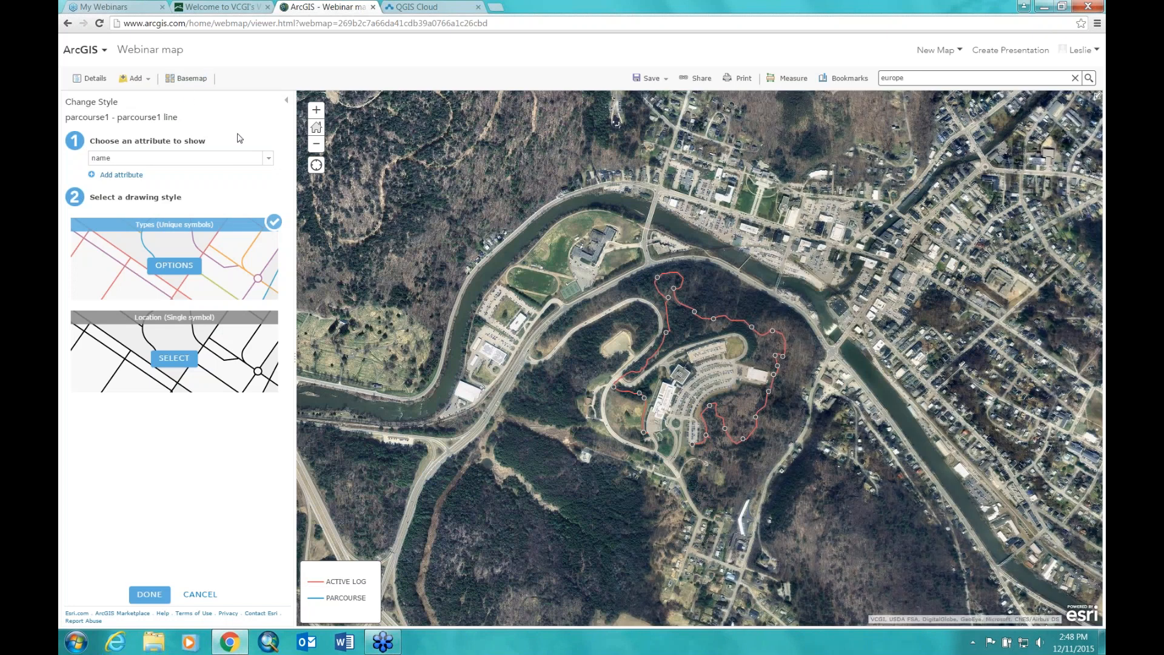
click(316, 110)
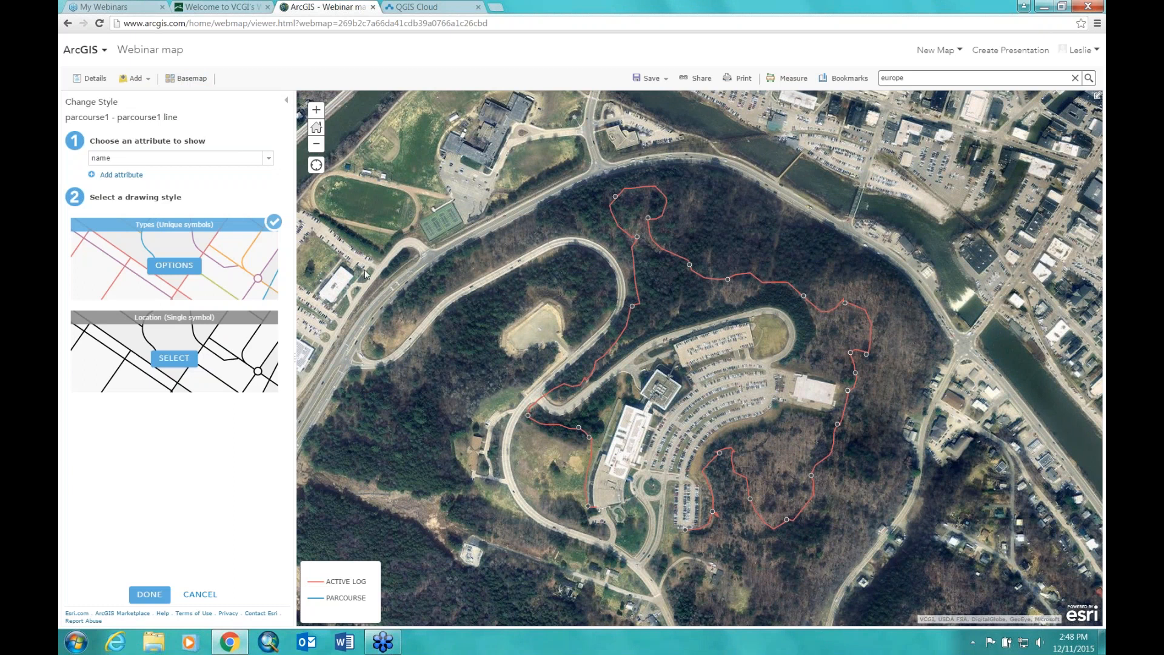
click(632, 308)
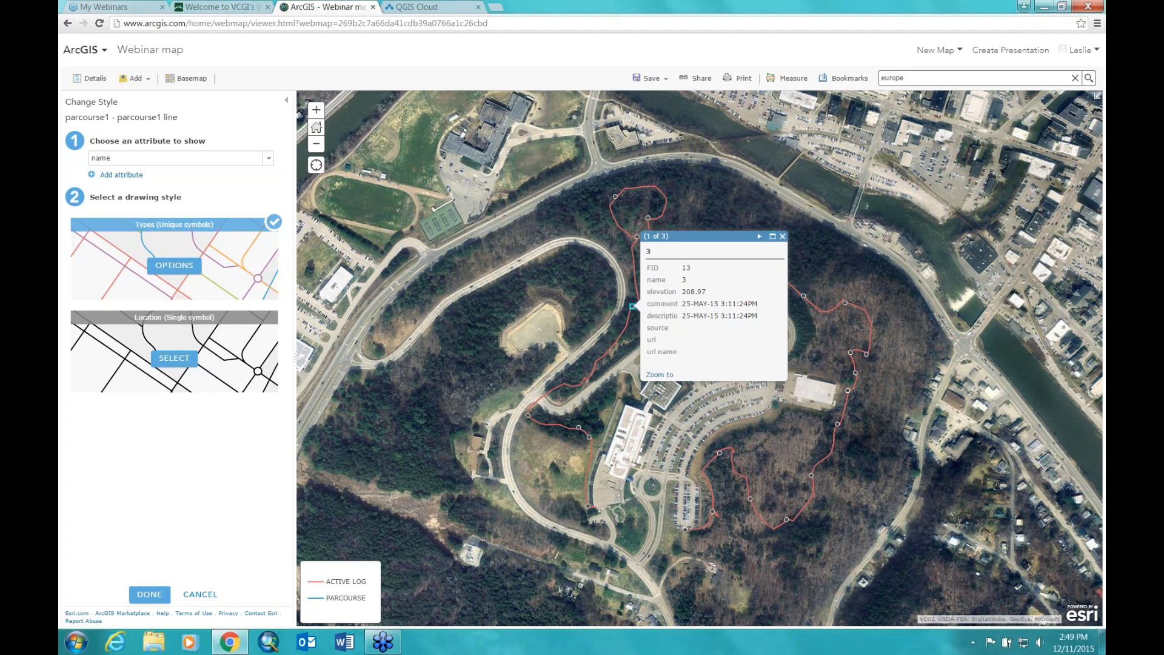
click(783, 237)
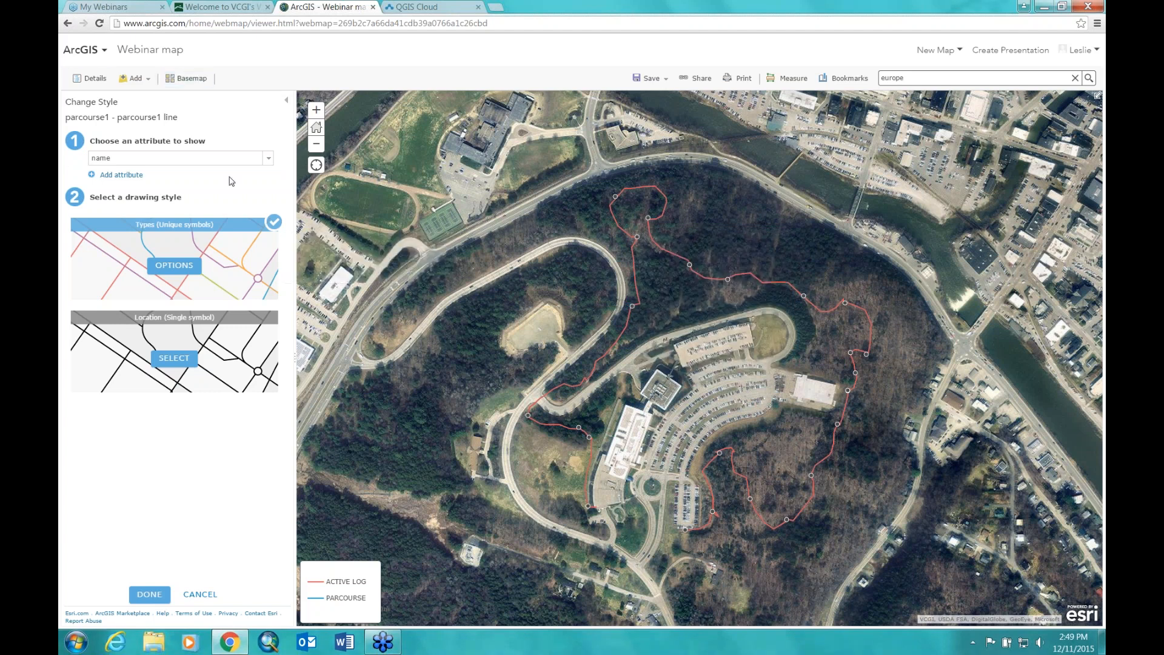
Step: Remove the parcourse1 layer from the map's contents
click(91, 78)
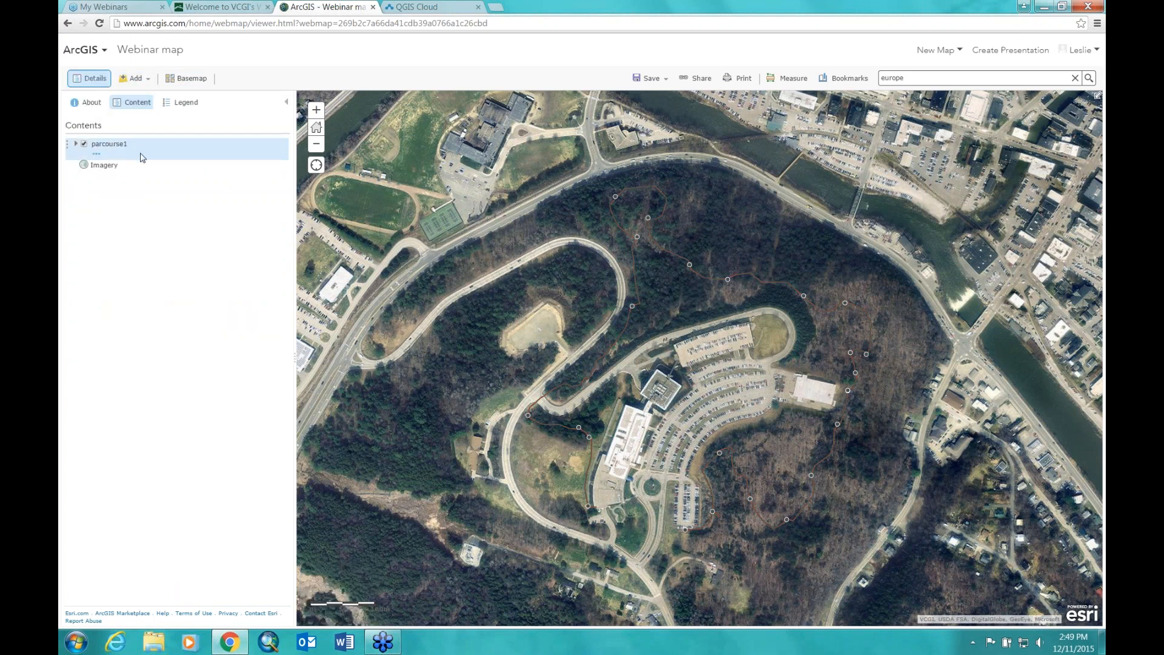
click(97, 154)
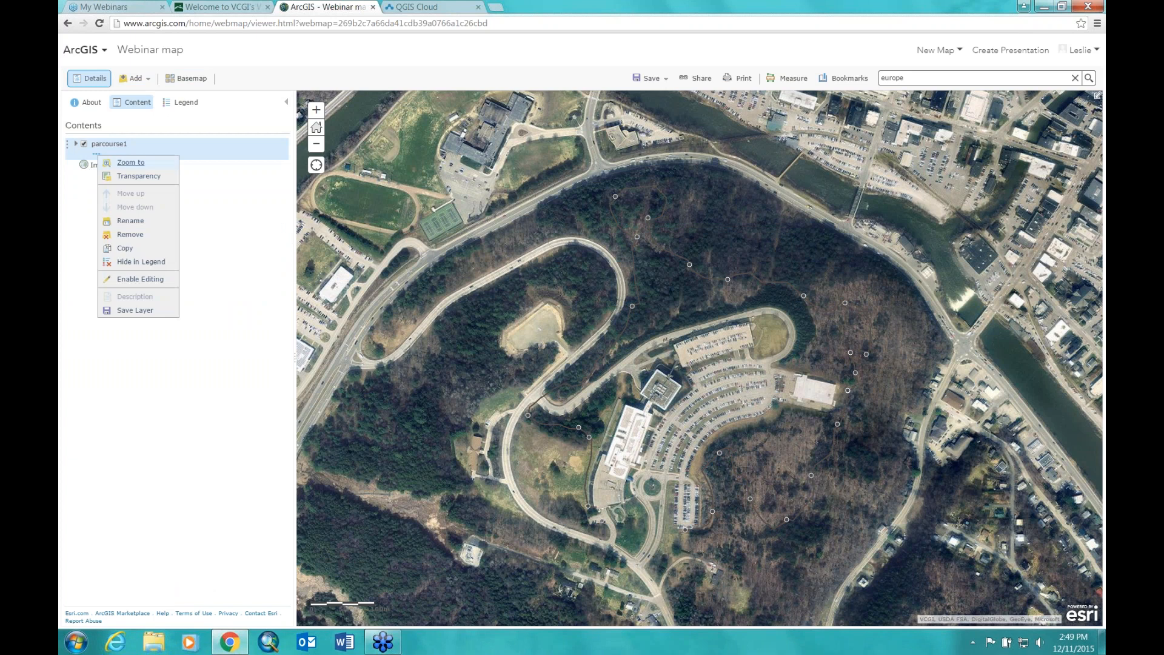
click(138, 237)
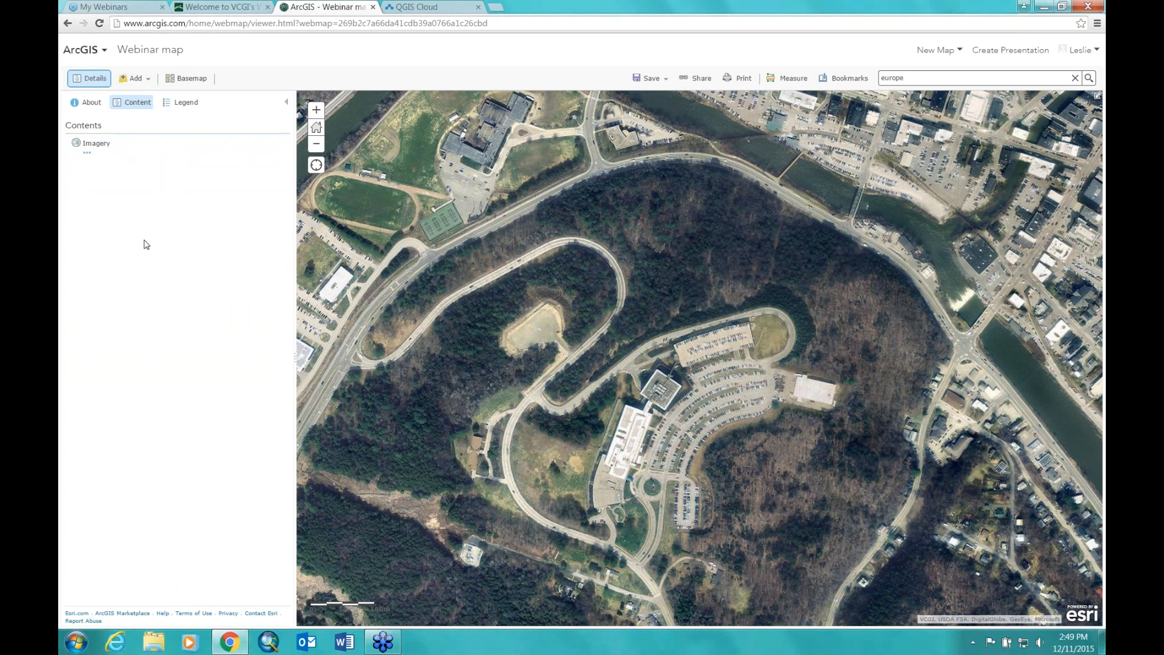
Step: Look over the Add options and the Basemap gallery, then reopen the Add menu
click(148, 84)
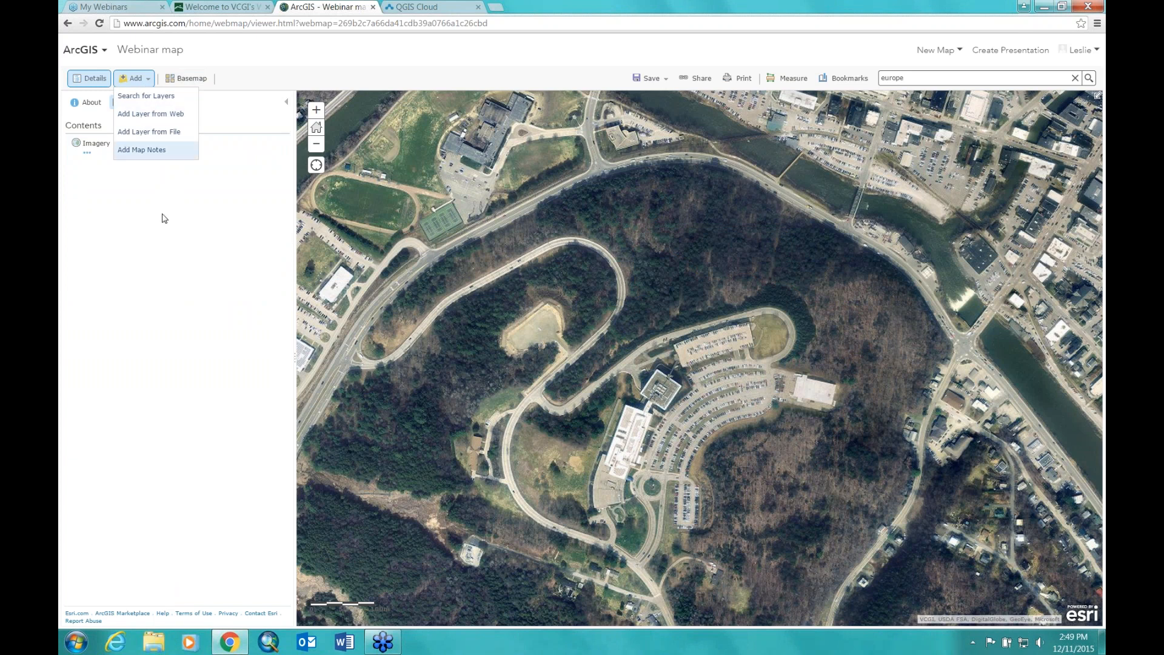
click(186, 80)
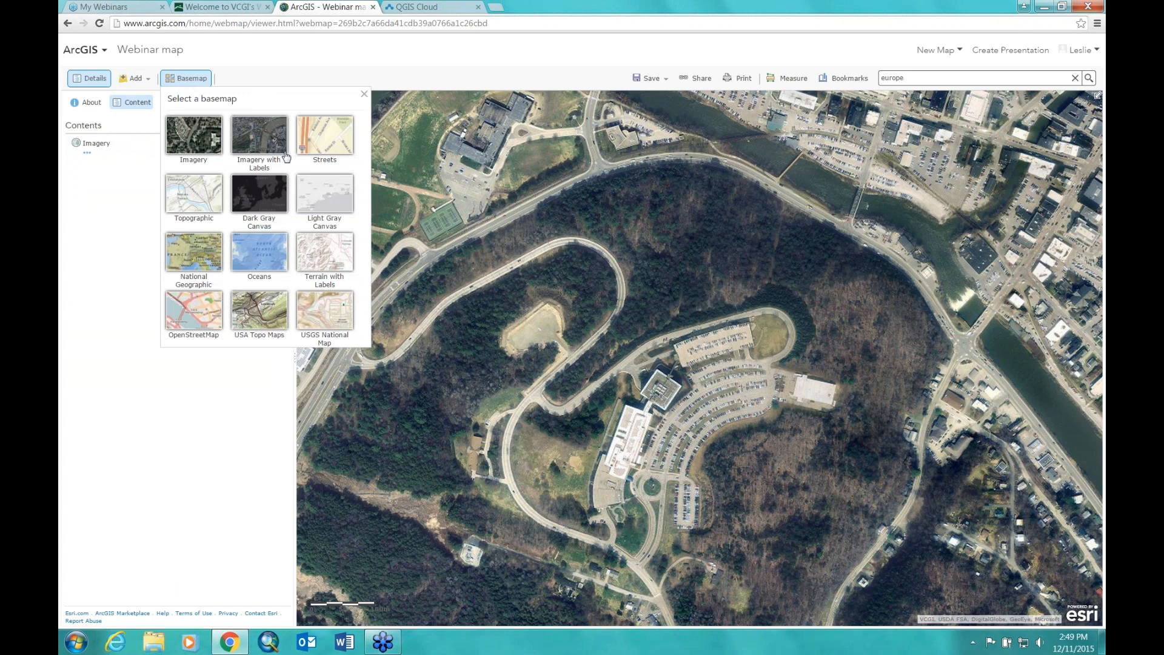
click(286, 70)
click(150, 84)
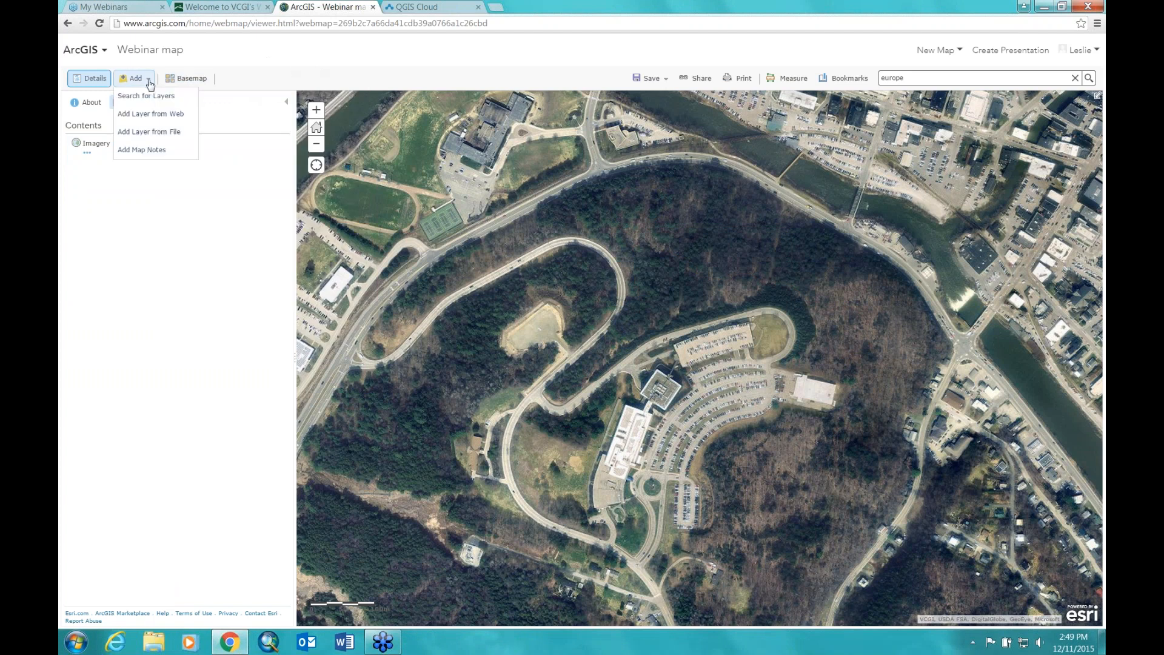
Step: Begin Add Layer from Web, review its supported data types, then switch to the VCGI site
click(129, 119)
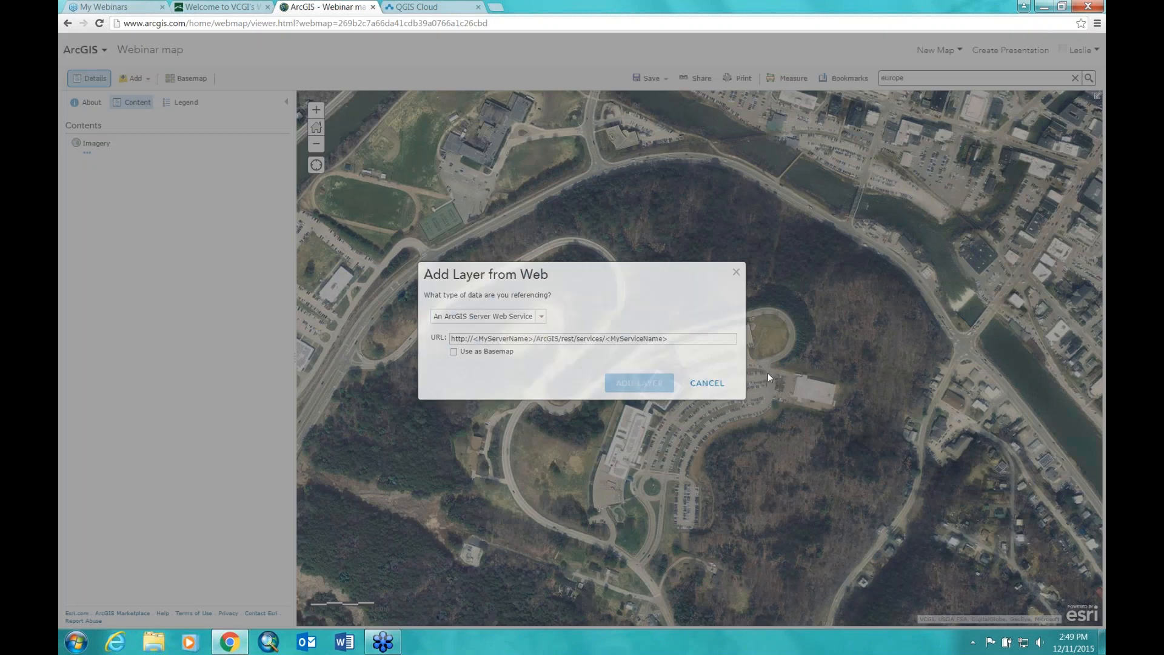
click(540, 320)
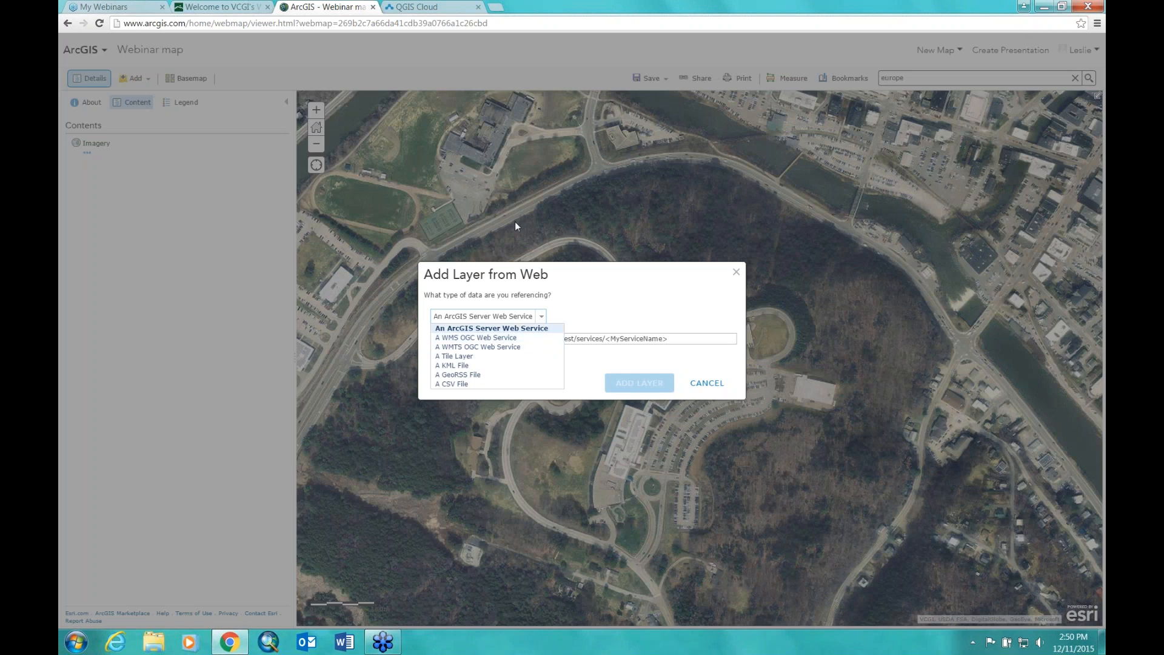
click(623, 304)
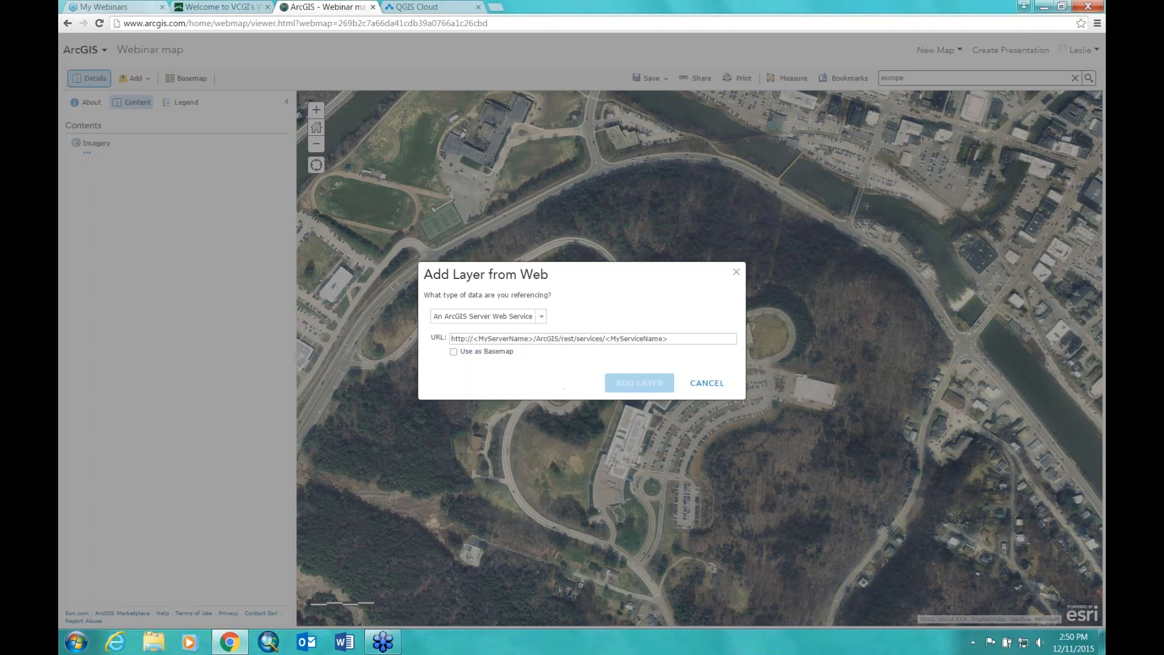
click(229, 9)
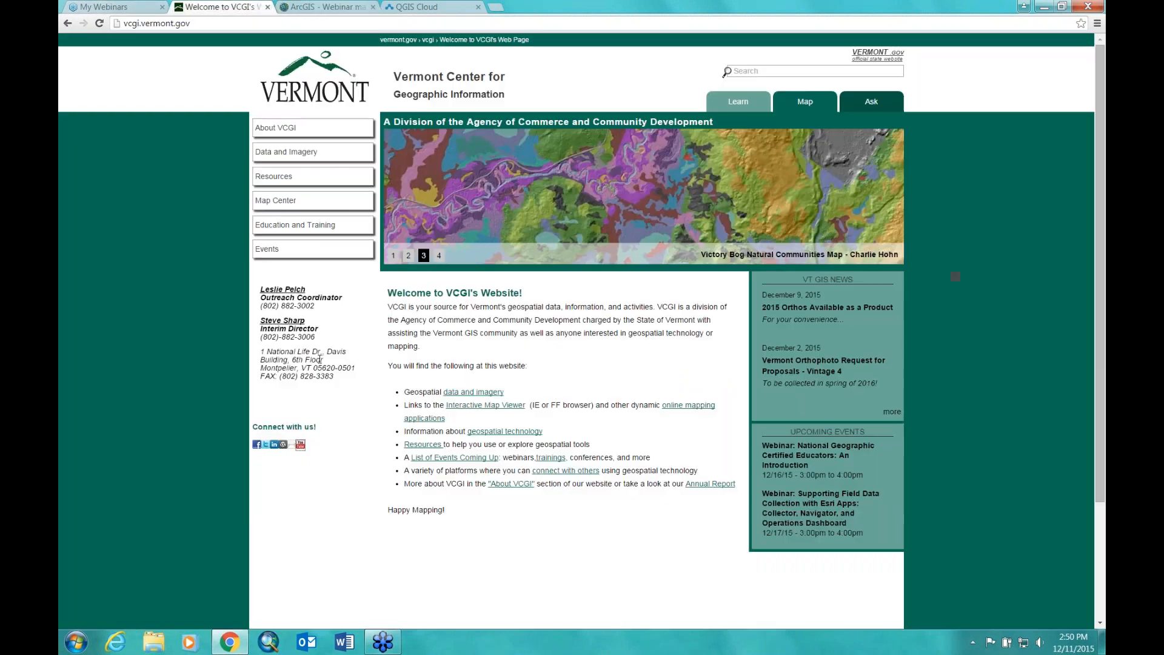
Step: Go to VCGI's Web Services page via GIS Data and Imagery and scroll to Imagery Services
click(269, 155)
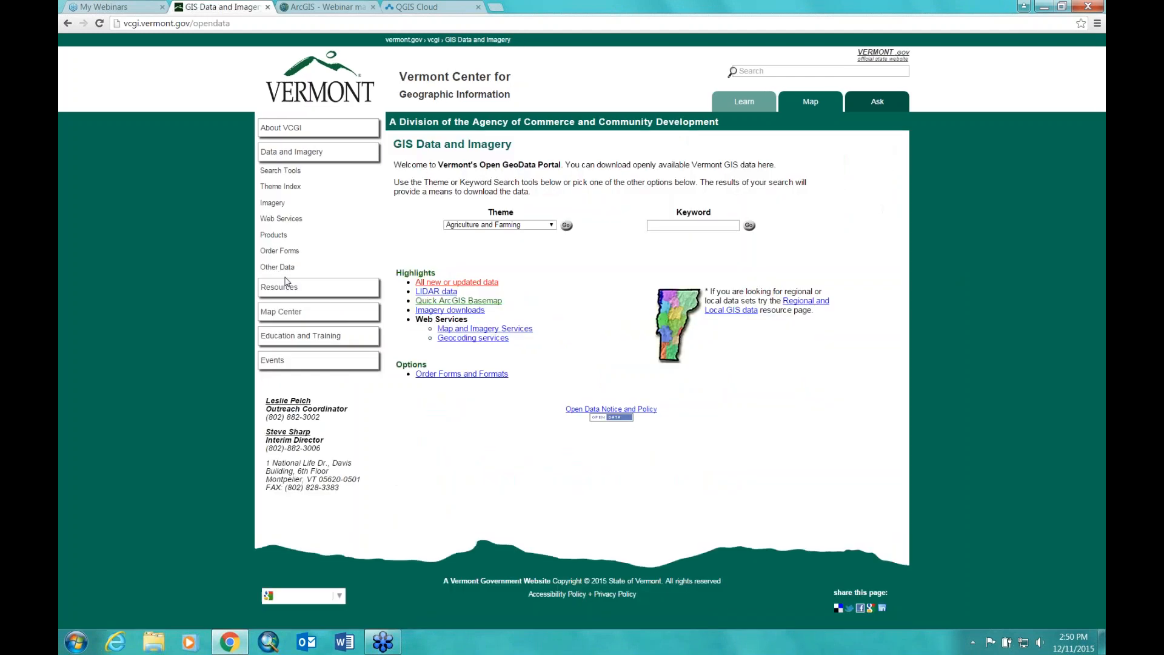
click(270, 220)
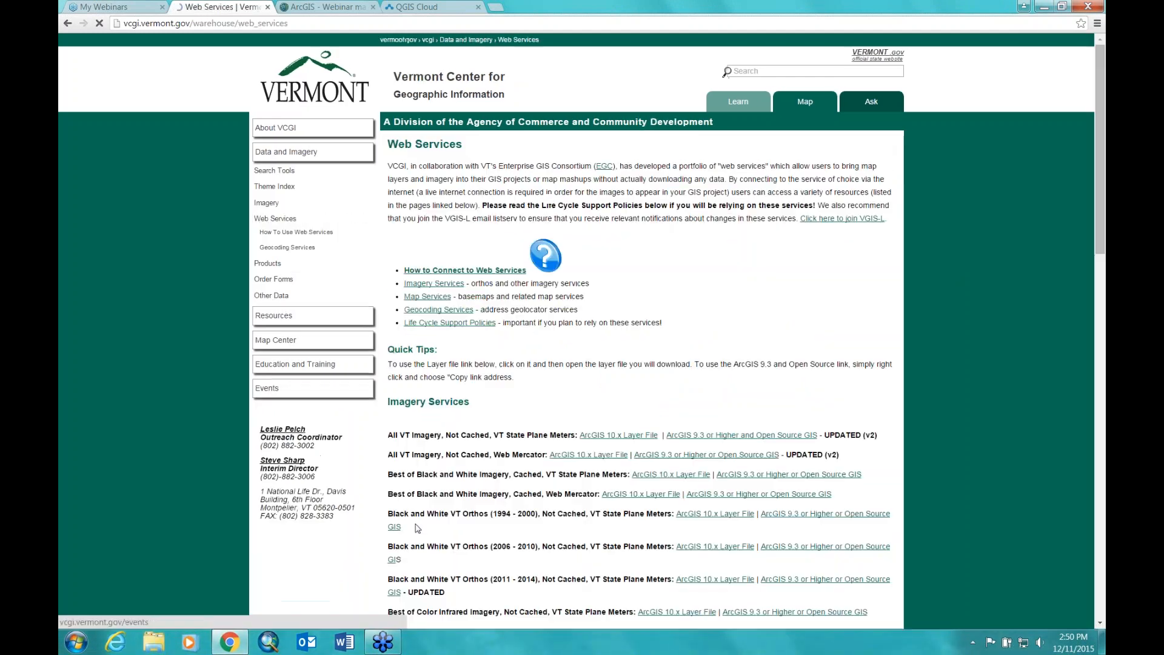
drag(1097, 176, 1079, 216)
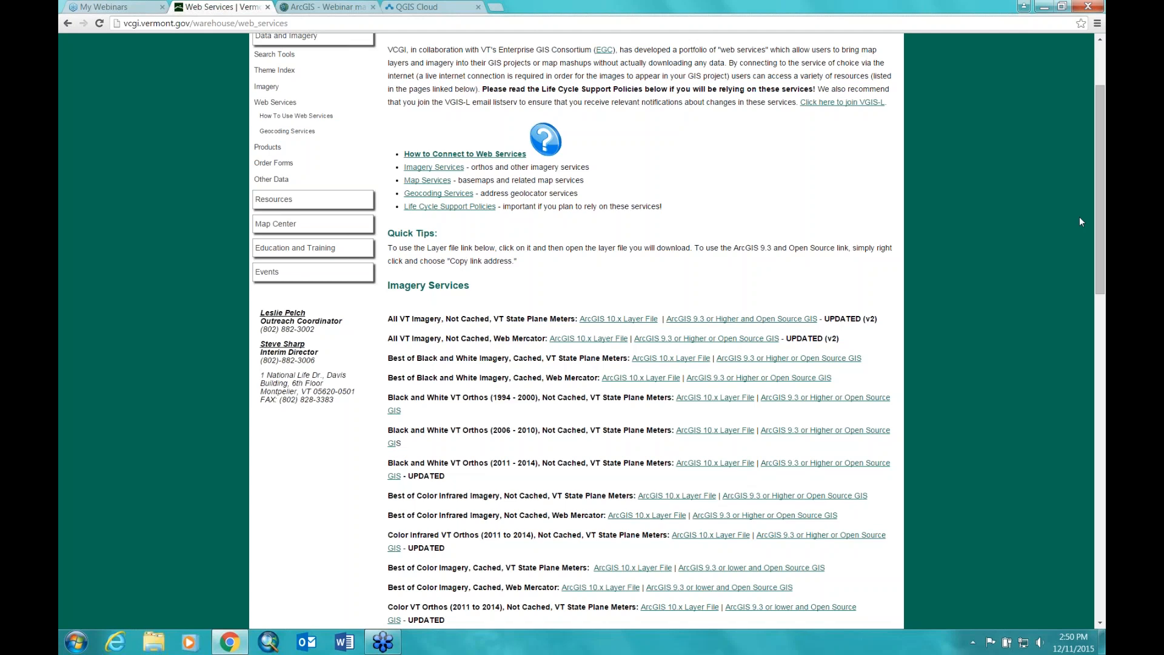
drag(1097, 216, 1102, 242)
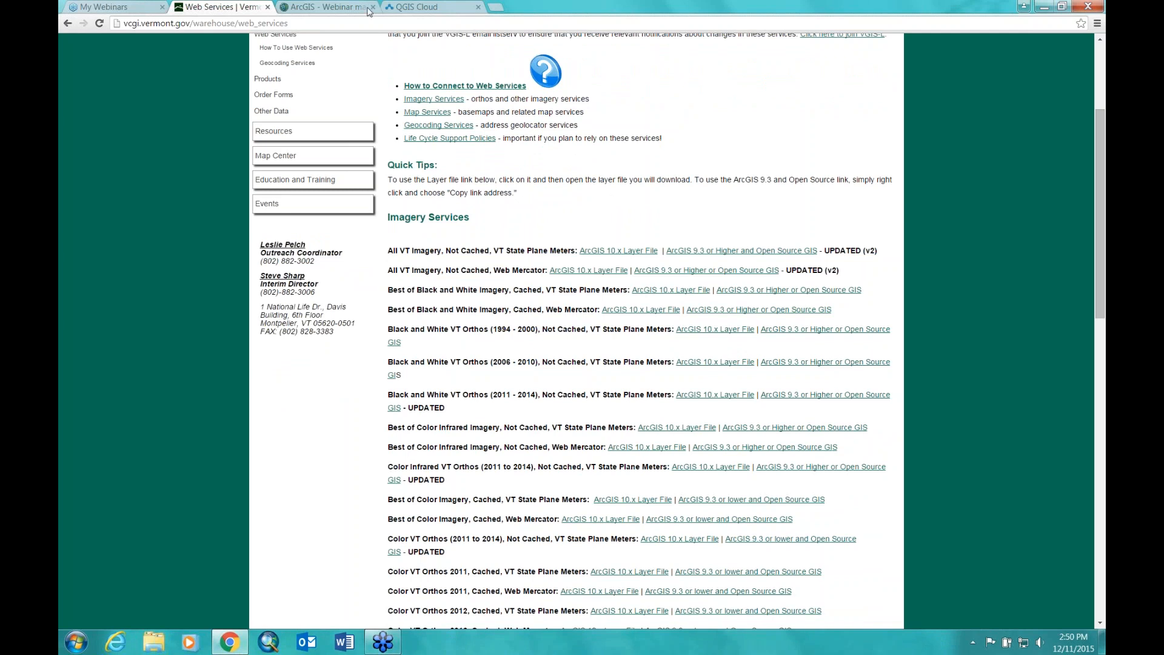
drag(1099, 245, 1097, 257)
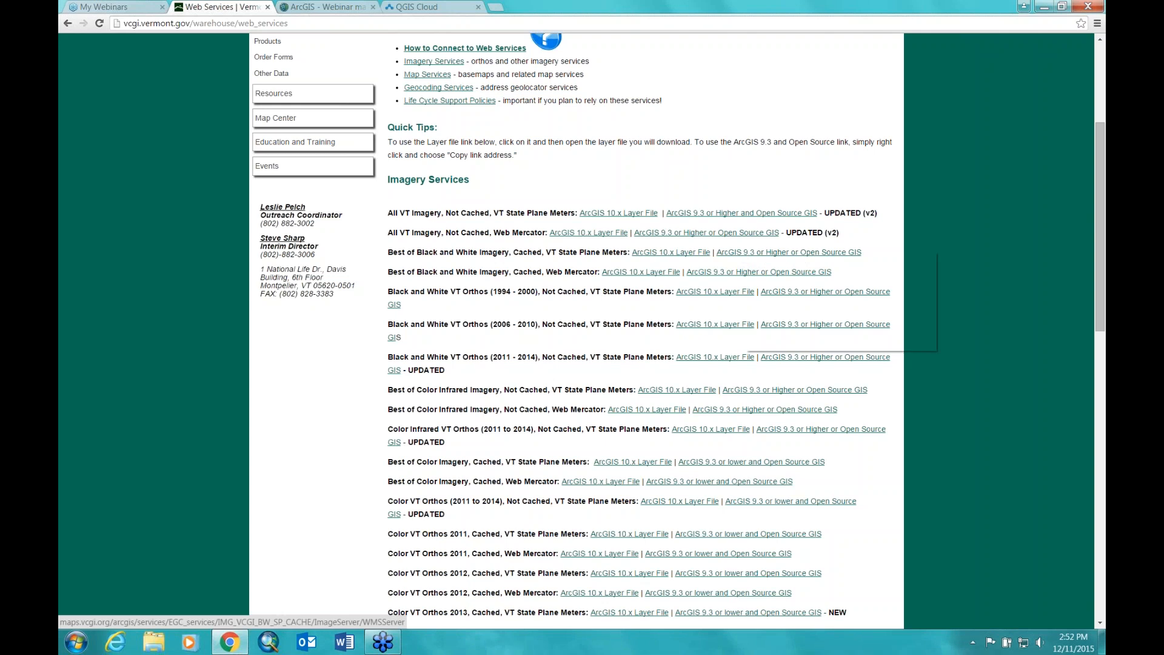
Step: Copy the Best of Black and White Imagery service link and return to the Webinar map
right_click(745, 251)
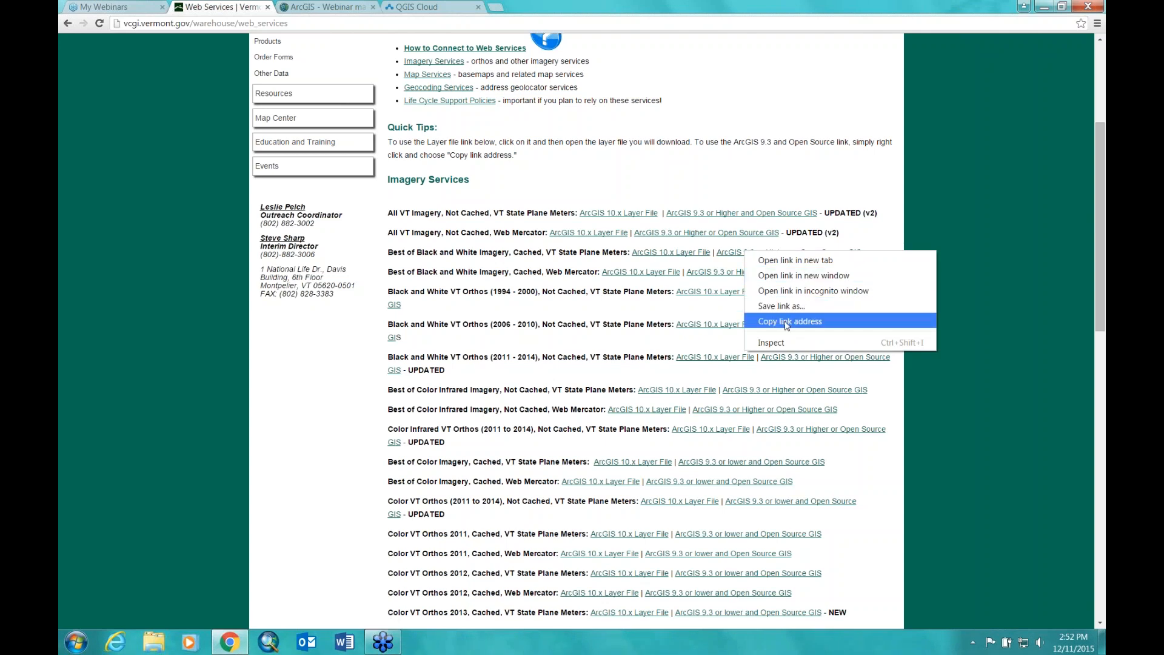
click(787, 325)
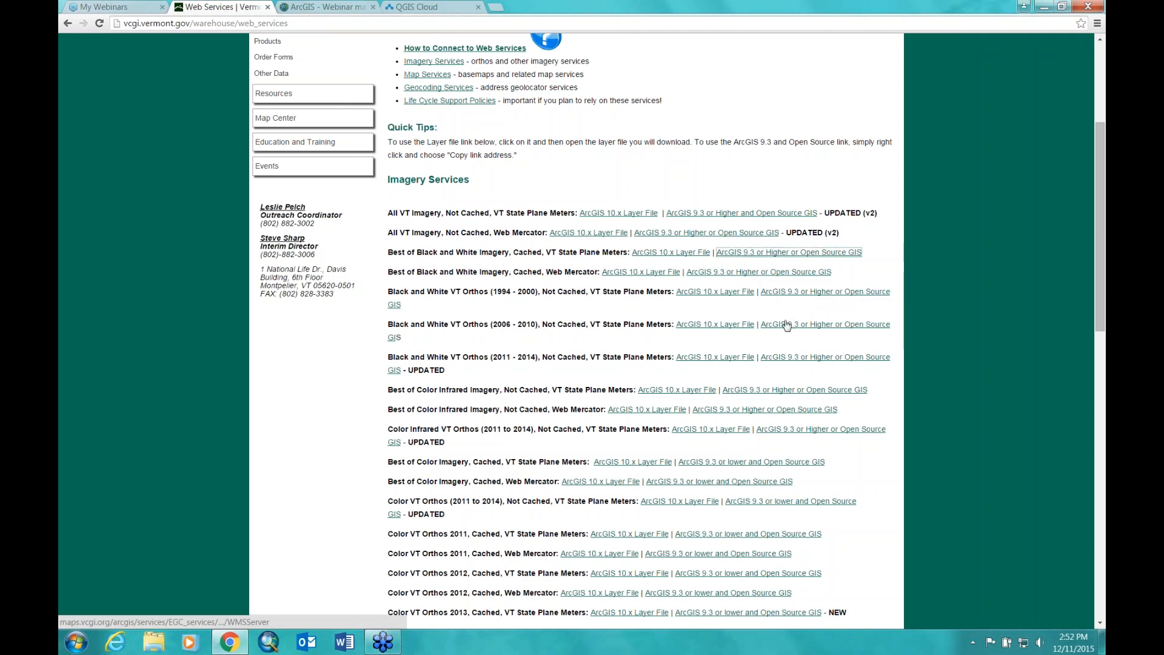
click(323, 8)
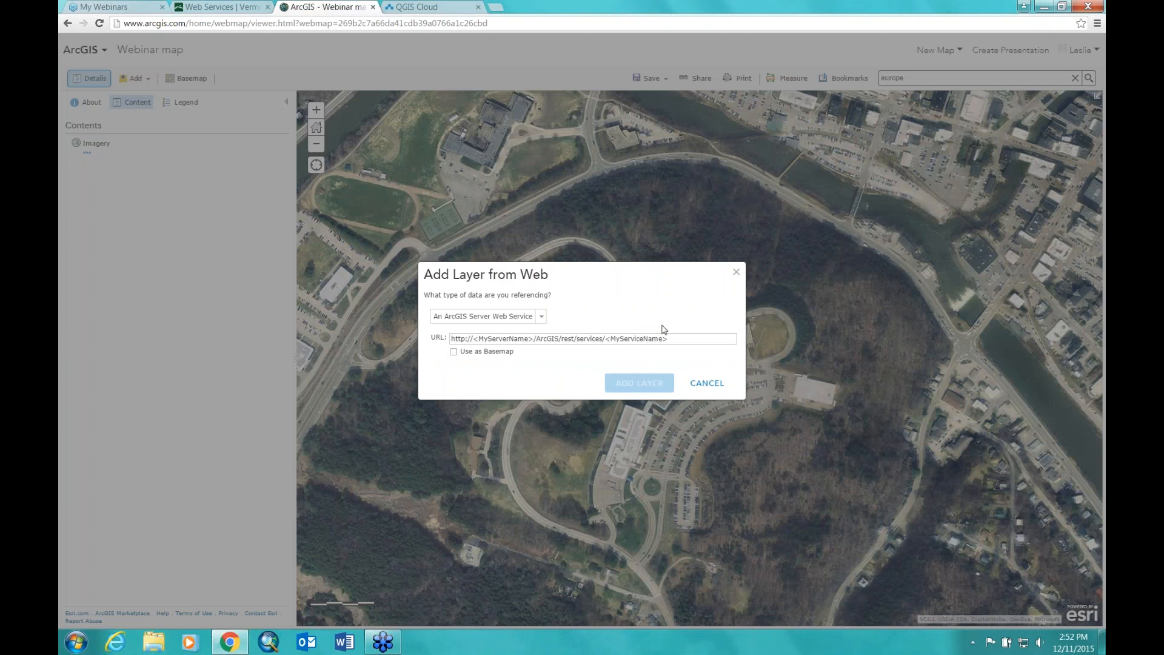
Step: Add the pasted VCGI URL as a WMS OGC Web Service layer used as basemap
click(542, 317)
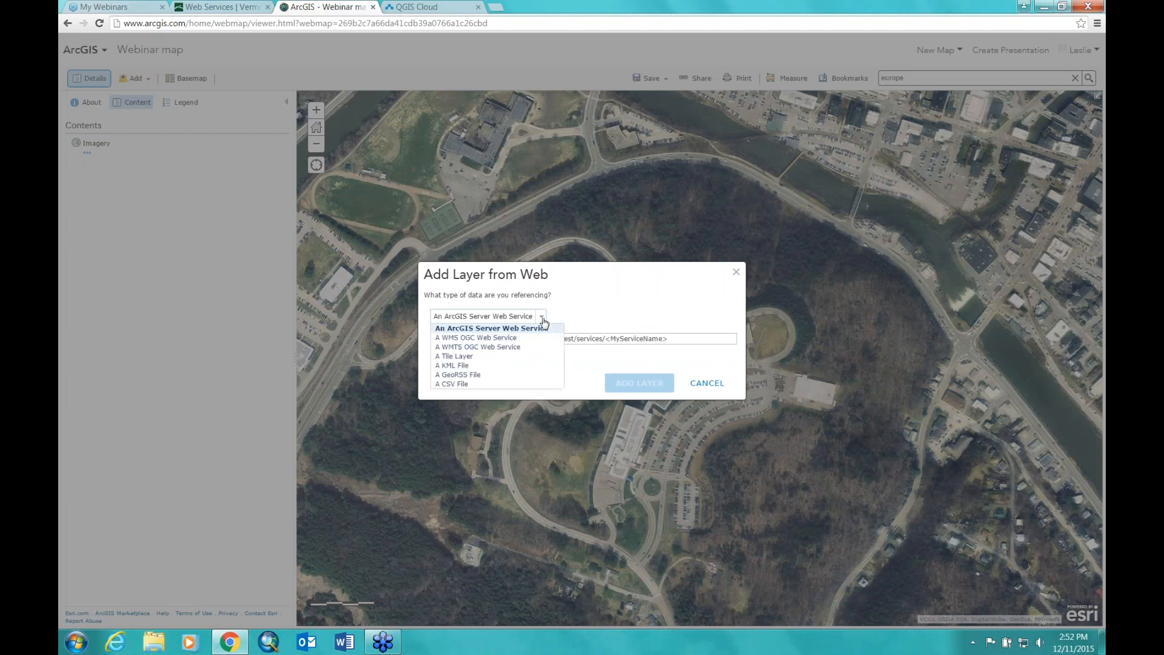
click(499, 338)
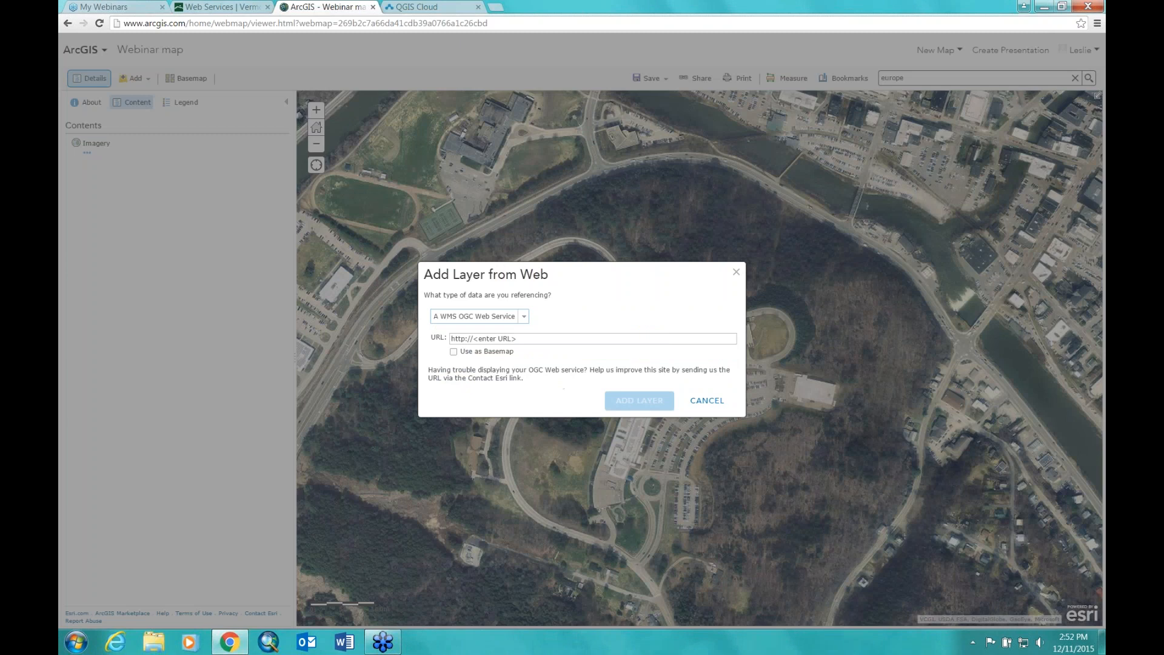
click(554, 338)
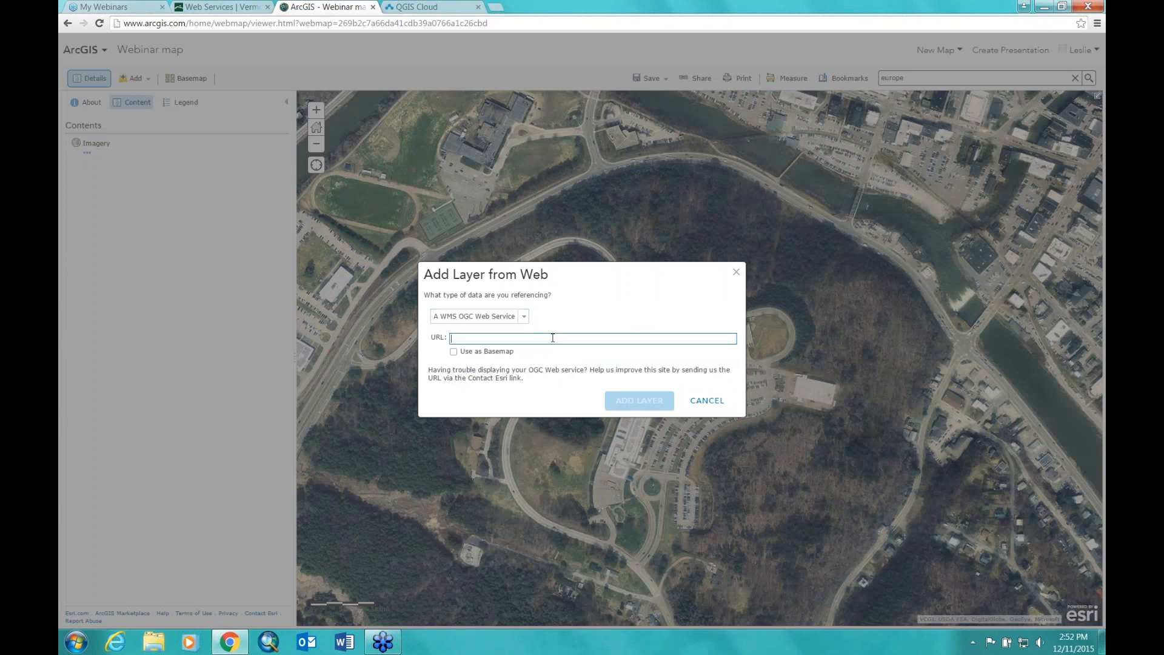
right_click(517, 338)
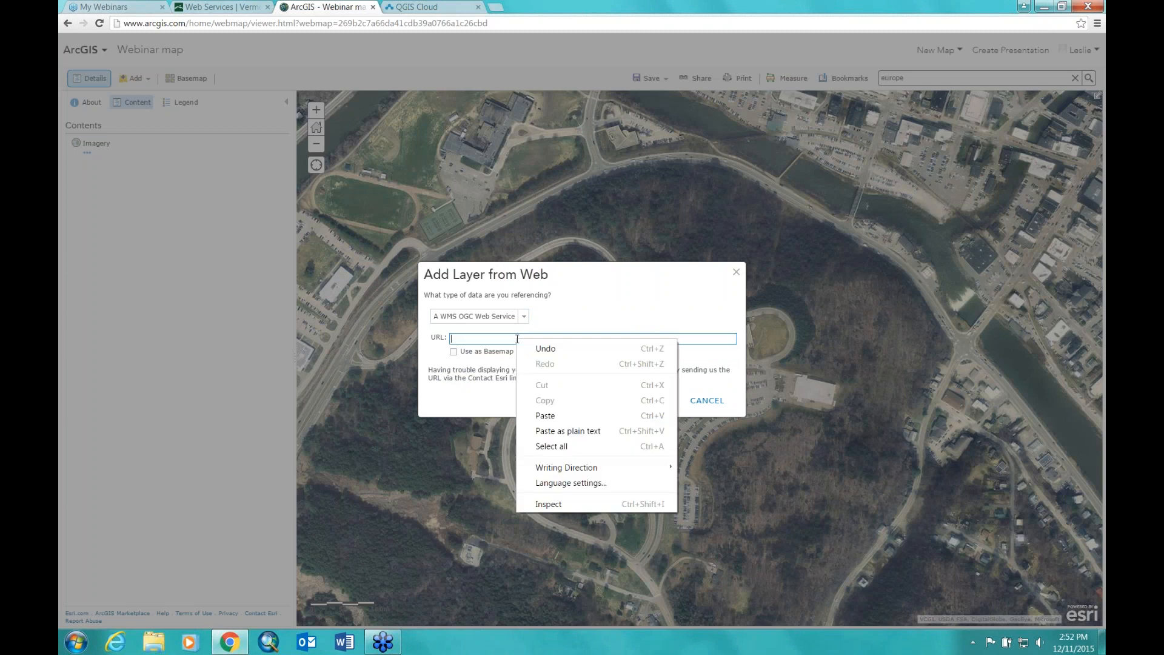
click(545, 416)
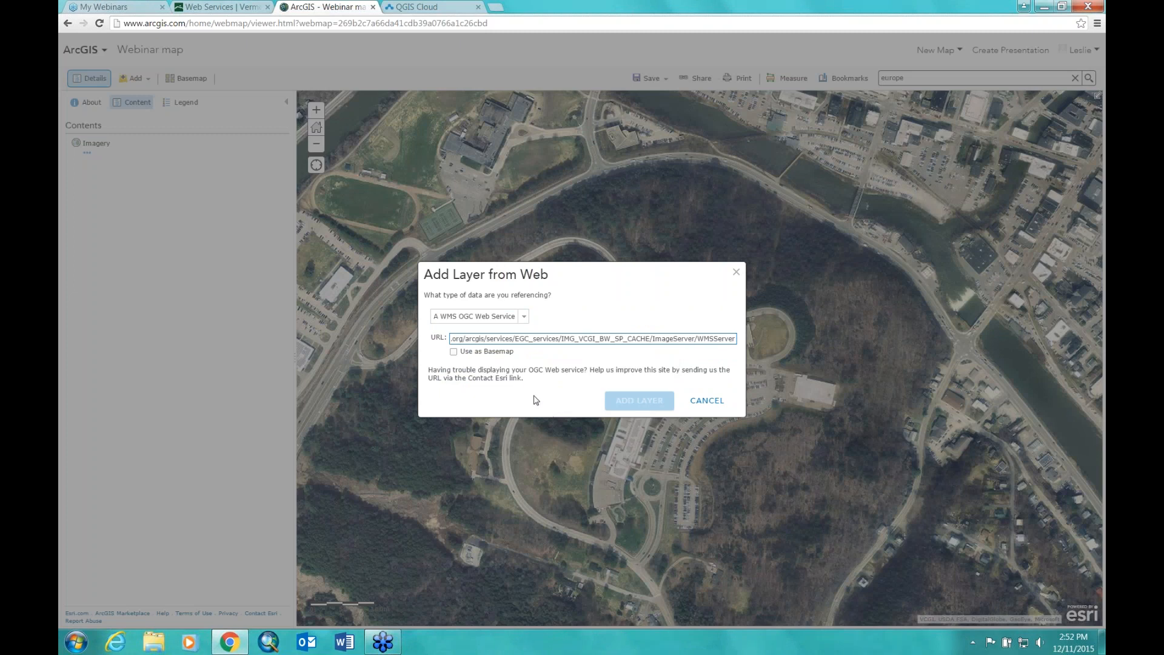
click(453, 353)
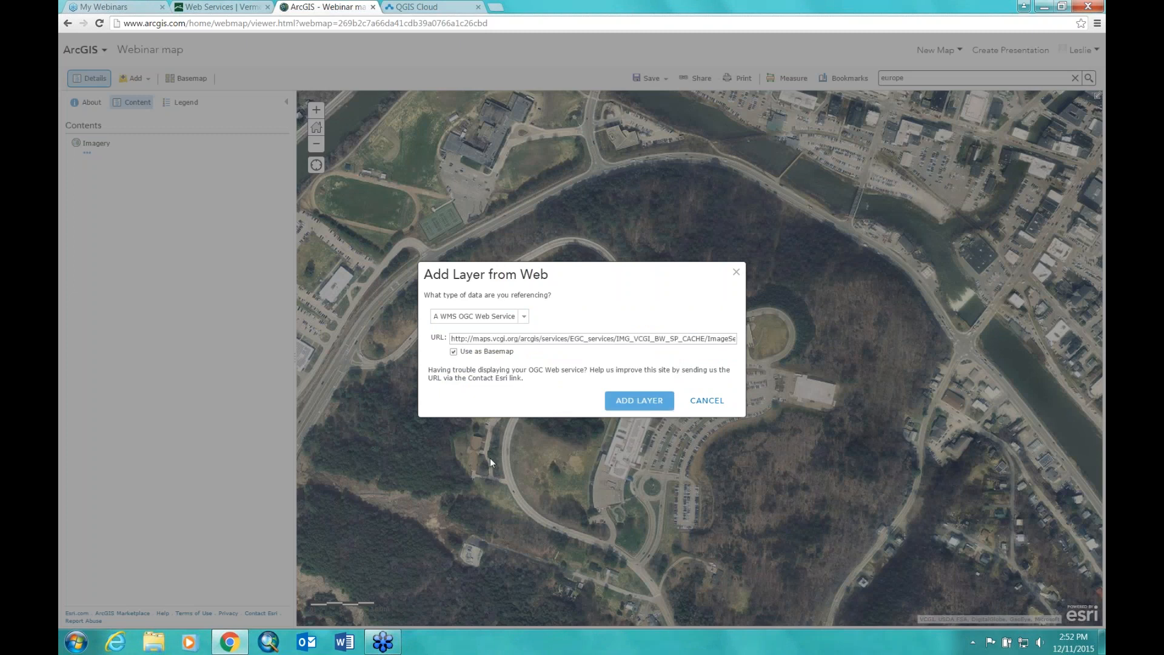
click(619, 402)
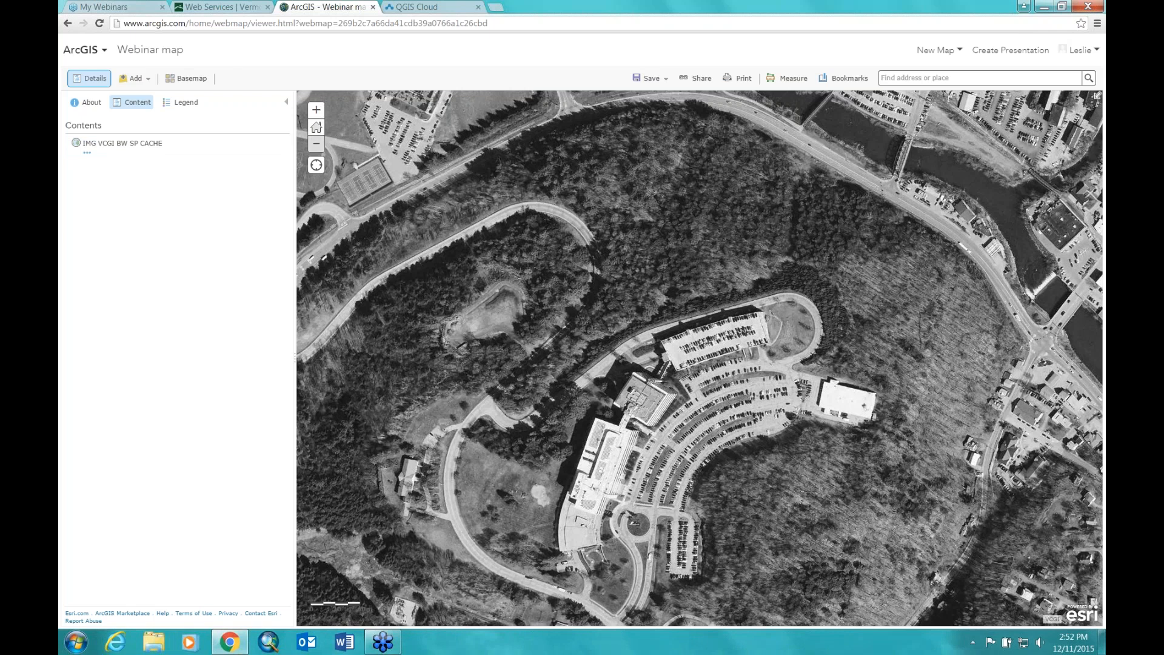
Step: Zoom out from the building close-up to the statewide black-and-white imagery and recenter it
click(316, 143)
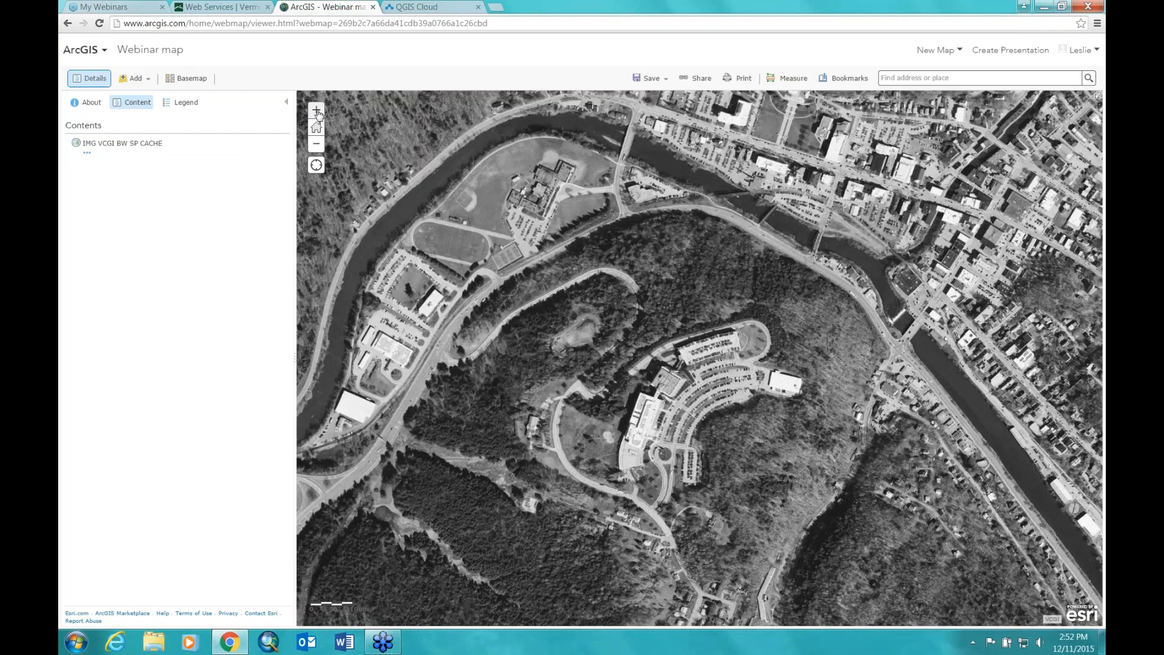
double_click(316, 112)
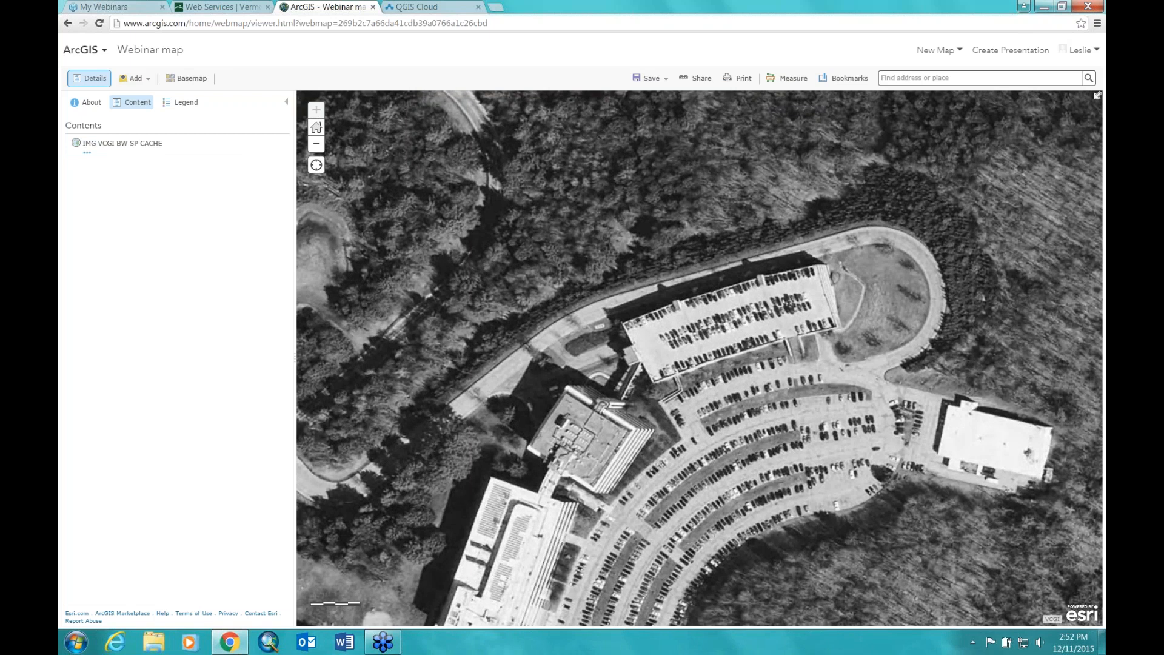
click(315, 145)
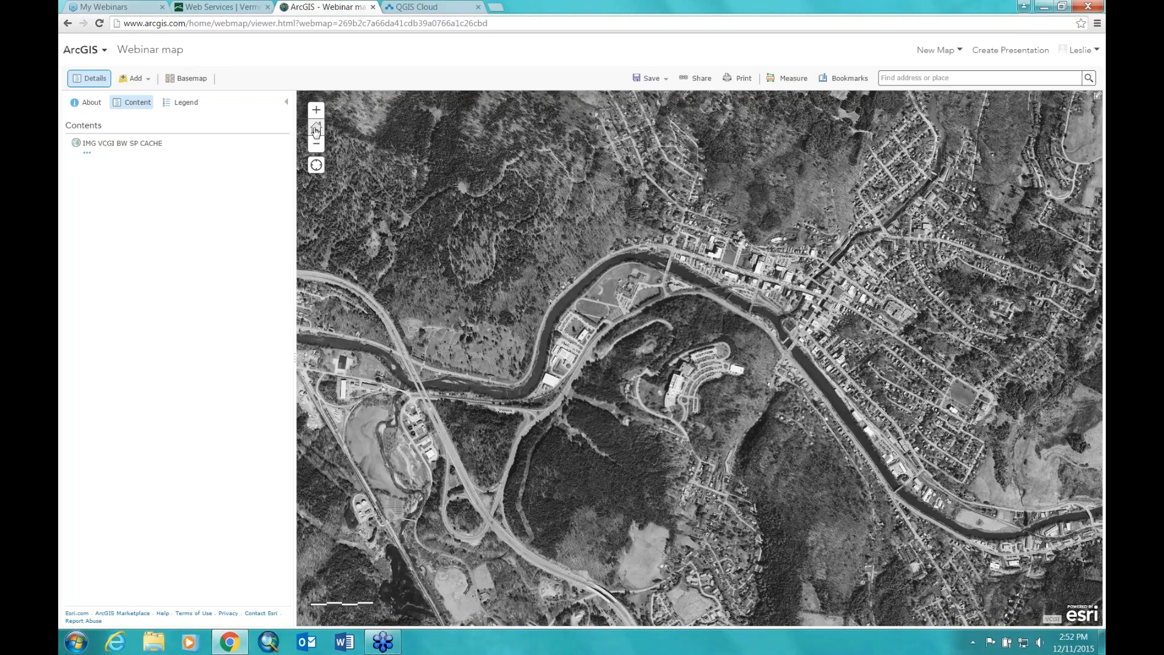
click(316, 128)
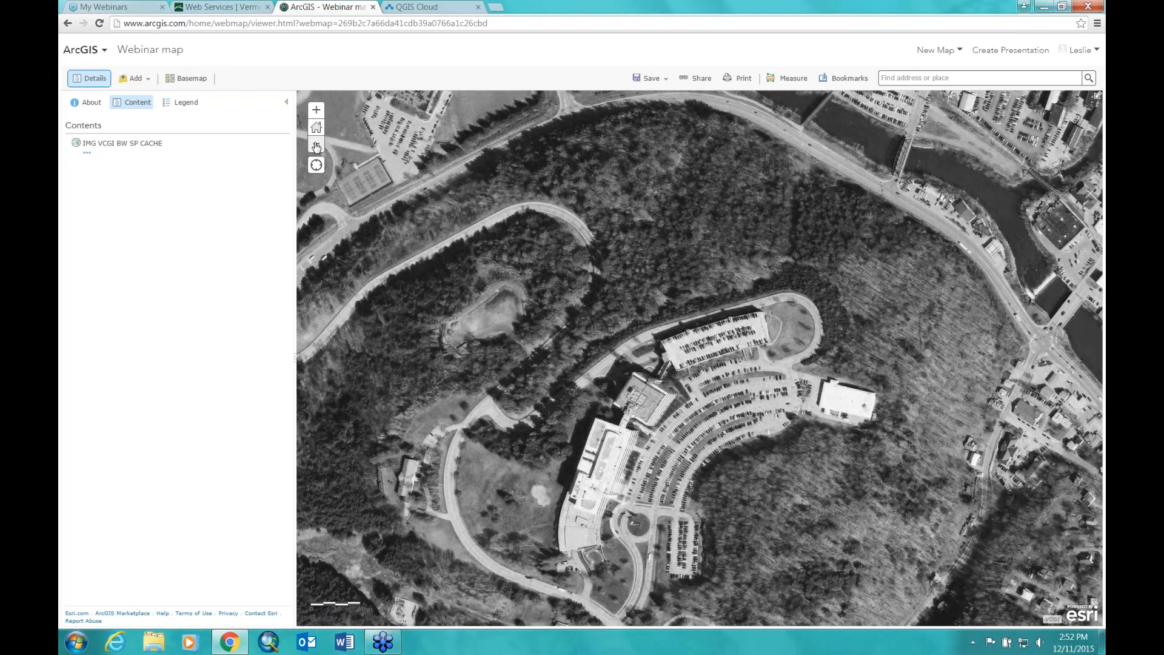
click(316, 145)
click(316, 146)
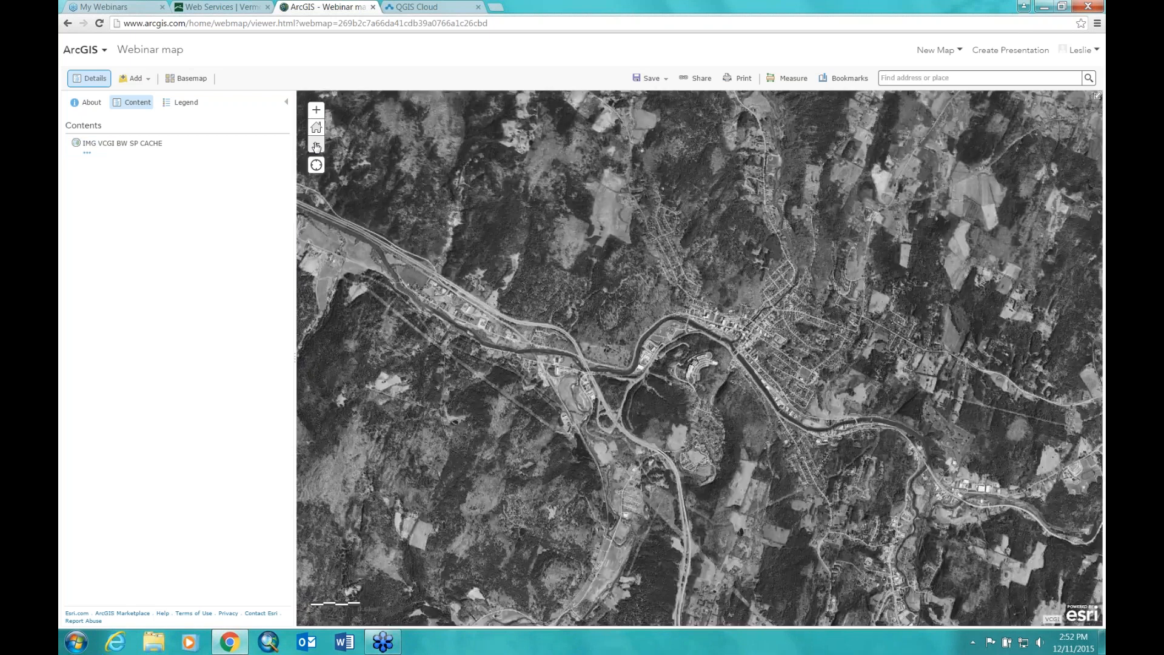
click(316, 147)
click(316, 146)
click(316, 146)
click(316, 146)
click(316, 146)
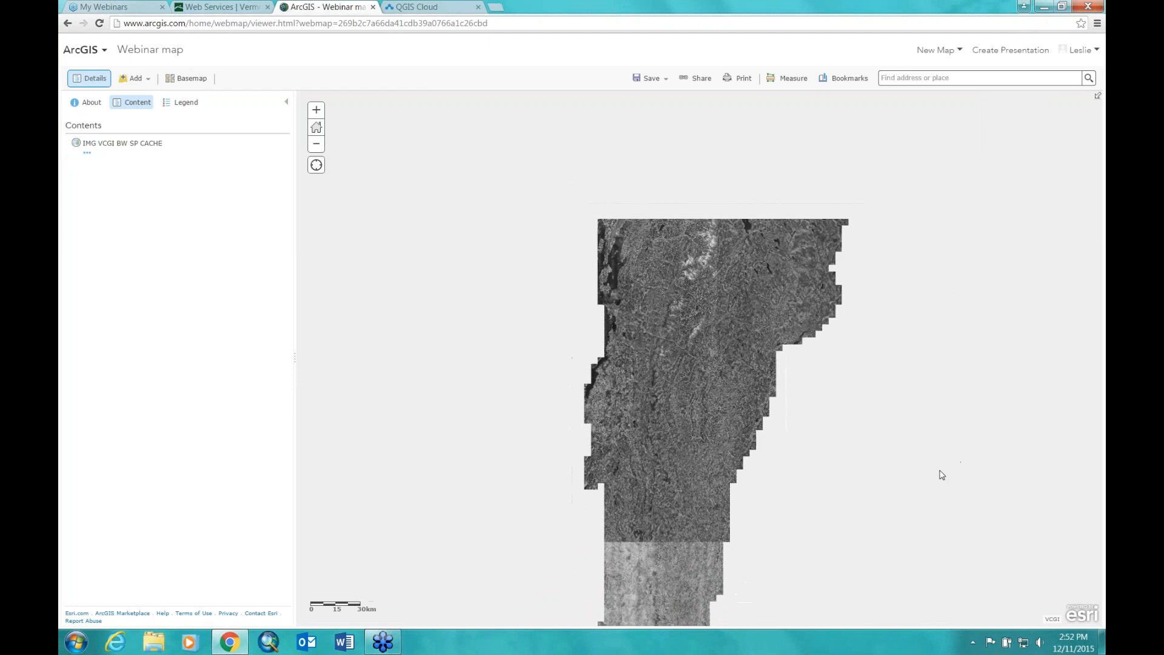
drag(845, 397, 813, 317)
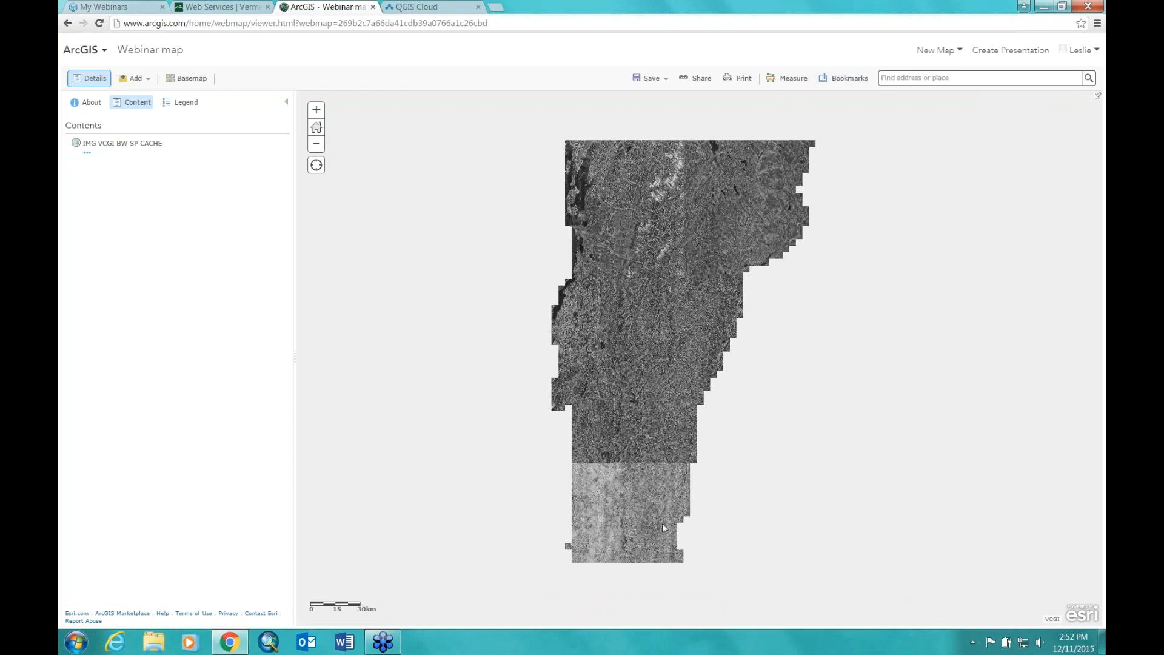
click(316, 110)
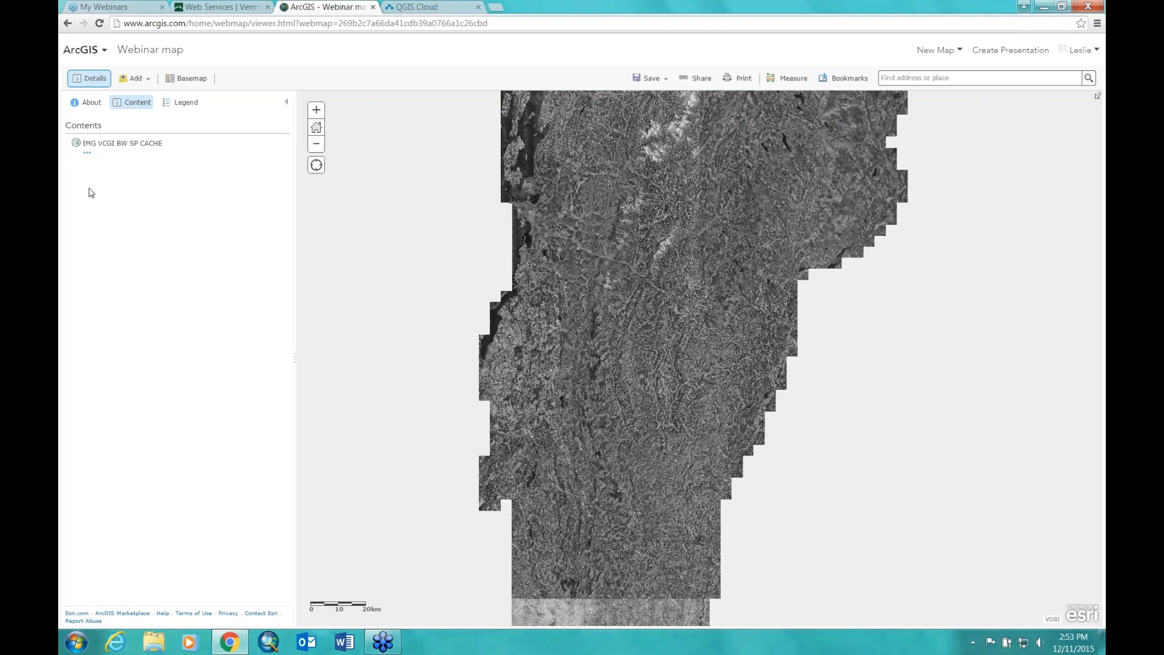
Step: Glance at the imagery layer's options and the Basemap gallery, closing both unchanged
click(87, 153)
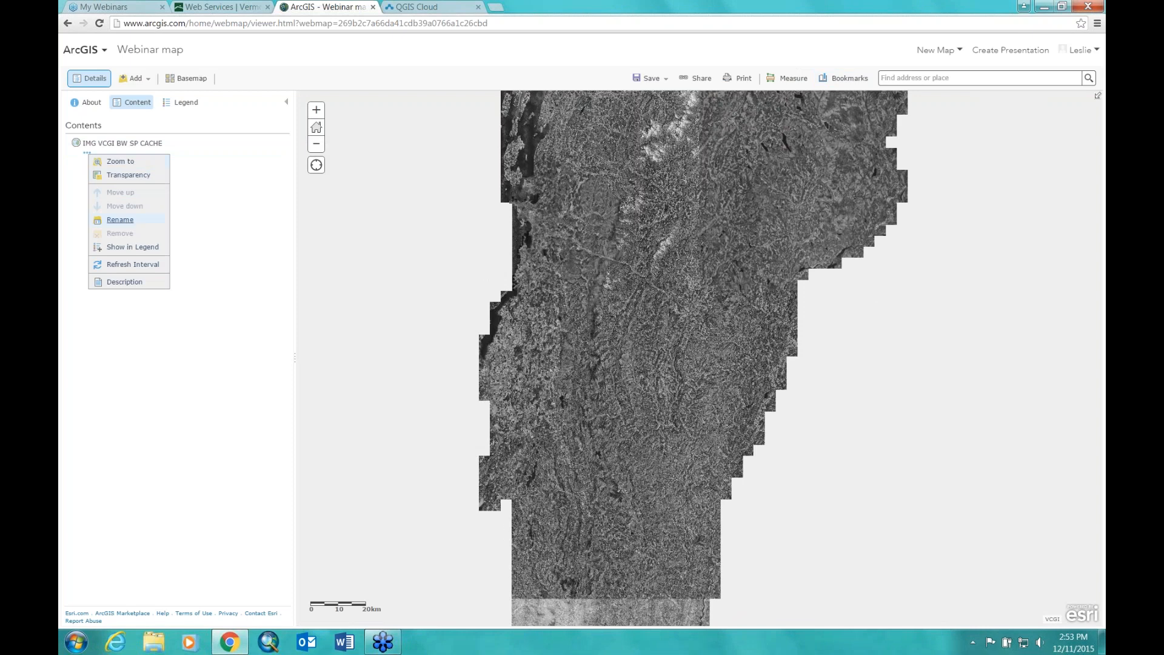
click(193, 223)
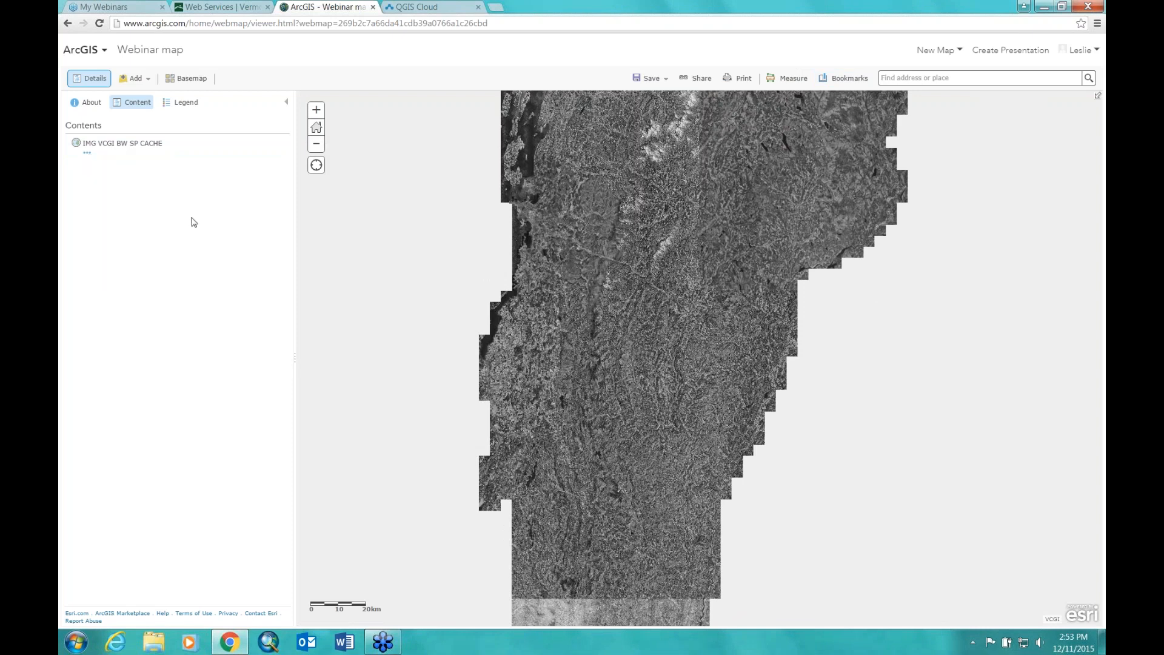
click(199, 80)
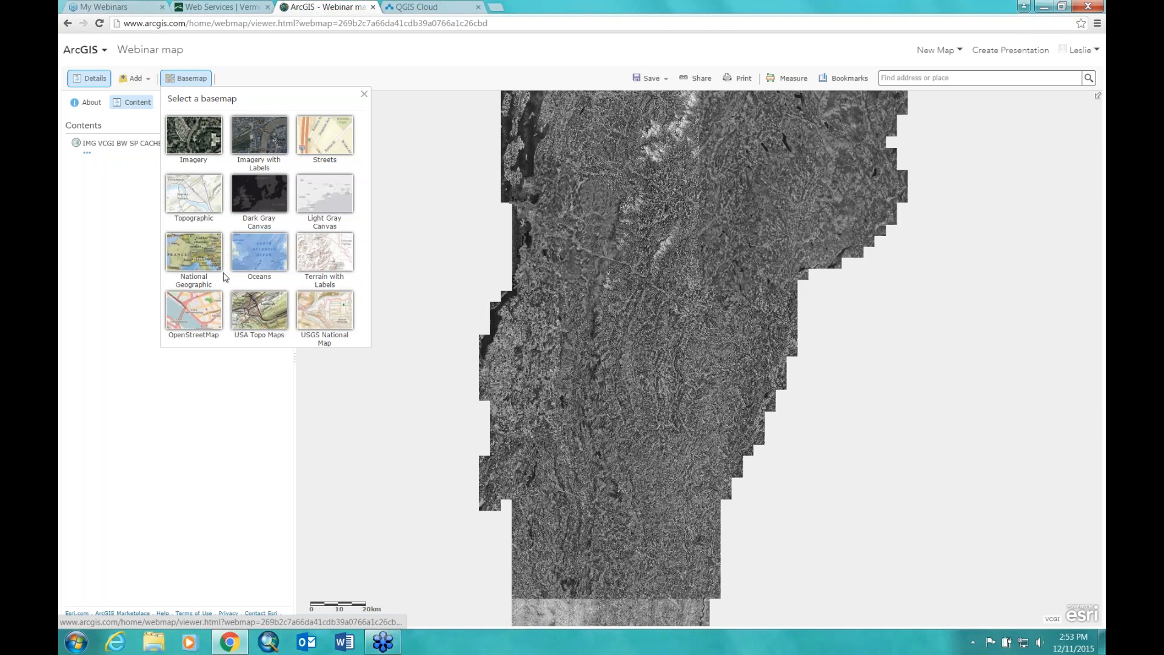
click(189, 312)
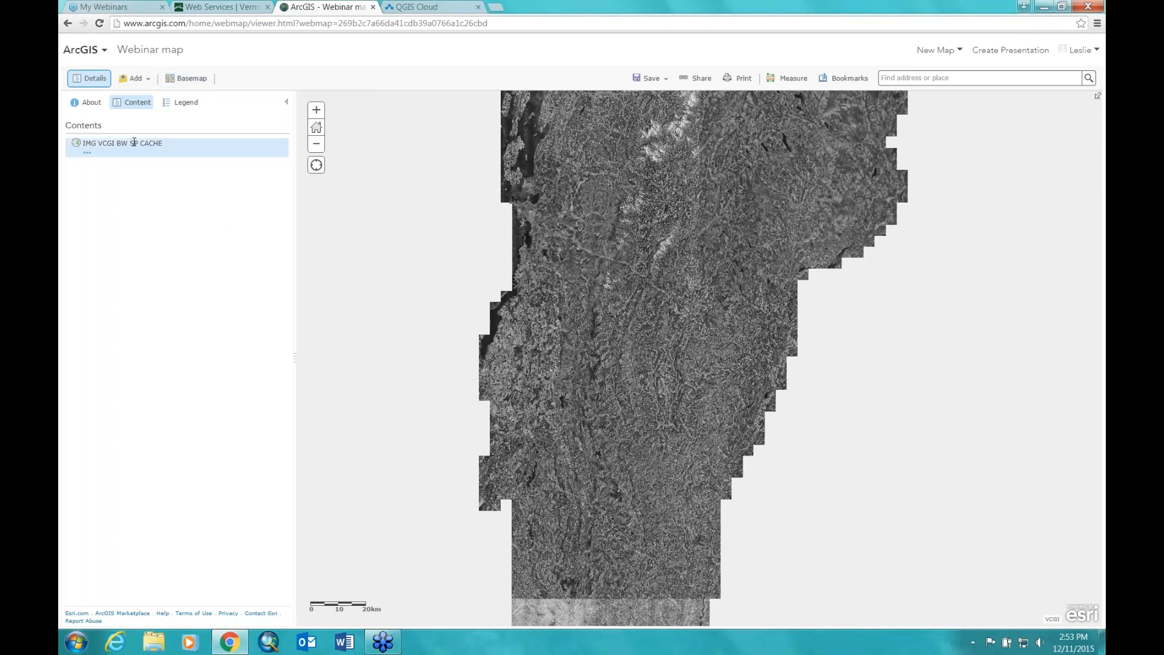
click(86, 154)
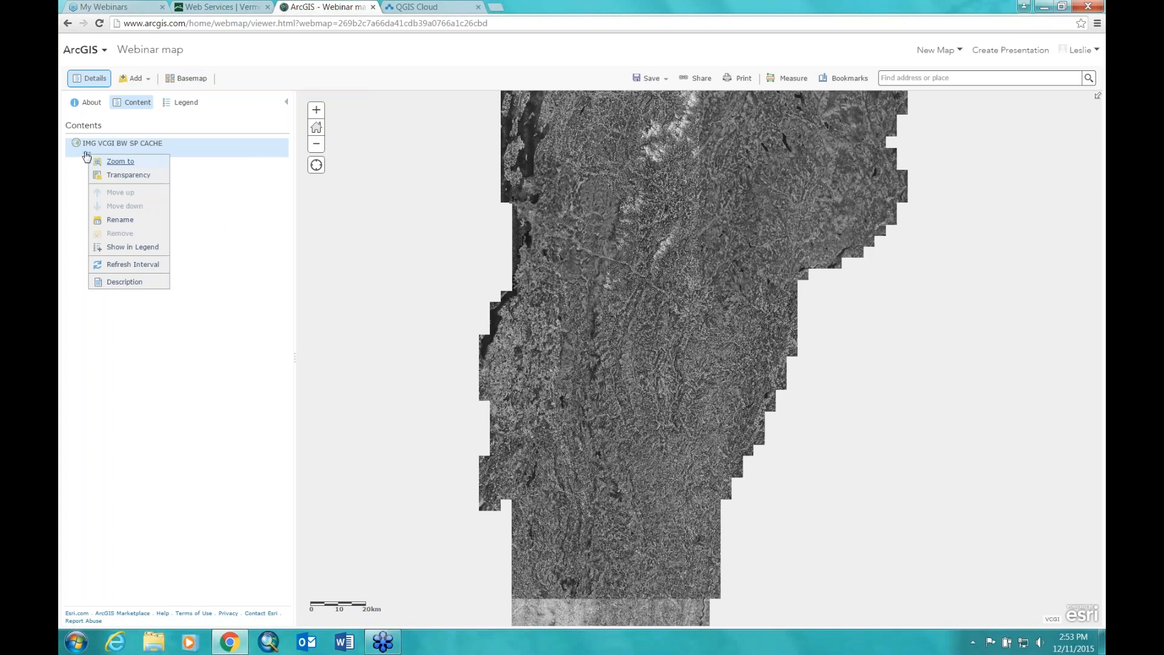
click(216, 178)
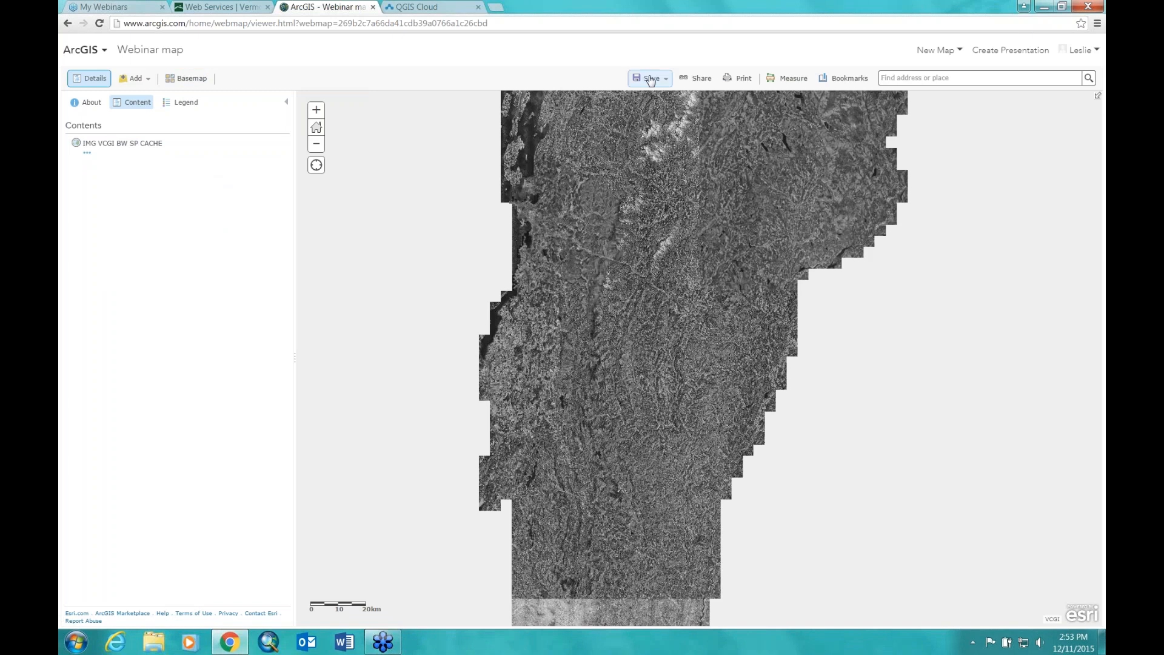
Step: Start a new blank map, discarding the webinar map's unsaved changes
click(957, 52)
click(845, 72)
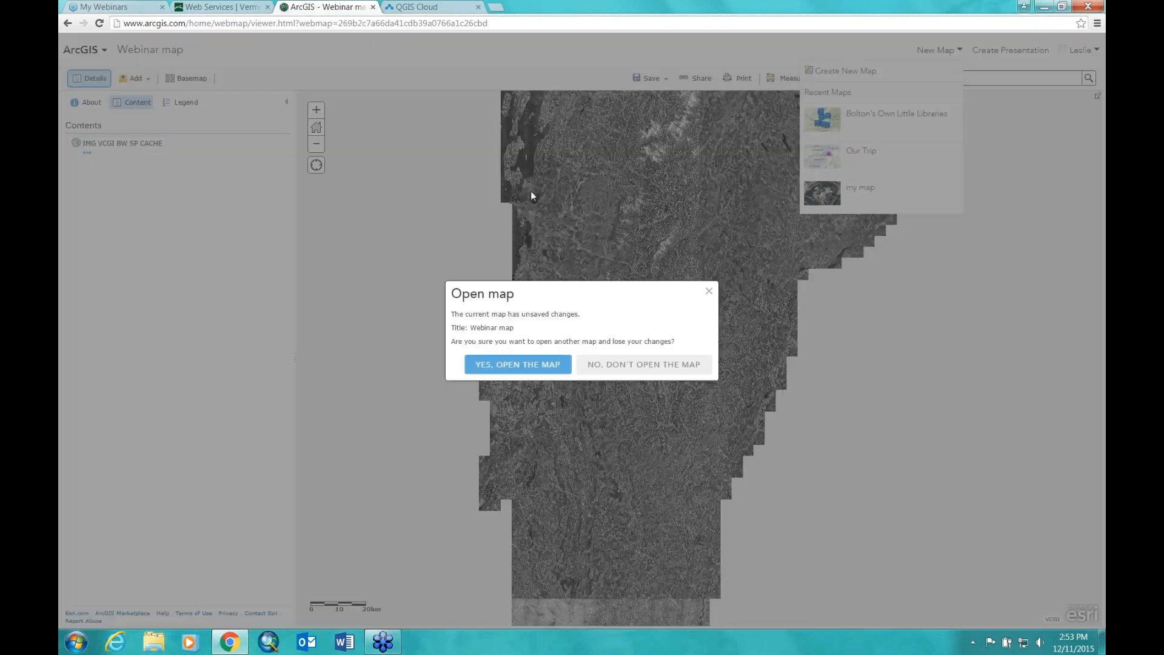
click(502, 365)
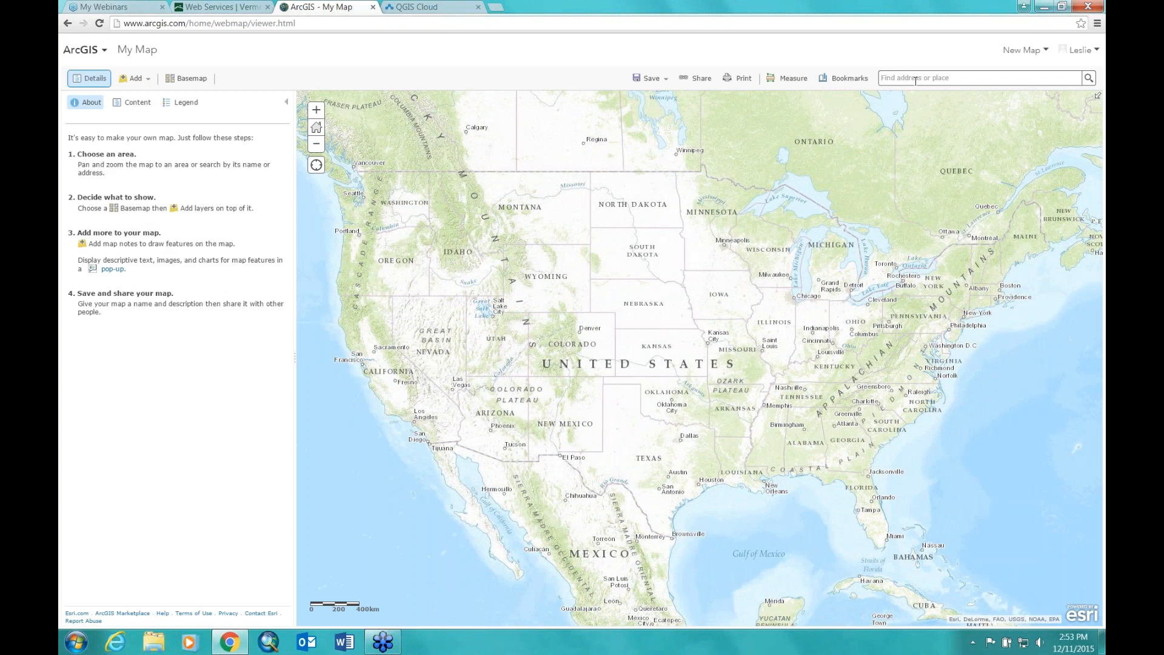
Step: Search for 'europe', then zoom in one level and pan to show Iceland and Scandinavia
text(europe)
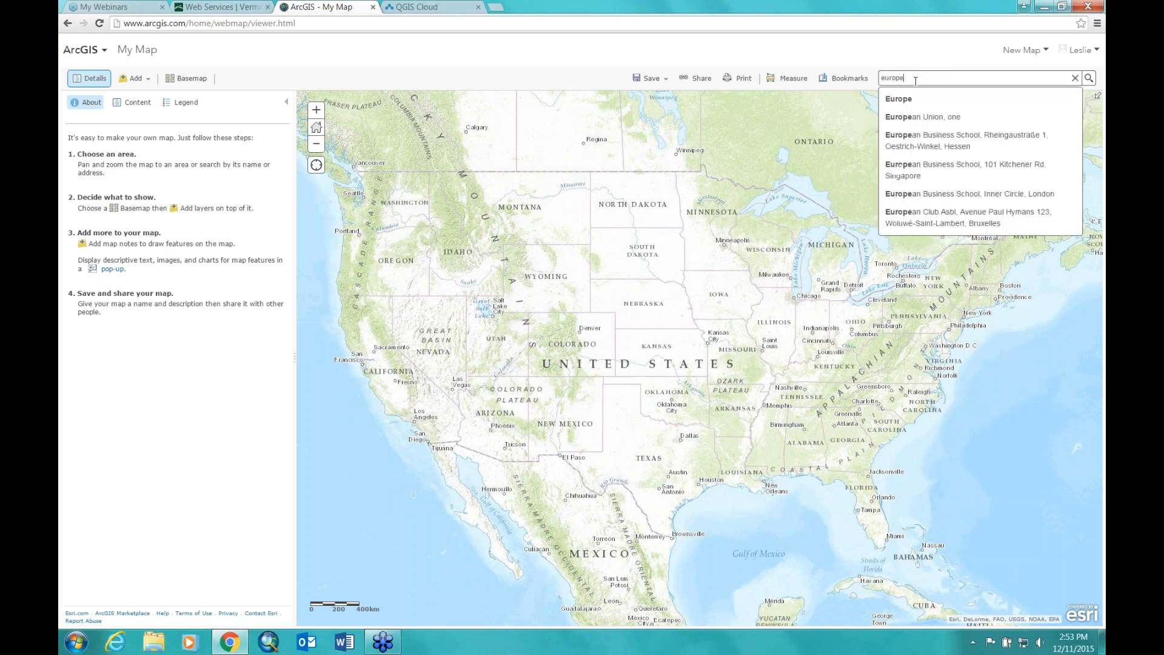
key(Return)
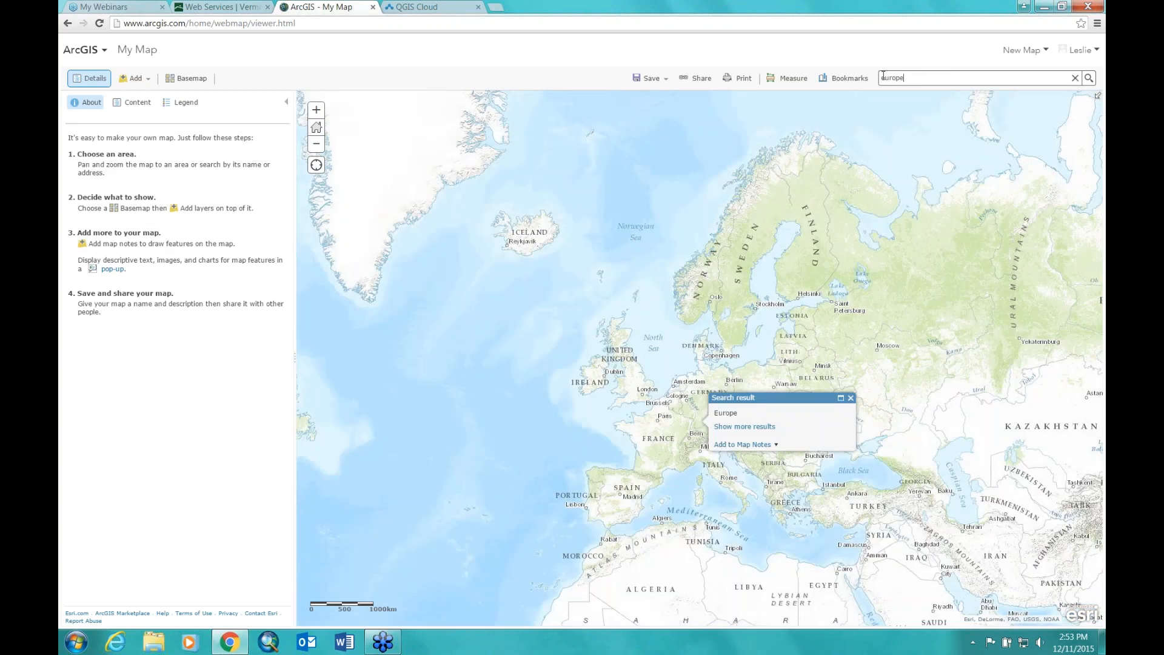
click(850, 398)
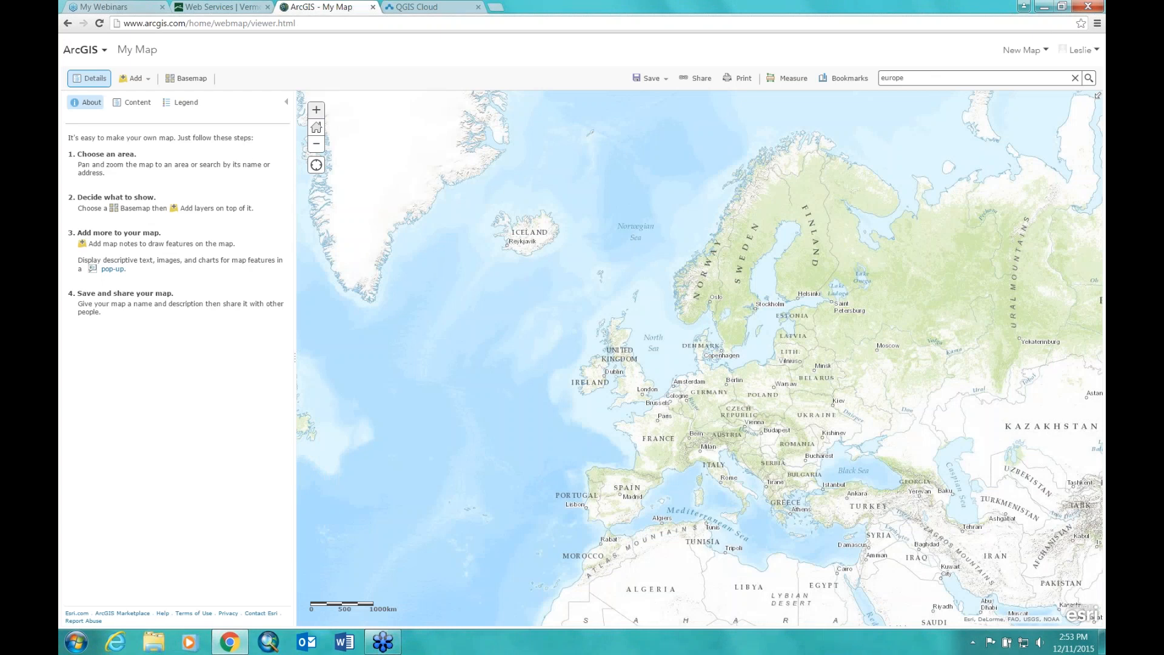
click(315, 114)
drag(429, 205, 489, 280)
Step: Create a Map Notes layer with the default Map Notes template, named 'where we went'
click(133, 78)
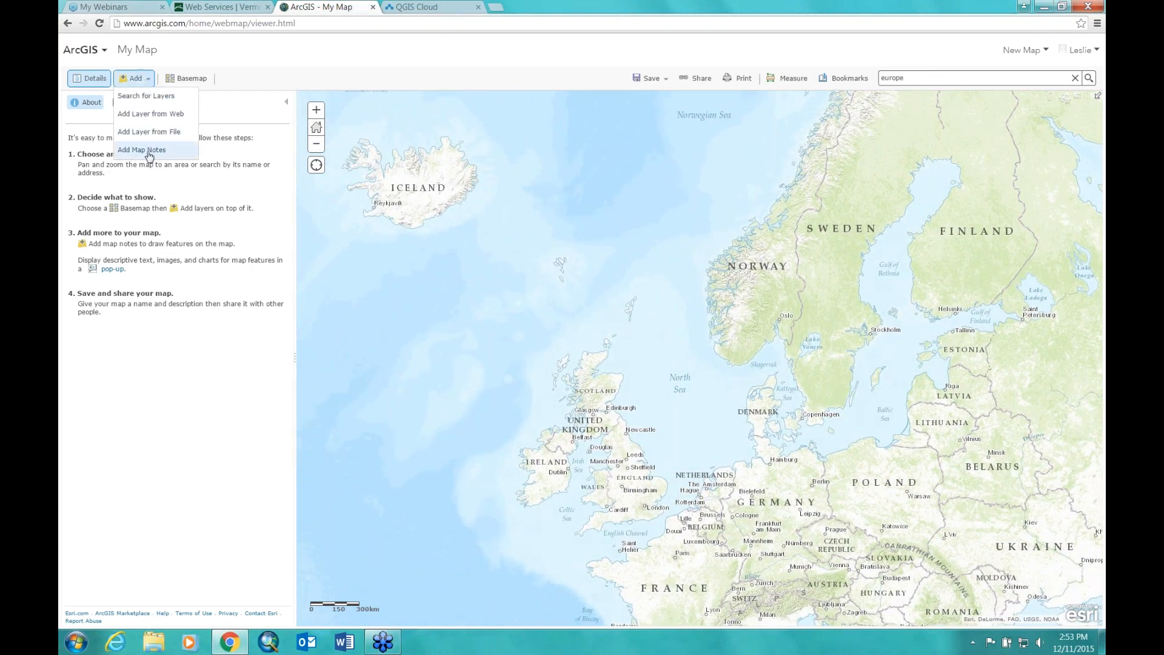
click(427, 327)
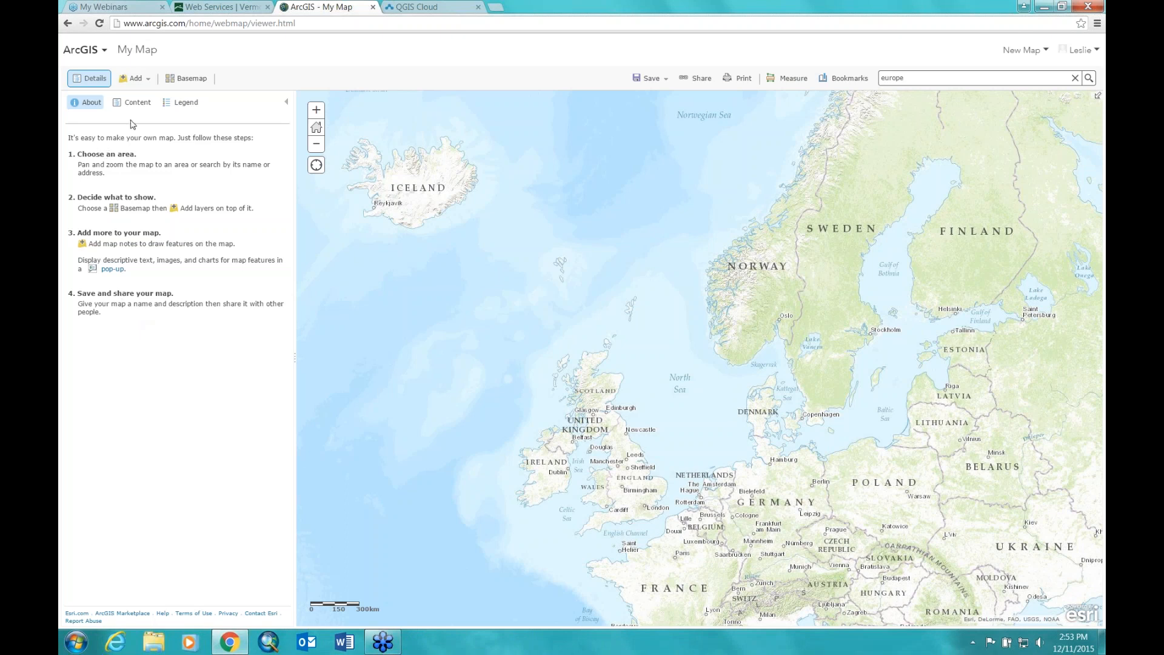
click(149, 83)
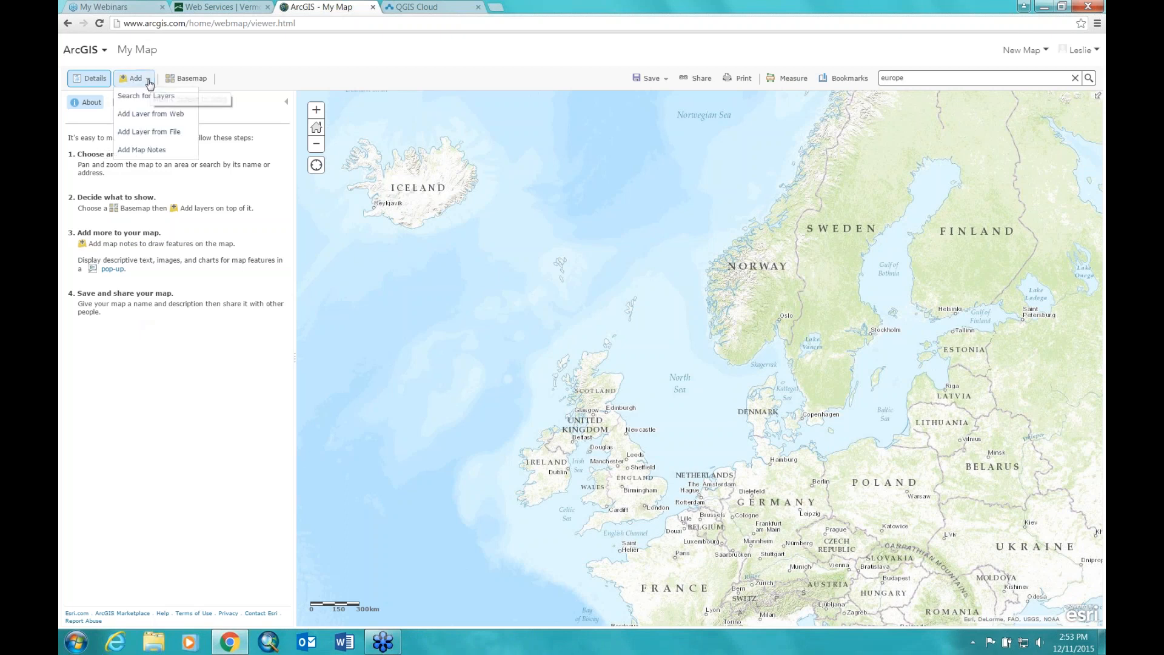
click(141, 150)
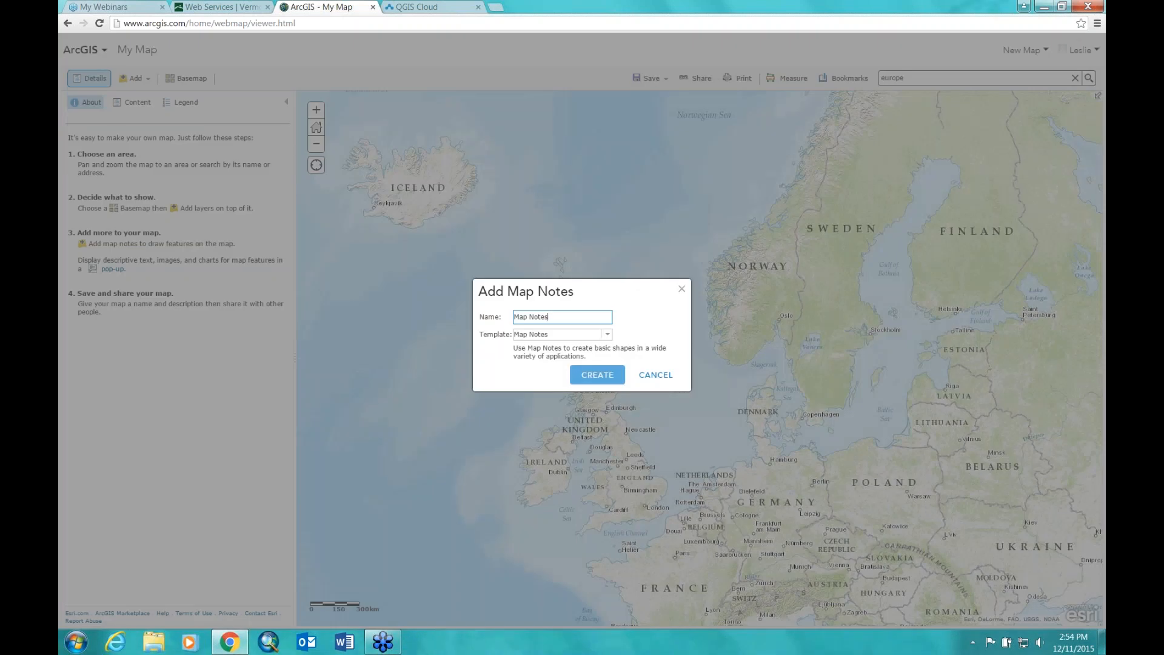
click(607, 334)
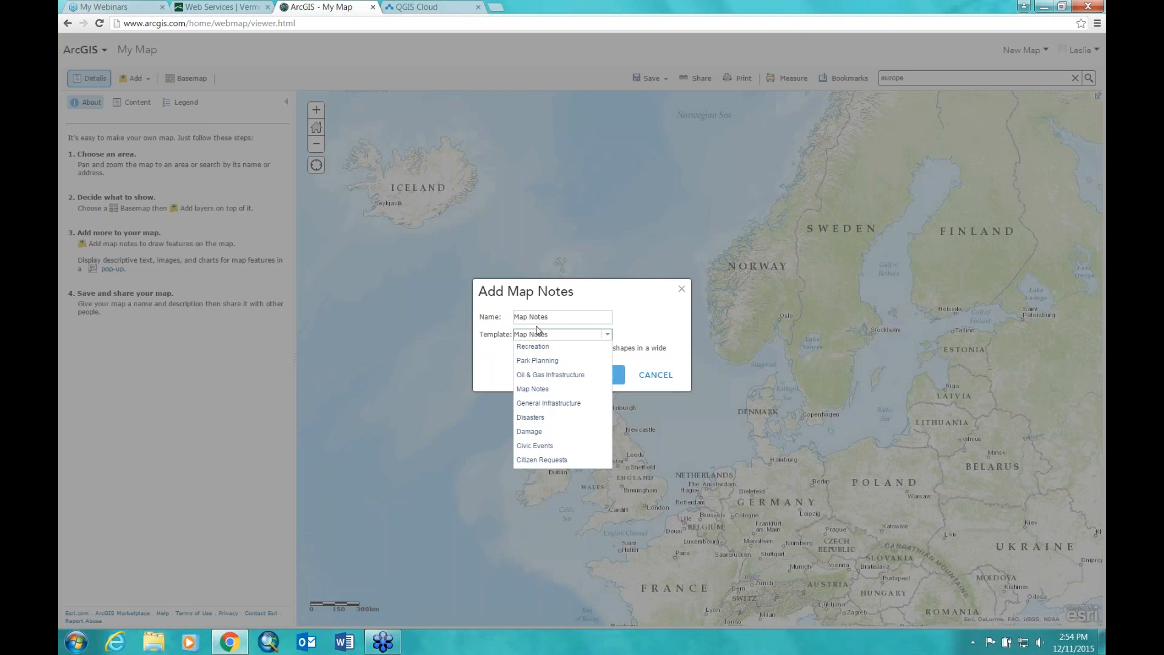
click(553, 317)
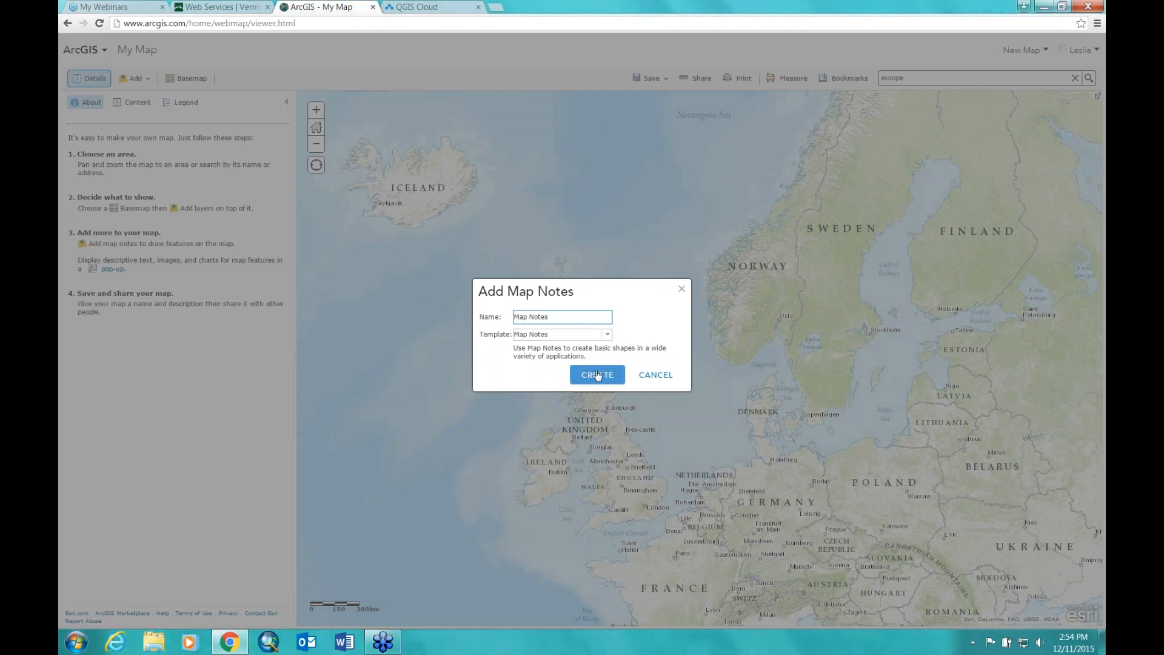
drag(558, 317, 406, 314)
text(where we went)
click(594, 373)
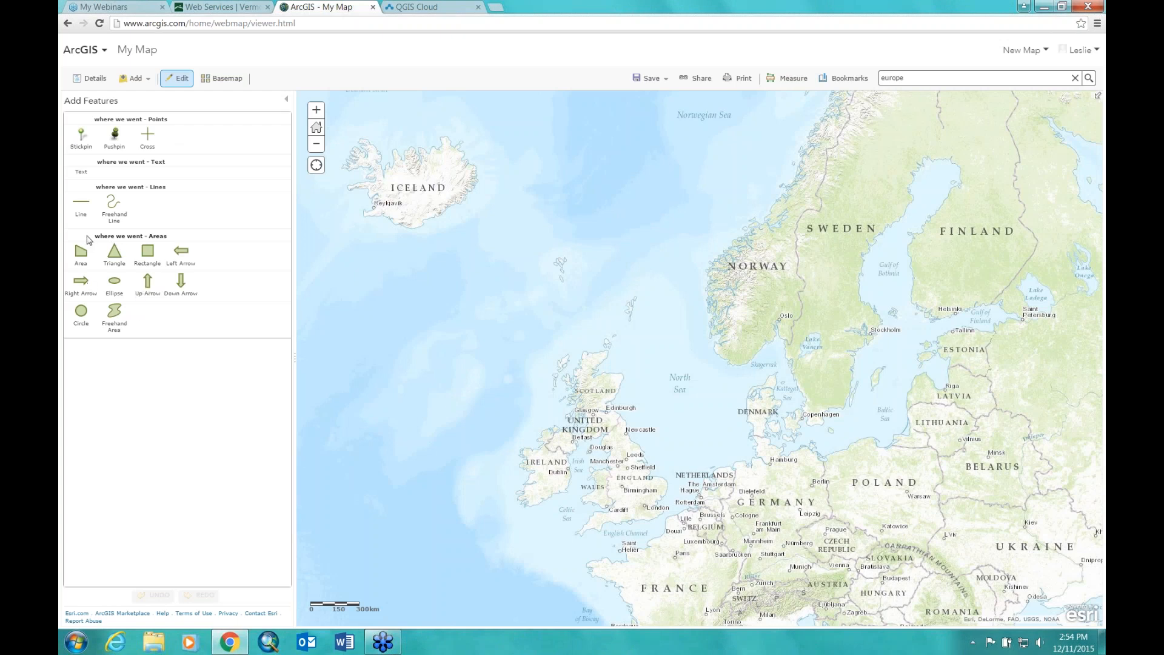
Step: Drop a pushpin on Denmark, retitle it from 'Point' to 'Denmark', and move into its description
click(115, 135)
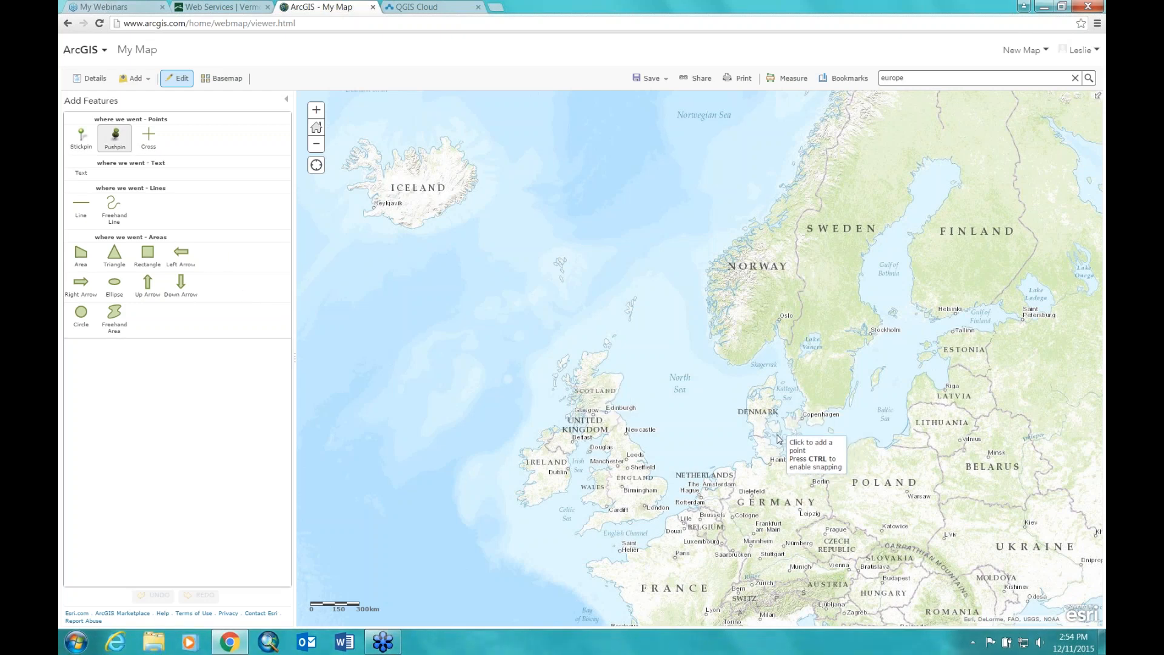
click(780, 437)
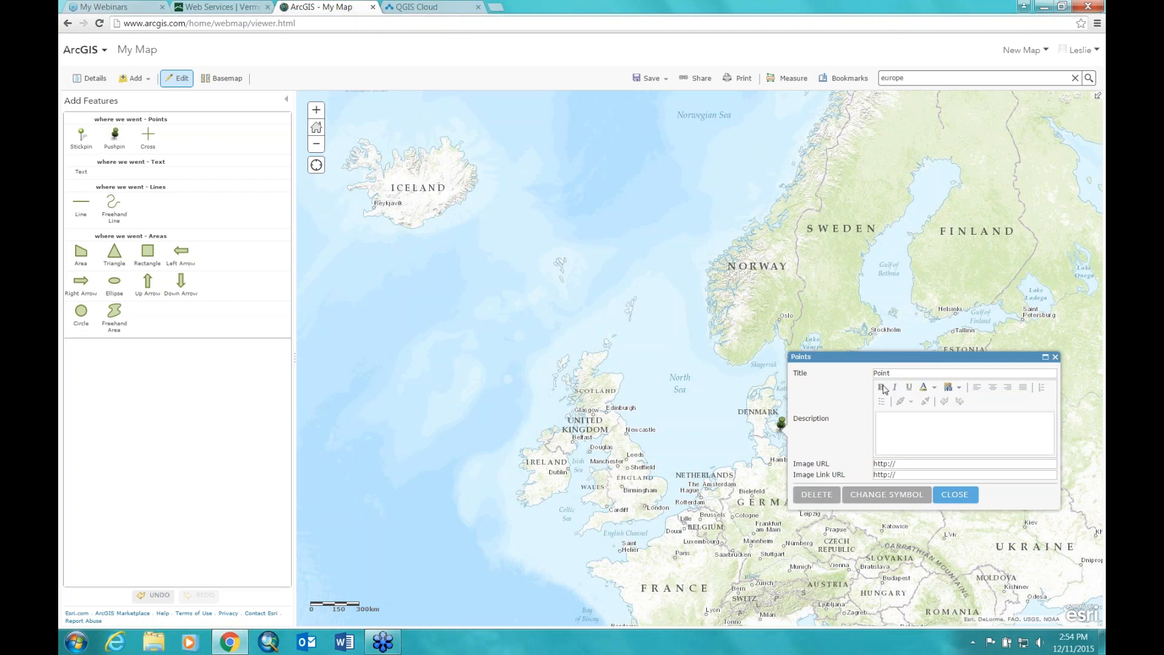
drag(896, 373, 830, 372)
text(Denmark)
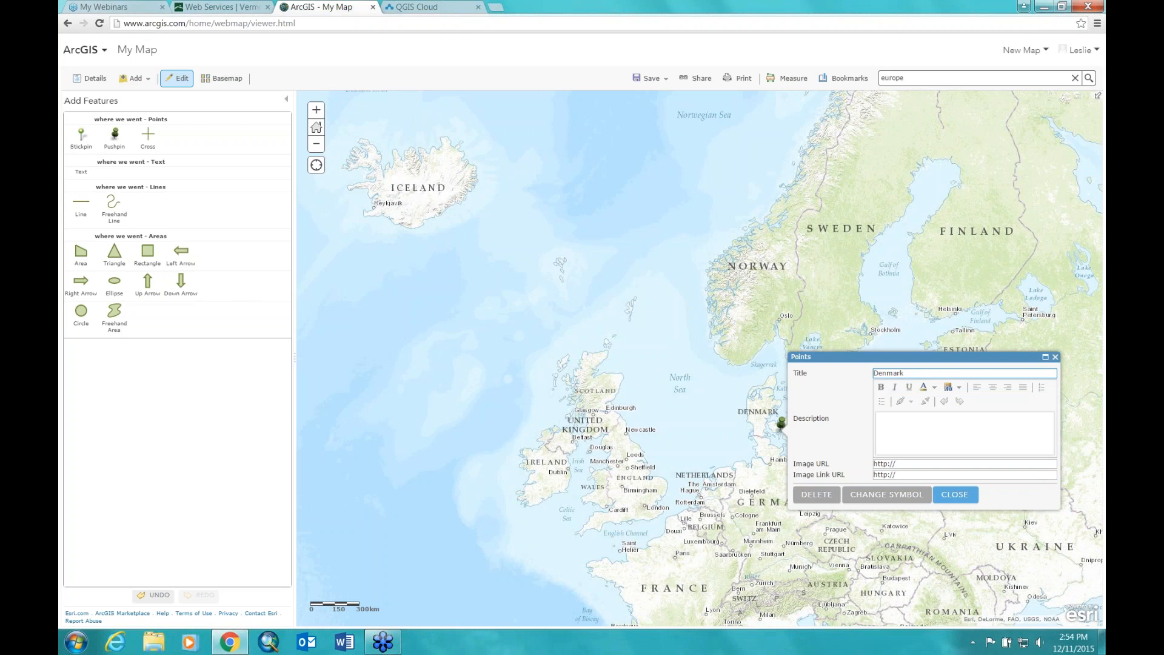
click(902, 422)
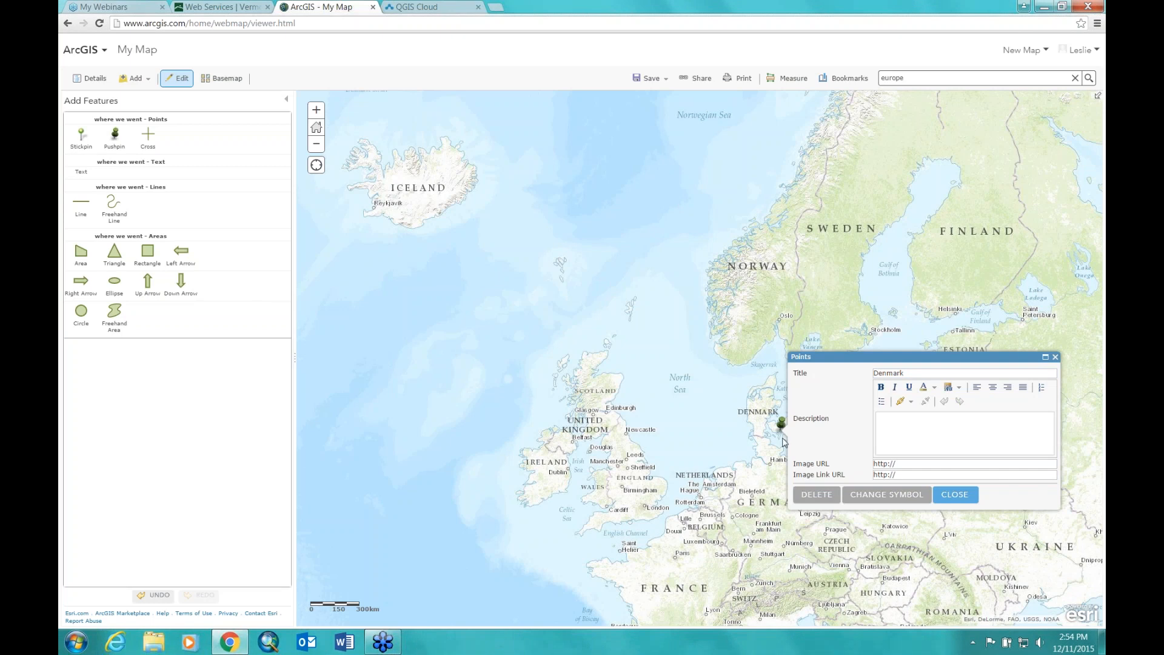
click(972, 428)
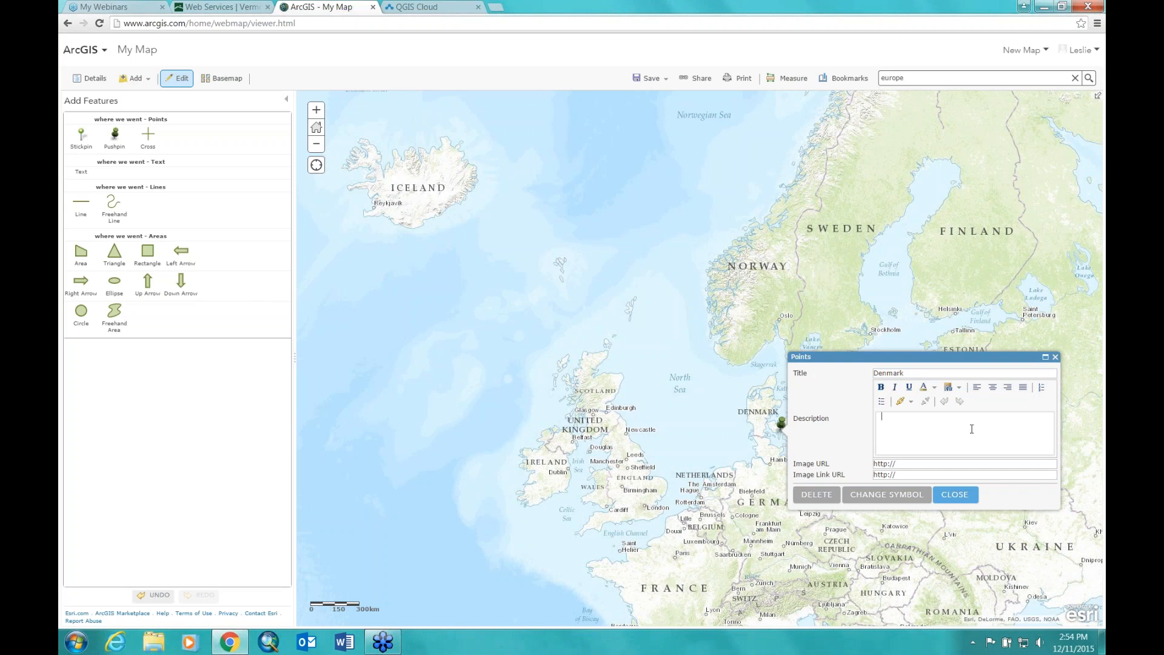
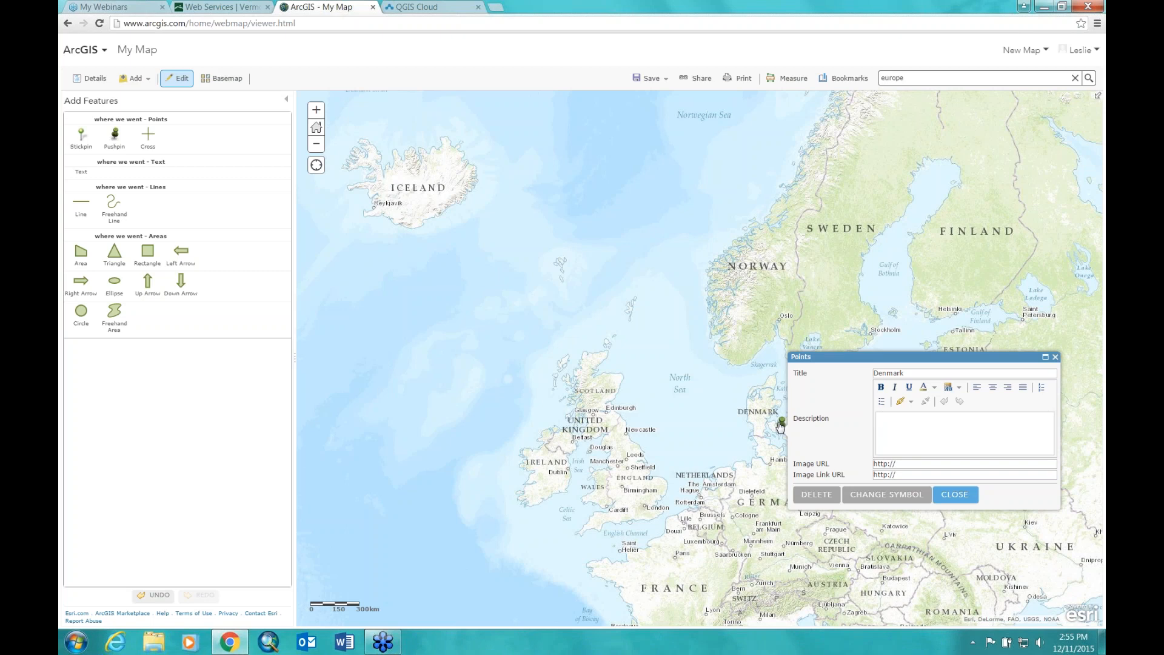
Step: Change the Denmark point's symbol to a purple star at 61 px and close its pop-up
click(885, 494)
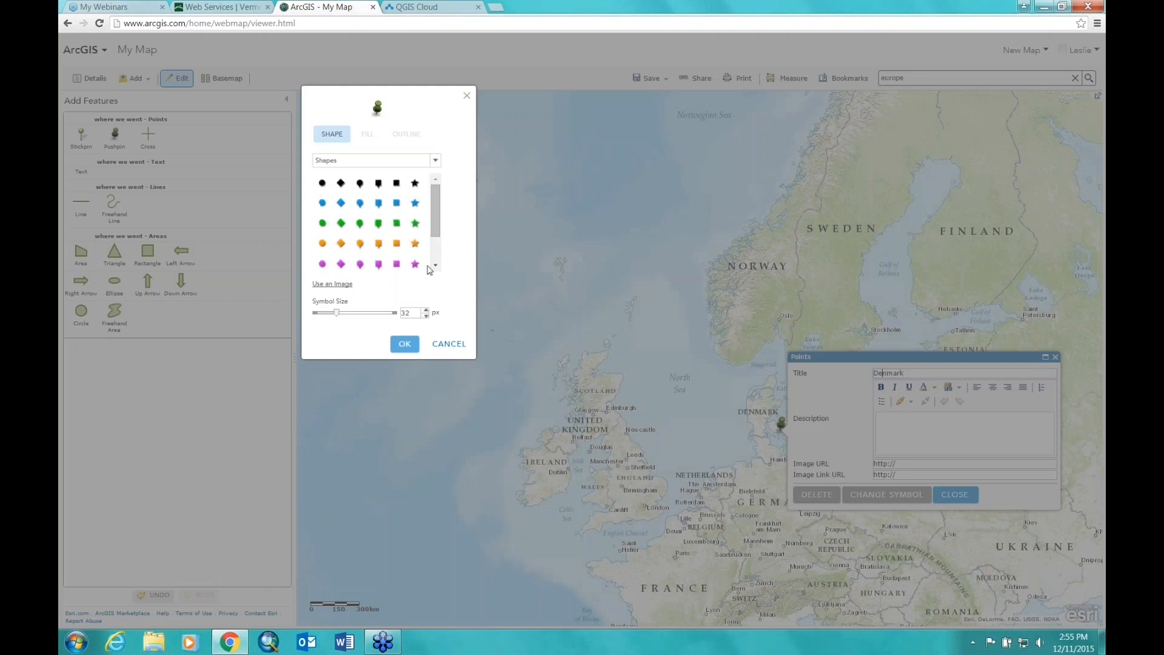
click(415, 261)
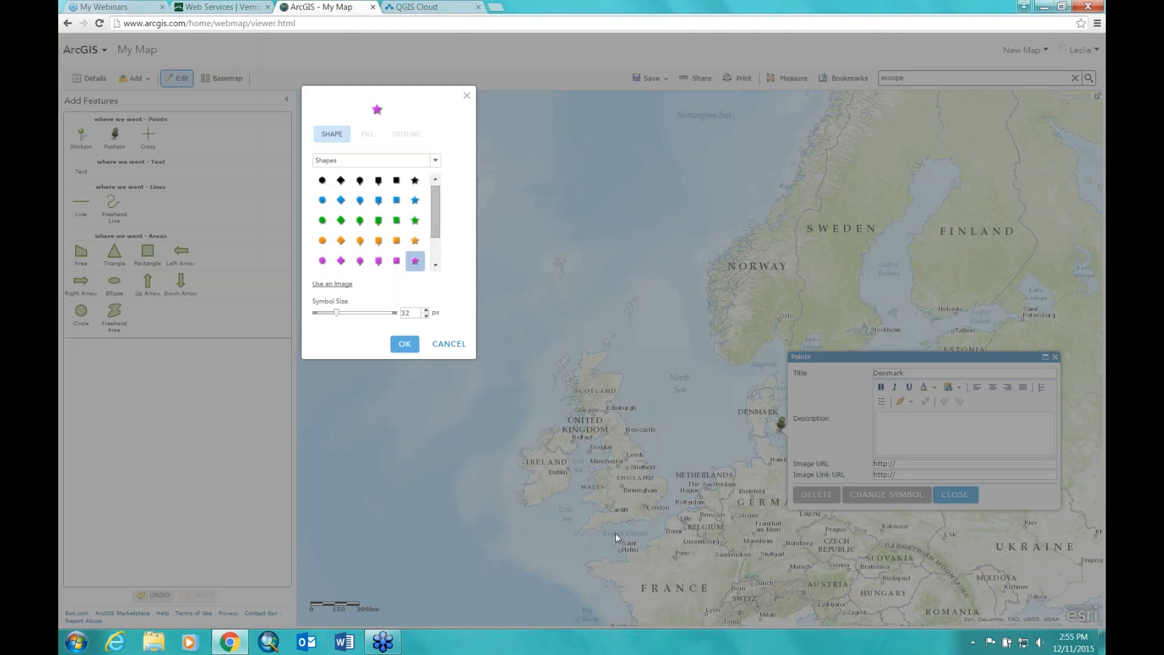
drag(337, 312, 359, 317)
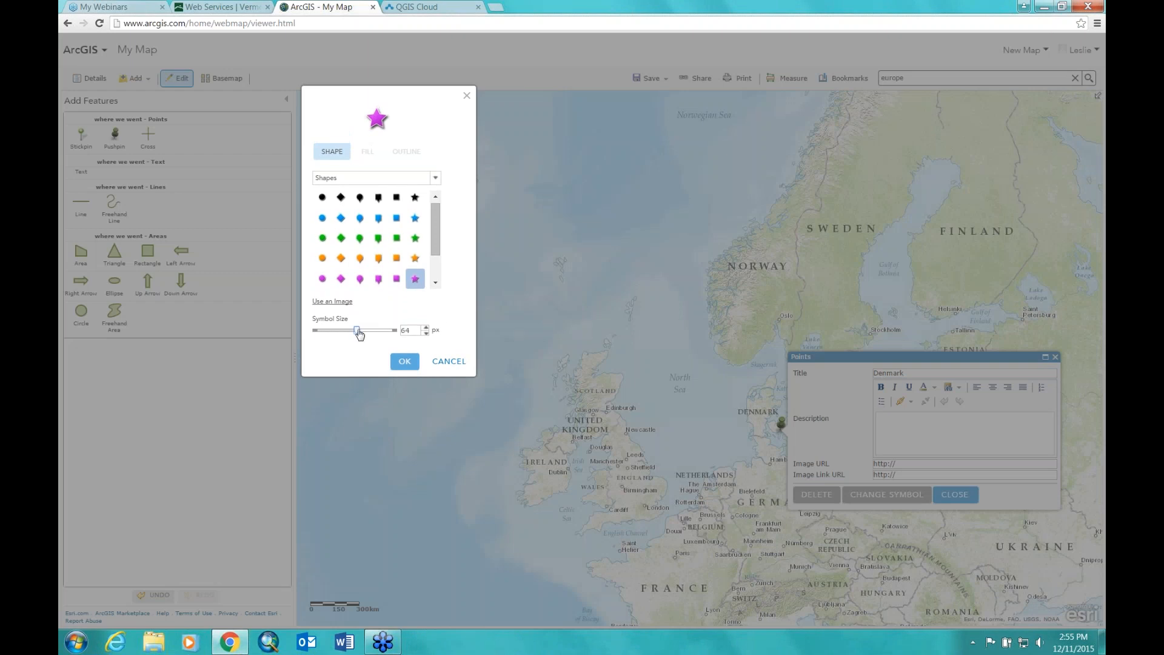
drag(357, 330, 355, 330)
click(405, 360)
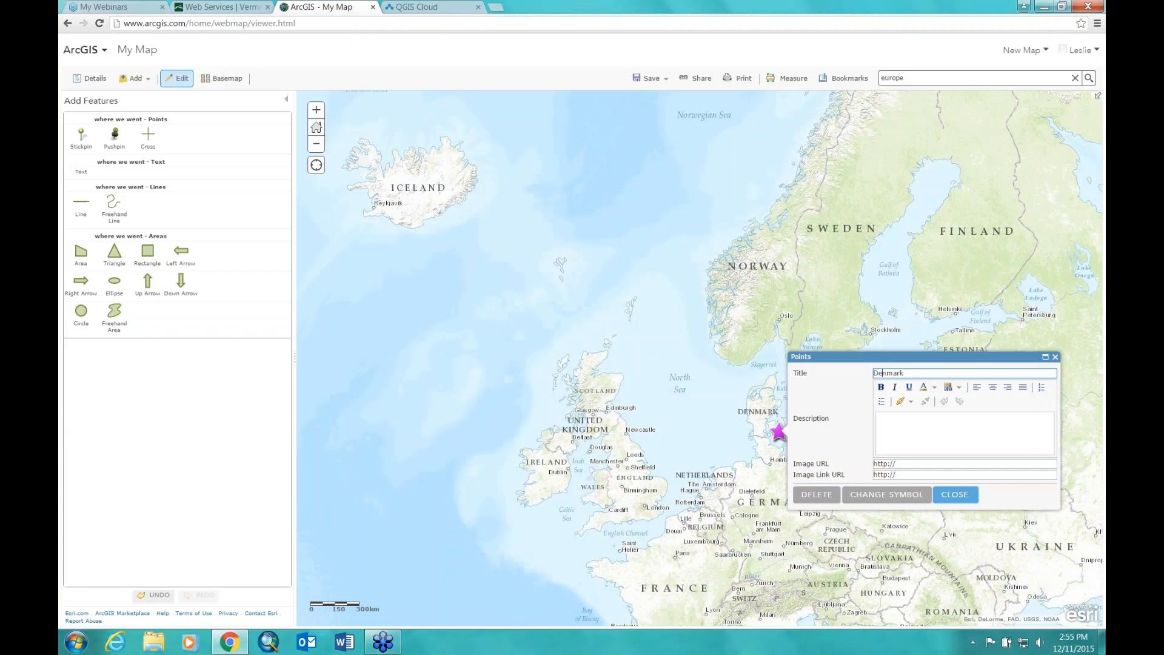
click(949, 496)
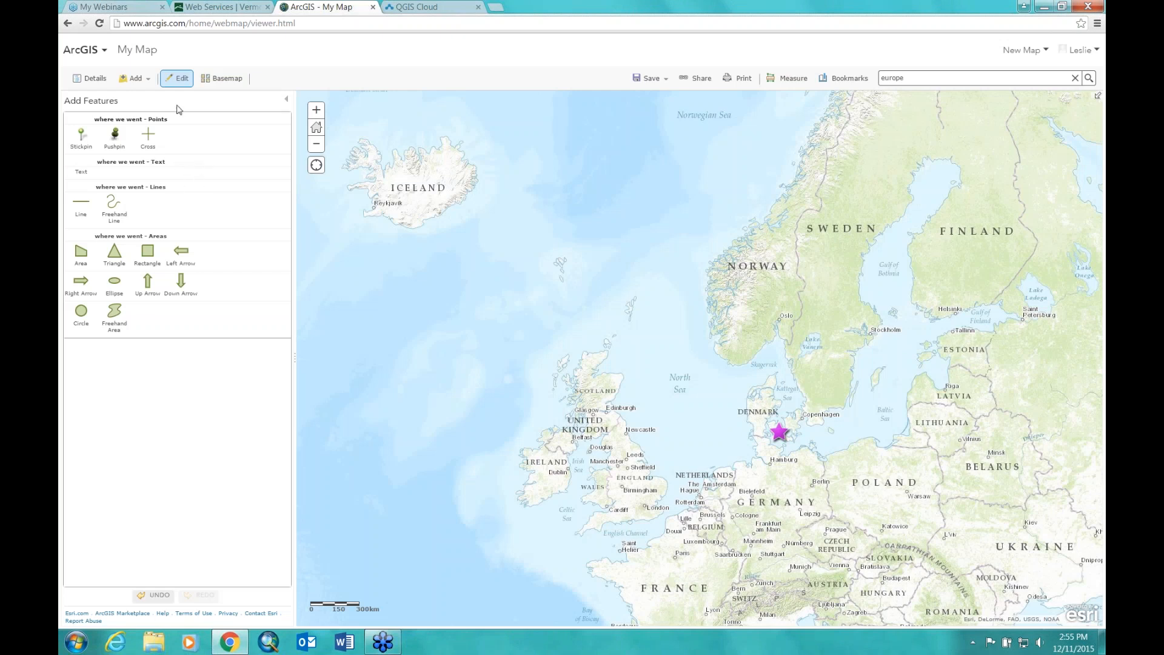
Step: Add a 'Scotland' pushpin point symbolized as an orange star of 59 px
click(115, 136)
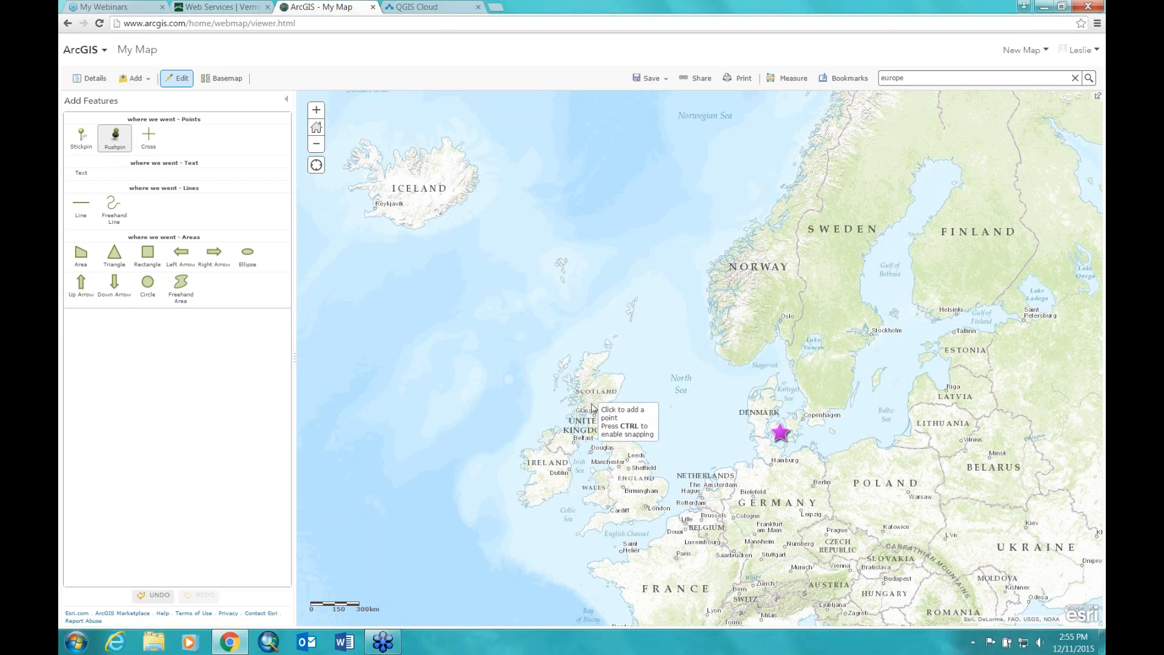
click(594, 400)
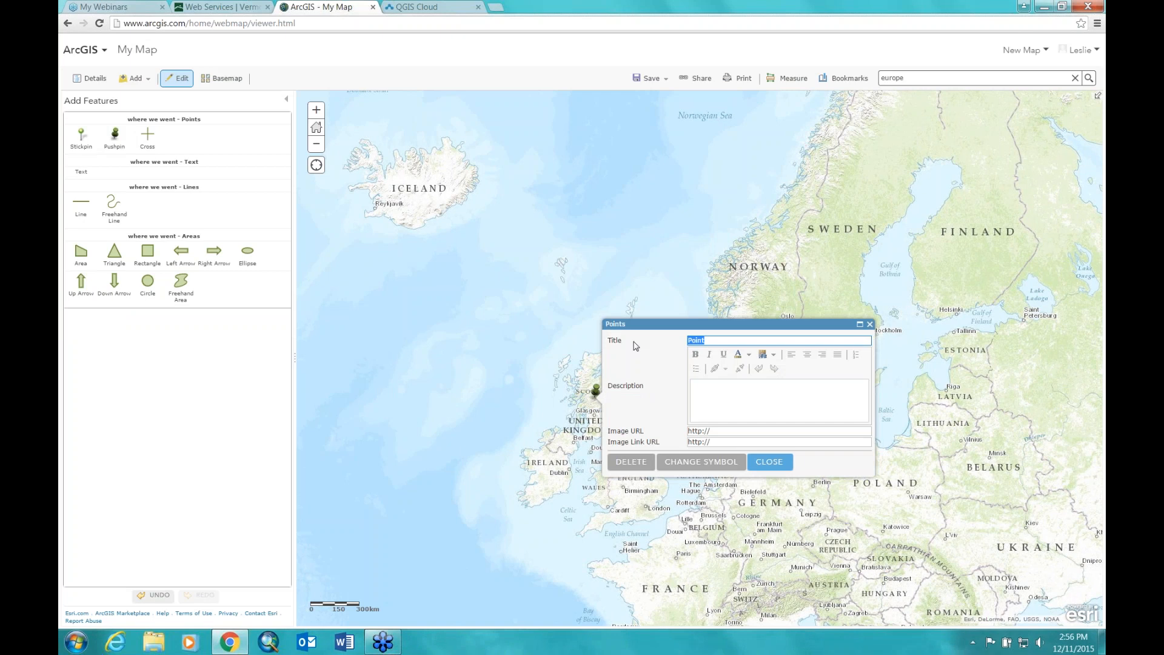
text(Scotland)
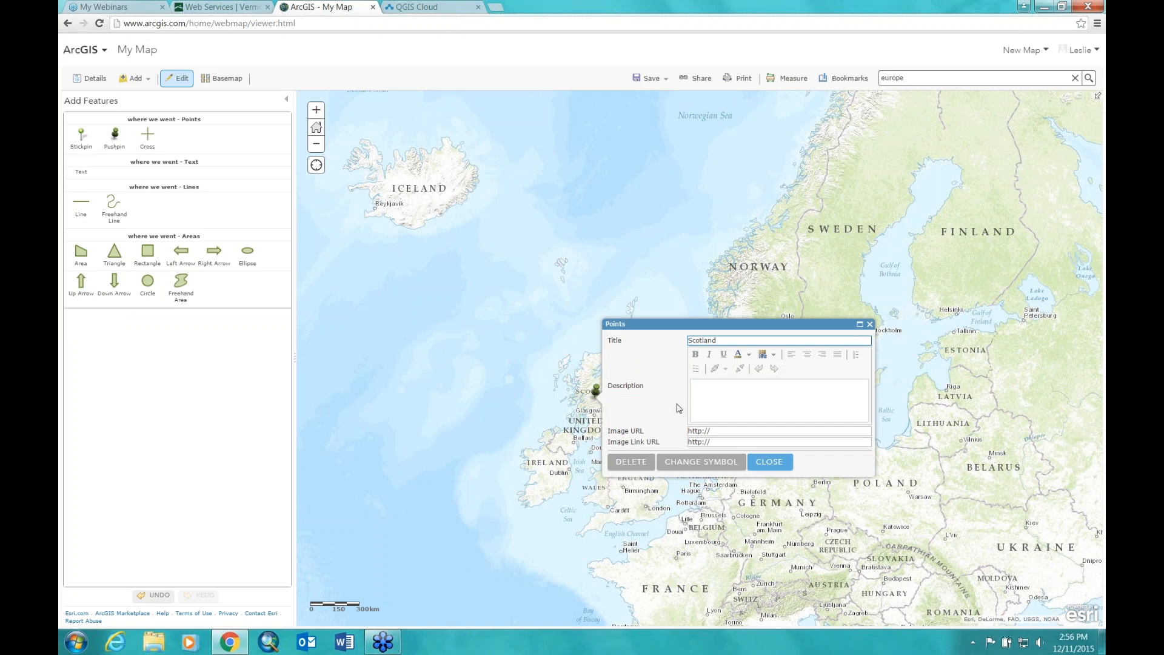
click(701, 461)
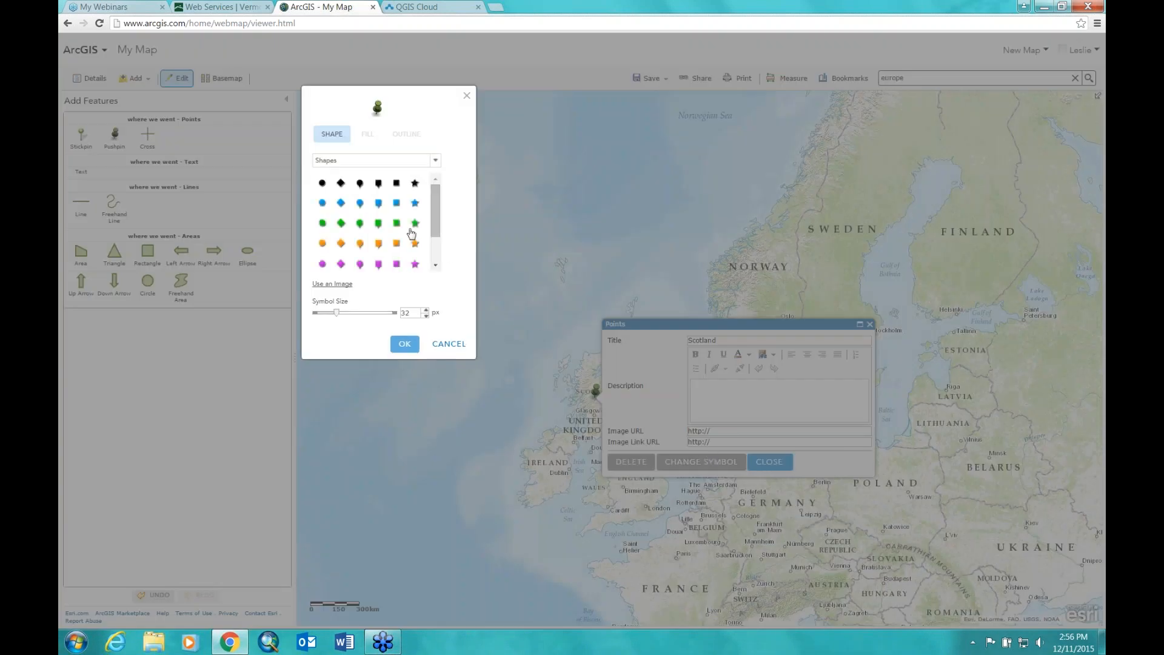
click(416, 244)
drag(336, 314, 354, 328)
click(405, 358)
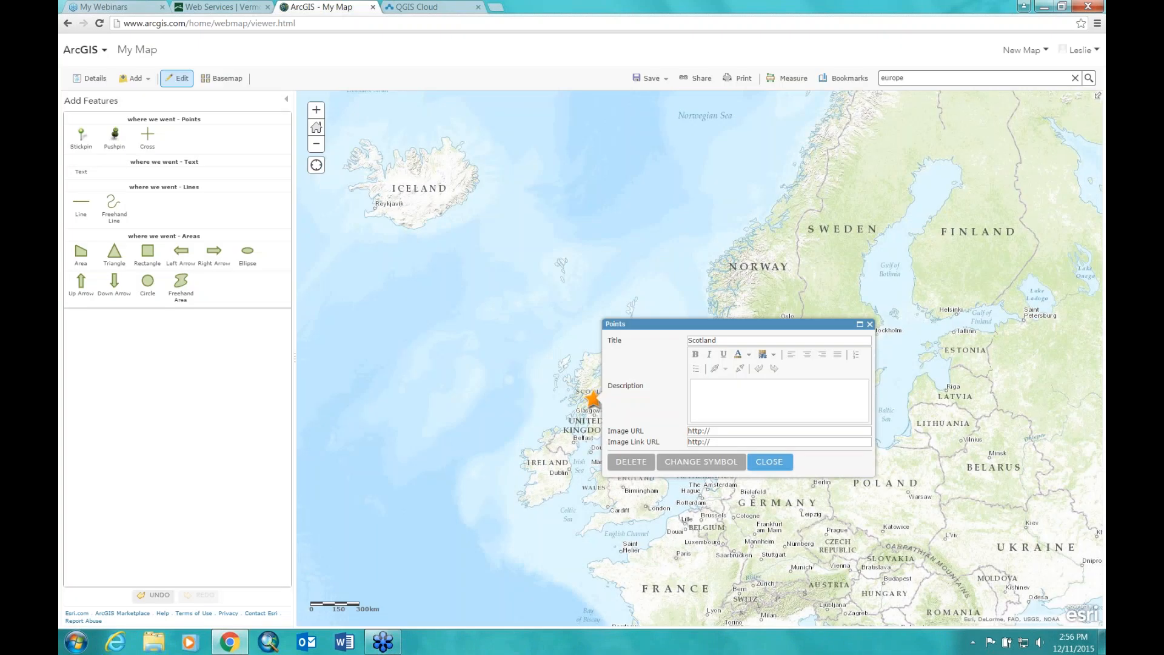
click(769, 461)
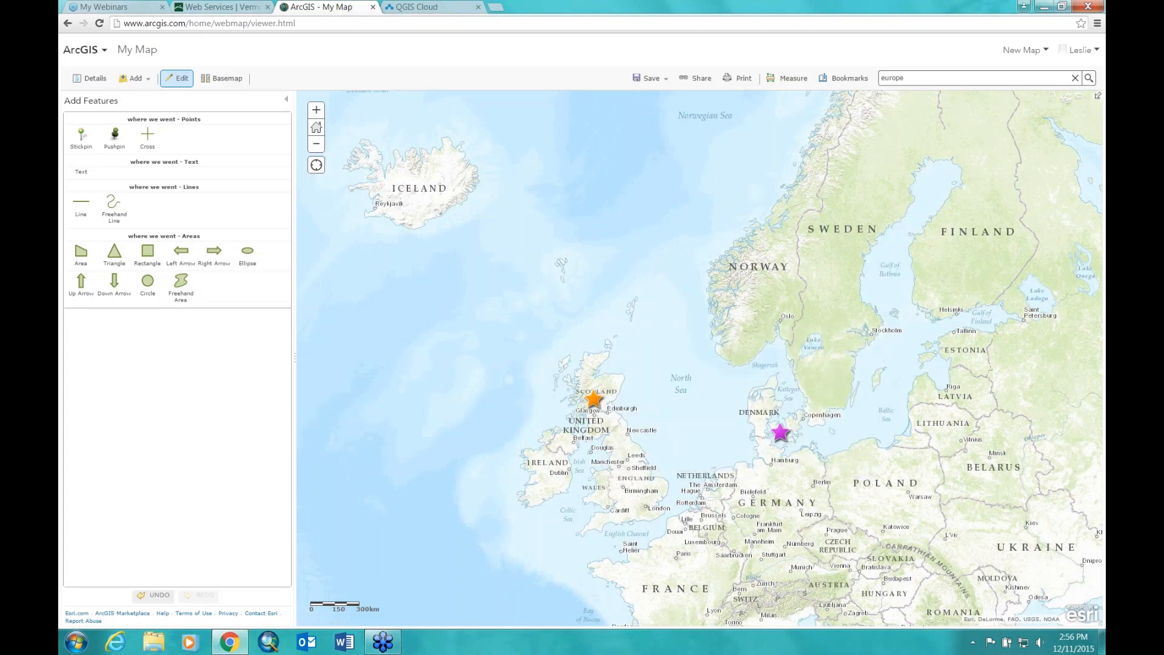
Step: Add an 'Iceland' pushpin near Reykjavik symbolized as a red star of 63 px
click(116, 135)
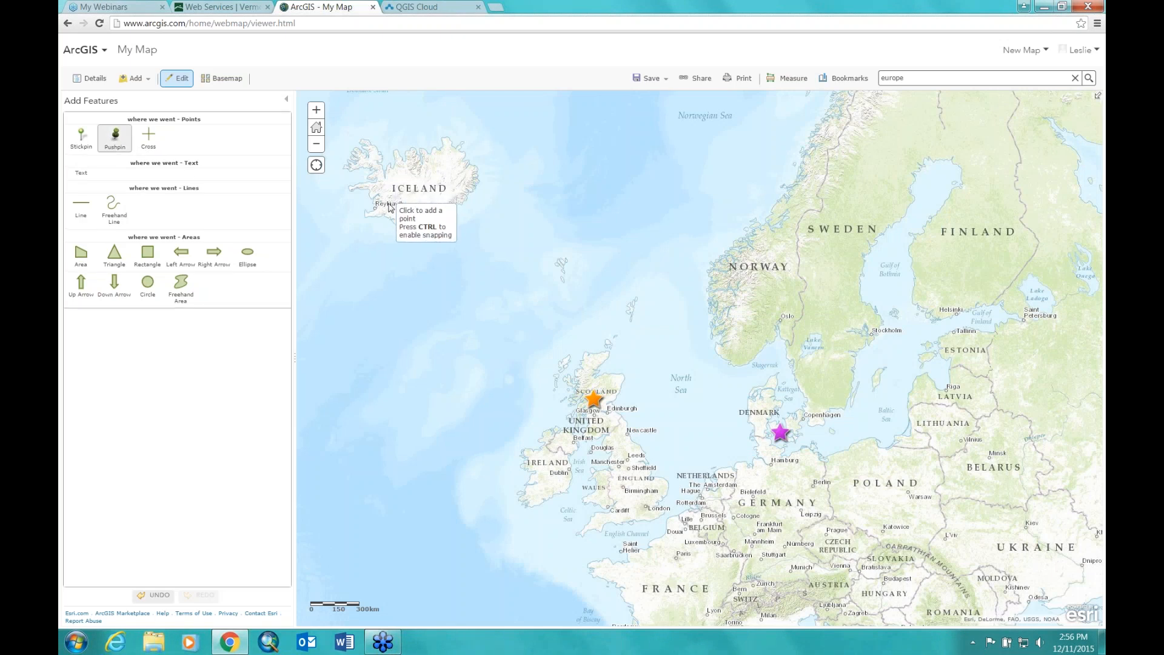
click(388, 200)
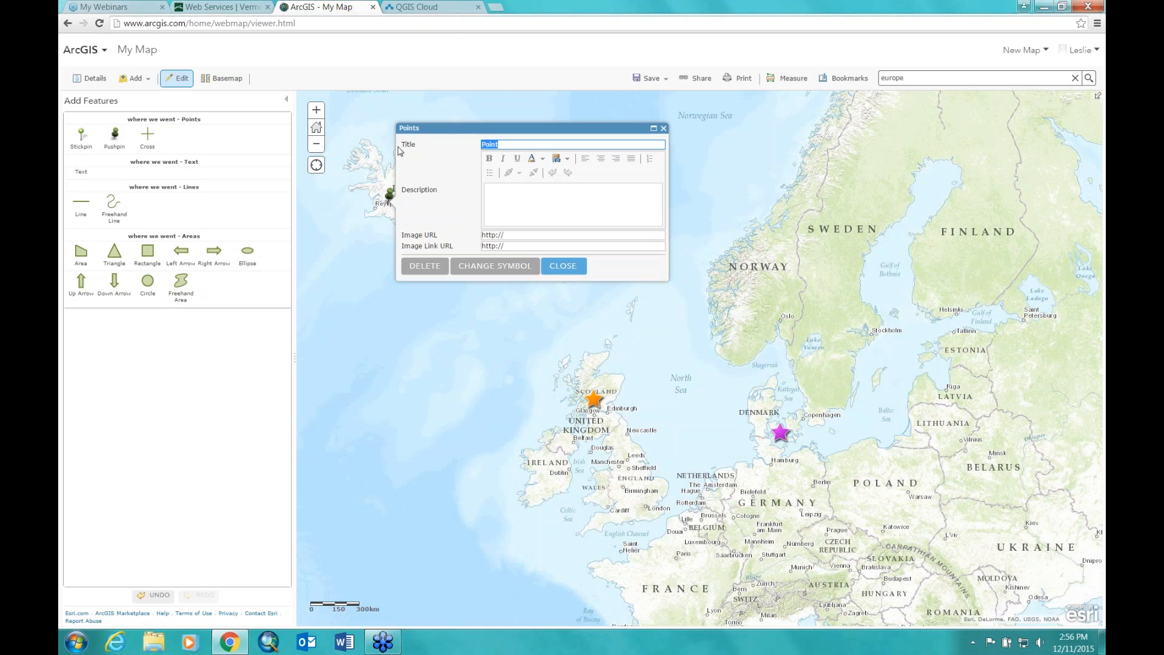
text(Iceland)
click(495, 266)
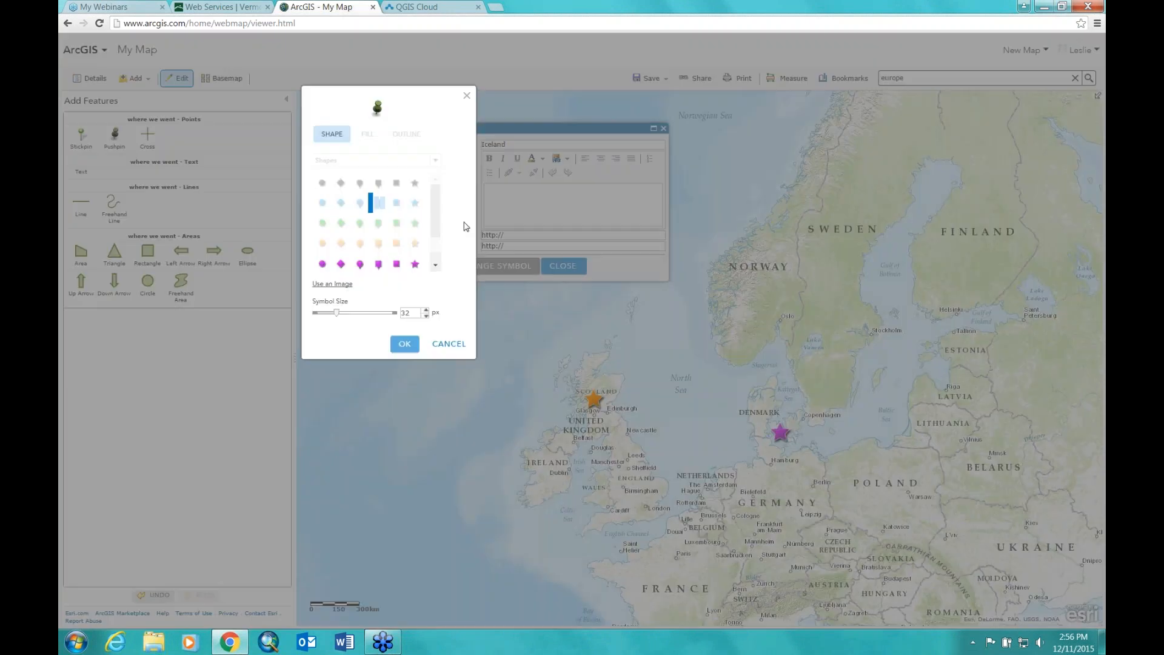
scroll(423, 254, down, 3)
click(416, 240)
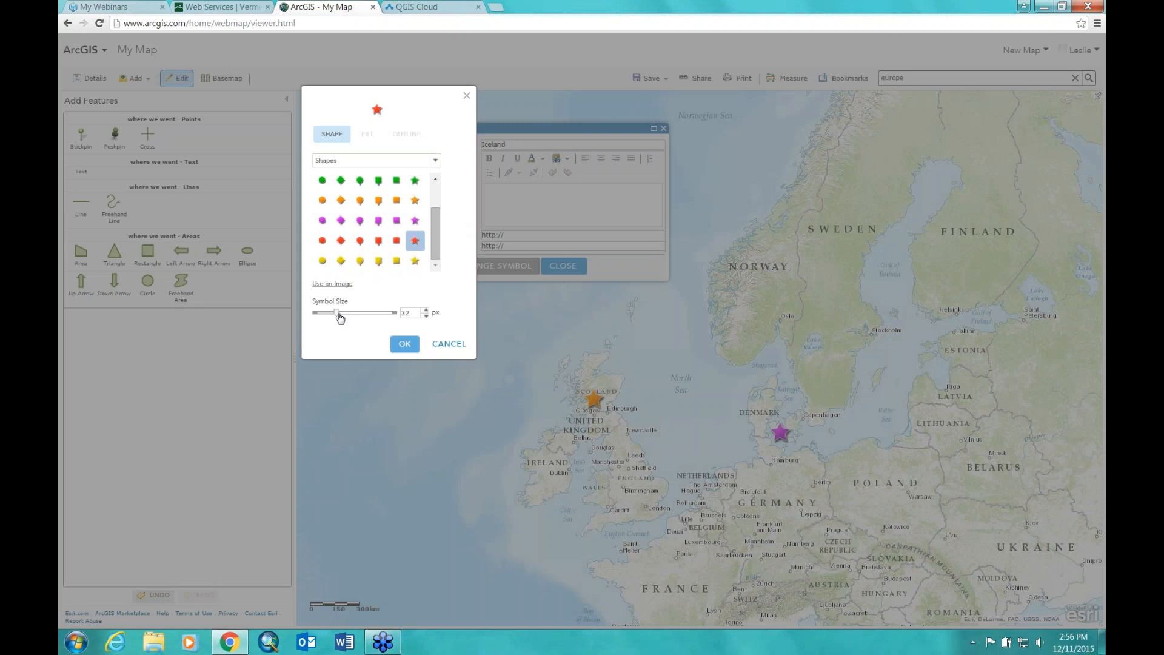
drag(337, 314, 357, 335)
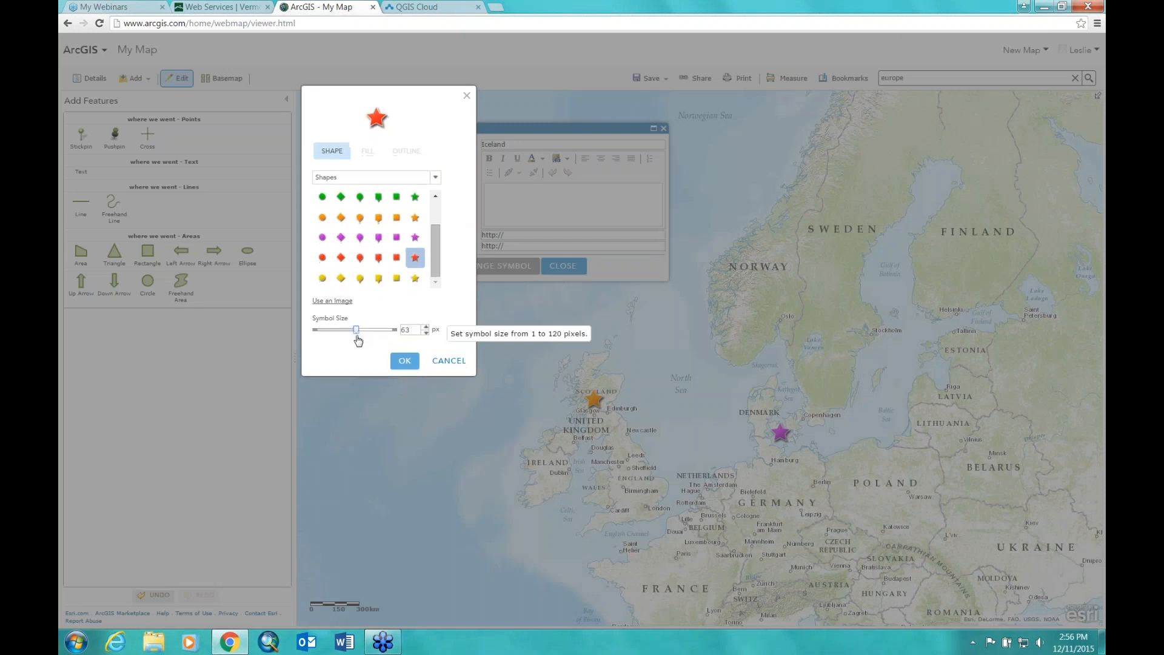
click(404, 361)
click(563, 267)
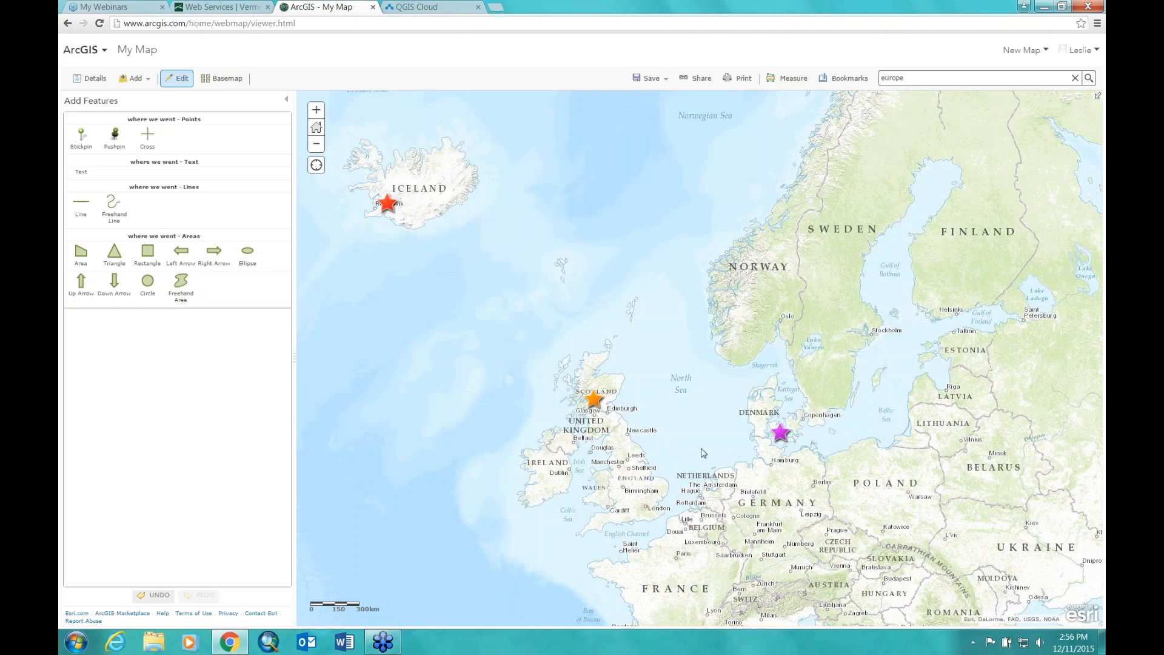
drag(549, 313, 537, 284)
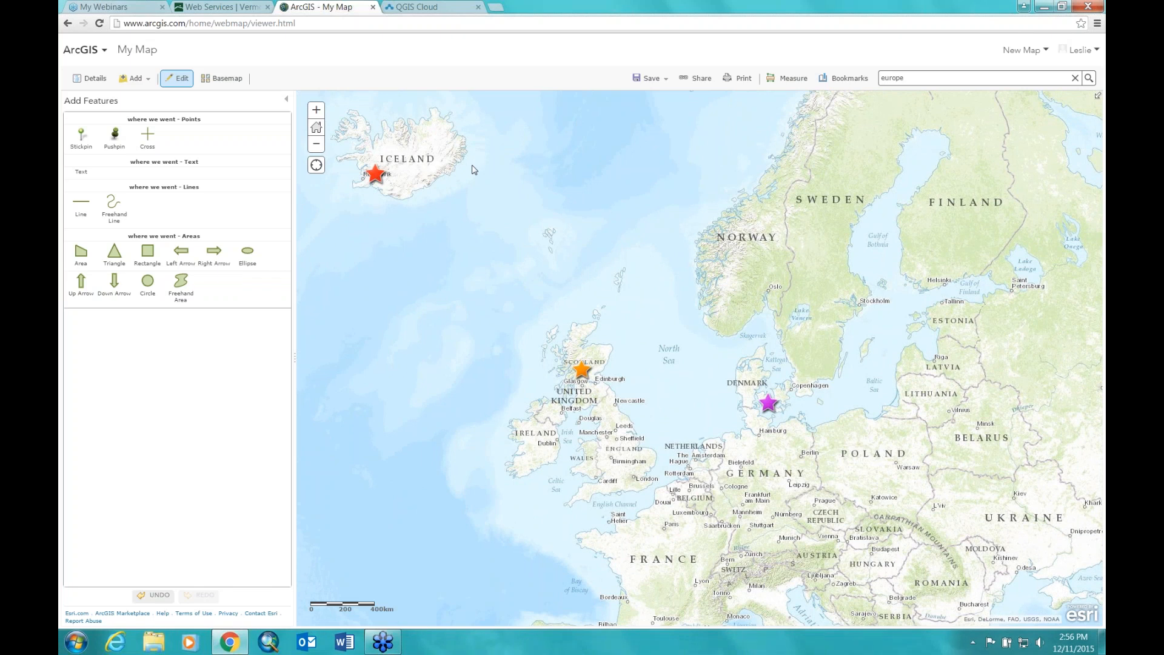
Step: Recentre the map, check the Iceland point's pop-up, and show the layer list
mouse_move(488, 201)
mouse_down()
mouse_move(504, 208)
mouse_move(500, 196)
mouse_up()
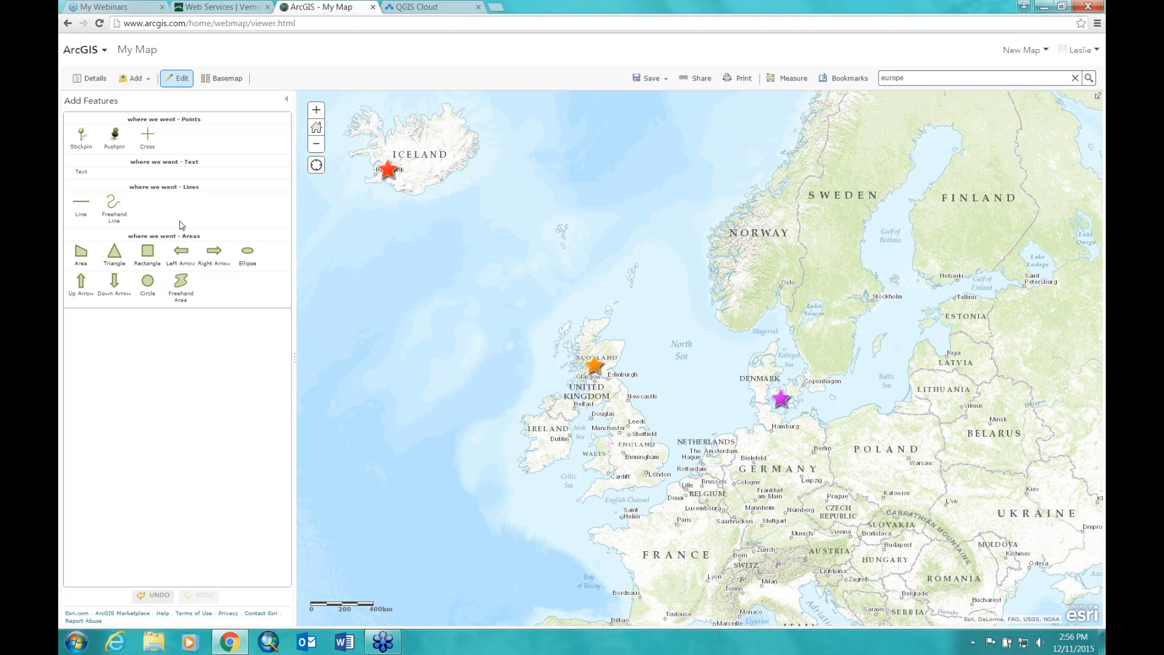
click(79, 84)
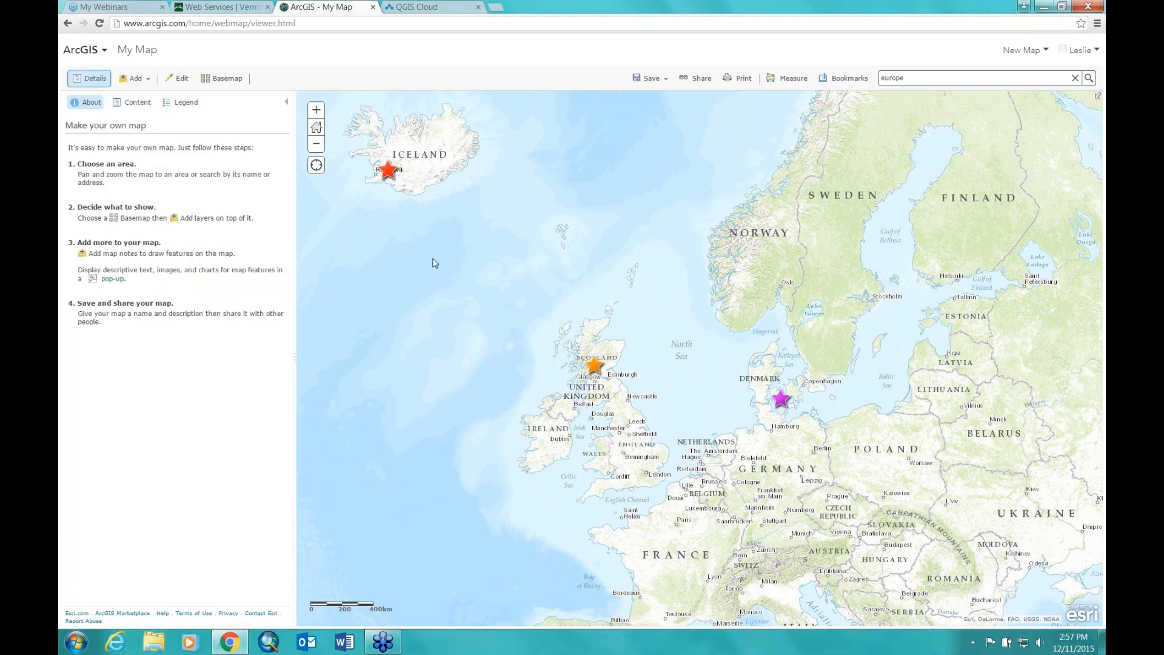
click(388, 170)
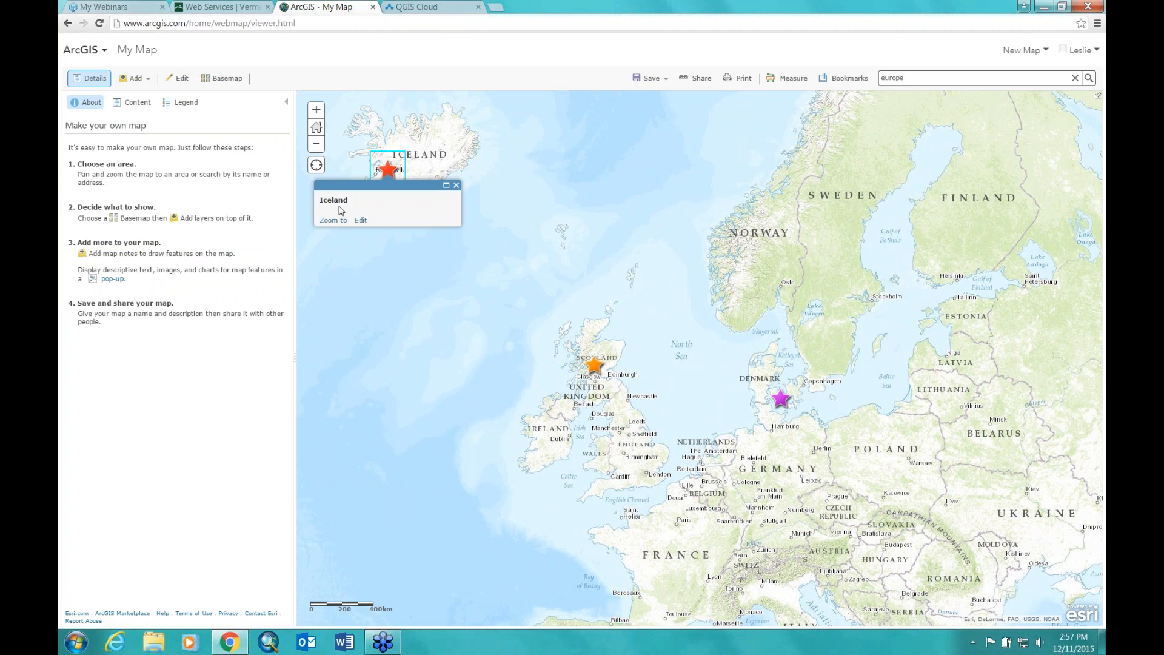
click(529, 189)
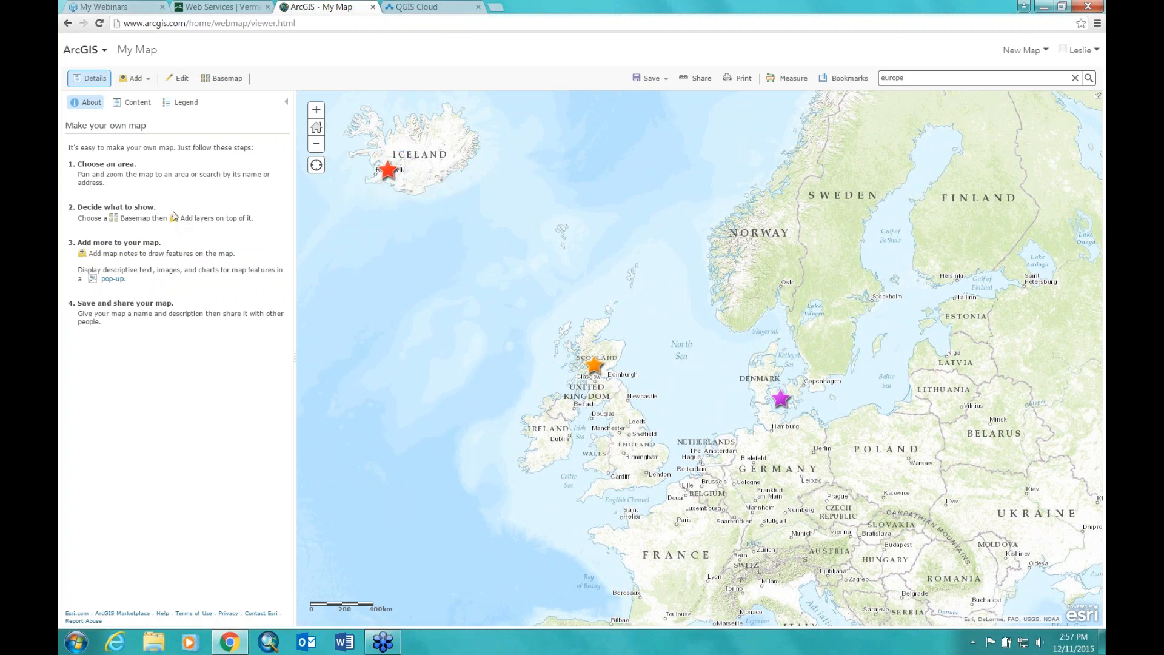
click(132, 102)
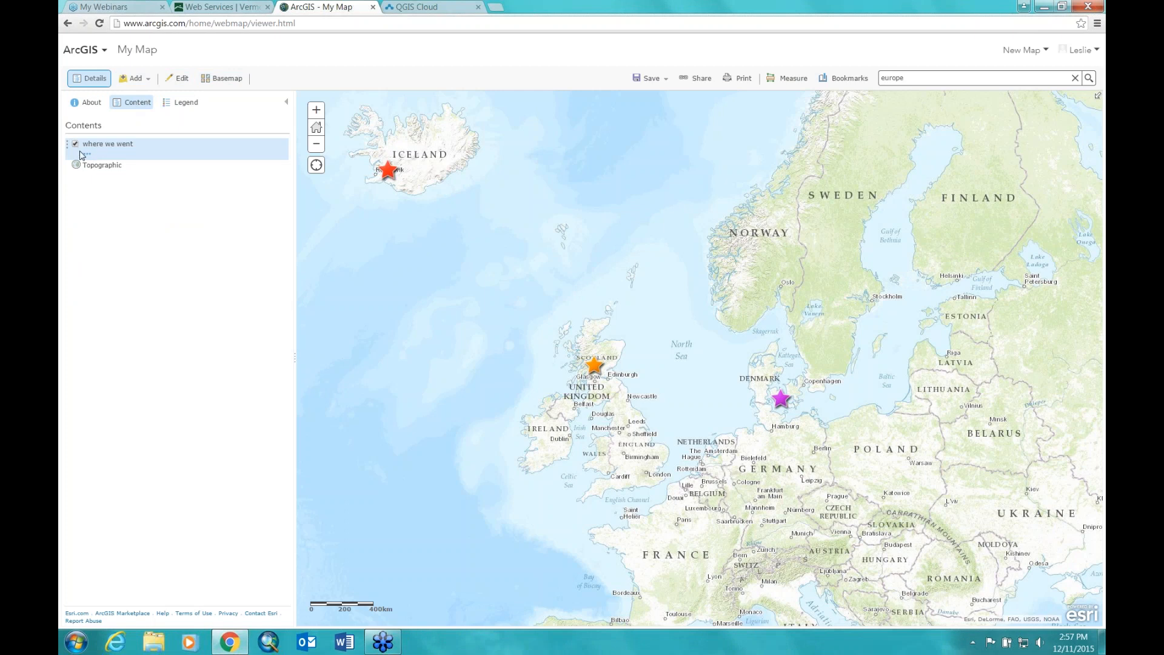
Step: Edit the Iceland point and drag its red star west onto Reykjavik
click(388, 171)
click(363, 222)
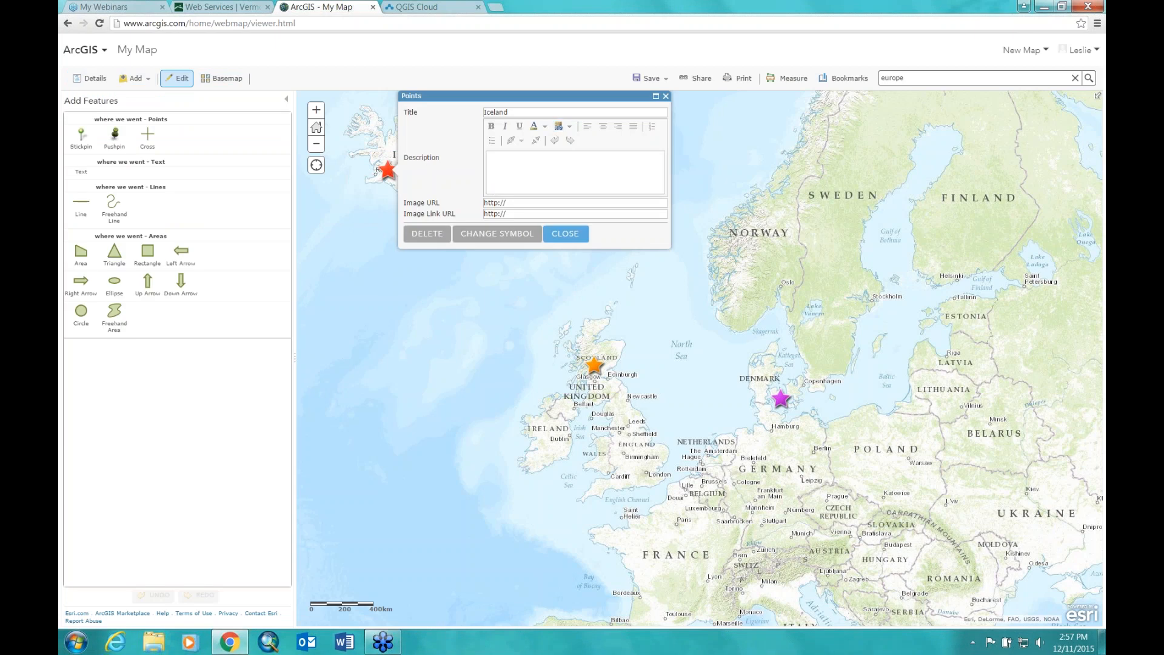
click(565, 233)
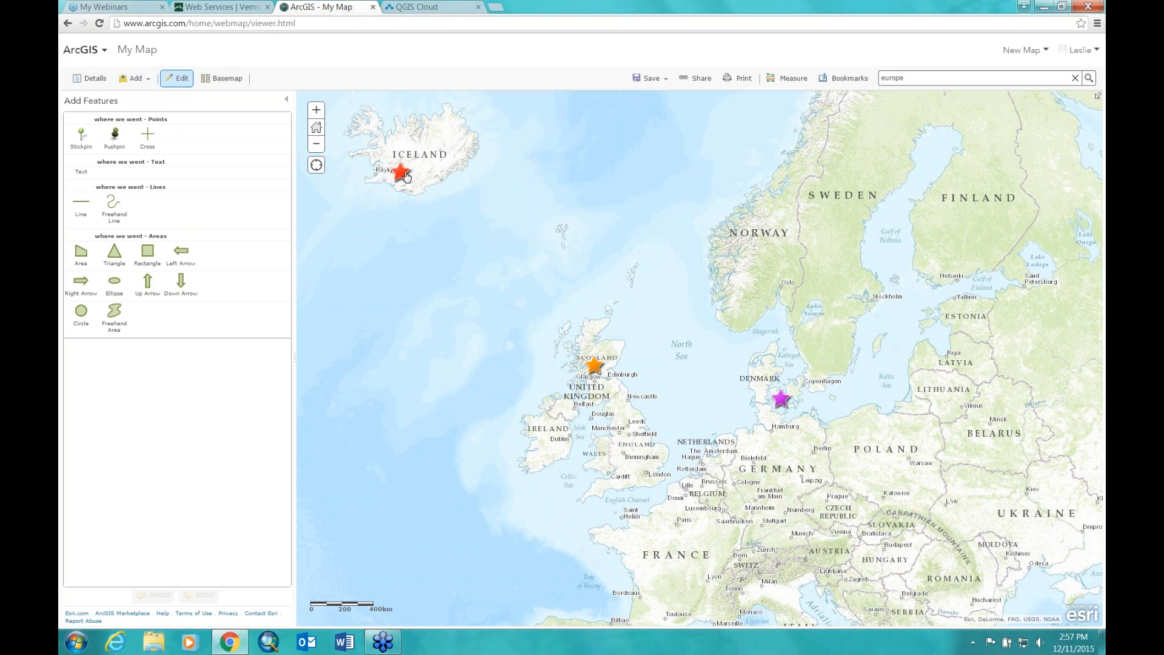
drag(405, 165, 383, 176)
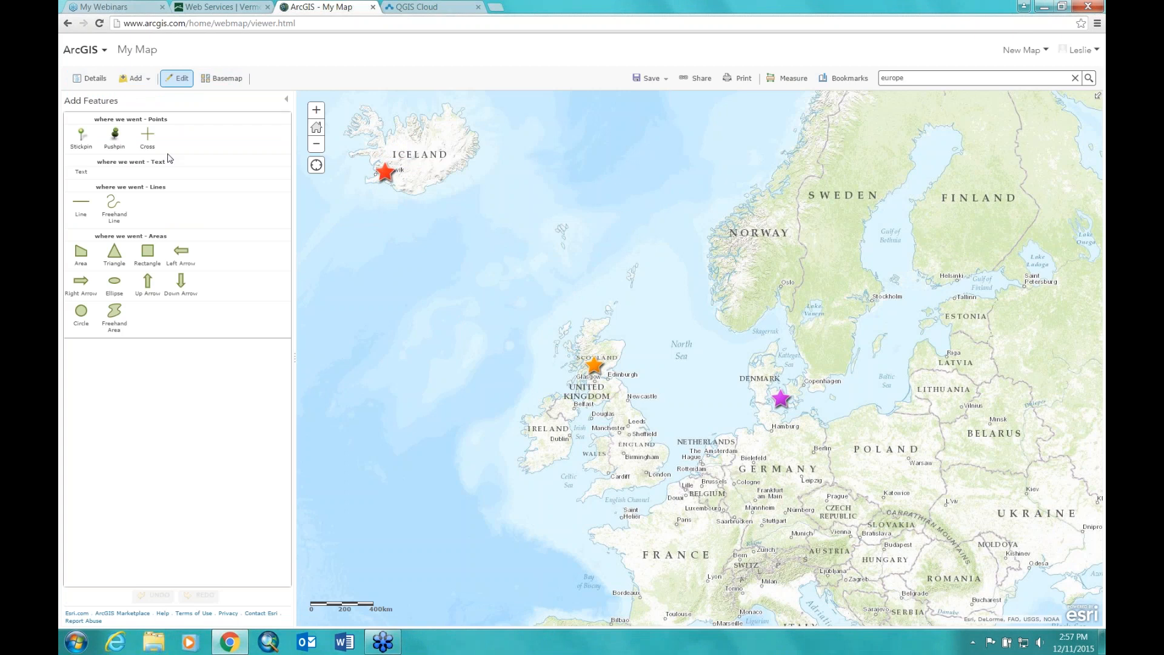
click(89, 78)
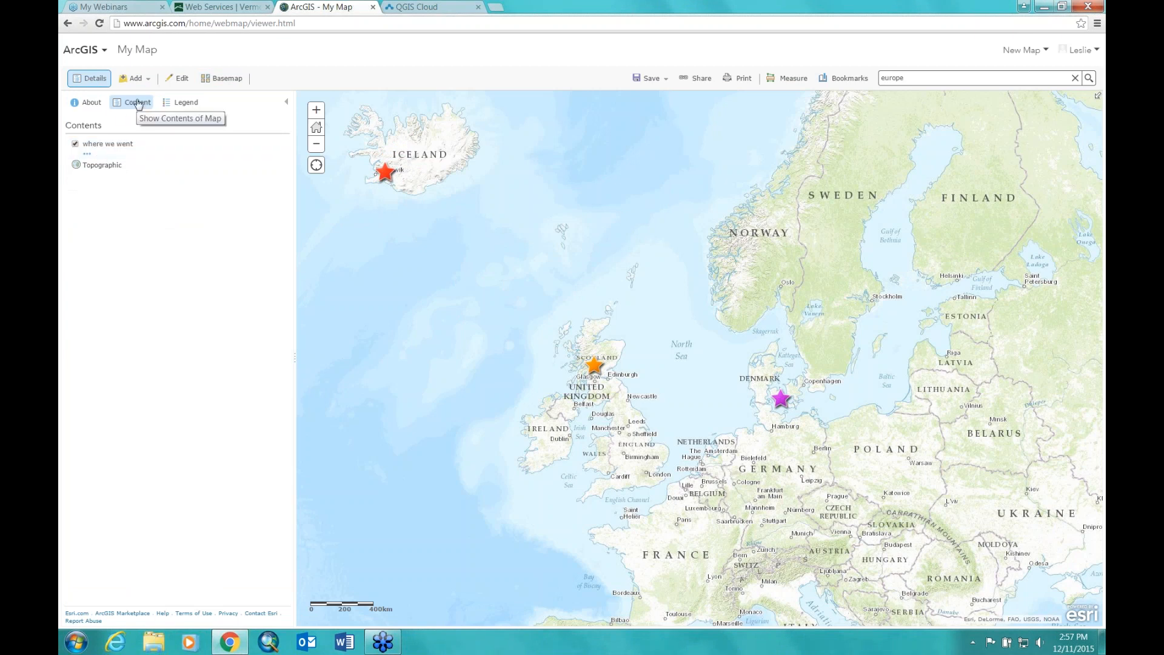
Step: Set the 'where we went' layer's transparency to about 50%
click(89, 102)
click(136, 103)
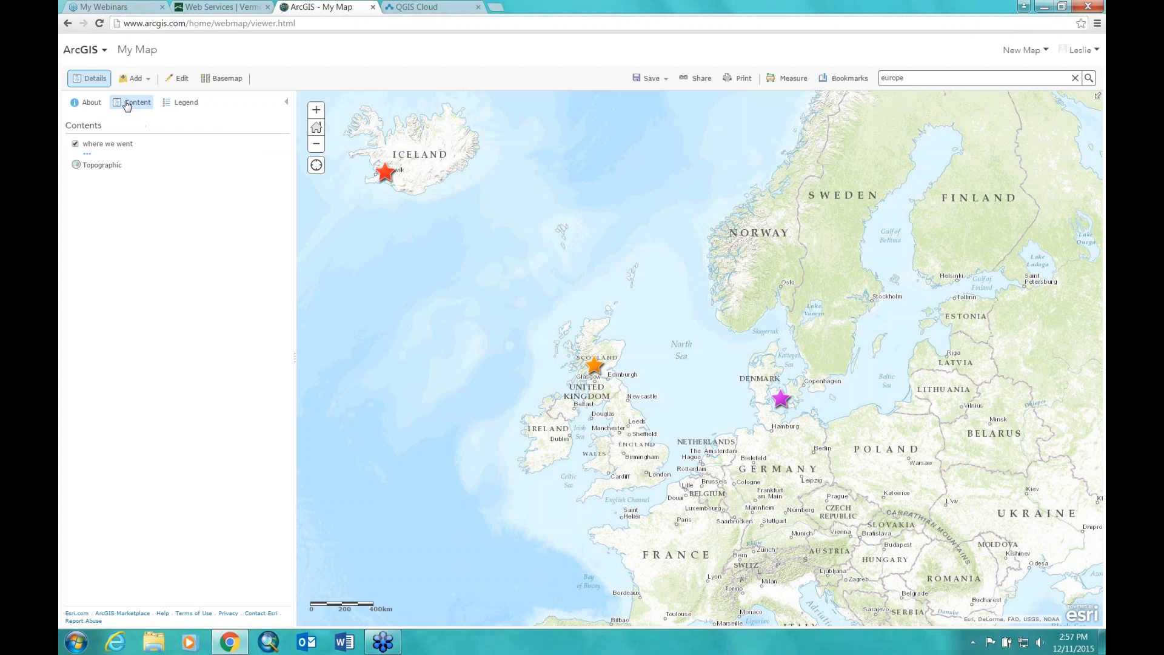
click(190, 105)
click(137, 103)
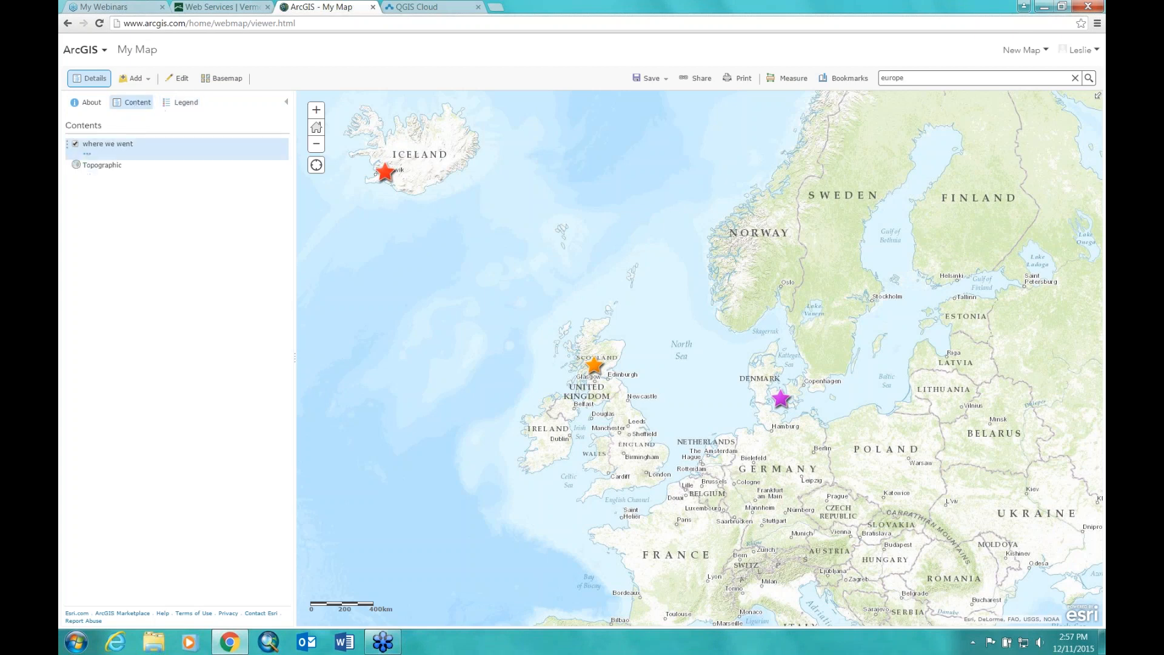
click(86, 156)
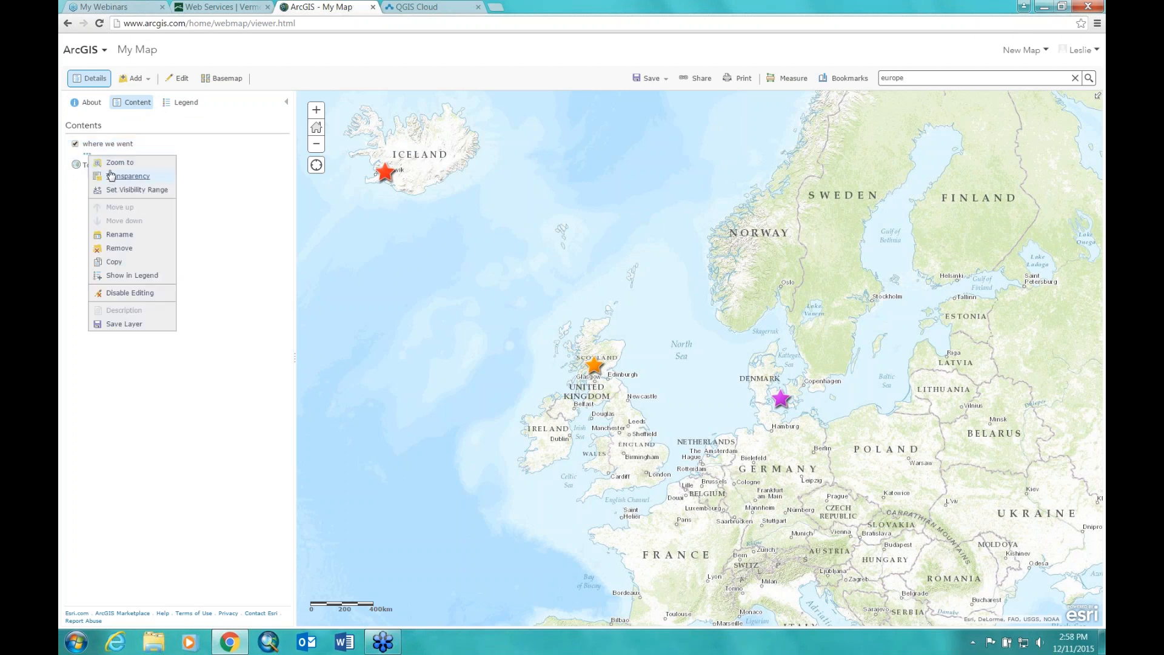
mouse_move(118, 180)
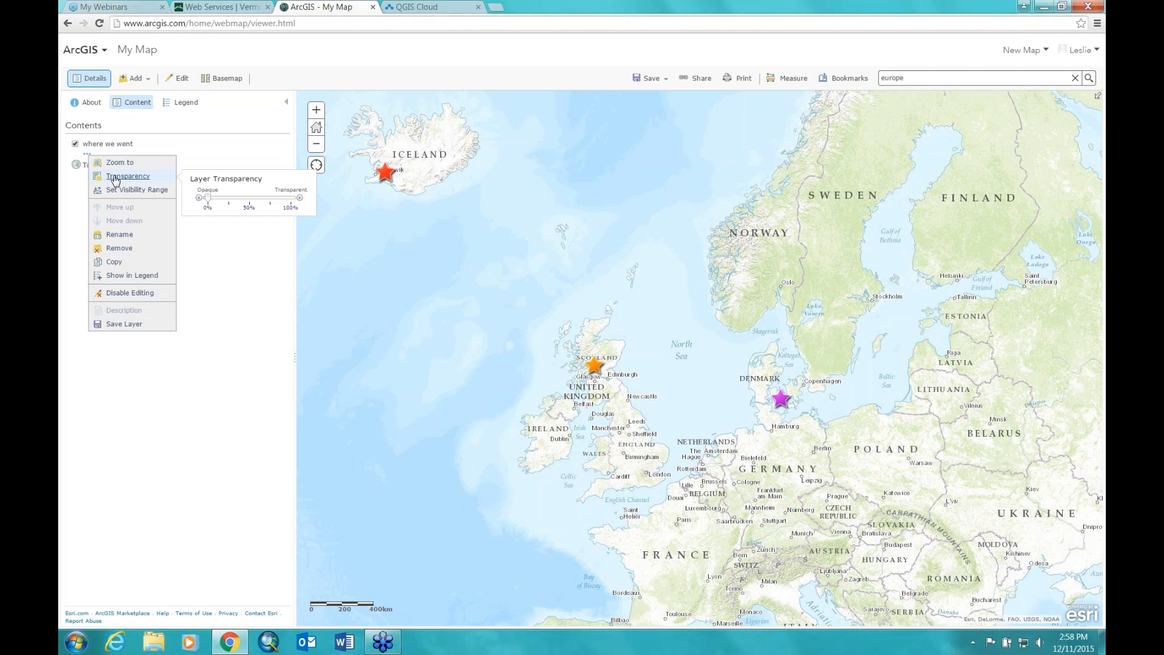
drag(207, 198, 234, 204)
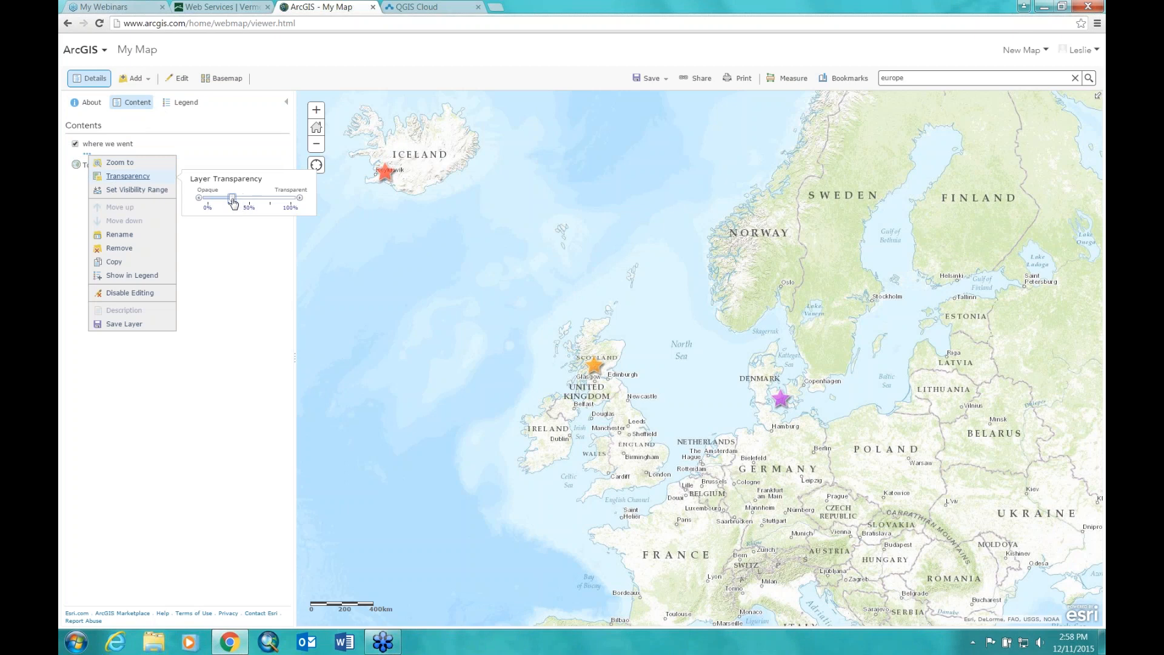
click(125, 198)
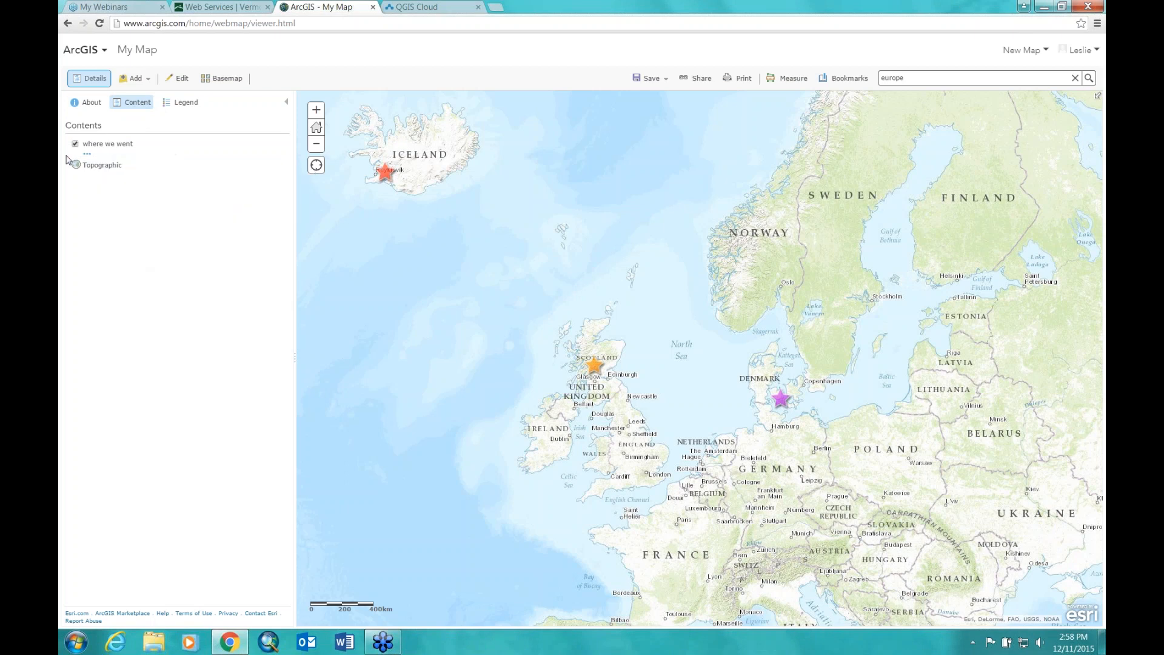
Step: Show the 'where we went' layer in the legend and display the Legend
click(87, 154)
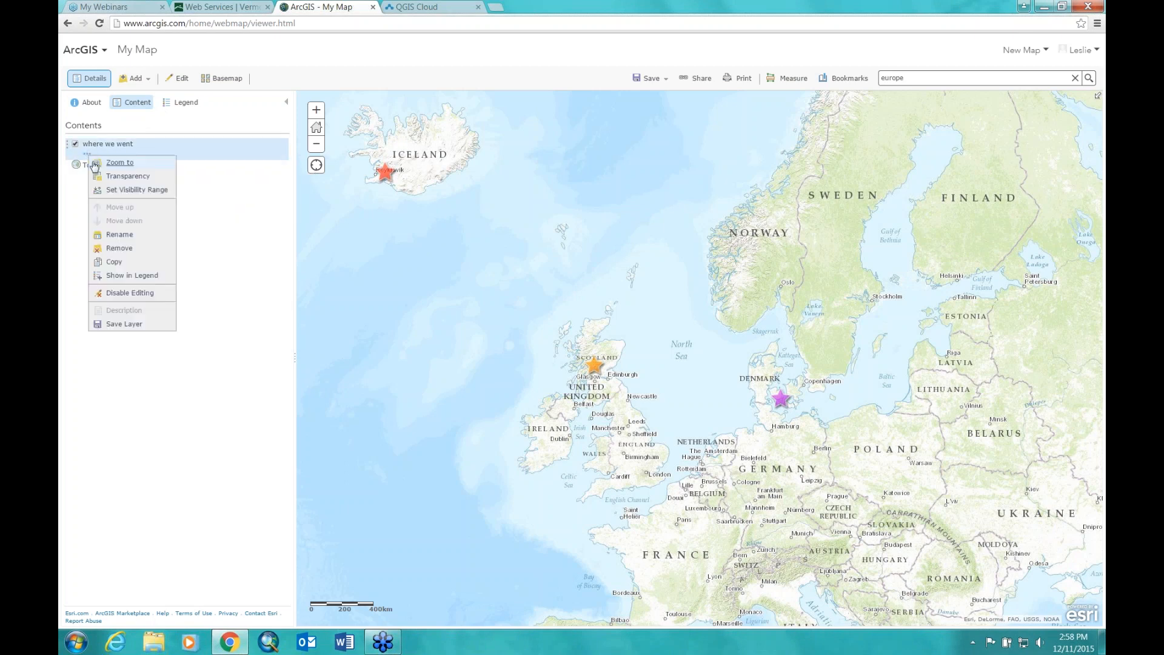
click(118, 277)
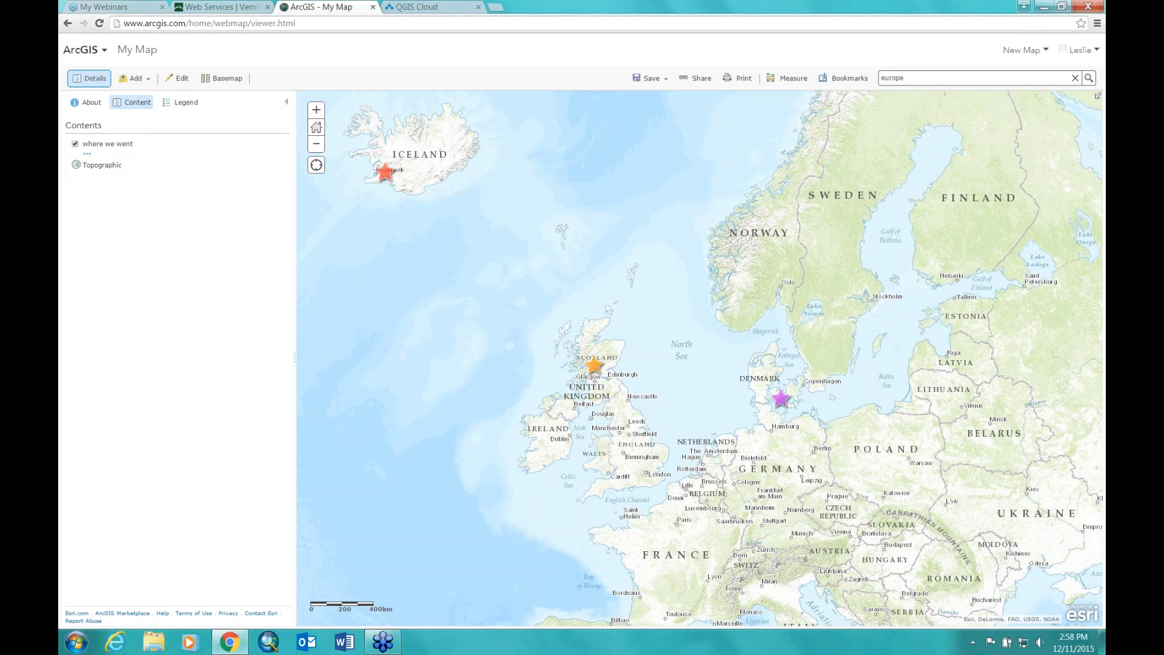
click(183, 103)
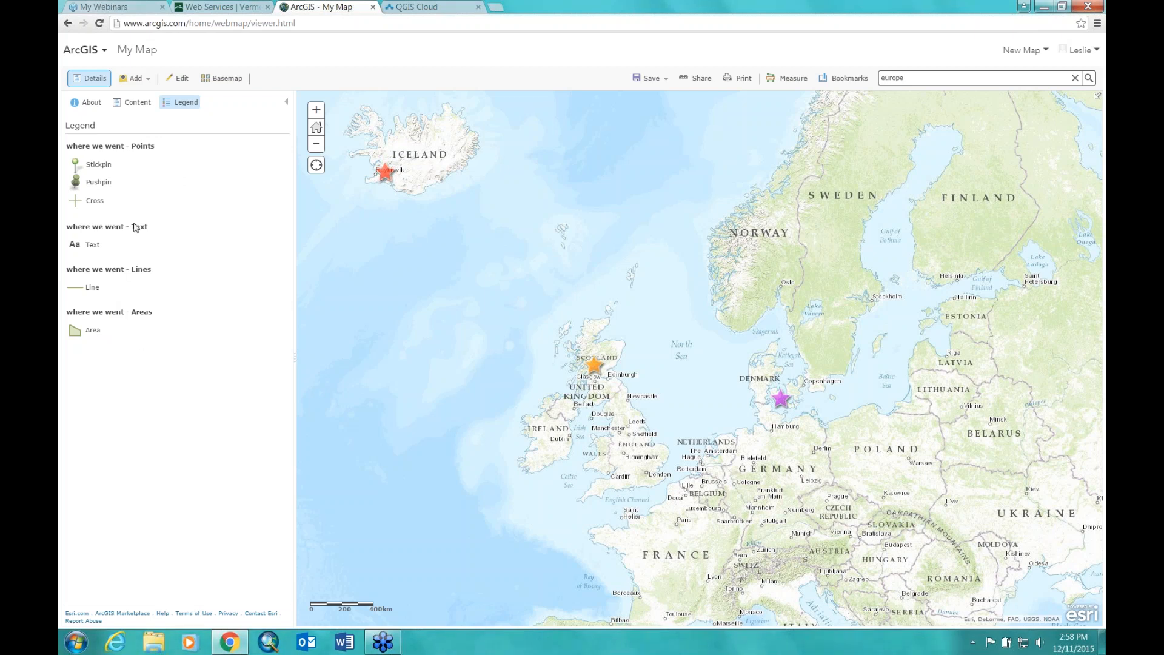
Step: Hide the 'where we went' layer from the legend in the Content list
click(132, 103)
click(86, 155)
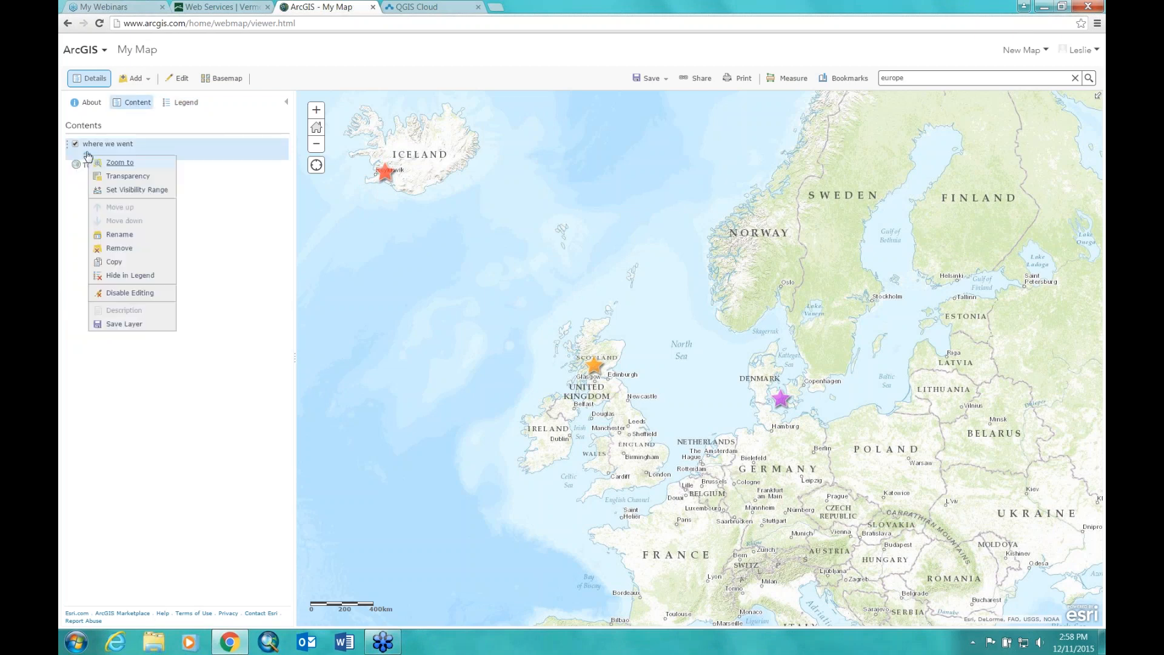
click(123, 278)
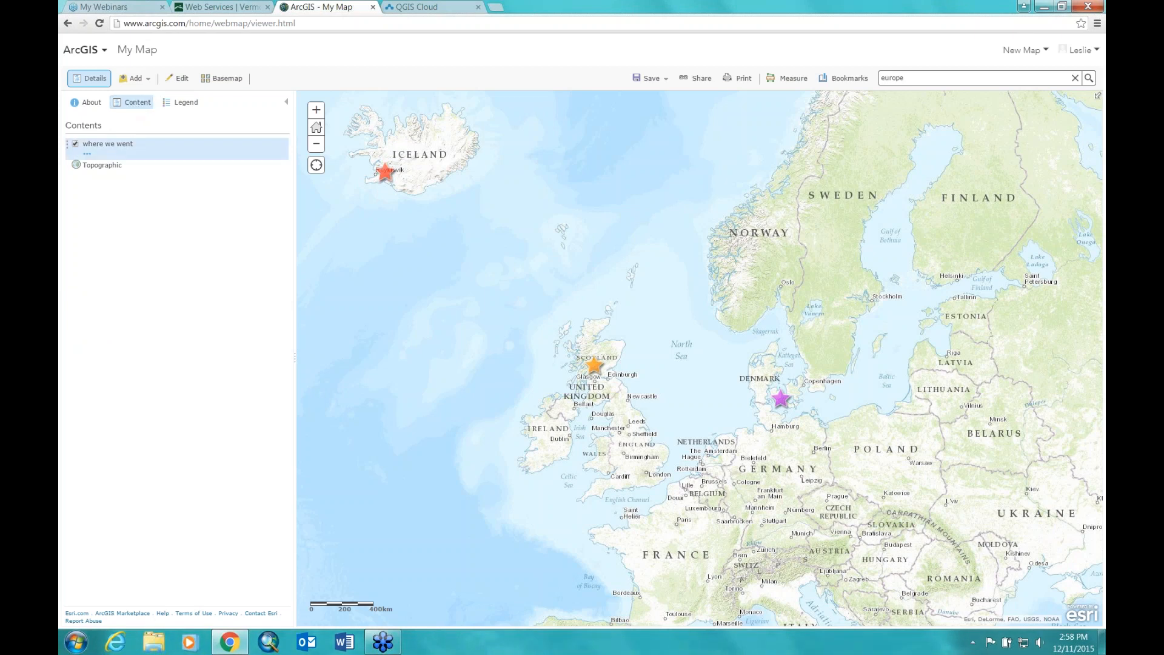
Step: Zoom the map to the 'where we went' layer's extent, then out one level
click(87, 154)
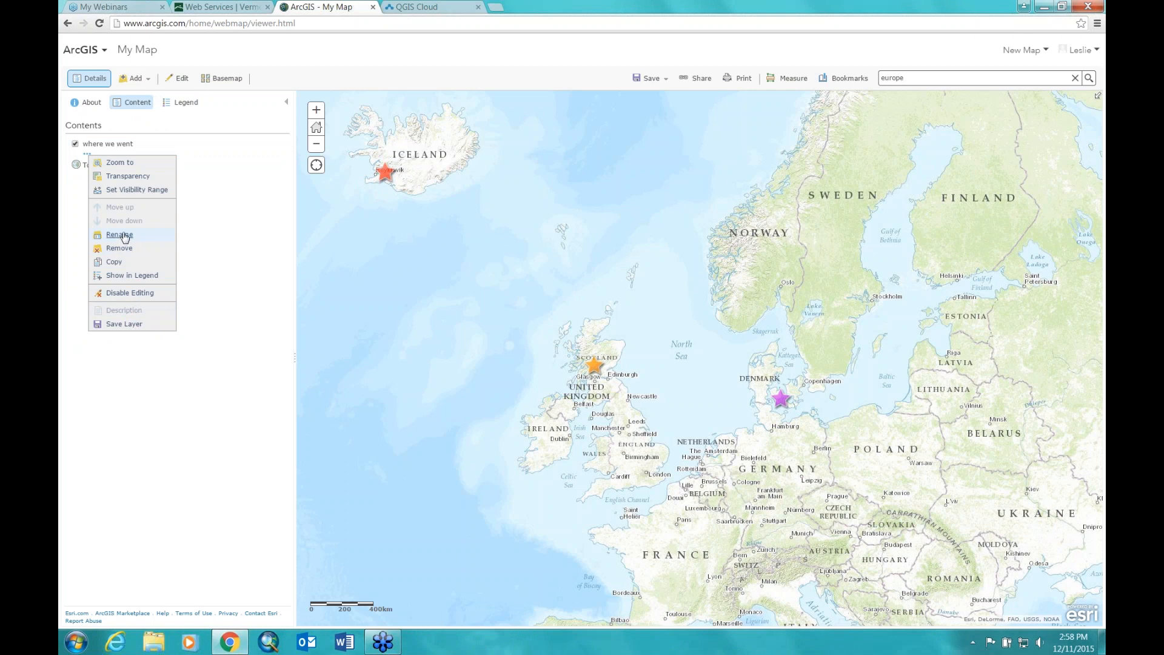
mouse_move(119, 191)
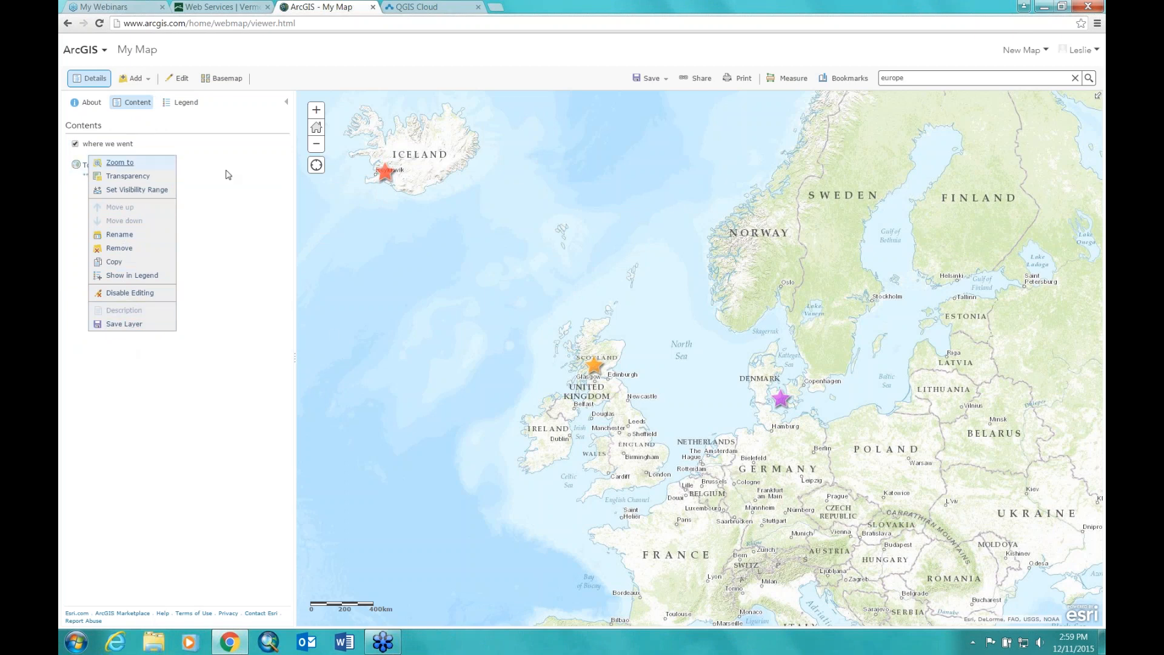
click(120, 163)
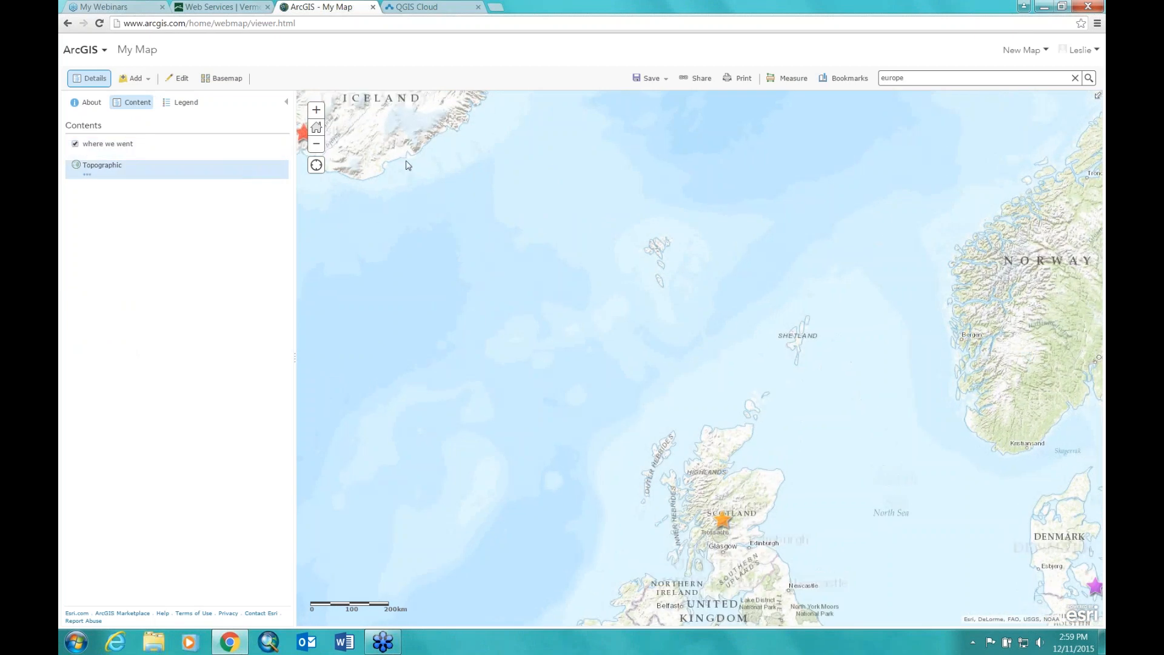
click(316, 143)
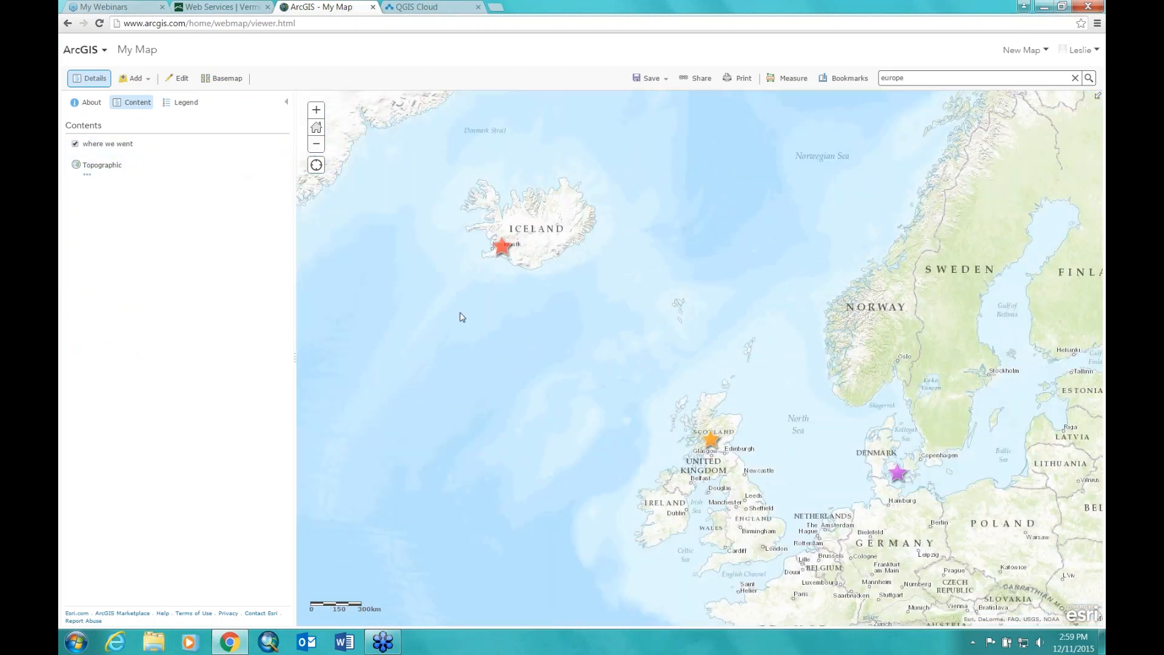
Step: Frame the map from Iceland to Germany and start Save As with the title StoryMapTrip
drag(667, 275, 556, 239)
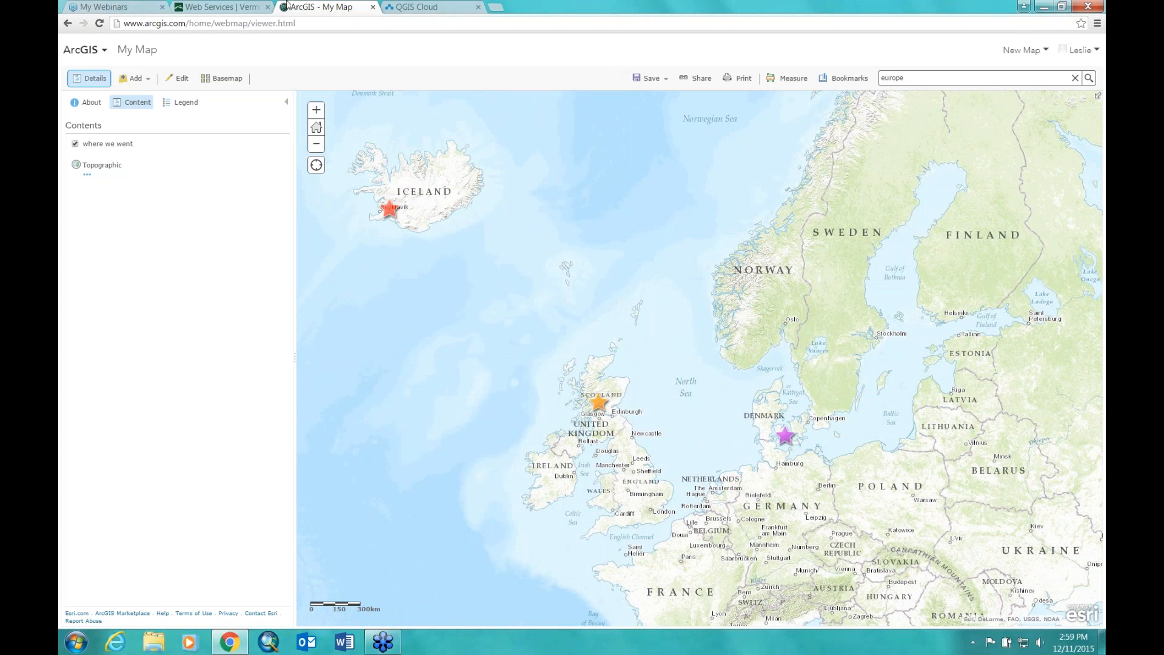
click(648, 83)
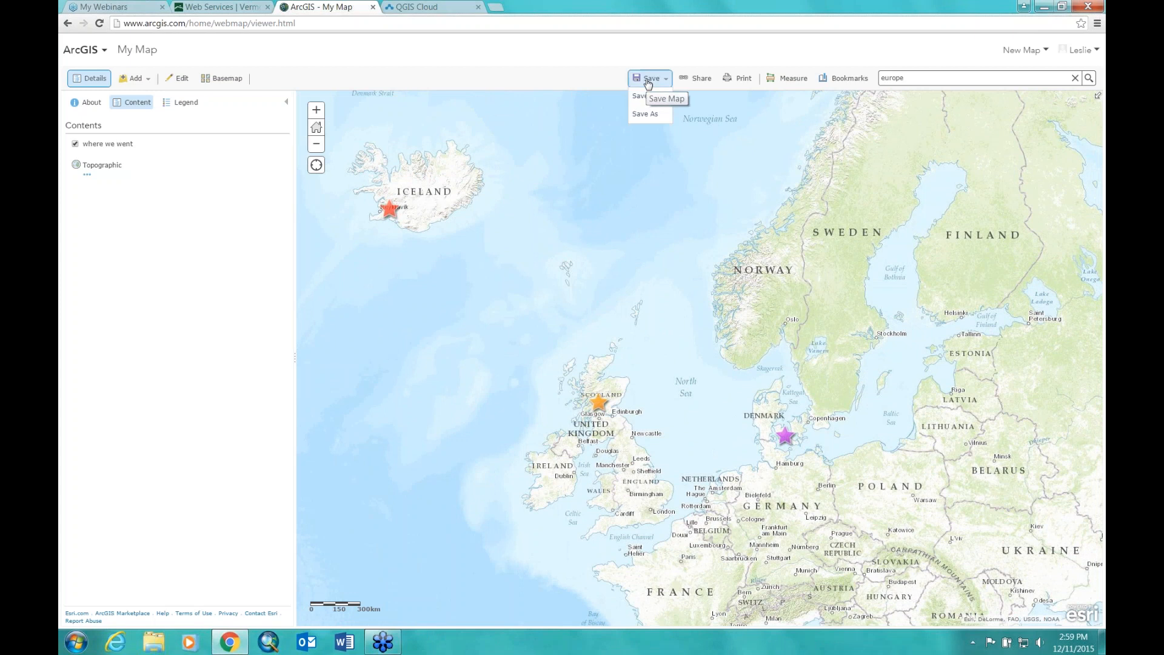
click(645, 114)
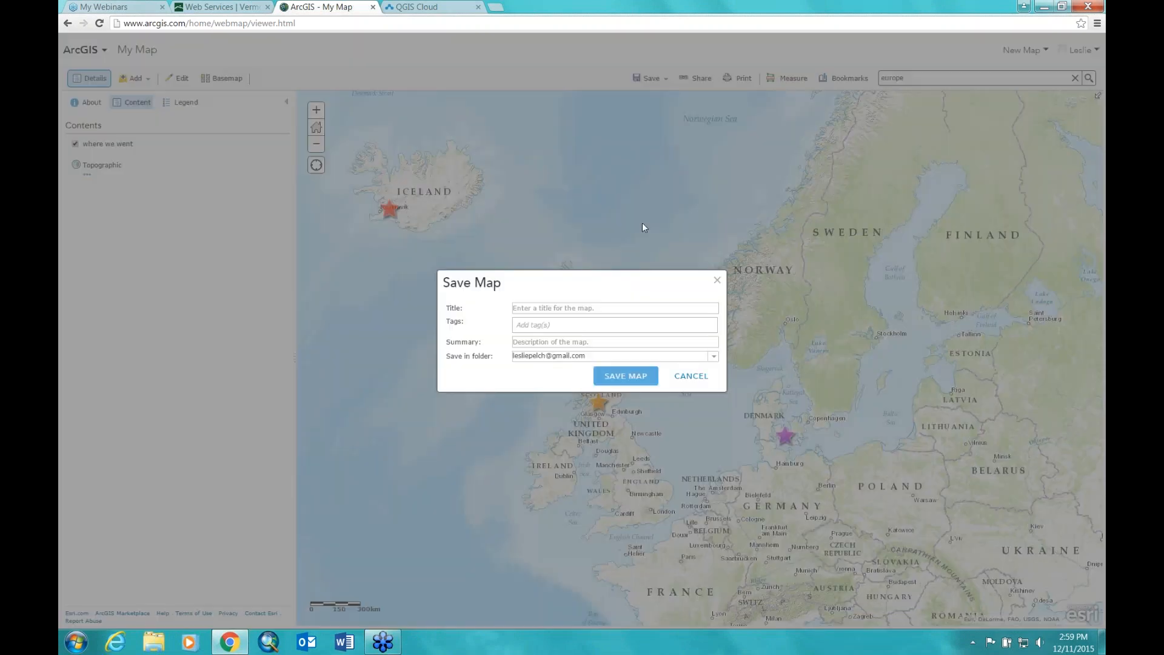
click(581, 308)
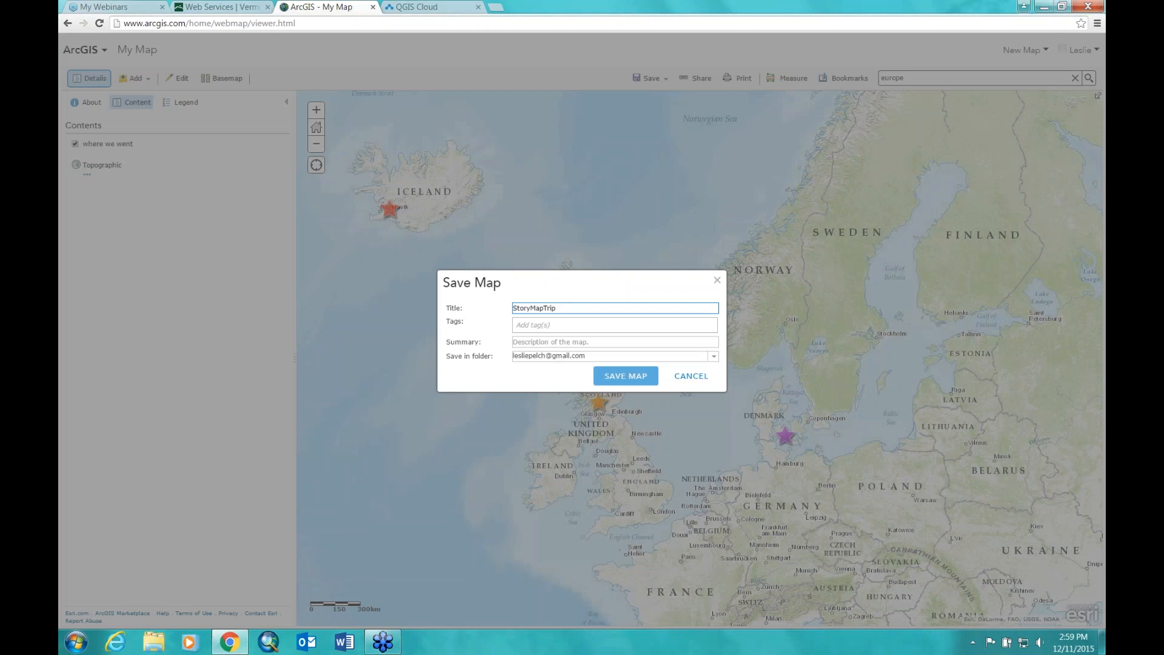
click(541, 326)
Step: Add the tag 'europe' and save the map as StoryMapTrip
text(el)
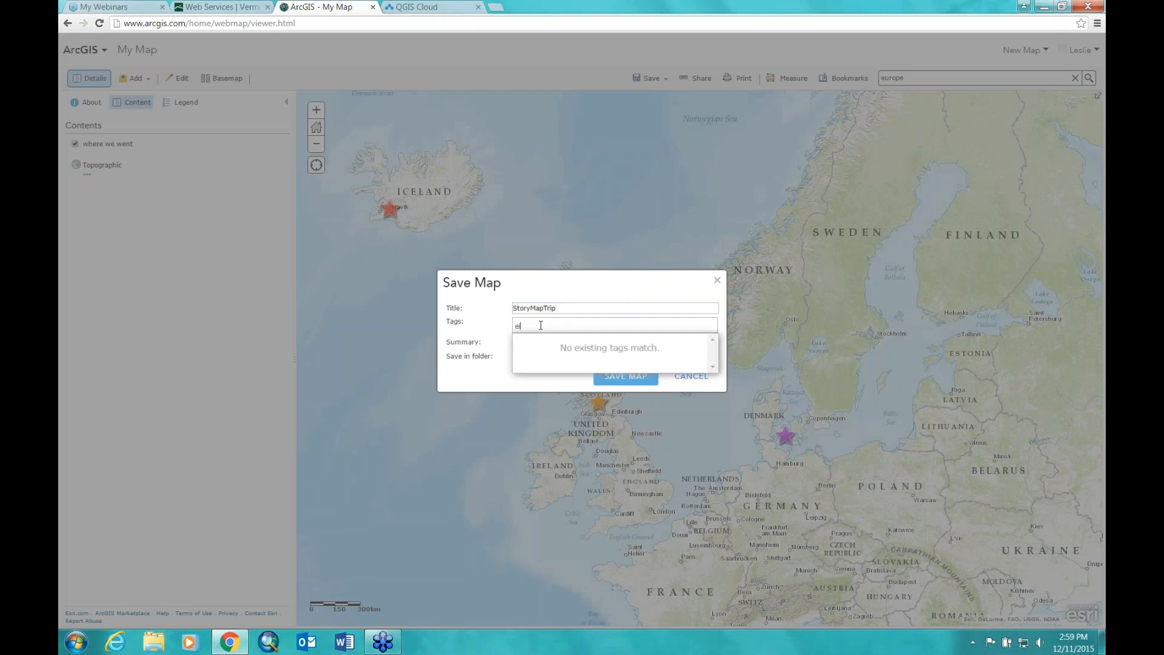
key(BackSpace)
click(525, 340)
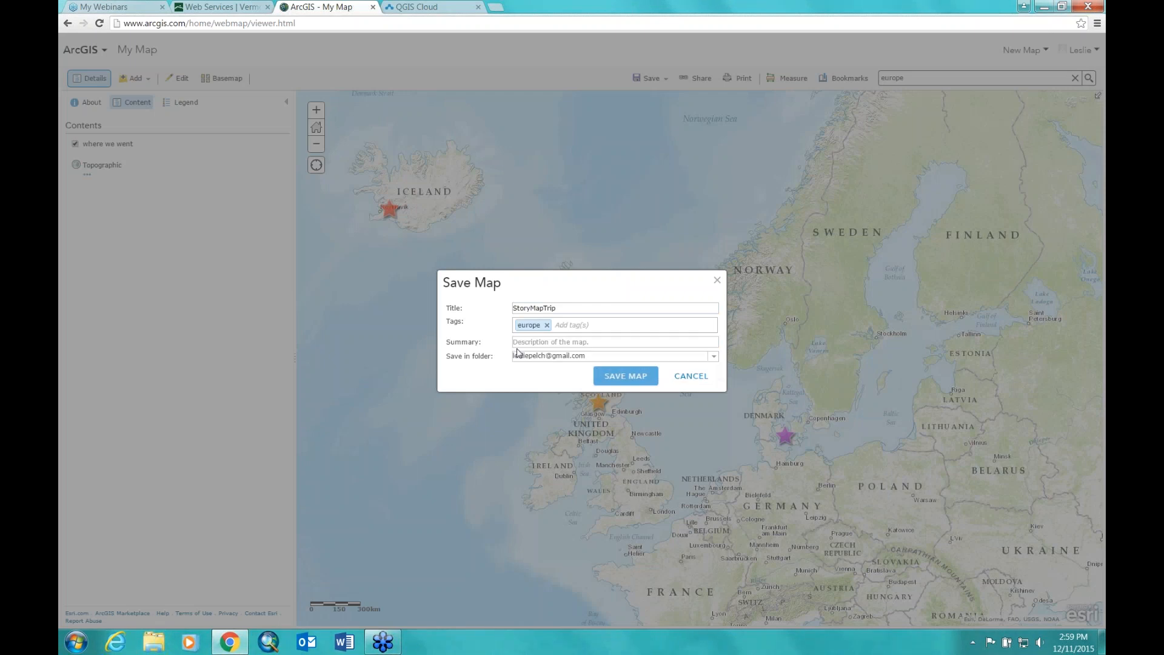
click(641, 381)
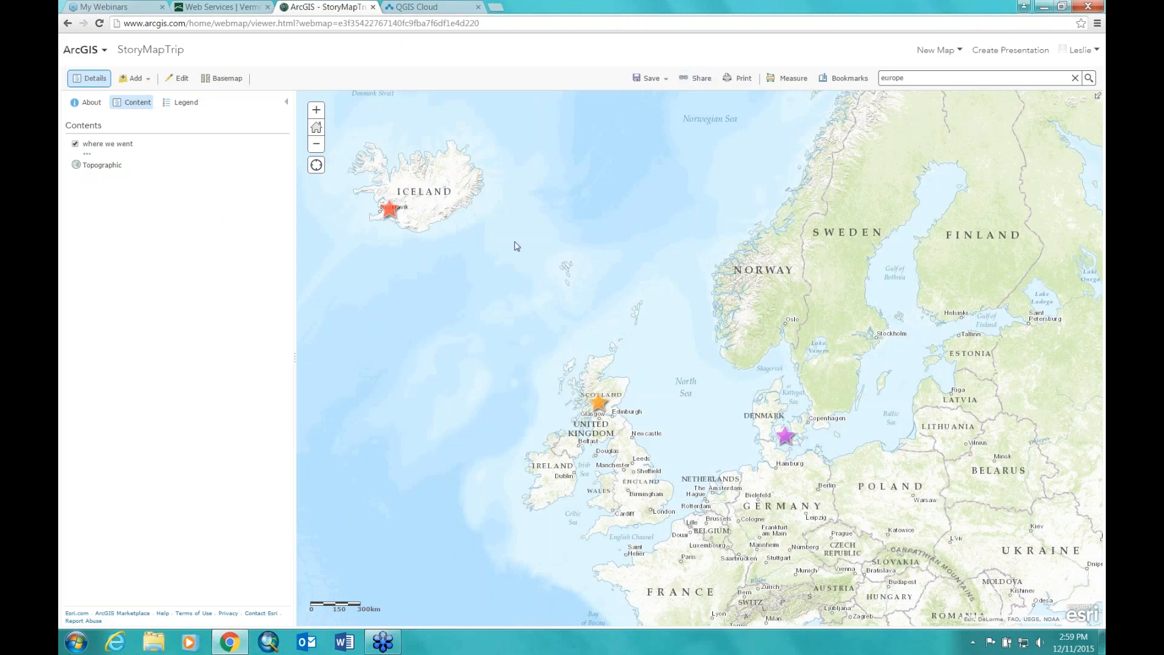
click(700, 78)
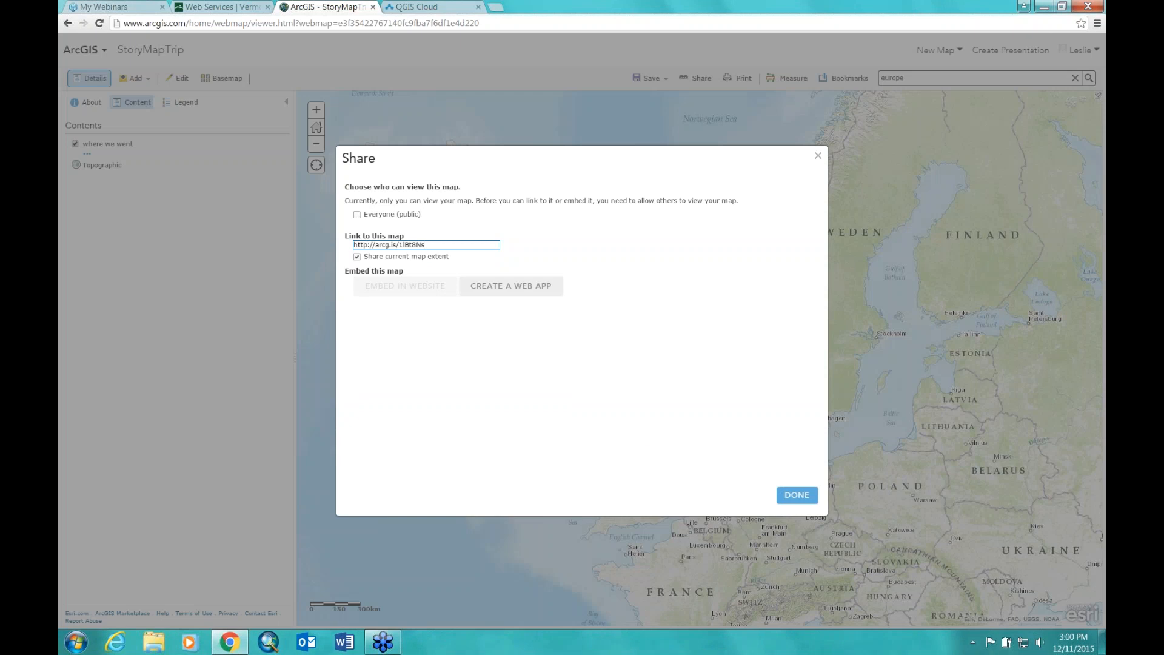
Step: Share StoryMapTrip with Everyone (public) and bring up Embed in Website
click(364, 216)
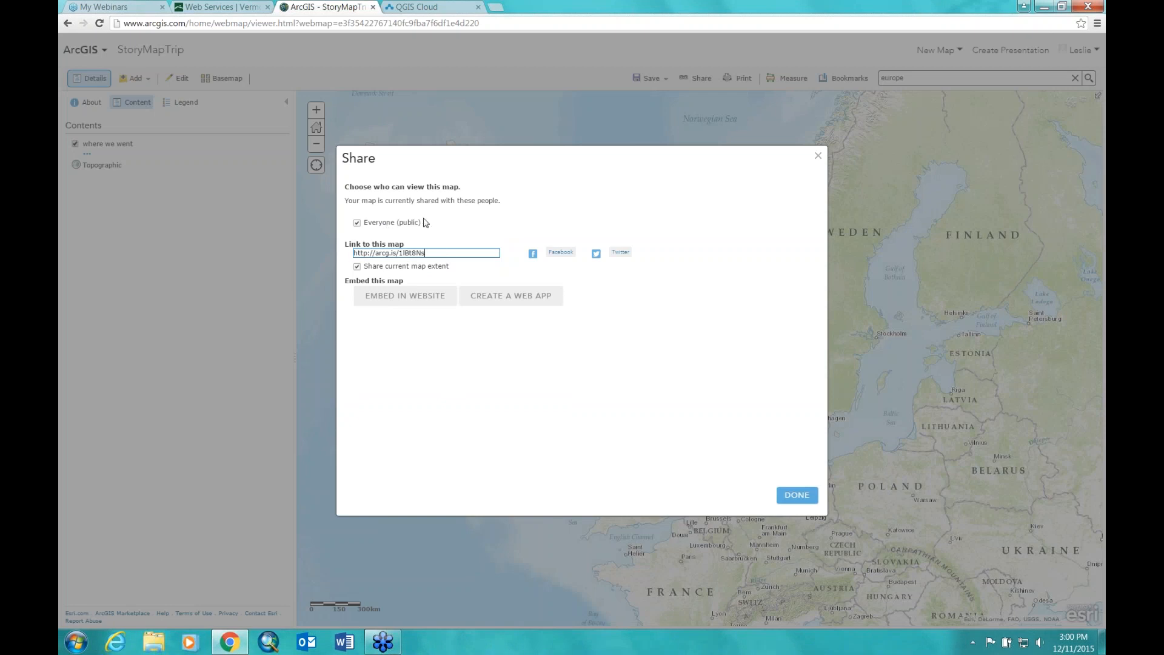
click(399, 297)
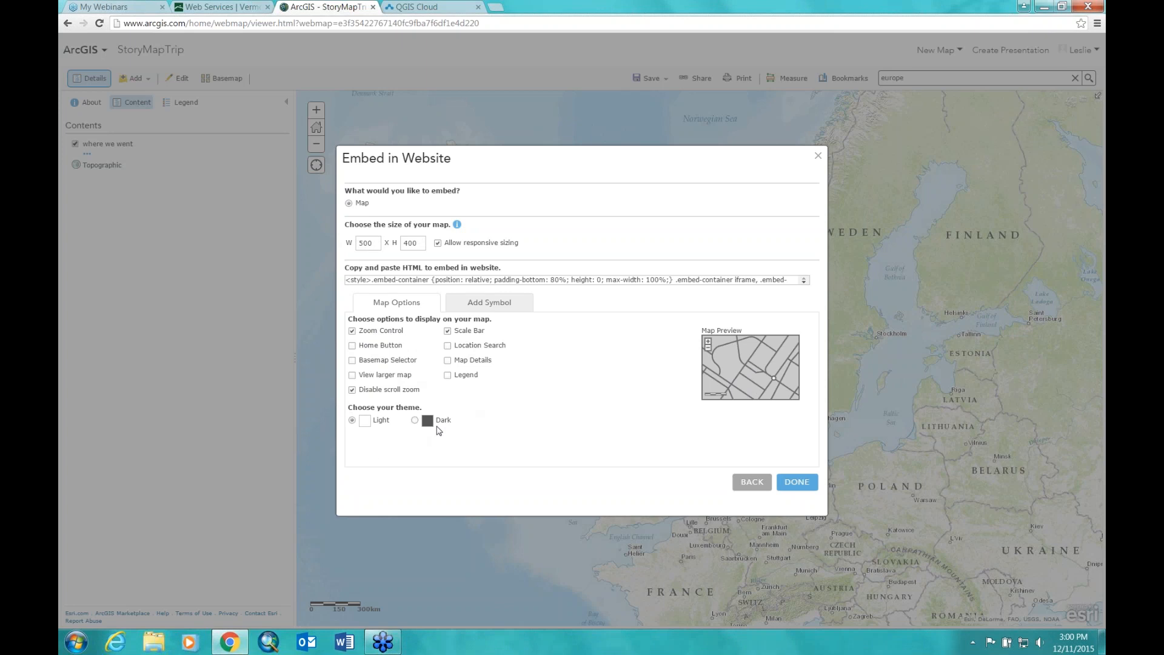
Step: Preview the Dark theme, return to Light, and select the embed HTML code
click(414, 420)
click(352, 420)
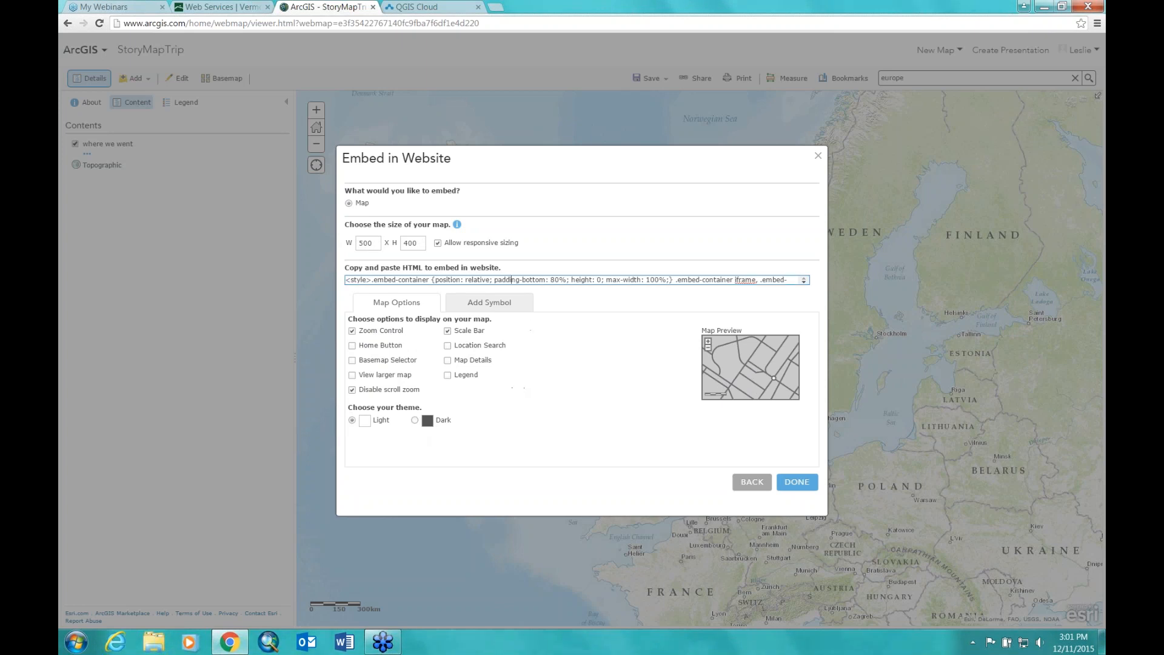
click(746, 280)
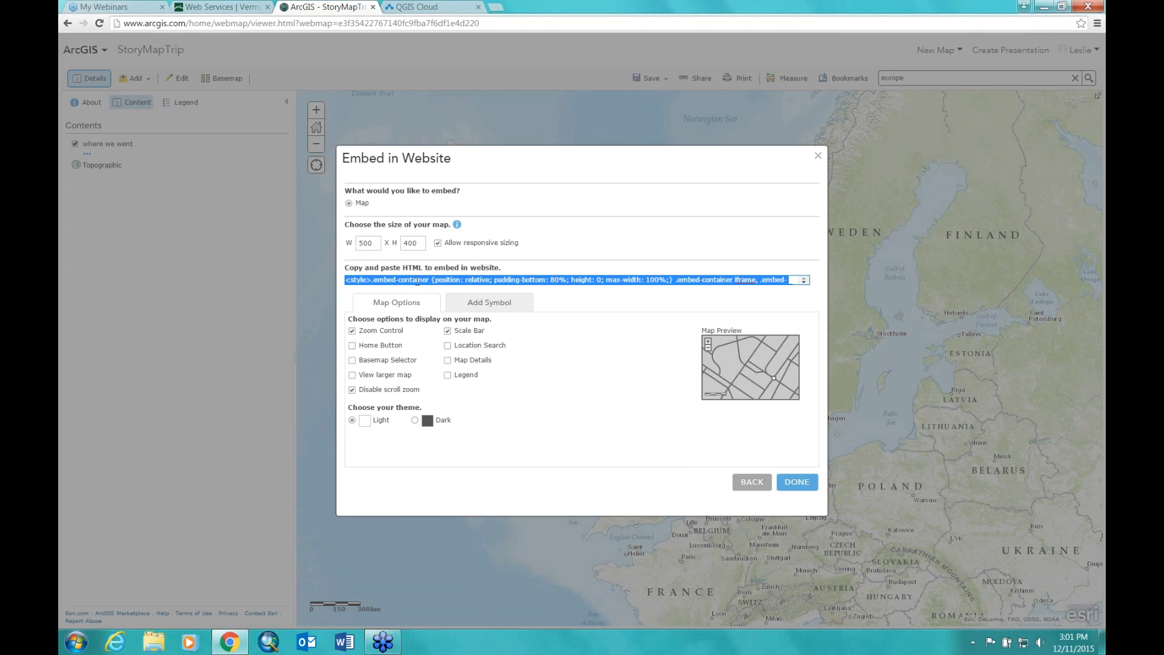
click(803, 287)
click(804, 283)
click(804, 279)
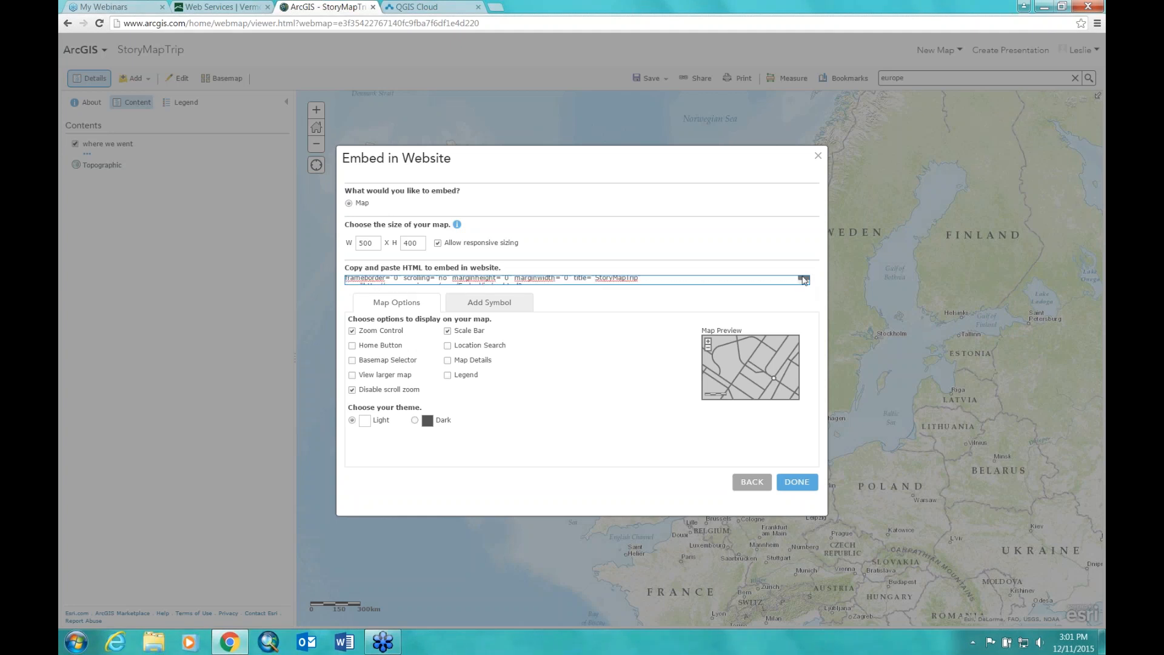
click(804, 278)
click(804, 278)
Step: Copy the full embed HTML code and close the Embed in Website dialog
click(576, 284)
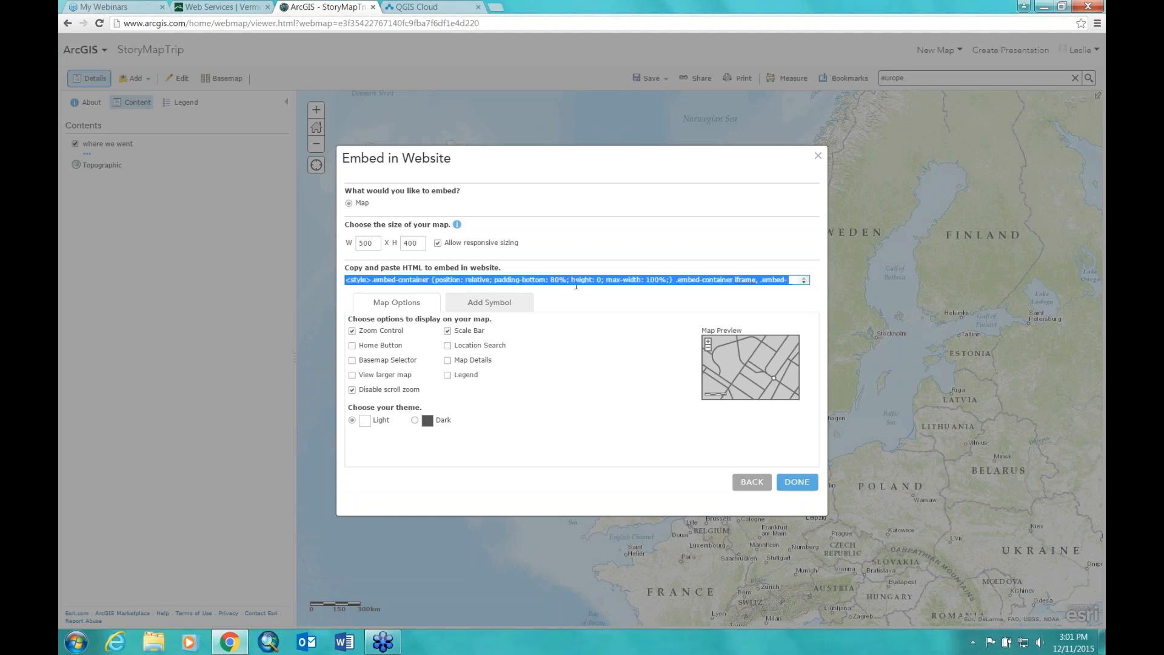
click(573, 281)
click(655, 279)
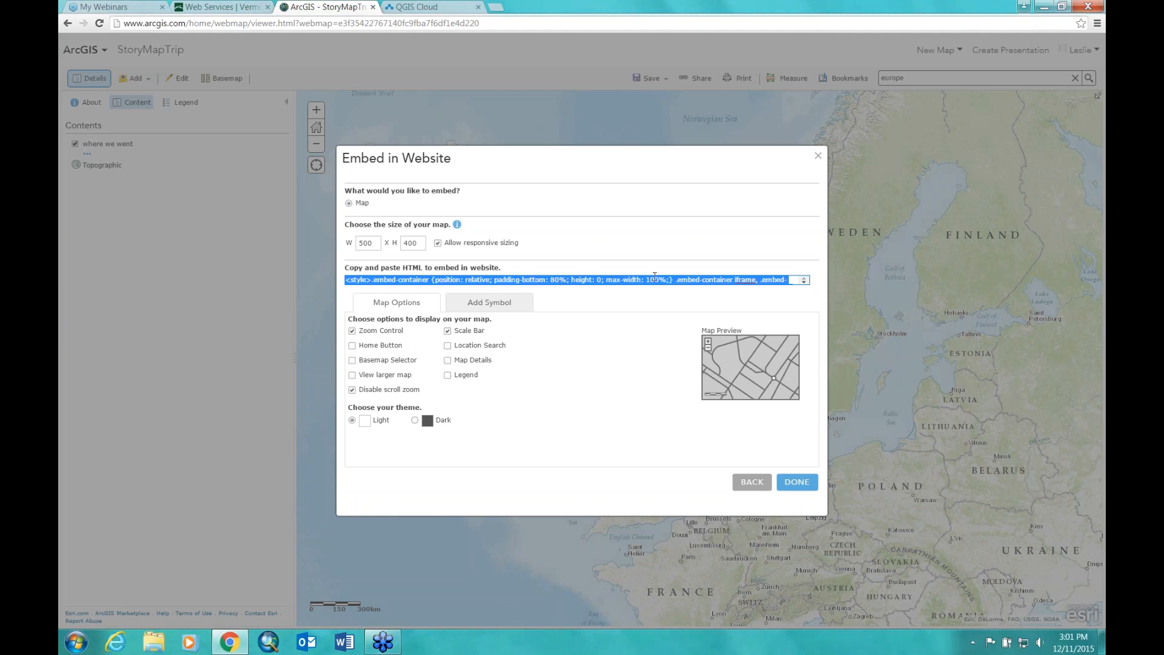
right_click(727, 281)
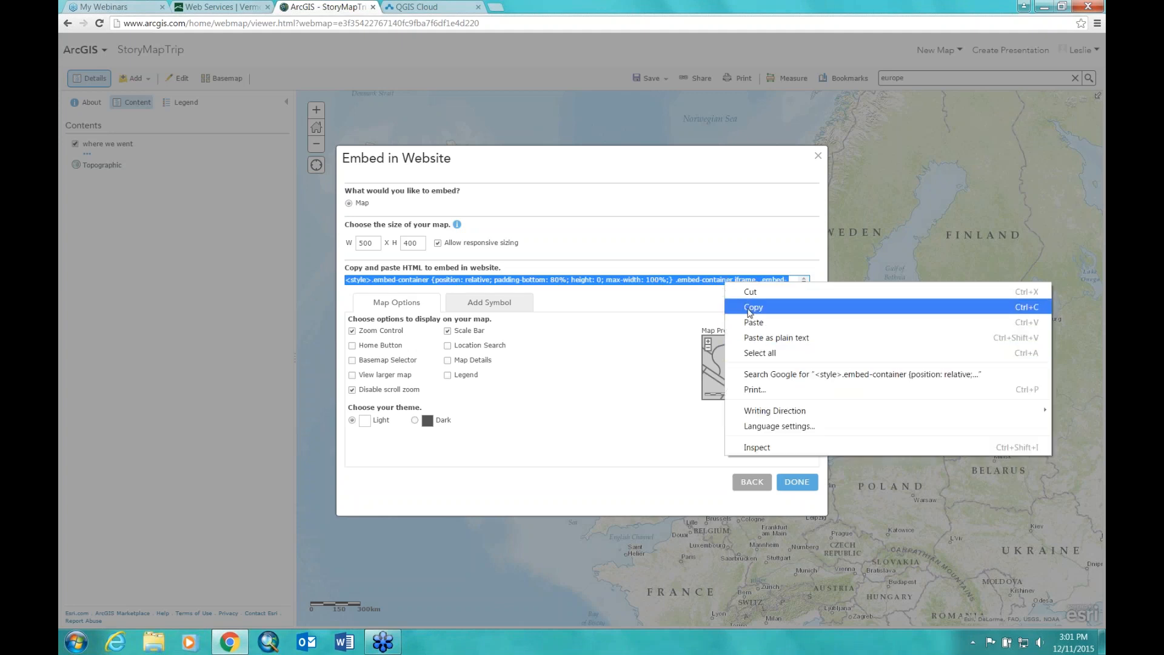
click(564, 458)
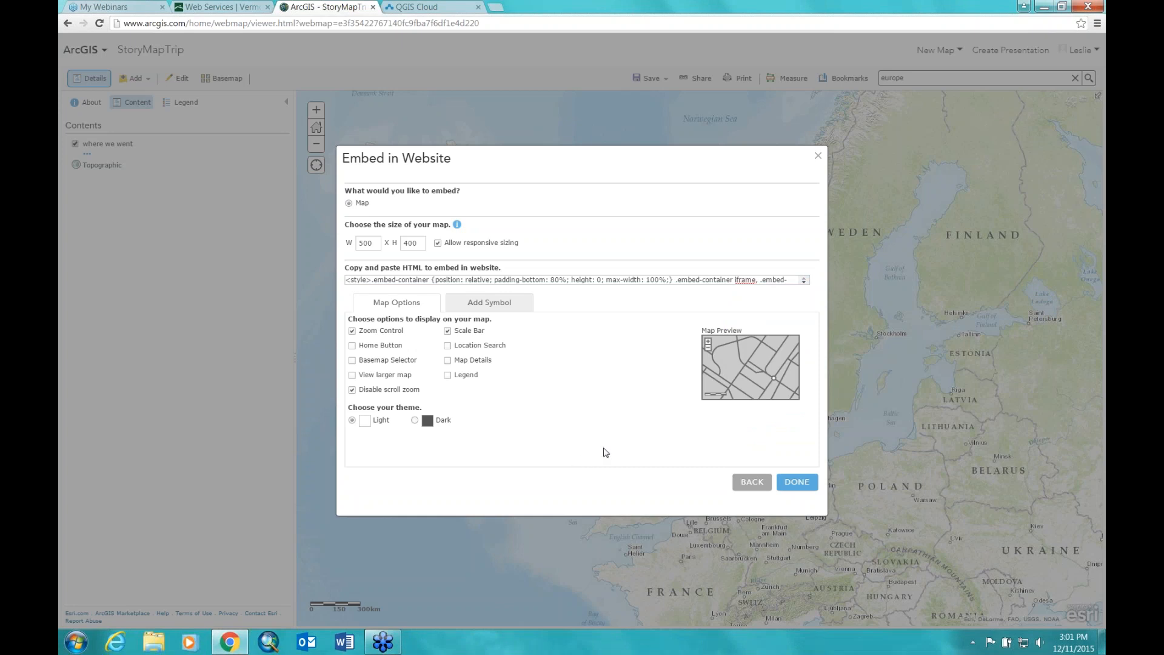
click(795, 483)
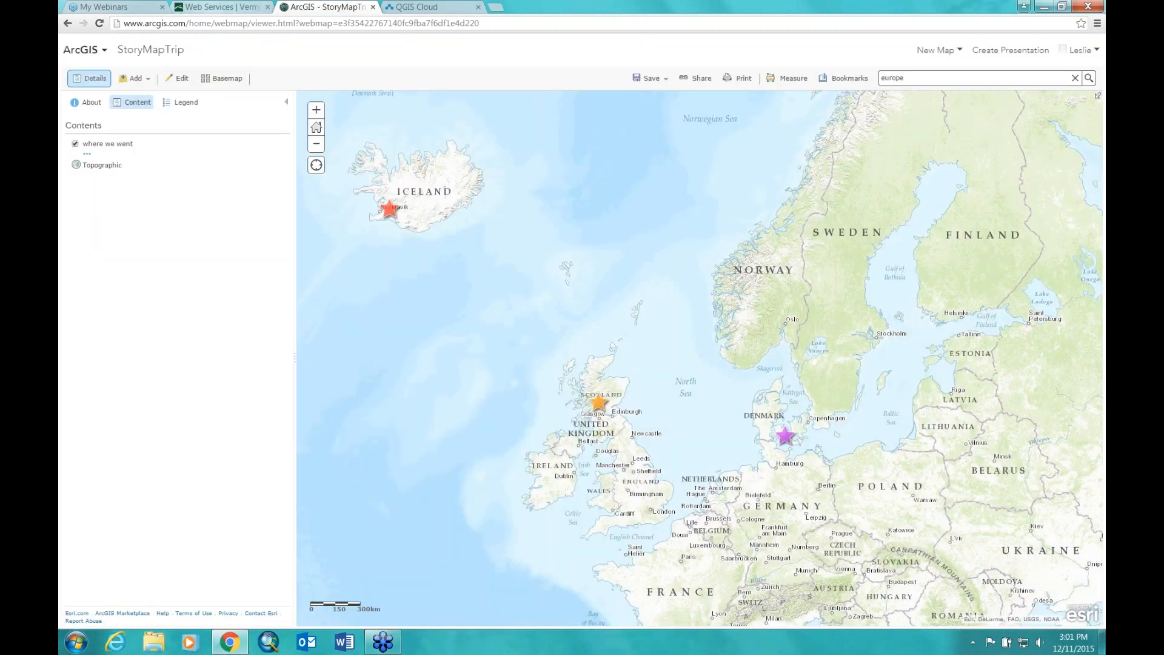
Step: Switch to the VCGI website and go to About VCGI > Directions to VCGI
click(216, 7)
drag(1100, 253, 1100, 174)
click(293, 128)
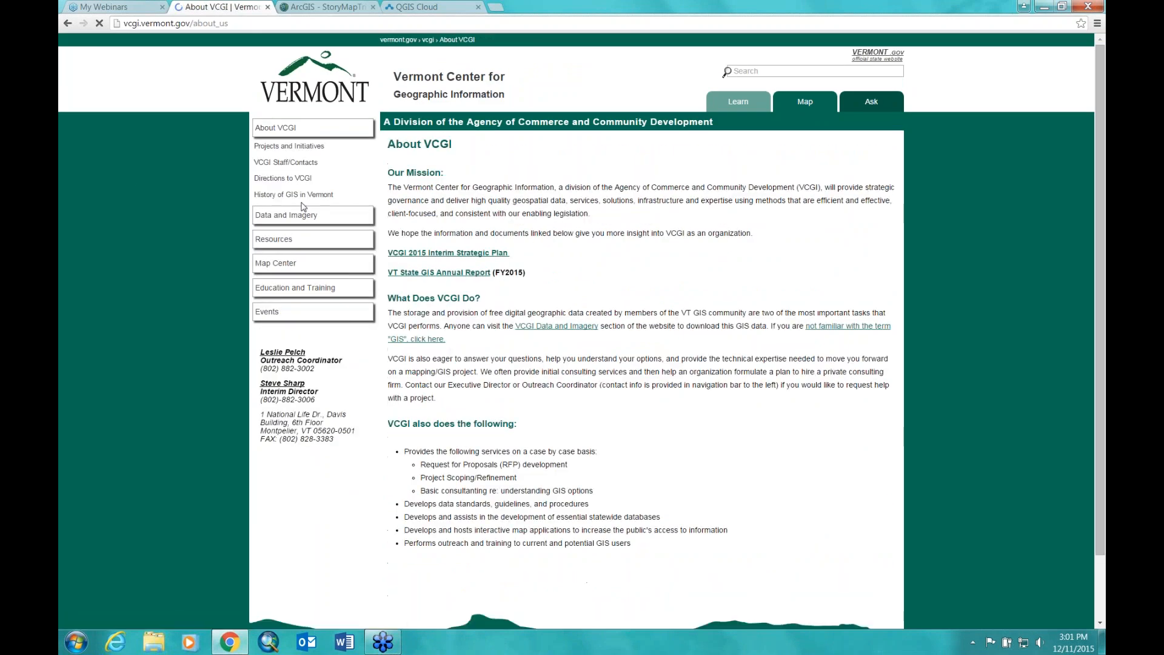
click(281, 178)
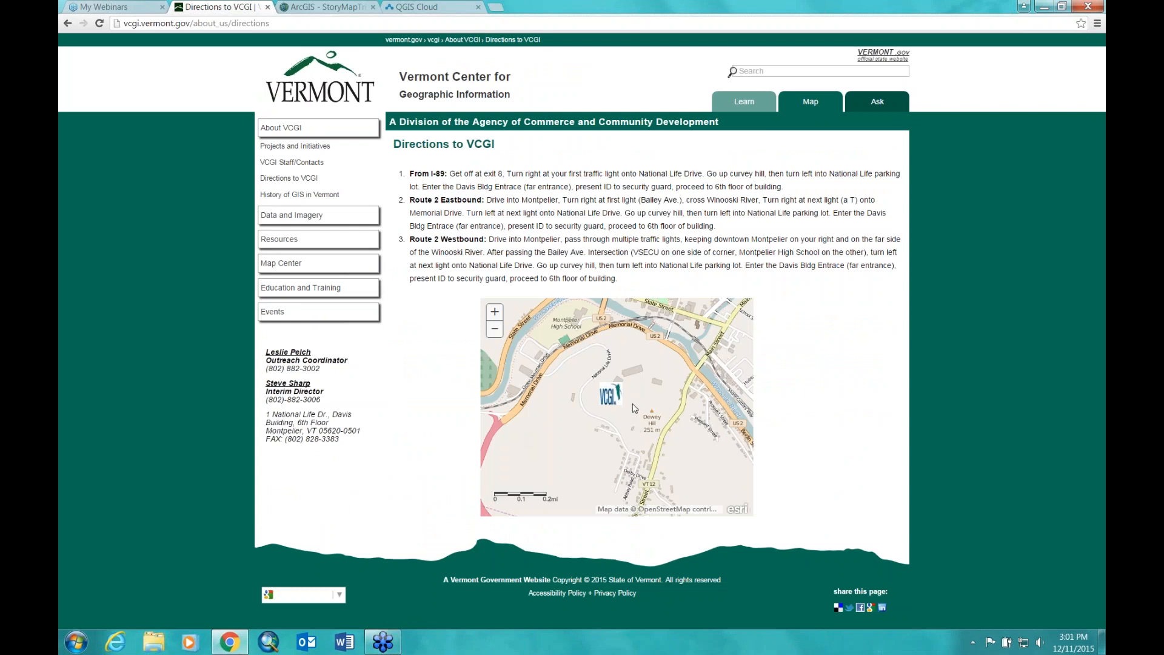
Step: Zoom the directions map out and in on Montpelier, then return to the StoryMapTrip tab
click(494, 331)
click(493, 330)
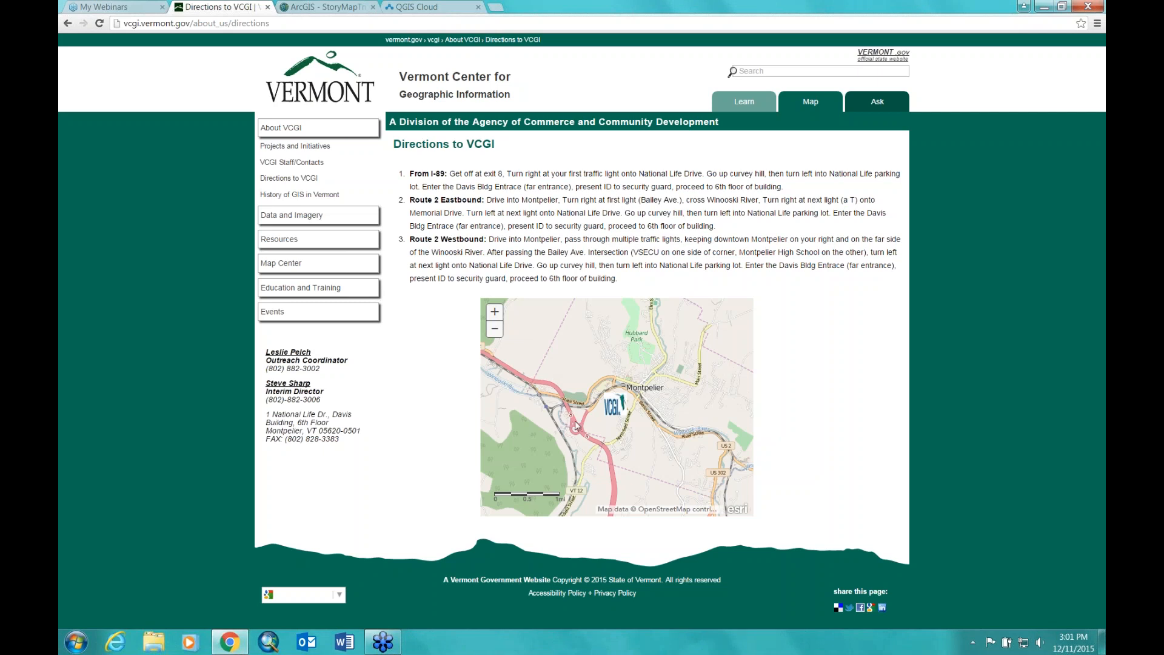
click(495, 312)
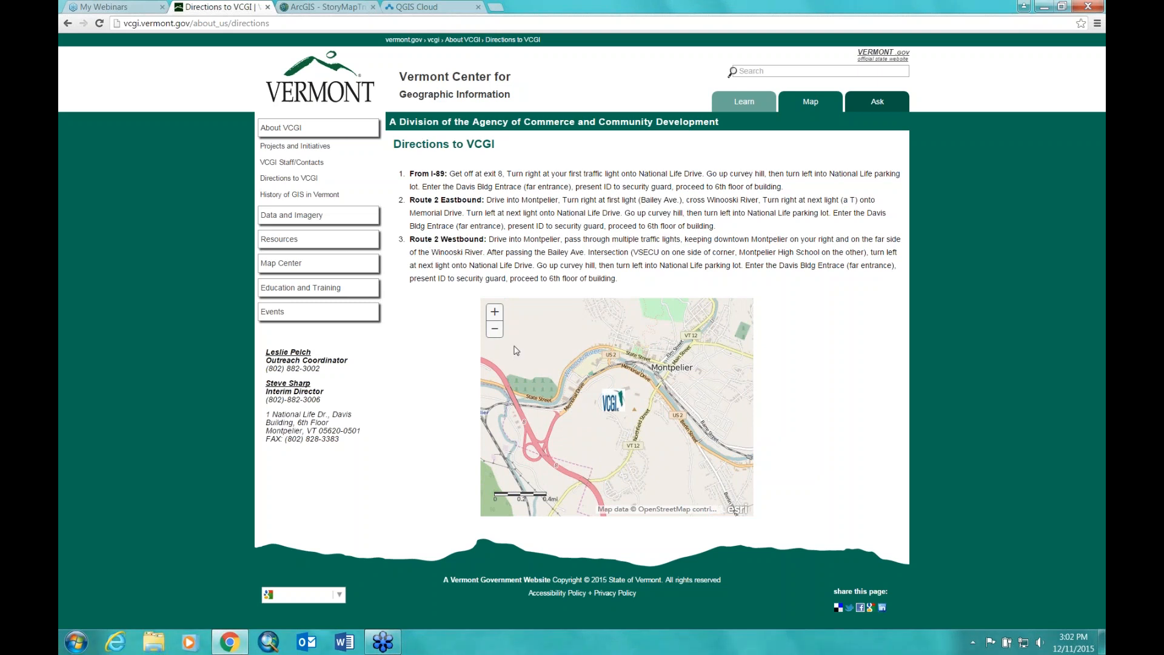
click(495, 312)
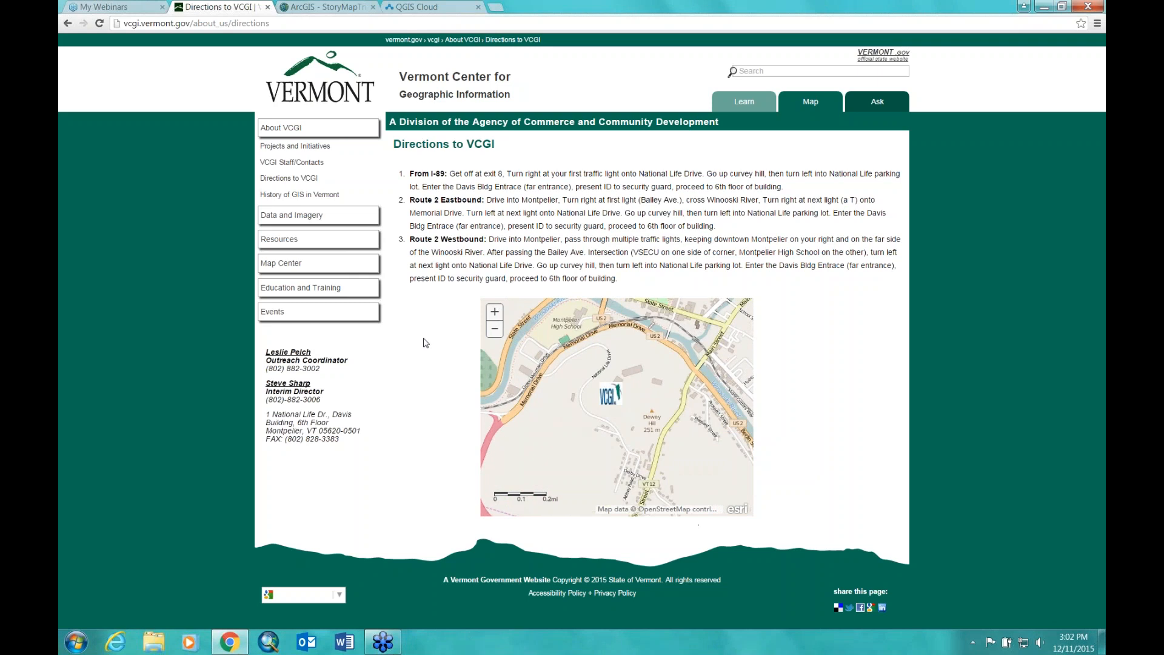
click(495, 331)
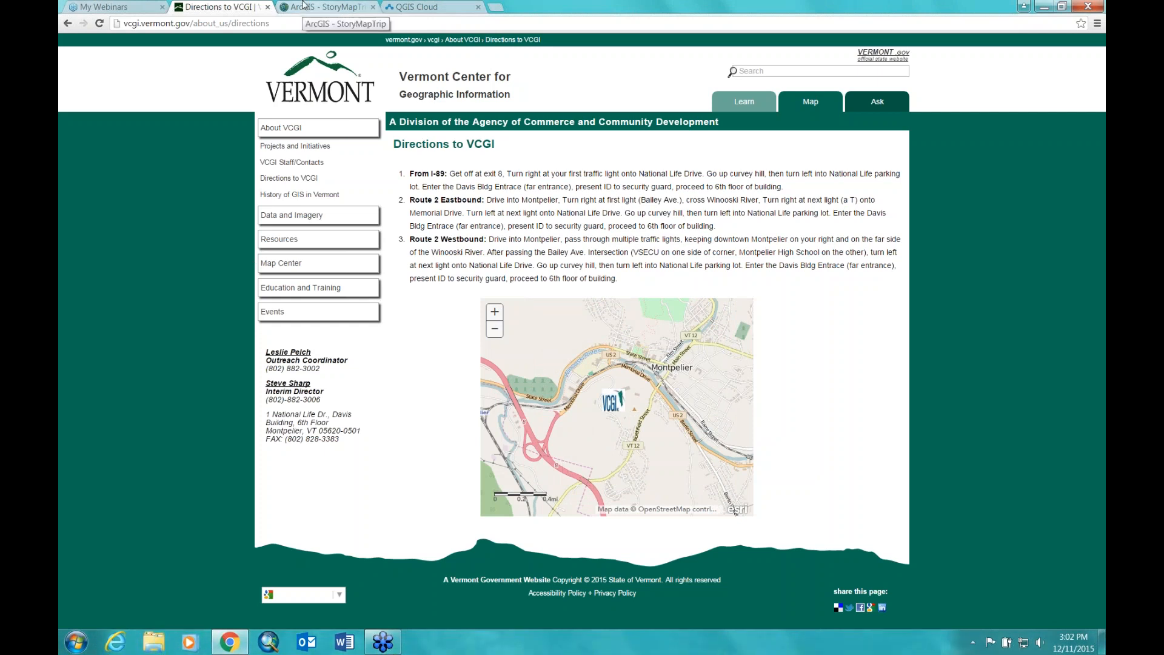
click(303, 8)
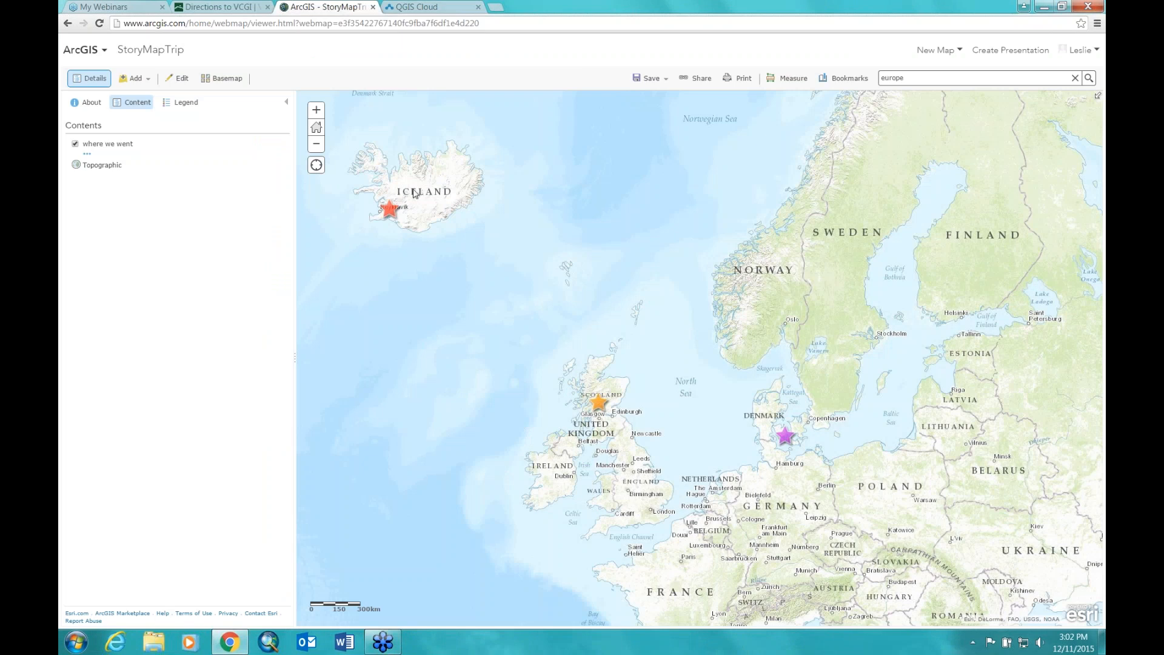
Step: Start Create a Web App from Share and browse the categories to Build a Story Map
click(698, 78)
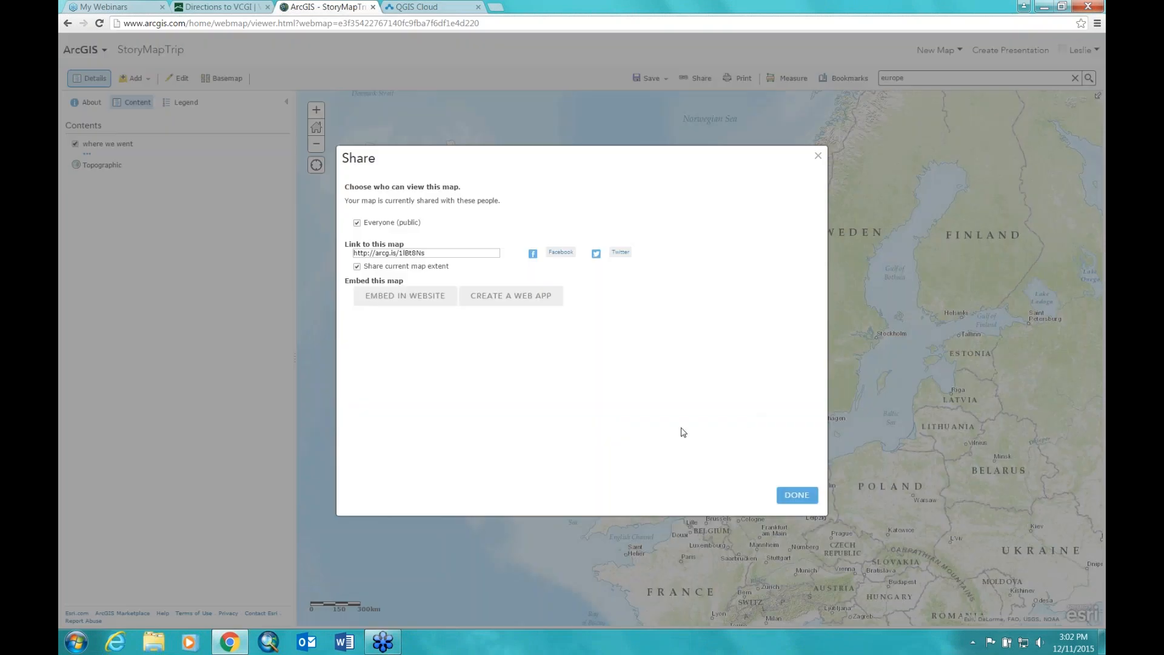
click(489, 296)
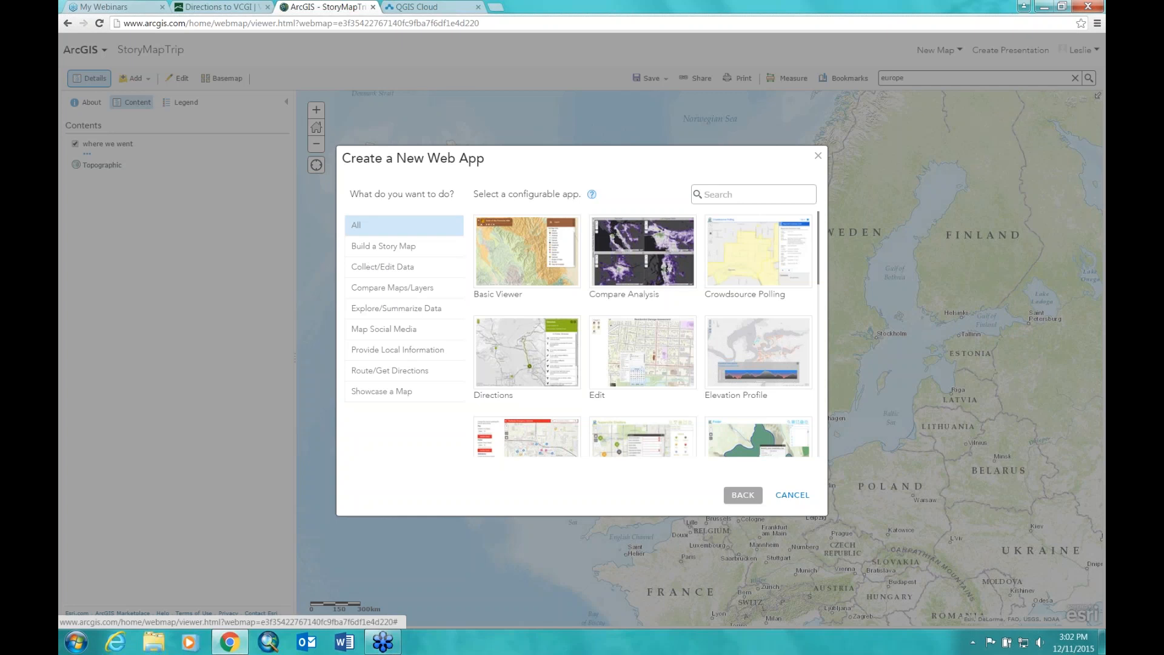
click(382, 392)
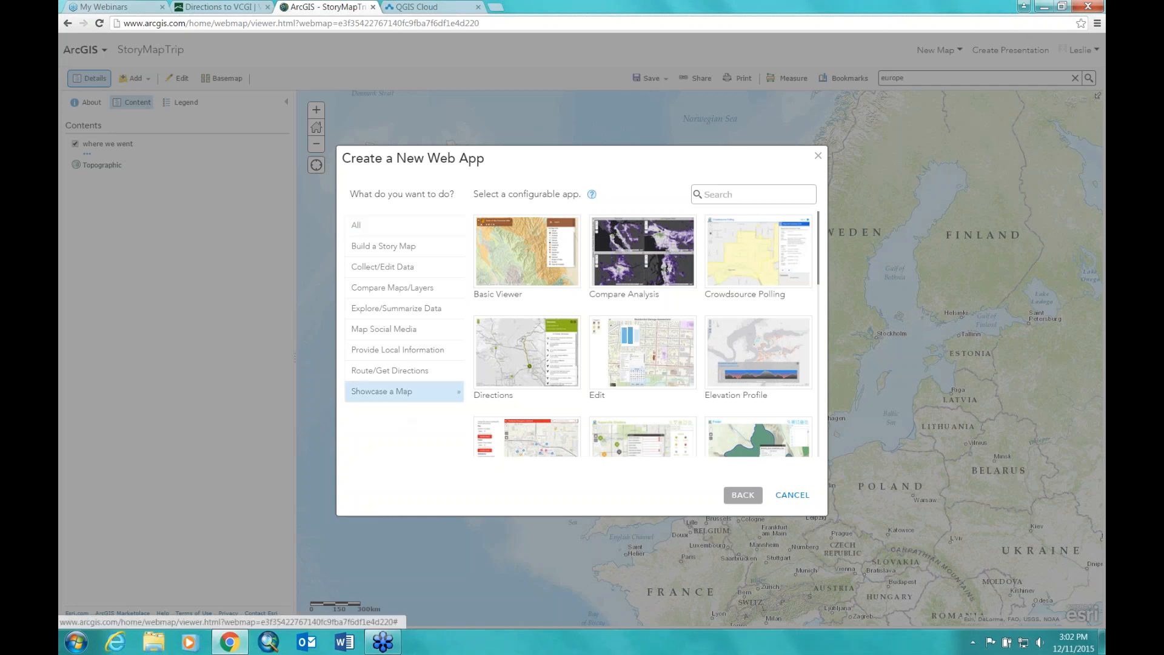
click(380, 370)
click(379, 350)
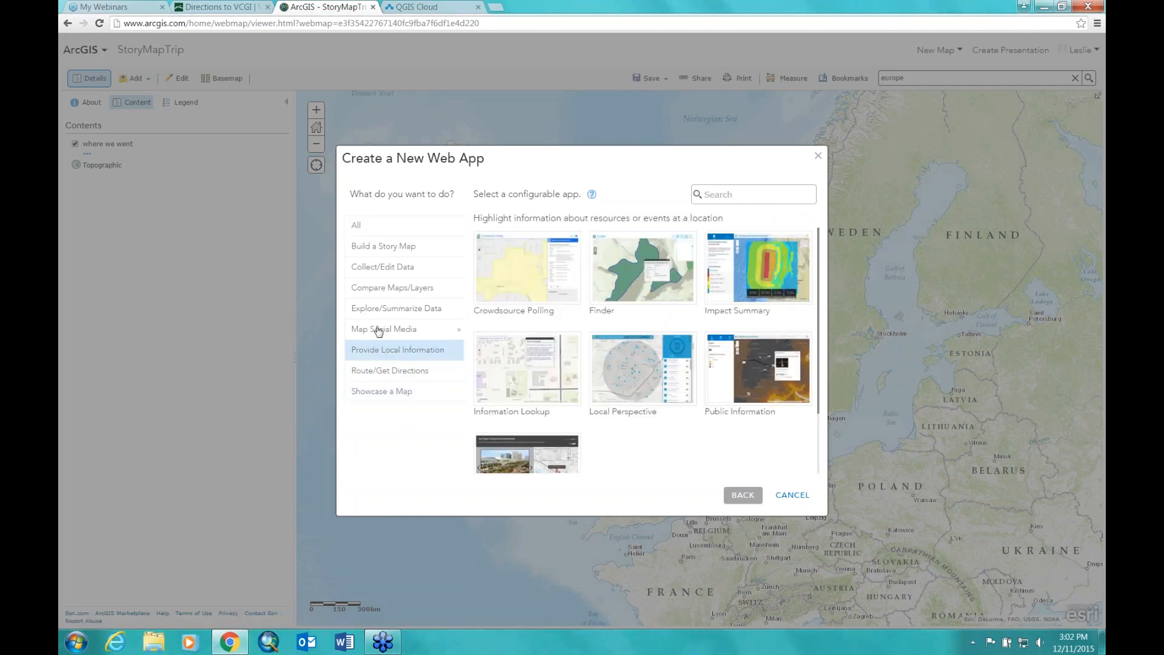
click(377, 328)
click(372, 310)
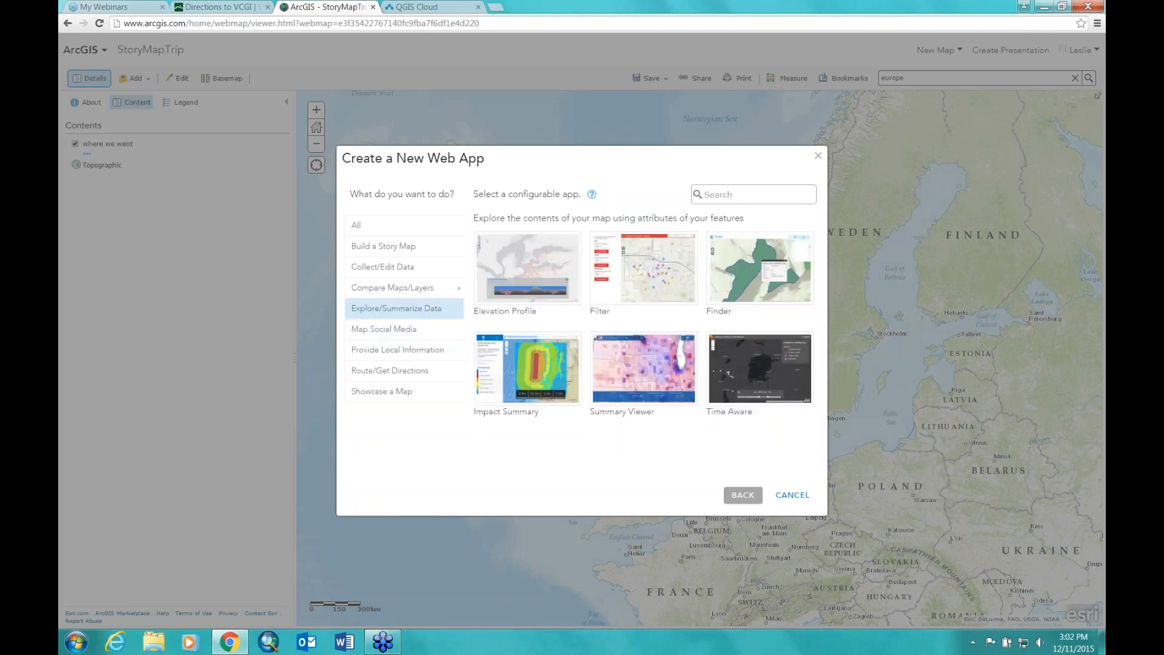
click(368, 247)
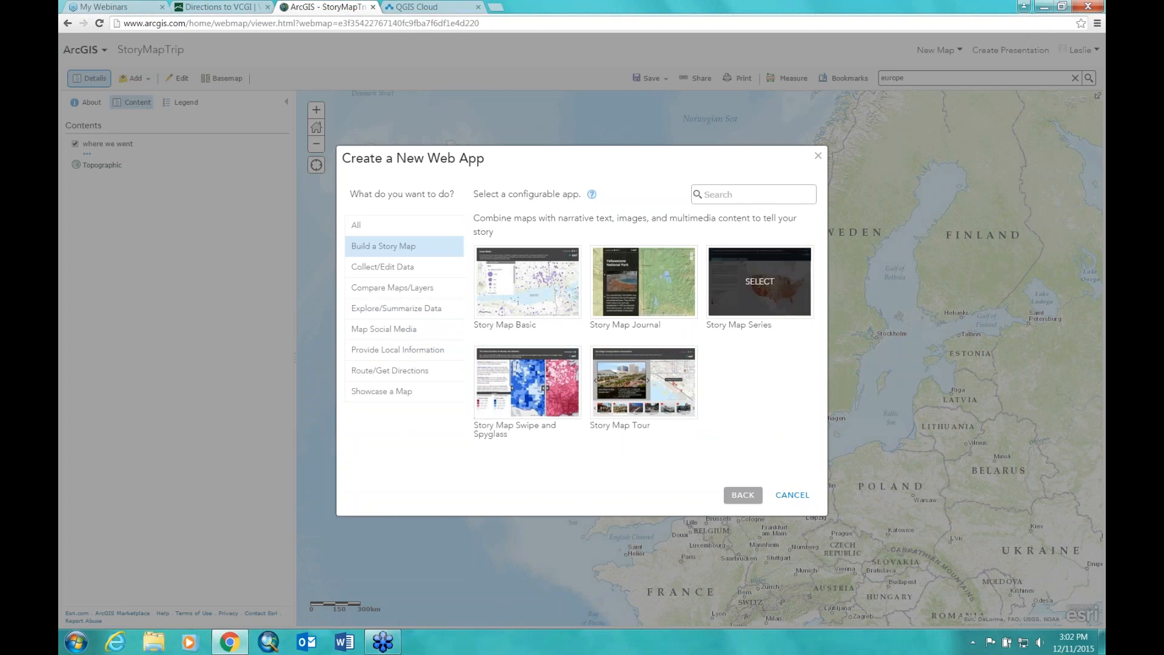
Step: Select the Story Map Journal template to show its map-based multimedia journal description
mouse_move(675, 292)
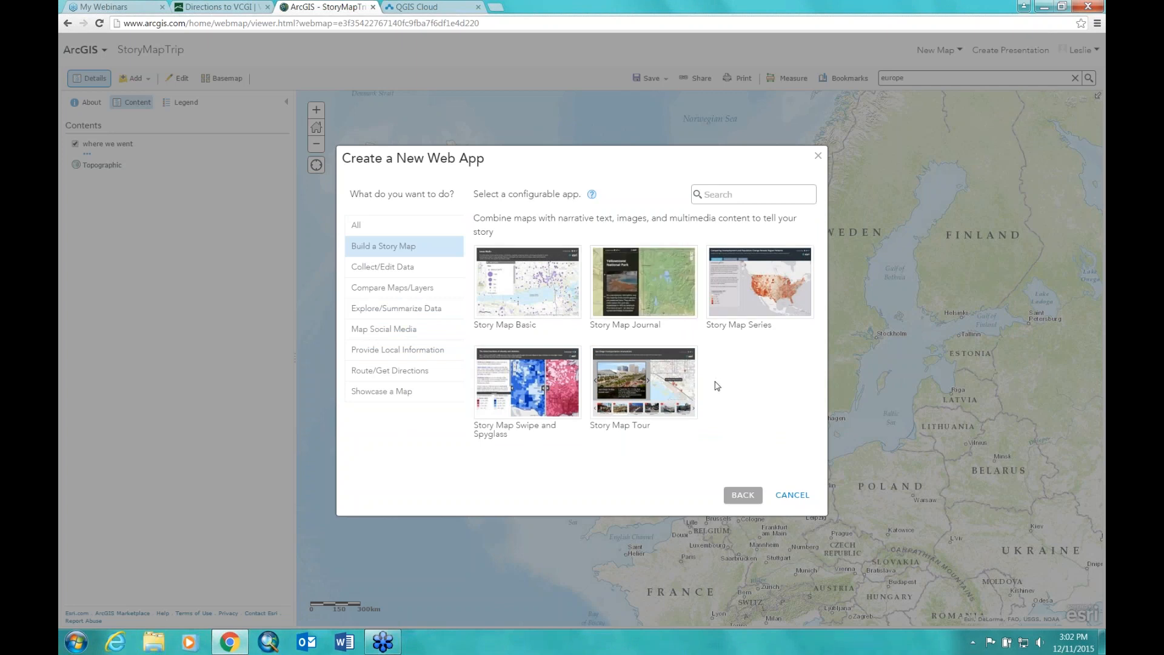
mouse_move(644, 281)
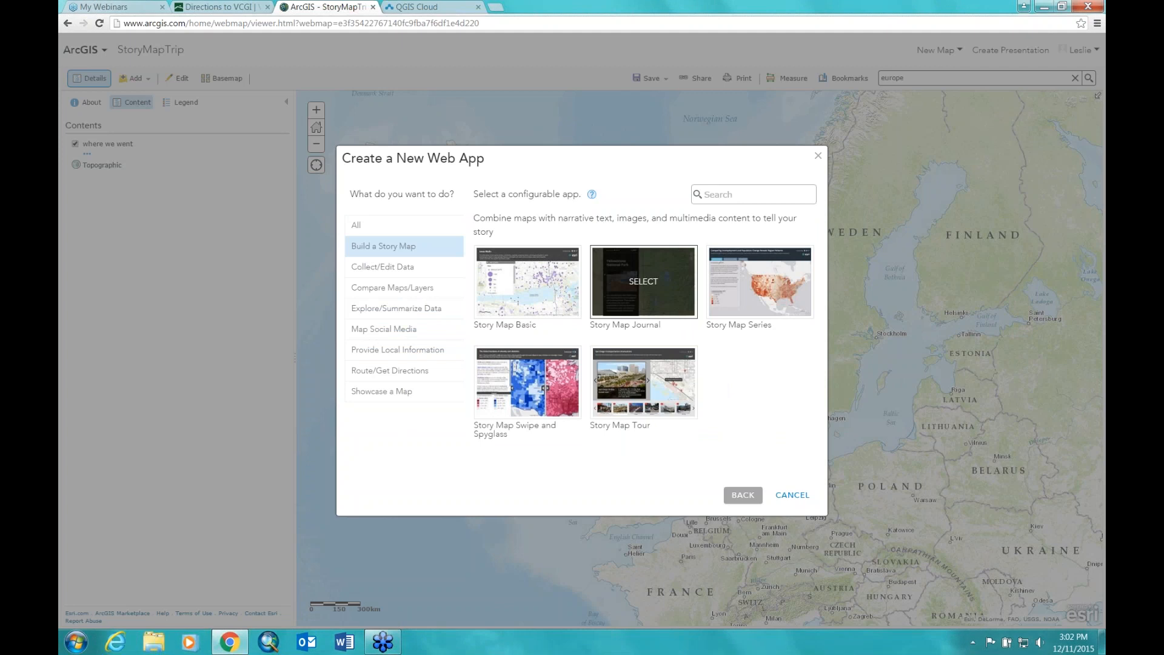
click(661, 297)
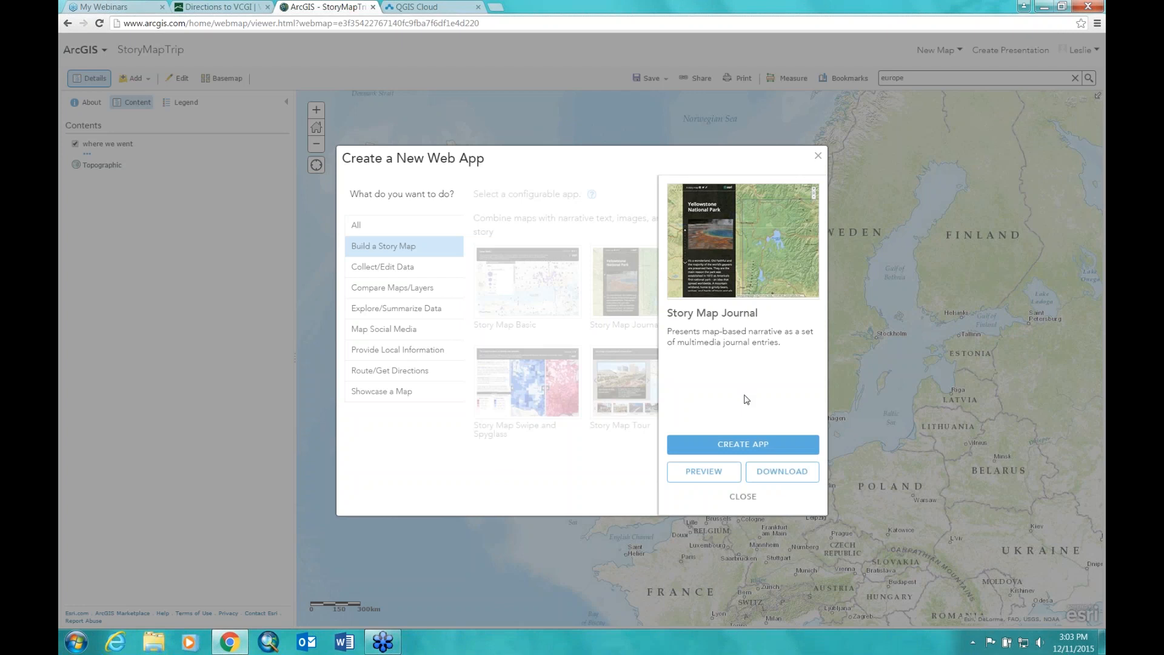
Step: Create the Story Map Journal app, renaming it from StoryMapTrip to 'European Trip Story map'
click(730, 445)
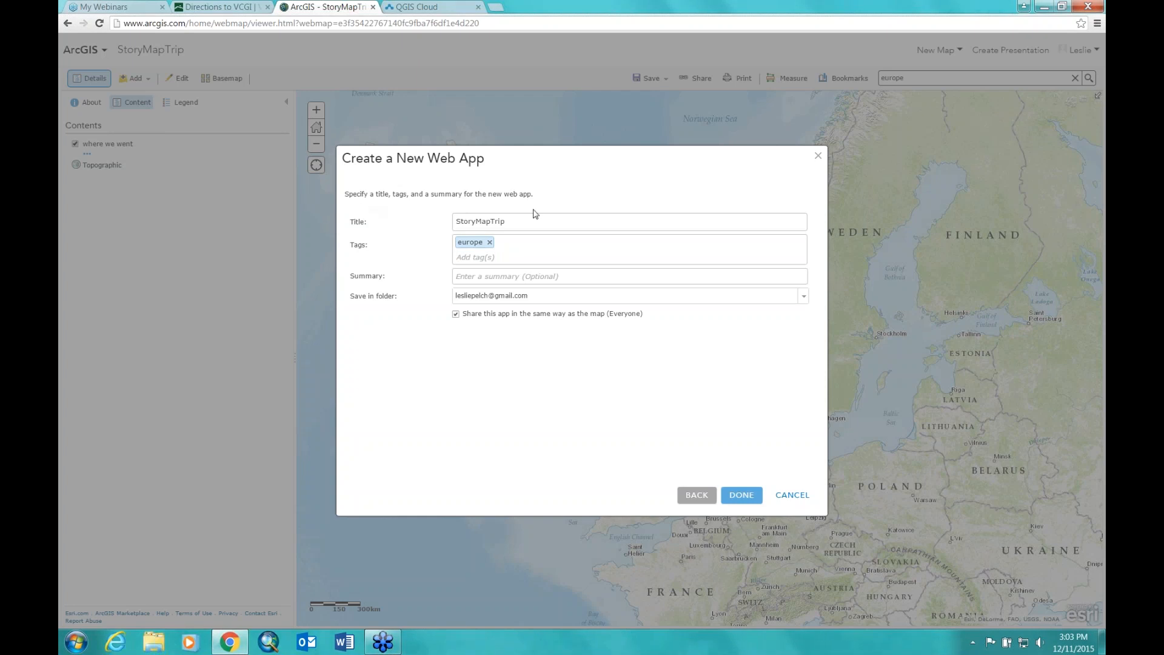
click(512, 221)
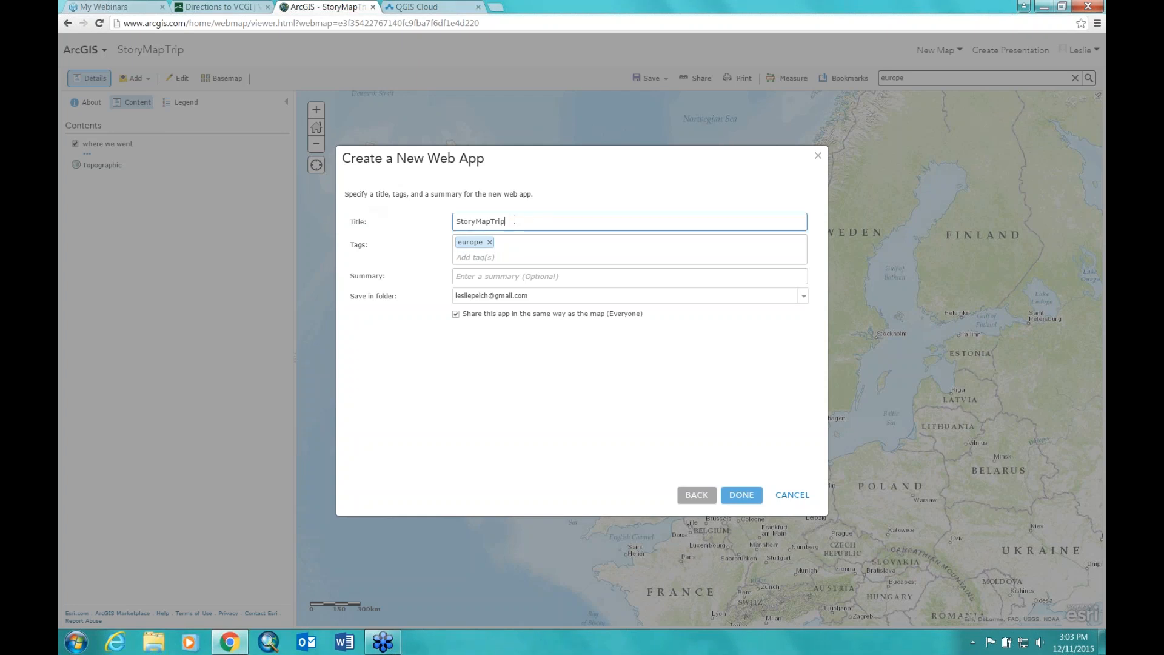
key(BackSpace)
key(BackSpace)
key(BackSpace)
key(BackSpace)
key(BackSpace)
key(BackSpace)
key(BackSpace)
key(BackSpace)
key(BackSpace)
key(BackSpace)
key(BackSpace)
key(BackSpace)
text(European)
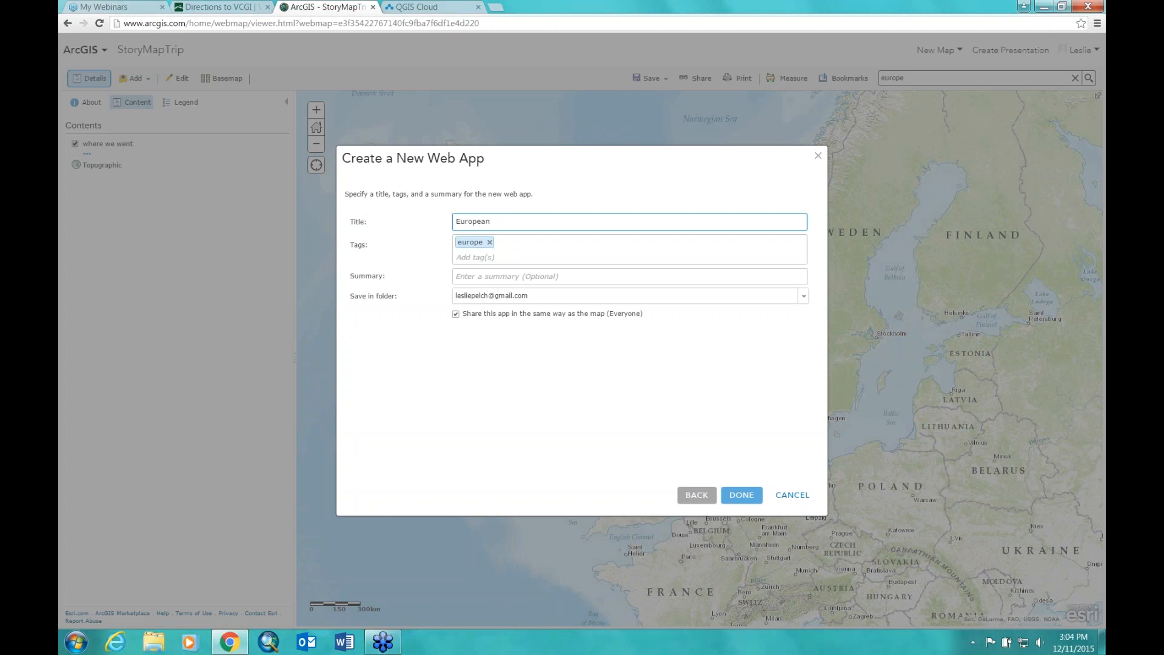
text( Trip Stoy)
key(BackSpace)
text(ry map)
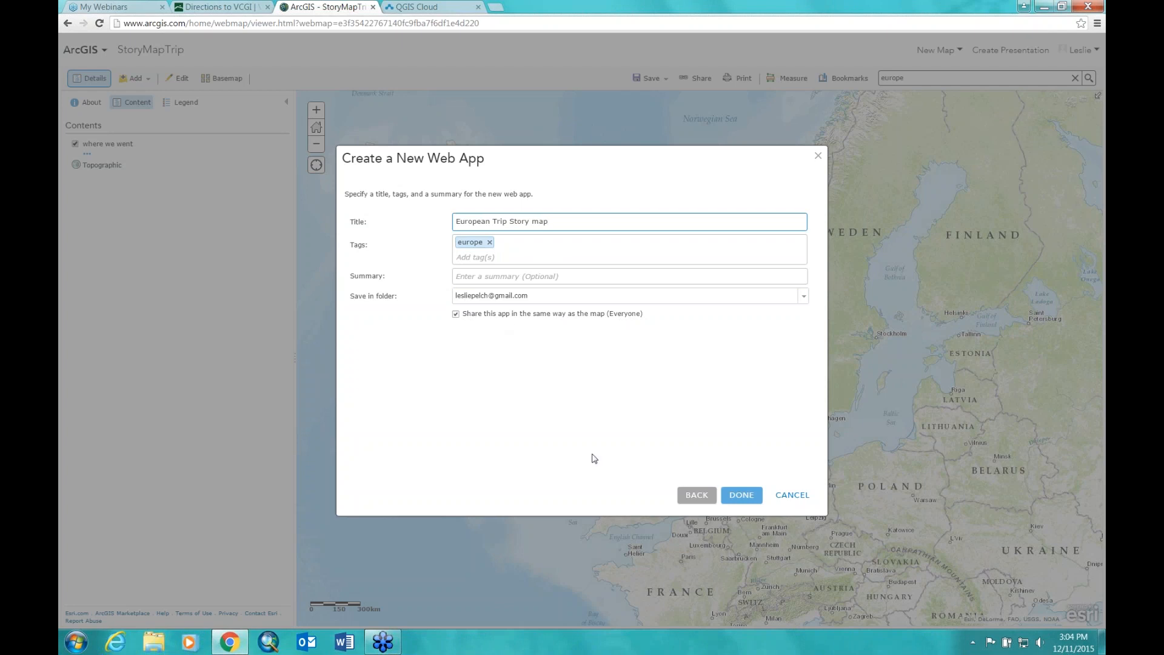
click(741, 496)
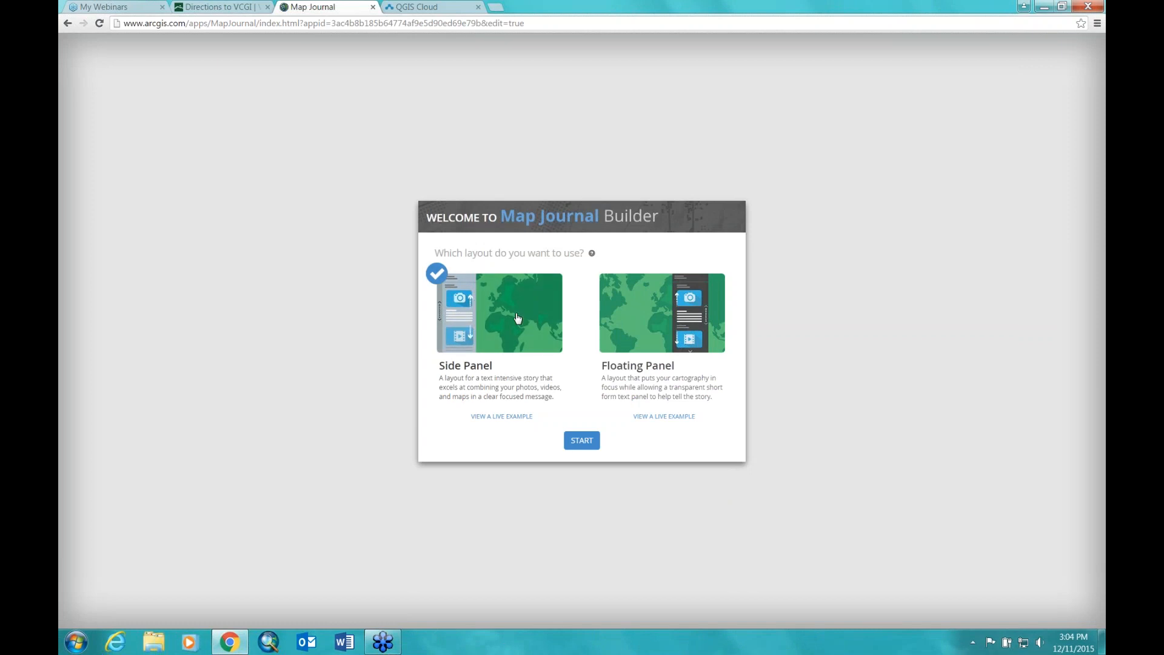
Step: Start a Side Panel journal titled 'Our Trip to Europe: Summer 2015'
click(580, 444)
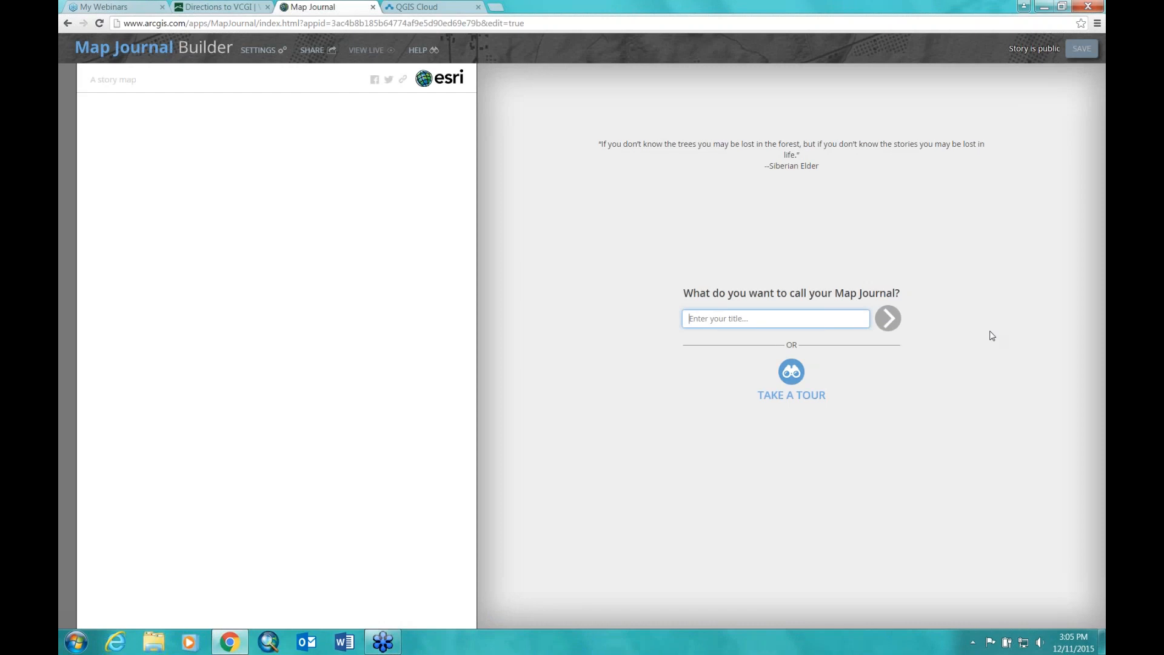
text(European)
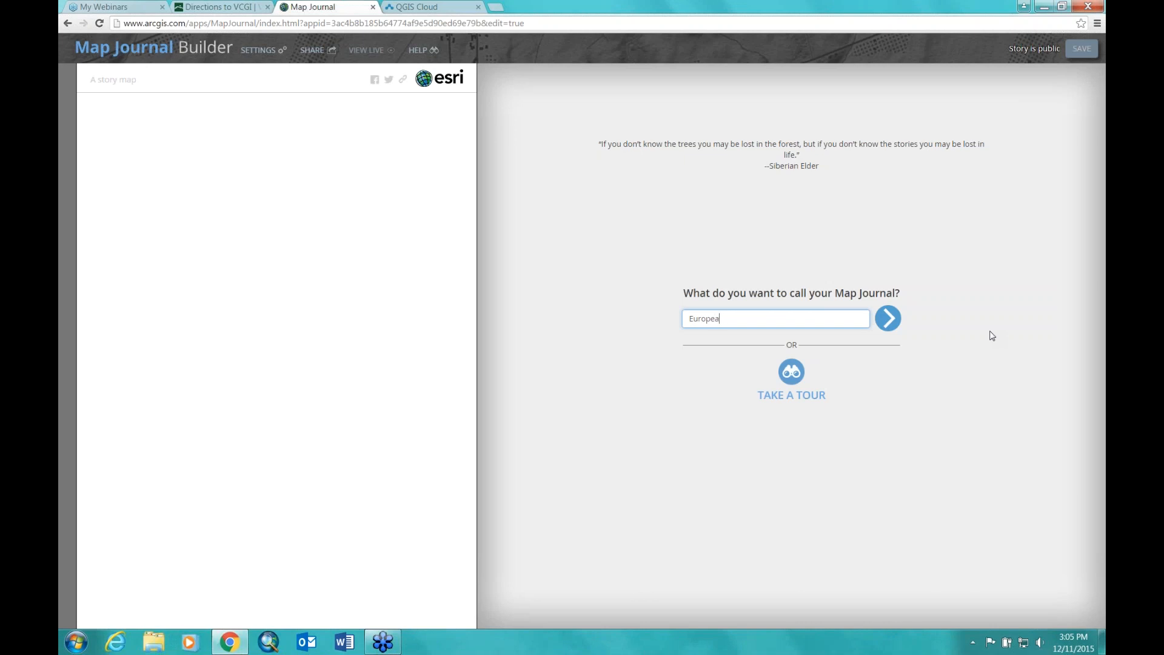
key(BackSpace)
key(BackSpace)
key(BackSpace)
key(BackSpace)
key(BackSpace)
key(BackSpace)
key(BackSpace)
text(Our Trip to Europe )
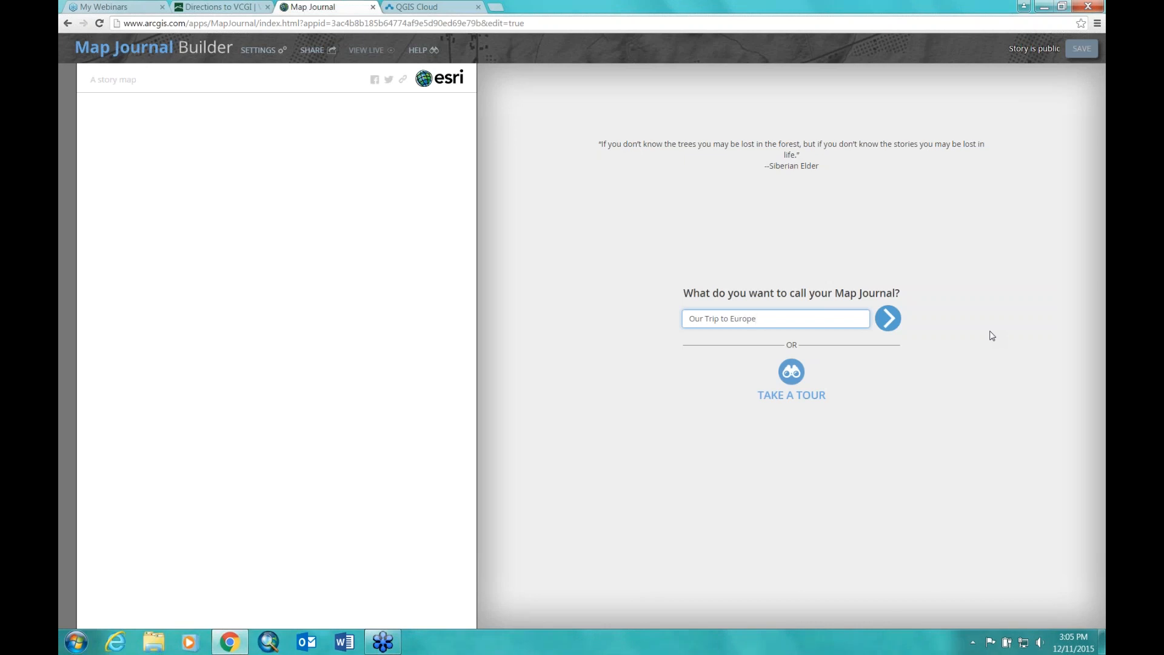
text( Summer 2015)
click(889, 319)
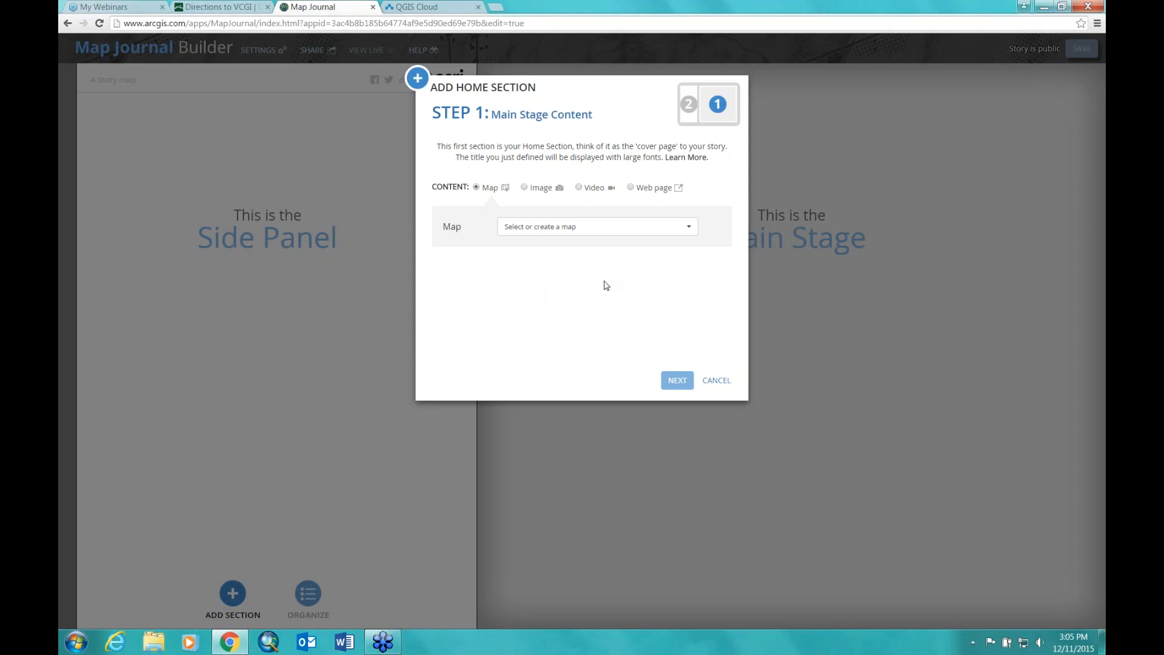
Step: Preview the Image, Video and Web Page options, then choose an existing map as home content
click(525, 188)
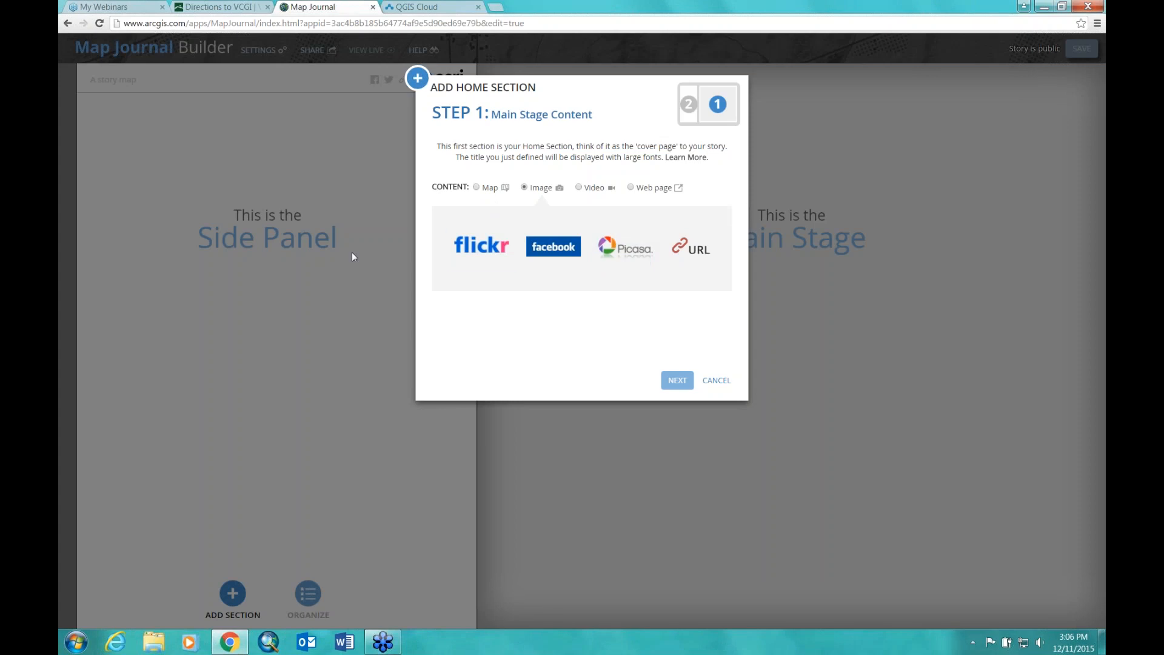
click(579, 187)
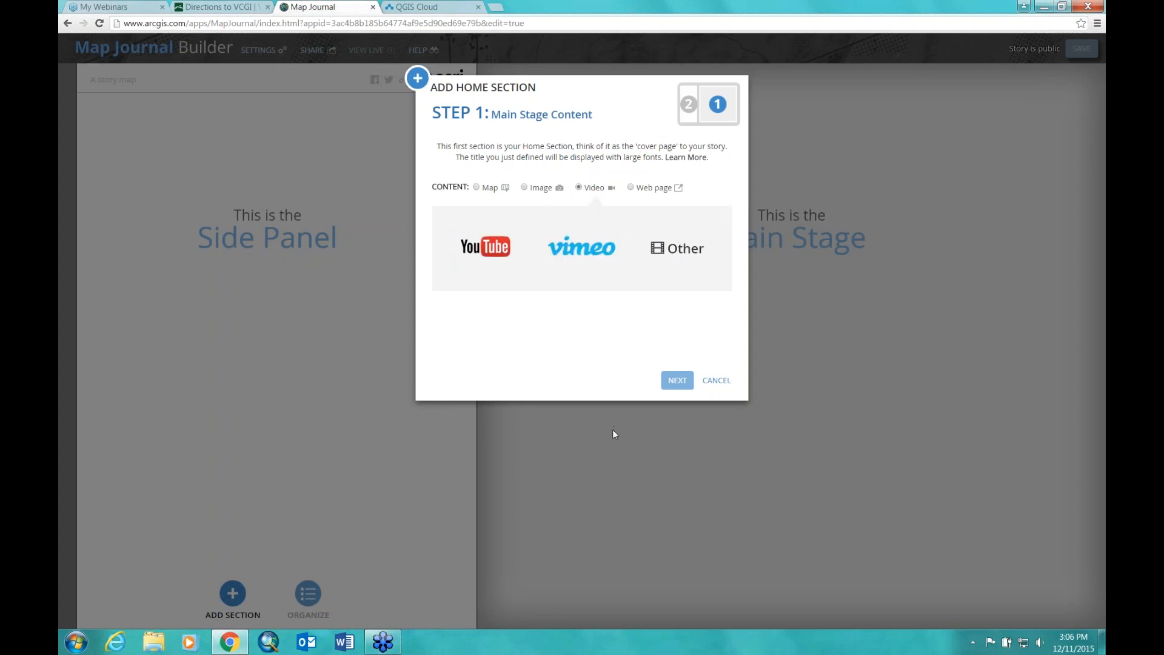
click(631, 187)
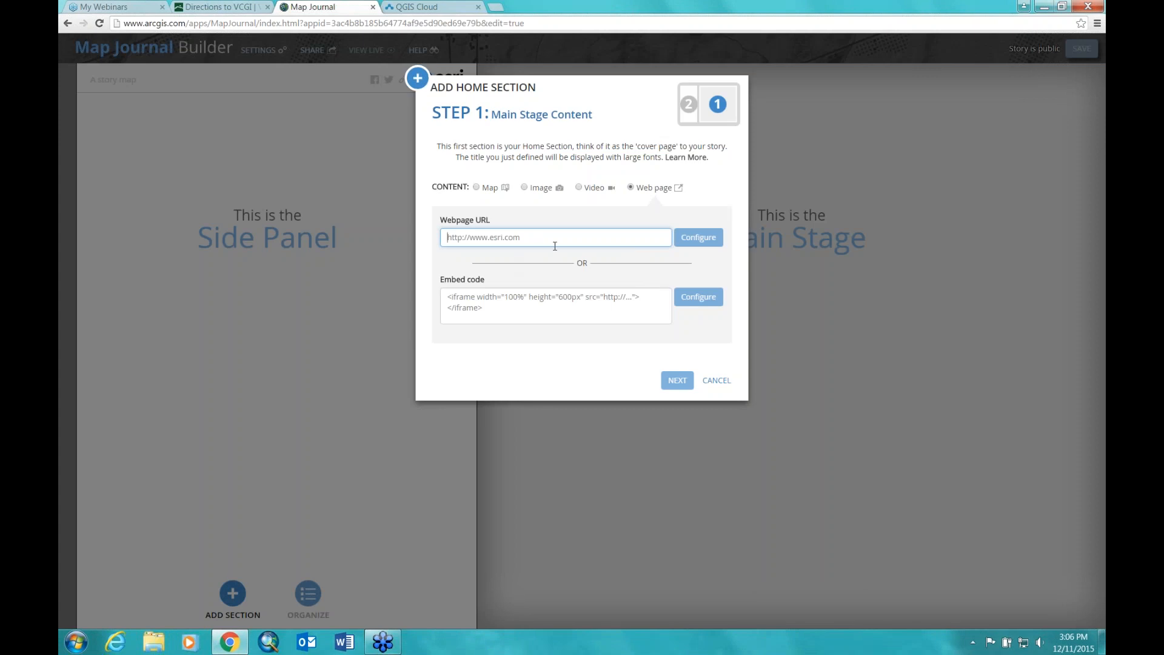
click(487, 189)
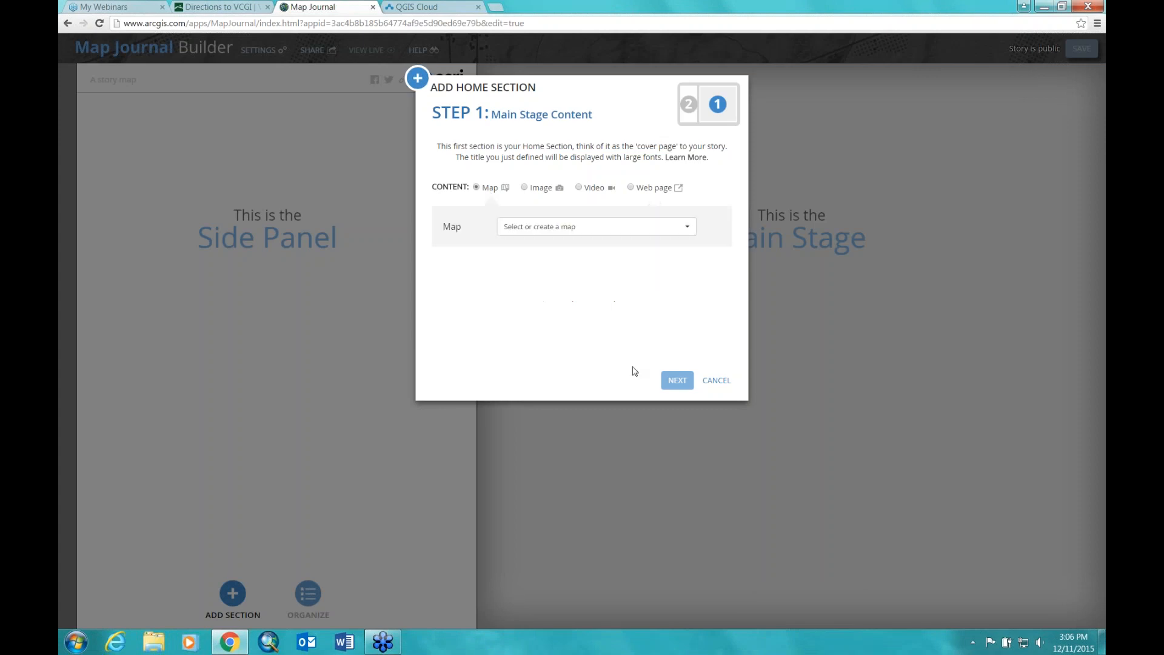
click(689, 228)
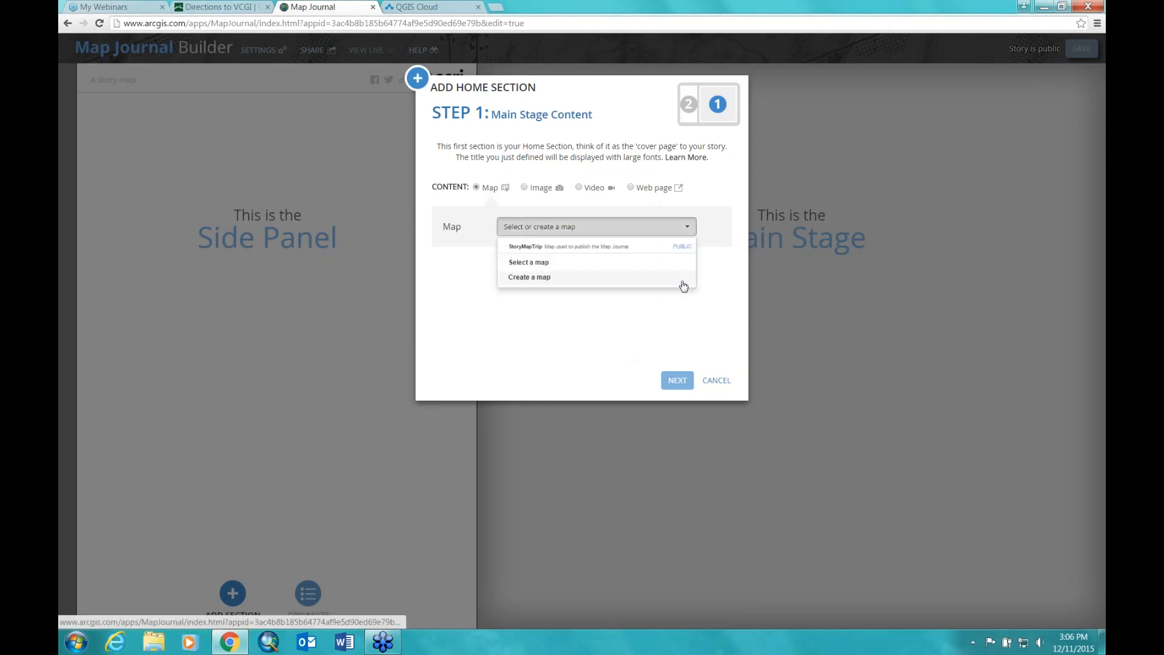
click(540, 264)
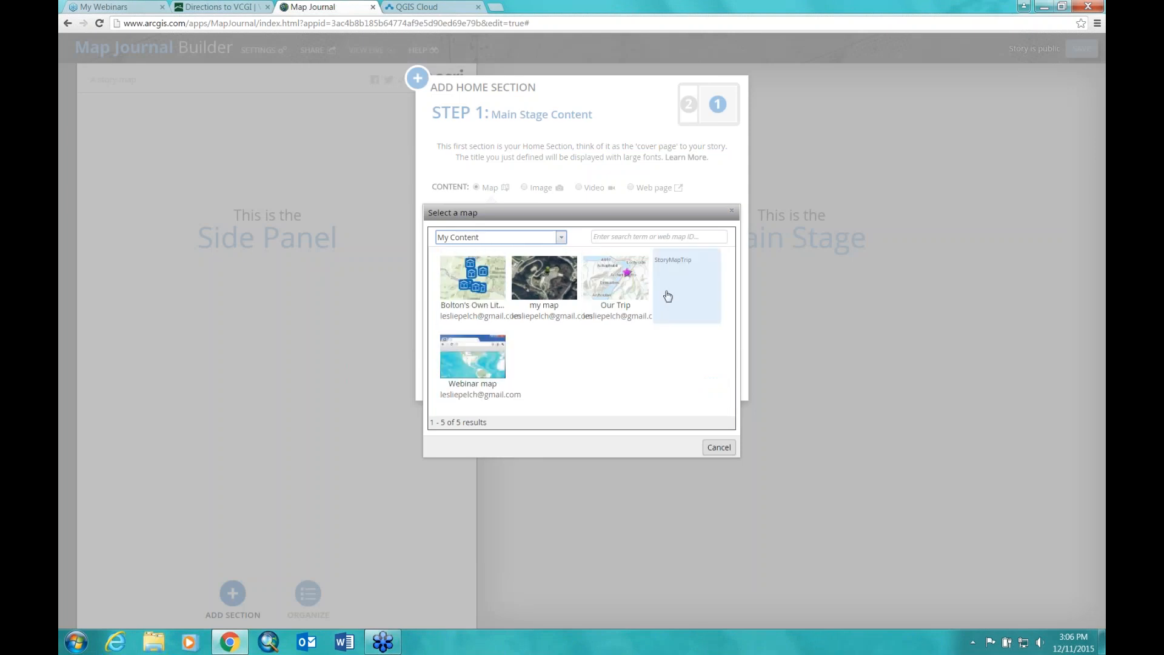
Step: Use the StoryMapTrip map with an Overview Map on the main stage and continue
click(619, 285)
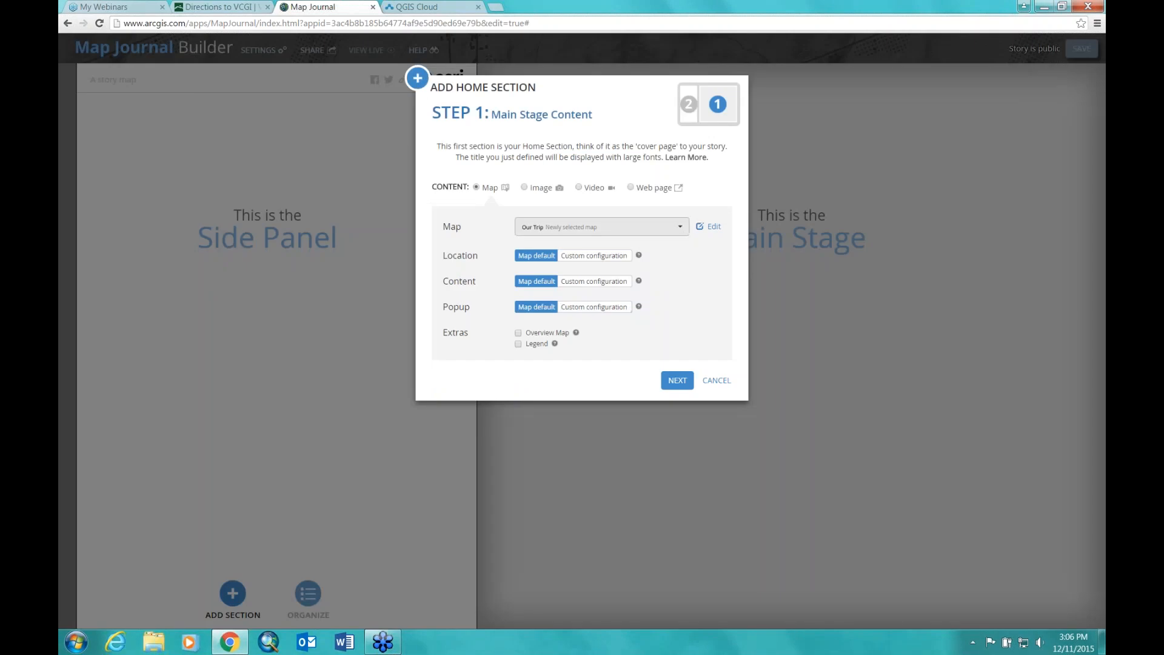
click(681, 226)
click(564, 246)
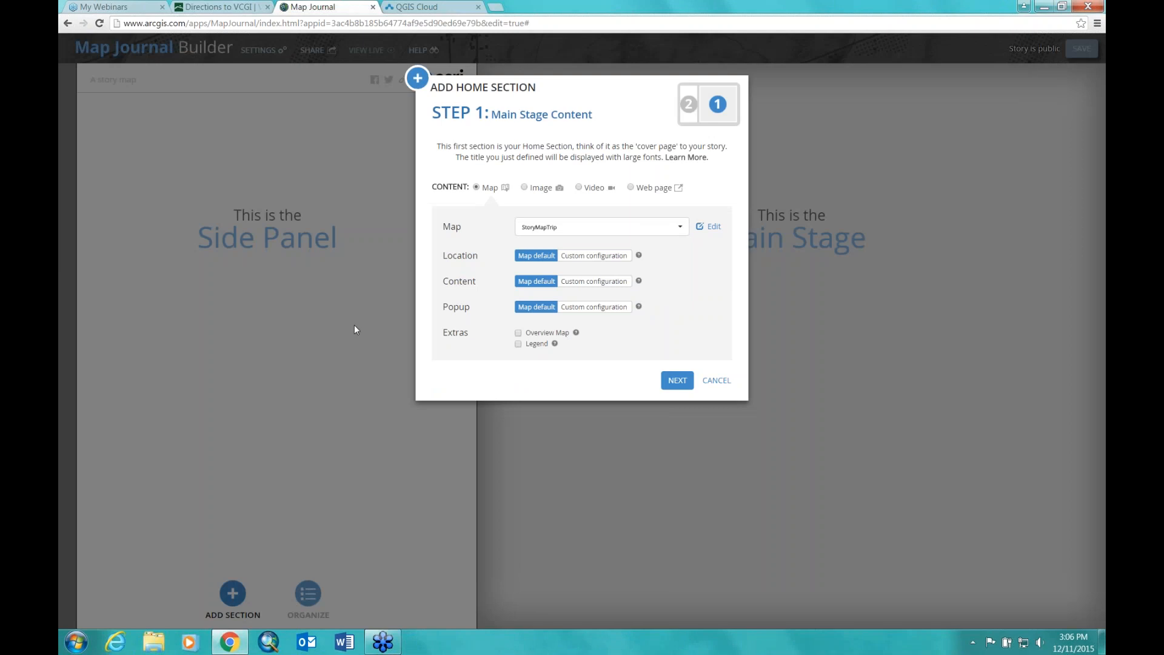
click(518, 333)
click(677, 382)
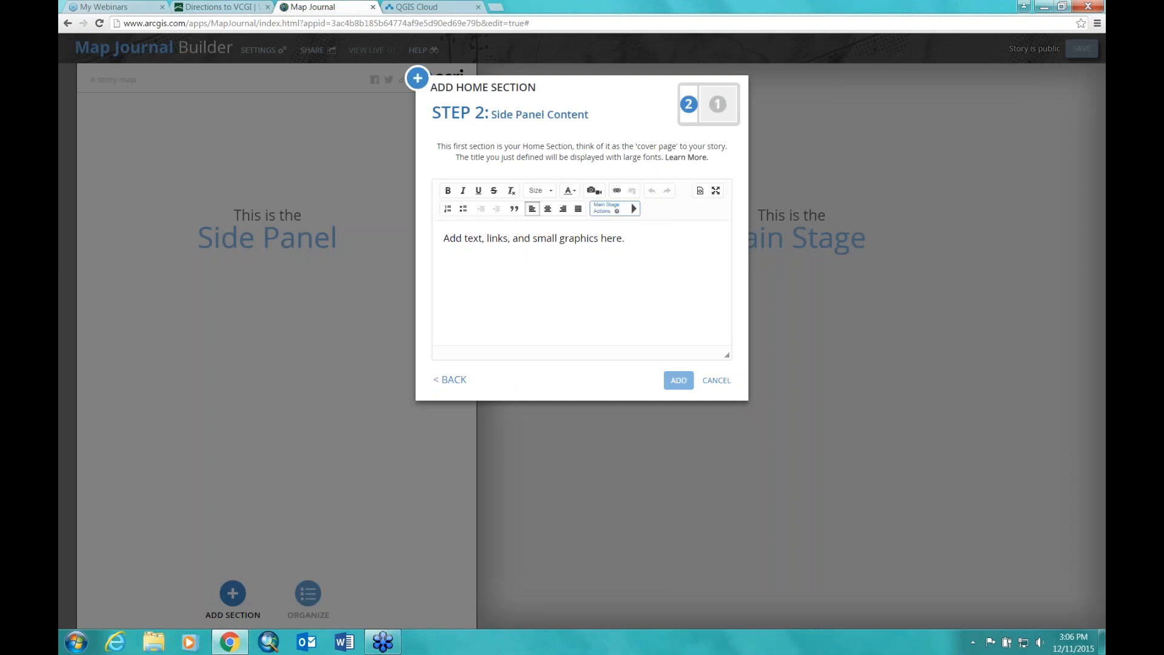
Step: Write 'We went on a trip to northern europe!' in the side panel, adding a new line
click(476, 238)
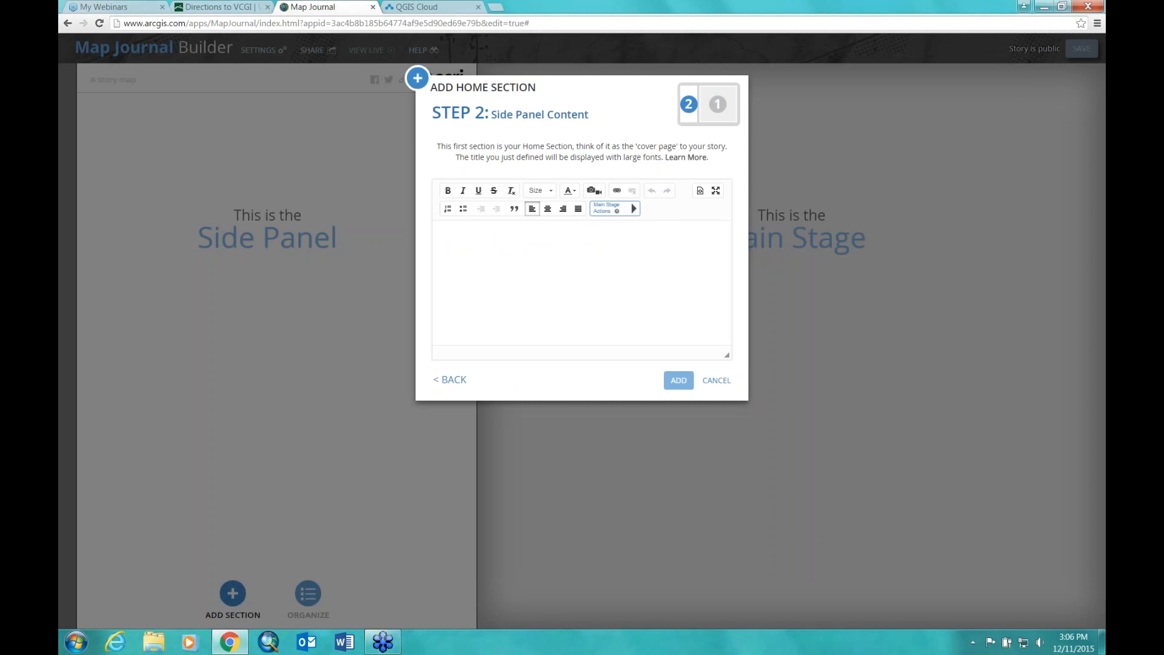
text(We wen)
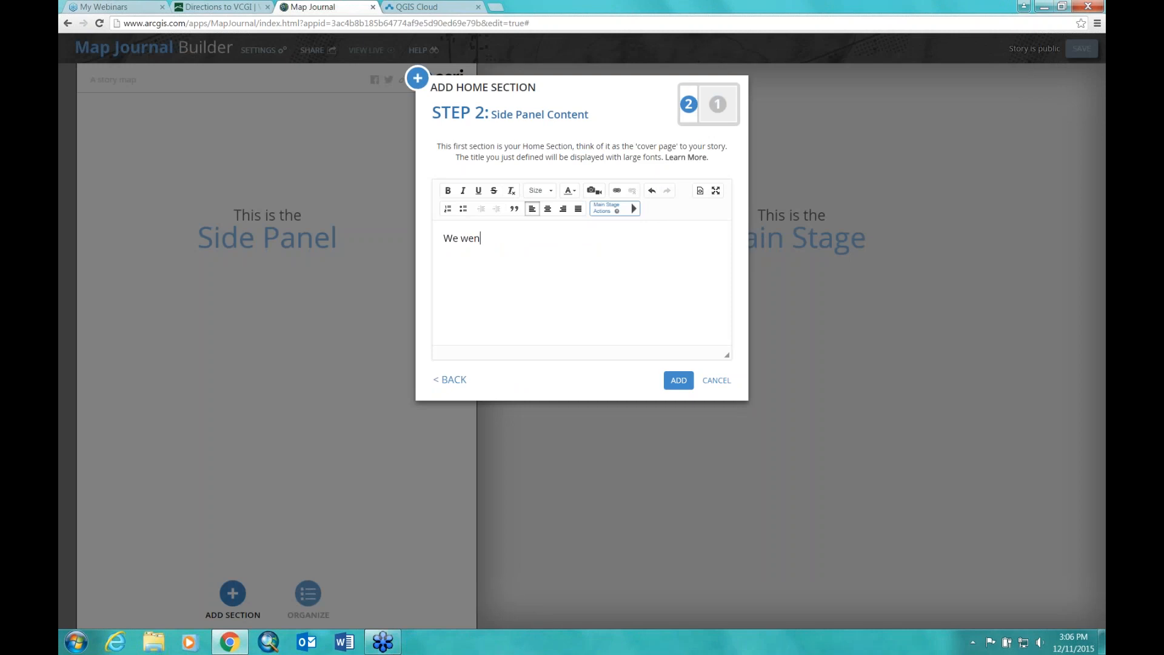
text(t on a trip to northern europe!)
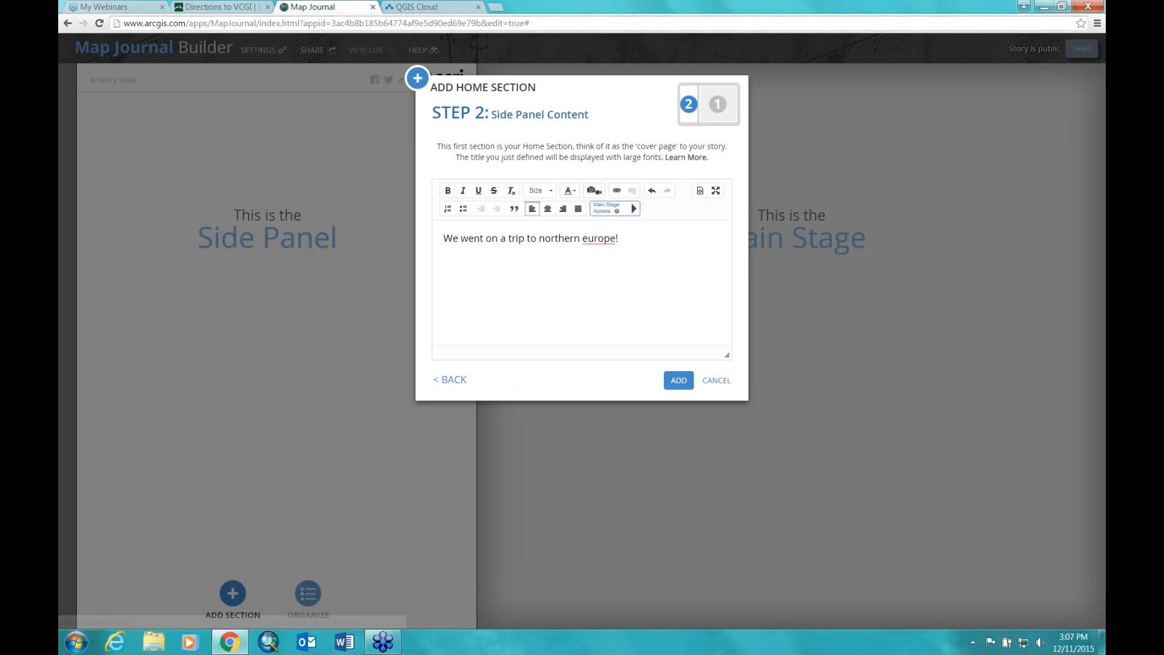
key(Return)
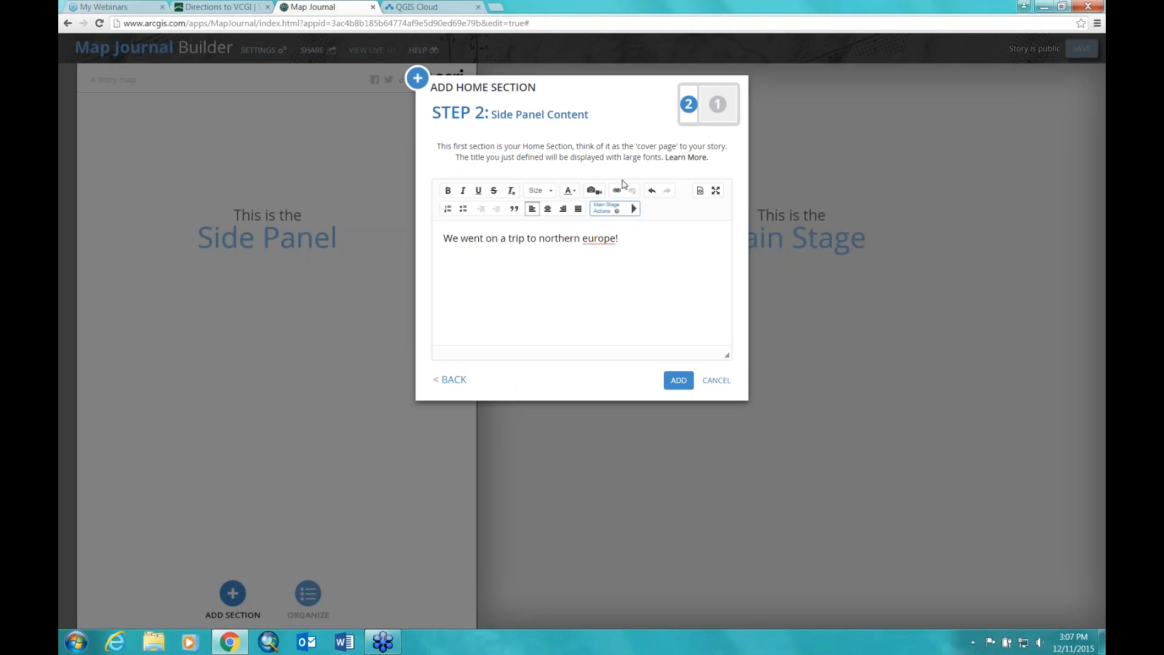
Step: Begin inserting a side-panel image from a URL, opening a new browser tab to find it
click(592, 192)
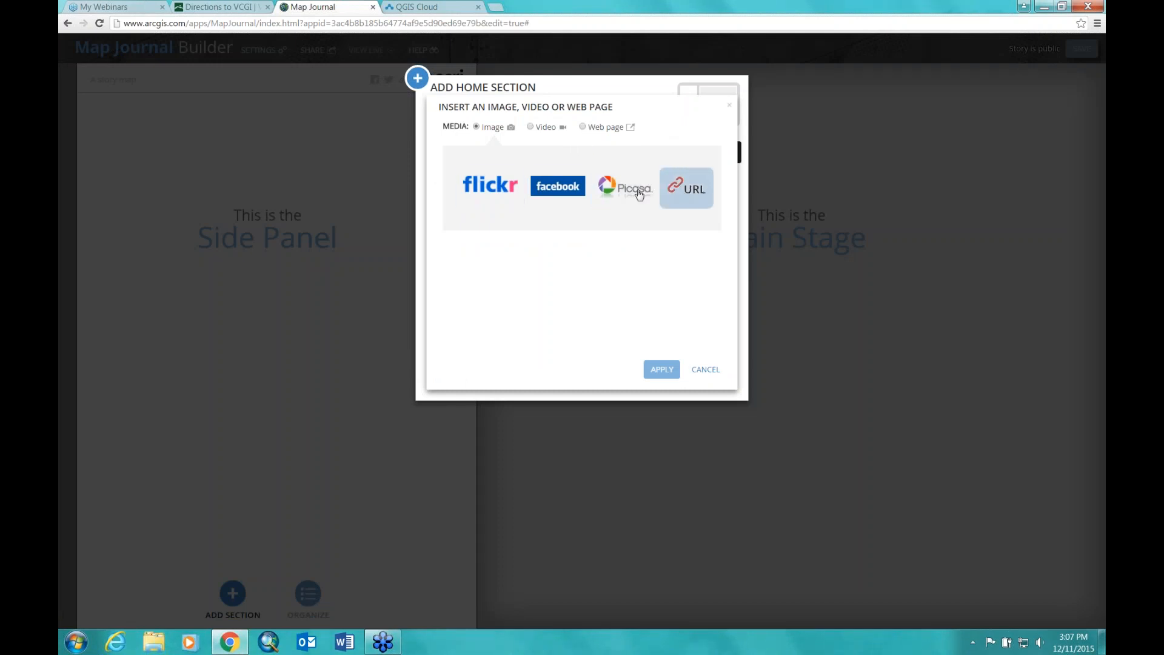
click(693, 191)
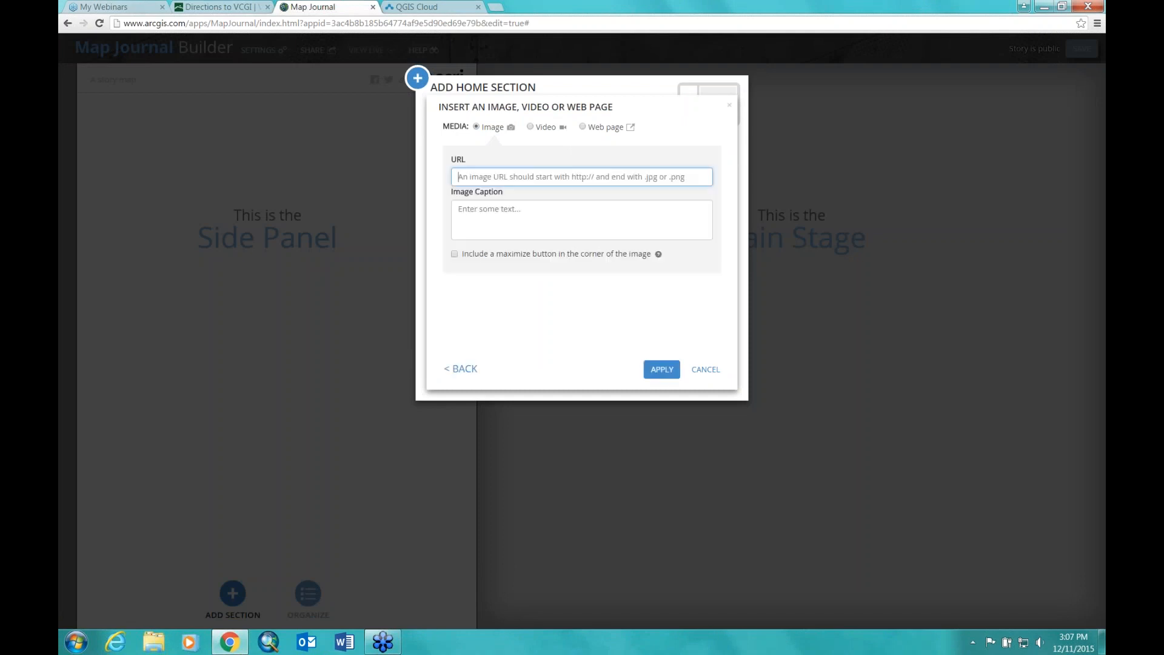
click(496, 8)
Step: On Facebook, open the Lego lion photo from the profile's Album for Story Map
text(face)
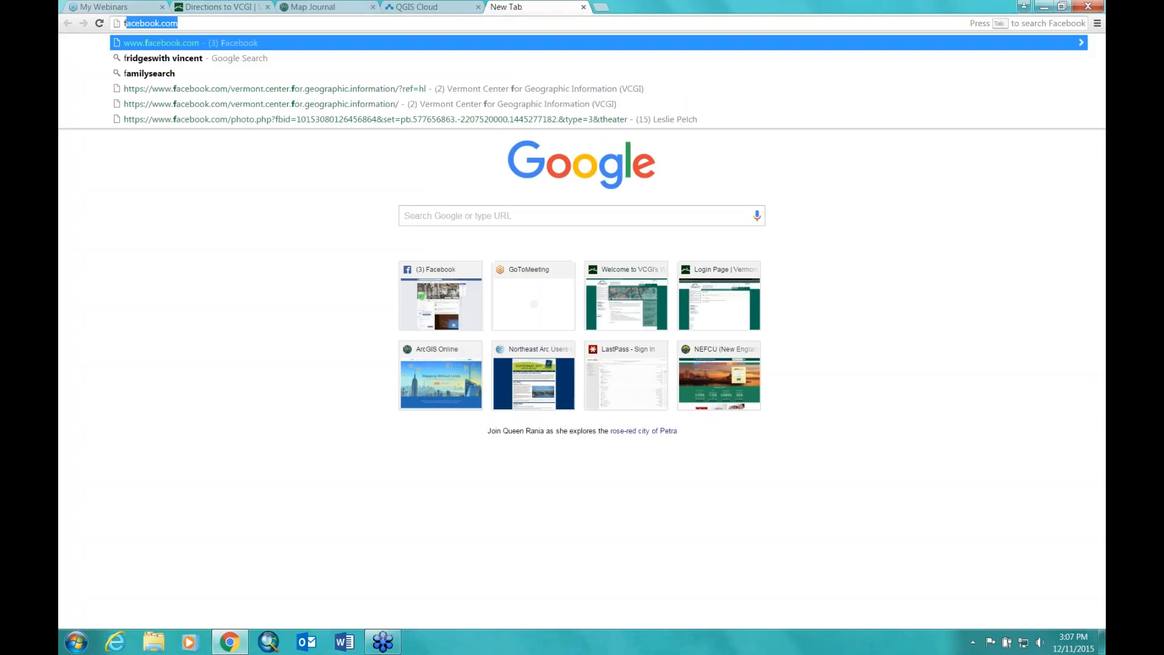
text(book)
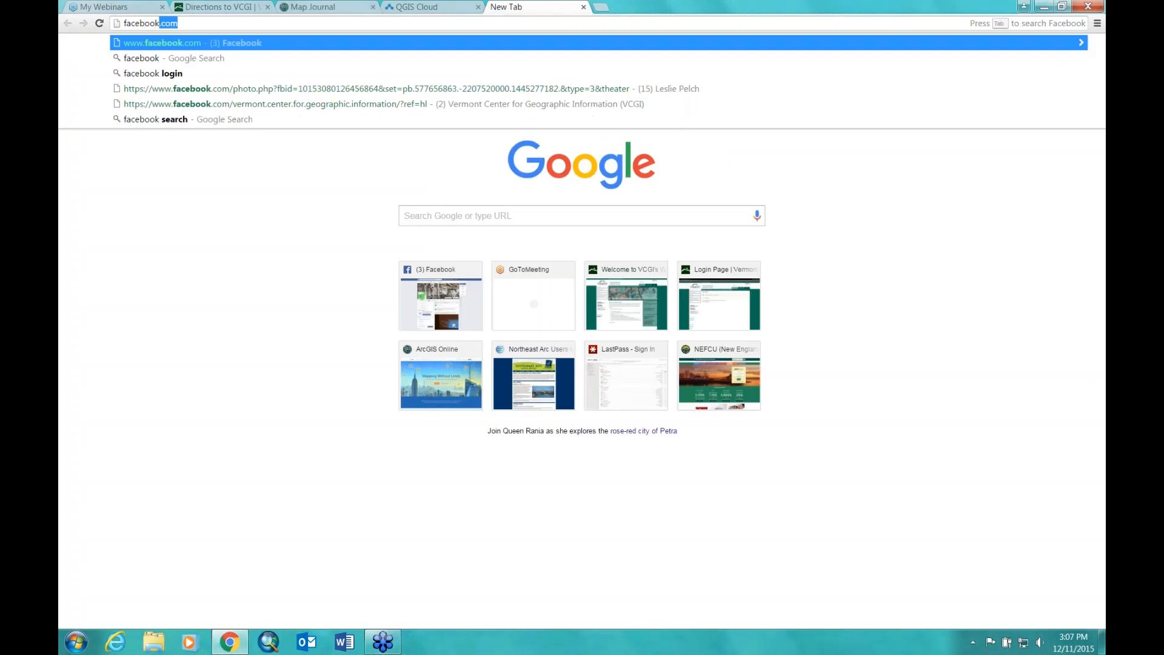
key(Return)
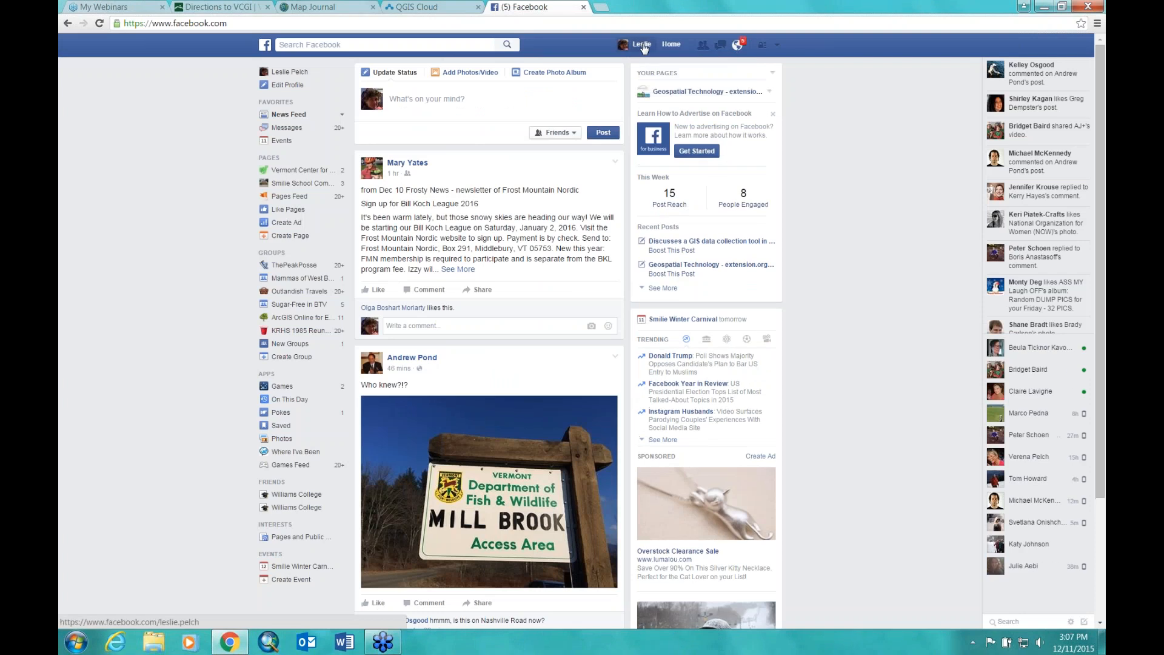
click(637, 44)
click(523, 154)
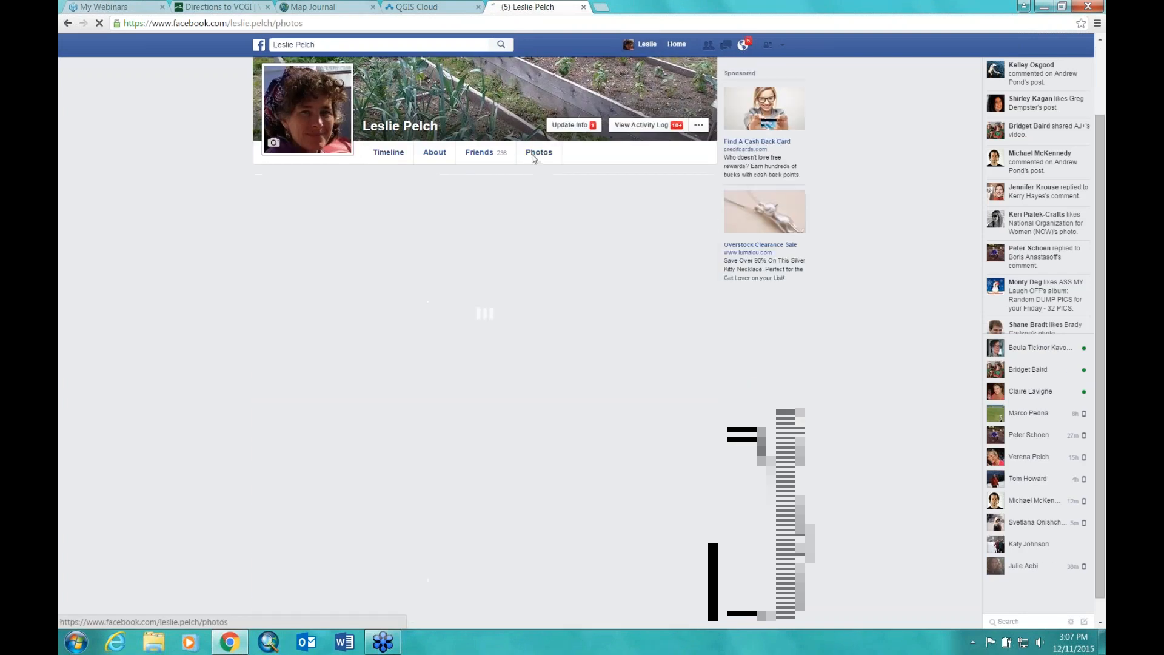
click(390, 214)
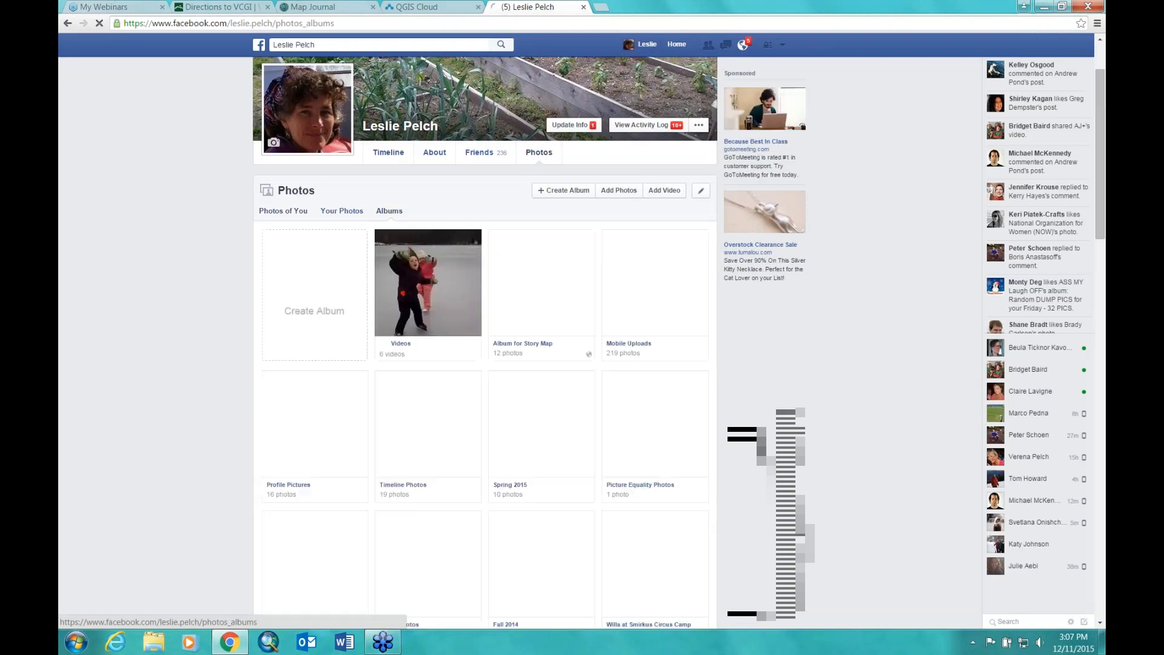
click(541, 288)
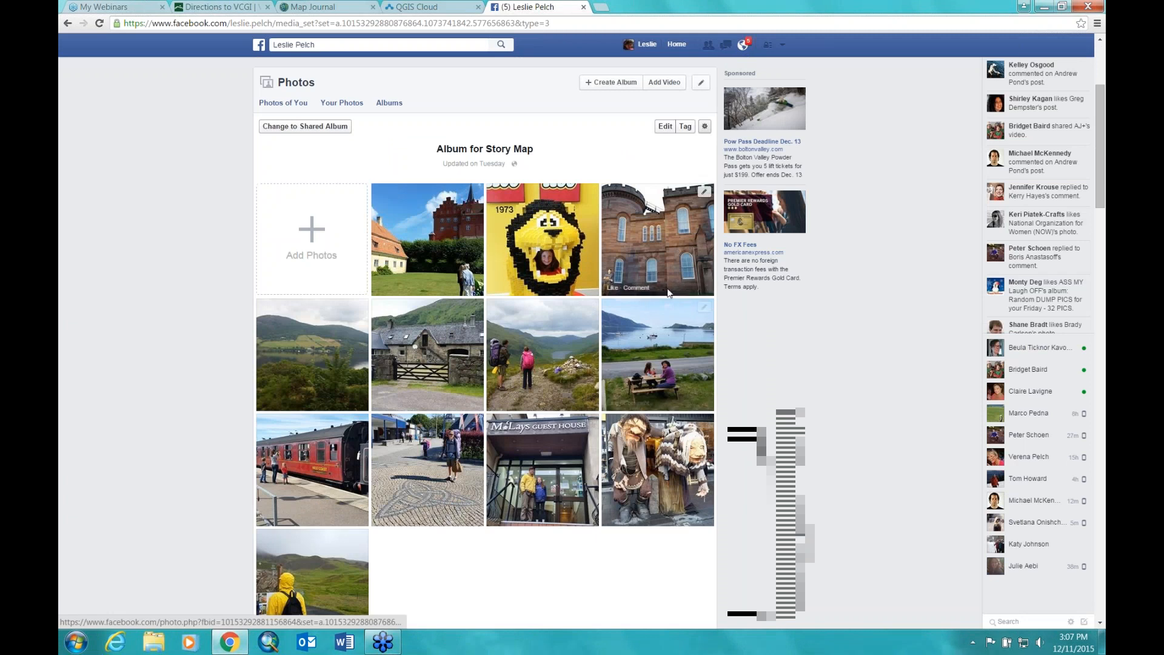
click(564, 283)
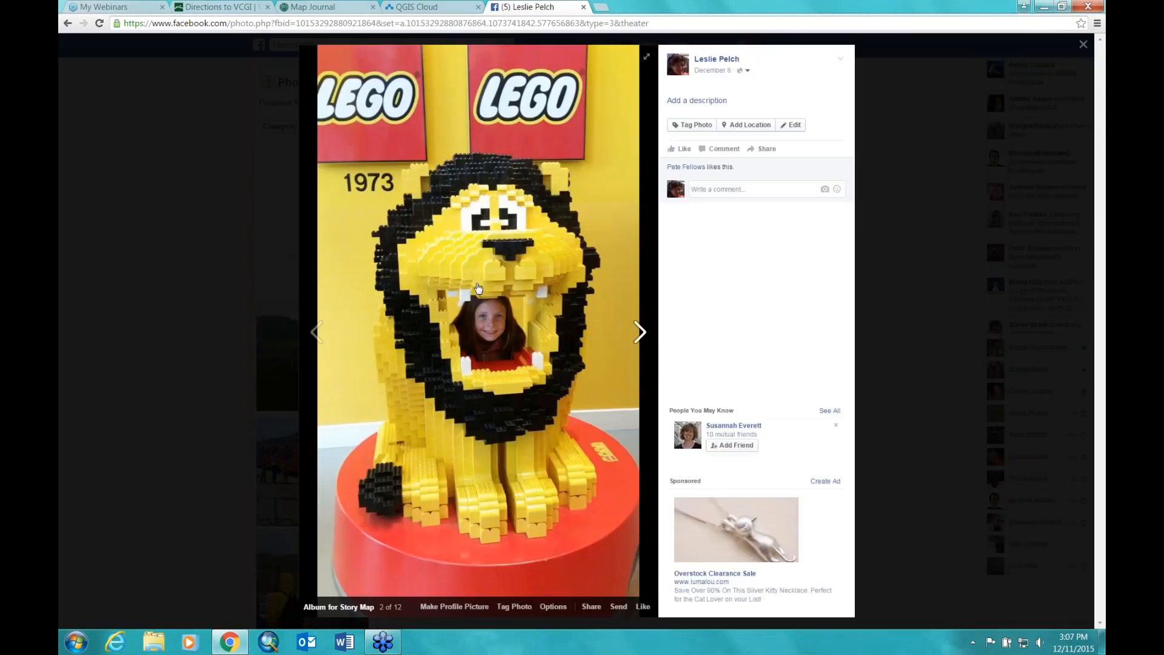
Step: Copy the lion photo's image address and return to the Map Journal image URL form
right_click(481, 281)
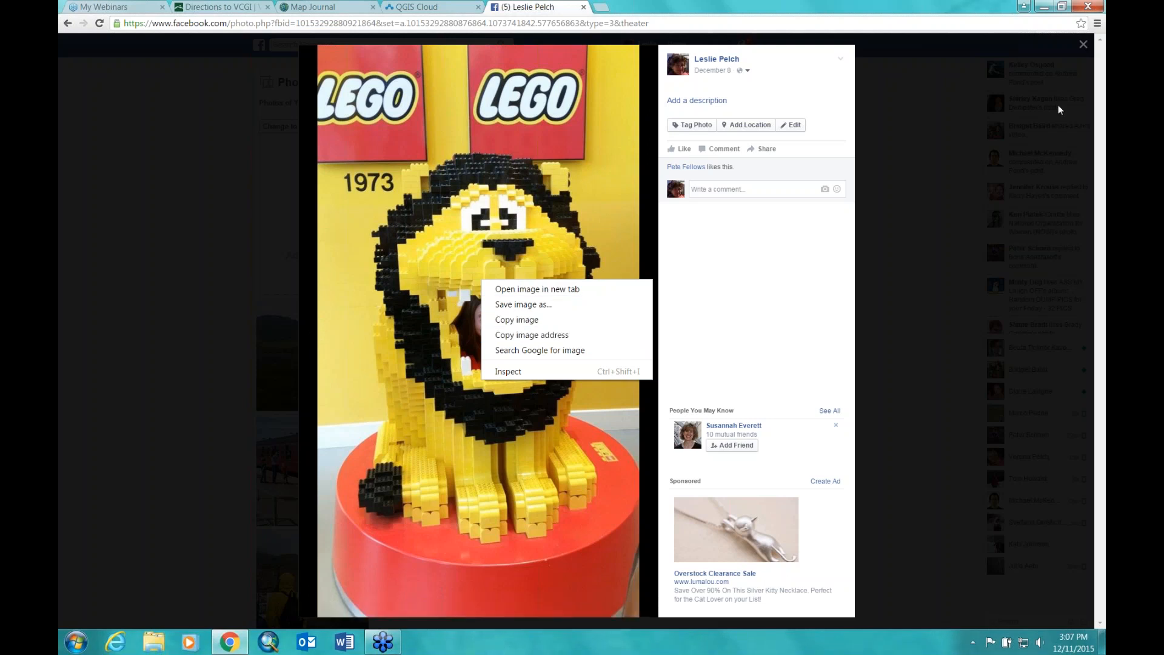
click(486, 239)
click(485, 239)
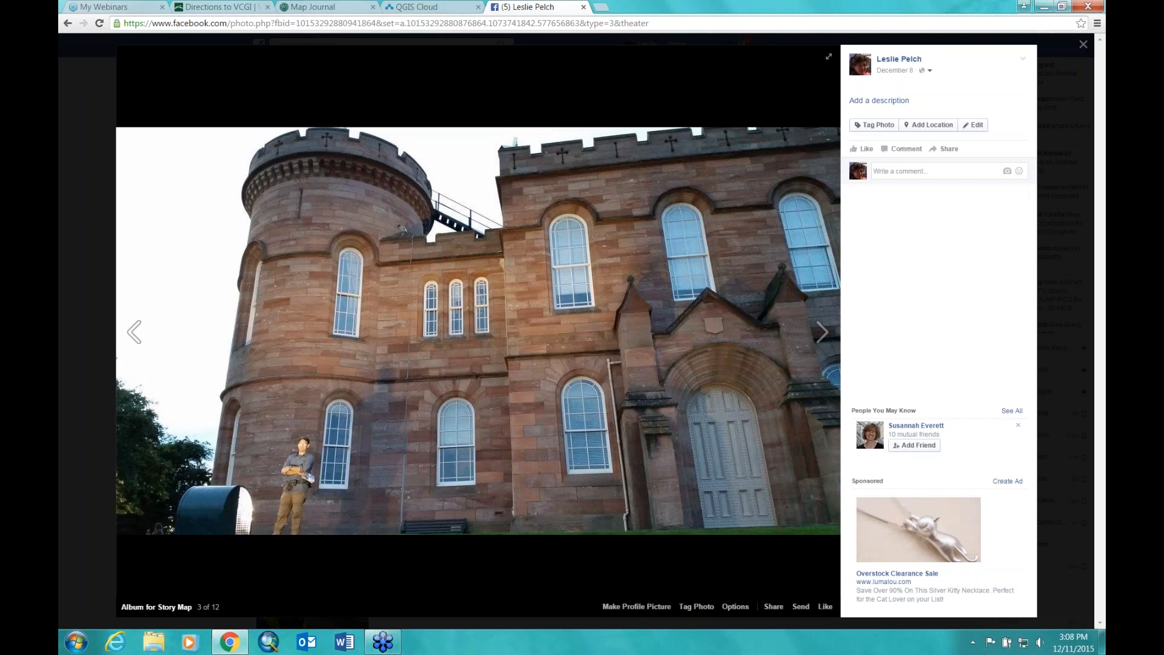
click(135, 332)
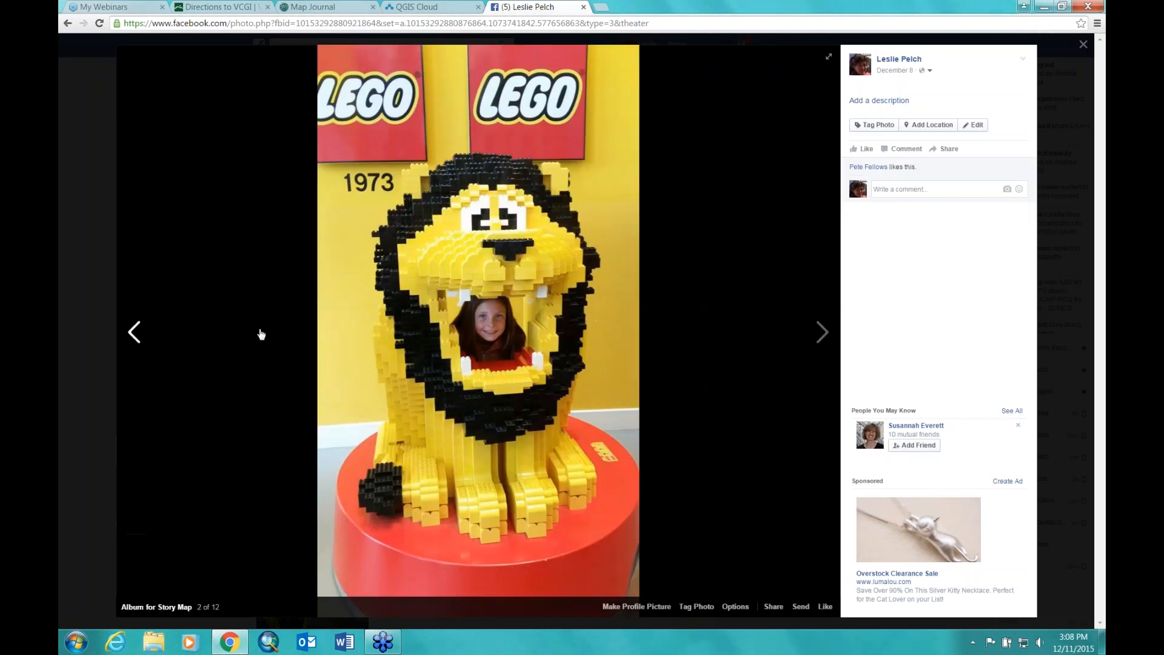
right_click(479, 296)
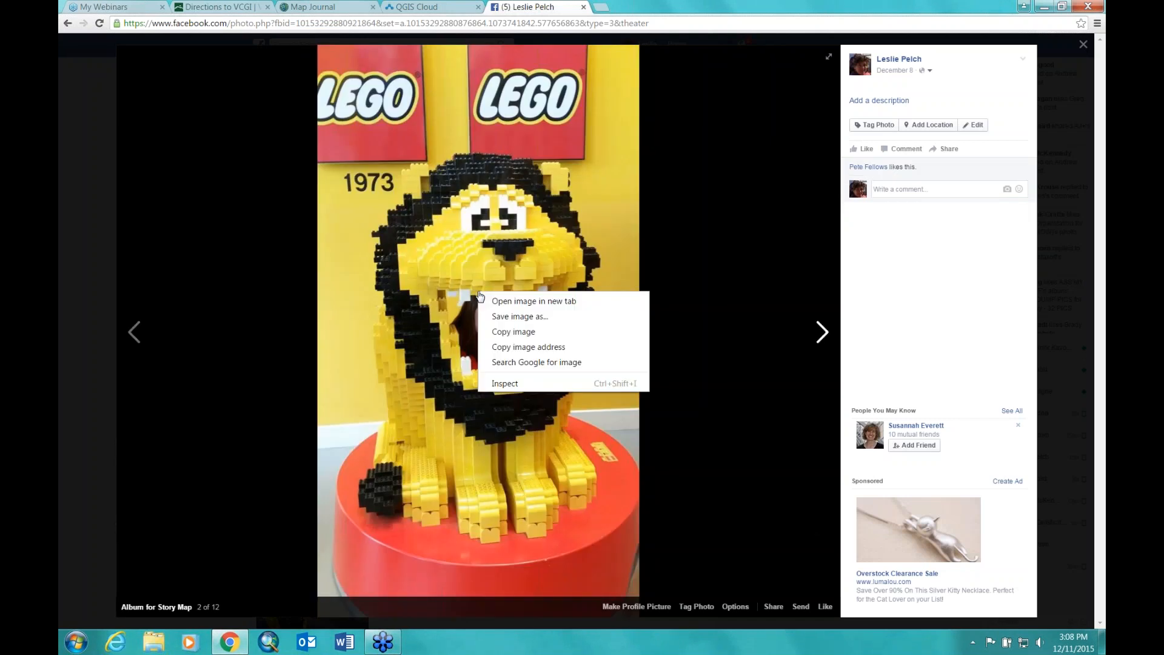
click(508, 346)
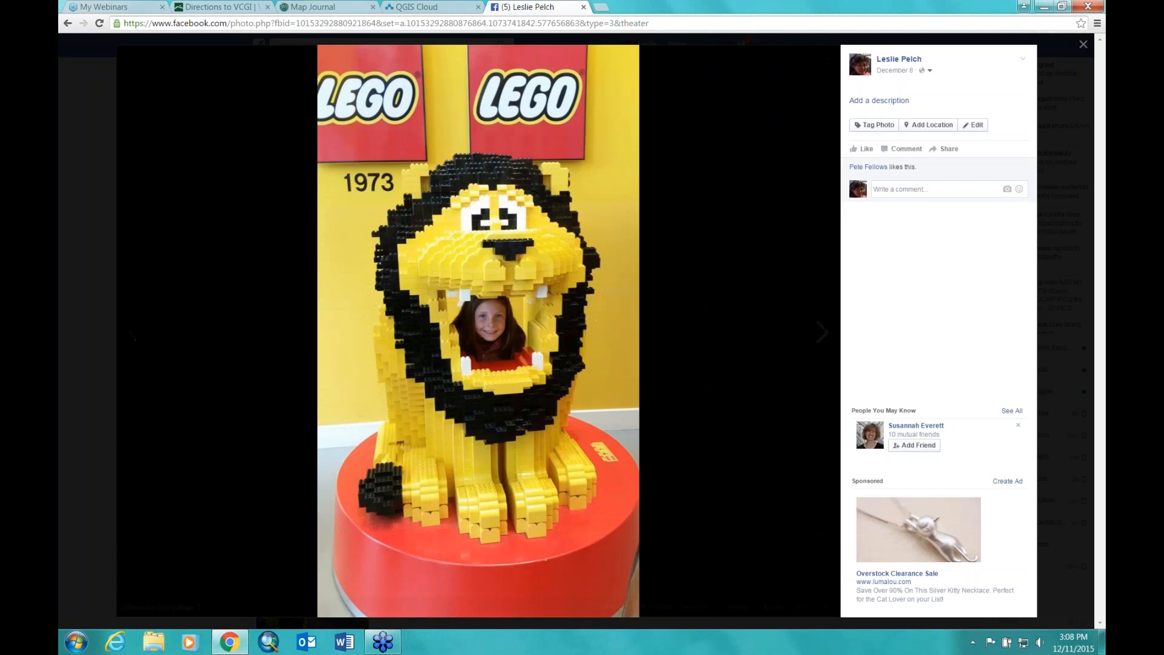
click(315, 8)
right_click(473, 177)
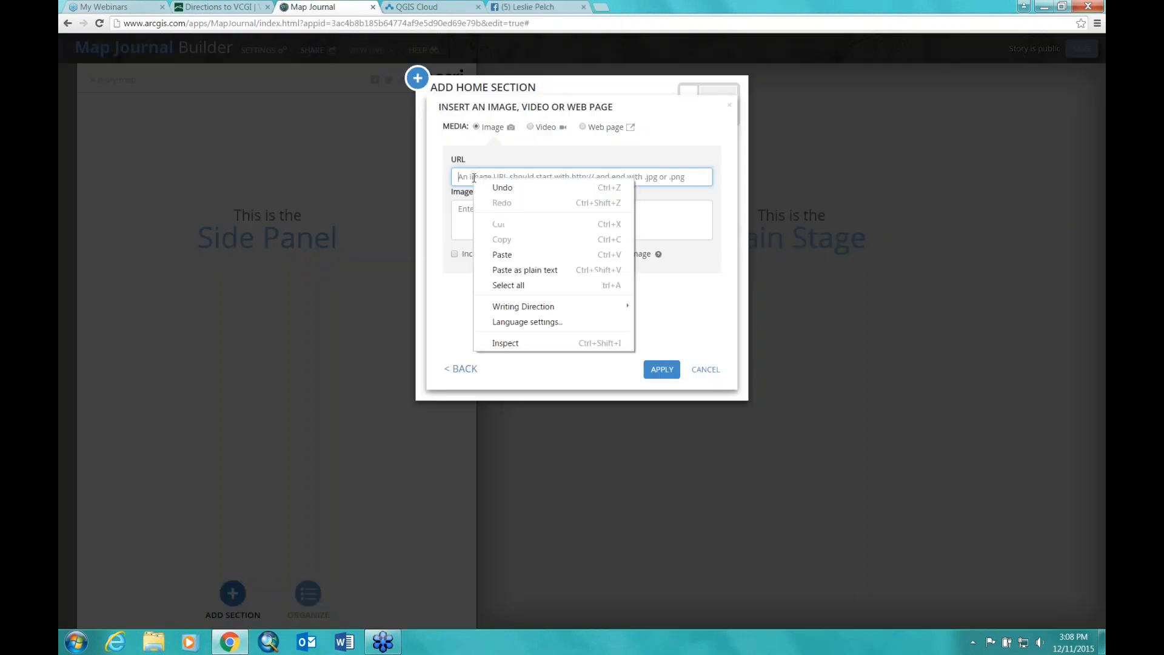
Step: Paste the lion photo URL, include a maximize button, apply it, and add the home section
click(516, 253)
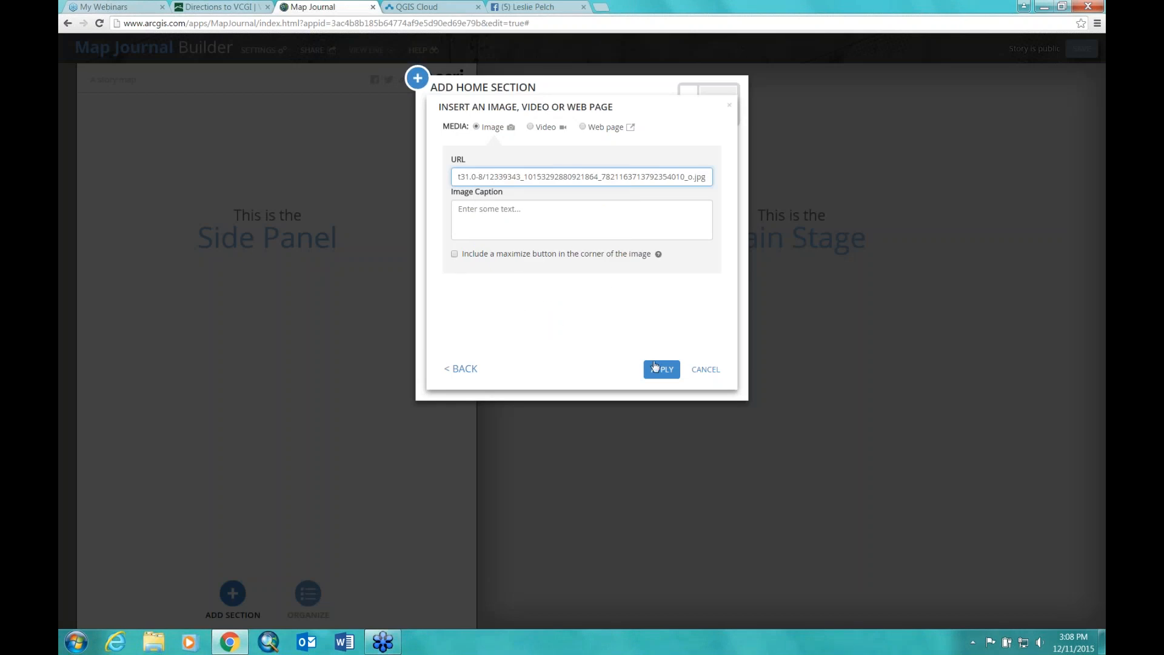
click(456, 255)
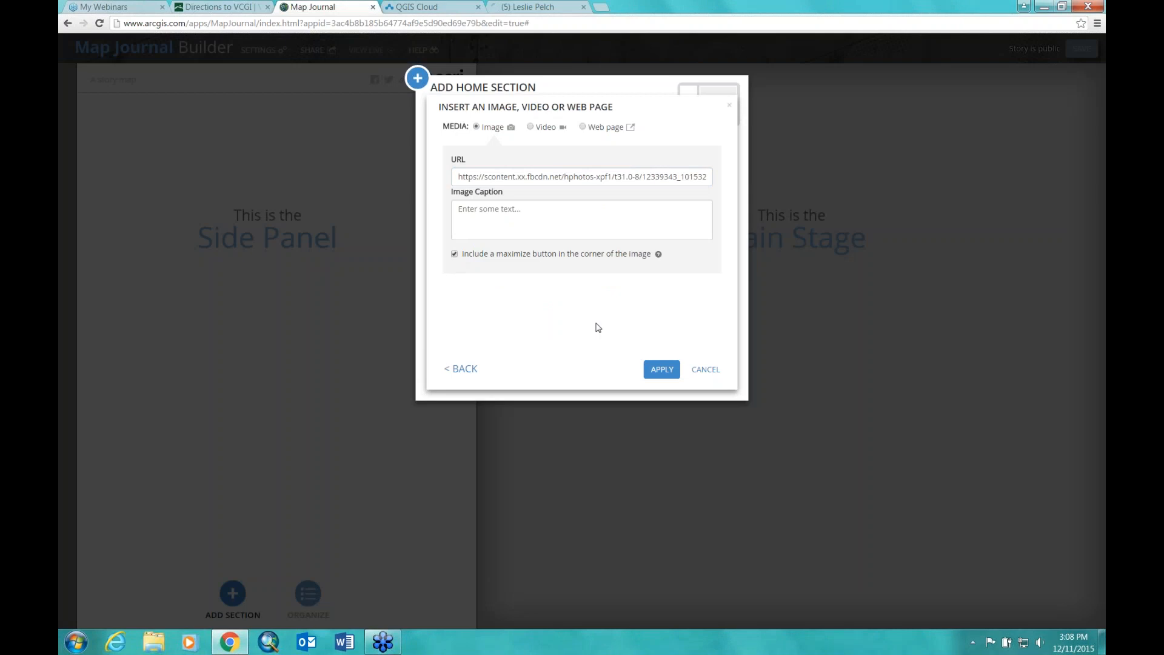
click(659, 367)
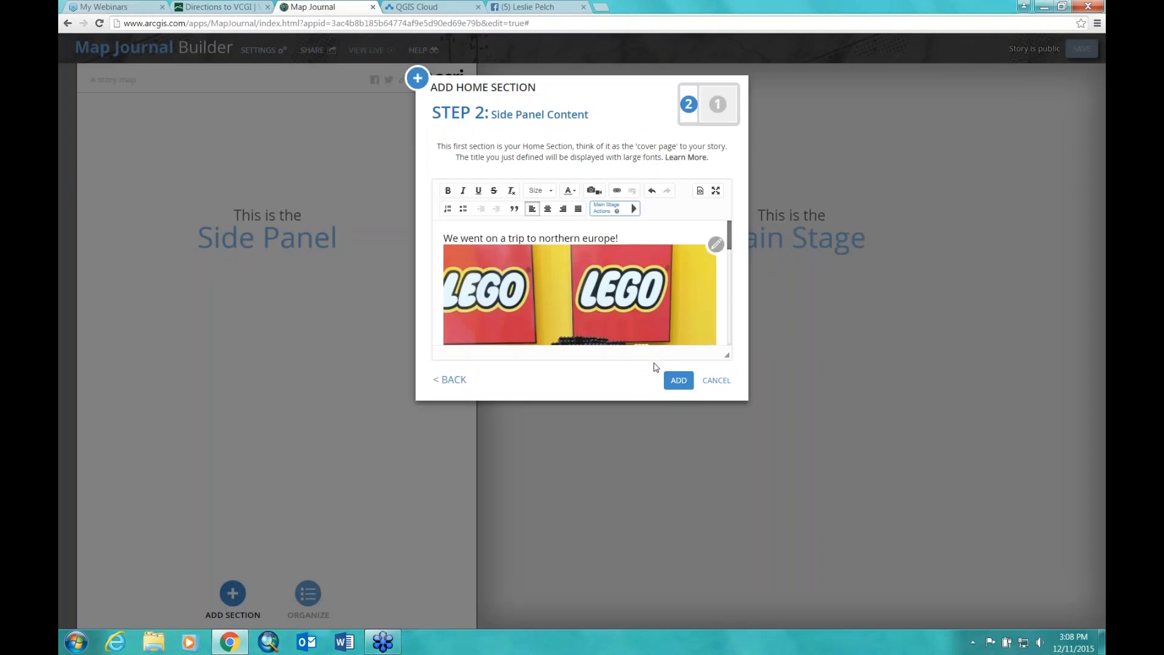
click(679, 381)
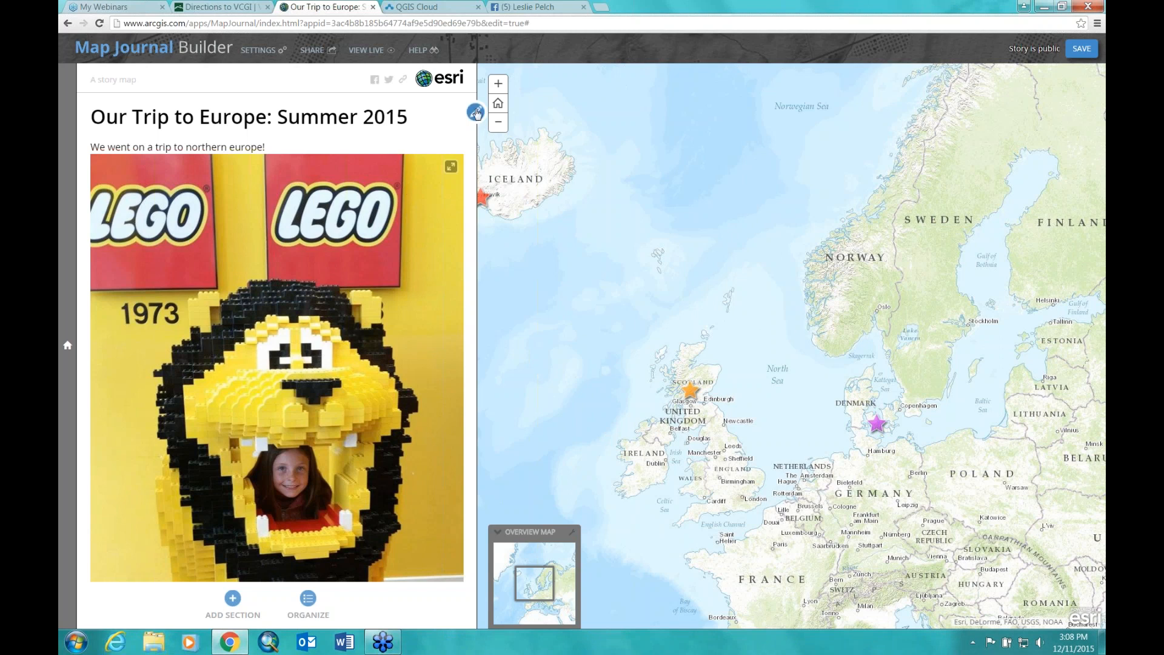
Step: Reopen the home section and save a custom map location panned to centre Britain and Denmark
click(476, 112)
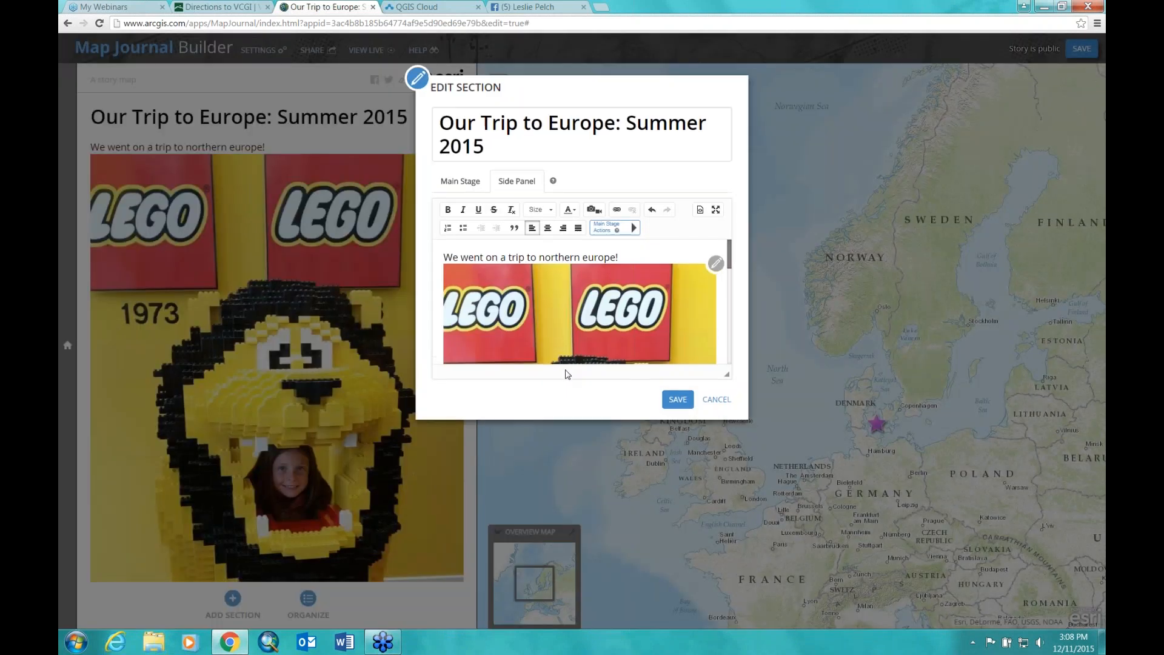
click(467, 184)
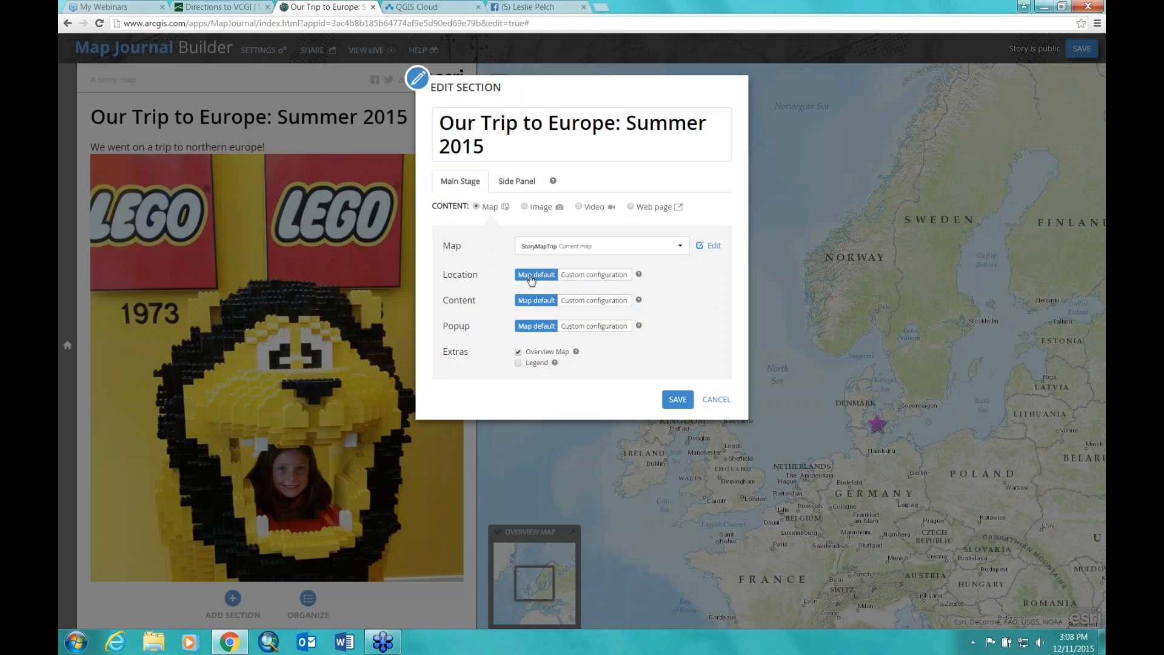
click(593, 276)
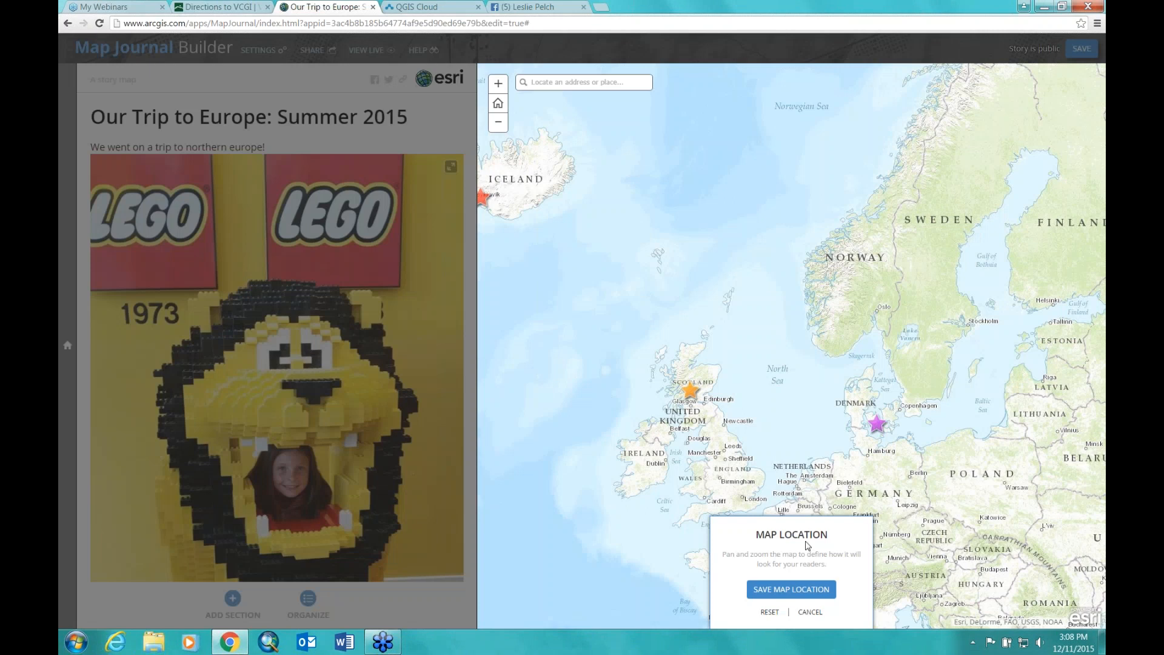
drag(650, 280, 748, 295)
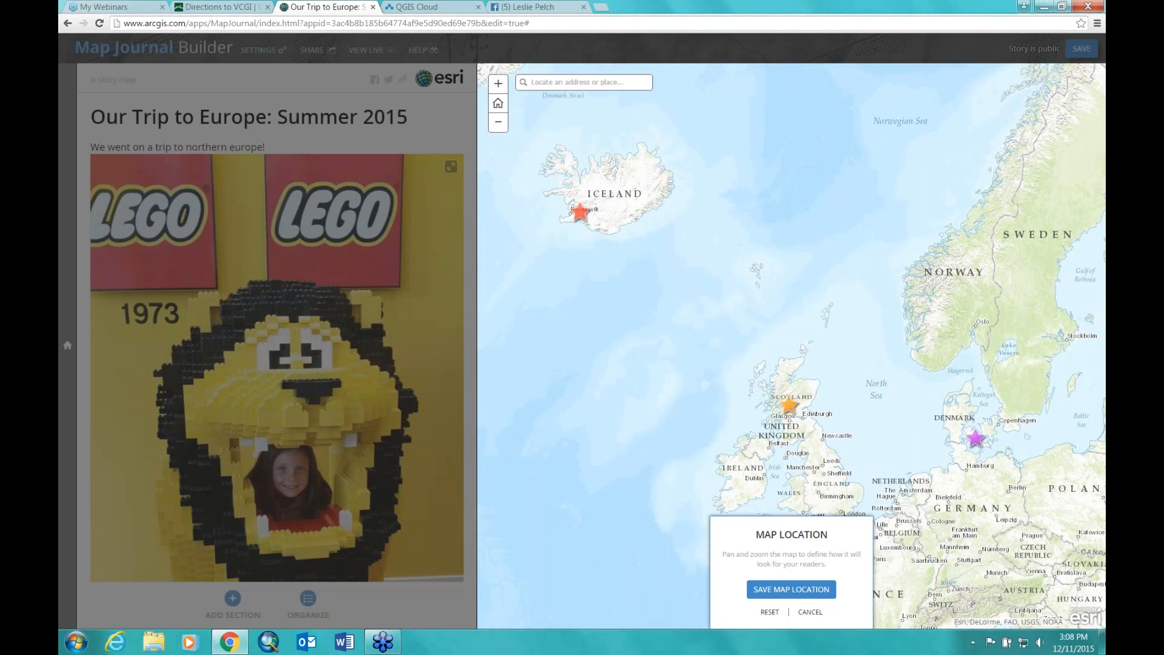
click(784, 593)
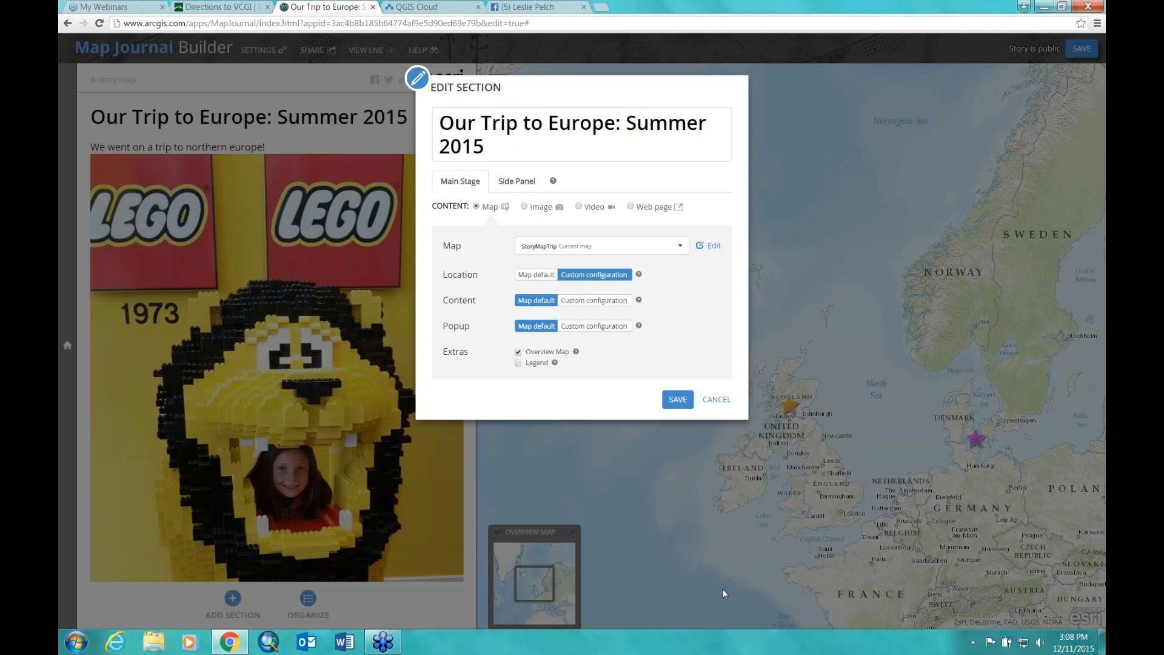
click(681, 412)
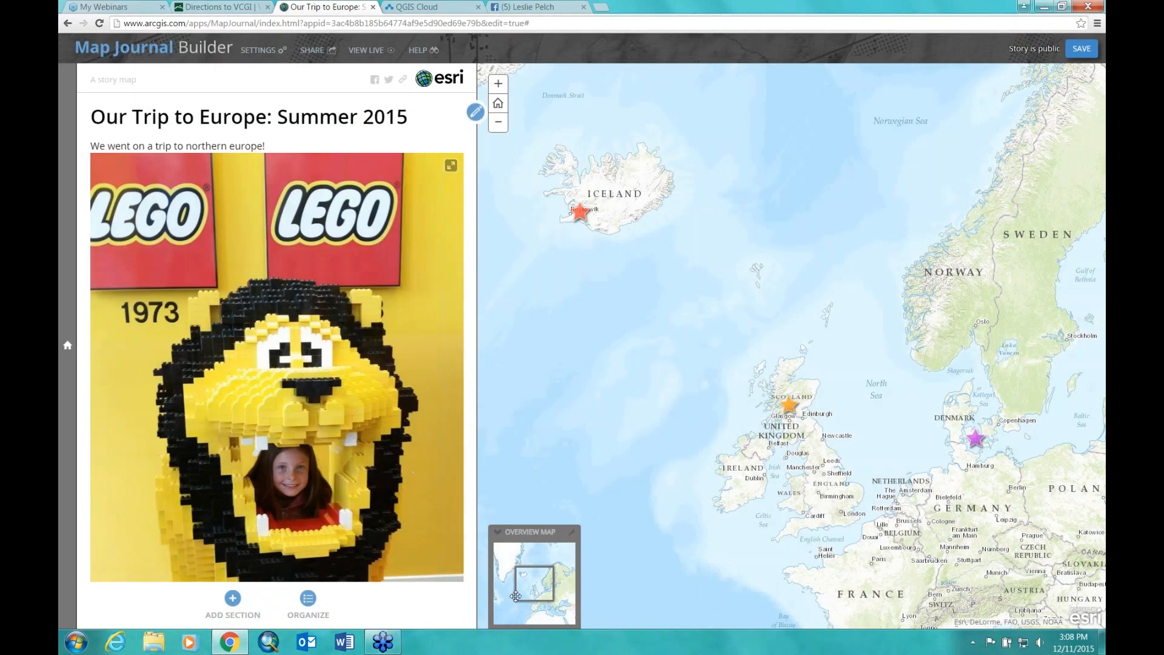
Step: Add a section titled 'Denmark' and start a custom map location panned toward Denmark
click(233, 600)
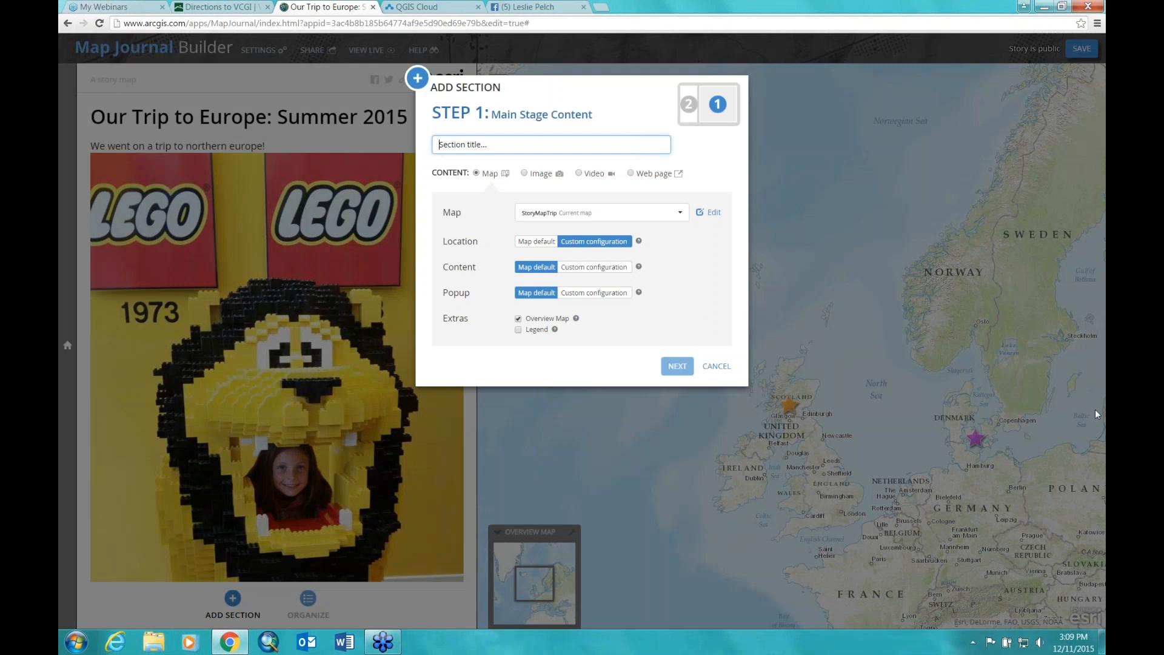
text(Denmark)
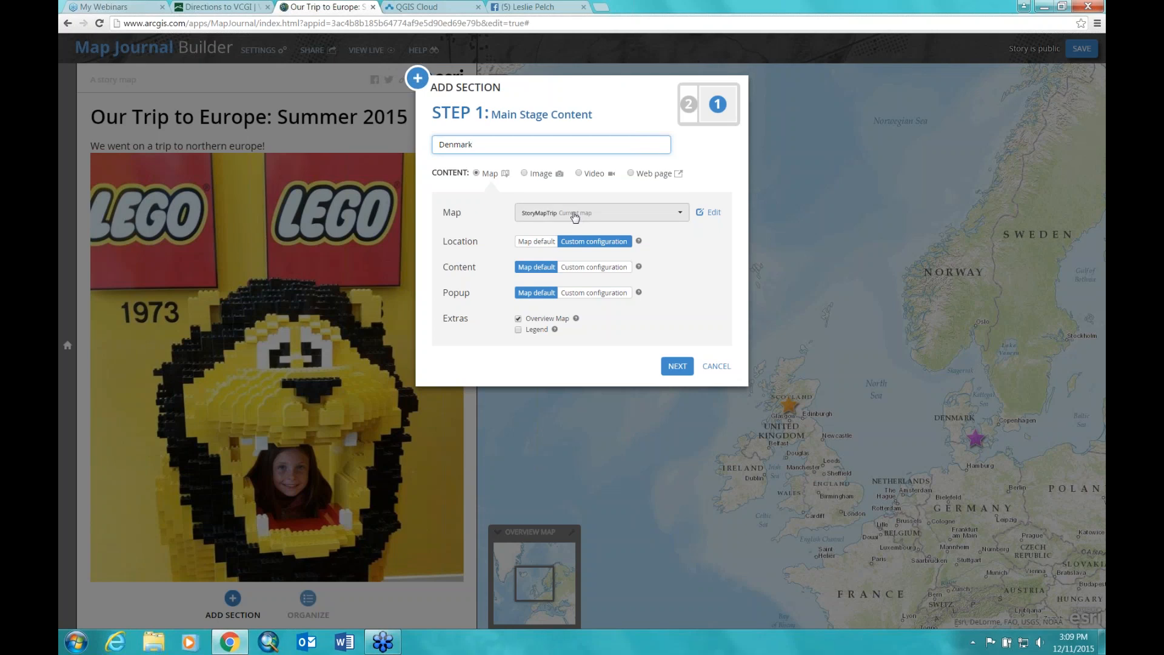
click(584, 242)
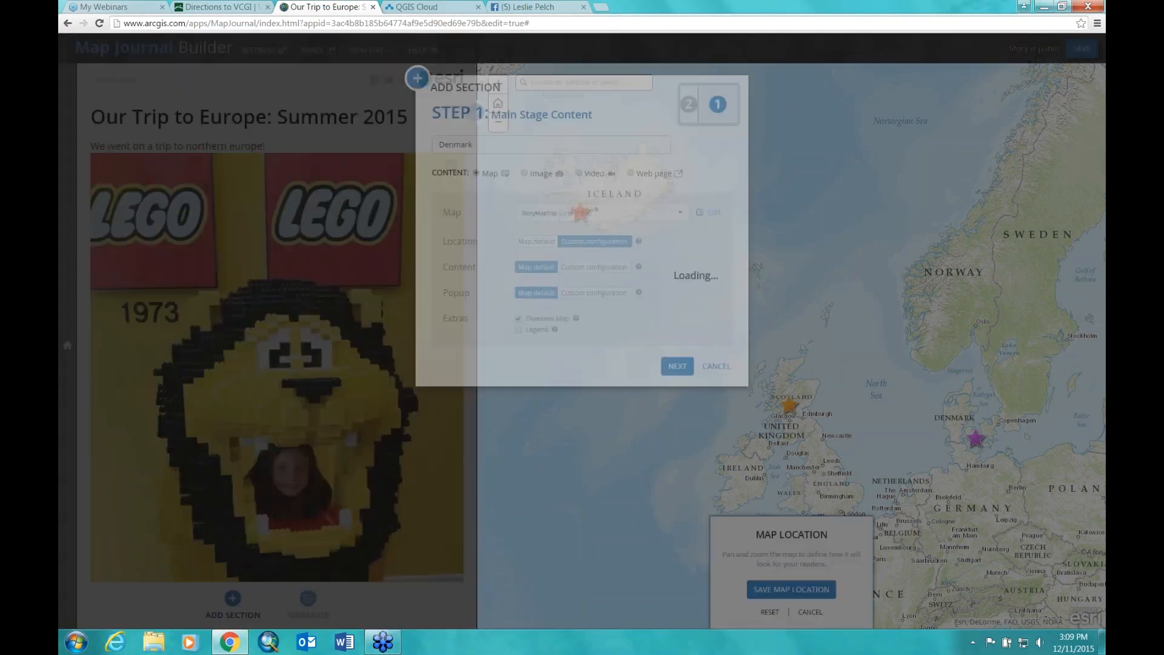
drag(908, 392, 735, 309)
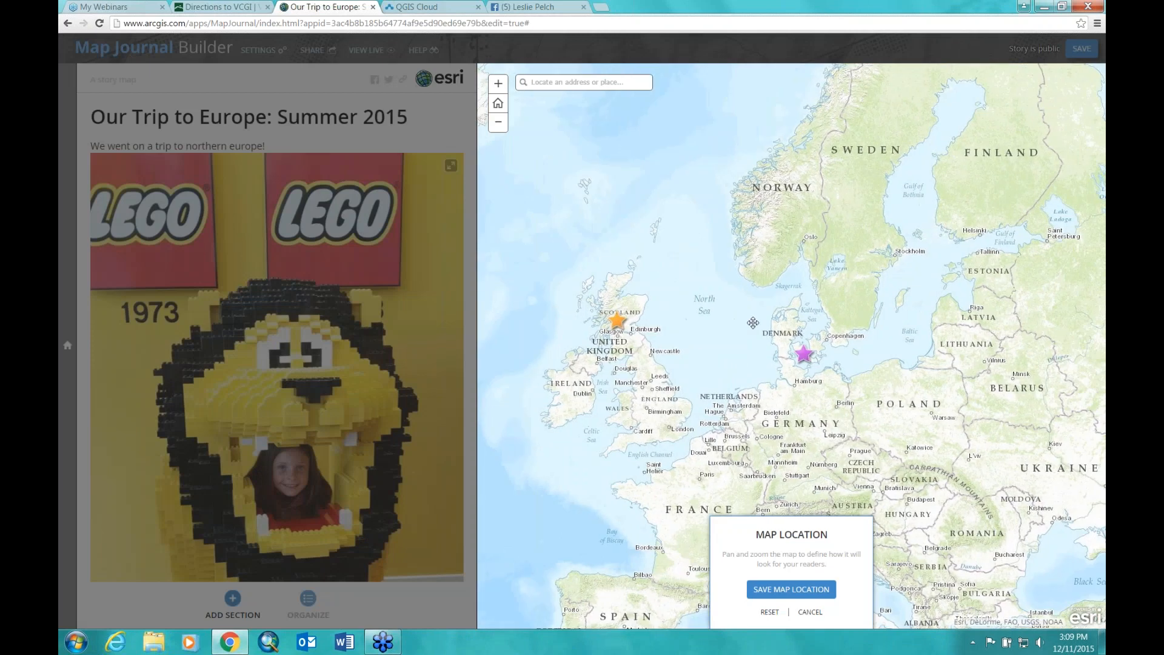
Step: Zoom in closer on Denmark and its surrounding waters and save that view as the location
click(498, 84)
click(498, 85)
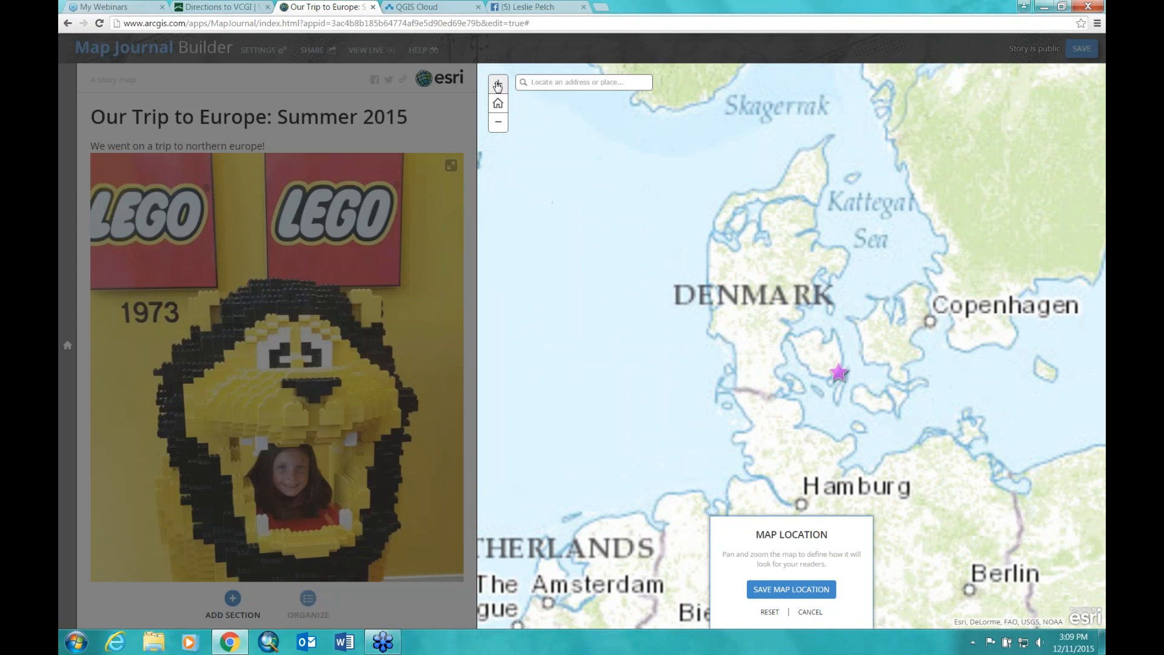
click(498, 85)
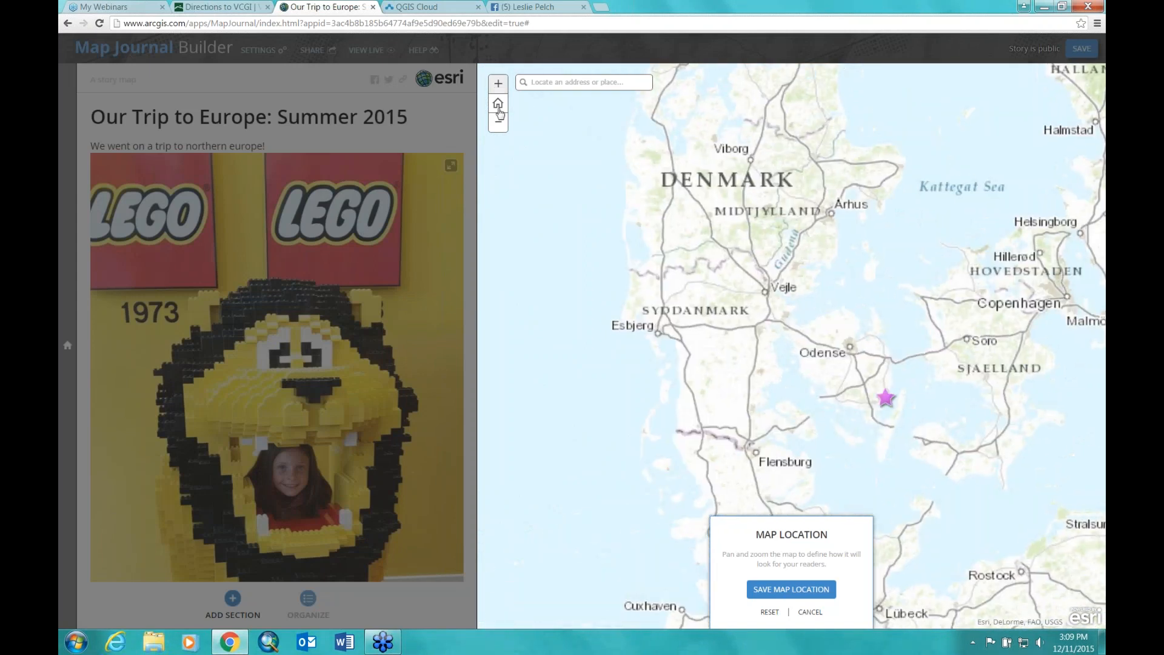
click(499, 121)
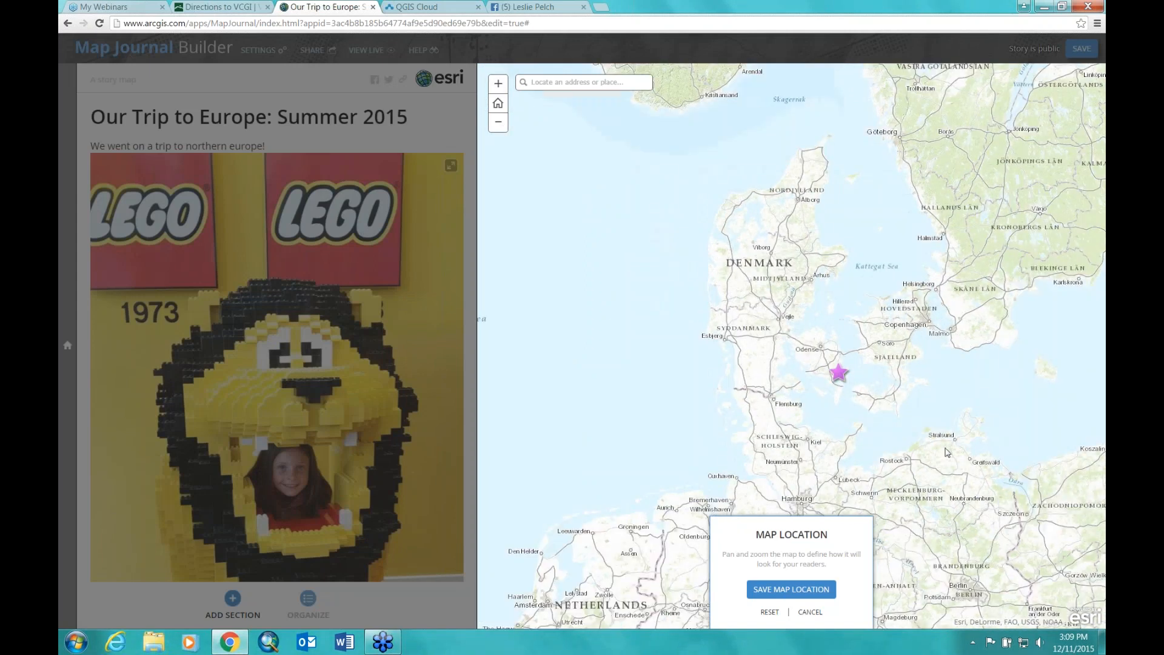
click(780, 590)
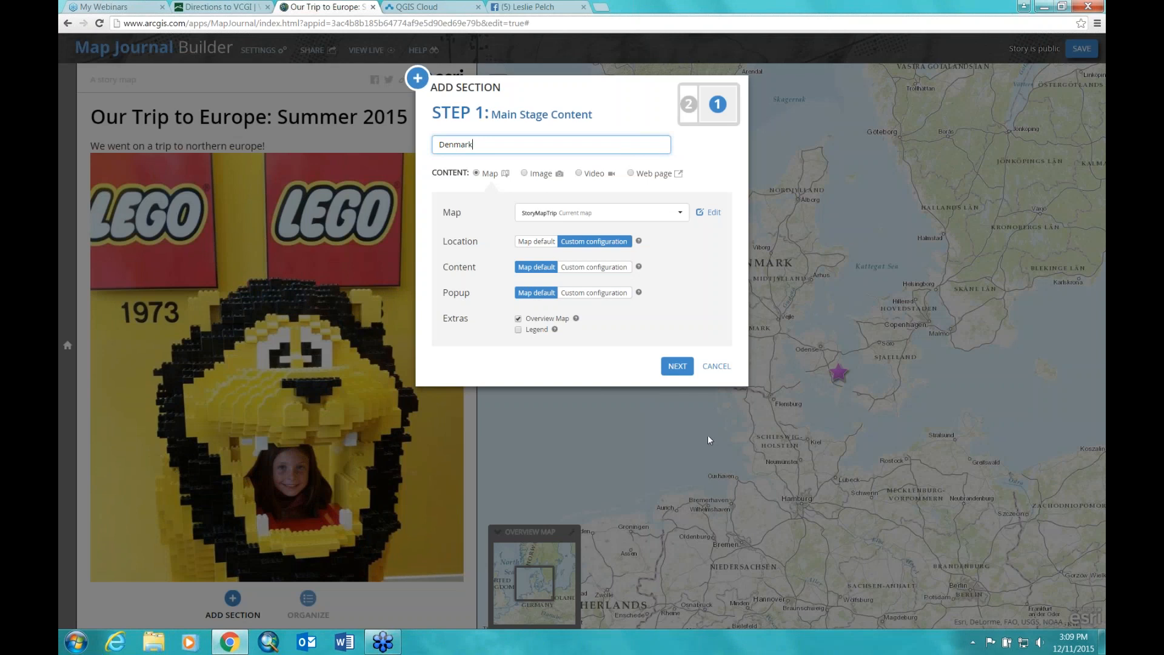
Step: Set the Denmark section's popup to a custom configuration showing the purple star's Denmark popup, and save it
click(583, 295)
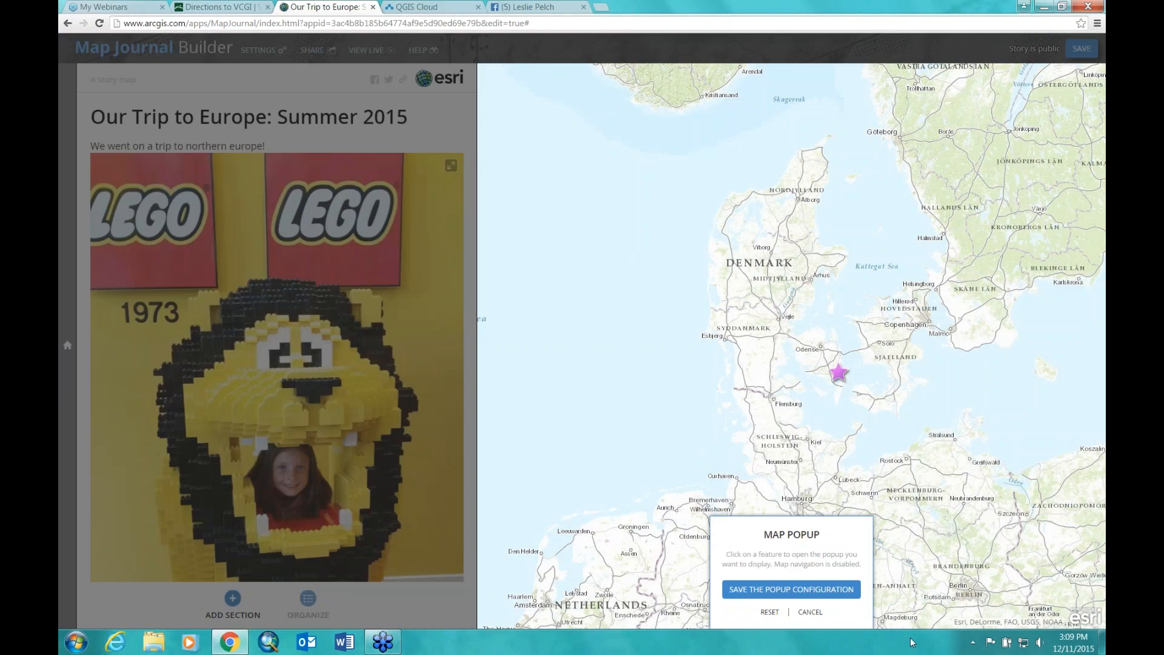
click(842, 374)
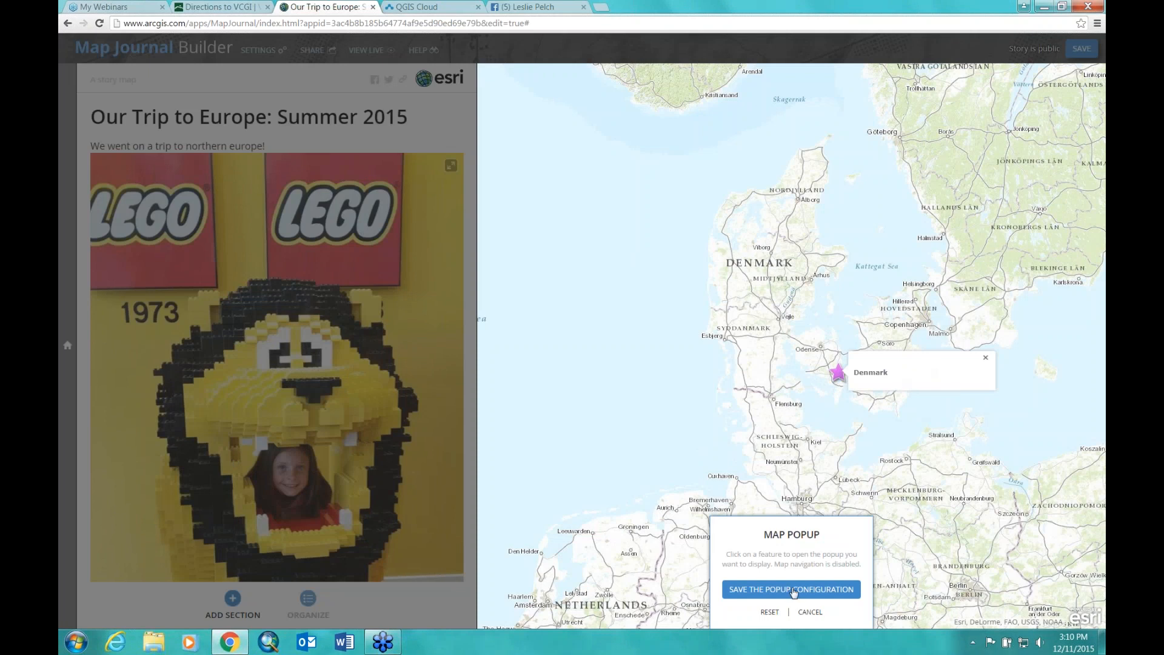
click(793, 590)
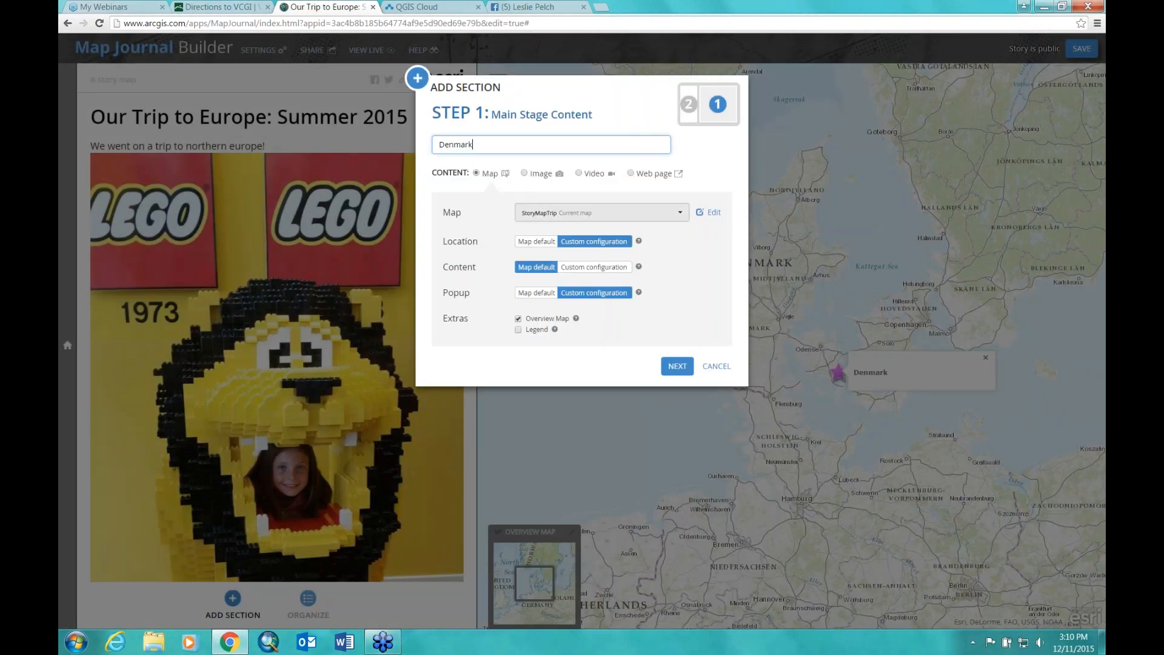
Step: Advance the Denmark section to its side panel content, bring up the media insert dialog, and open a new browser tab
click(678, 367)
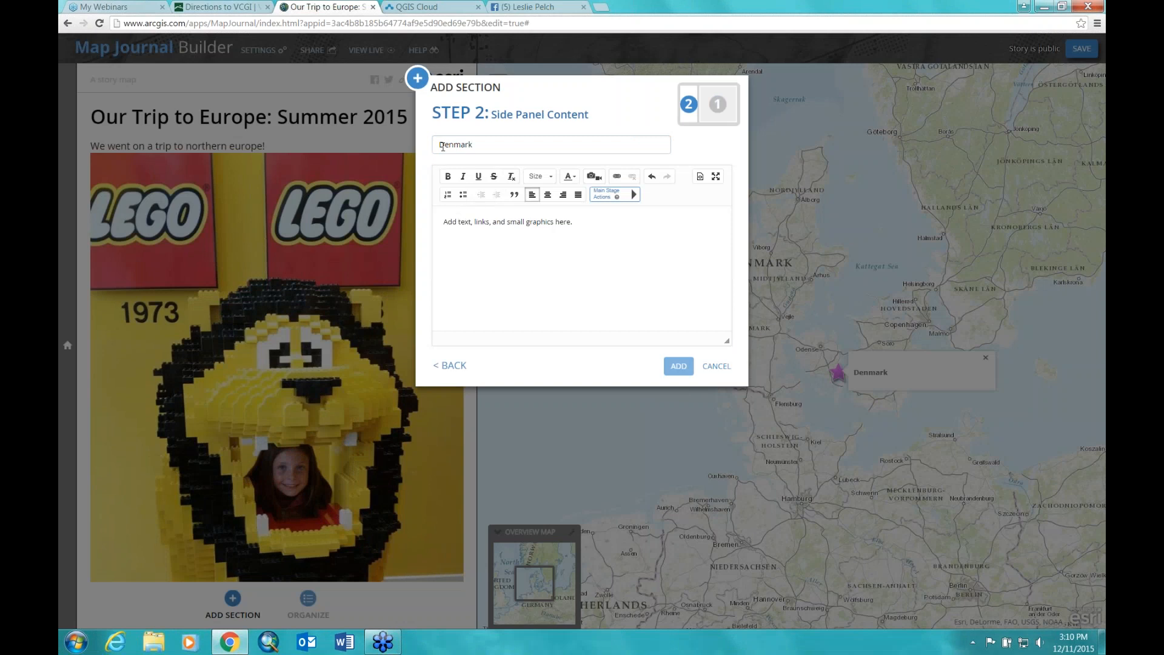
click(593, 177)
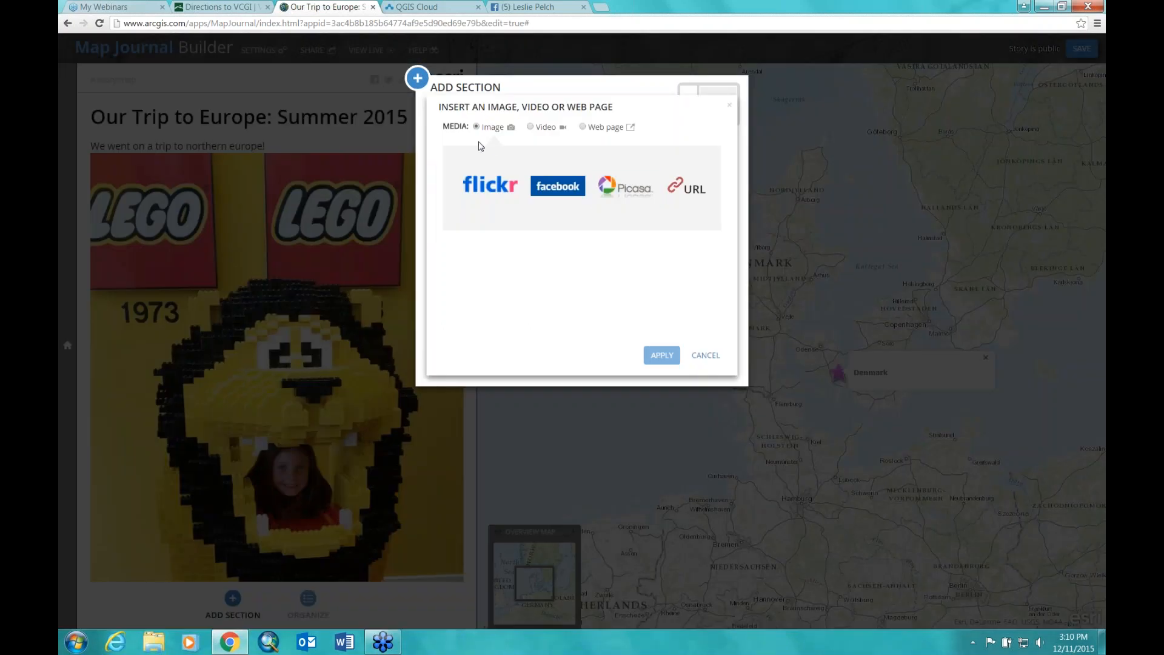
click(603, 8)
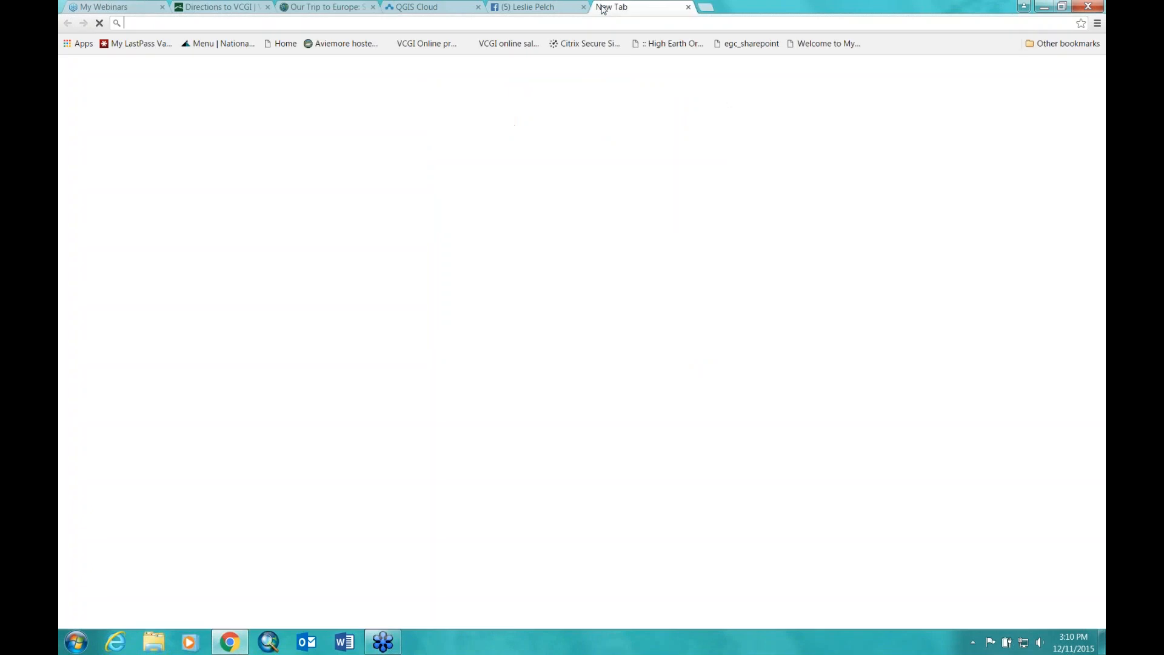
Step: Go to YouTube via a Google search and open the 'langeland 2012' Impressions from Denmark video
text(youtube)
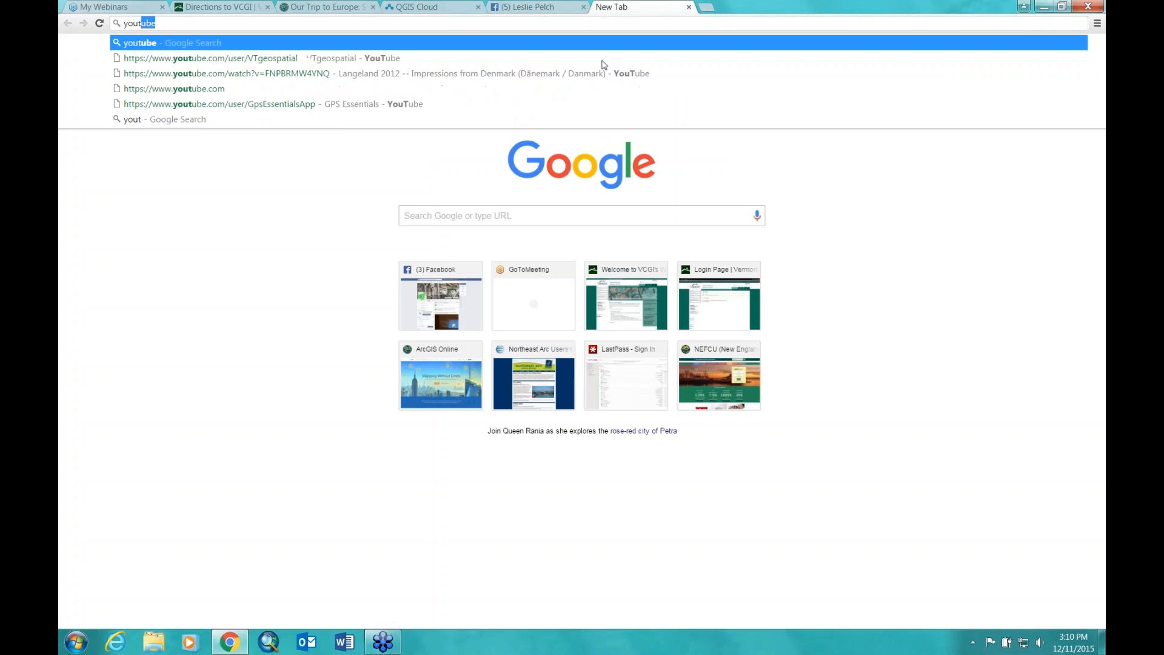
key(Return)
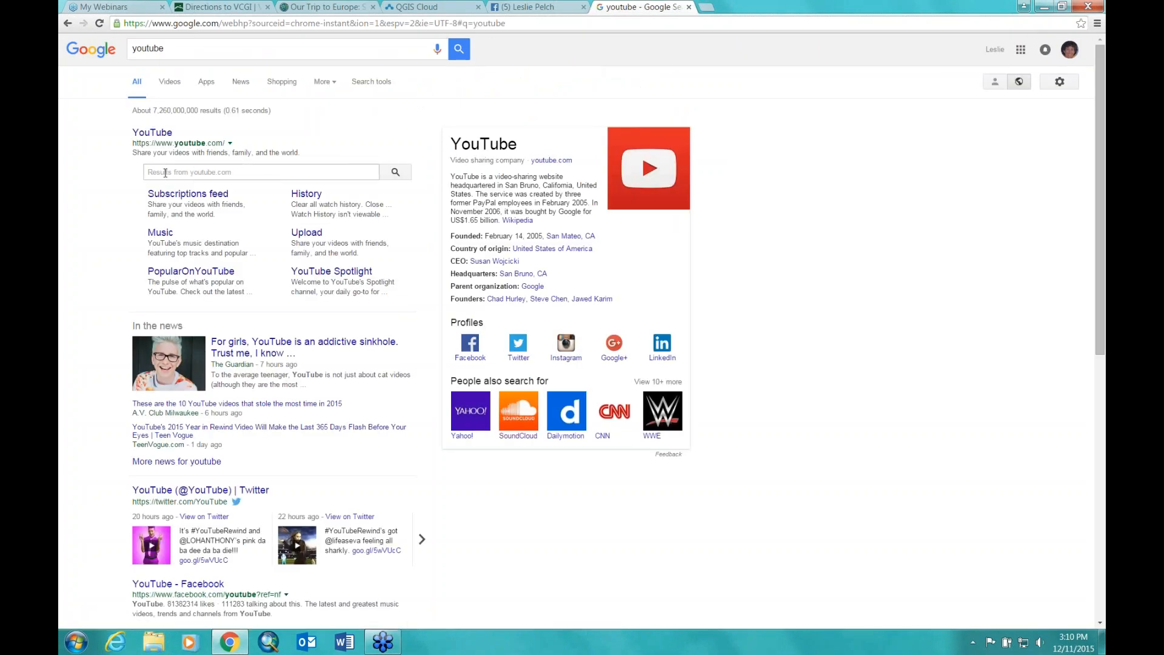
click(152, 133)
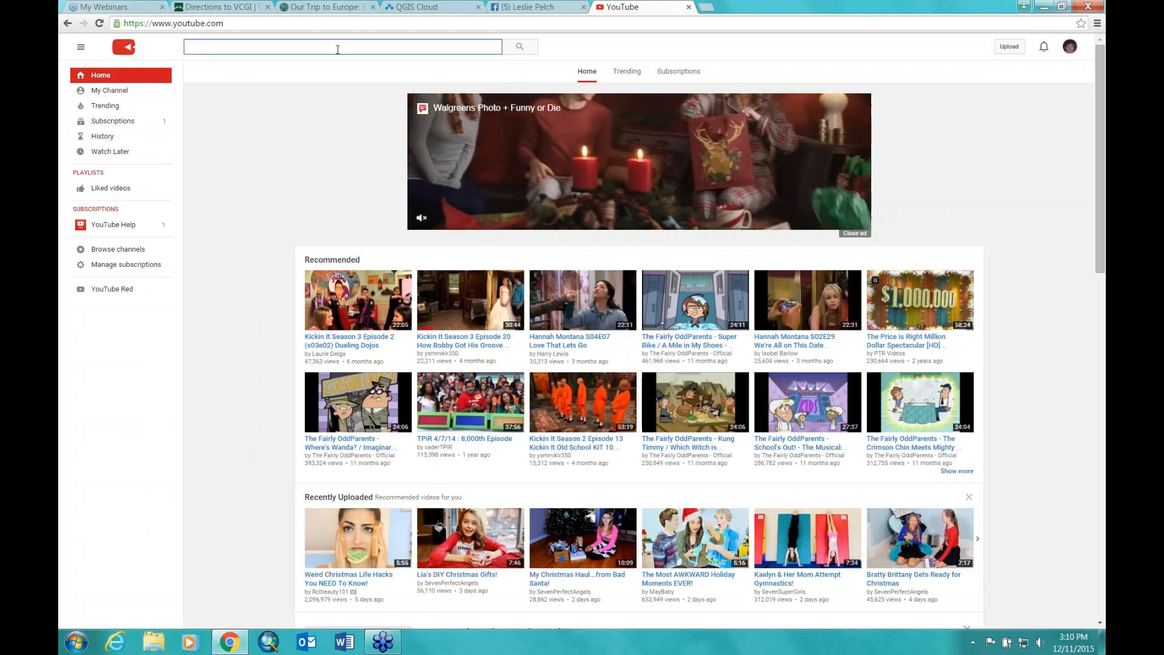
text(lan)
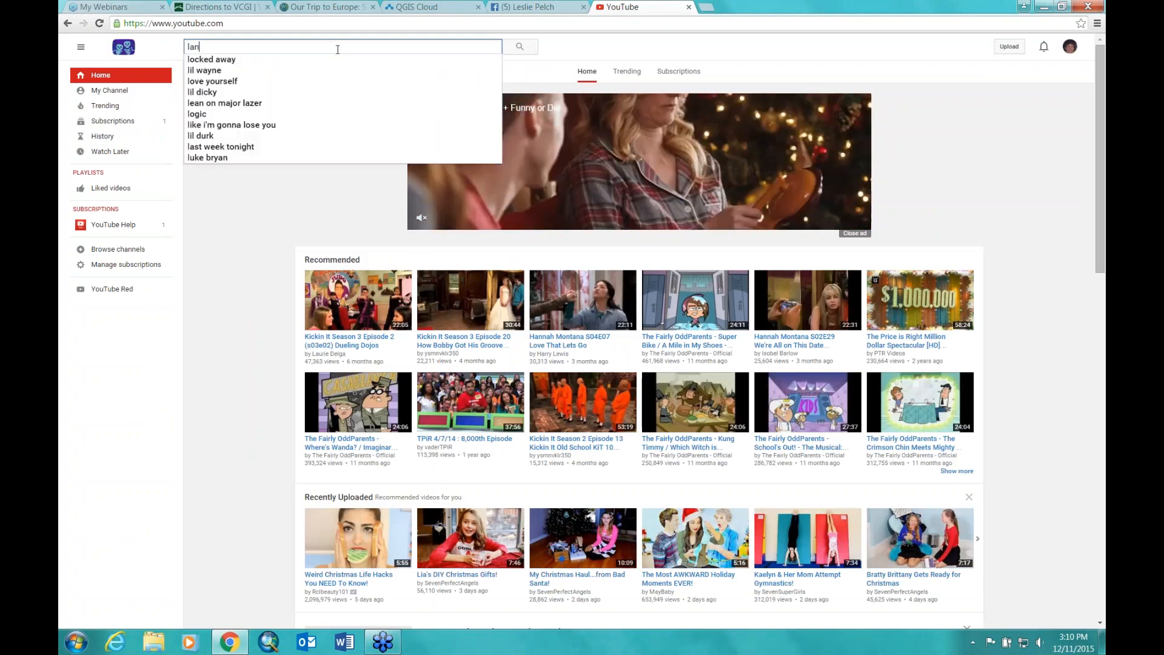
text(geland)
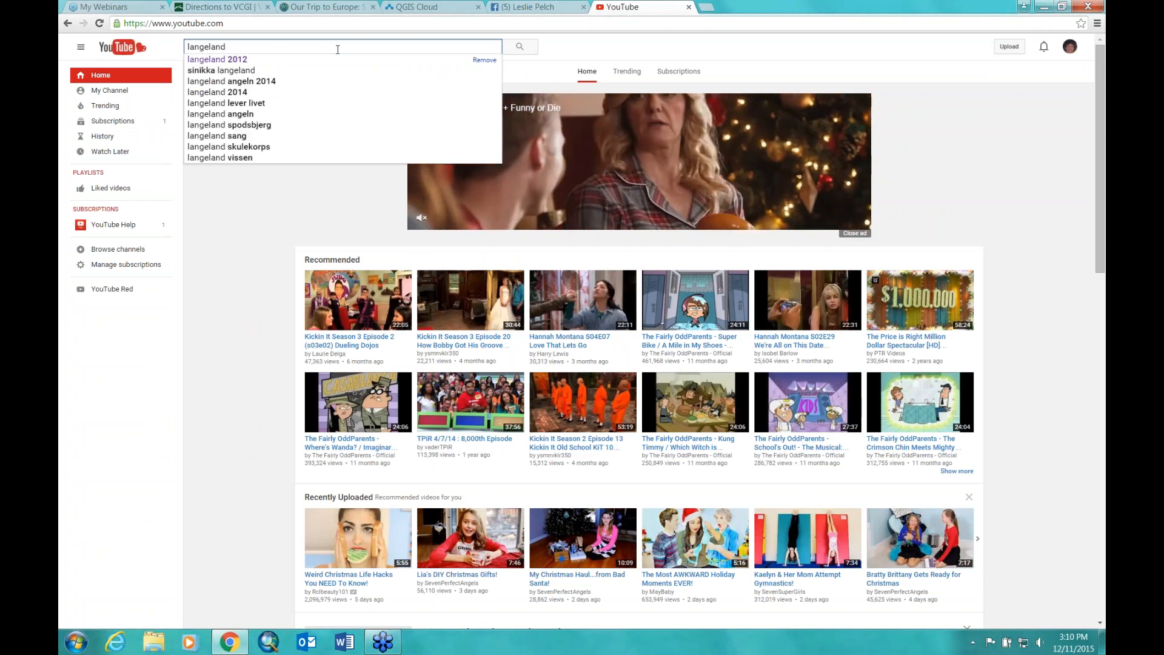
click(250, 60)
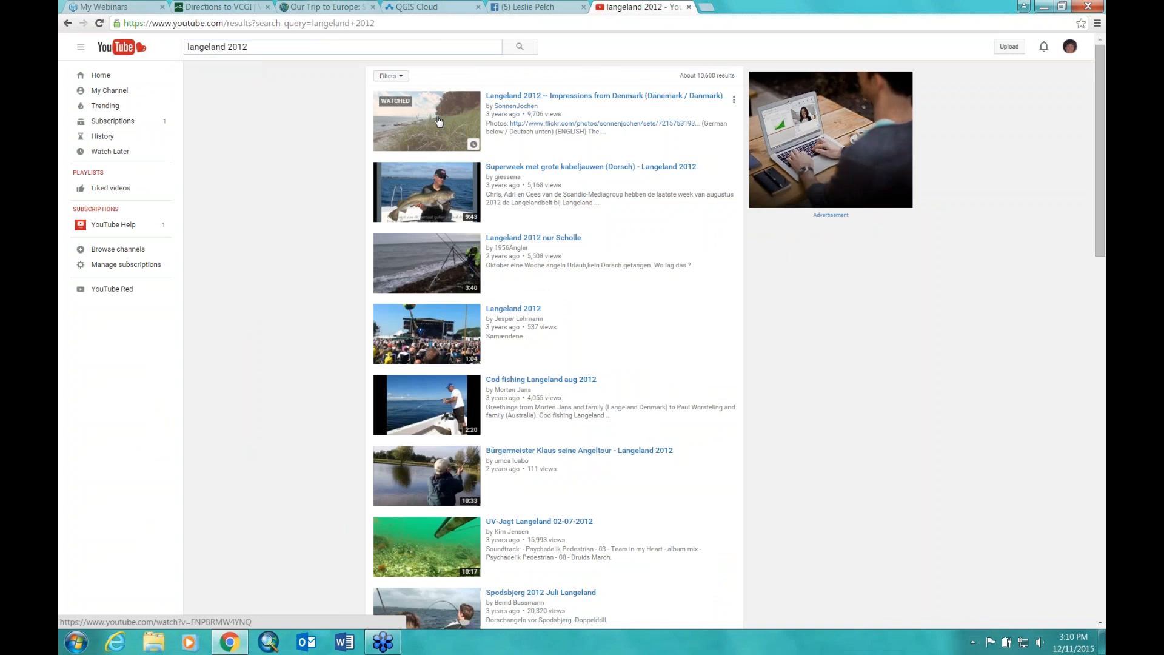
click(439, 120)
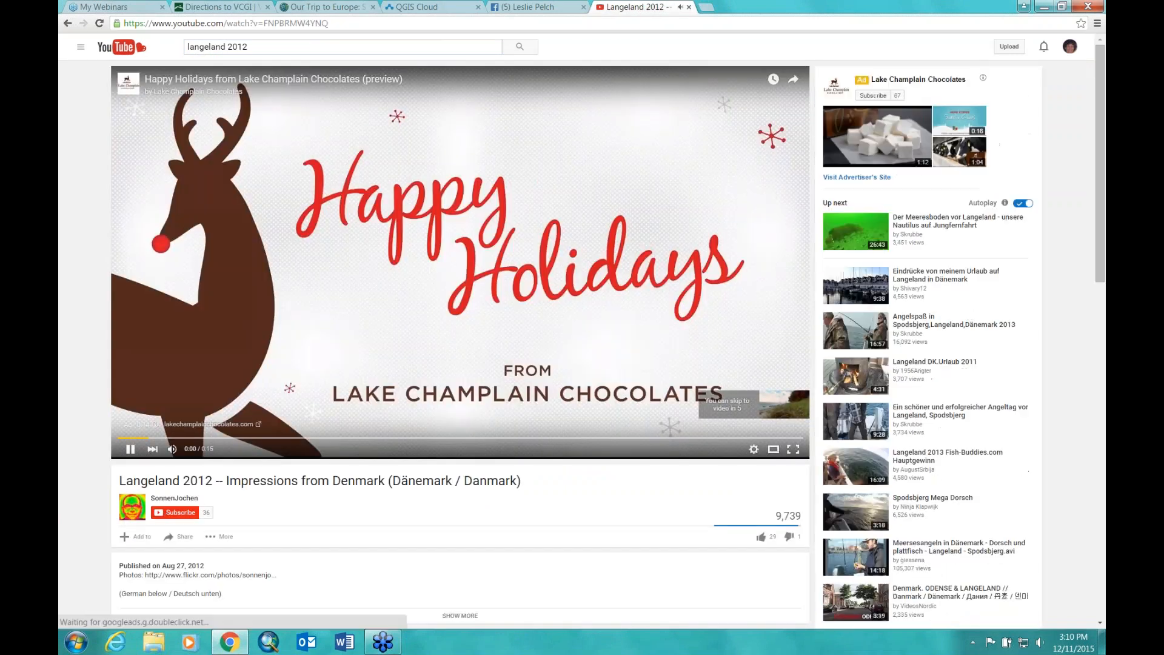
Step: Pause the Langeland video, copy its web address, and return to the story tab
click(131, 449)
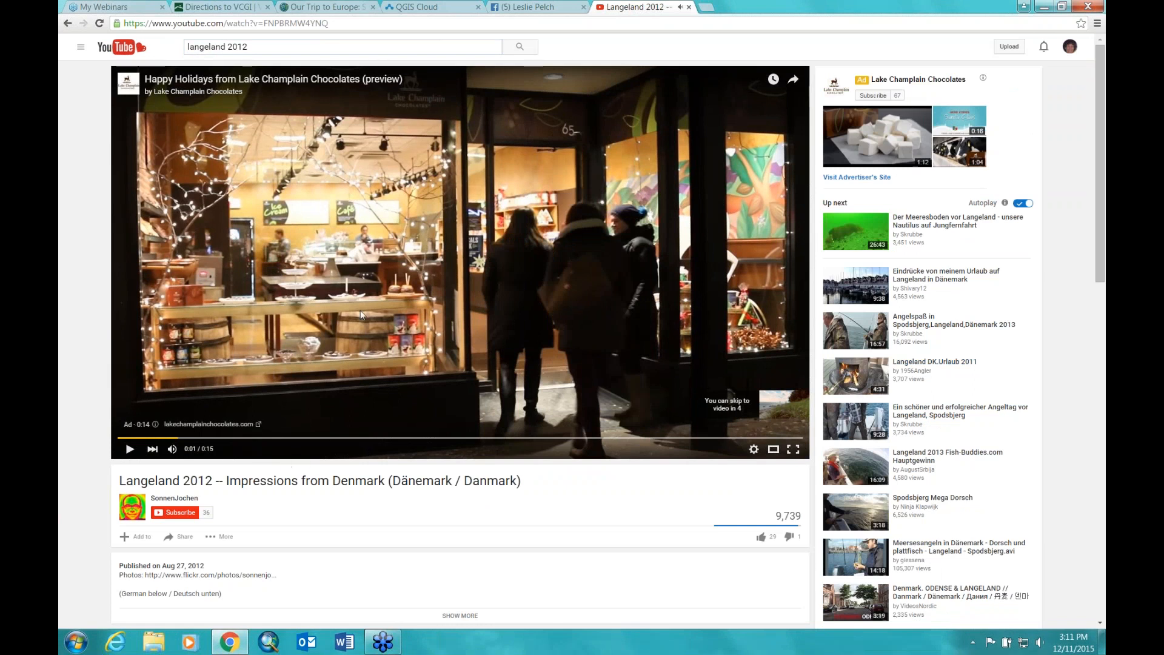
click(297, 23)
right_click(295, 22)
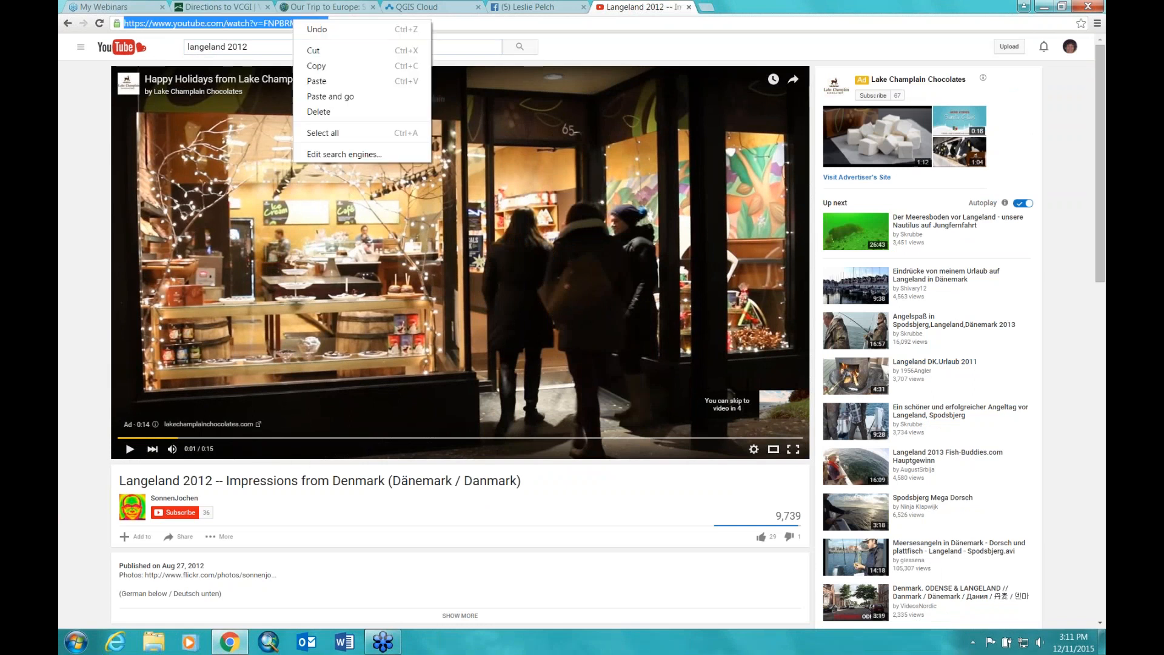
click(311, 65)
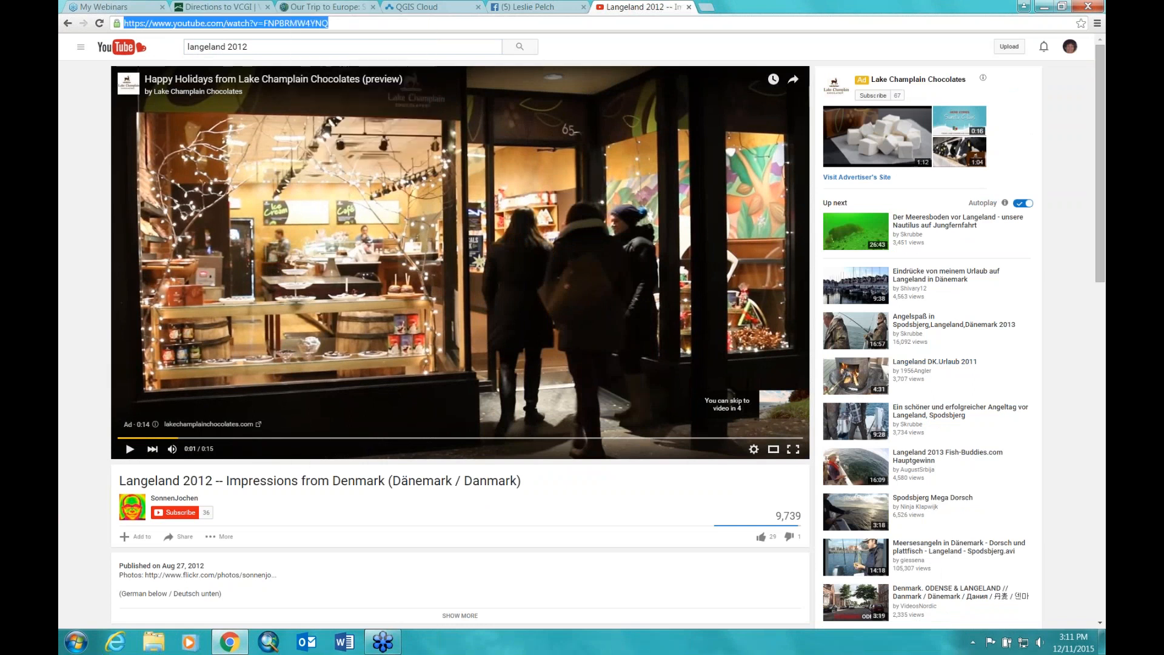
click(348, 7)
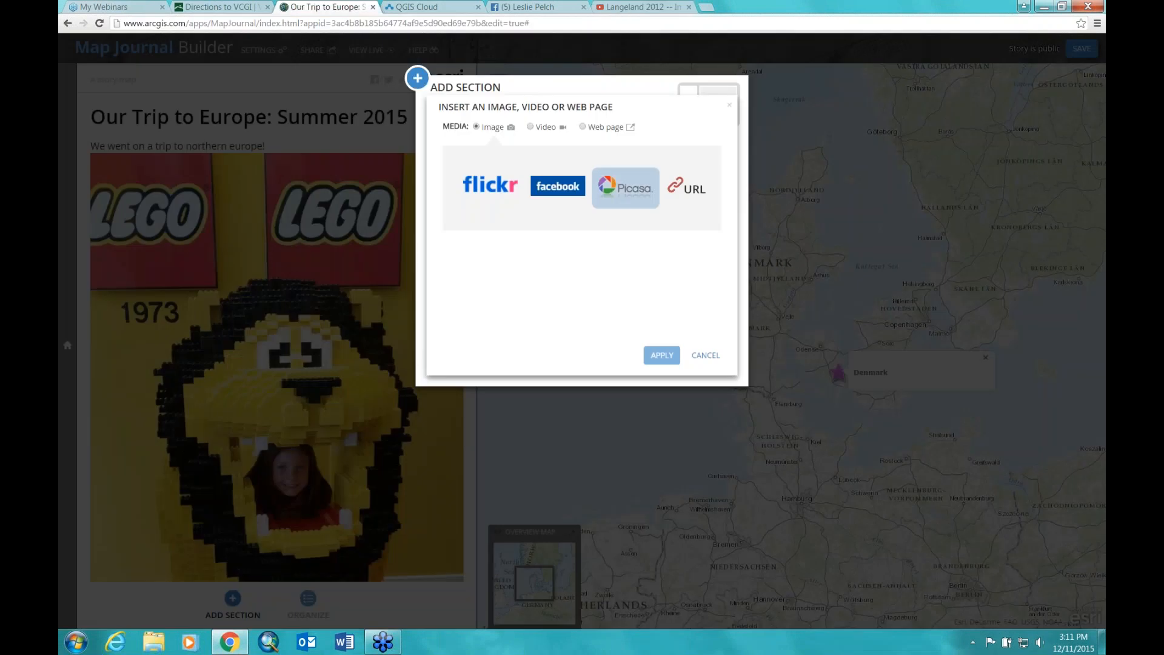
Step: Paste the Langeland YouTube address as the section's video, verify and select it, and set it to Fit panel width
click(531, 128)
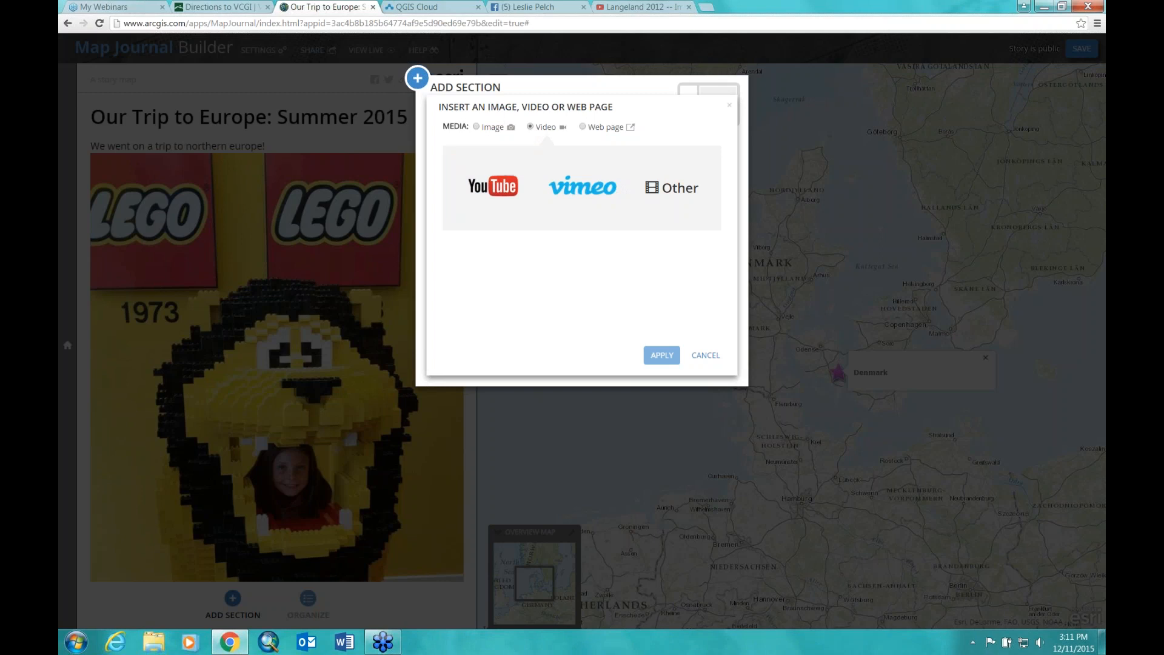
click(499, 190)
right_click(515, 167)
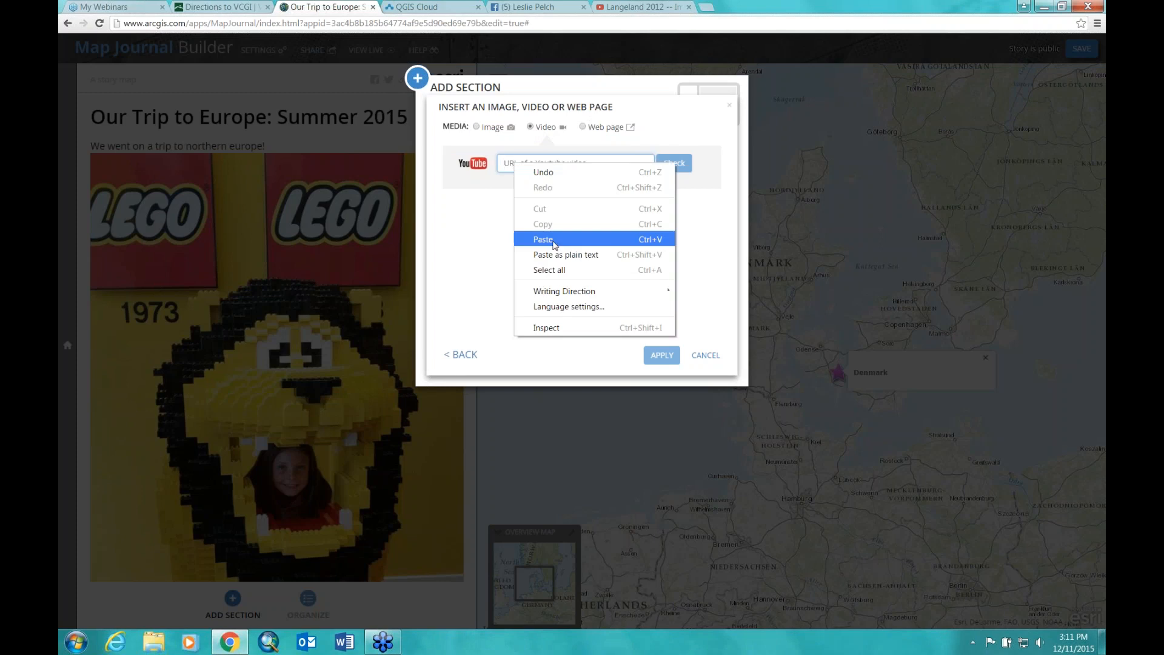
click(543, 239)
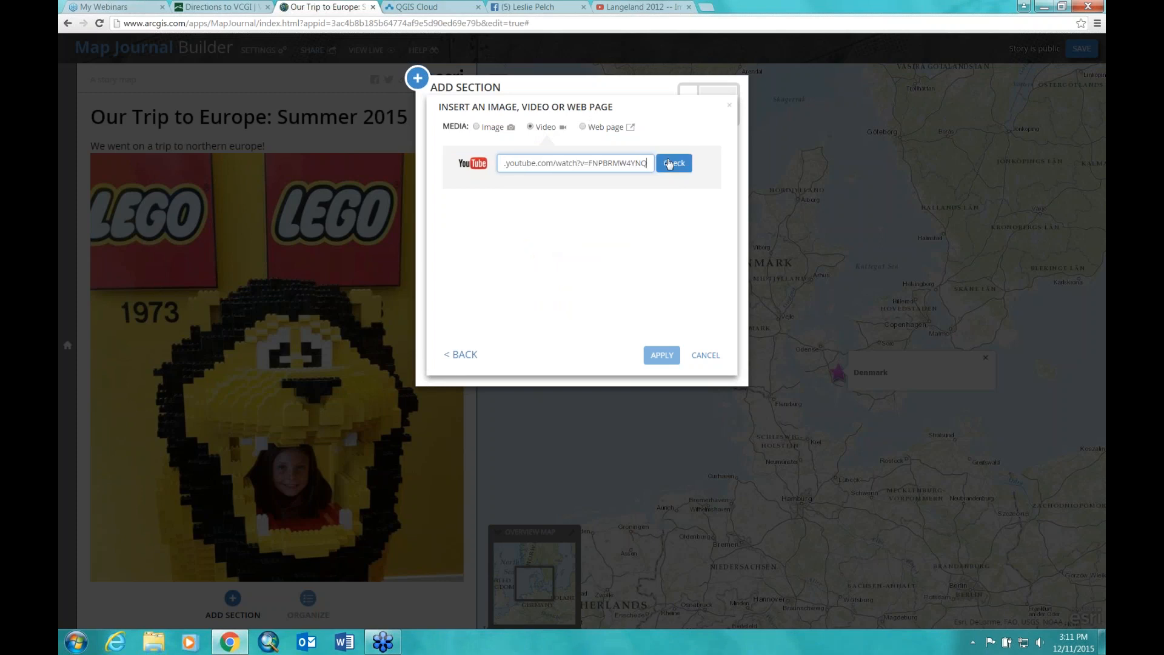
click(673, 163)
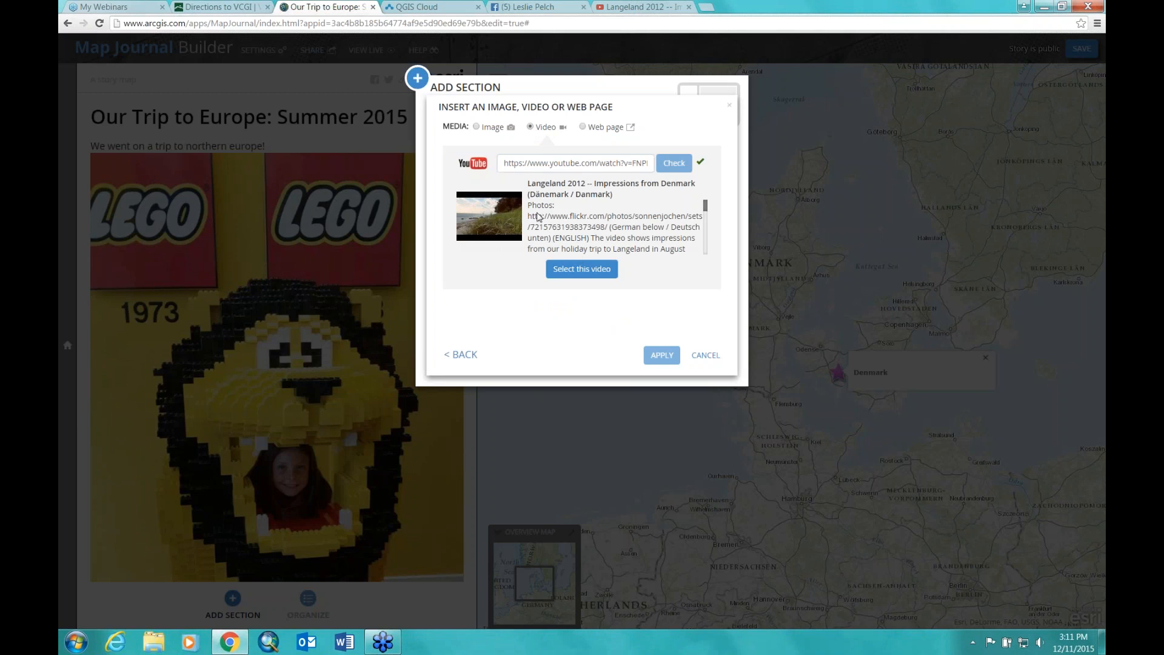
click(583, 270)
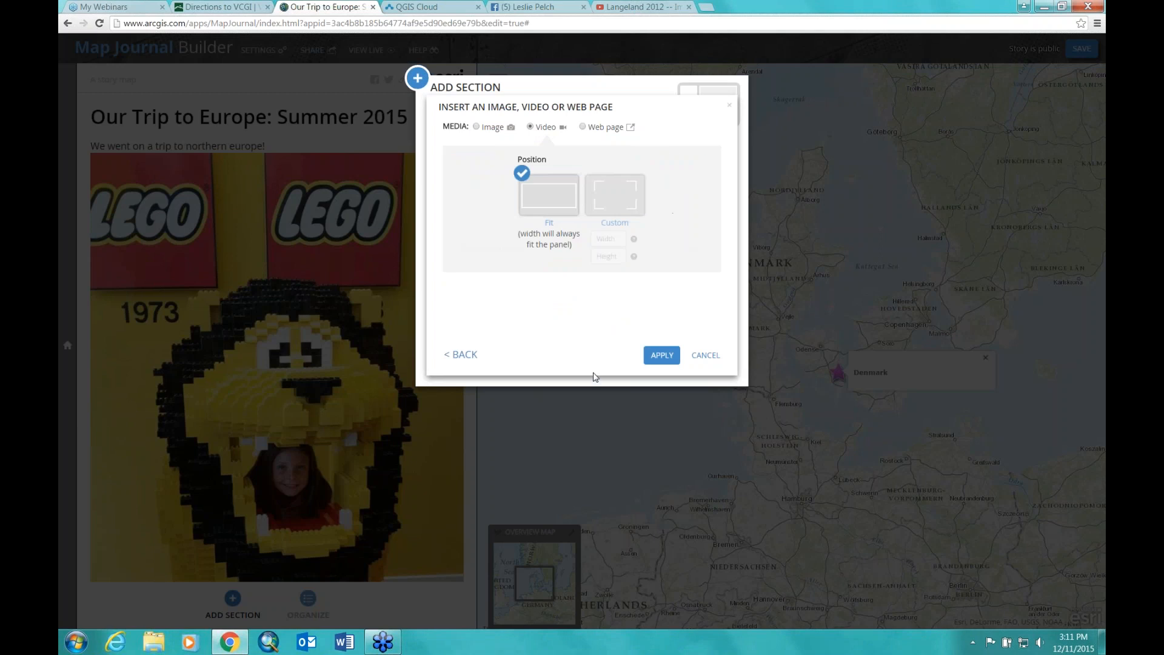
click(600, 200)
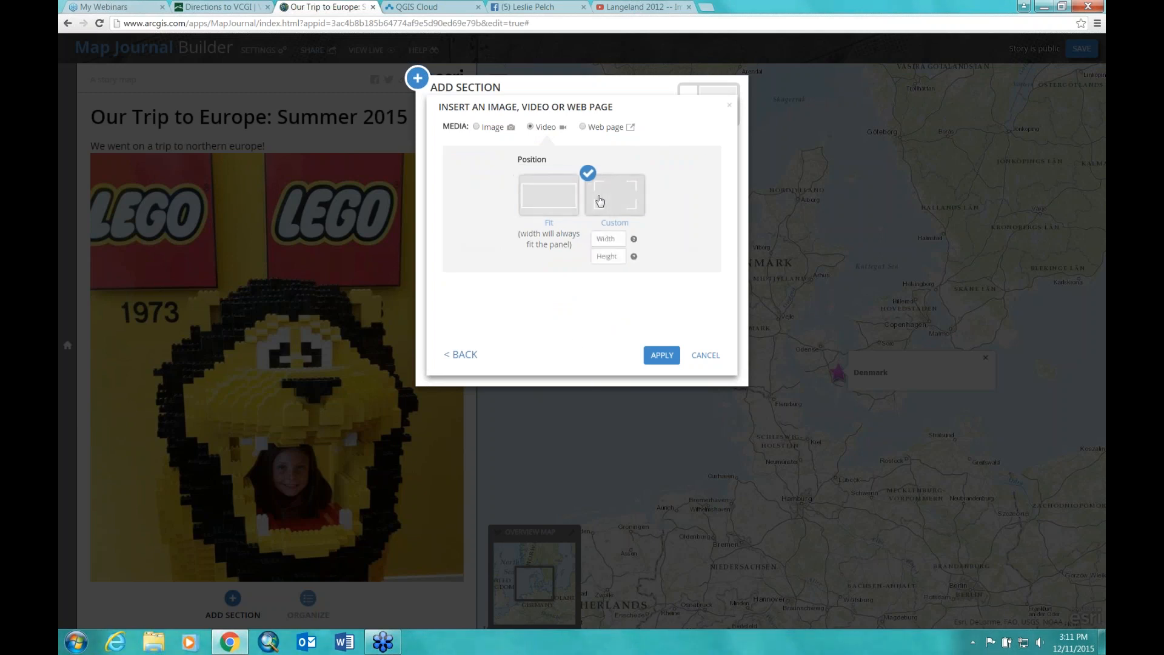
click(540, 203)
Step: Keep the Langeland video at Fit panel width and apply it to the section
click(621, 205)
click(553, 200)
click(663, 357)
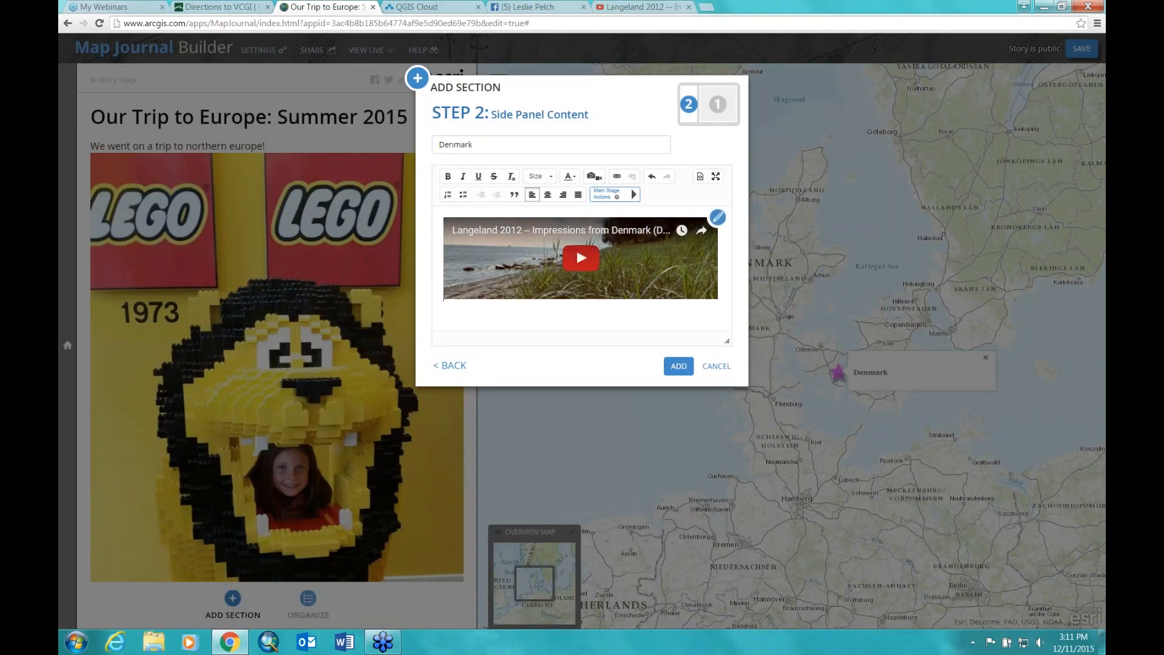
Step: Add the caption 'This video shows fun footage of Langleland, where we stayed' on a new line above the video
click(479, 210)
key(Return)
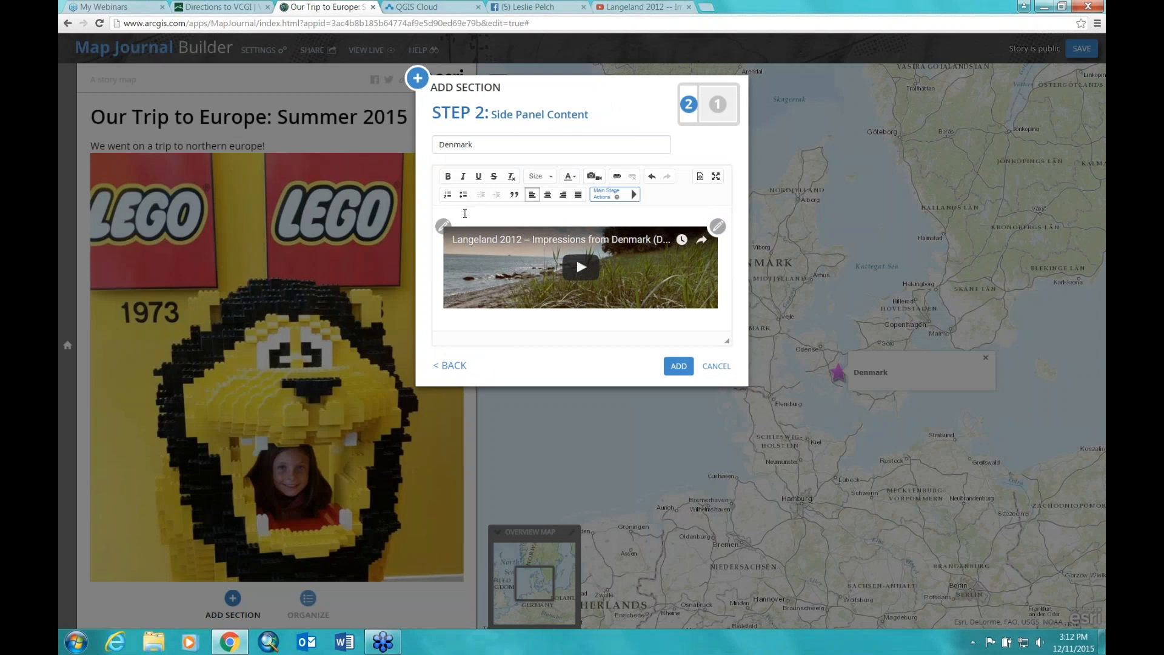
key(Return)
key(BackSpace)
text(isT)
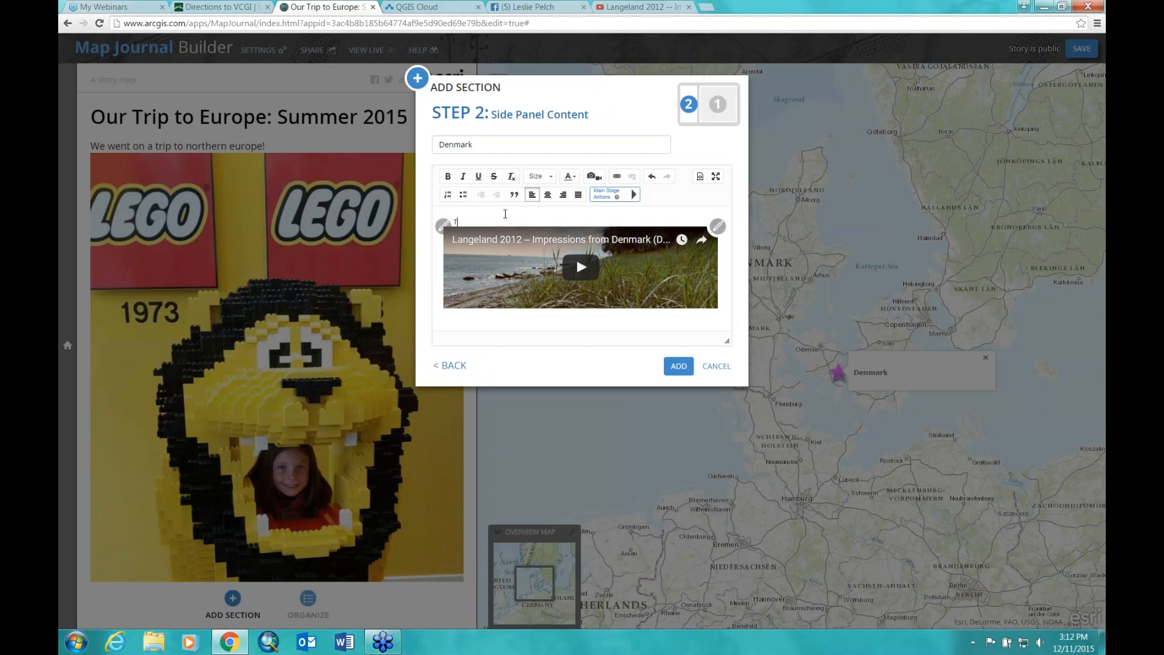
text(his video shows )
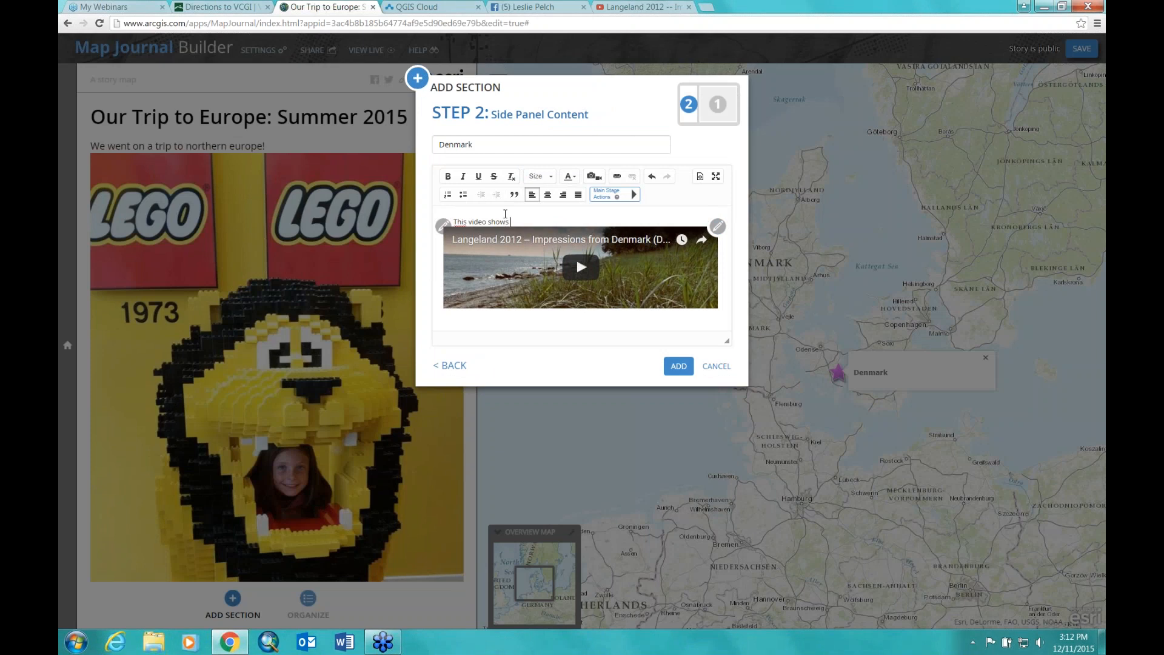
text(fun footage of Langleland,)
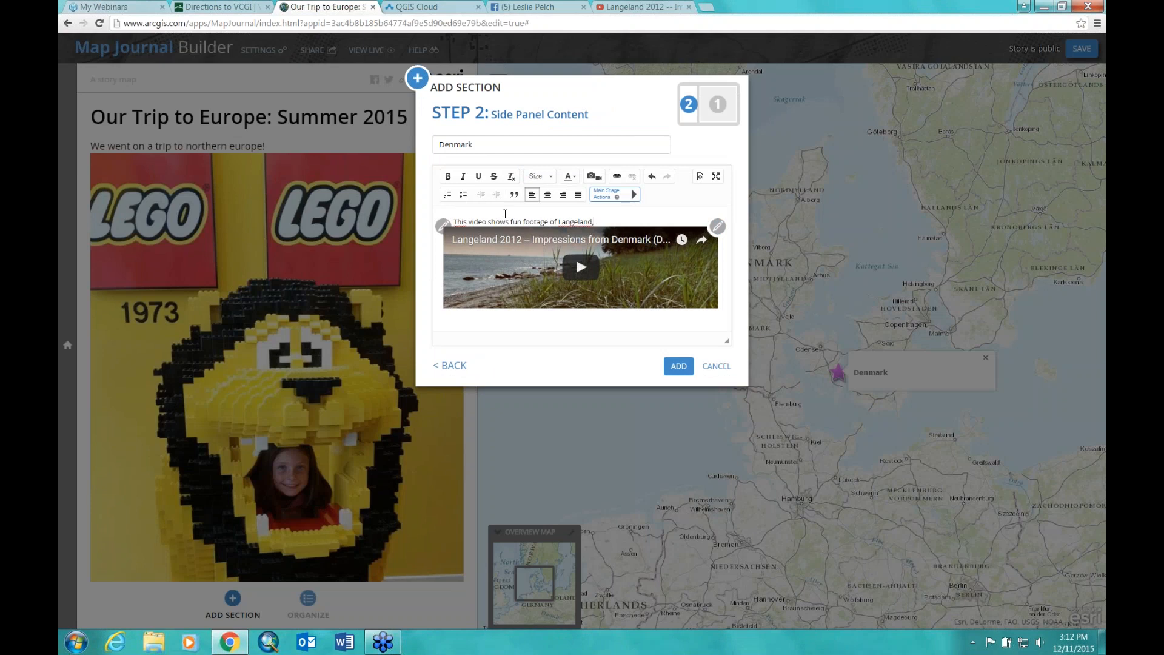
text( where we stayed)
Step: Add the Denmark section, then reopen it to check the video's media settings and save again
click(678, 366)
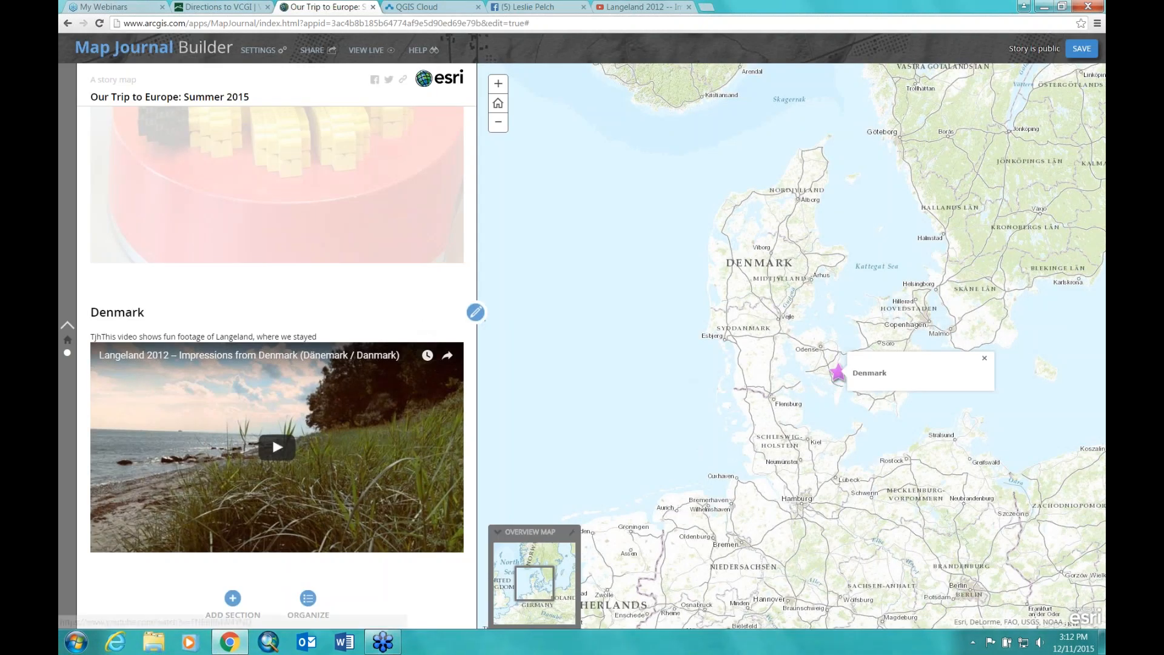
click(475, 313)
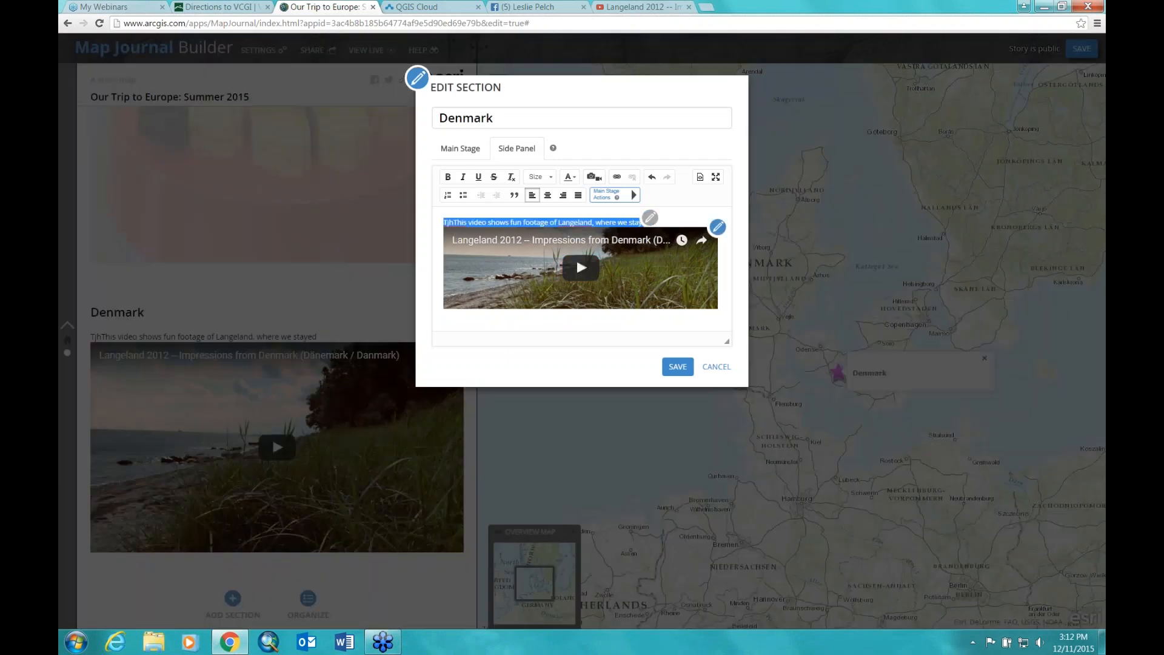
click(650, 217)
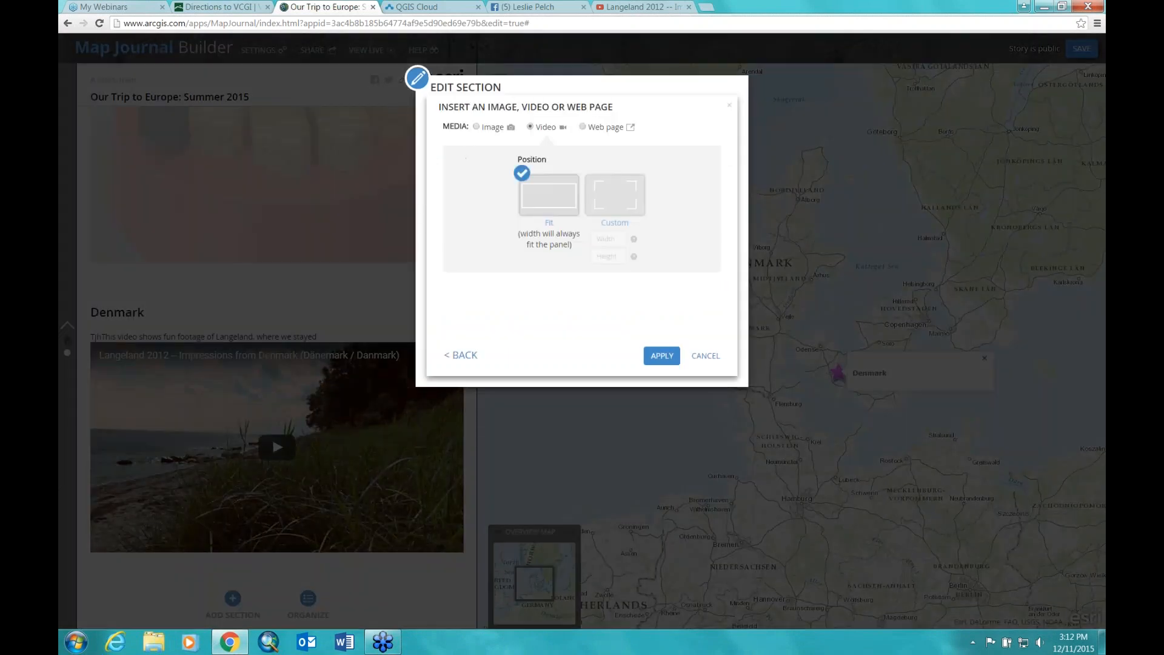
click(662, 356)
click(650, 217)
click(704, 356)
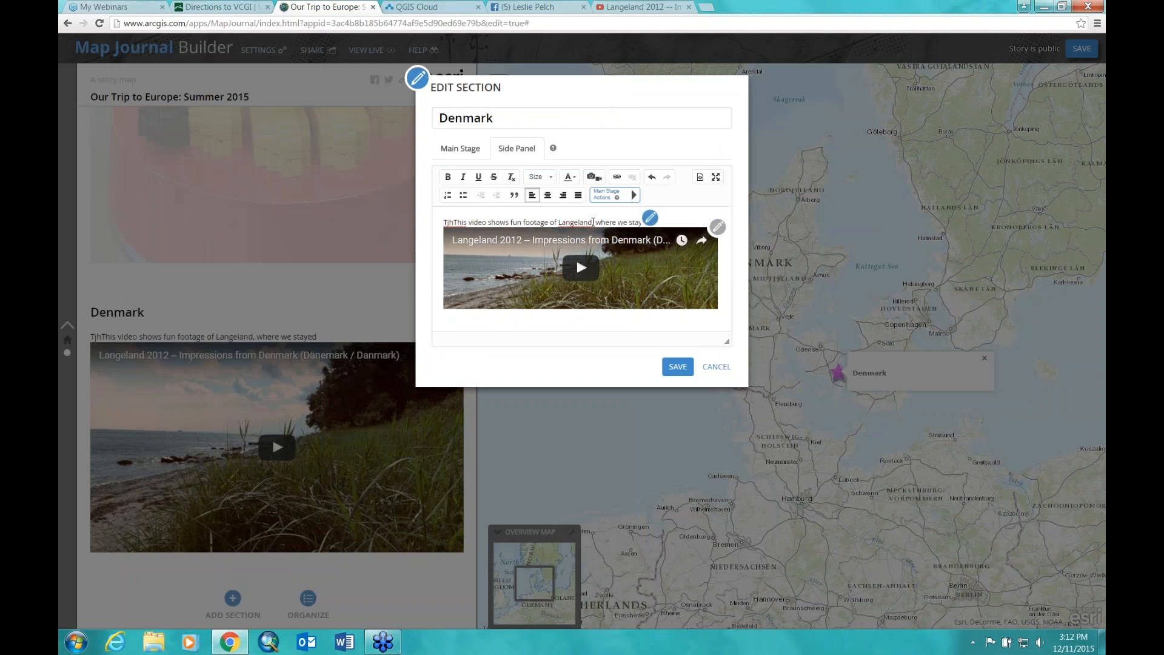
click(651, 218)
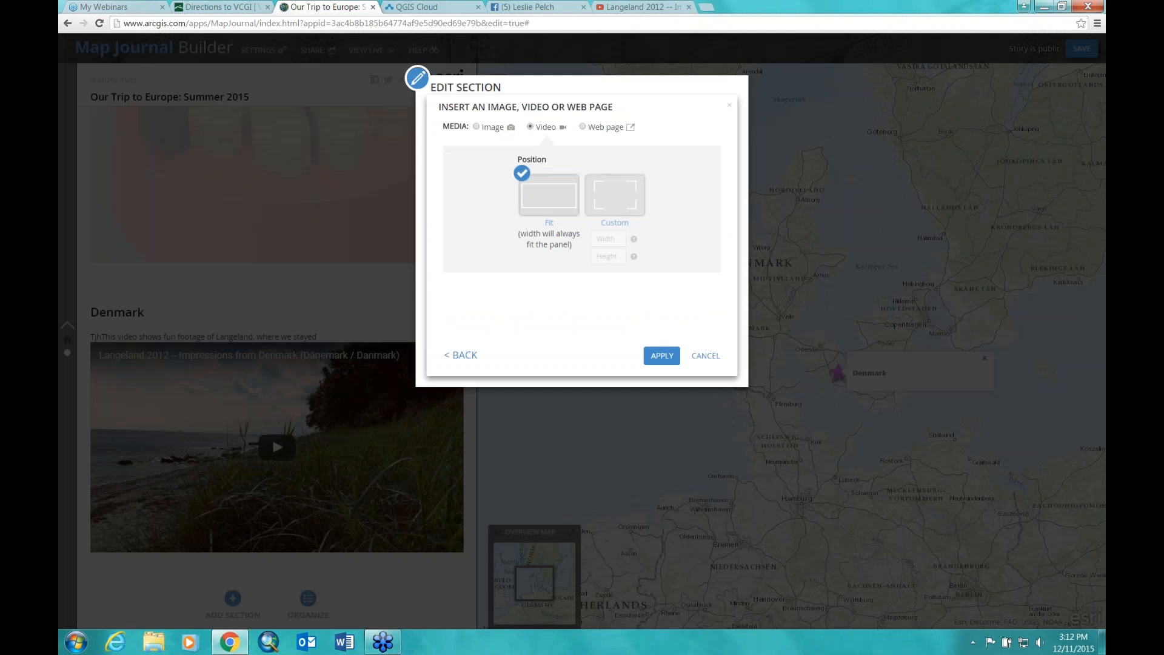
click(704, 357)
click(650, 218)
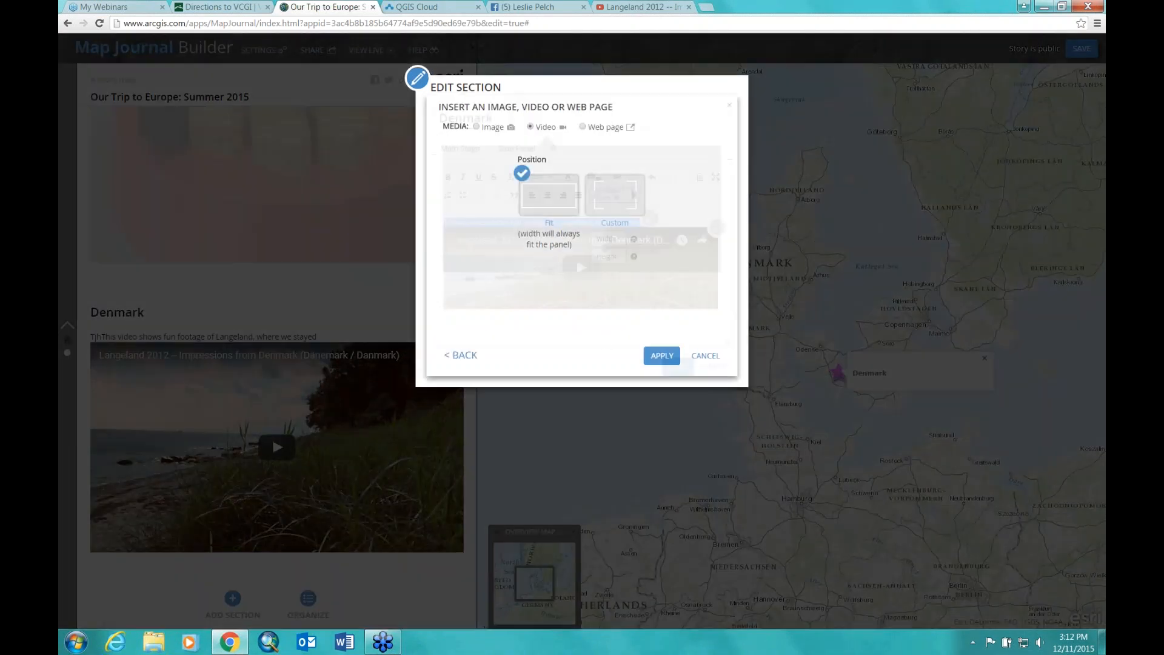
click(670, 358)
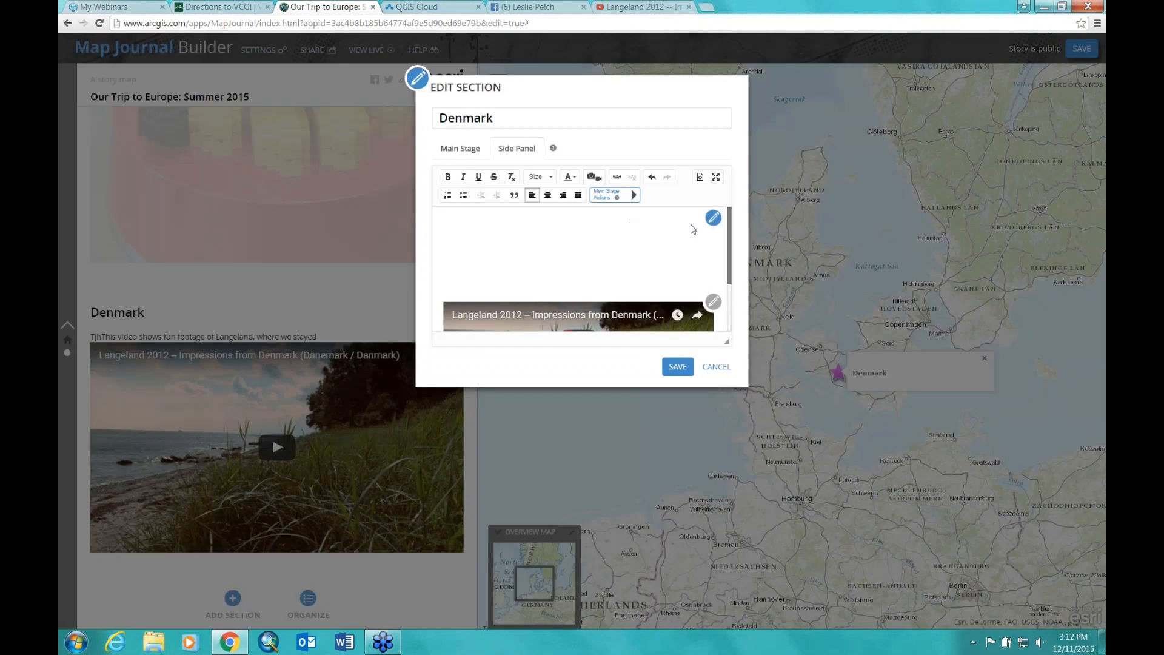
click(713, 218)
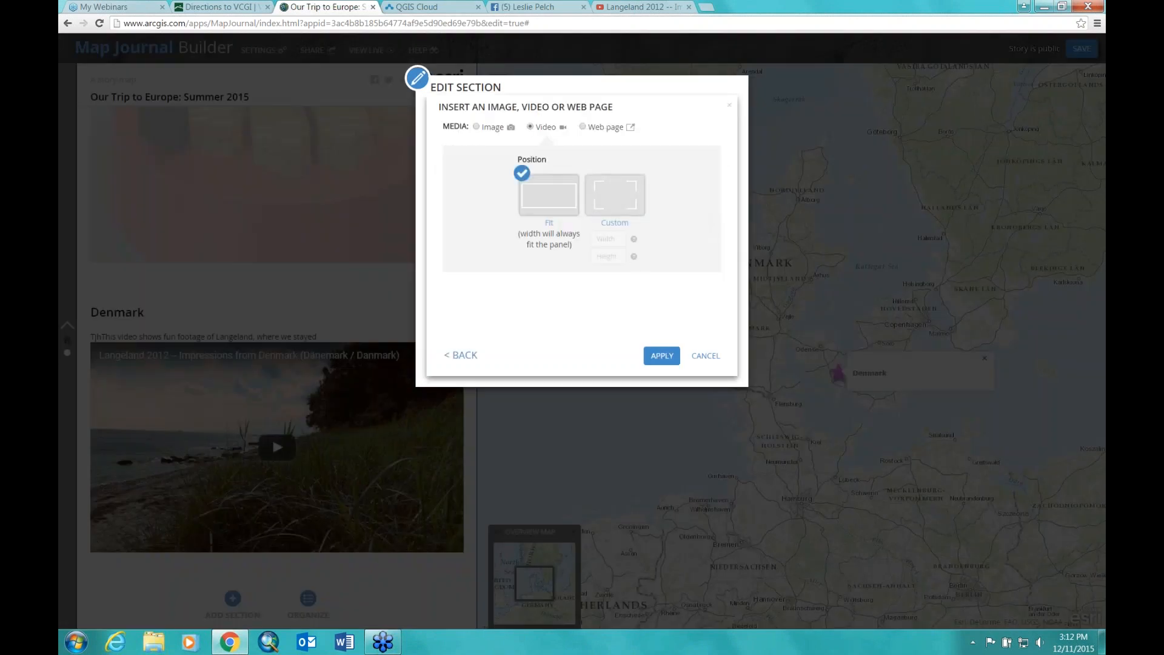
click(707, 357)
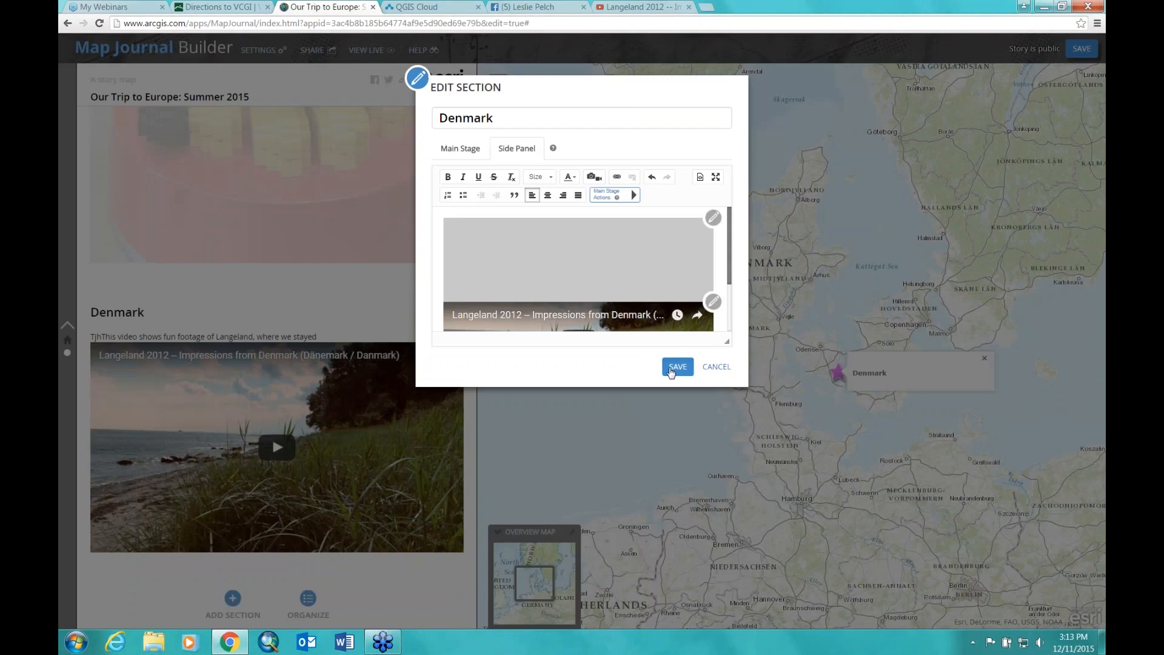
click(677, 366)
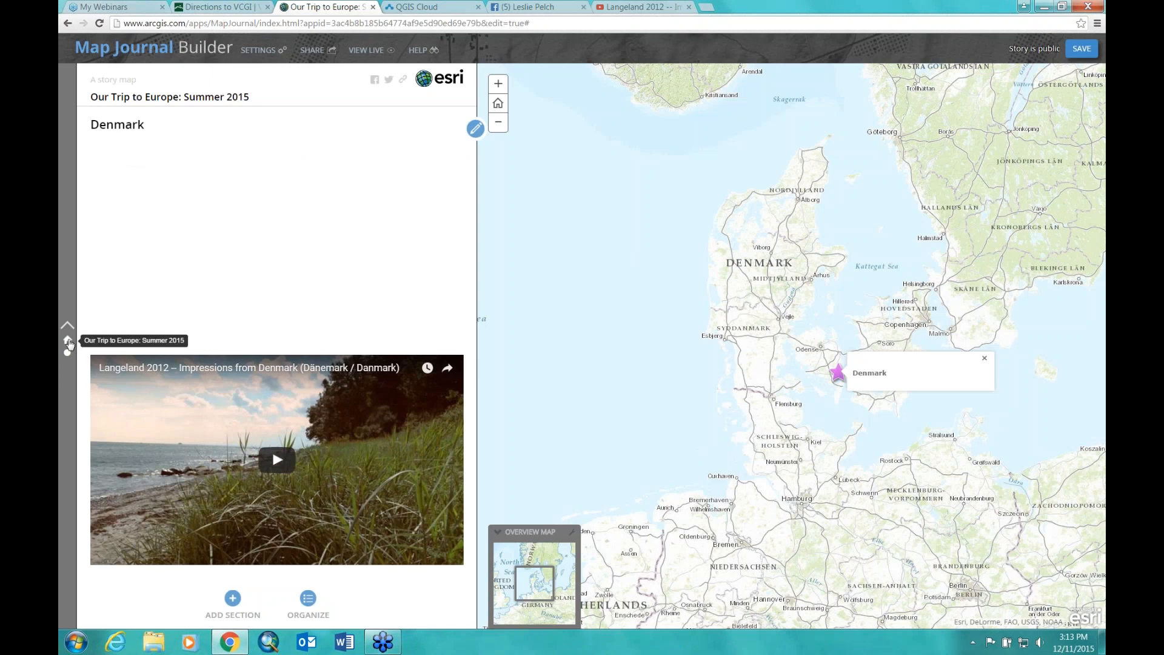
Step: Reopen the Denmark section, delete the blank media block above the video, and save
click(68, 340)
click(67, 370)
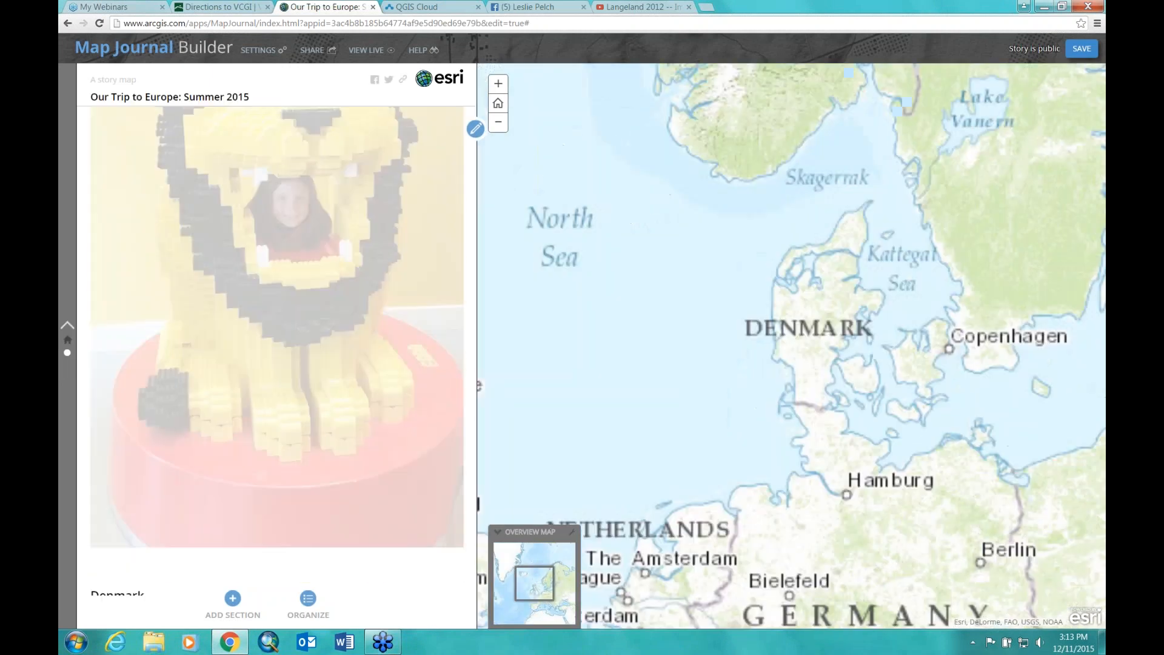
click(476, 132)
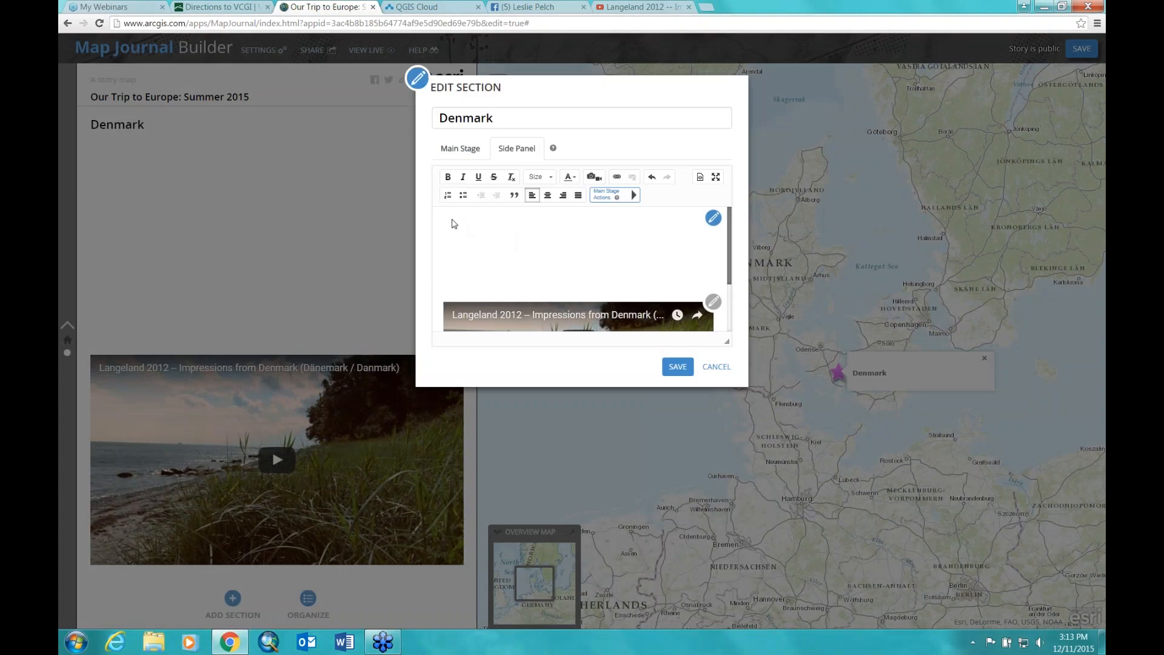
right_click(478, 220)
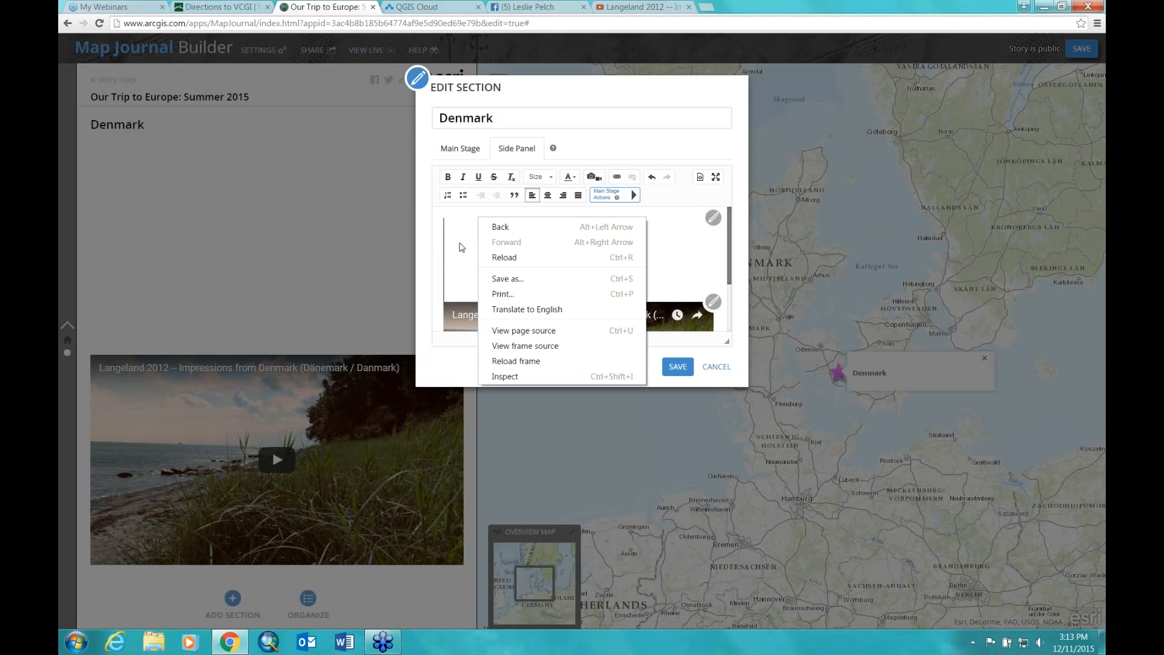
click(463, 241)
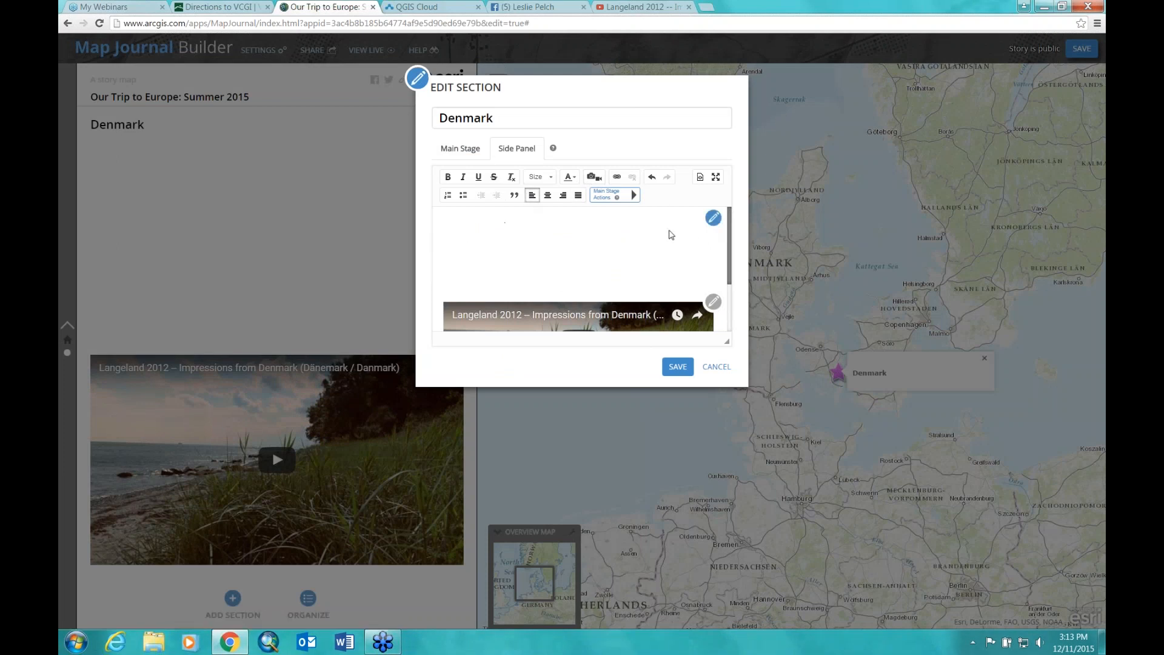
click(713, 217)
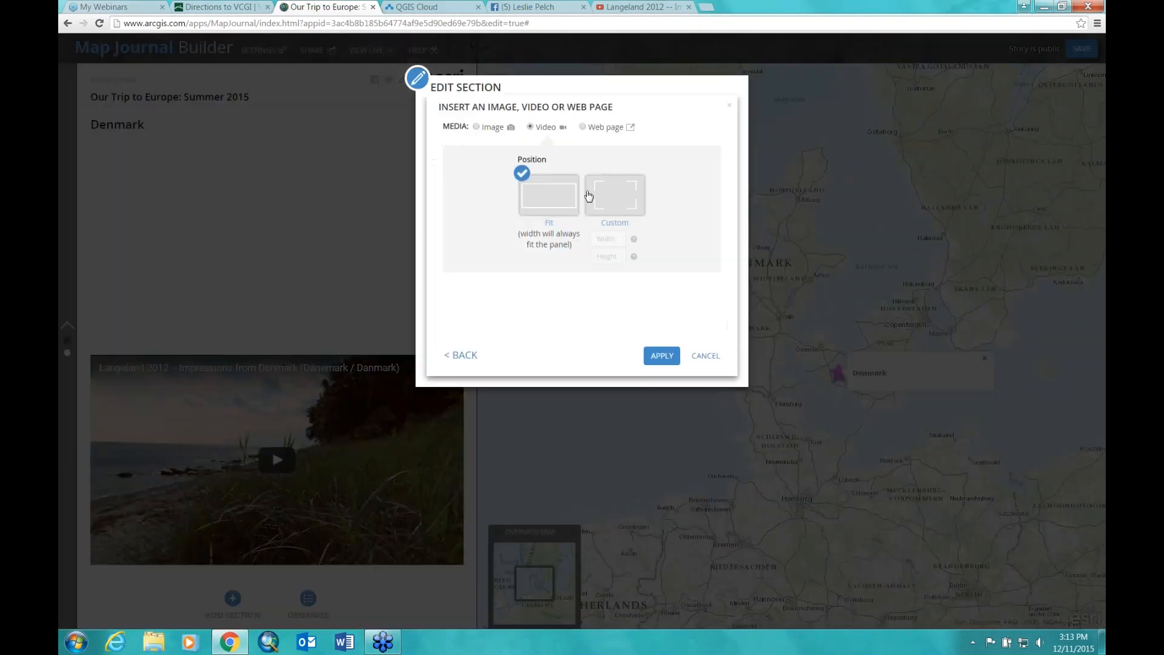
click(477, 126)
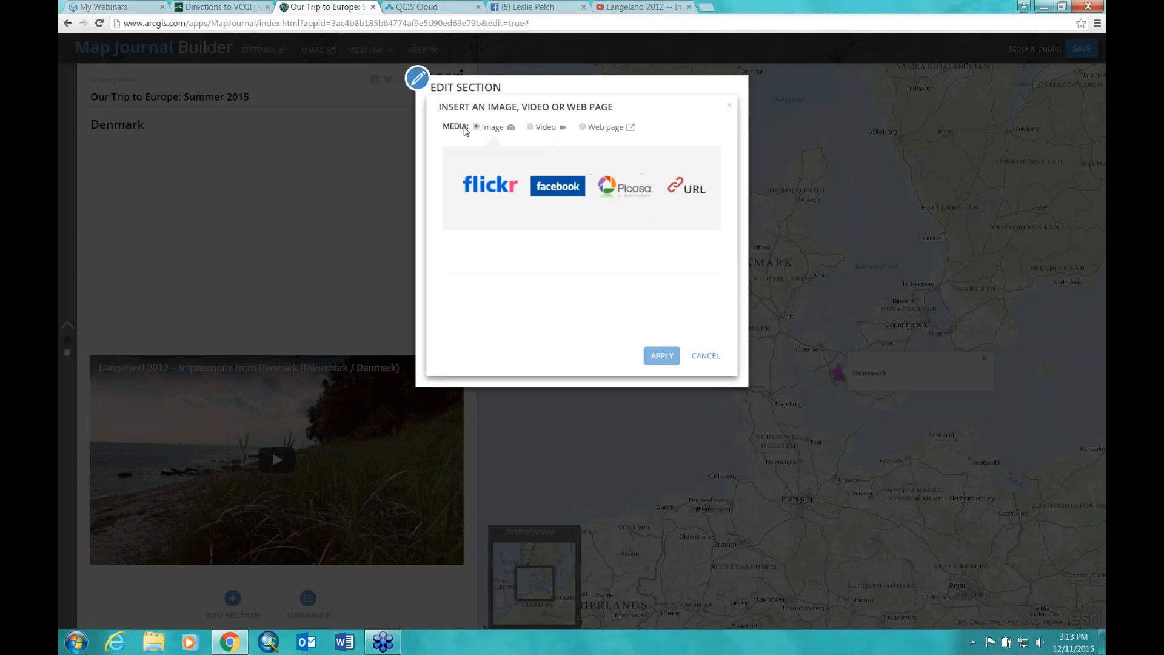
click(717, 358)
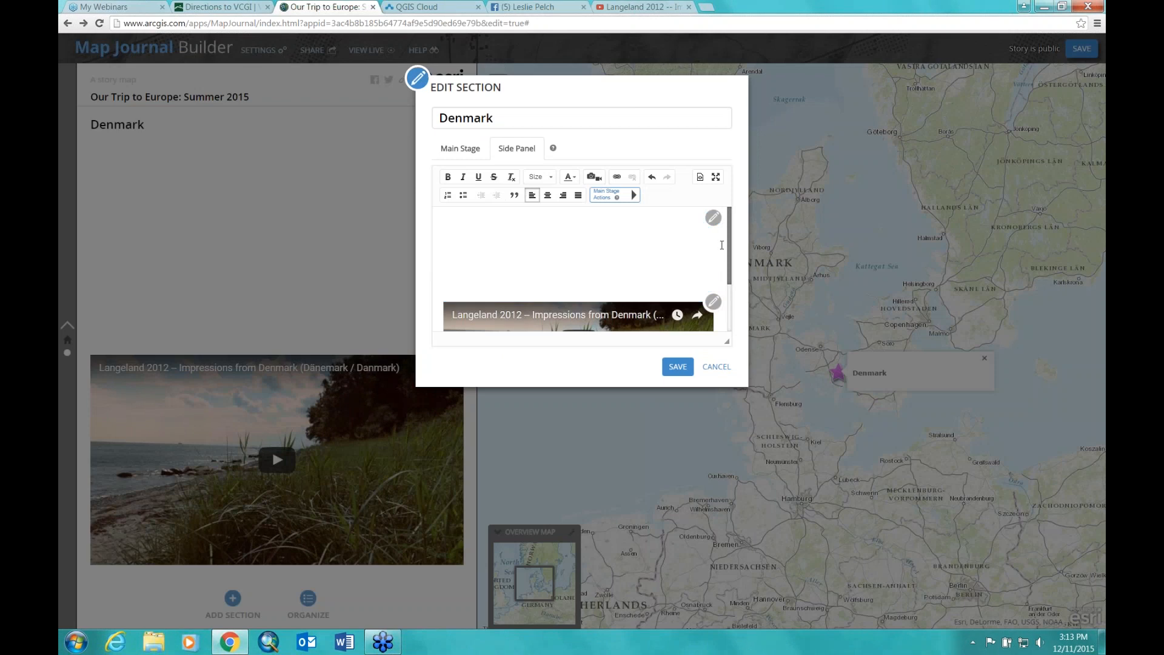
click(721, 245)
key(BackSpace)
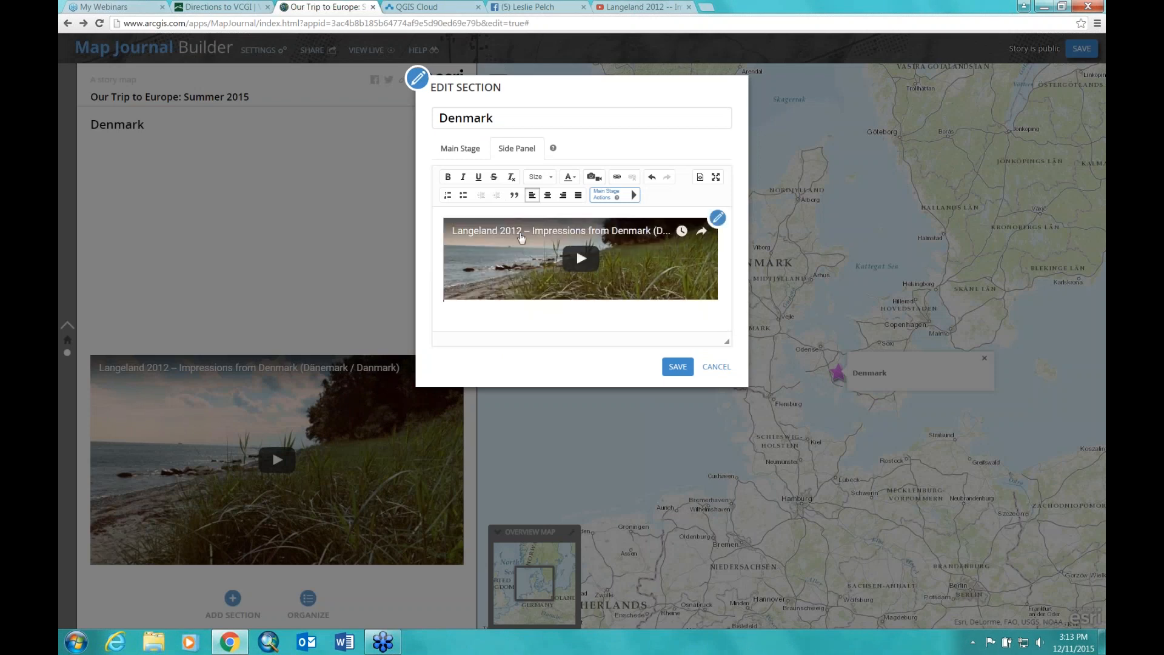
click(677, 368)
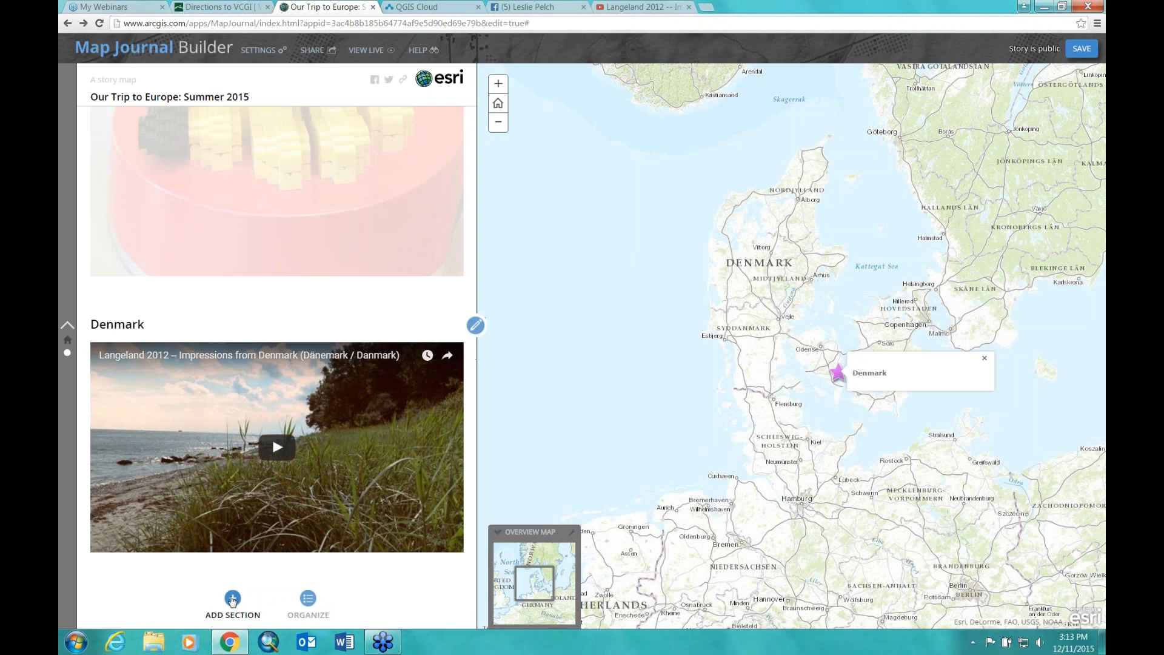
Step: Start a new section titled 'Scotland' with a custom map location
click(233, 599)
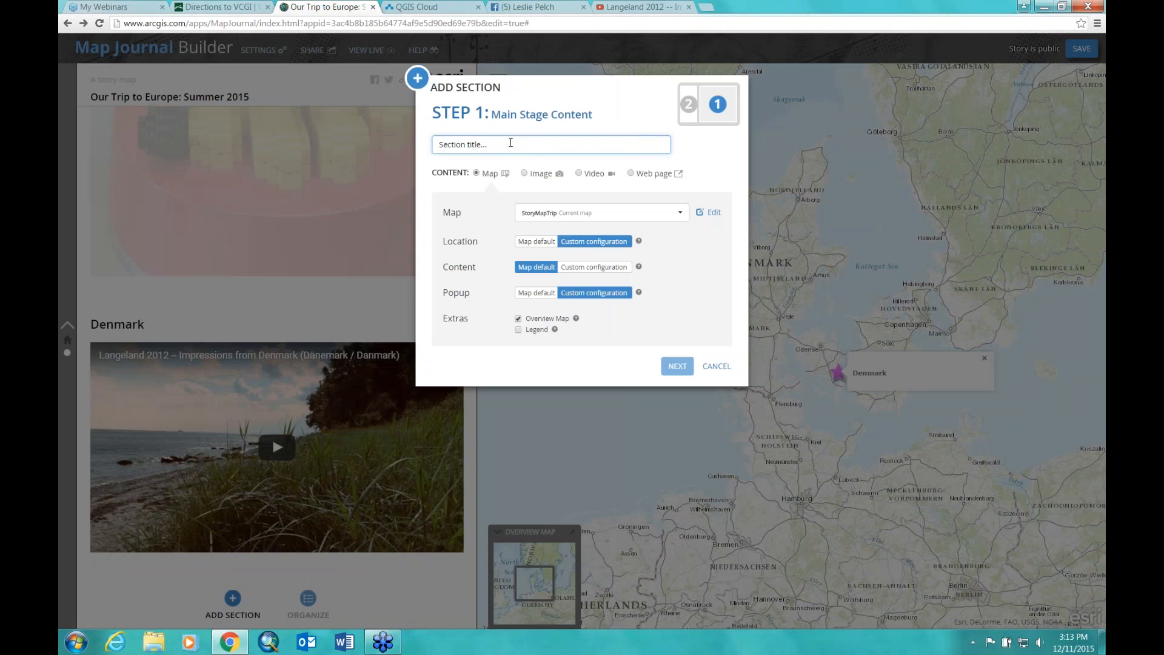
text(Scotland)
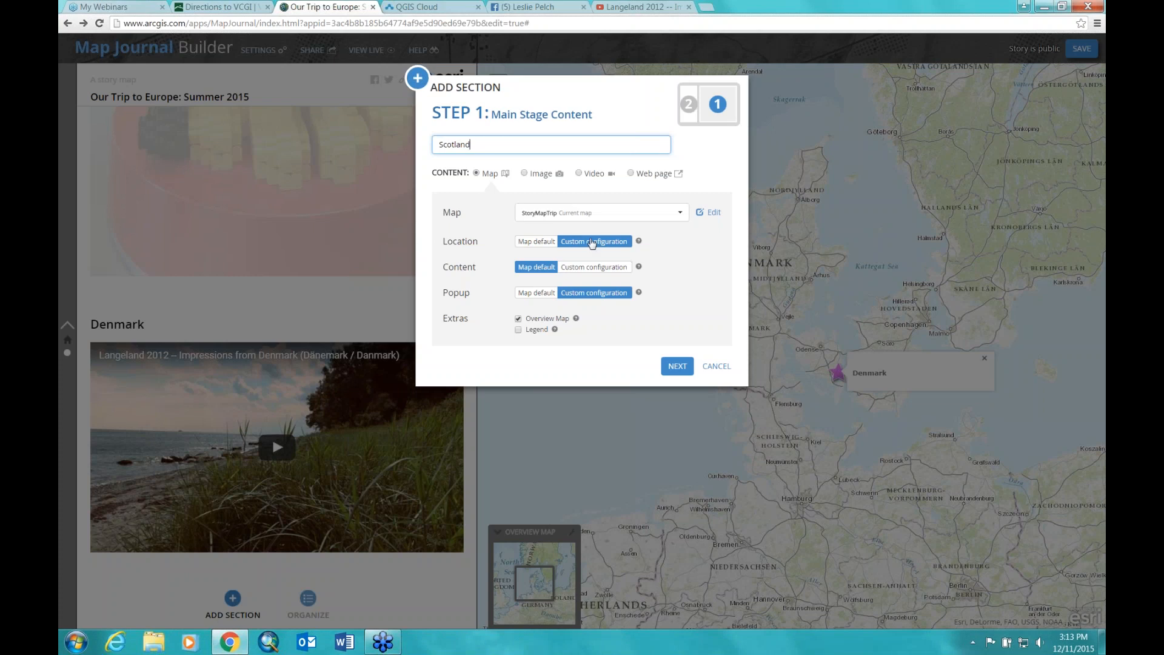
click(592, 241)
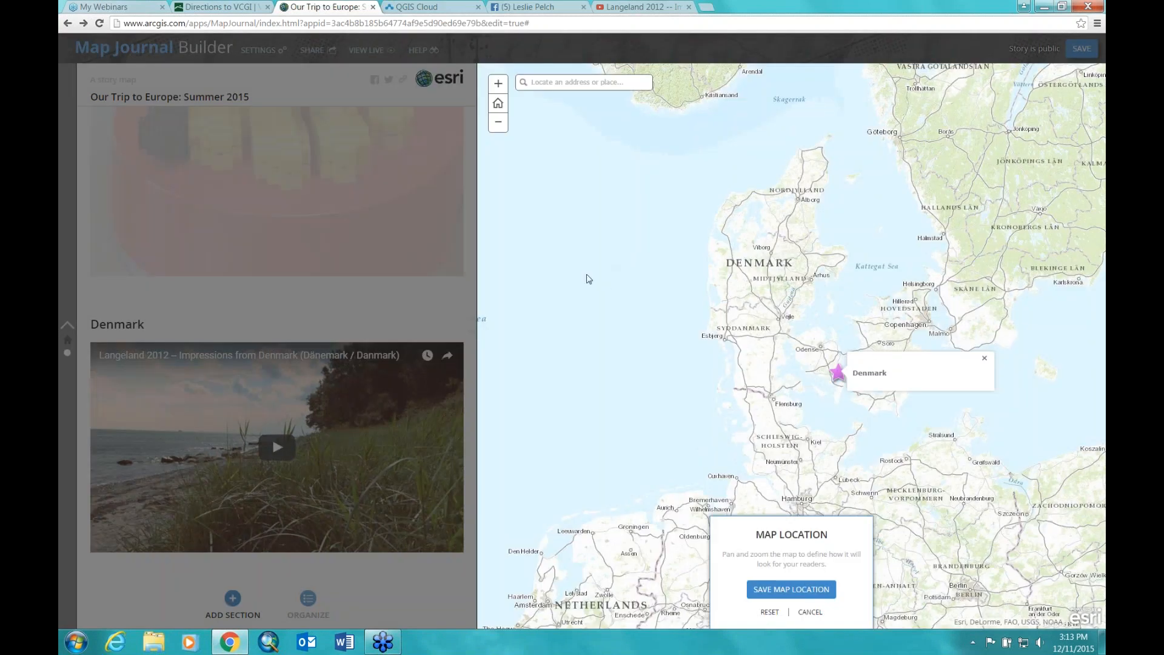
Step: Save a map view centred on central Scotland, keep the map default popup, and continue to side panel content
drag(571, 252, 928, 493)
mouse_move(610, 261)
mouse_down()
mouse_move(865, 376)
mouse_move(910, 312)
mouse_move(907, 228)
mouse_up()
mouse_move(951, 457)
mouse_down()
mouse_move(877, 331)
mouse_move(975, 384)
mouse_move(970, 352)
mouse_up()
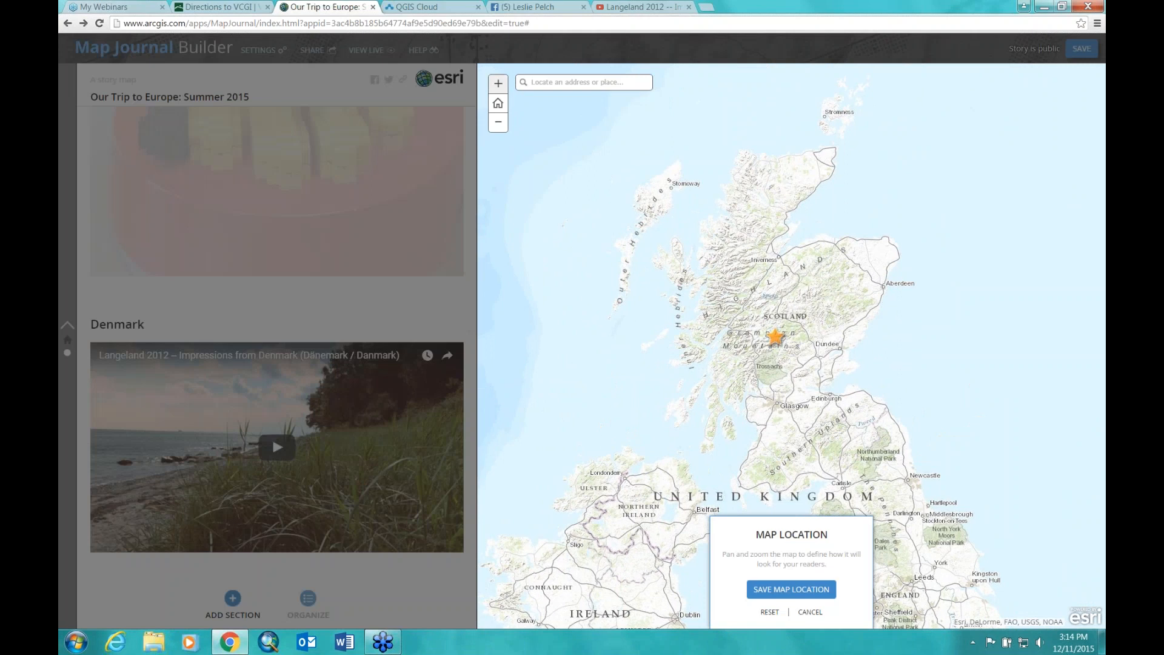
click(498, 84)
drag(834, 302, 845, 286)
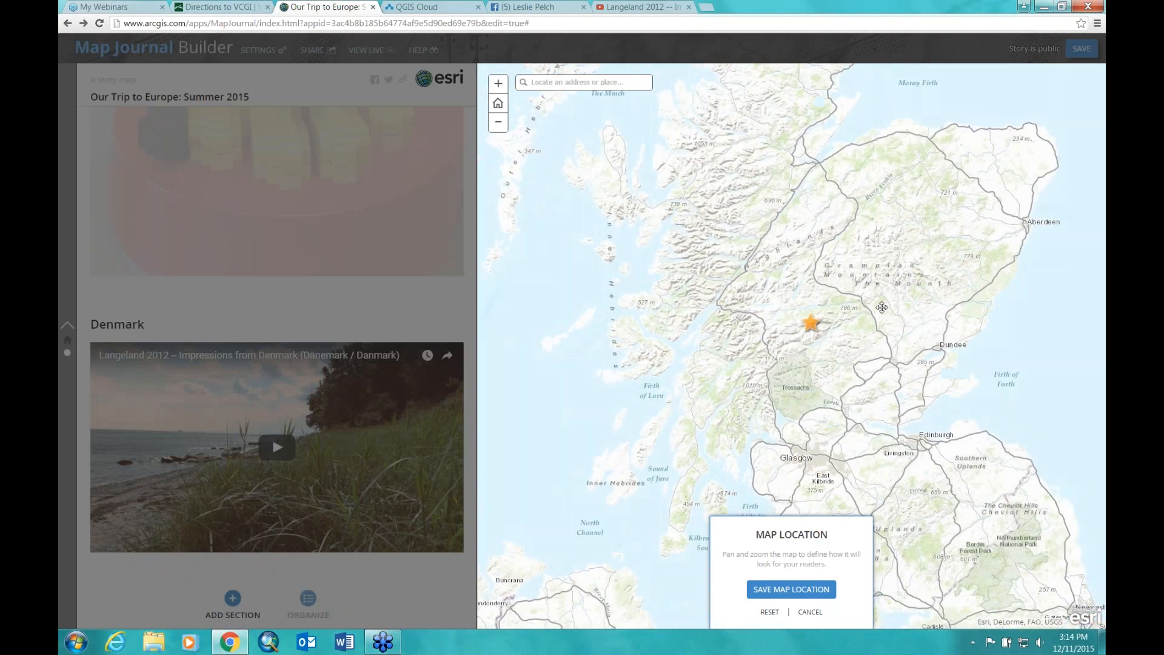
click(778, 592)
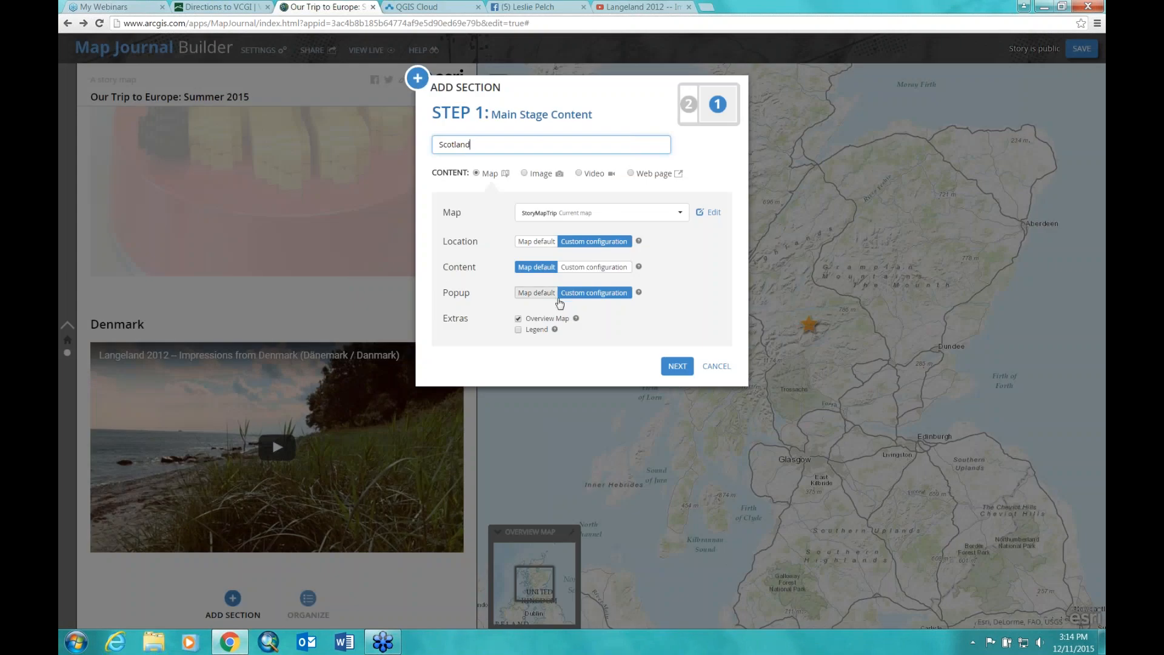
click(532, 293)
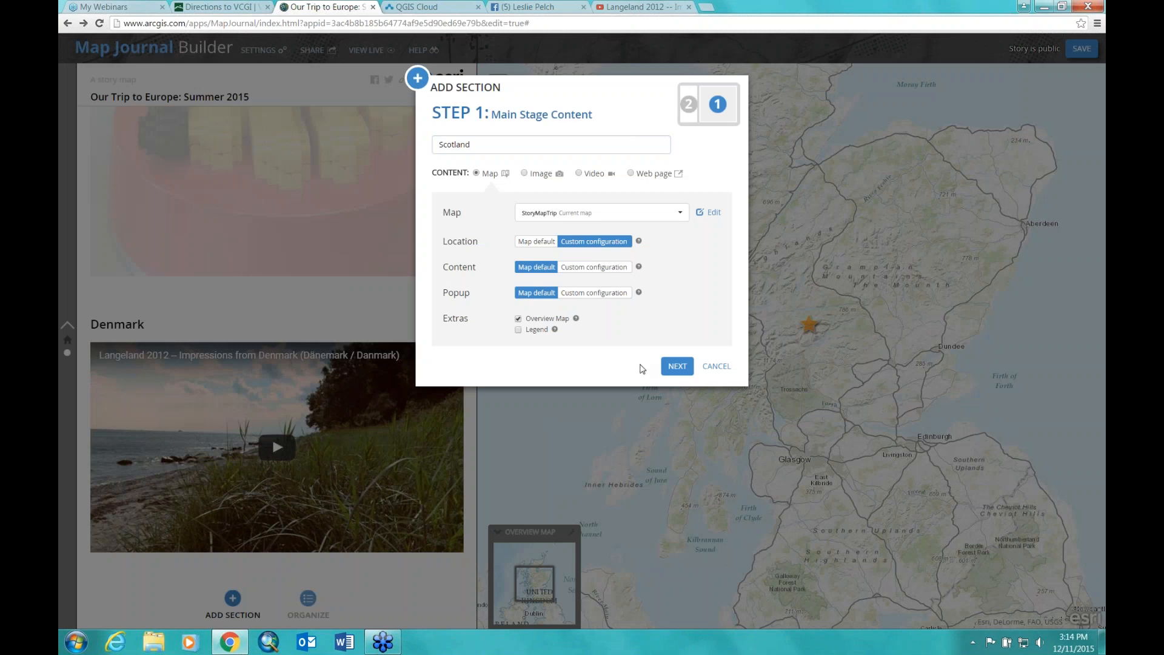
click(676, 367)
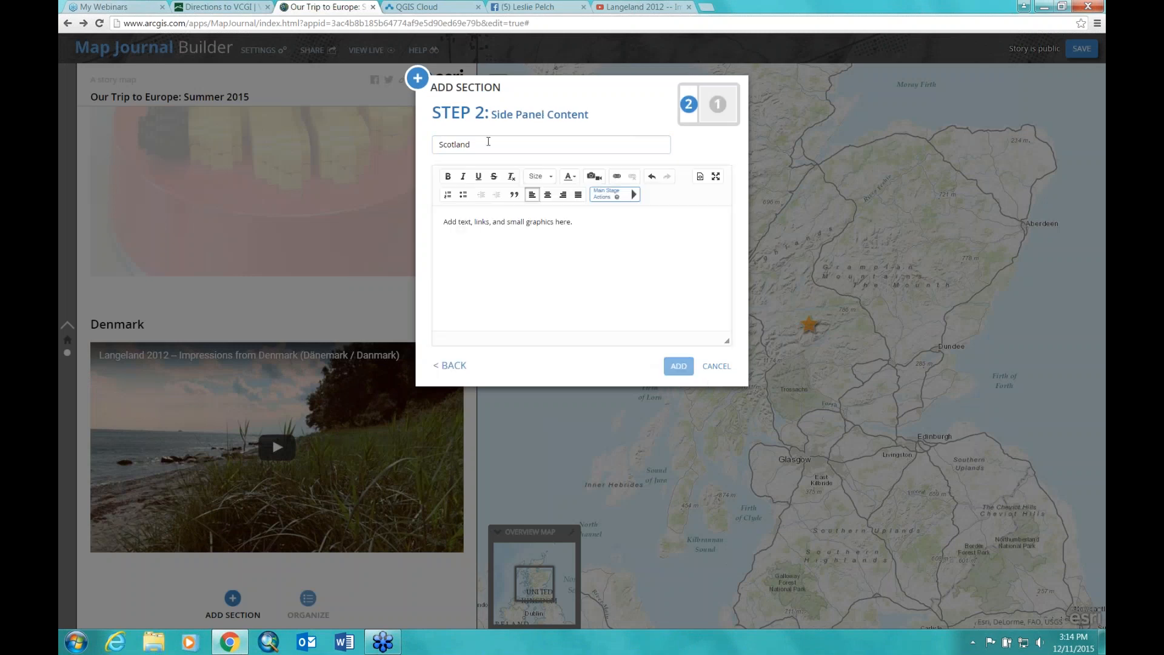
Step: Write 'We had fun riding trains and hiking in Scotland' in the side panel and choose inserting an image by URL
click(513, 226)
text(We had fun)
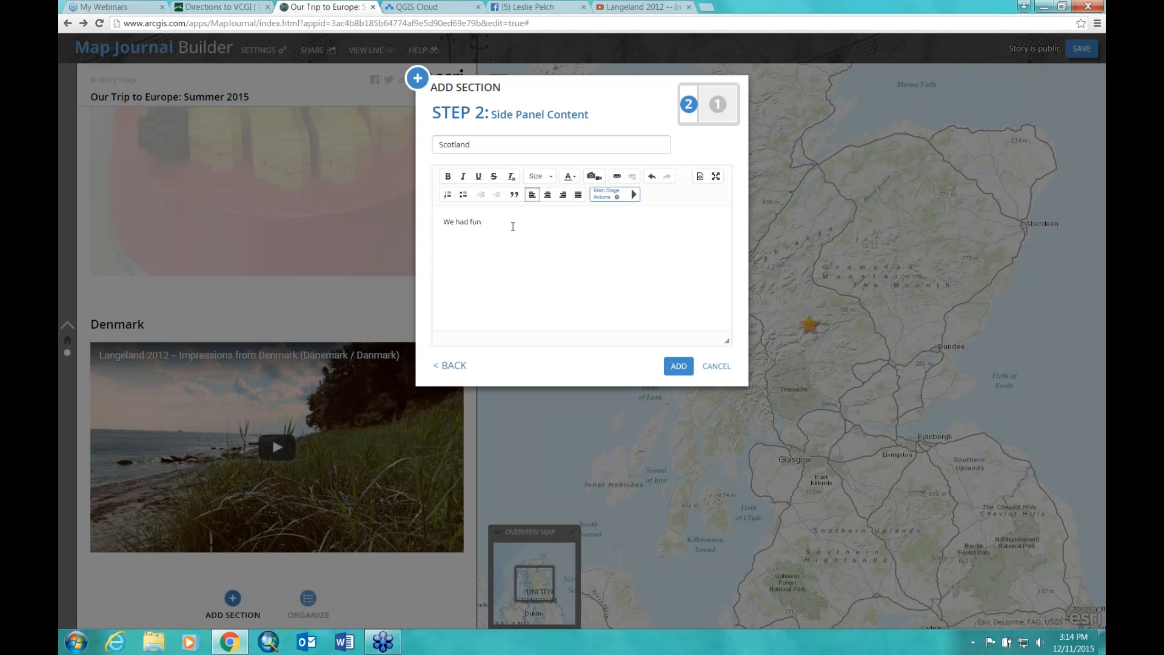
text( riding trains and hiking in Scotland!)
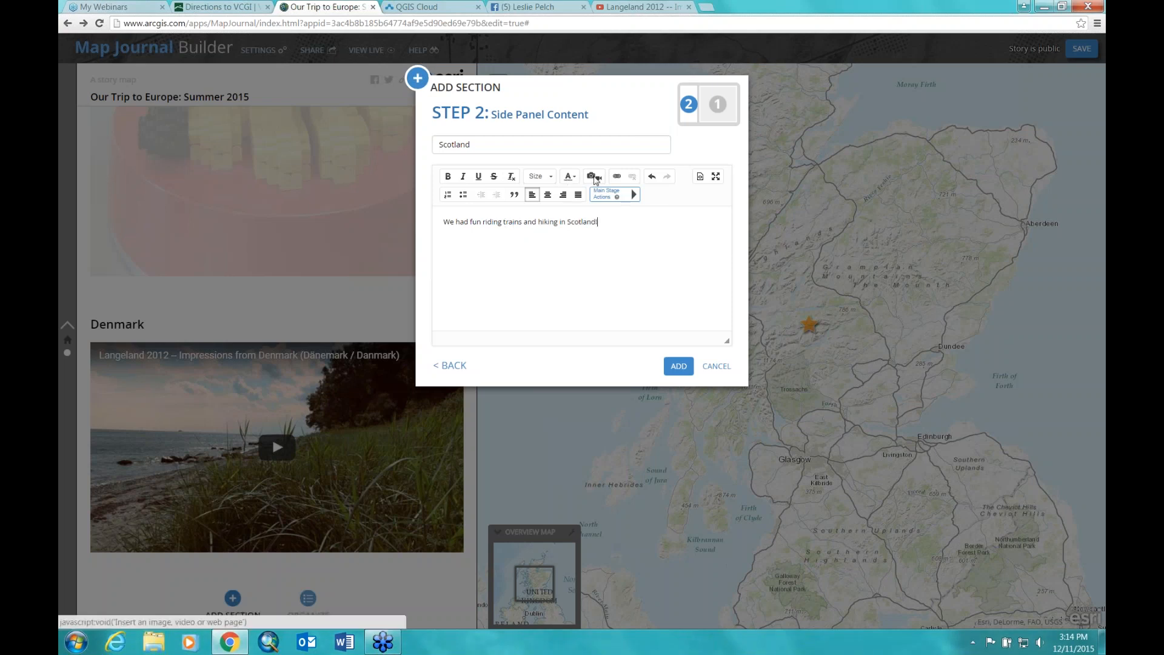
click(591, 176)
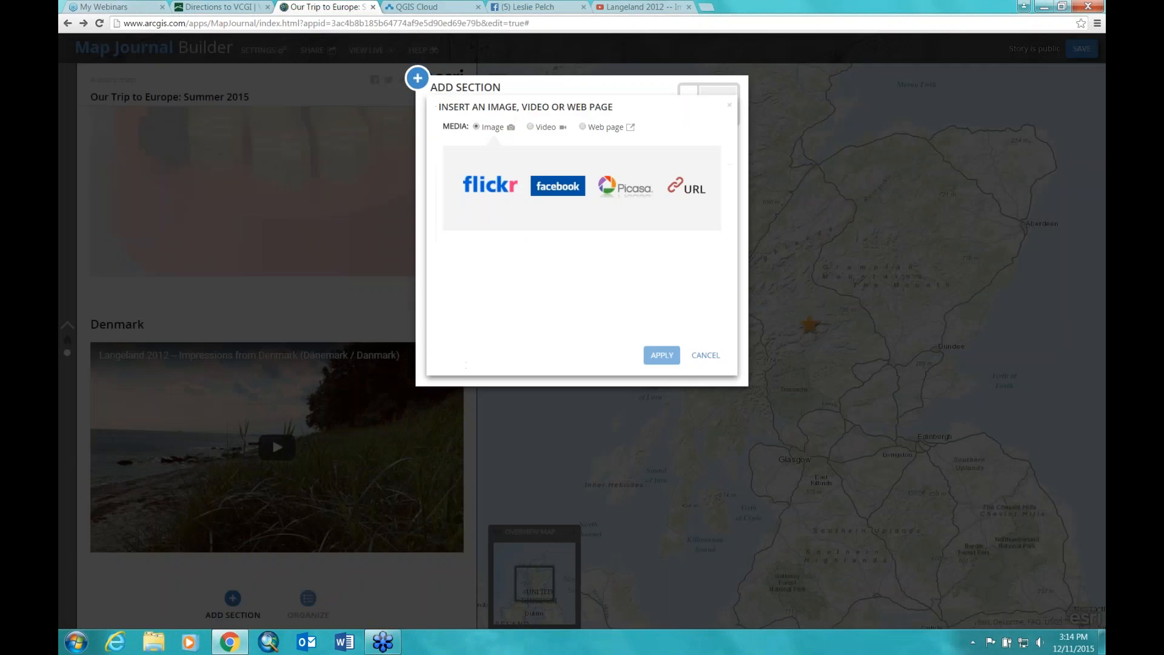
click(692, 190)
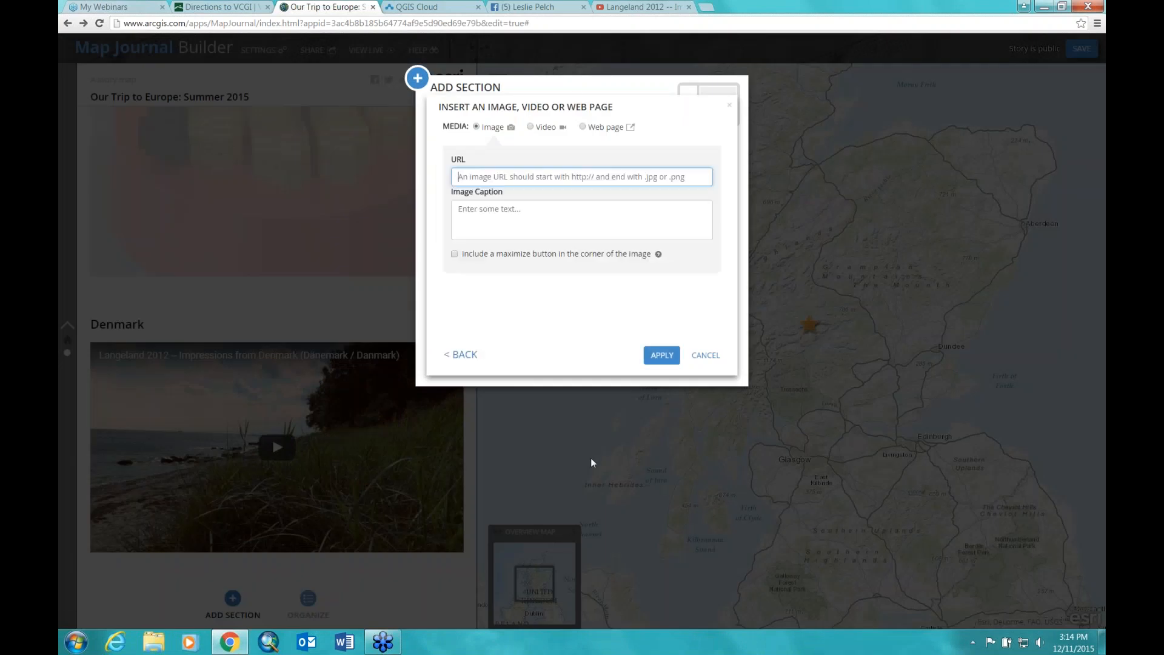
click(534, 7)
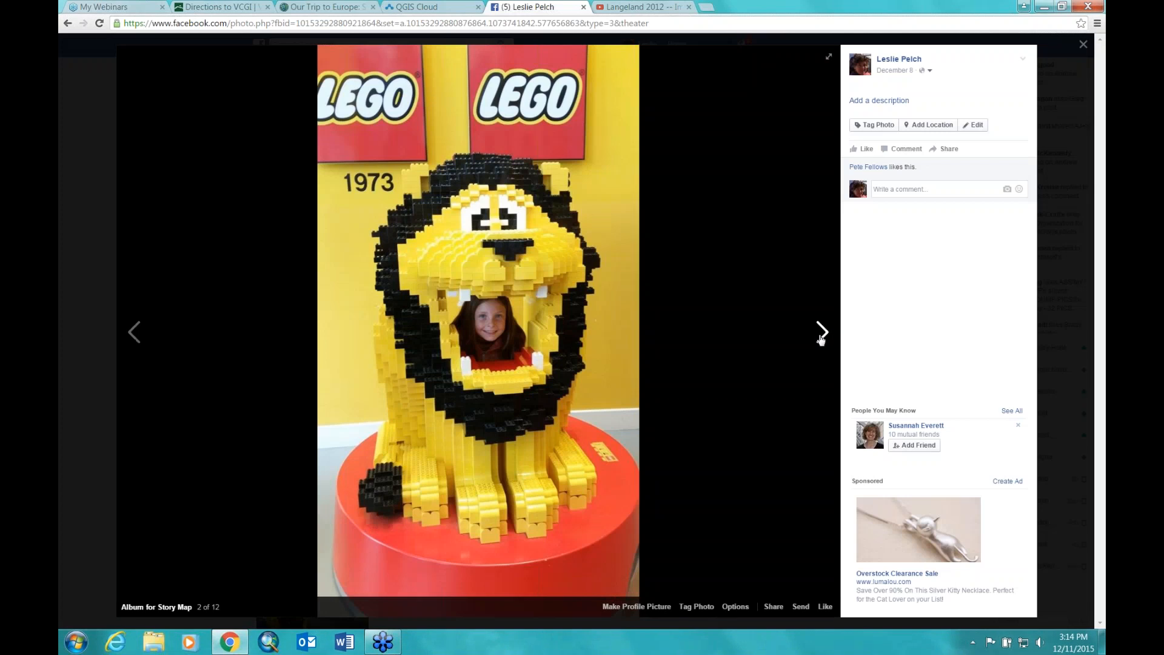
Step: Copy the image address of the hikers photo from the Facebook album and bring up paste in the story's URL field
click(823, 333)
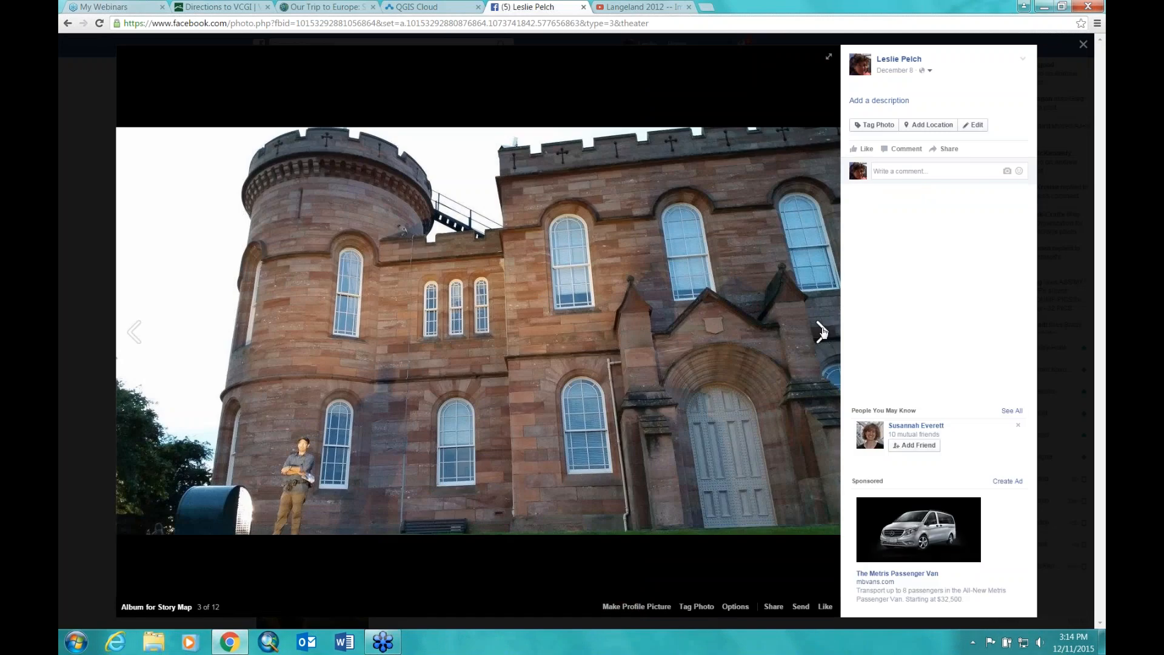
click(823, 332)
click(822, 333)
click(823, 332)
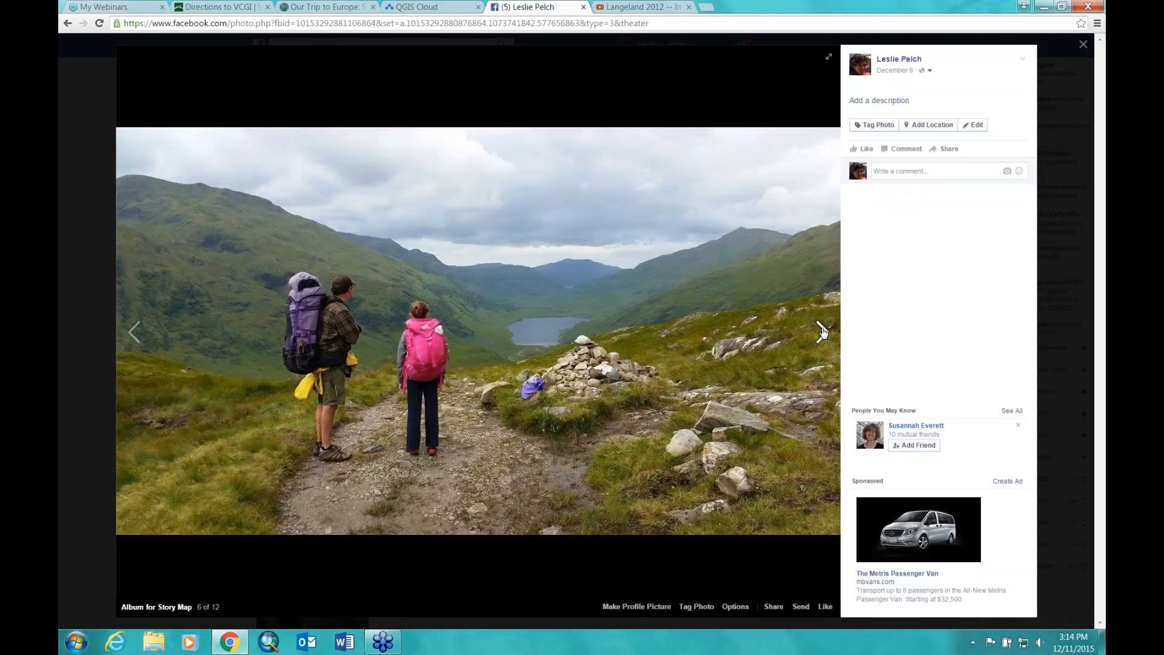
right_click(507, 333)
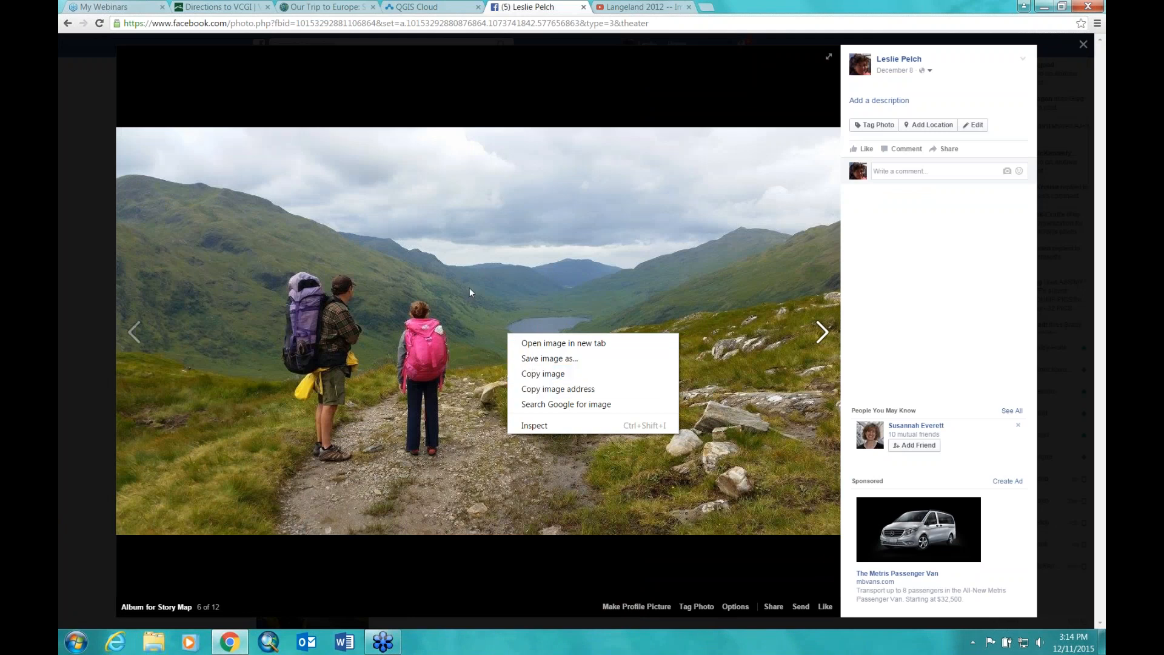
click(536, 390)
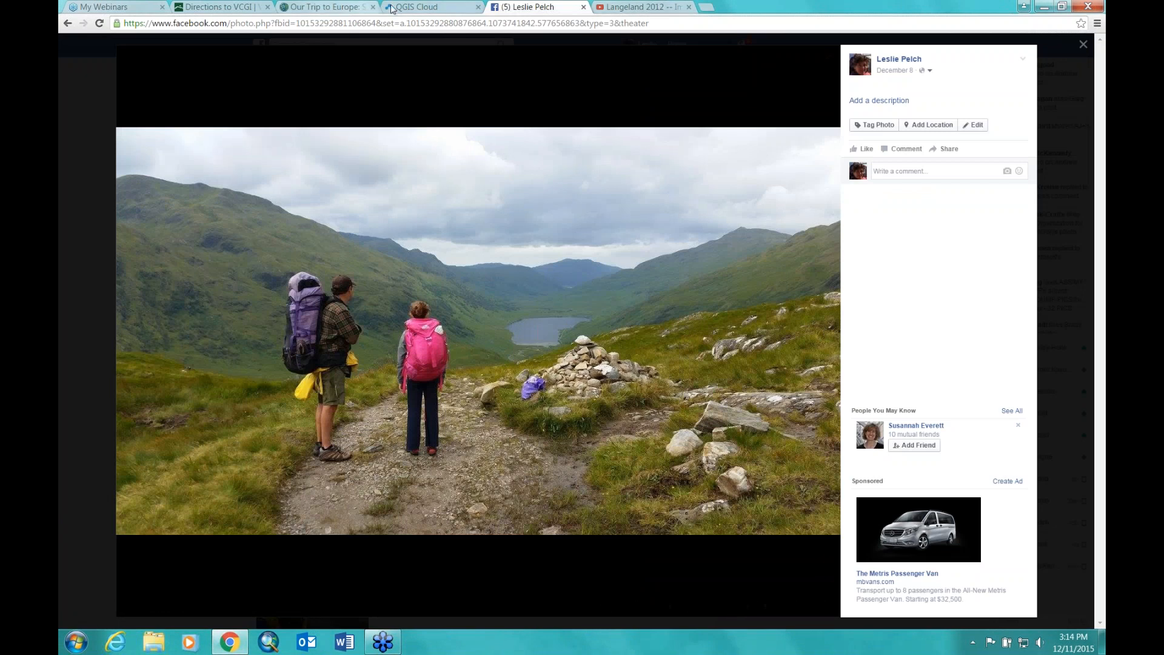
click(328, 7)
right_click(471, 176)
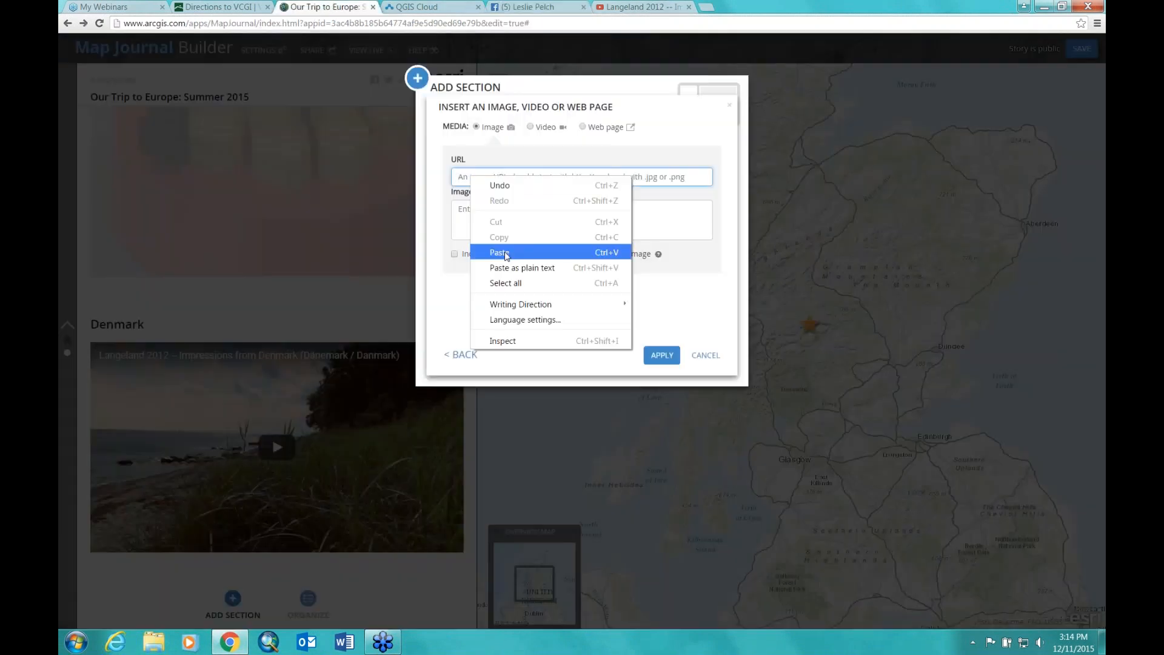
Step: Paste the hiking photo address, insert the photo into the Scotland side panel, and add the section
click(506, 255)
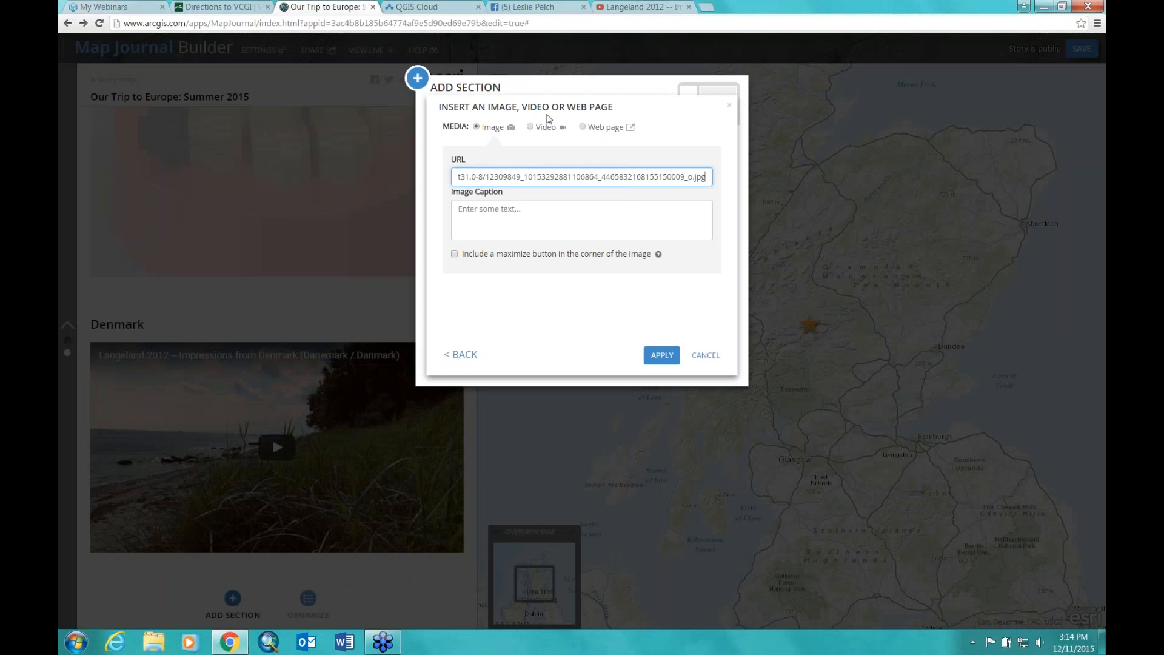
click(485, 212)
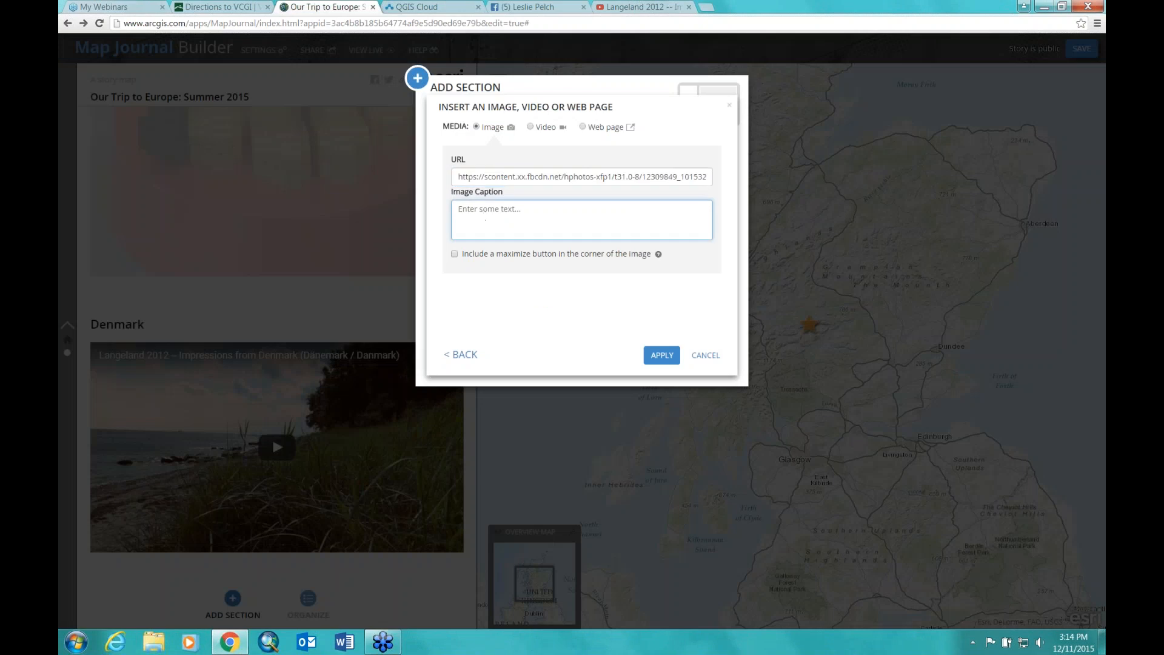
click(658, 356)
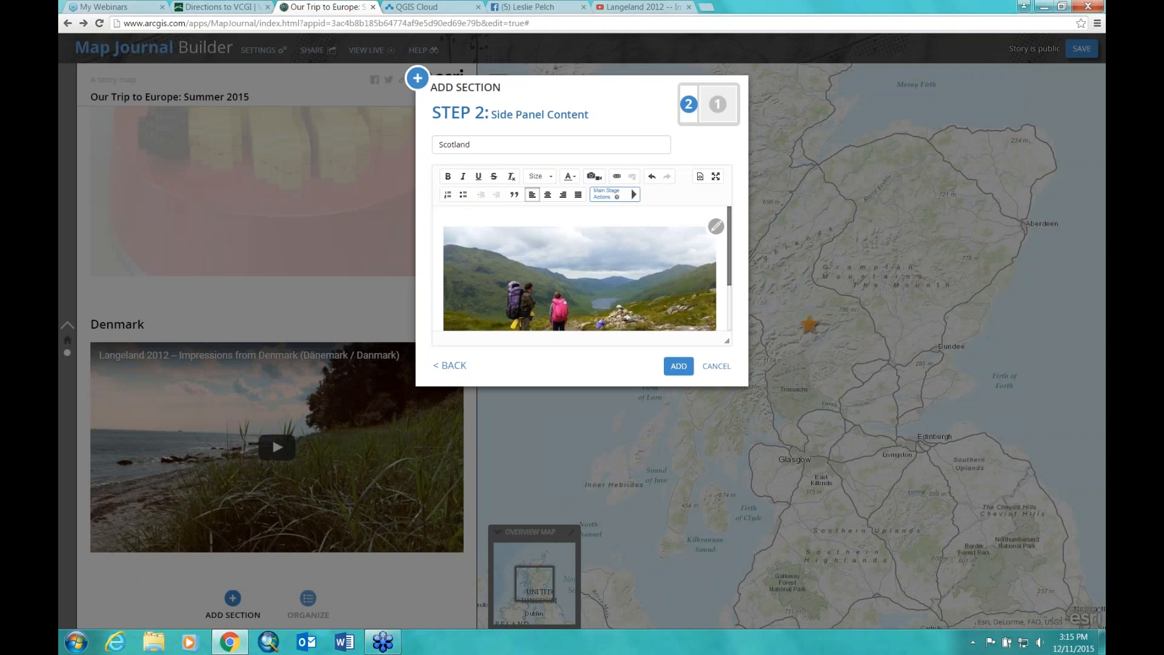
click(678, 366)
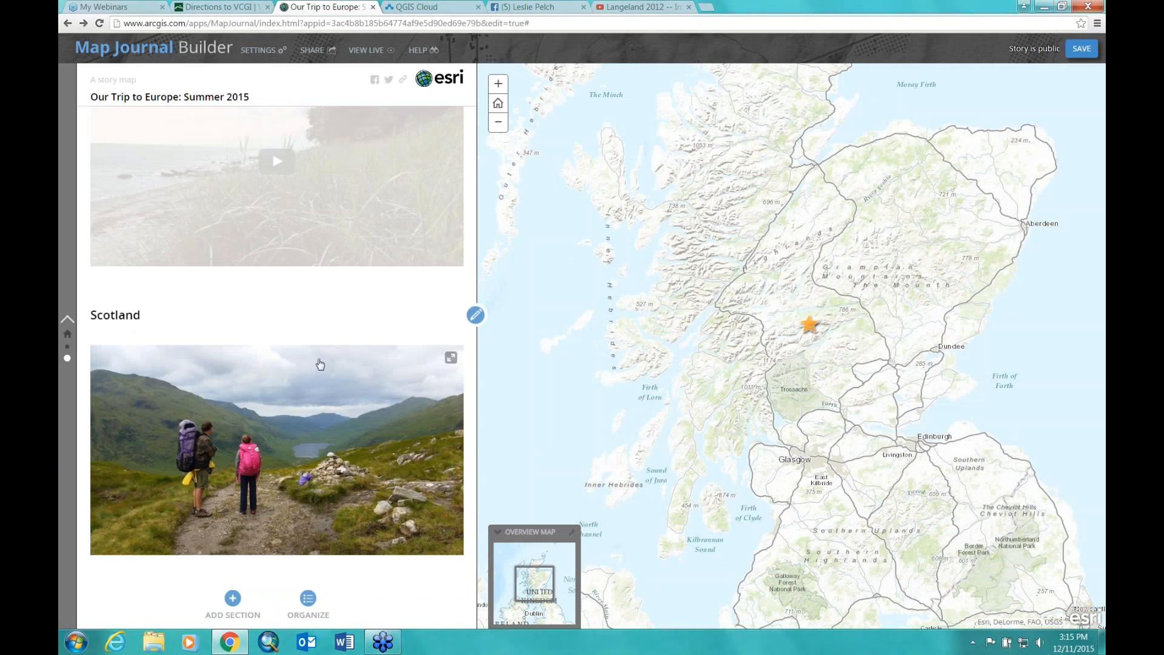
Step: Add the line 'We had a great time riding trains and hiking in Scotland!' above the Scotland hiking photo and save
click(476, 315)
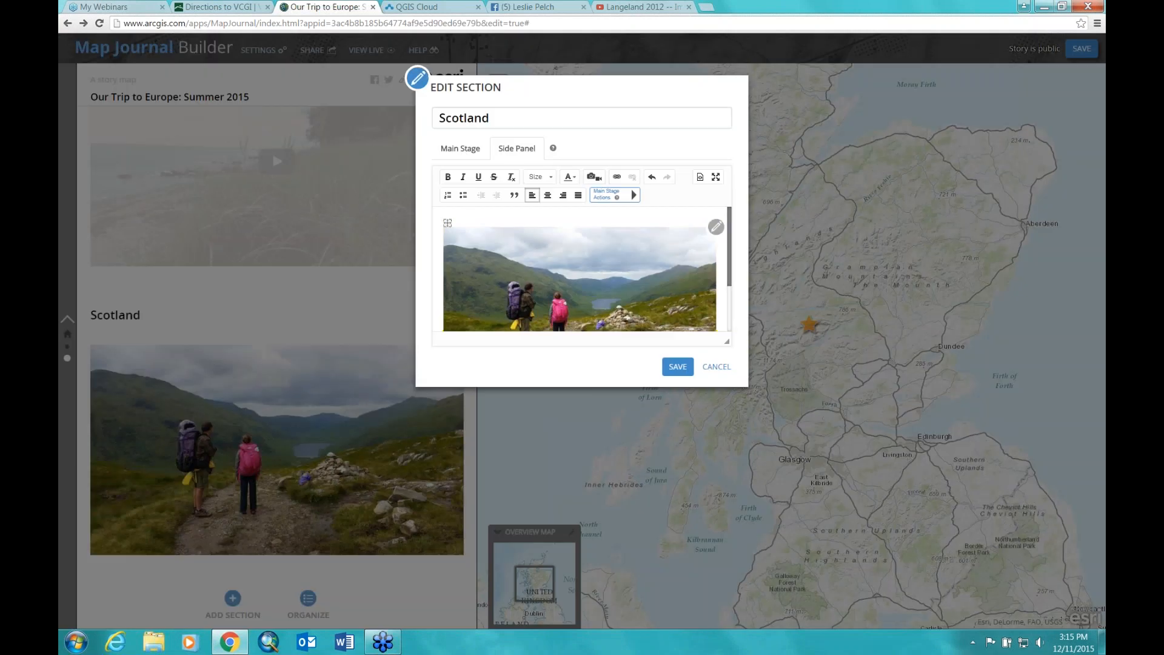
click(503, 219)
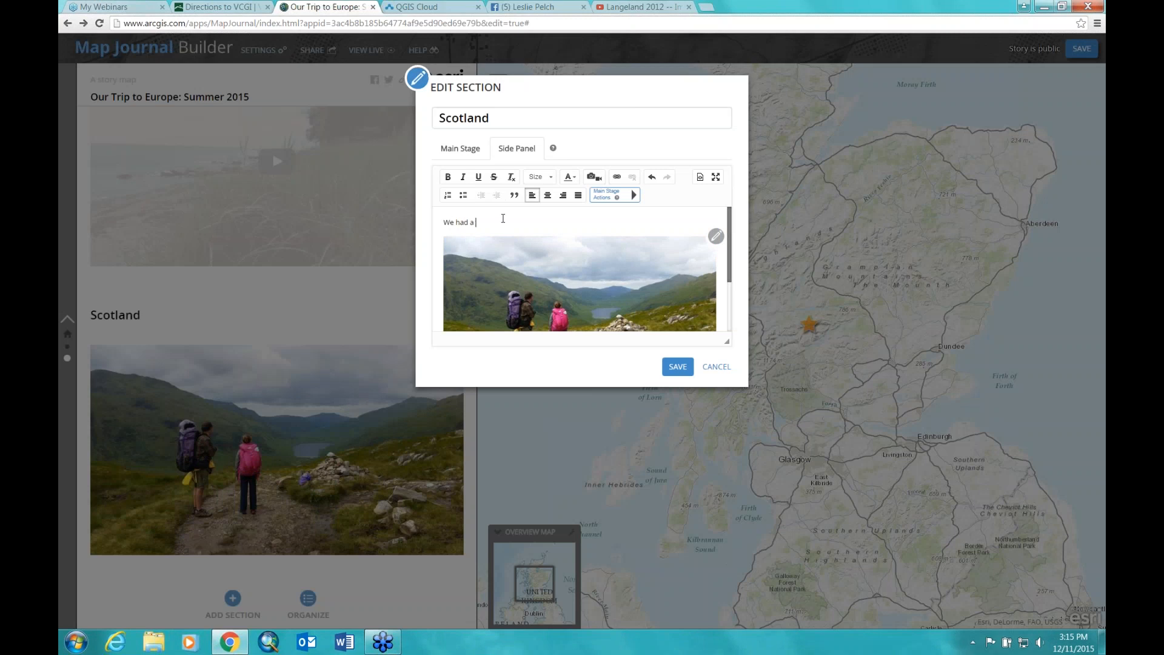
text(We had a great time riding trains and)
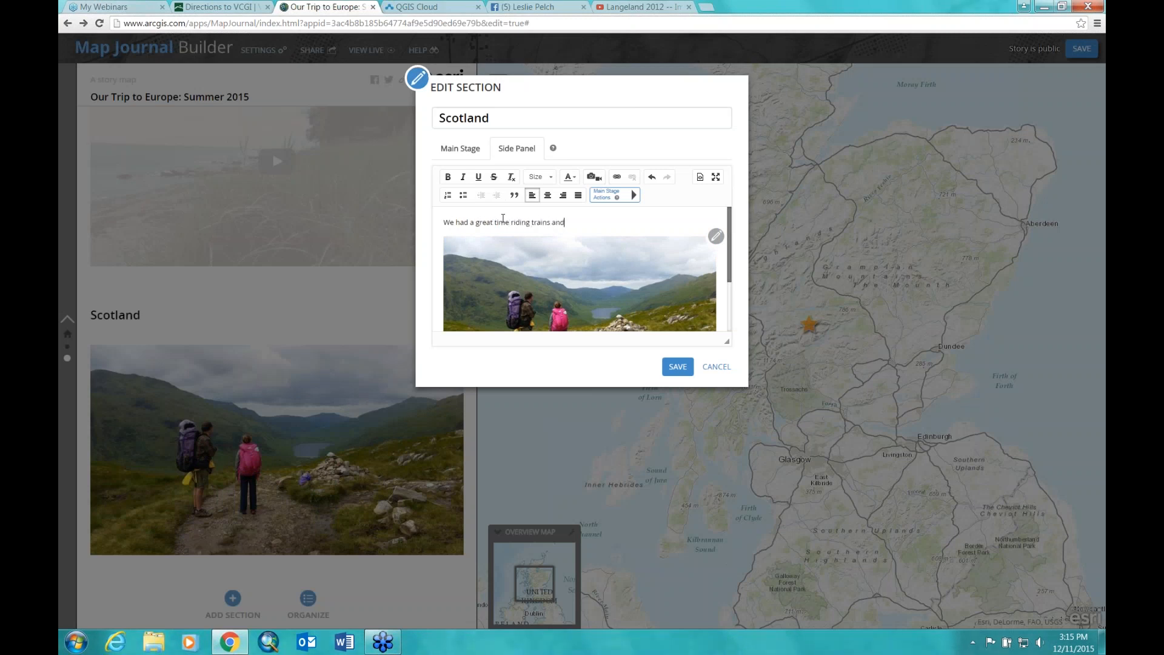
text( hiking in Scotland!)
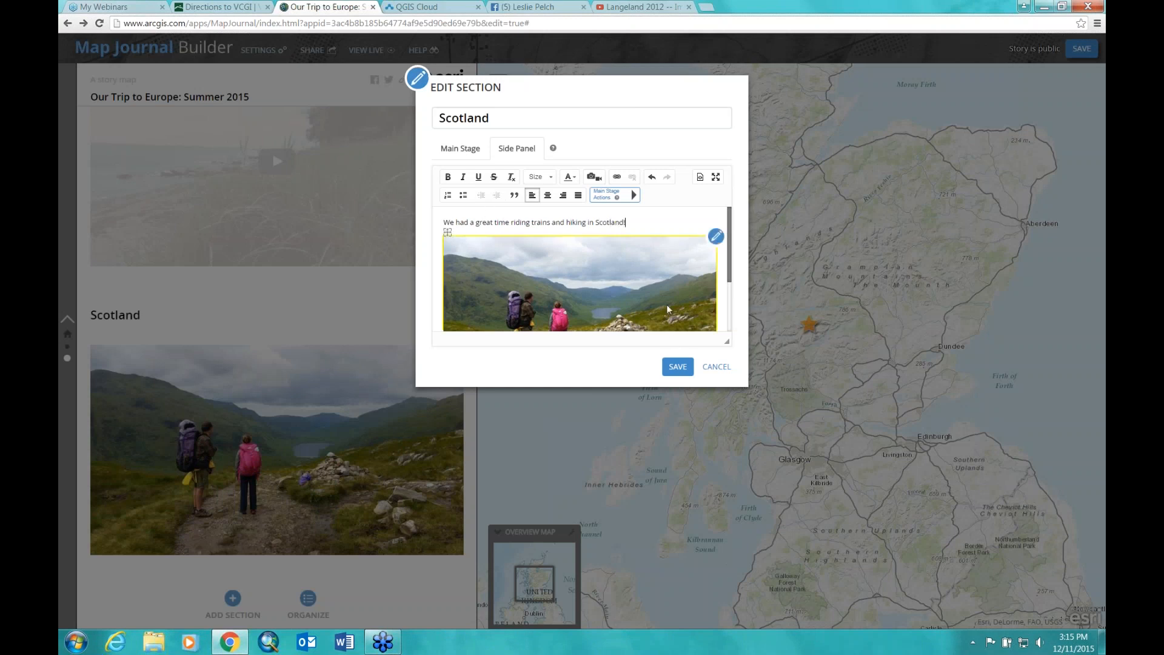
click(678, 367)
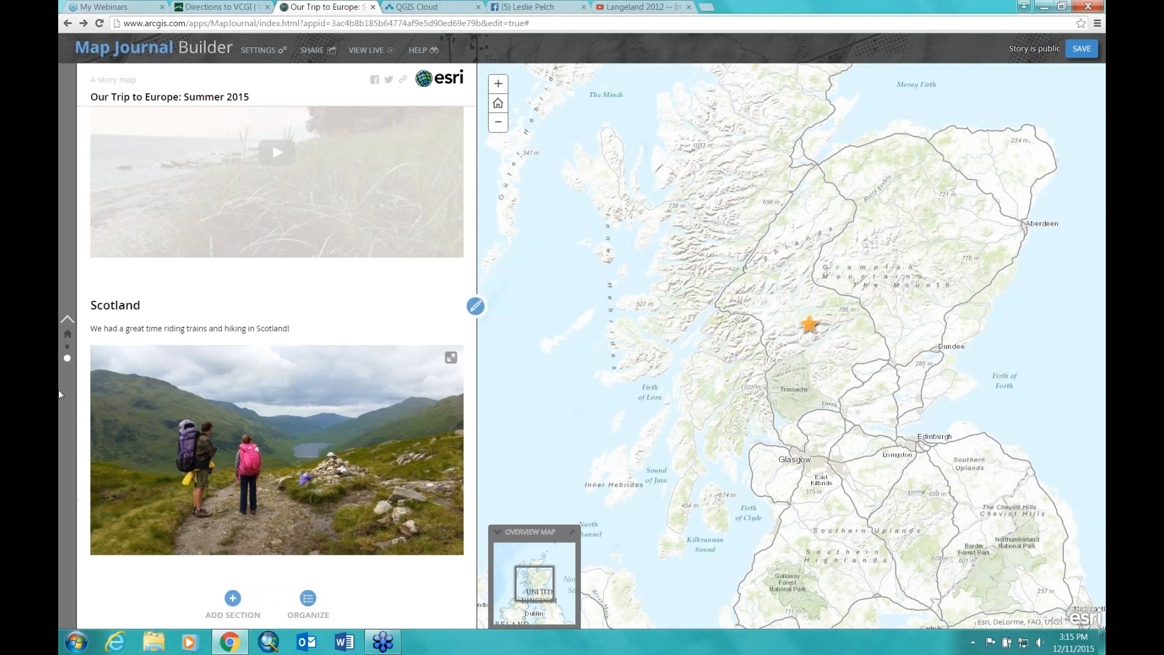
click(67, 333)
mouse_move(229, 642)
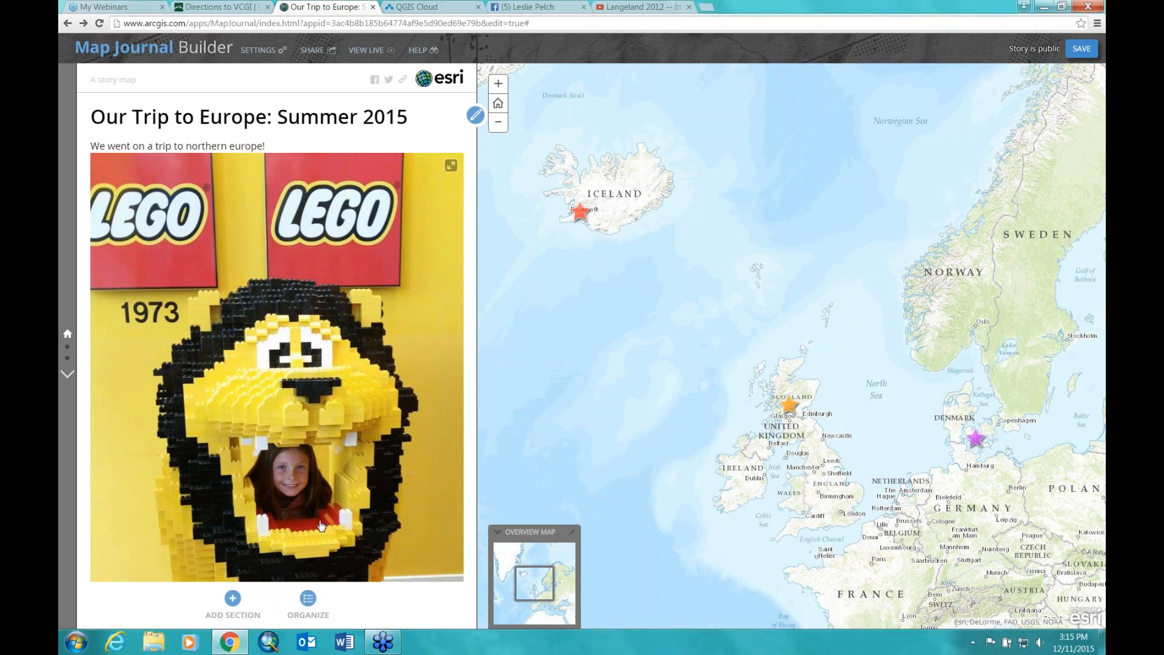
click(68, 349)
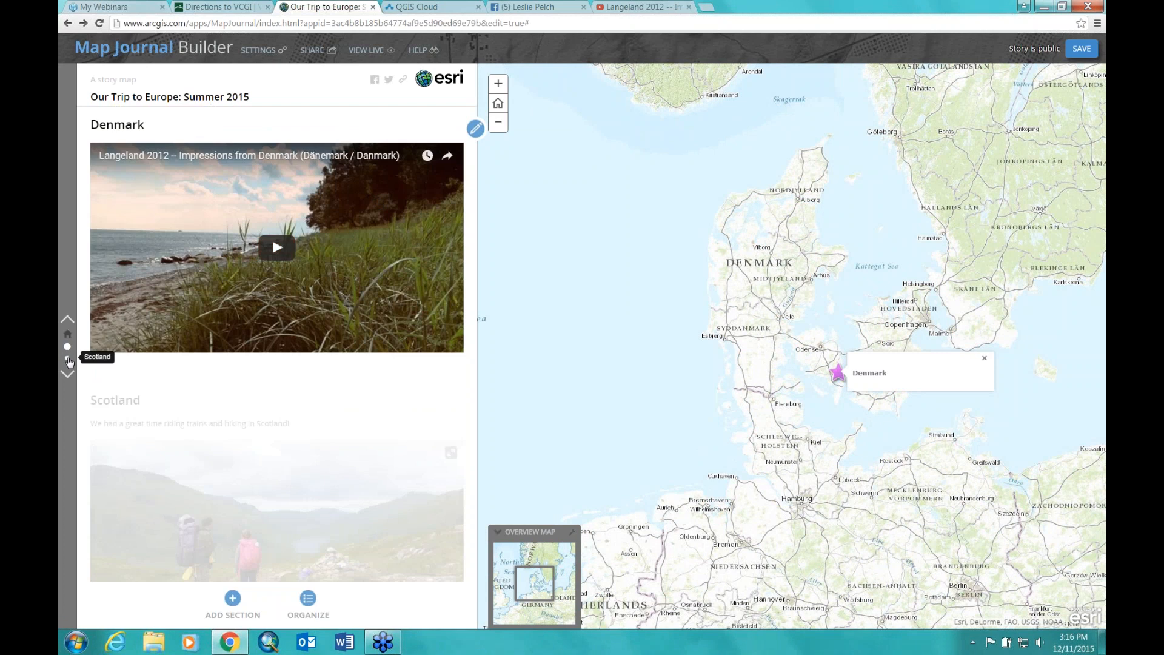
click(68, 360)
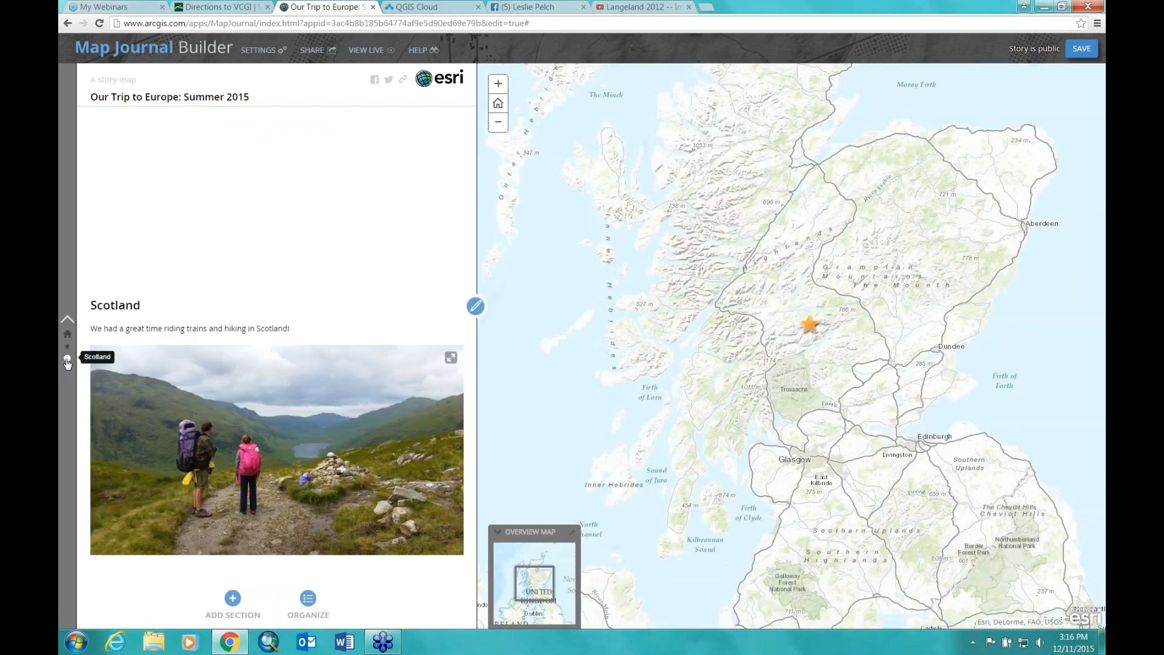
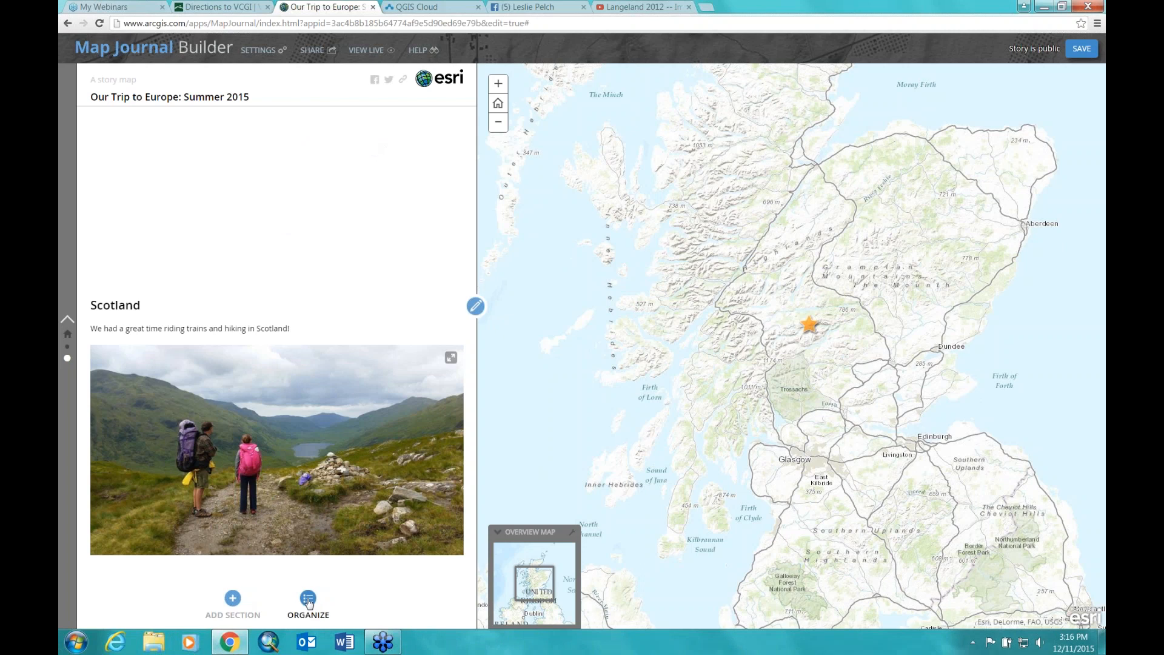
Step: Move the Denmark section below Scotland in the section order and apply the change
click(308, 599)
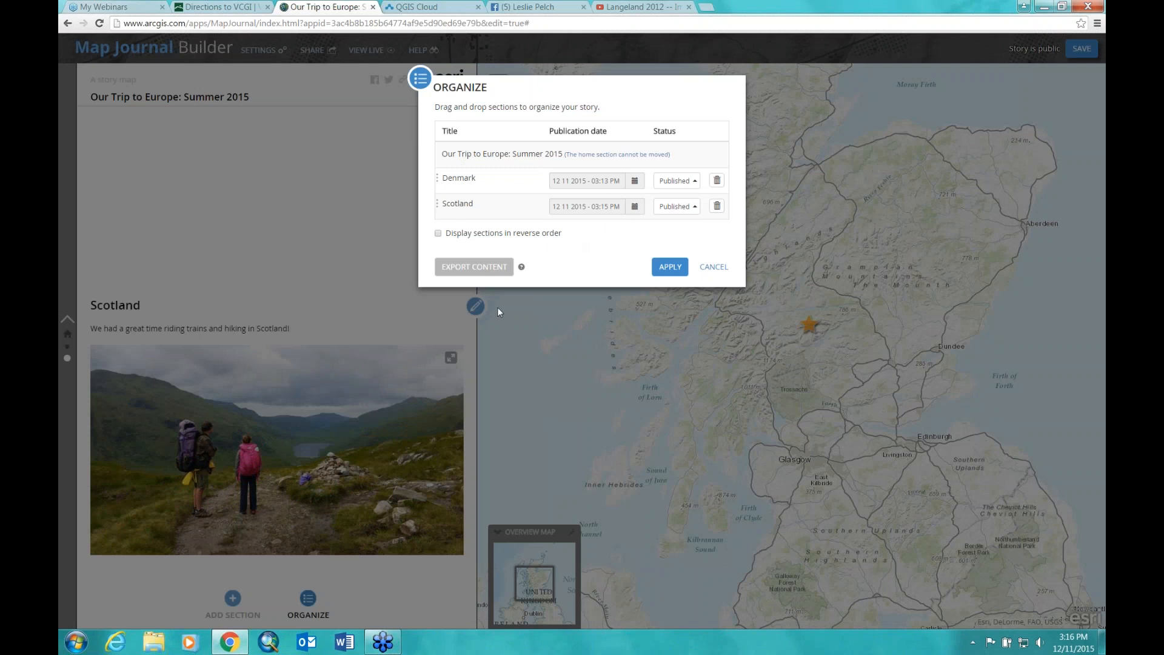
drag(477, 185, 486, 212)
click(671, 268)
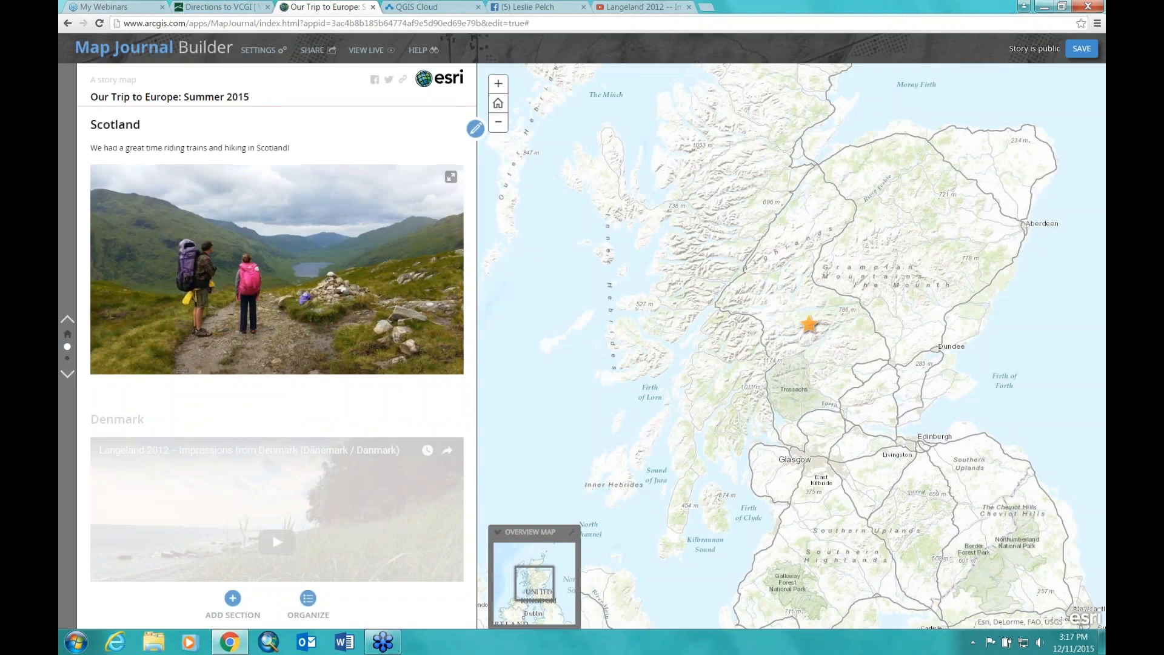
Step: Preview the Home, Scotland and Denmark sections in their new order, then save the story
click(68, 337)
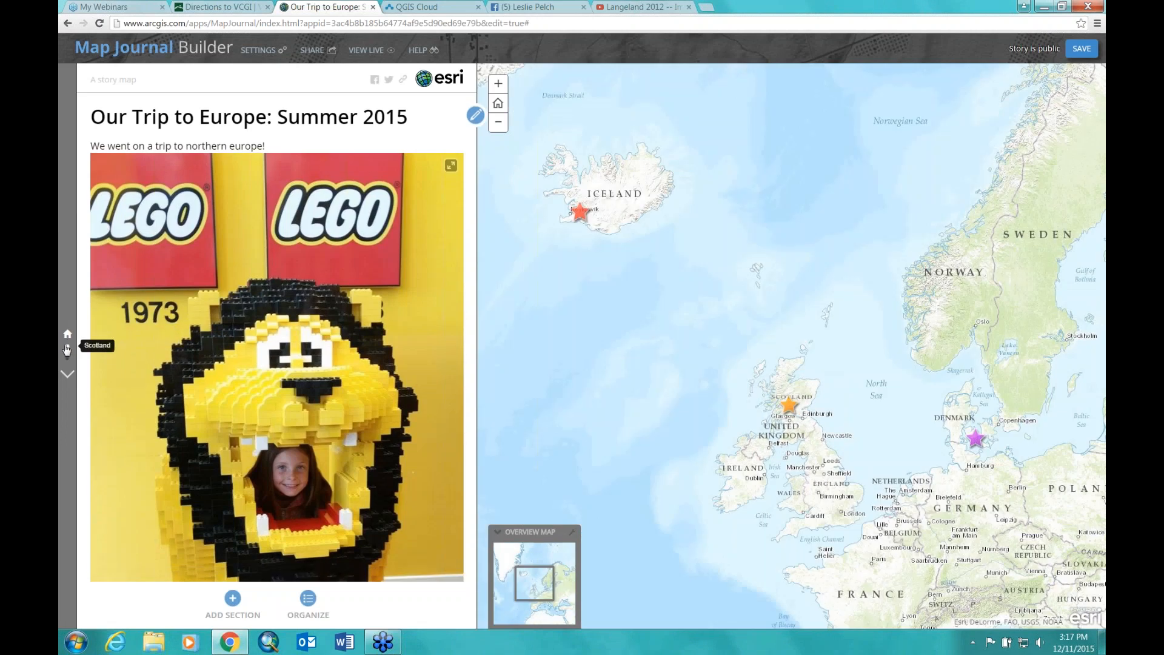
click(67, 350)
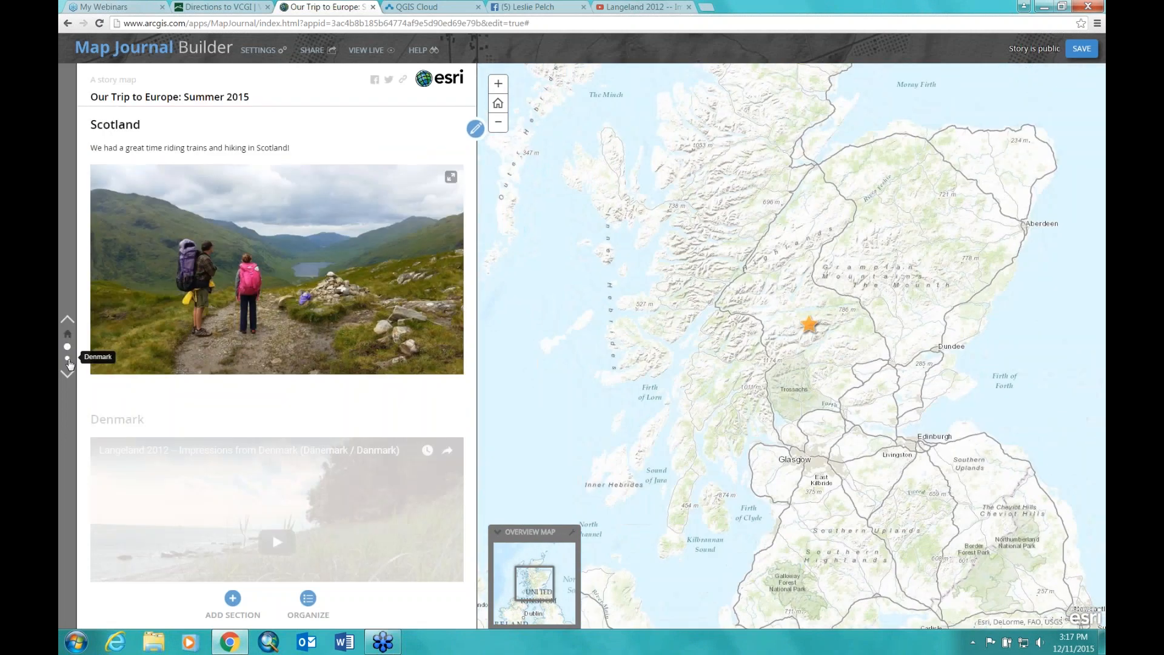
click(67, 359)
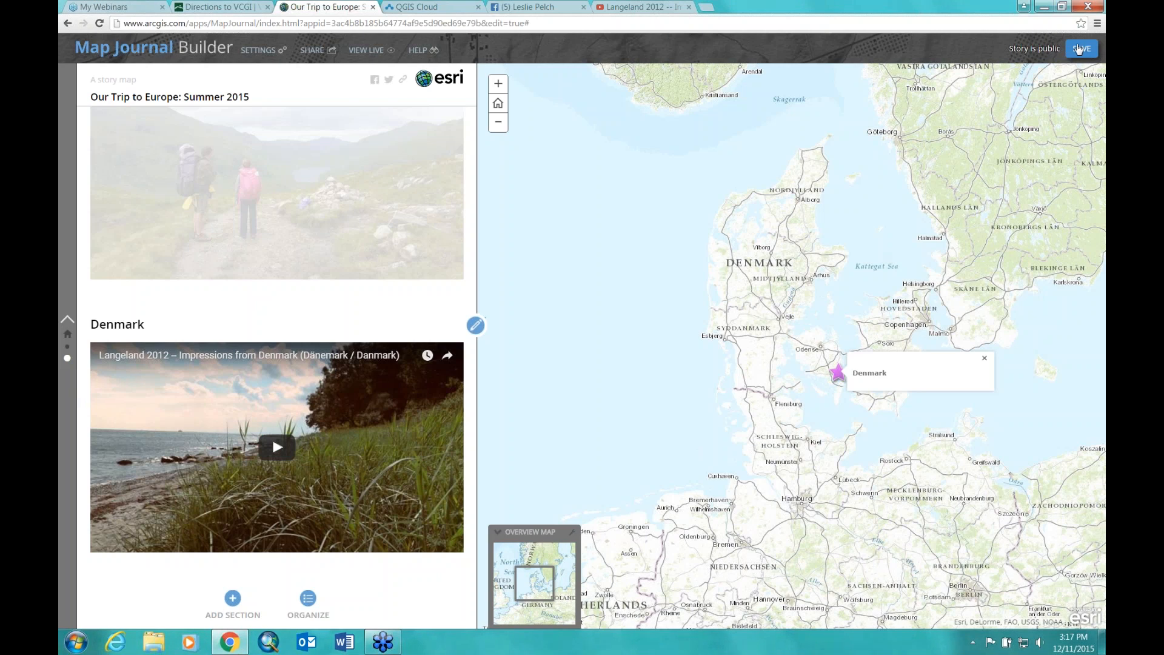
click(1079, 50)
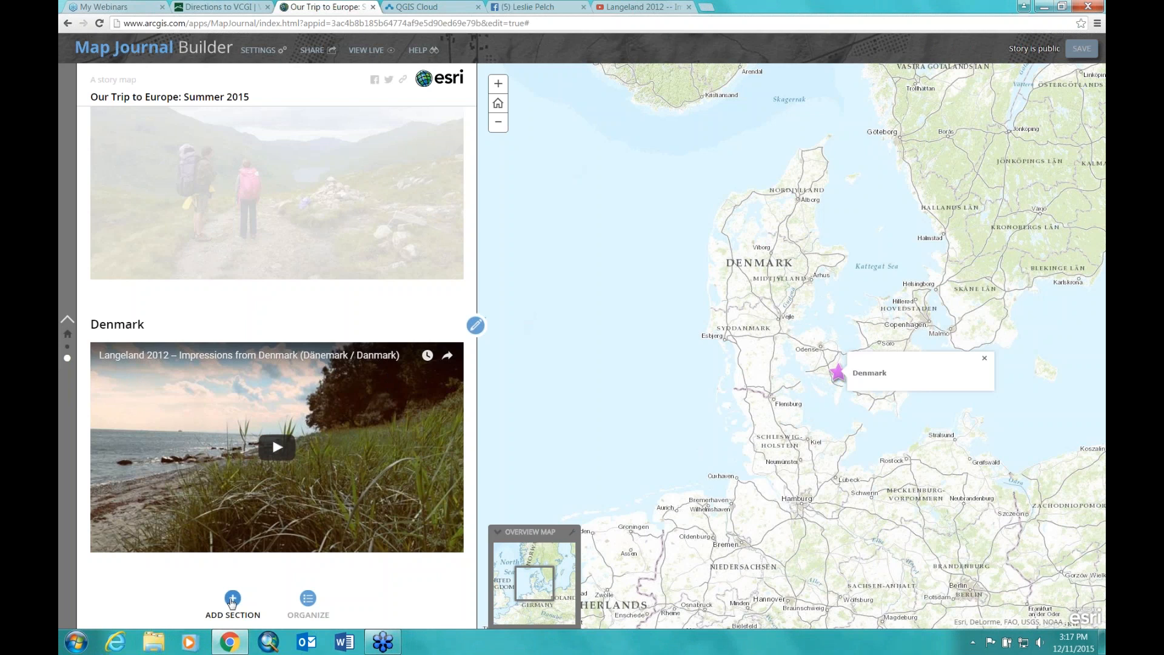
Step: Start a new section and save its StoryMapTrip map with the Imagery with Labels basemap
click(232, 599)
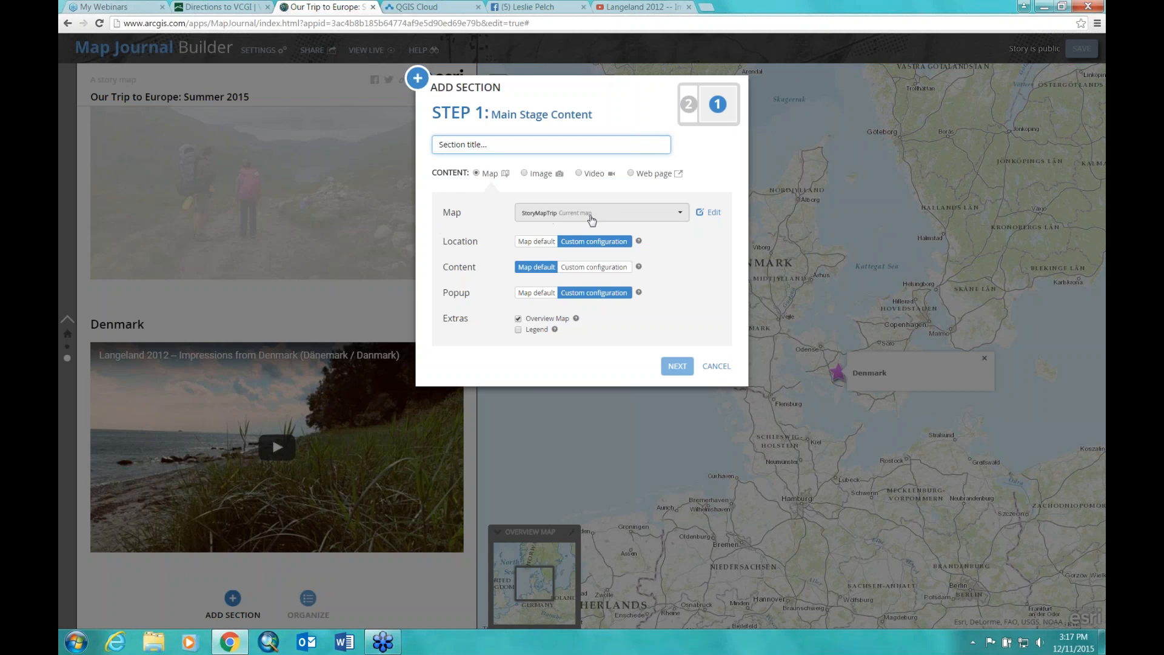
click(716, 213)
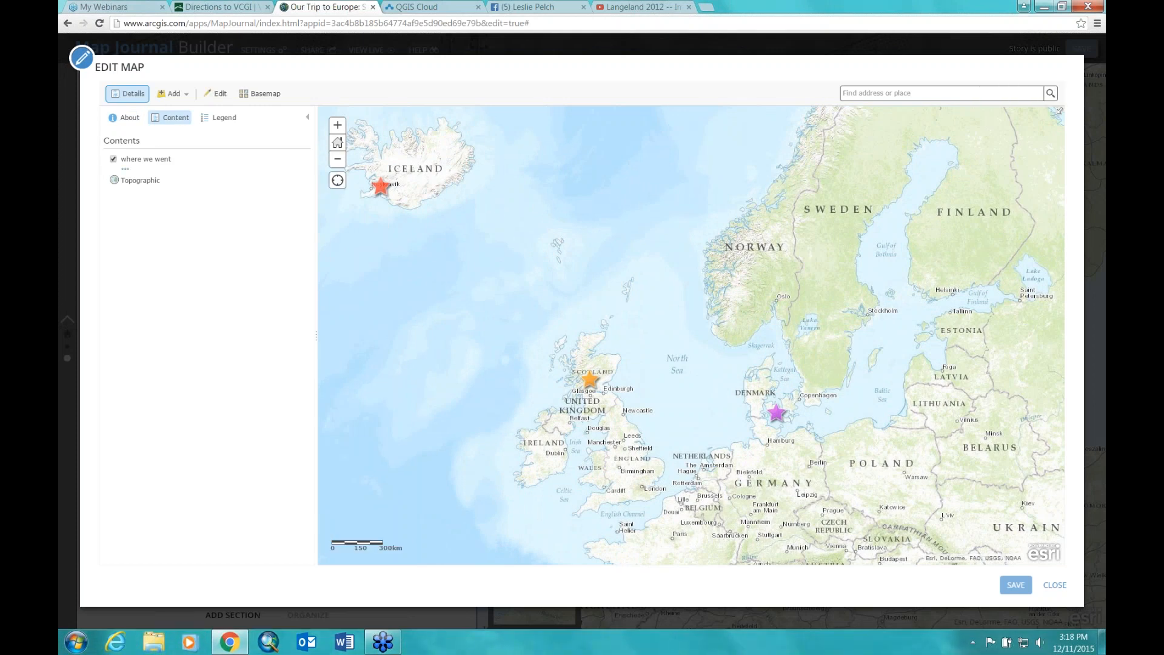
click(270, 97)
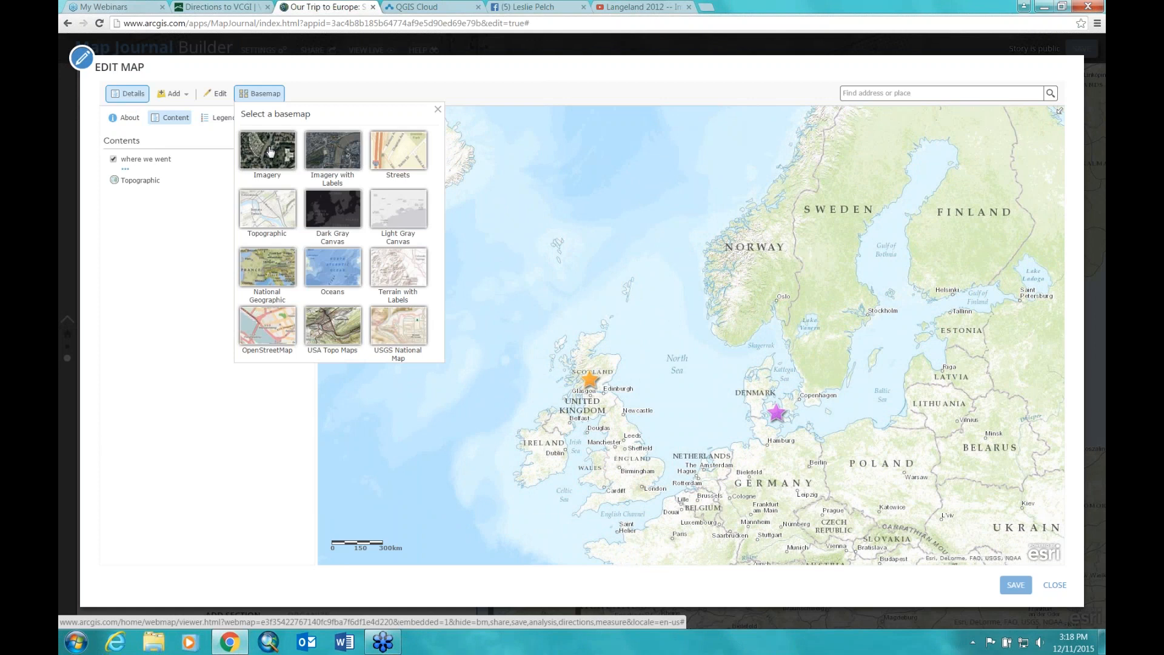
click(329, 152)
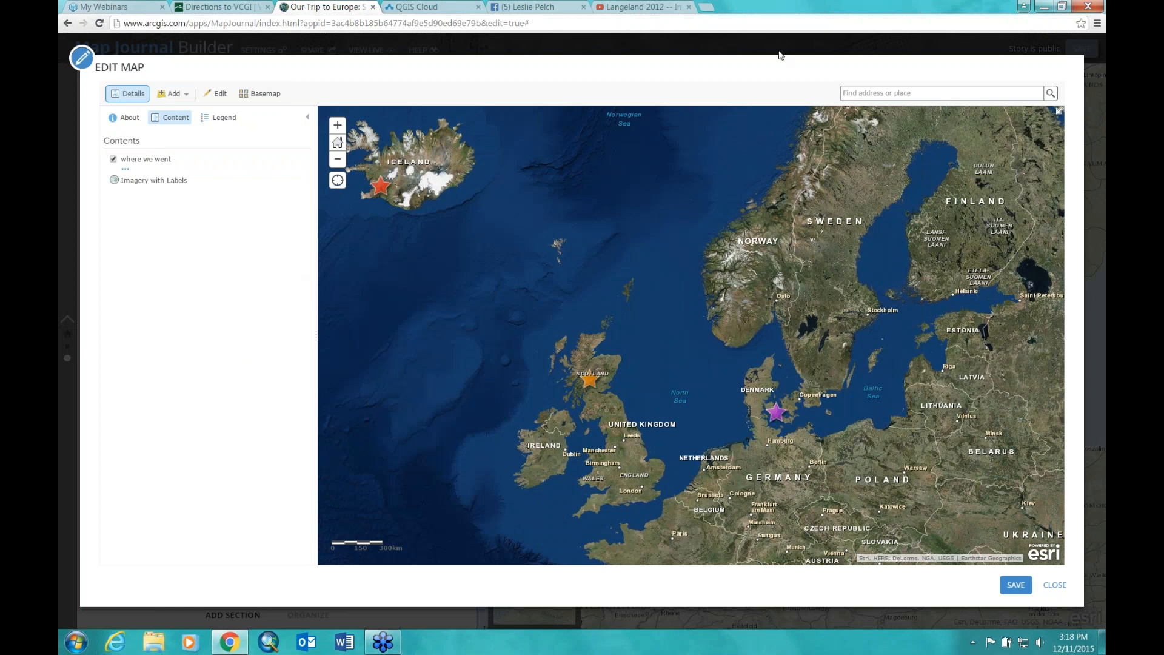
click(1016, 586)
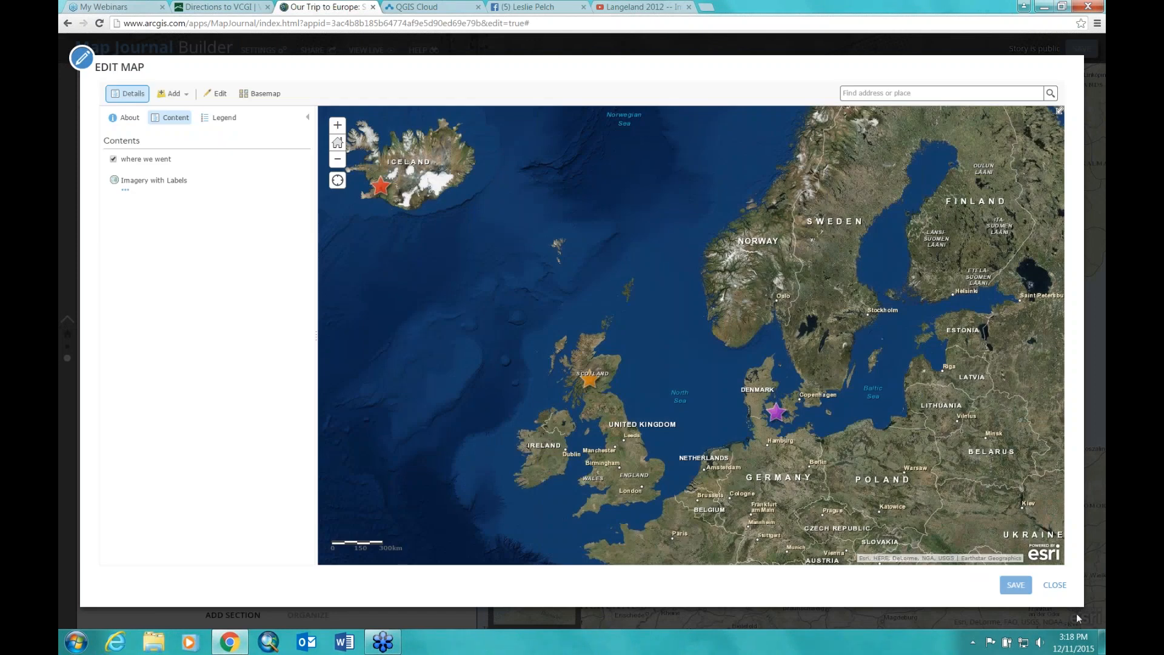
click(1054, 585)
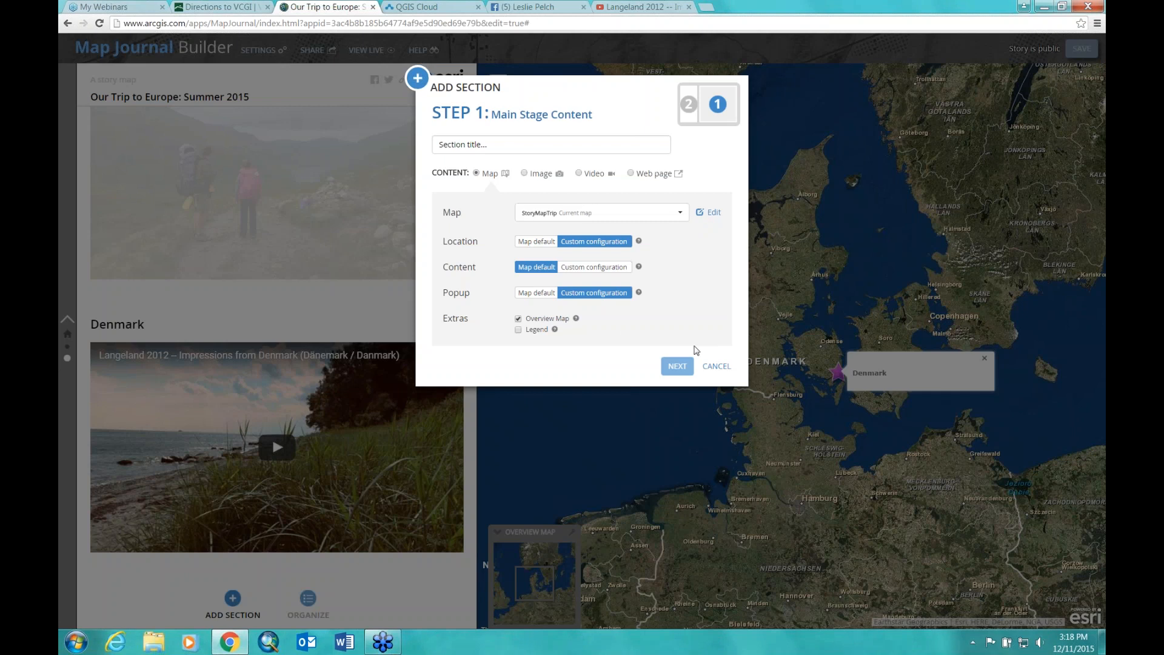
Step: Add the section titled 'new section' with side panel text 'This map has a different basemap!'
click(678, 366)
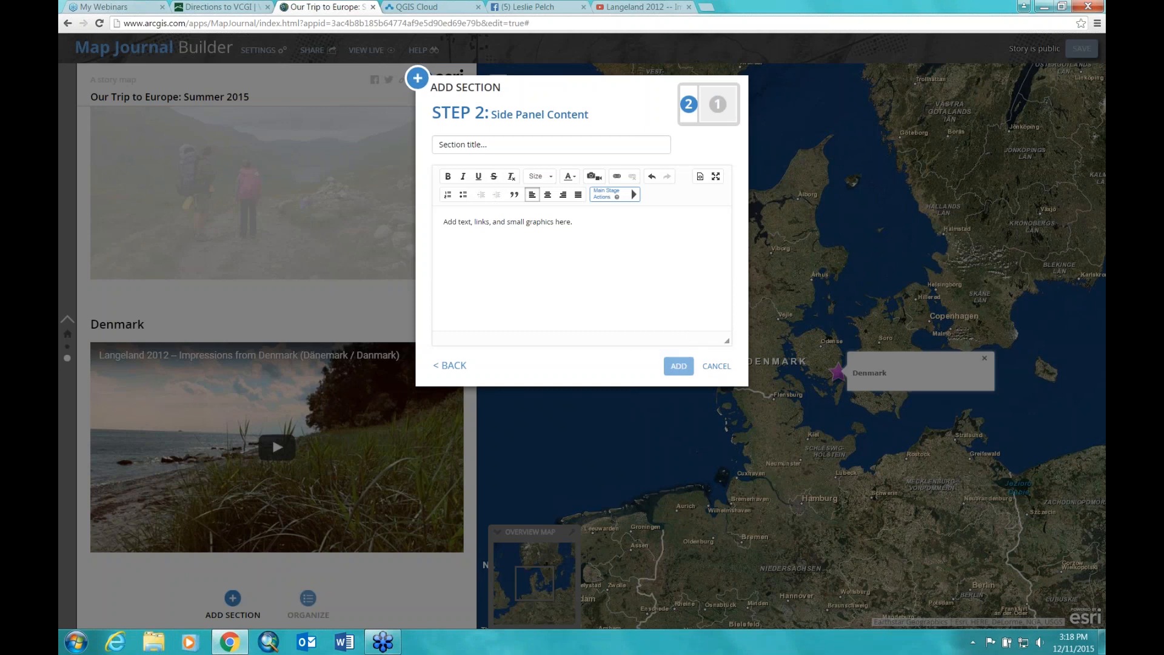
click(639, 141)
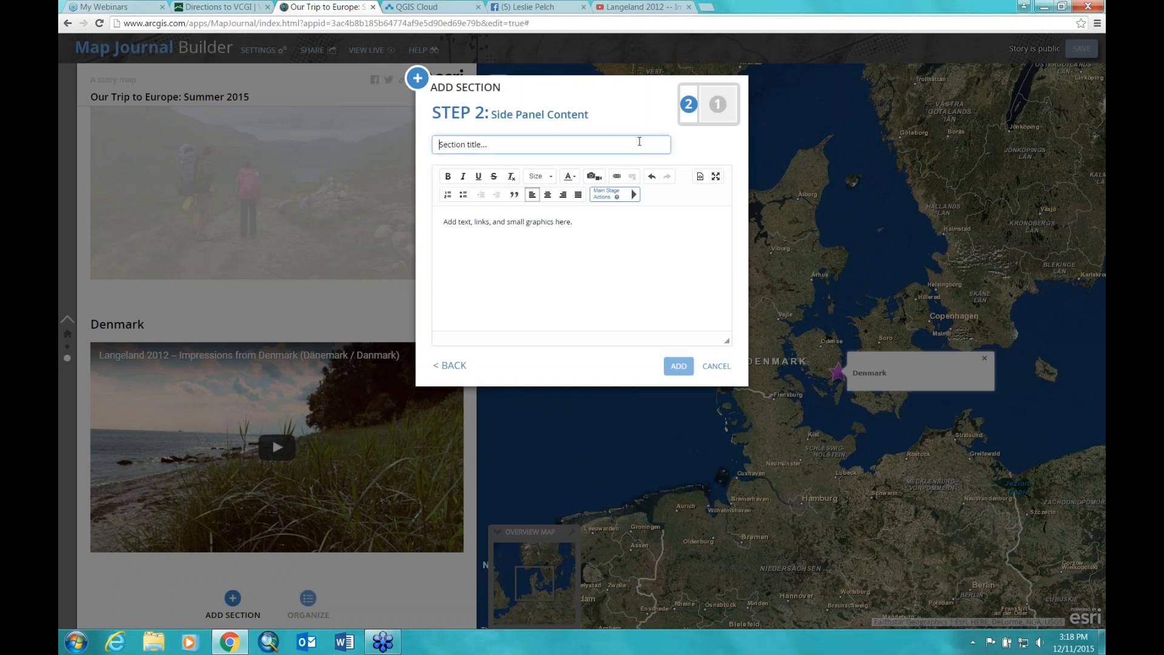
text(new )
text(sxec)
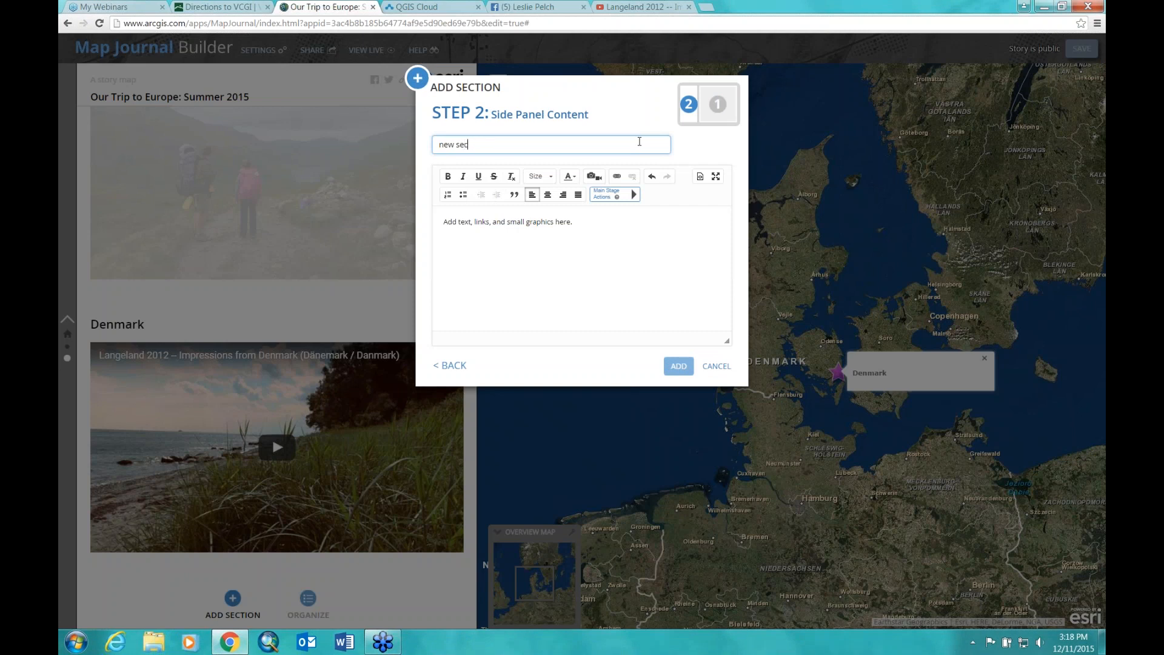
text(tion)
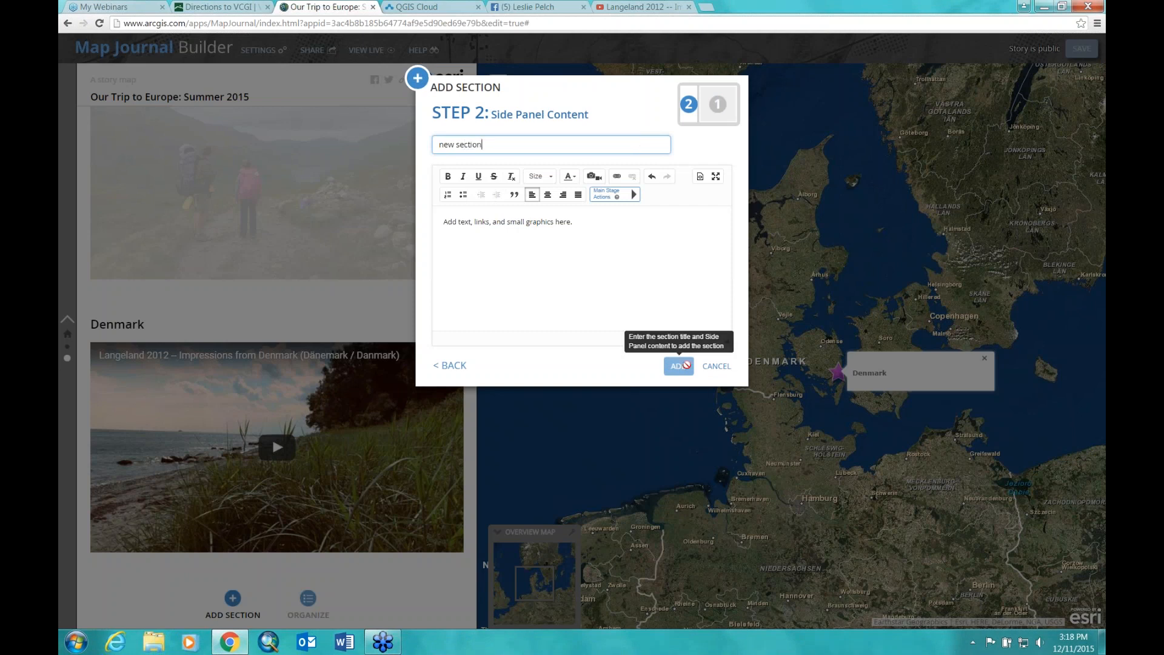
click(464, 216)
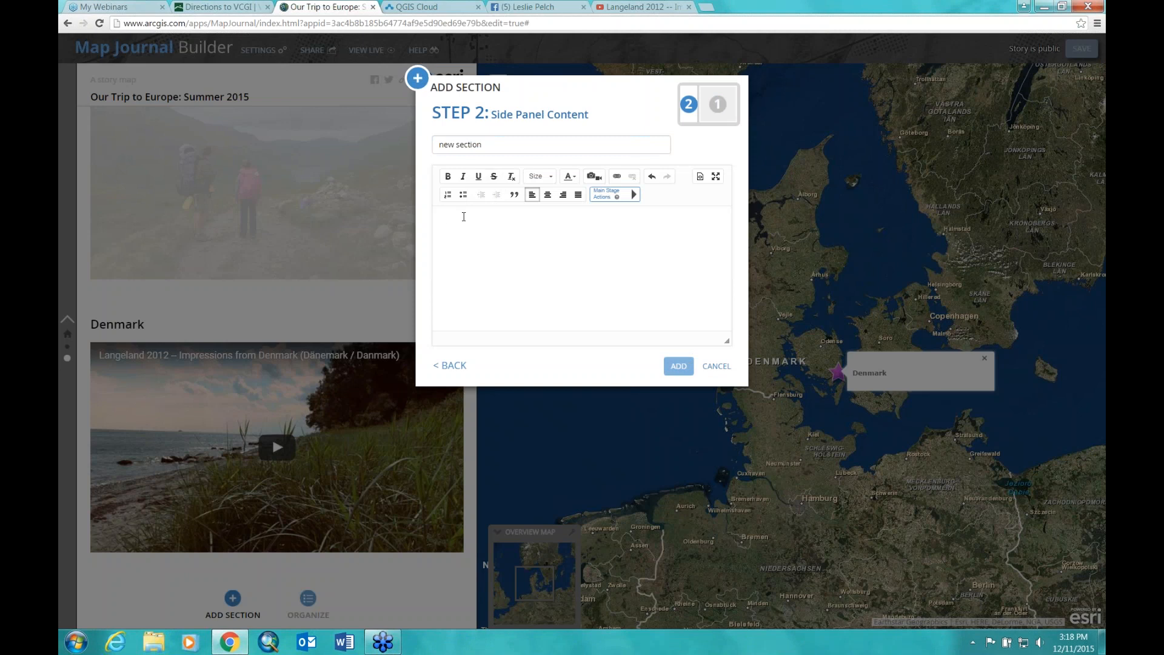
text(This map ha)
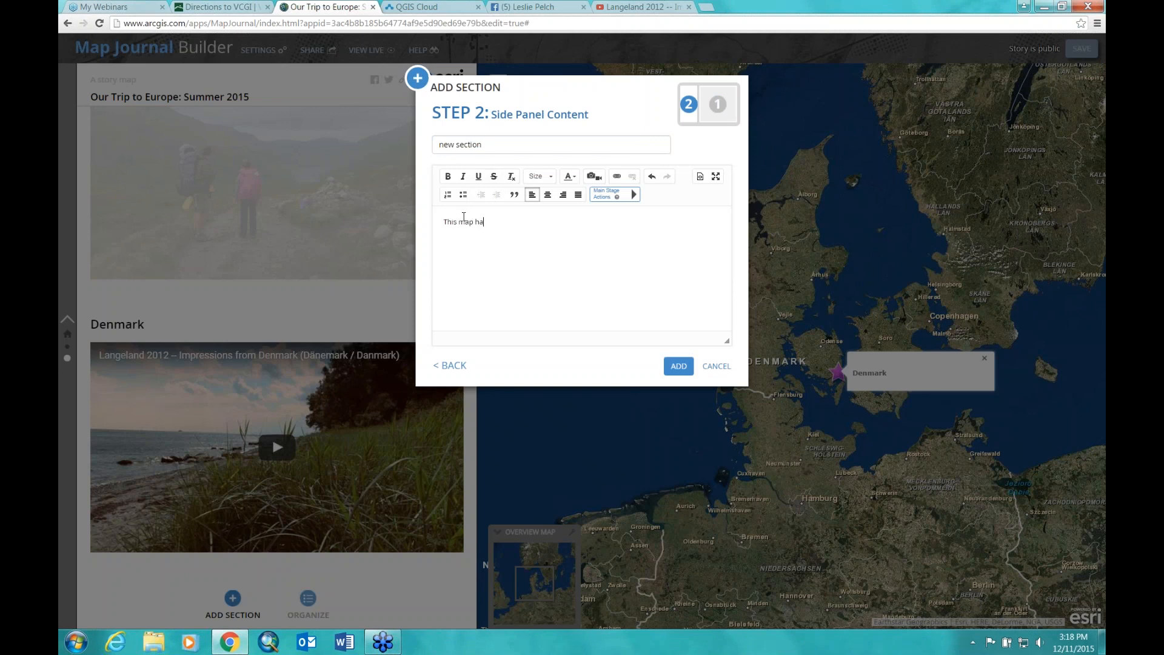
text(s a differenc)
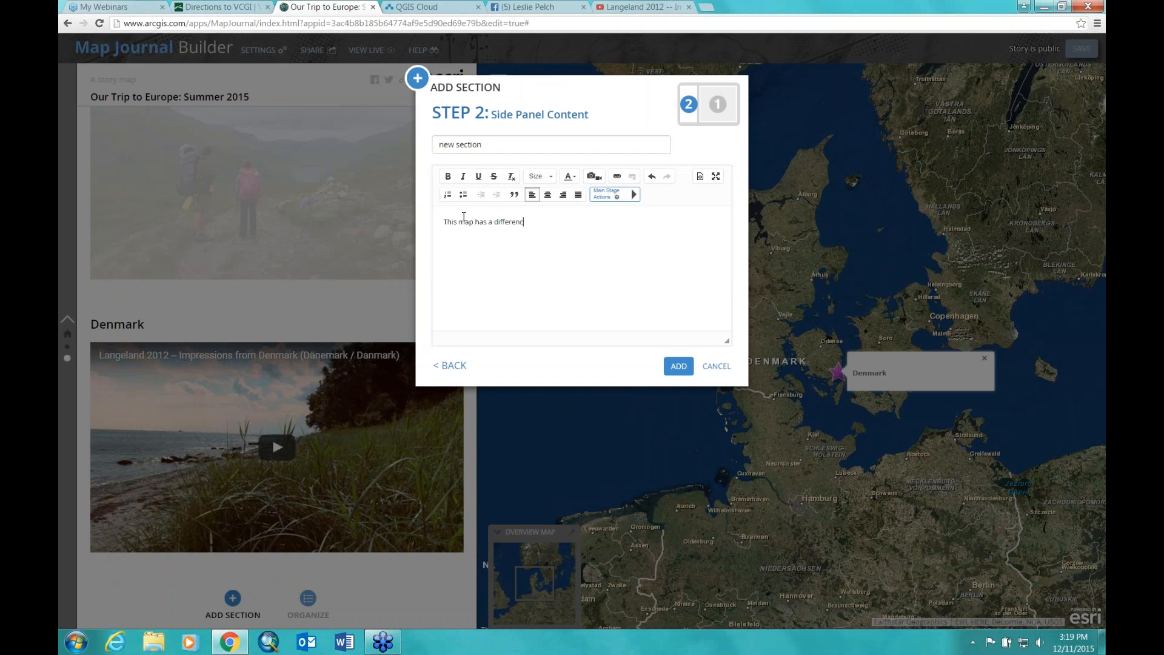
text(t basemap!)
click(679, 366)
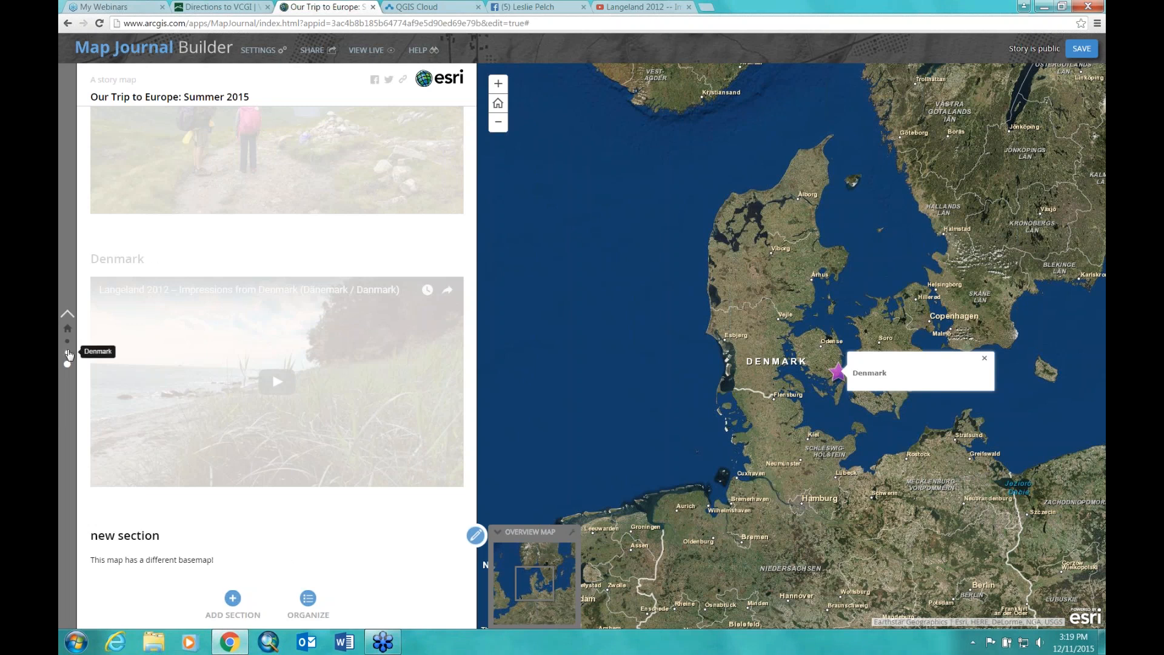
Step: Step back through the Denmark, Scotland and Home sections, then edit the home section
click(67, 353)
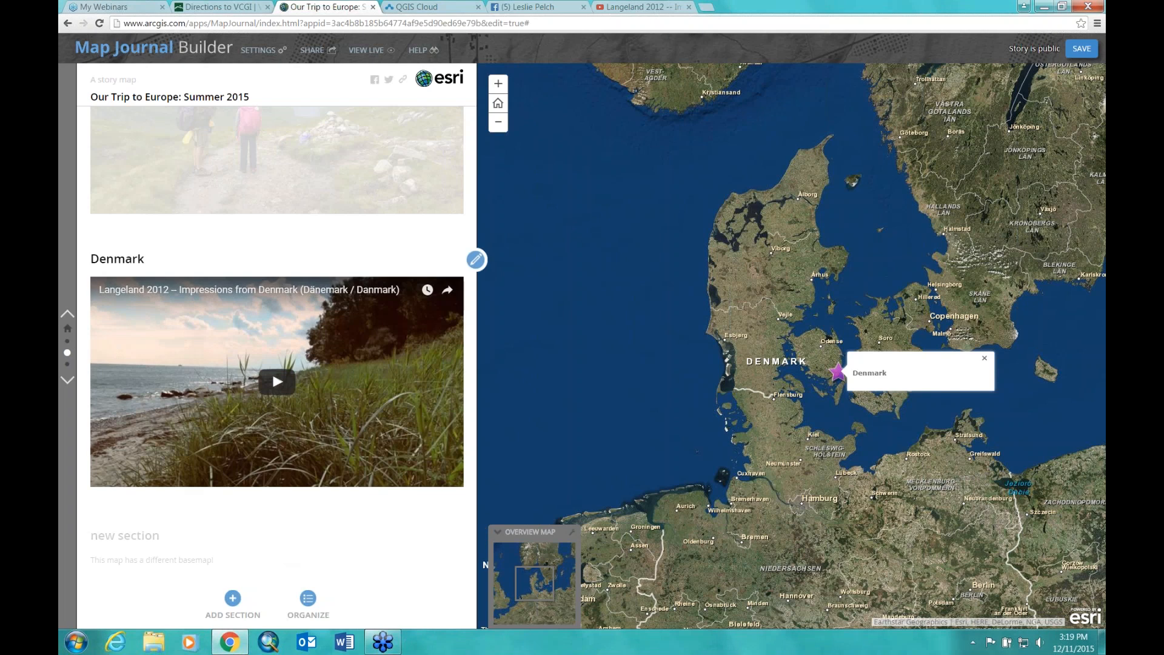
click(67, 344)
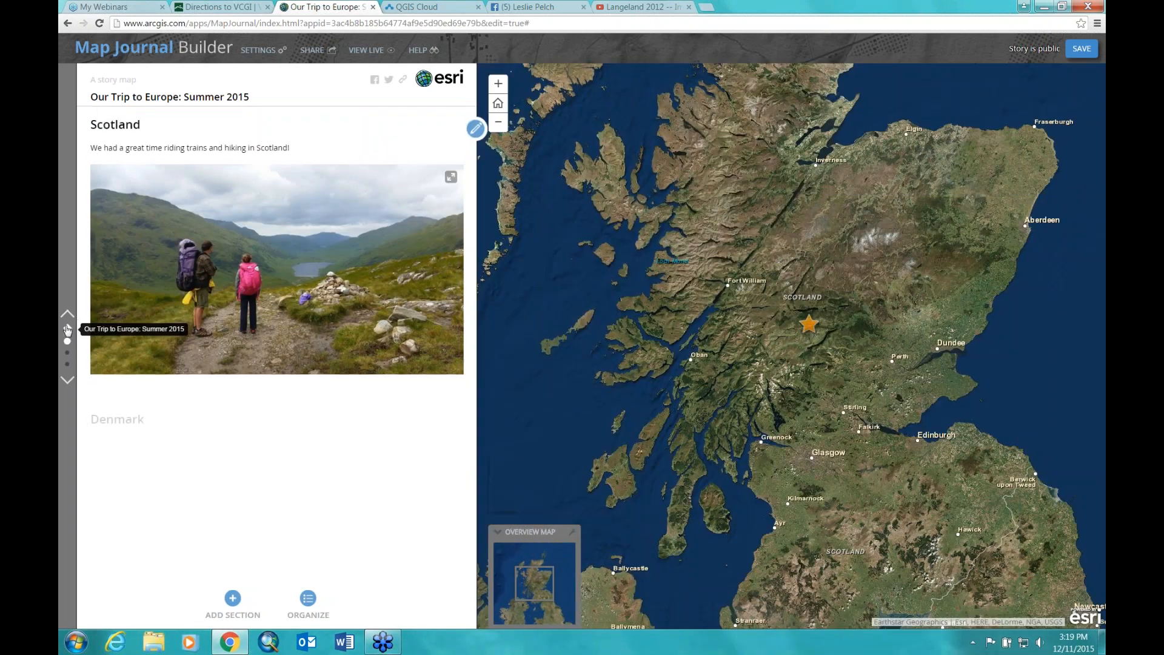
click(67, 329)
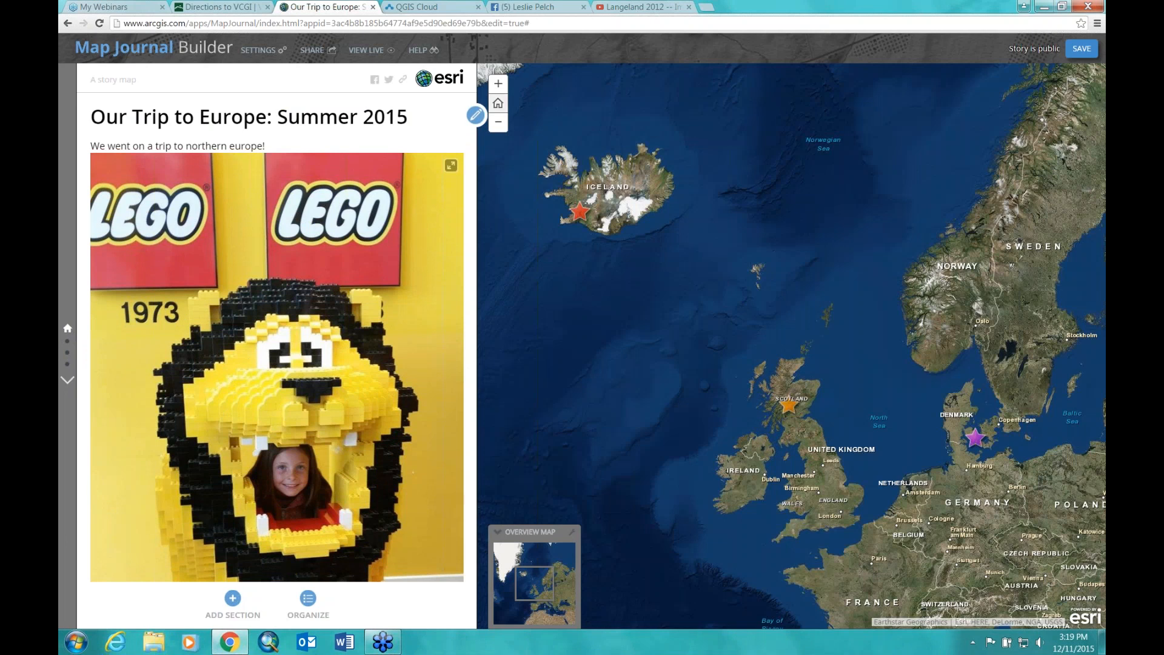
click(476, 116)
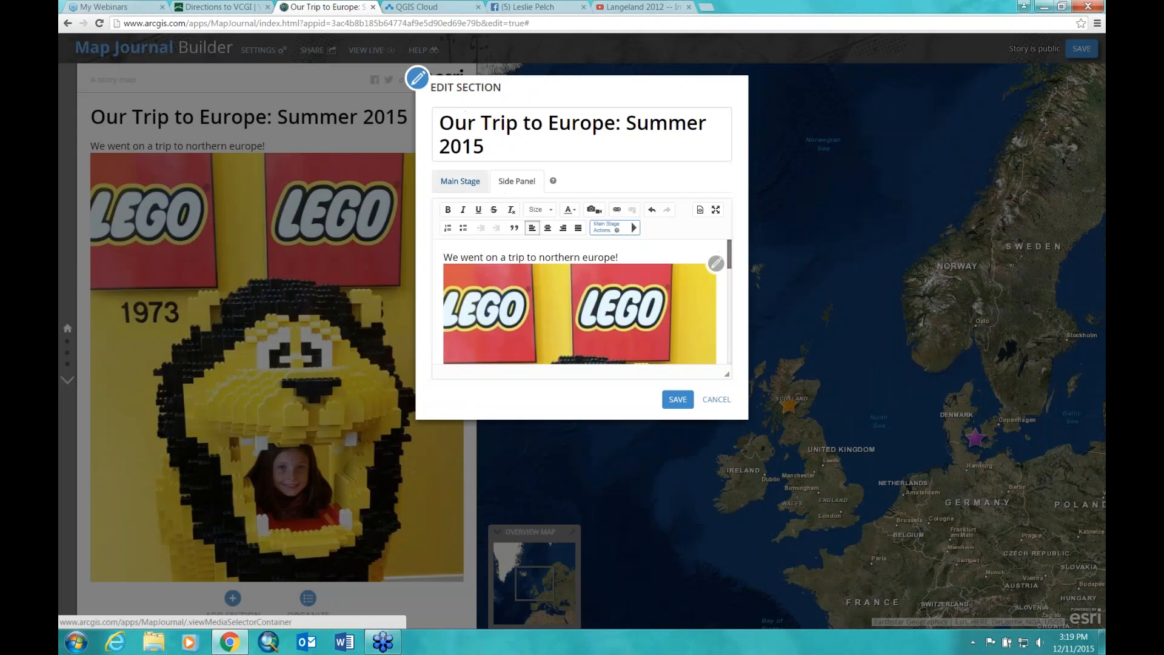
Step: Save the home section's map with the Topographic basemap and save the section settings
click(465, 185)
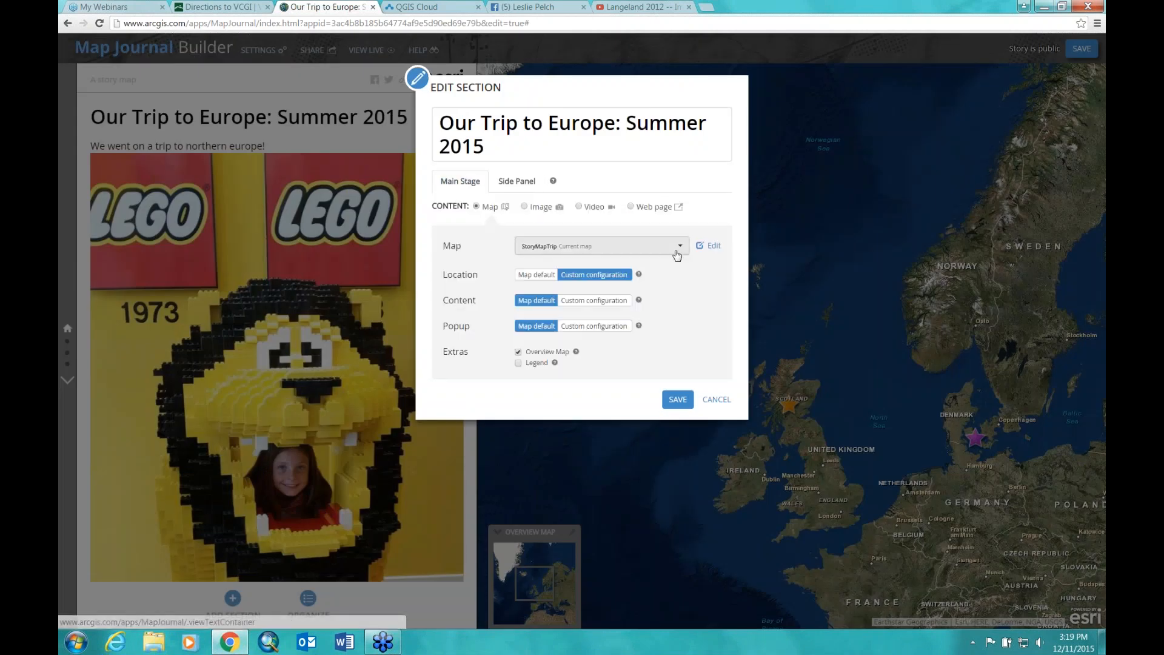
click(713, 247)
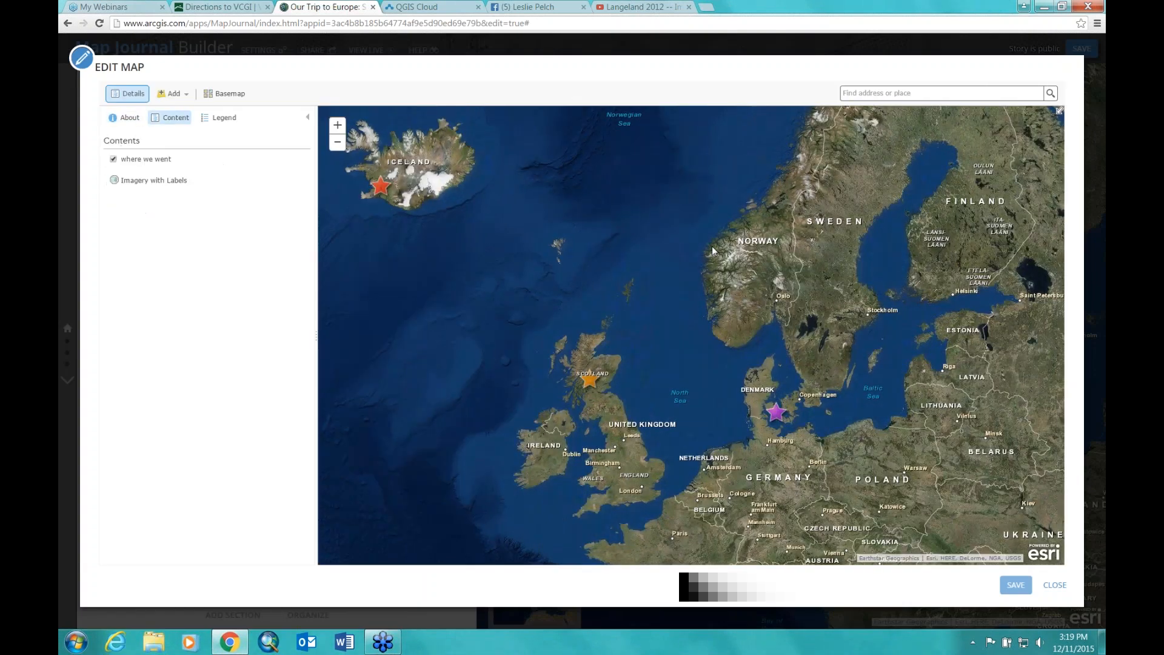
click(226, 94)
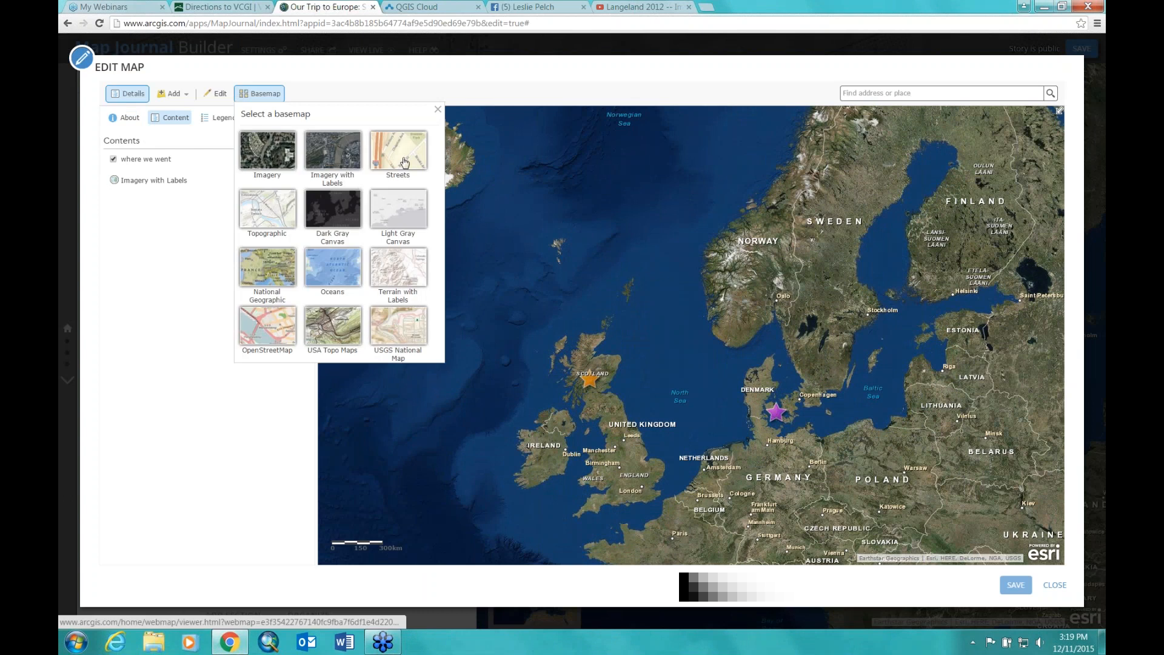
click(266, 216)
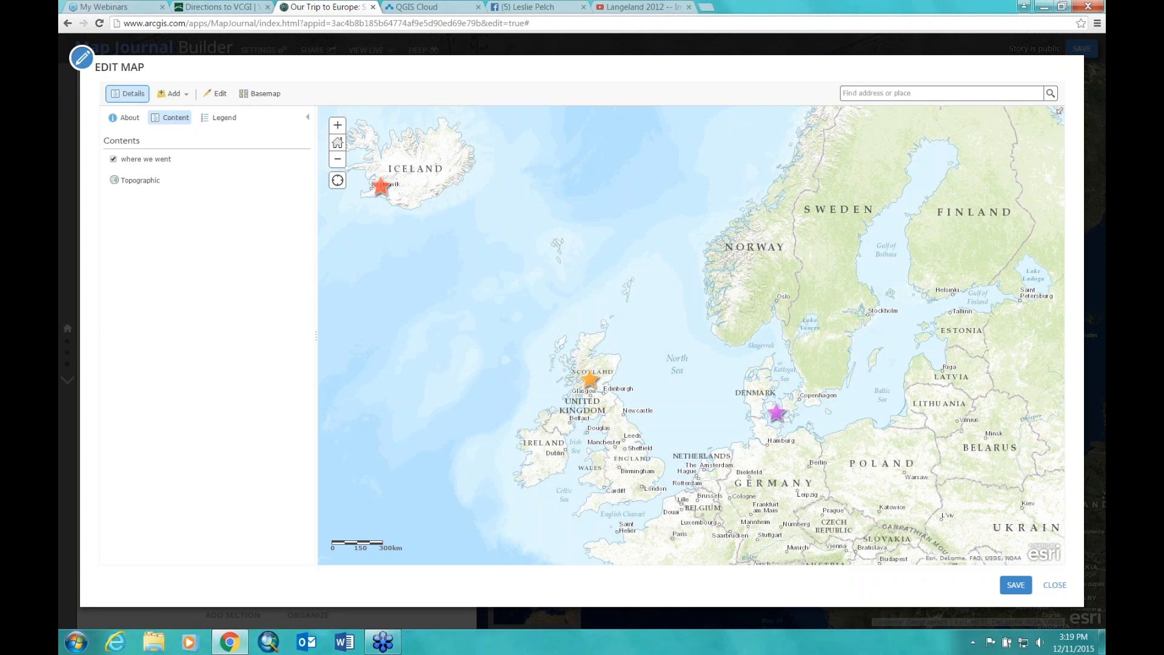
click(1016, 586)
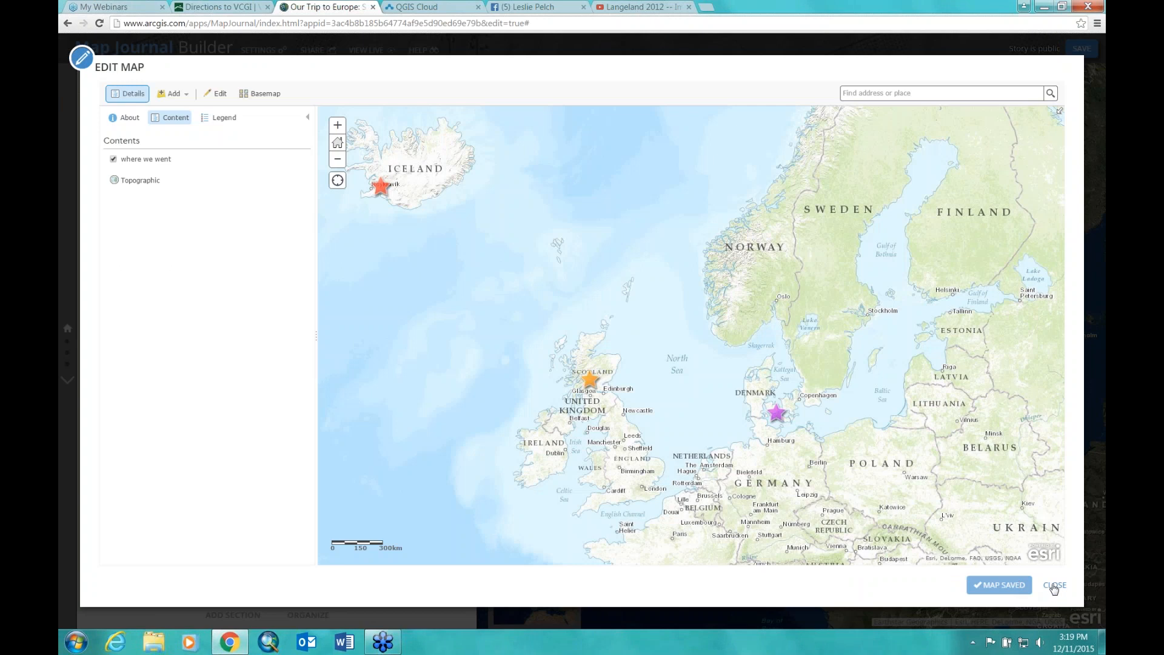
click(1055, 585)
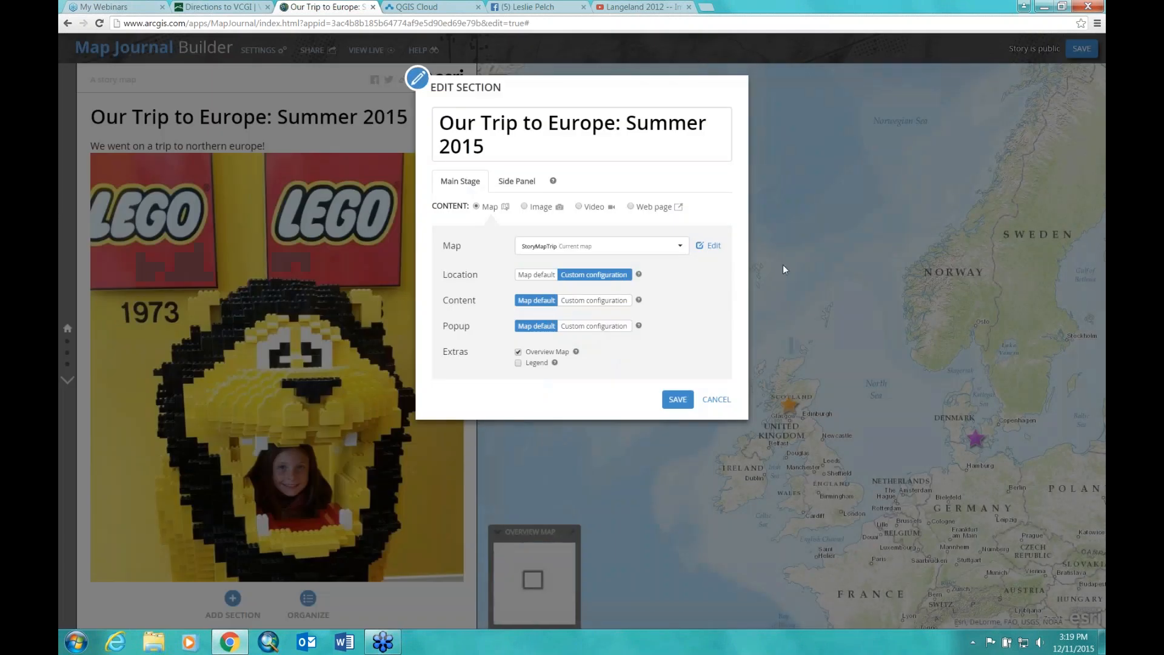
click(676, 403)
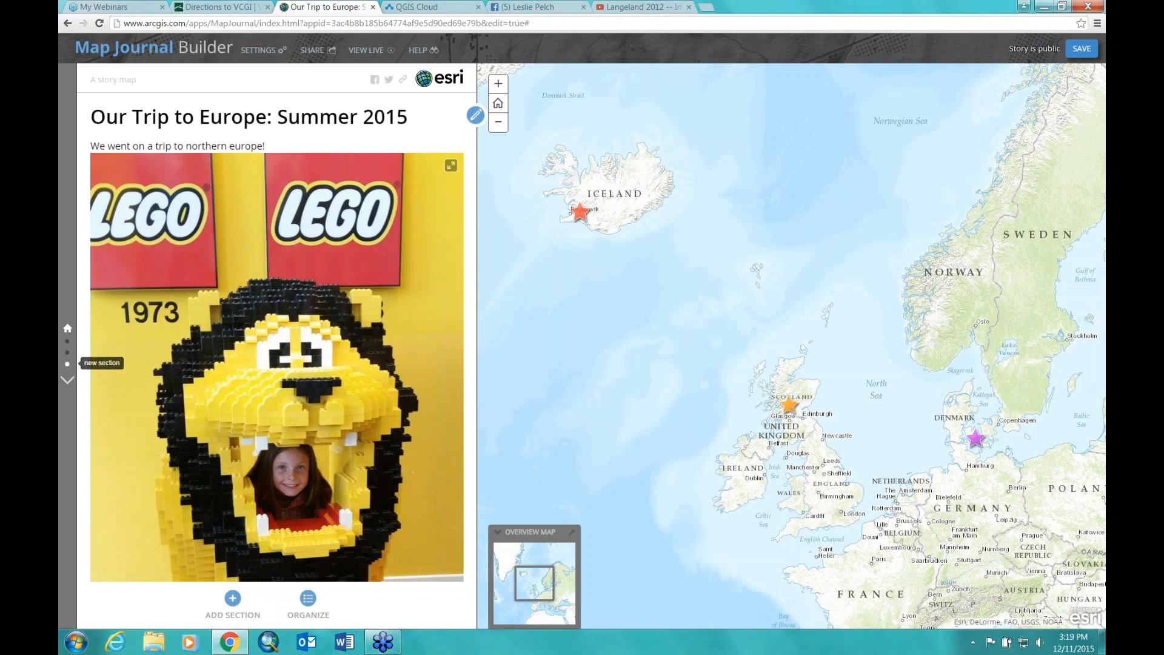
Step: Replace the new section's StoryMapTrip map with the existing Webinar map and save the section
click(68, 364)
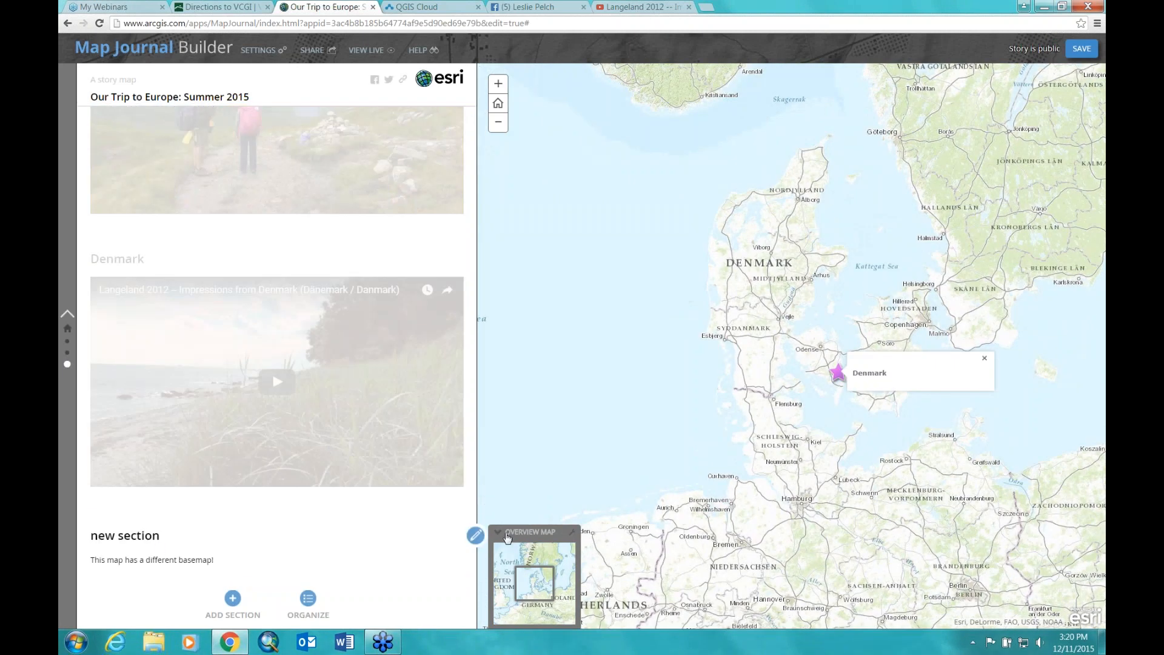
click(476, 535)
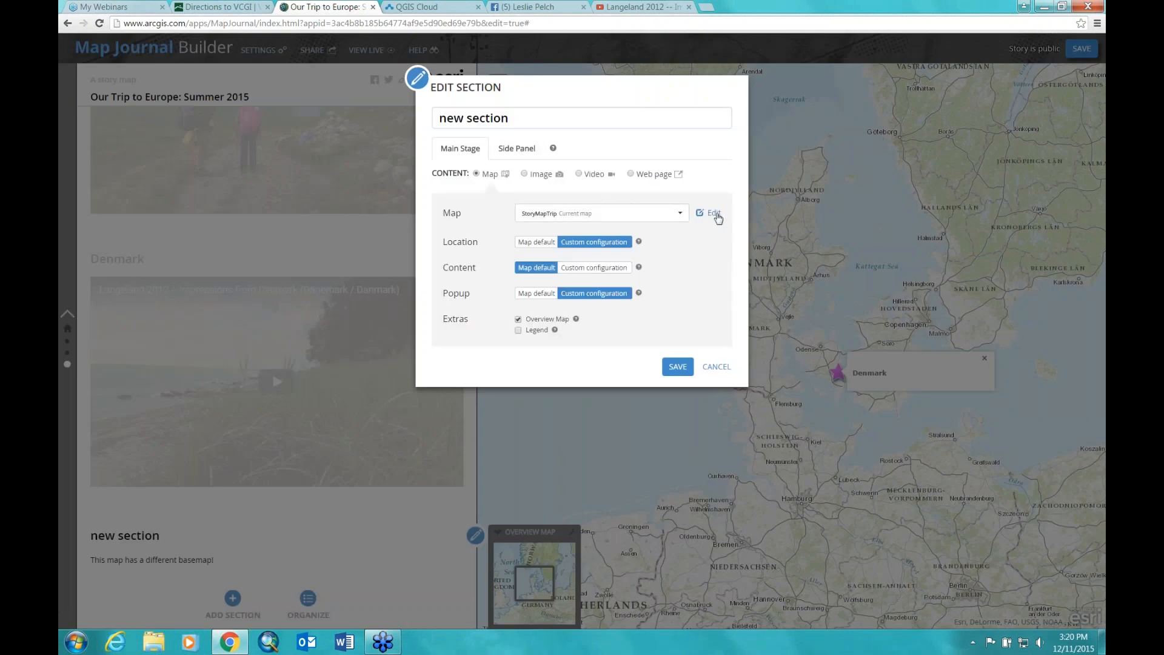
click(679, 215)
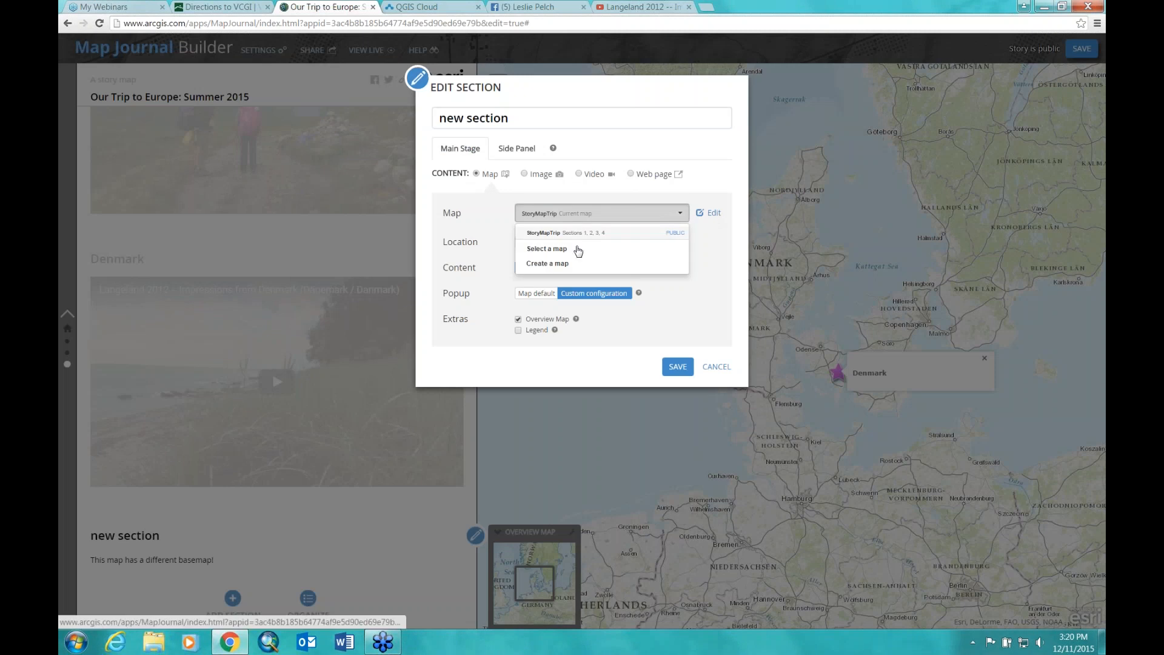
click(549, 251)
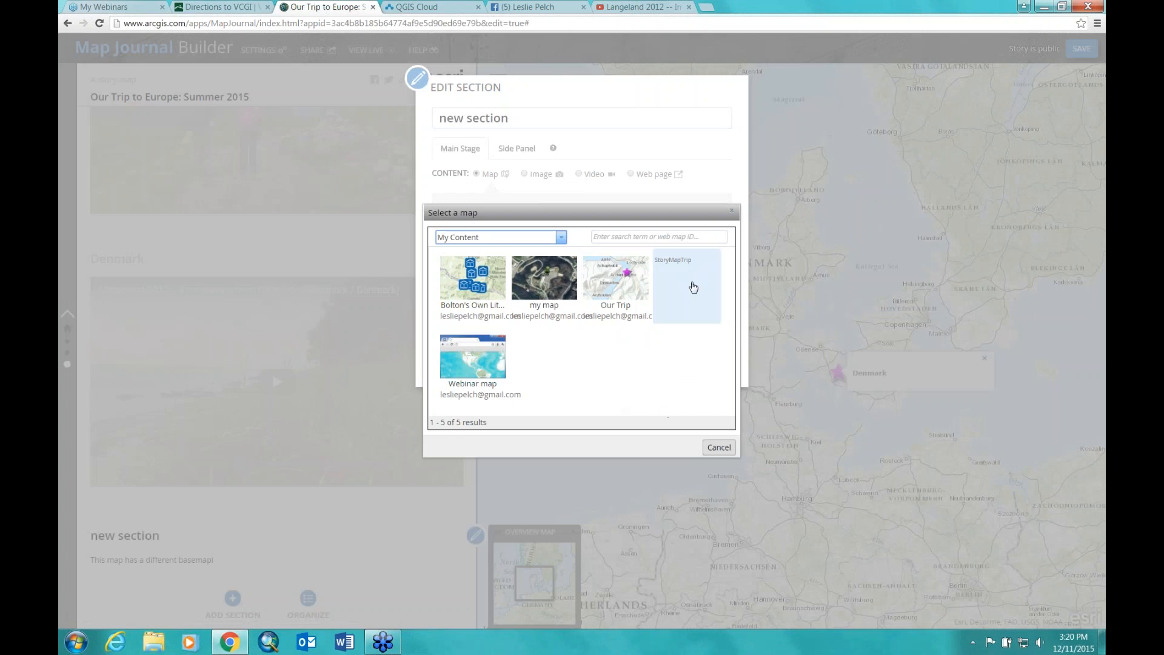
click(472, 361)
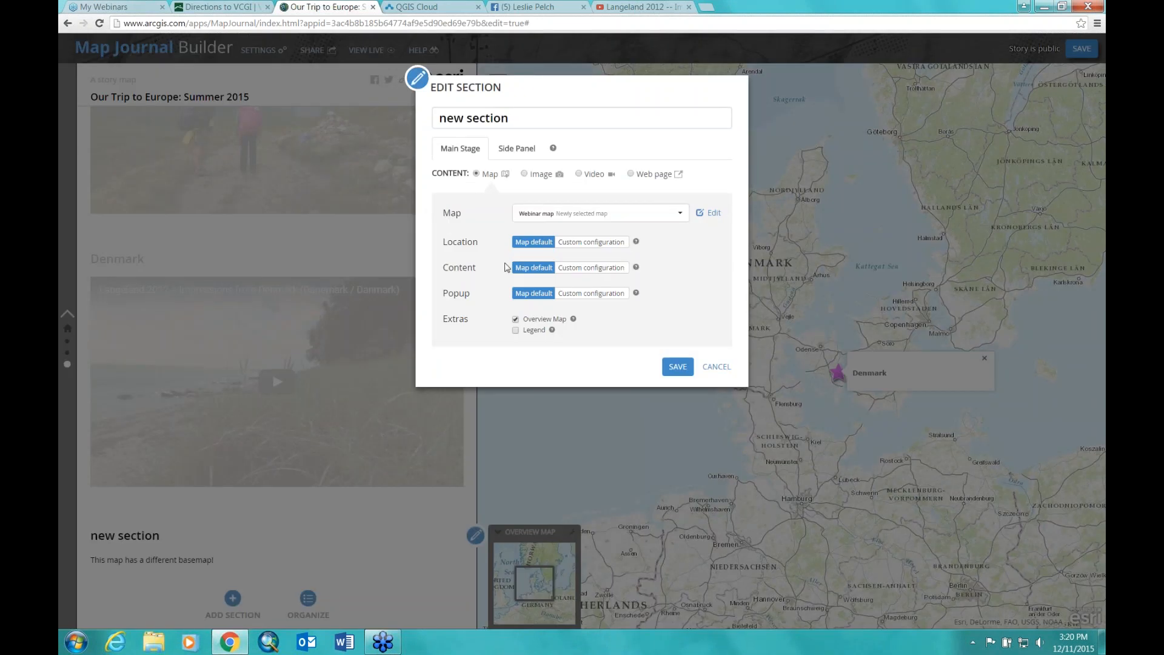
click(677, 368)
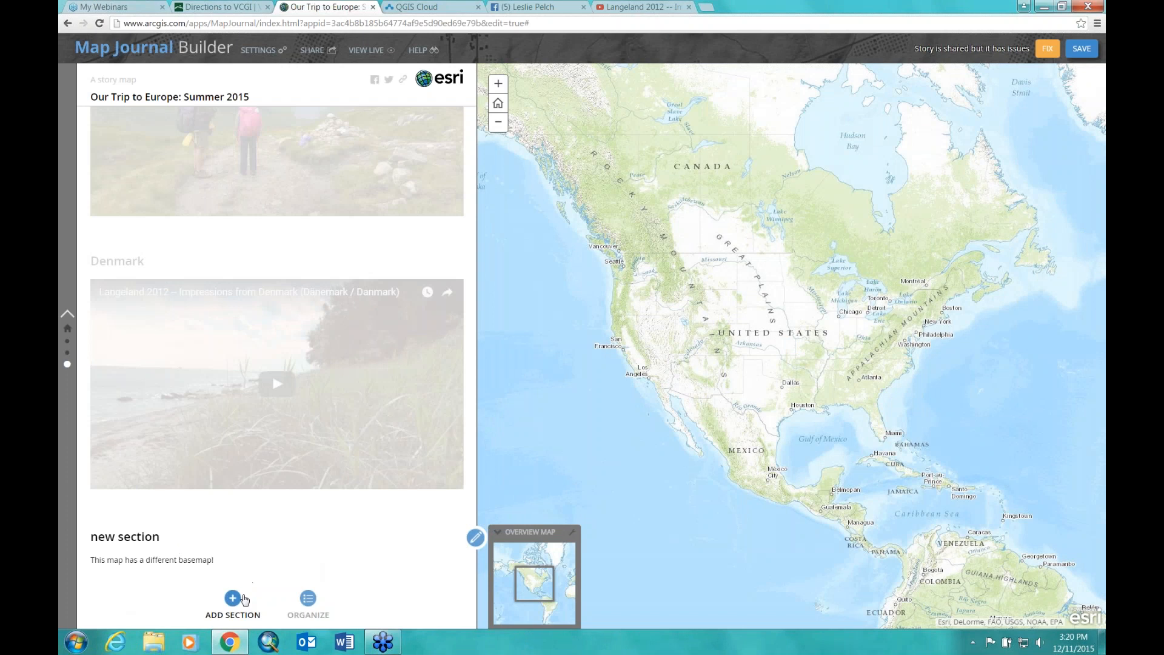
Step: Open the new section's main stage map for editing and search it for 'europe'
click(475, 537)
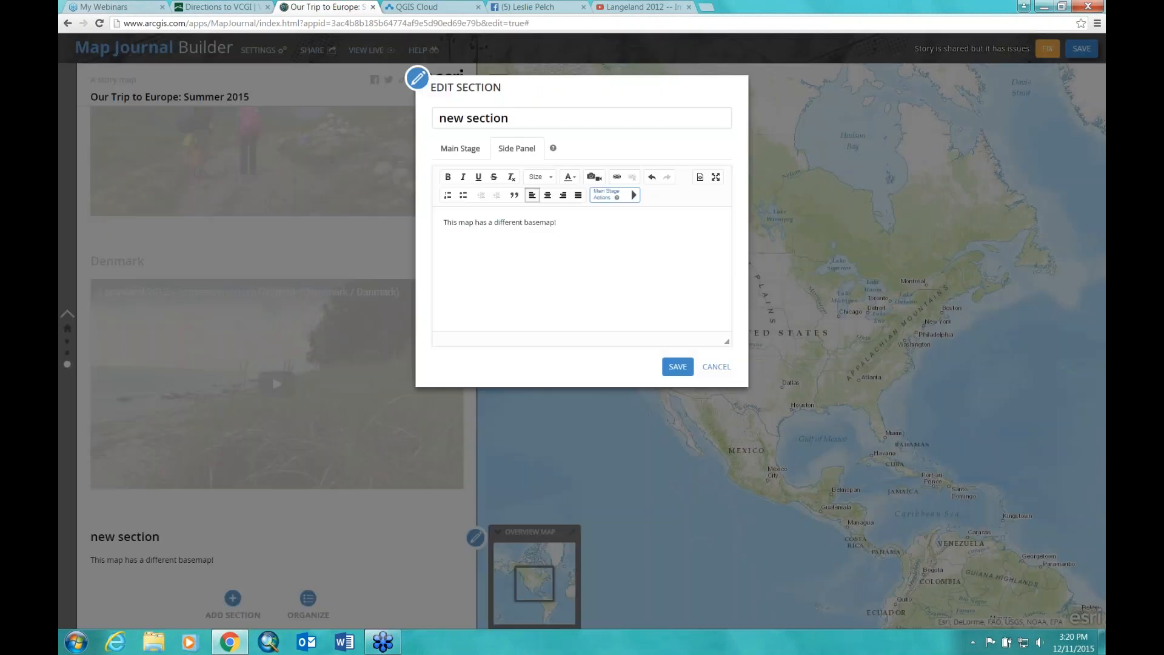
click(456, 149)
click(710, 213)
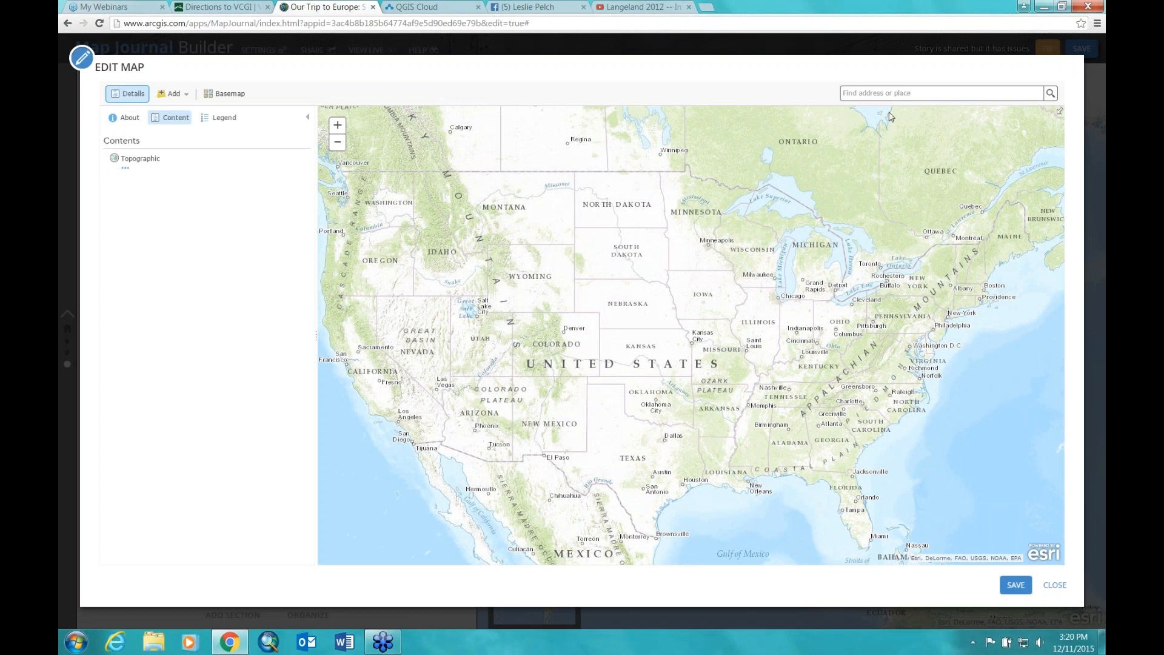
click(887, 92)
text(europe)
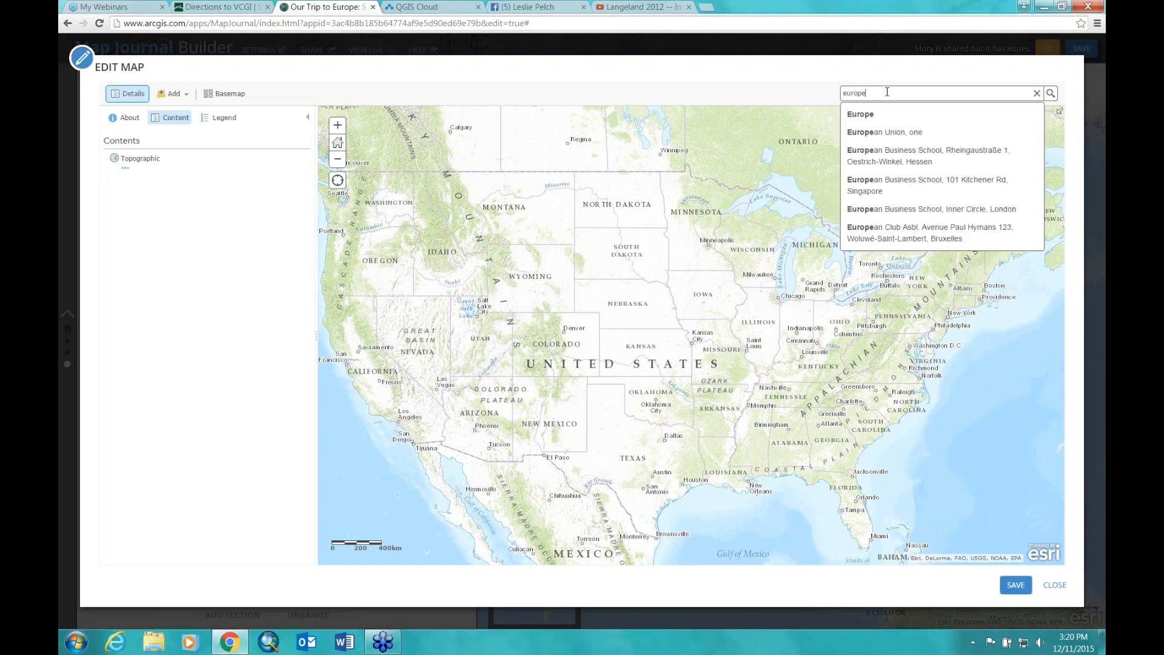
key(Return)
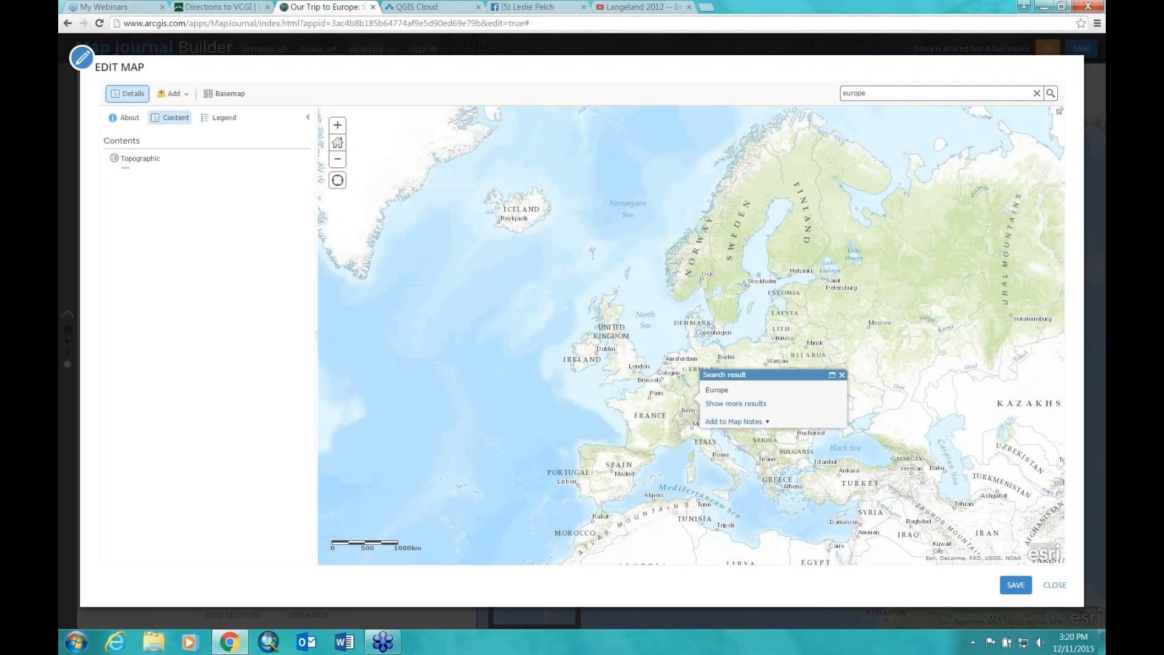
click(842, 375)
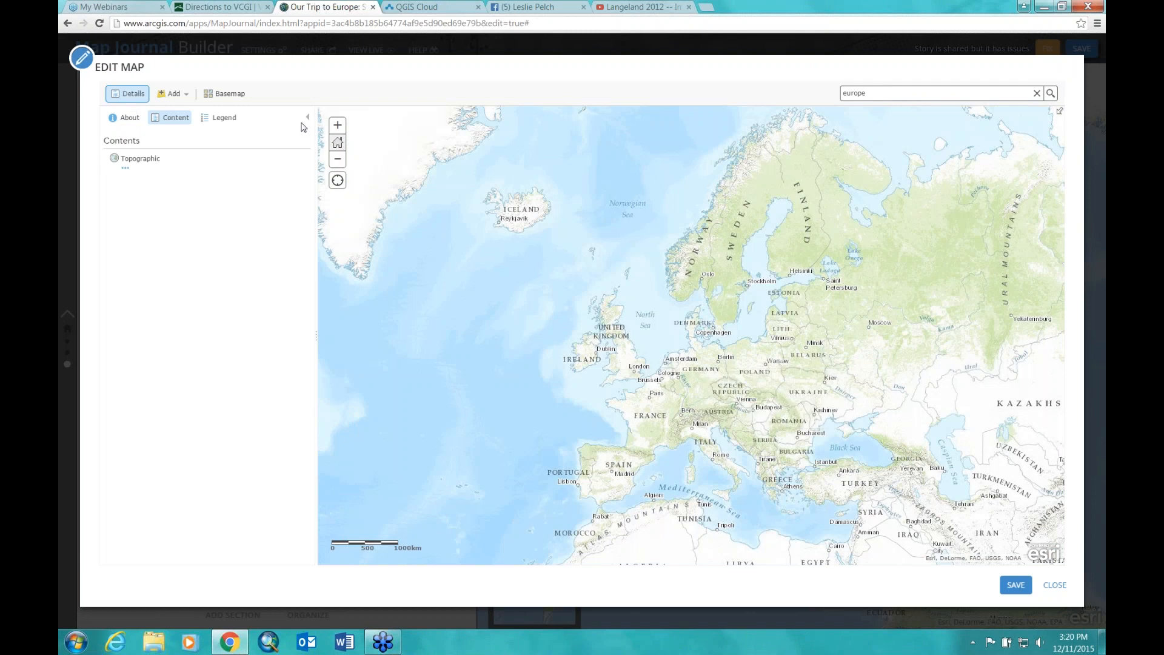
Step: Switch to the Imagery with Labels basemap and centre on Iceland, Scandinavia and the UK
click(224, 94)
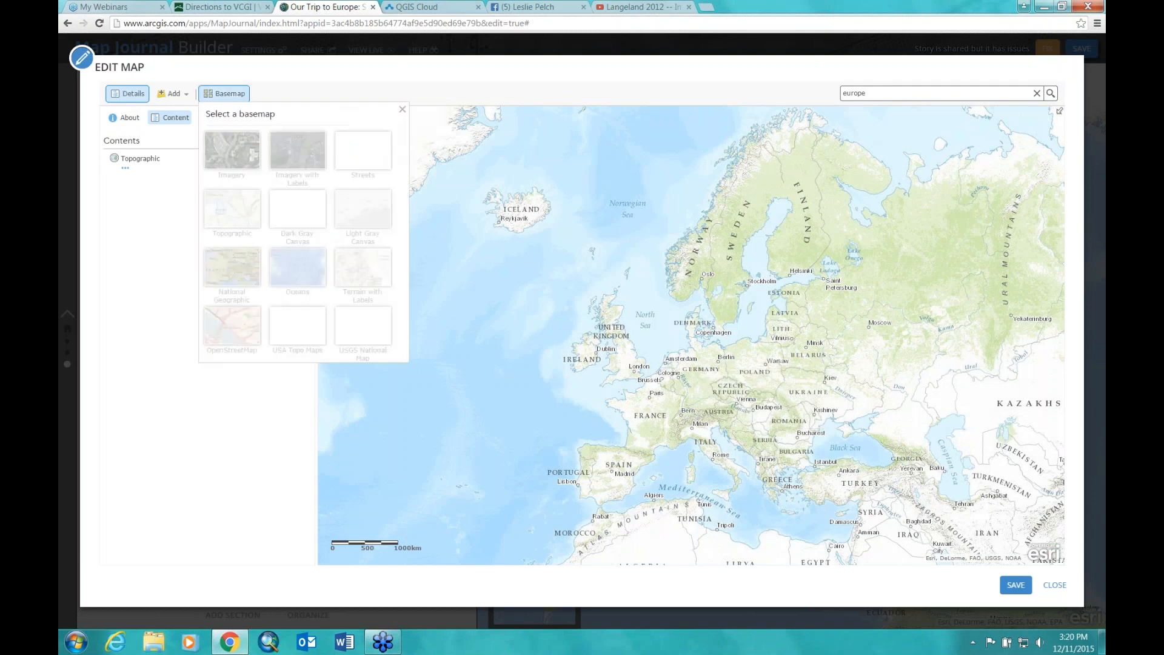
click(299, 149)
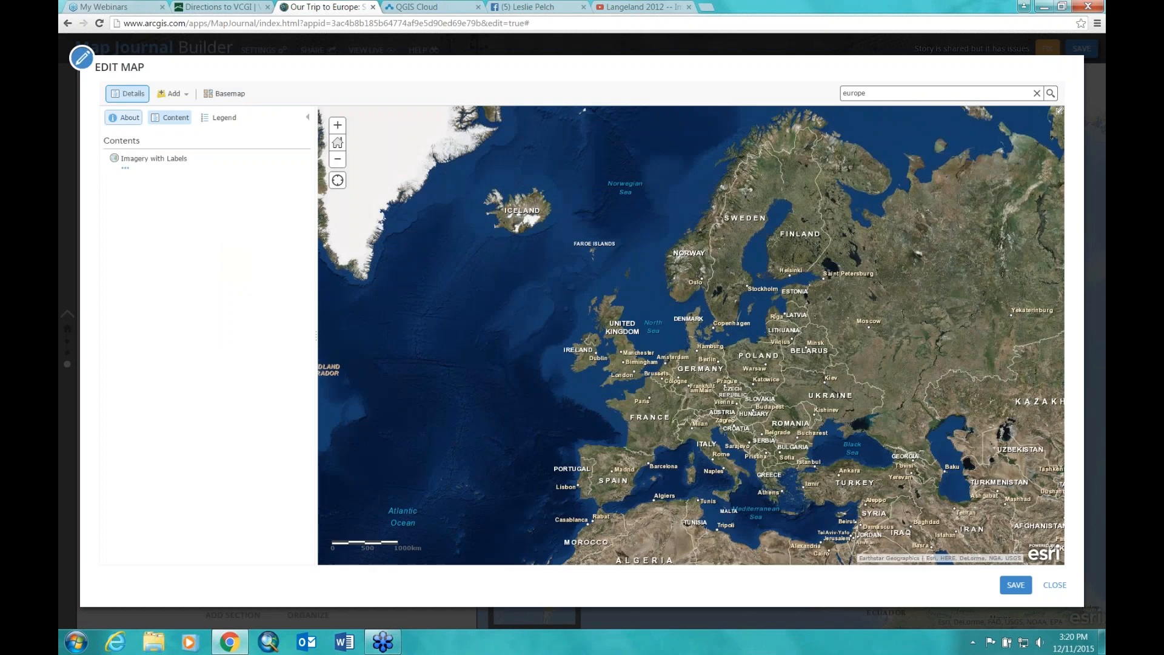
click(337, 125)
drag(372, 193, 522, 322)
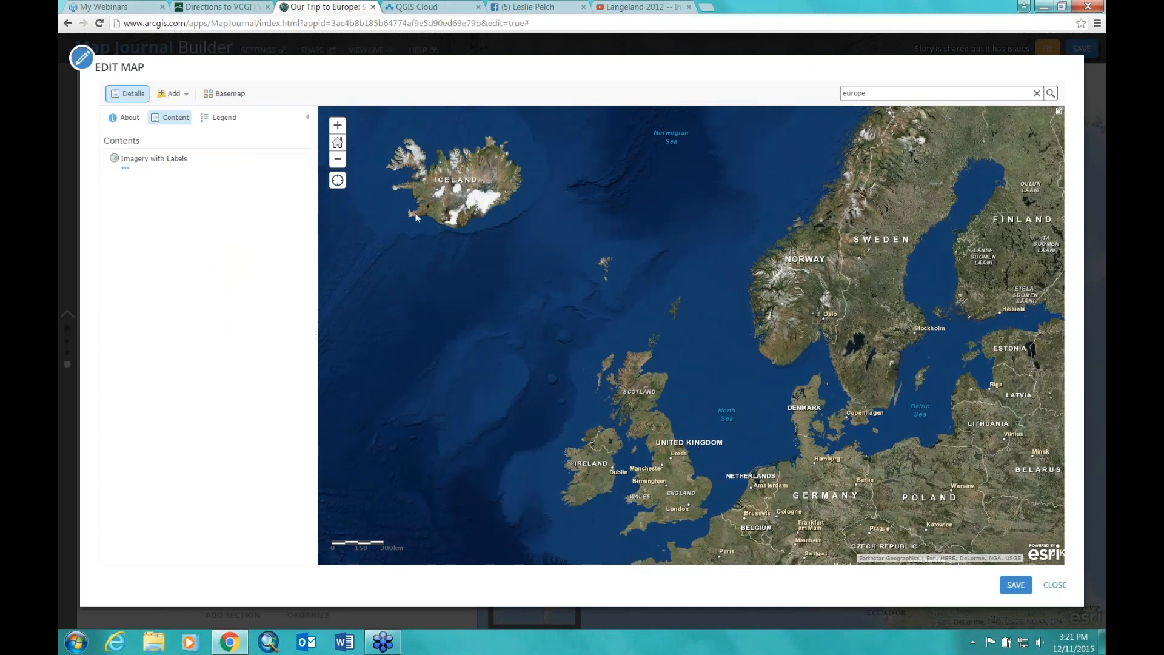
click(187, 95)
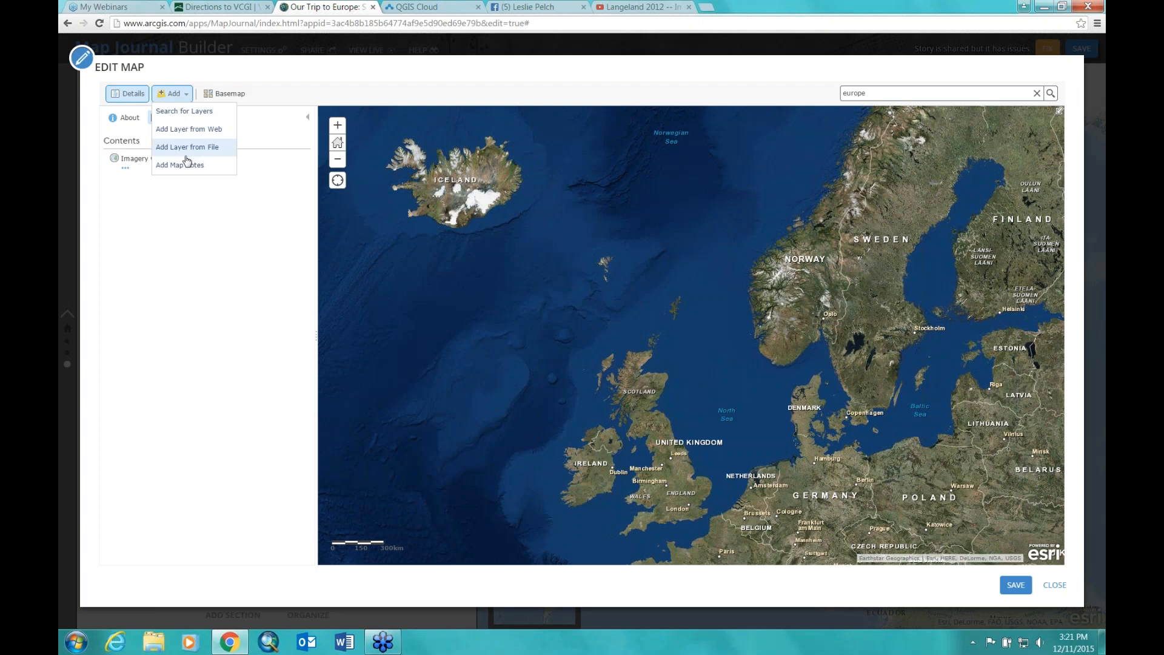
Step: Create a map notes layer and mark Iceland with a purple star point
click(182, 169)
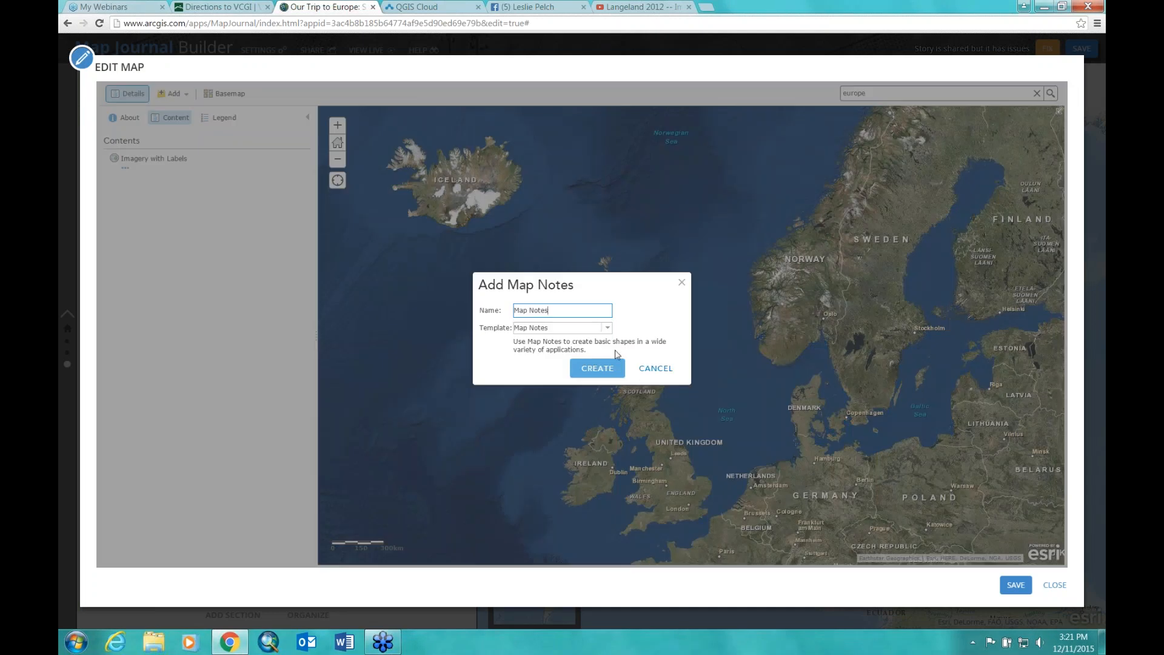
click(598, 367)
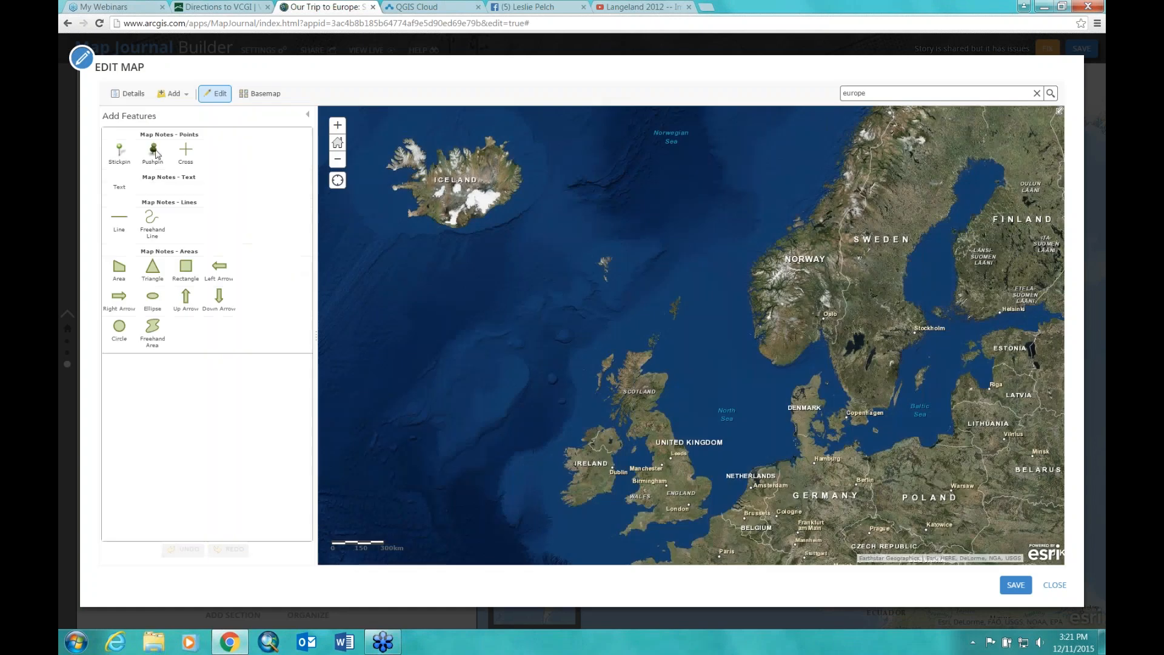
click(154, 152)
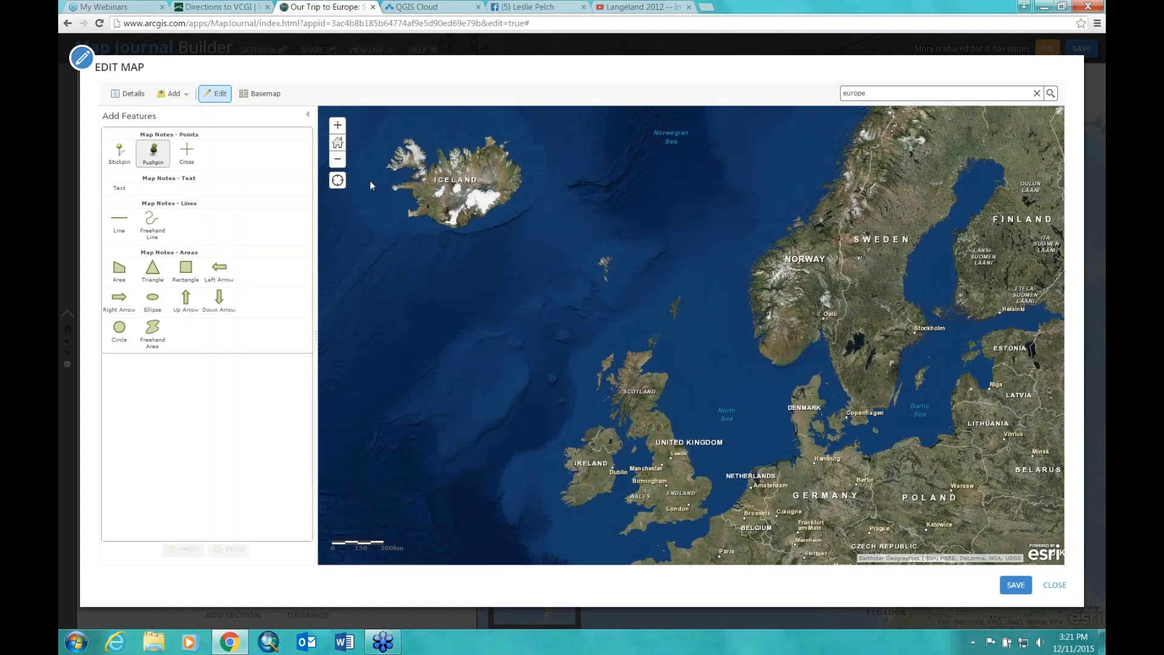
click(436, 194)
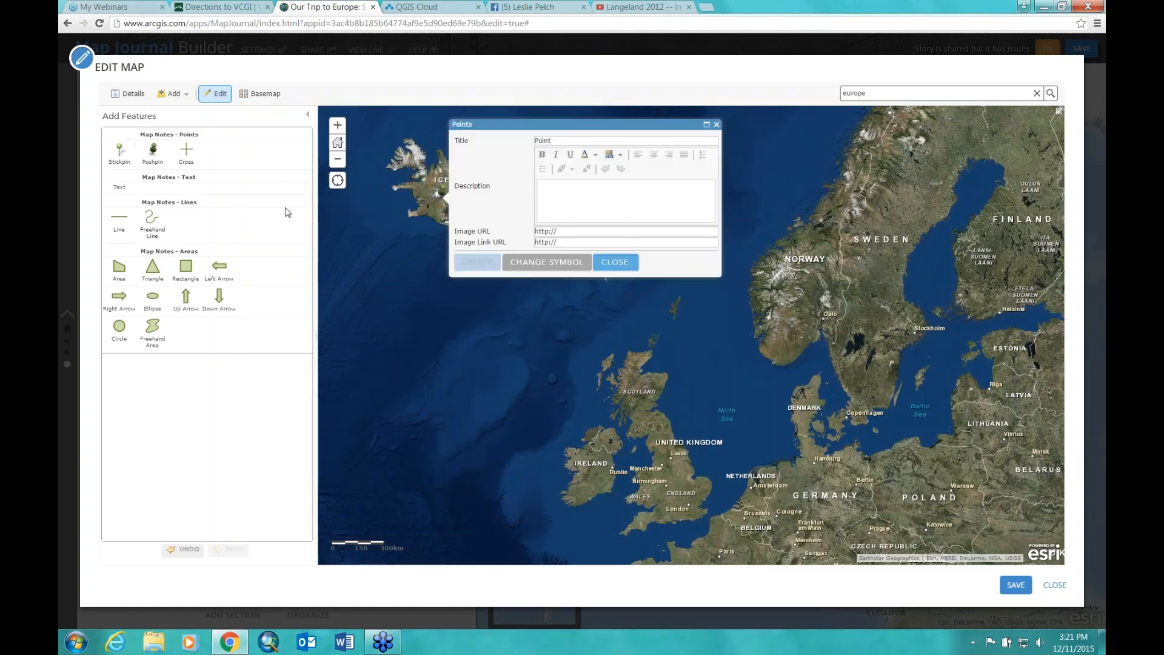
click(616, 261)
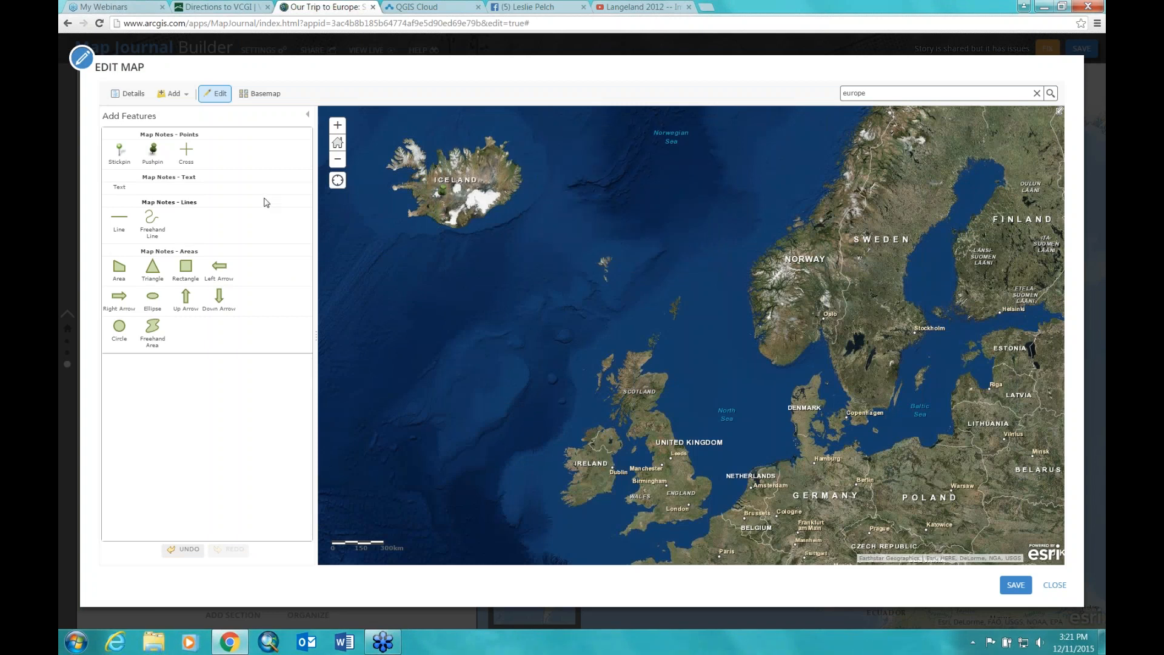
click(441, 194)
click(555, 253)
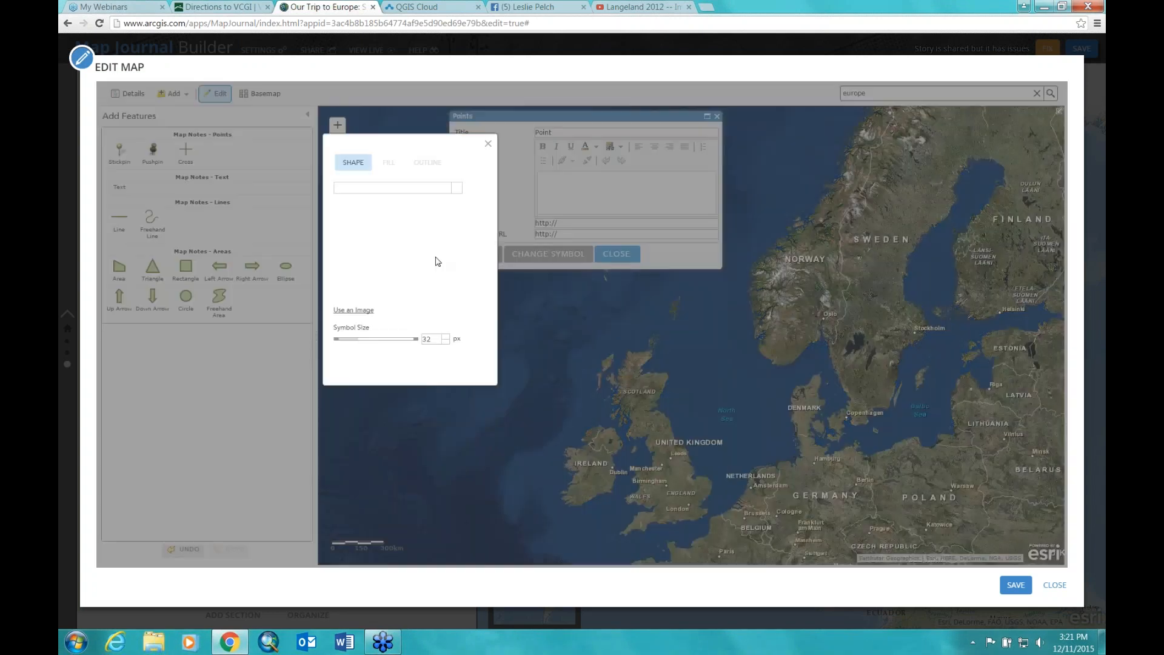
click(436, 312)
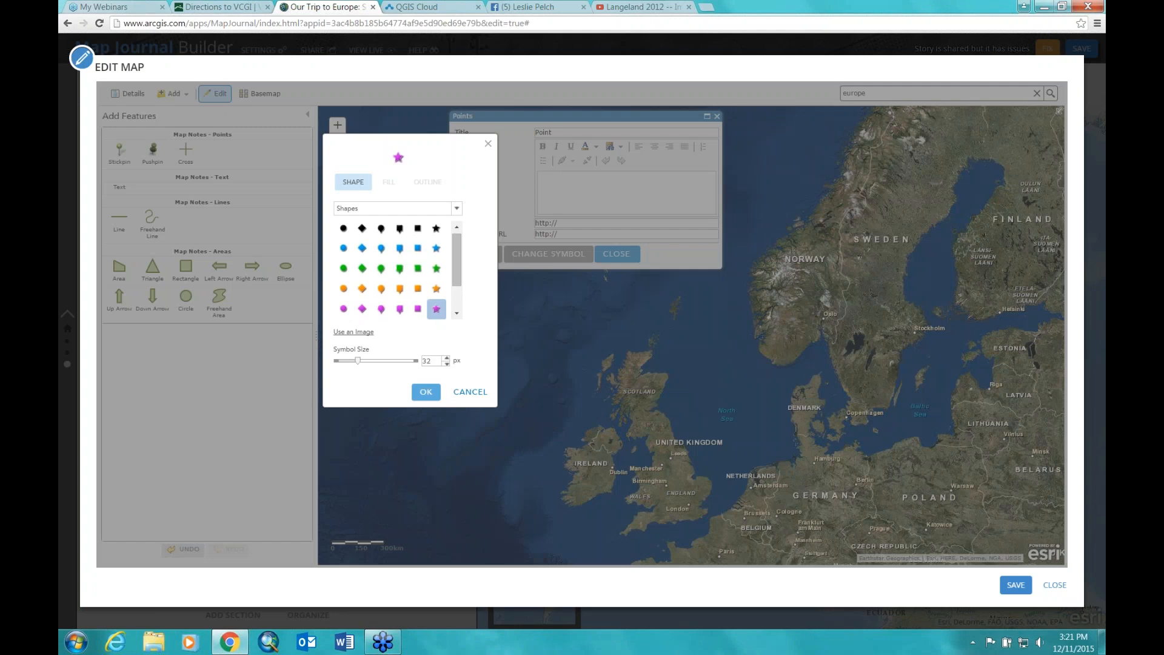
click(425, 391)
Step: Mark Scotland with an orange star map note
click(151, 156)
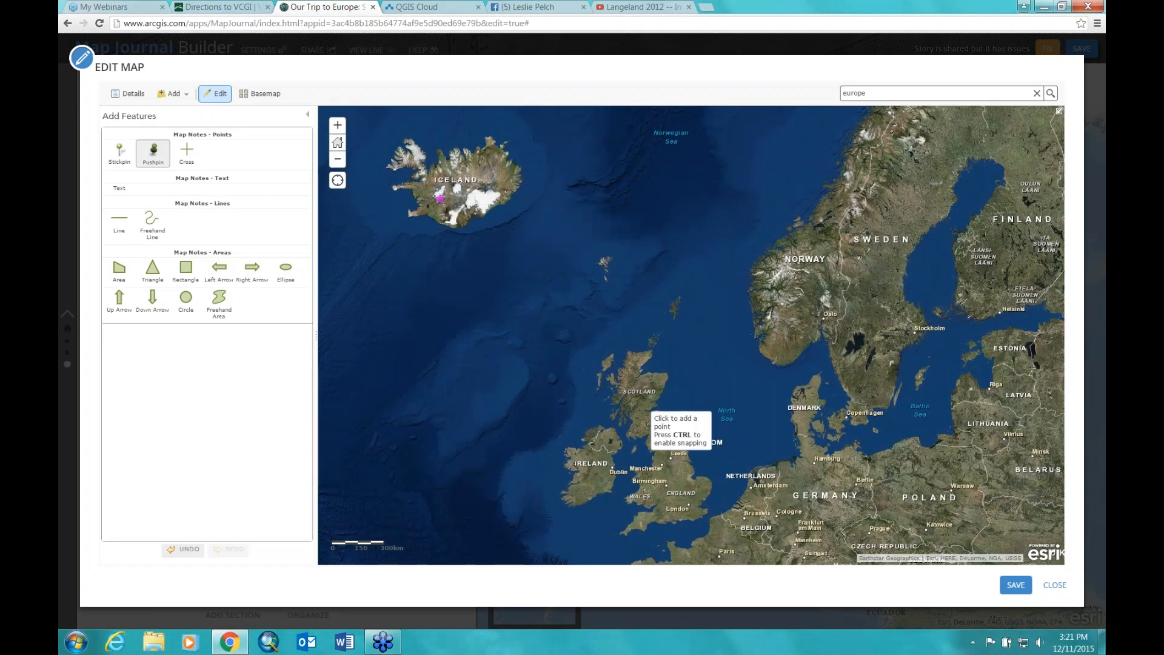
click(646, 416)
click(752, 475)
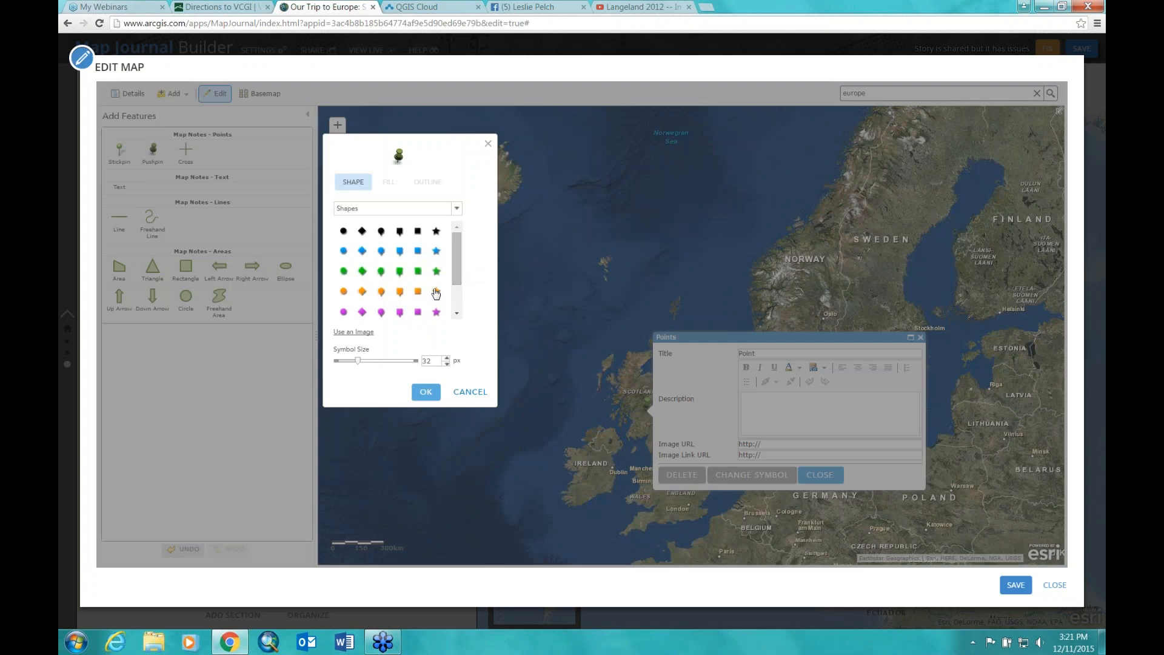
click(436, 291)
click(426, 392)
click(820, 475)
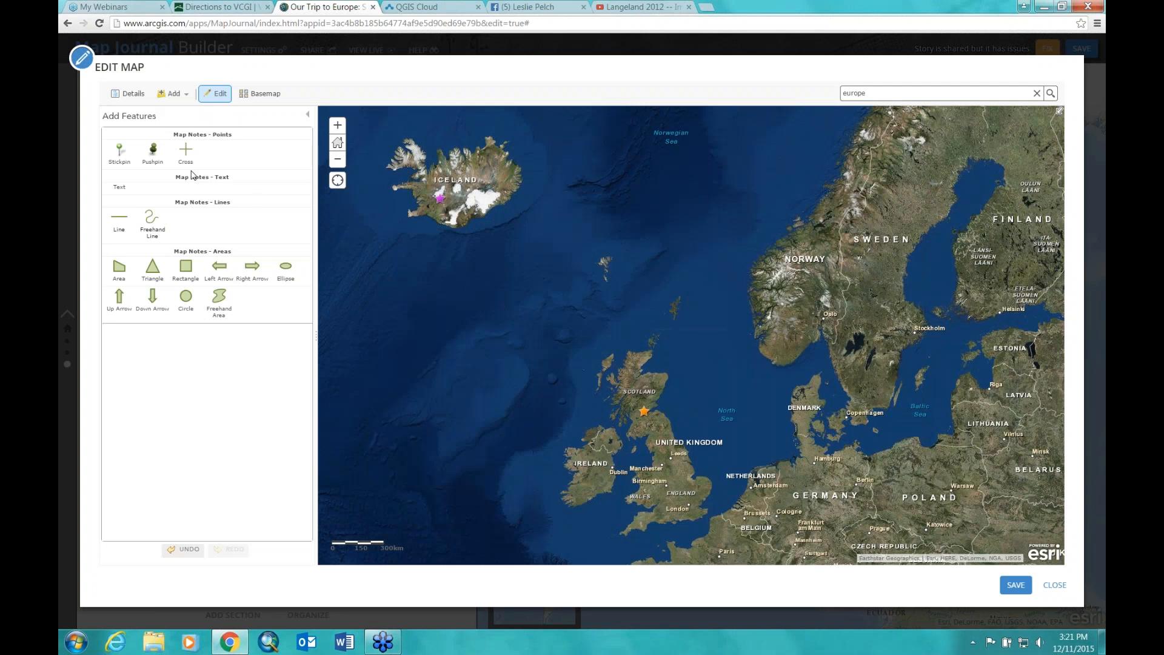
Step: Mark Denmark with a red star map note and save the map
click(154, 153)
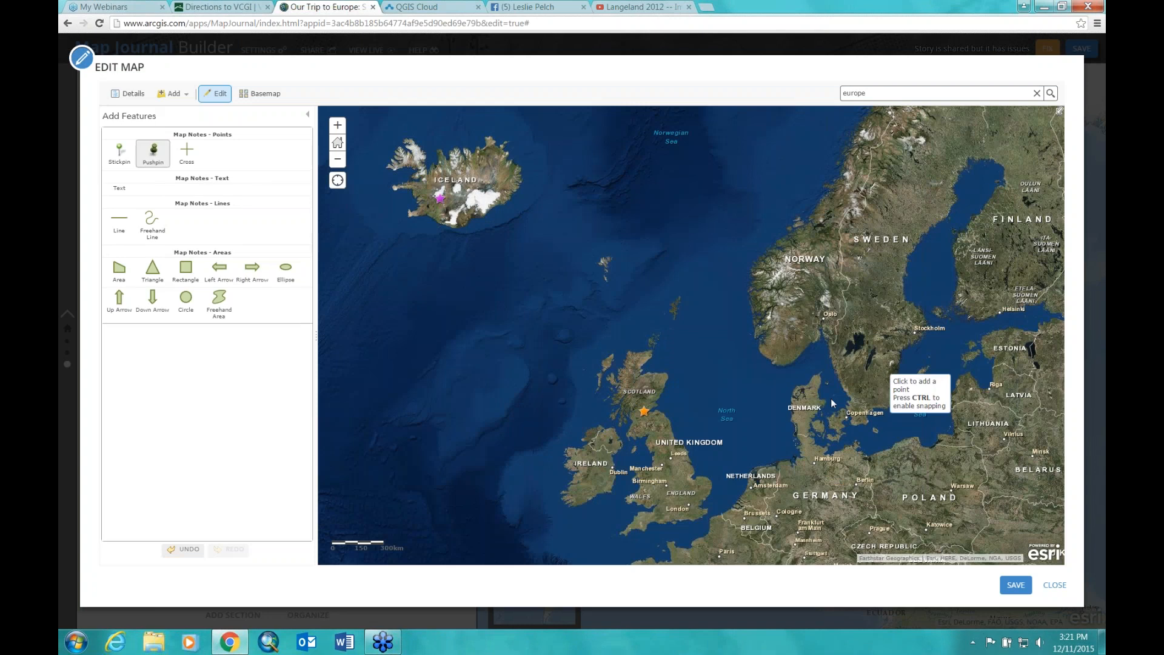
click(812, 427)
click(627, 492)
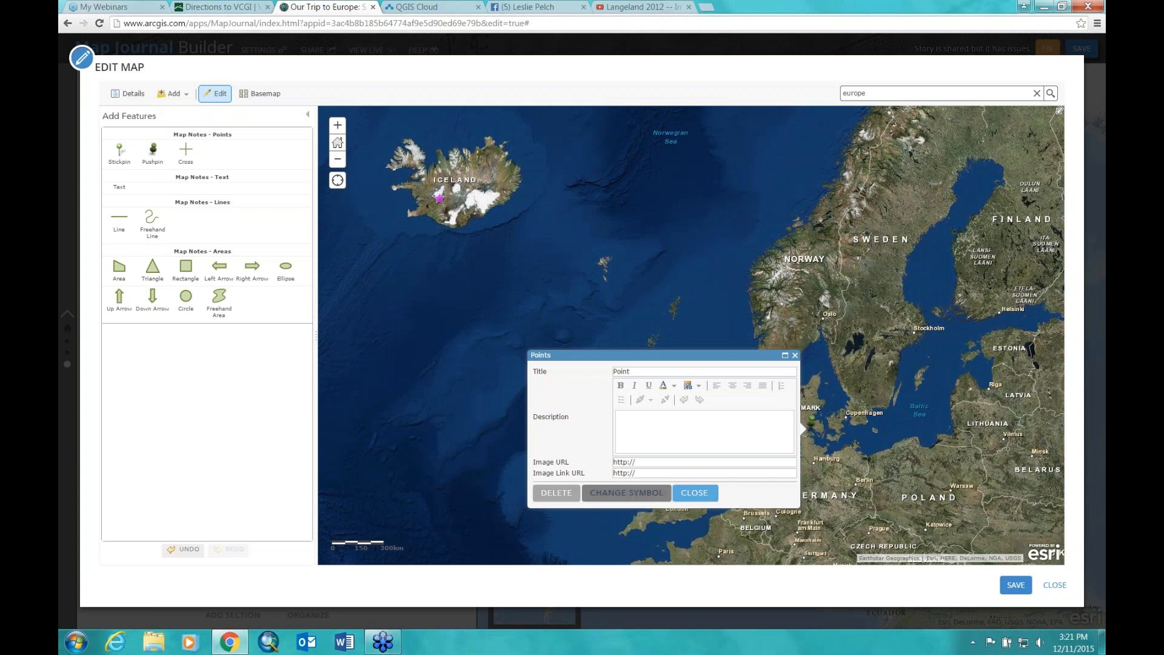
click(457, 313)
click(436, 309)
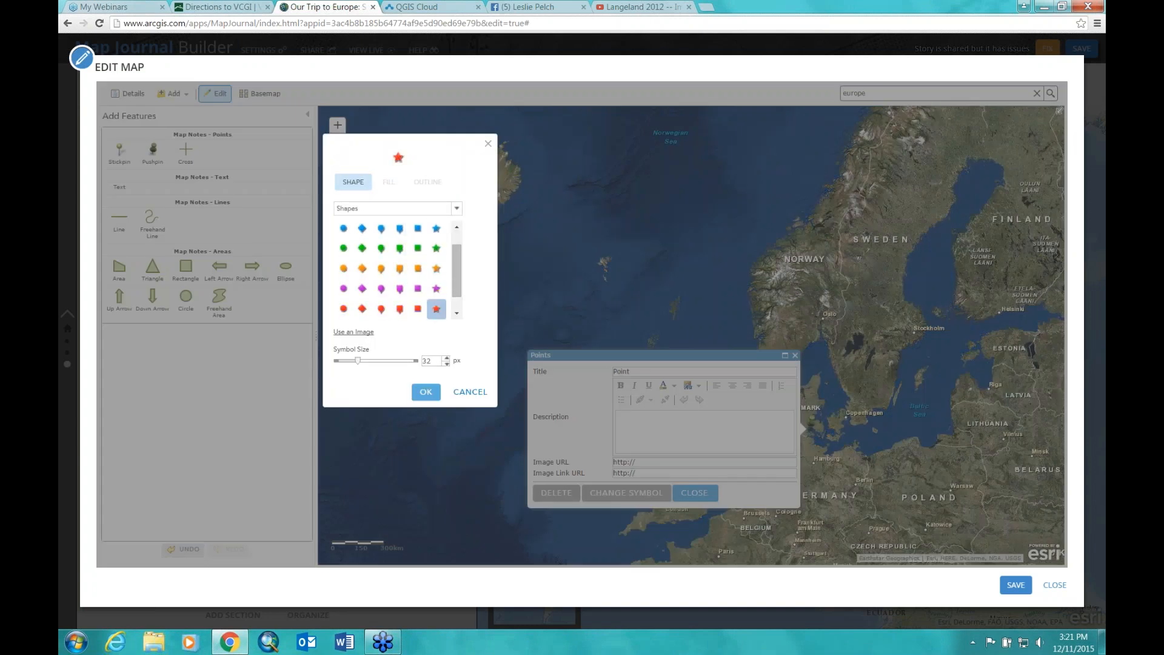
click(425, 391)
click(694, 493)
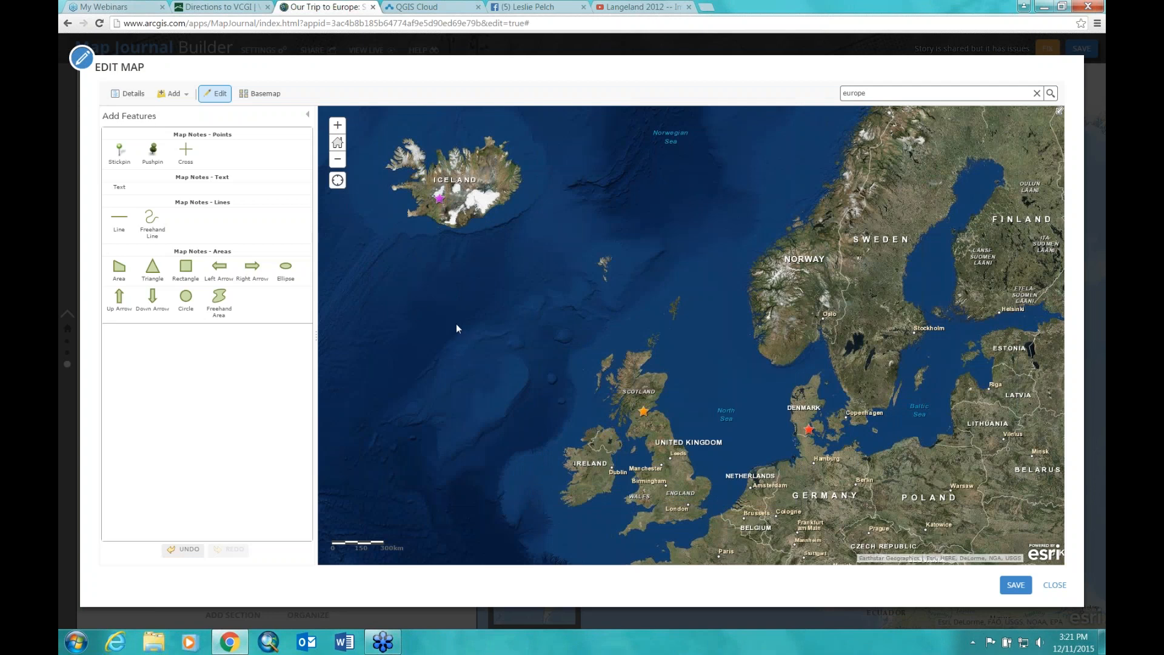
click(1011, 587)
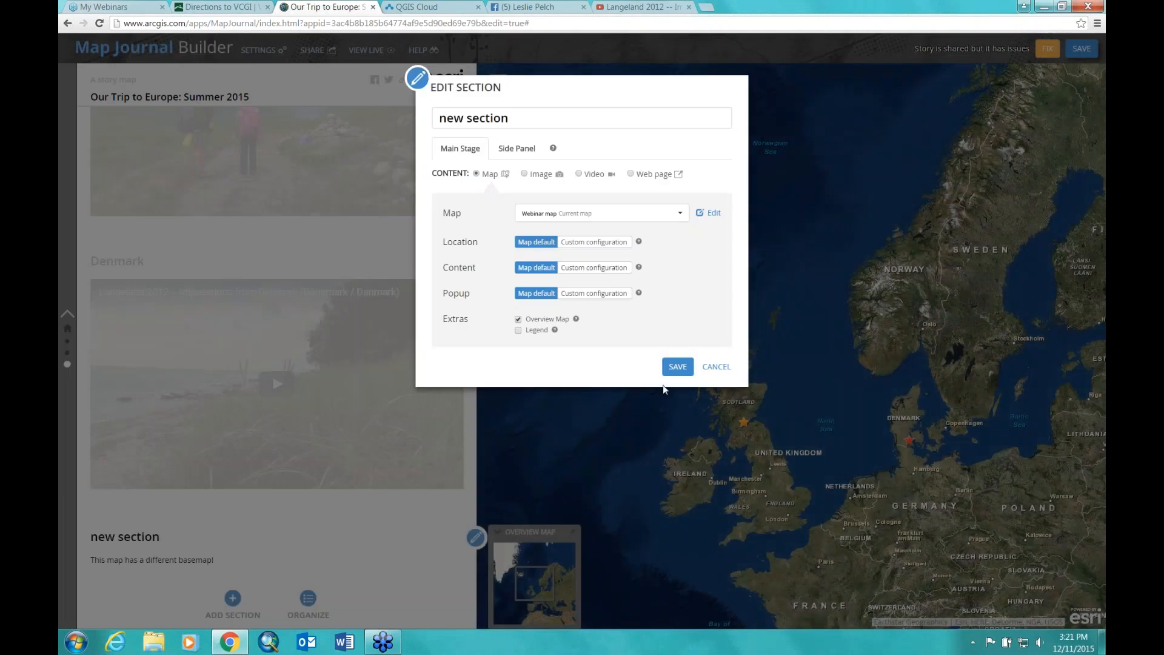
Step: Save the section, preview the home, Scotland, Denmark and new sections, then reopen the new section's editor
click(675, 367)
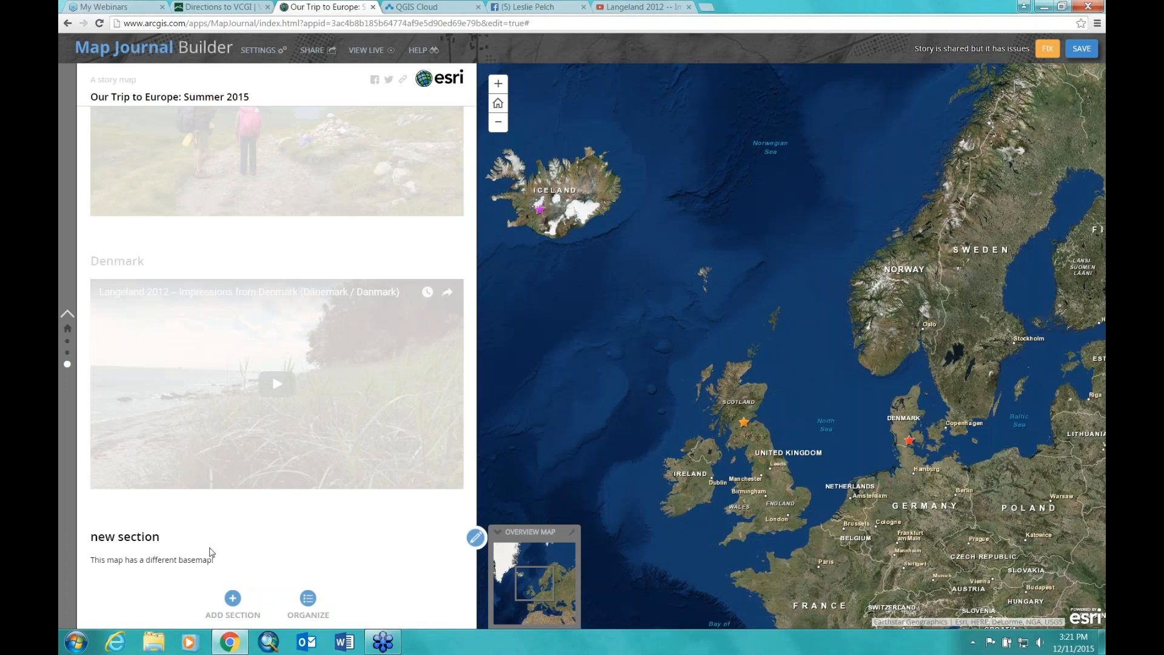
click(68, 329)
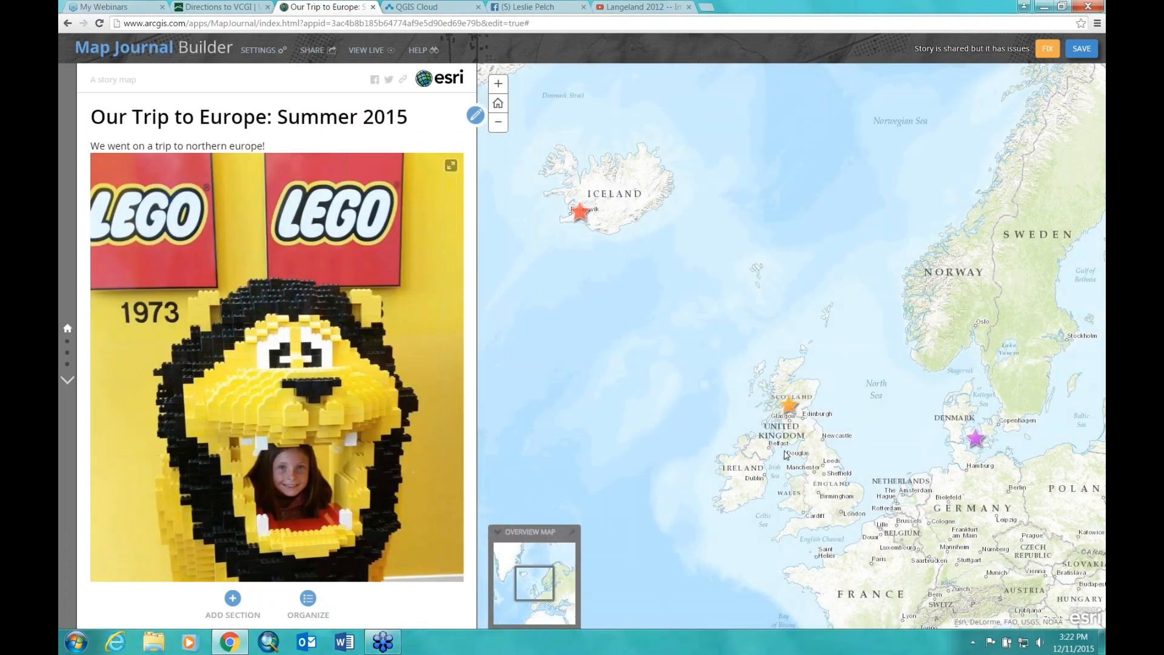
click(68, 344)
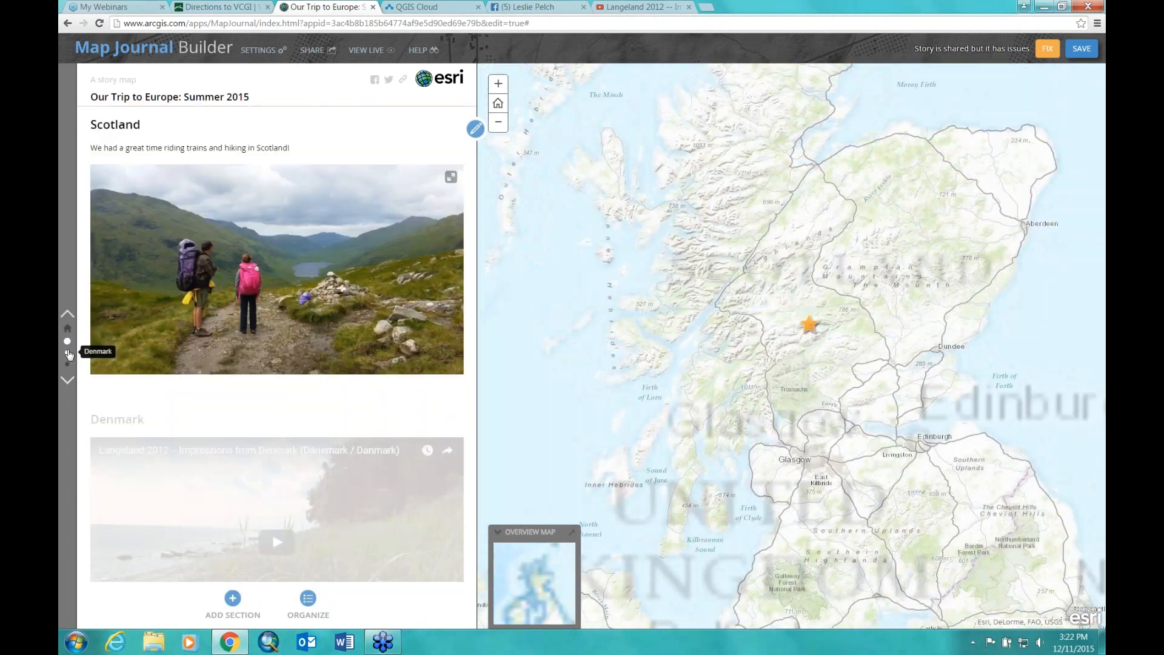
click(69, 353)
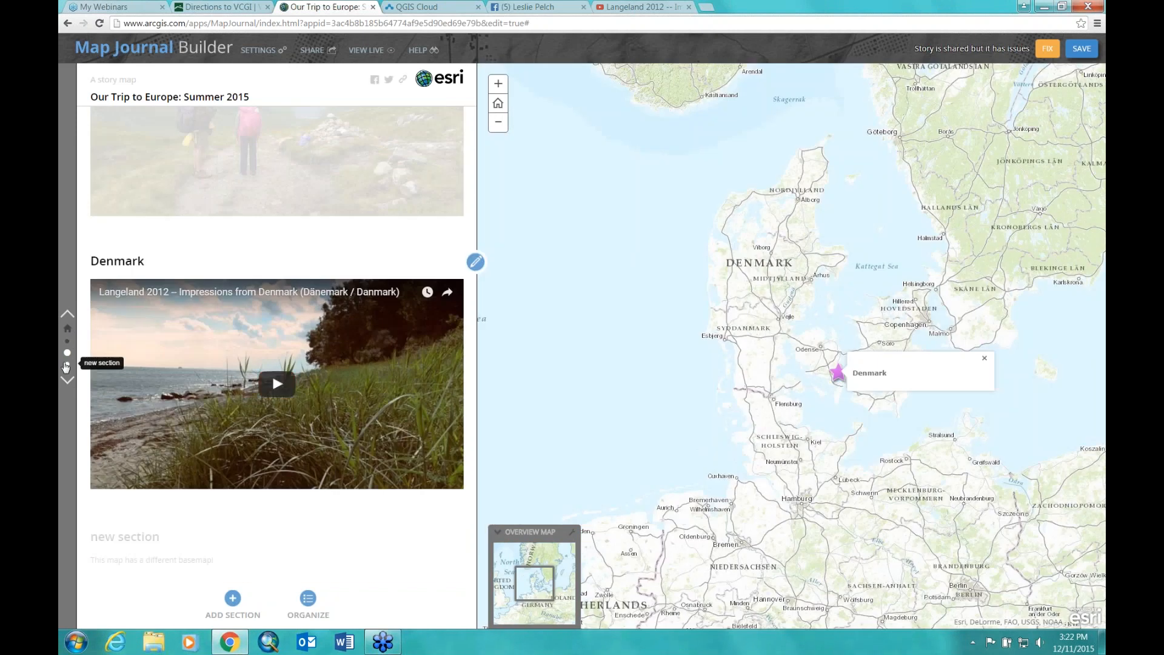
click(67, 364)
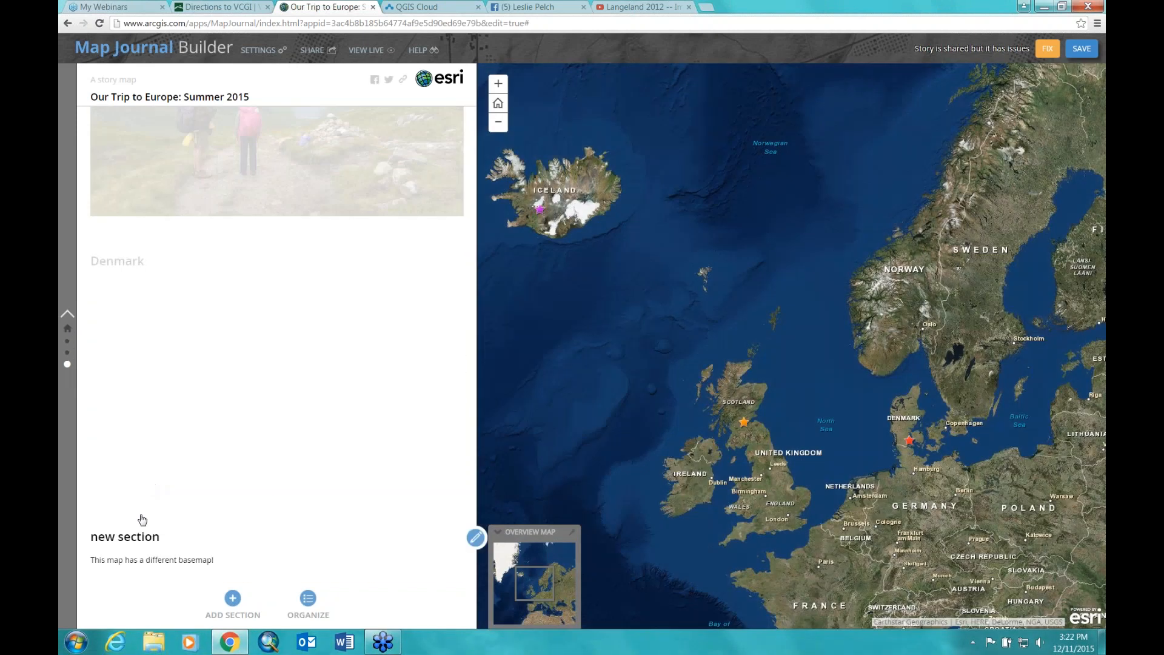
click(476, 538)
Step: Replace the 'new section' title with 'Europe was great' and save the section
drag(521, 117, 447, 118)
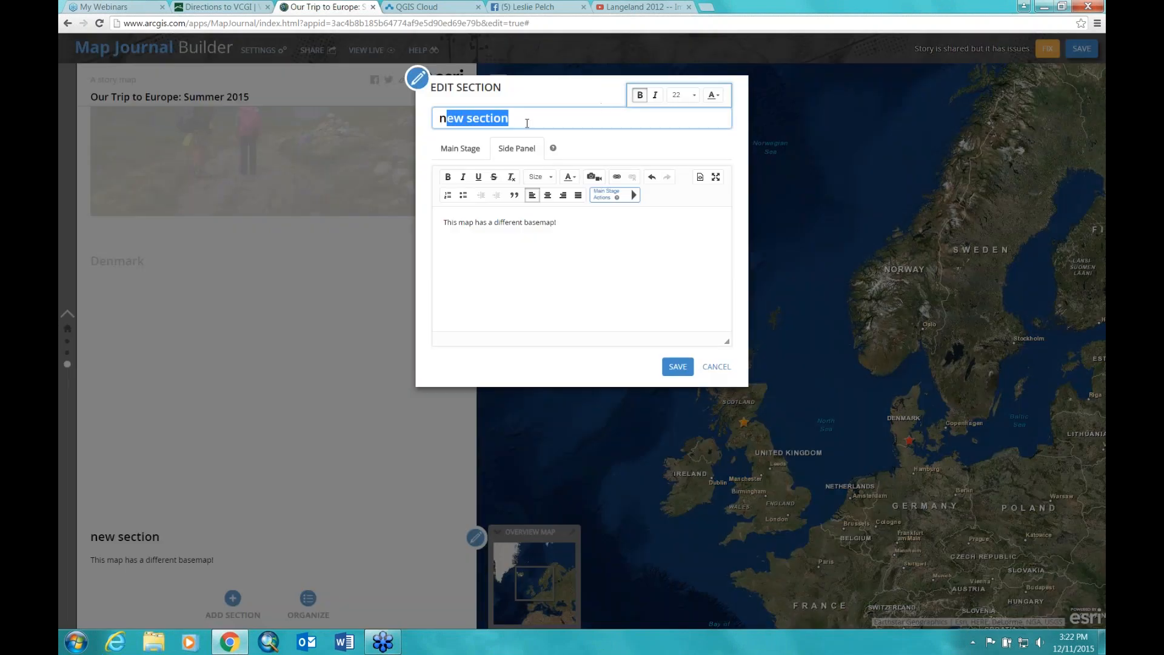
text(Eur)
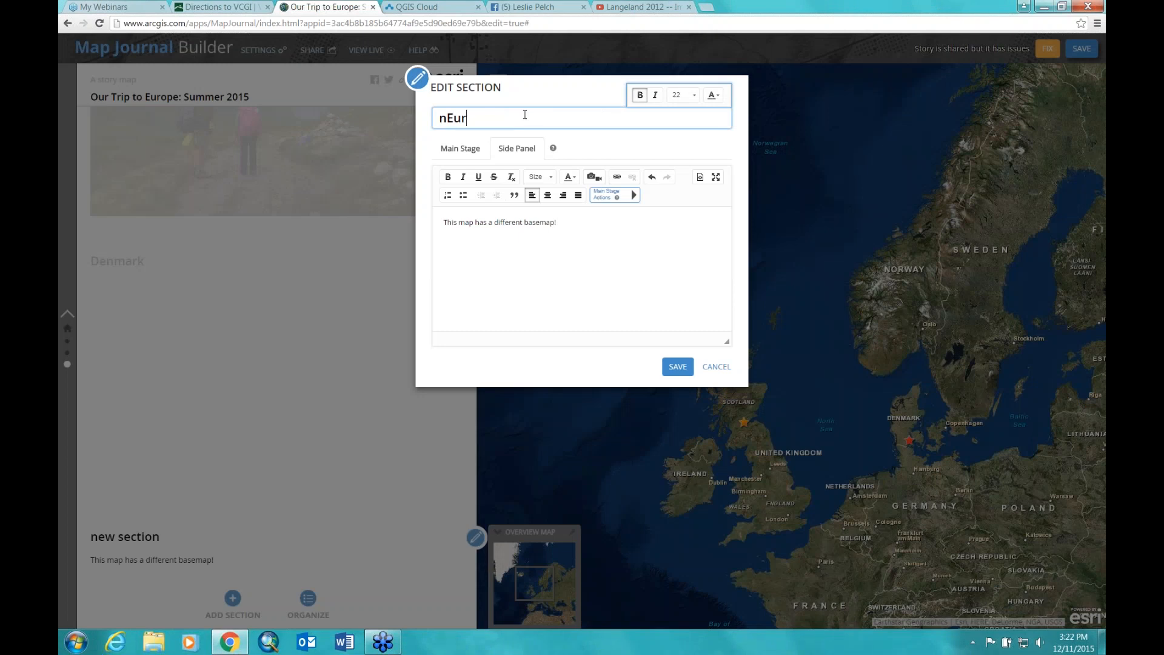
text(o)
key(BackSpace)
key(BackSpace)
key(BackSpace)
key(BackSpace)
key(BackSpace)
text(E)
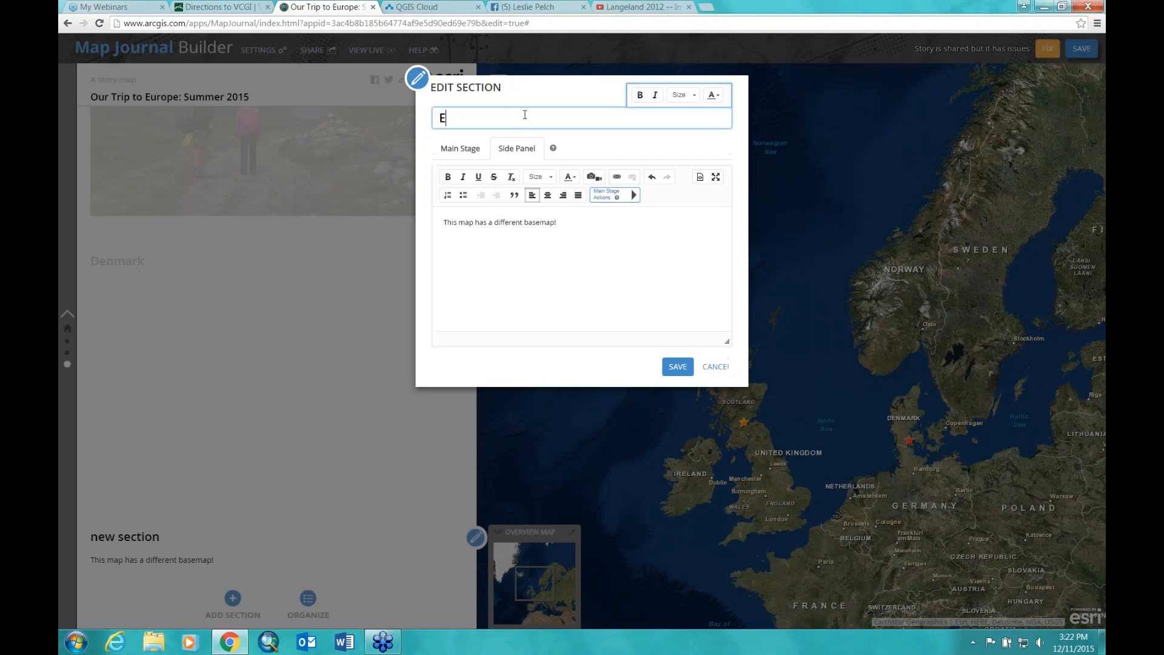
text(urope was great)
click(677, 367)
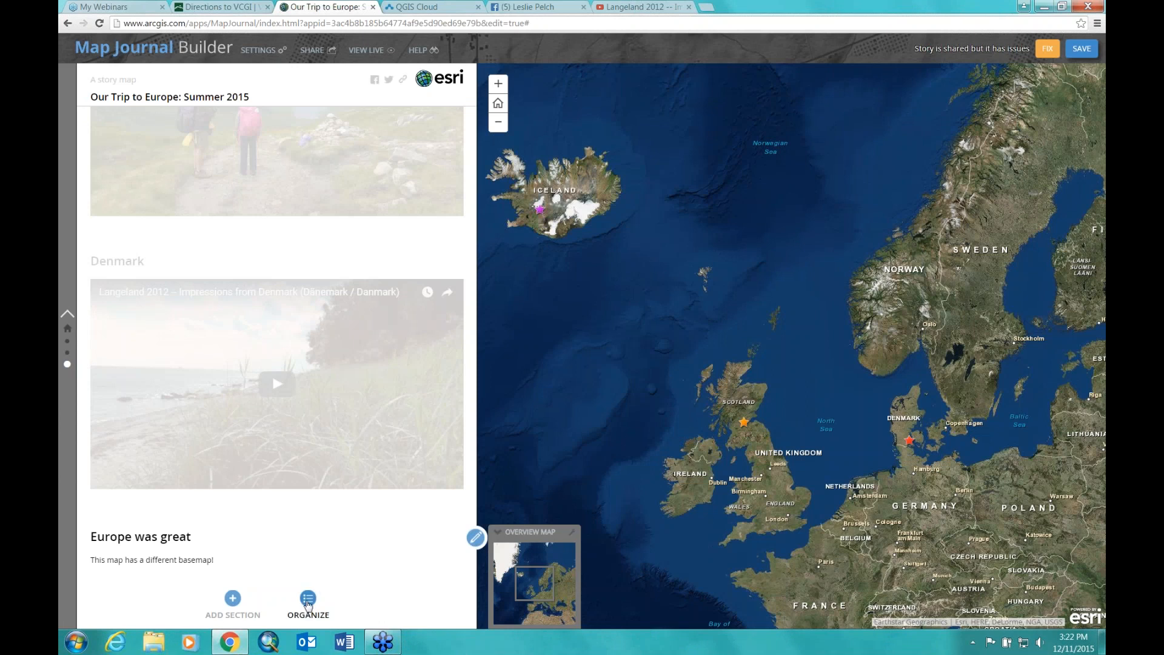
Step: Move the Scotland section below Denmark and apply the new order
click(308, 600)
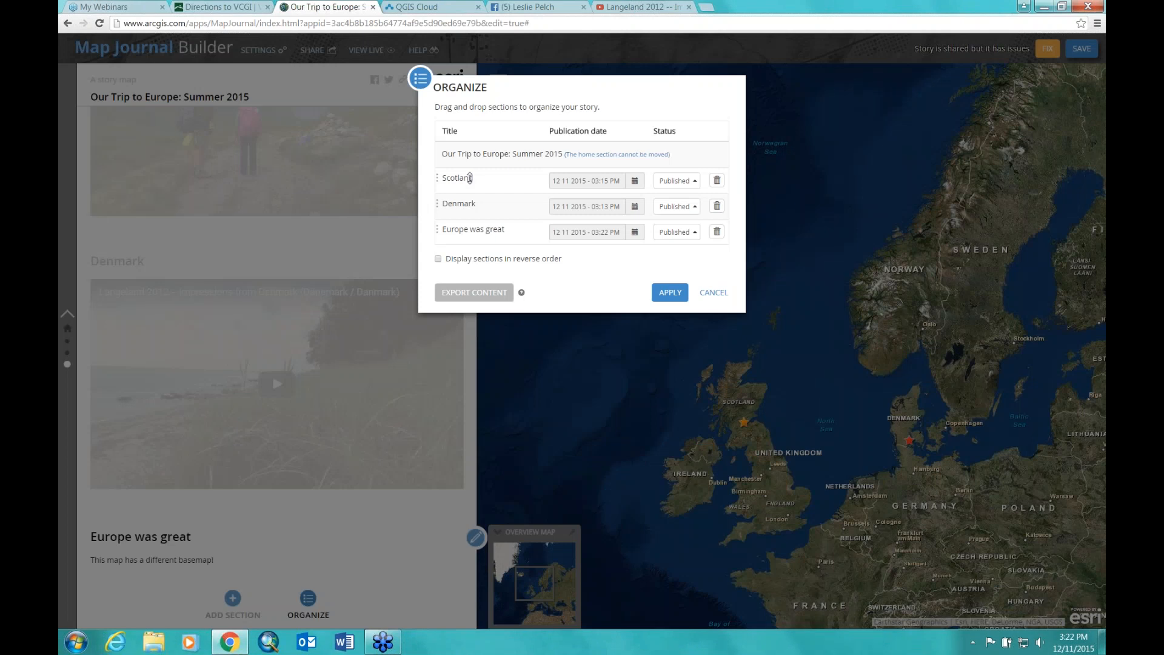
drag(468, 178, 476, 206)
click(667, 293)
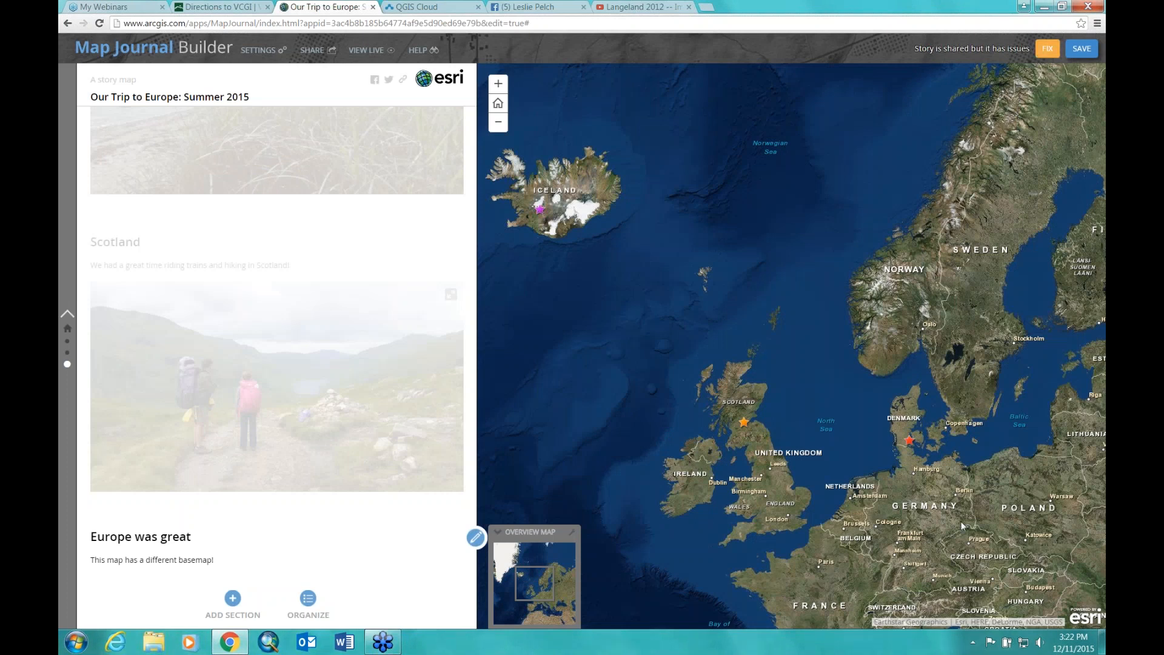
Step: Fix the story's sharing issue by making the Webinar map public
click(1047, 53)
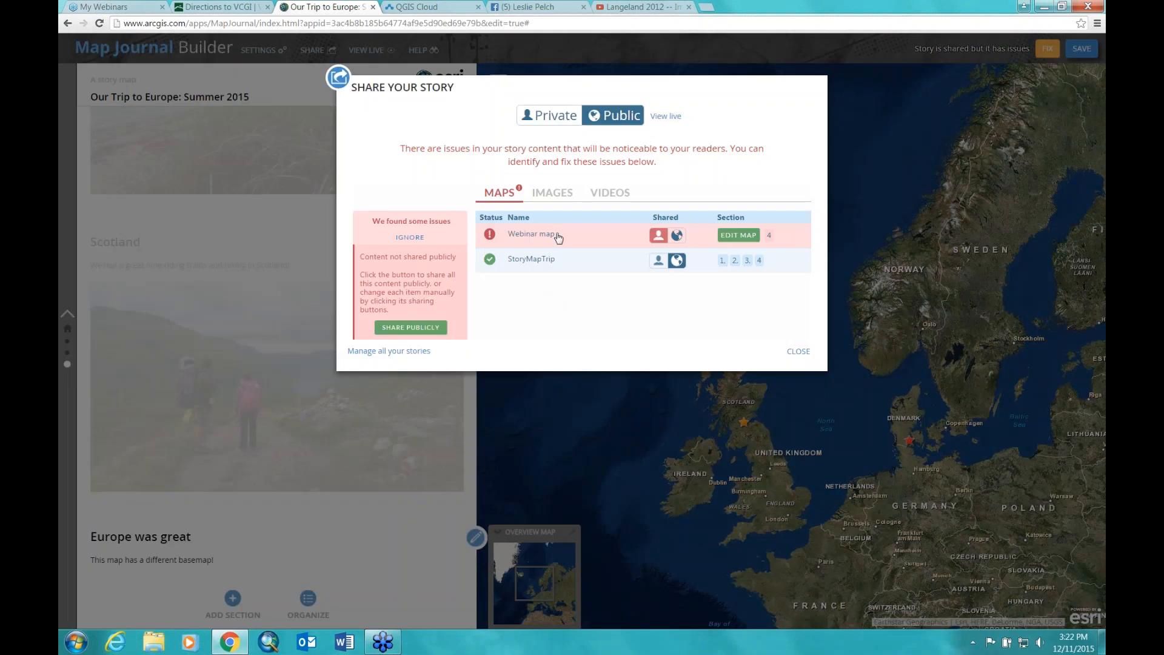
click(678, 236)
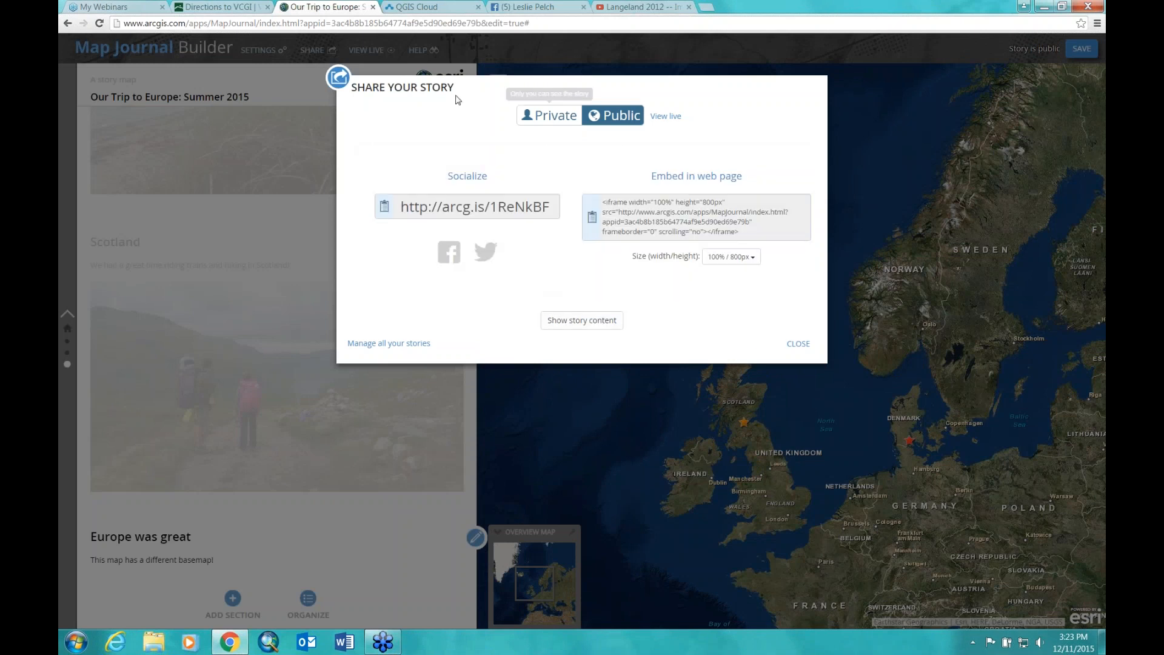
click(797, 345)
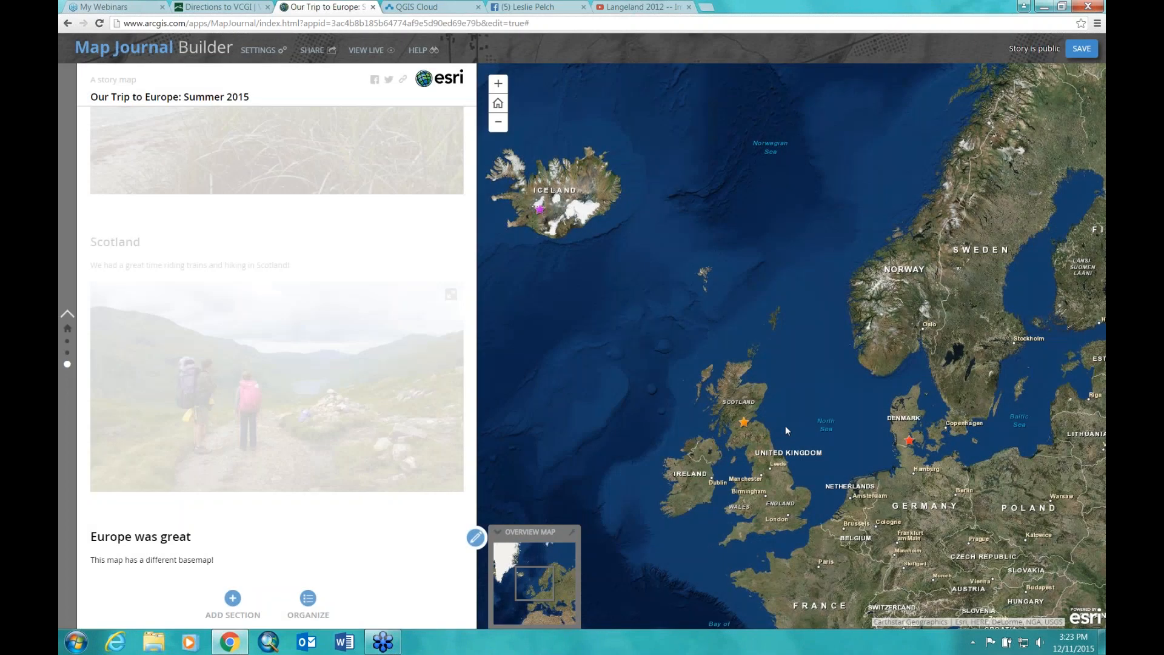
Step: Save the story, then check its short link and embed code in the Share dialog
click(1082, 49)
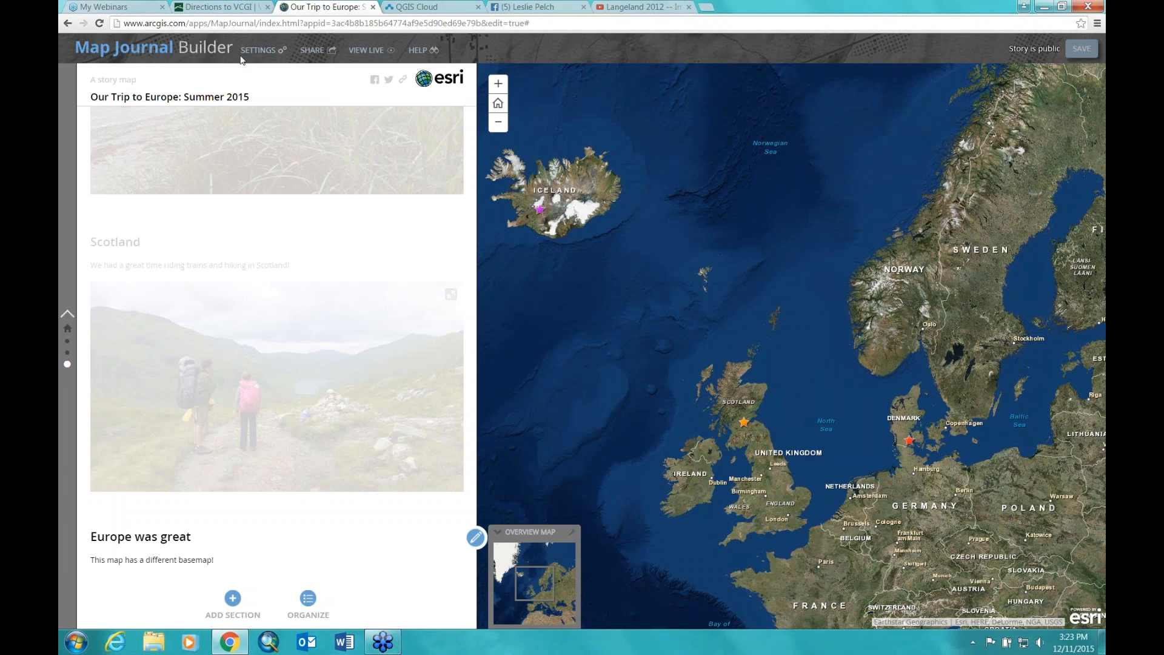
click(321, 50)
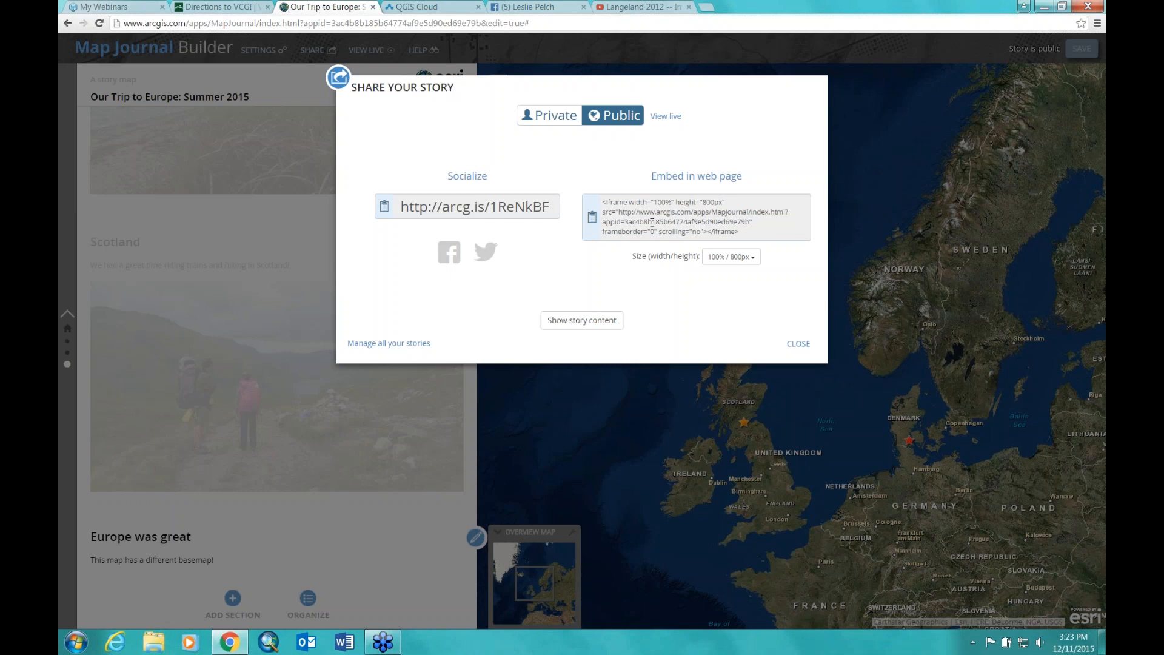
click(798, 344)
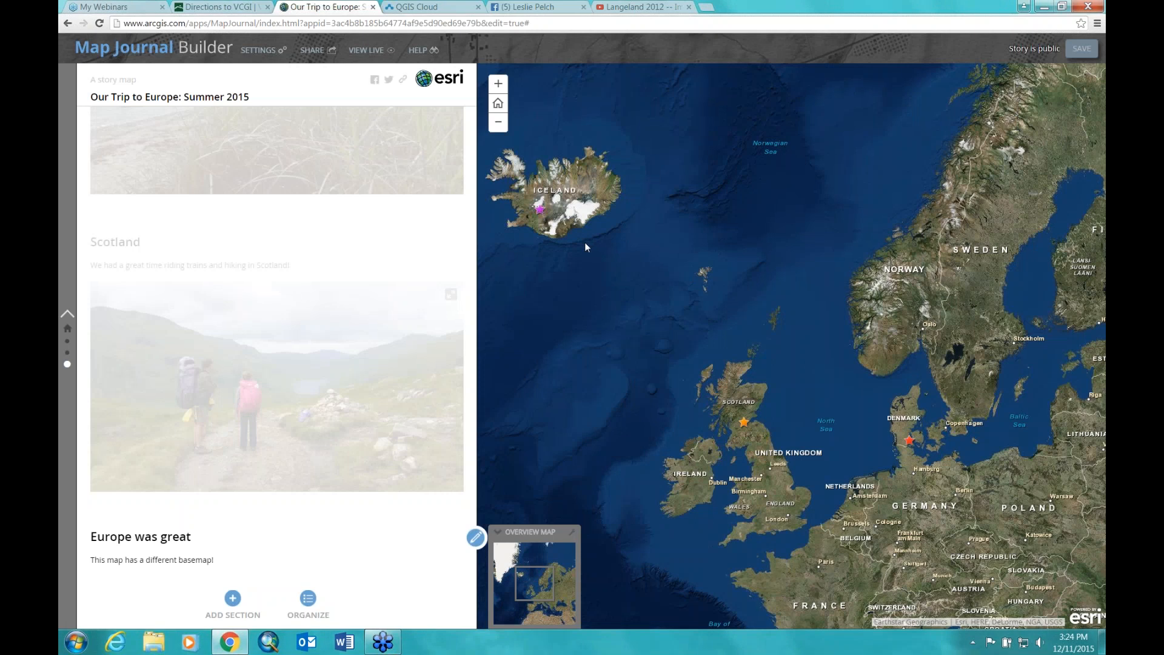
Step: Return the story to its title section, then switch to the 'Directions to VCGI' browser page
click(68, 331)
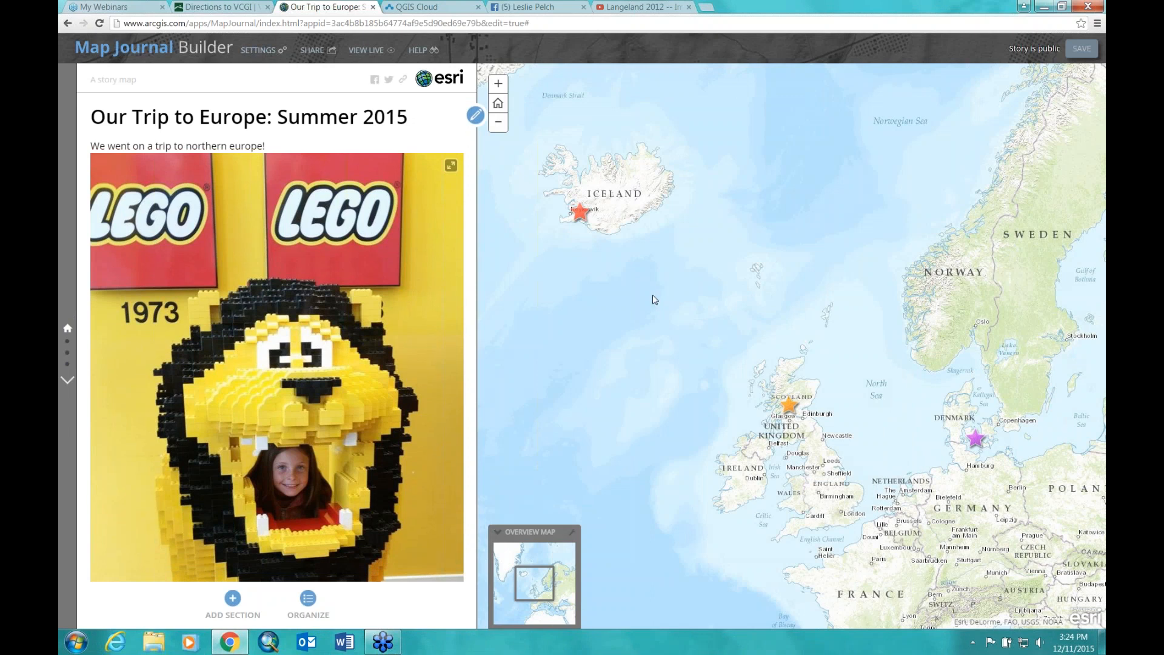
click(217, 7)
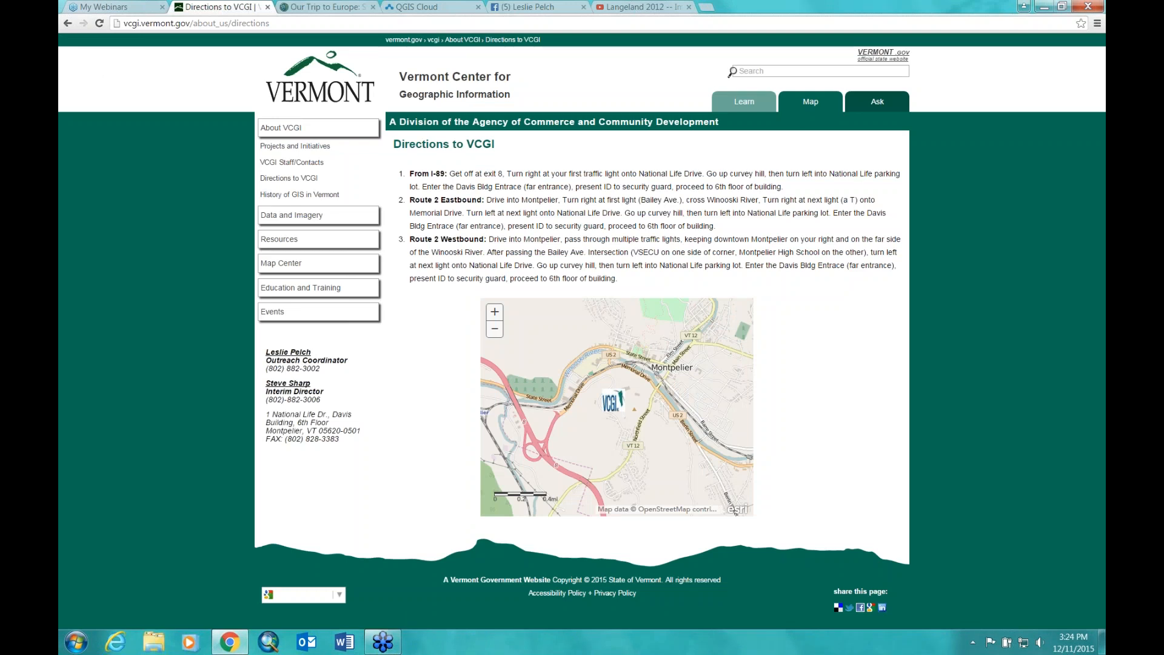
Step: Go back to the VCGI home page and open VCGI's YouTube channel from 'Connect with us!'
key(alt+Left)
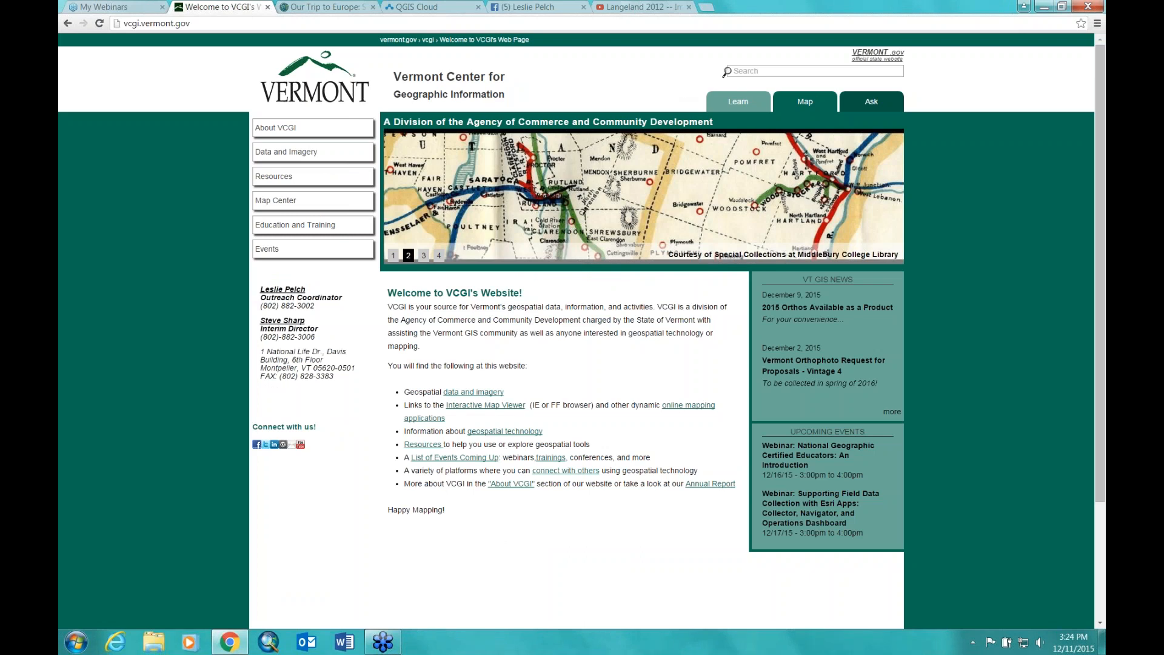
click(302, 444)
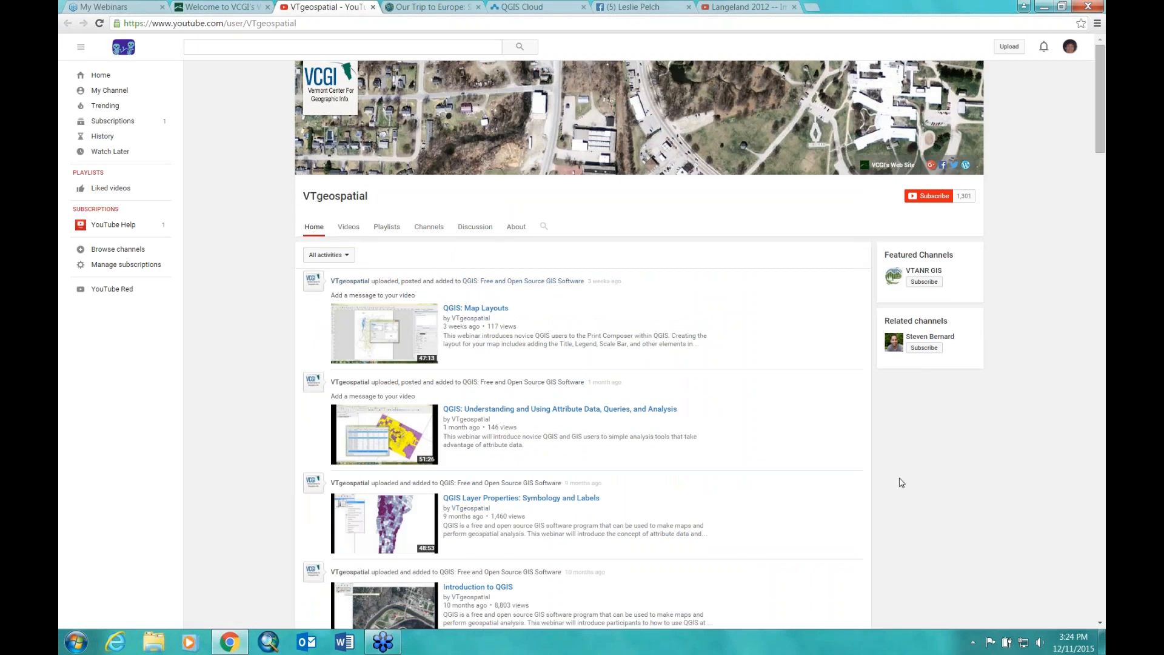
click(387, 230)
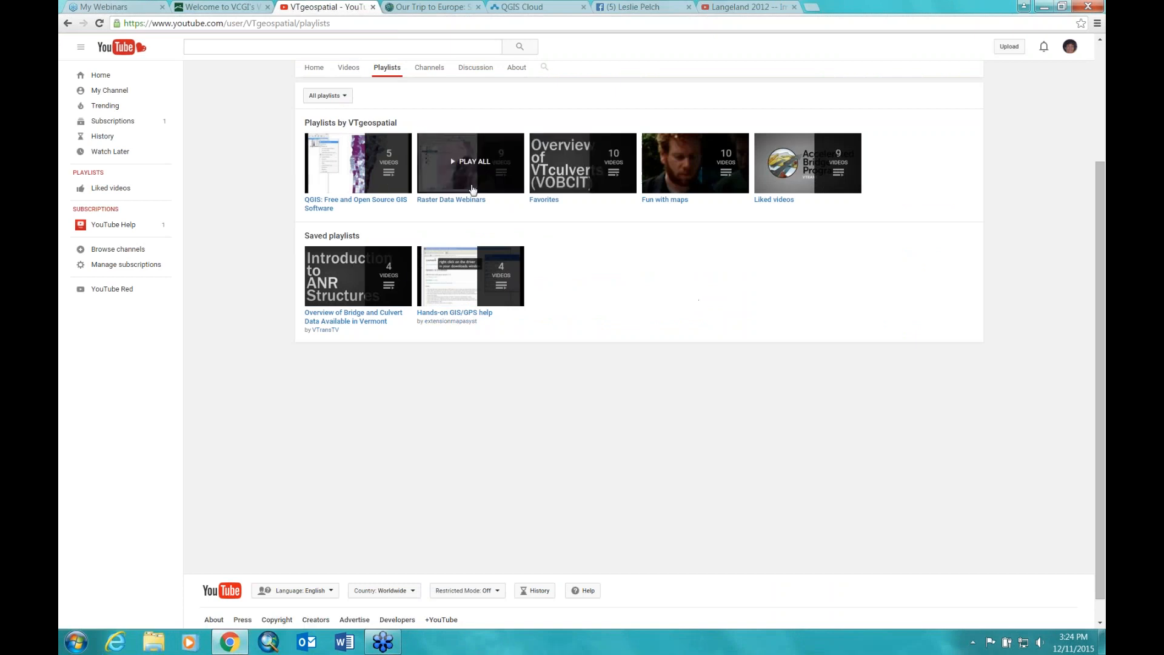
click(328, 208)
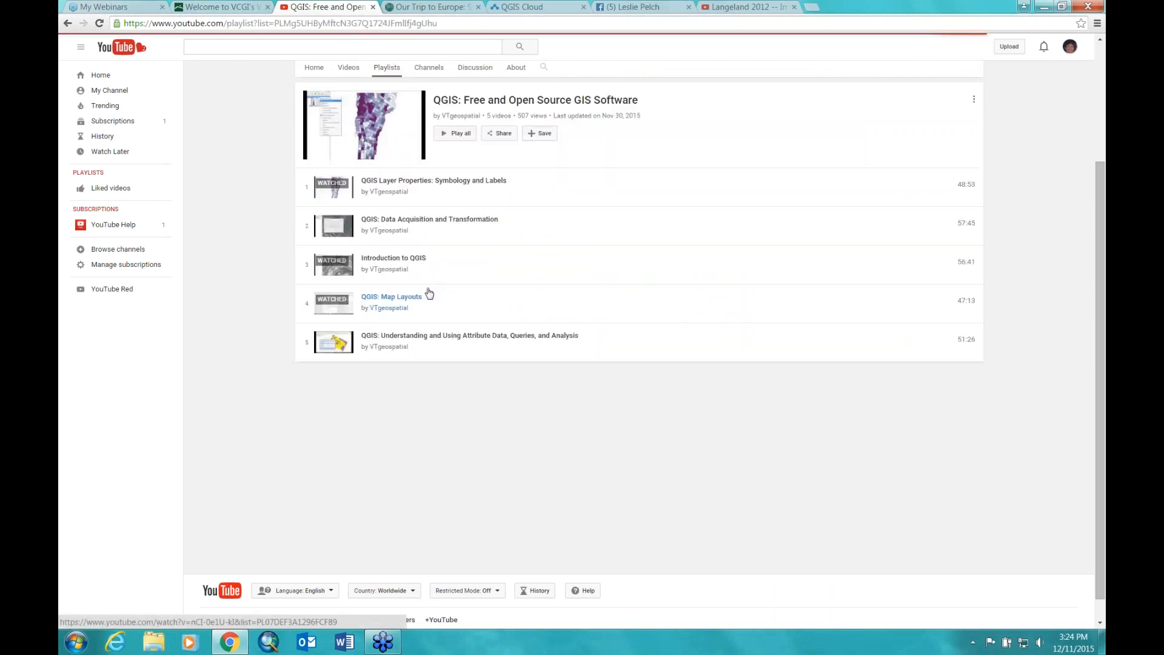
click(382, 69)
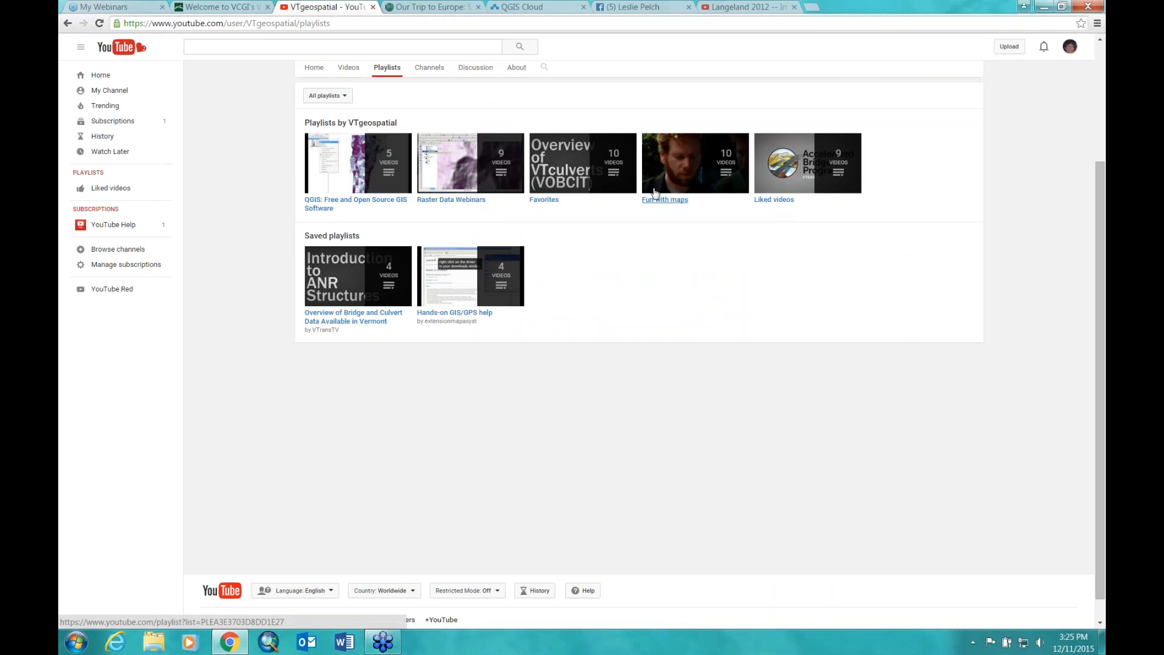
click(314, 68)
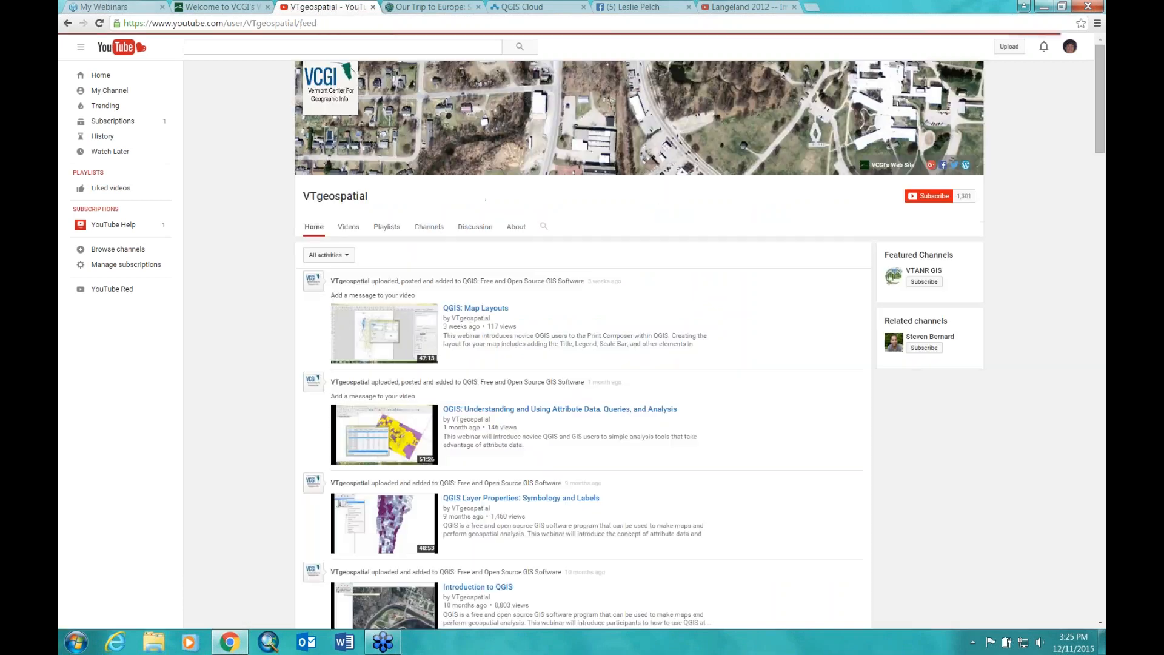